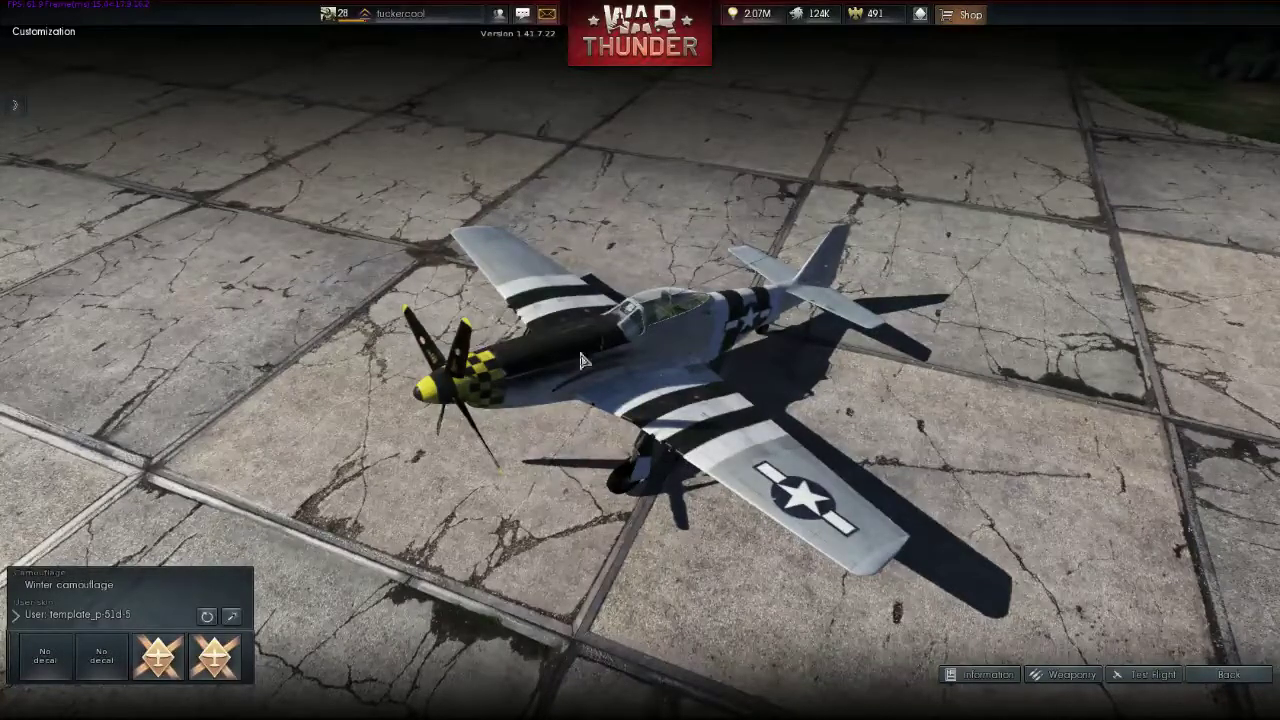
# Examine the P-51D-5 with its template_p-51d-5 user skin from the side, front and above in the hangar.
pyautogui.moveTo(560, 369); pyautogui.dragTo(855, 369)
pyautogui.moveTo(697, 397); pyautogui.dragTo(961, 427)
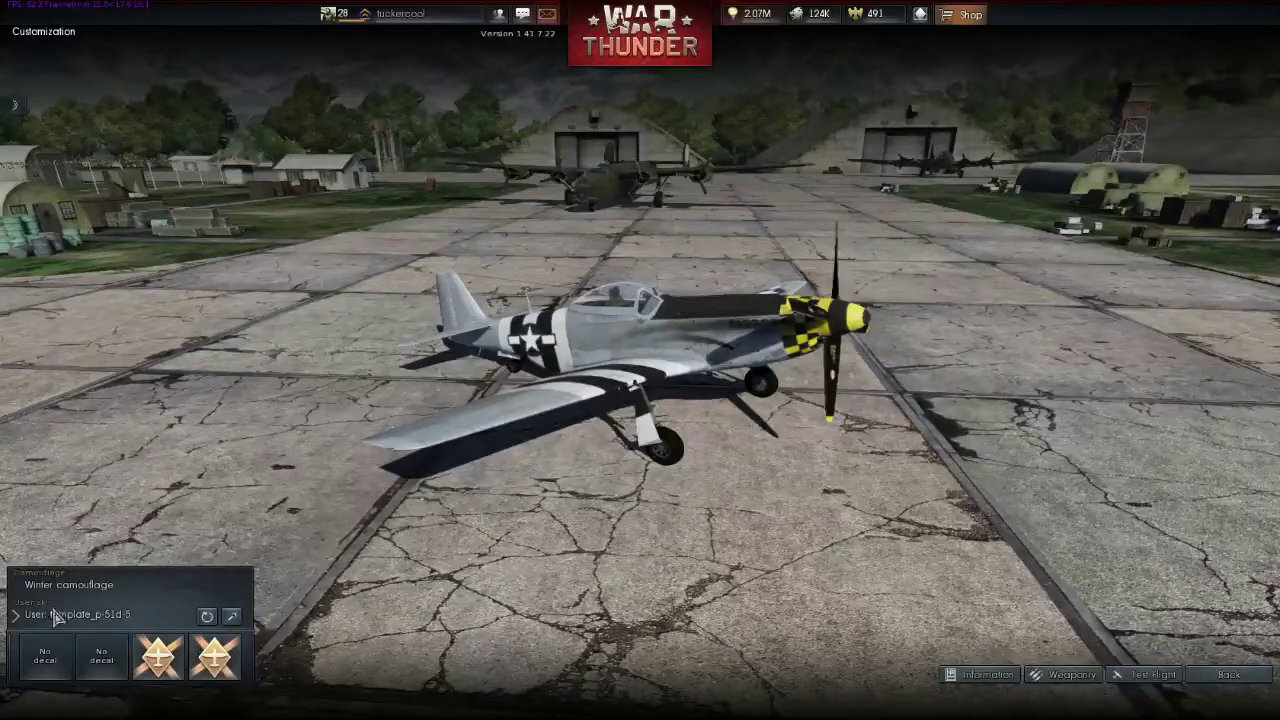
pyautogui.moveTo(421, 555); pyautogui.dragTo(770, 560)
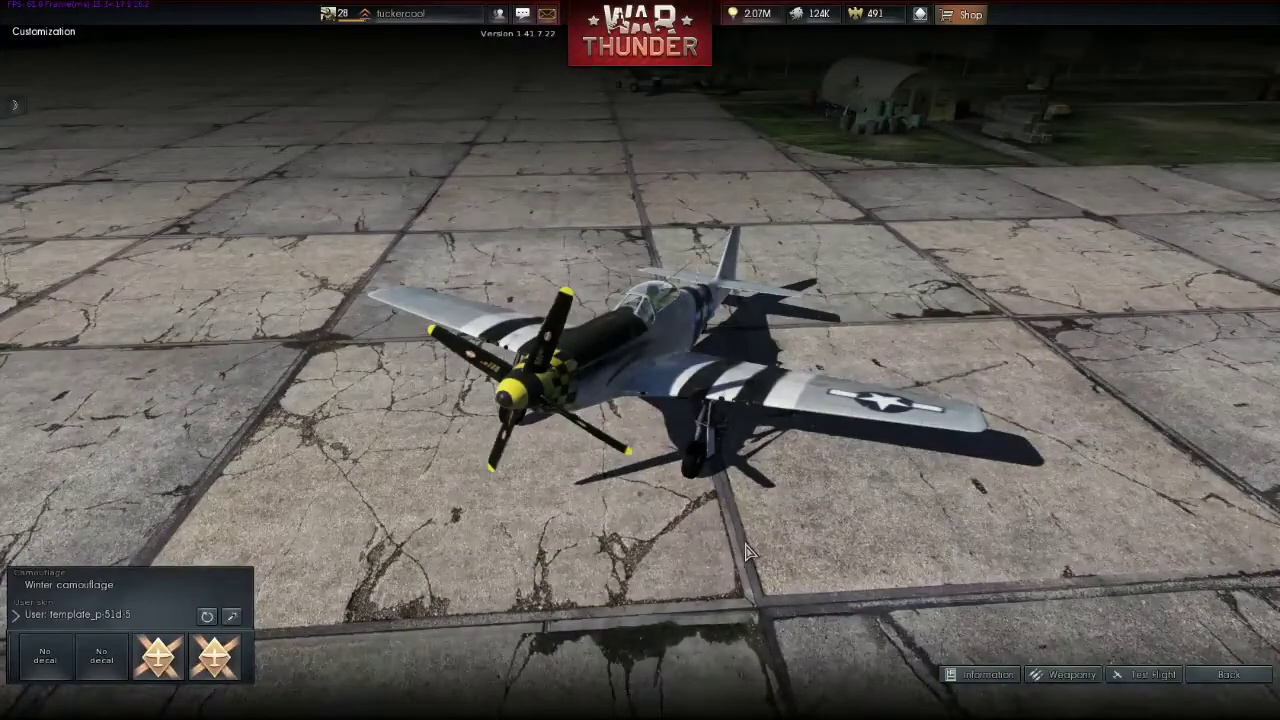
pyautogui.moveTo(797, 546); pyautogui.dragTo(492, 525)
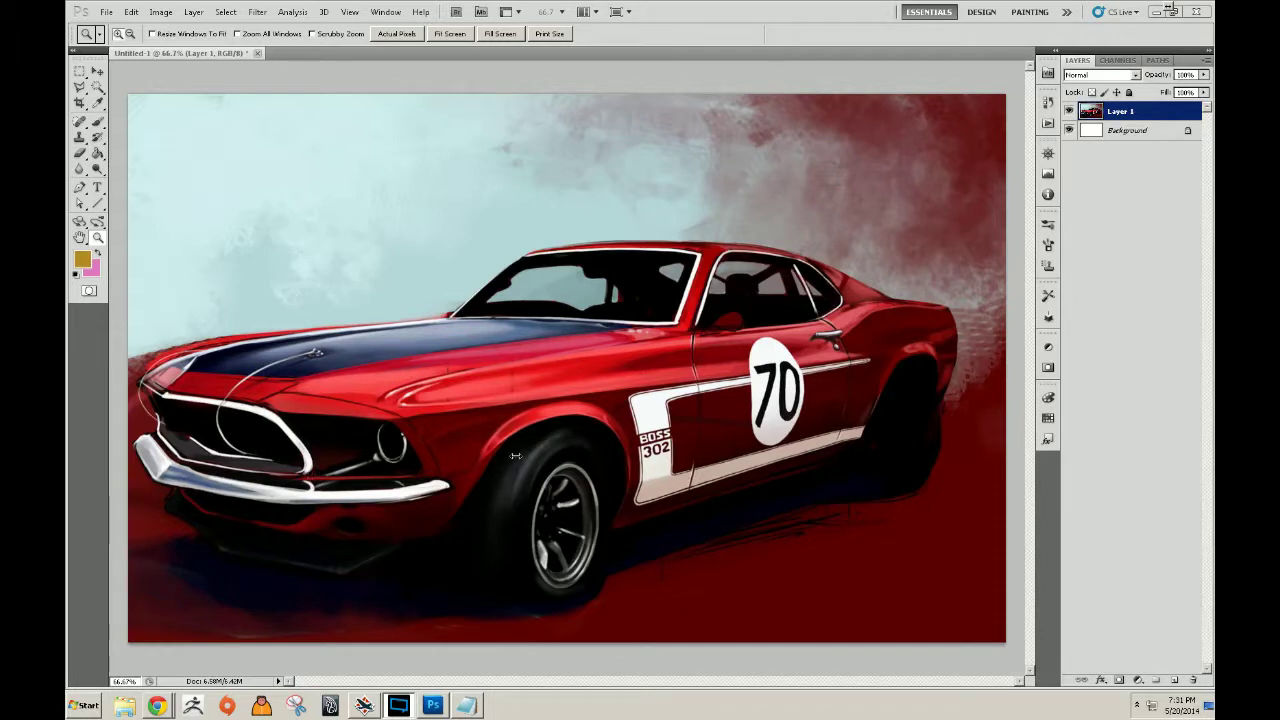
pyautogui.moveTo(316, 354); pyautogui.dragTo(233, 364)
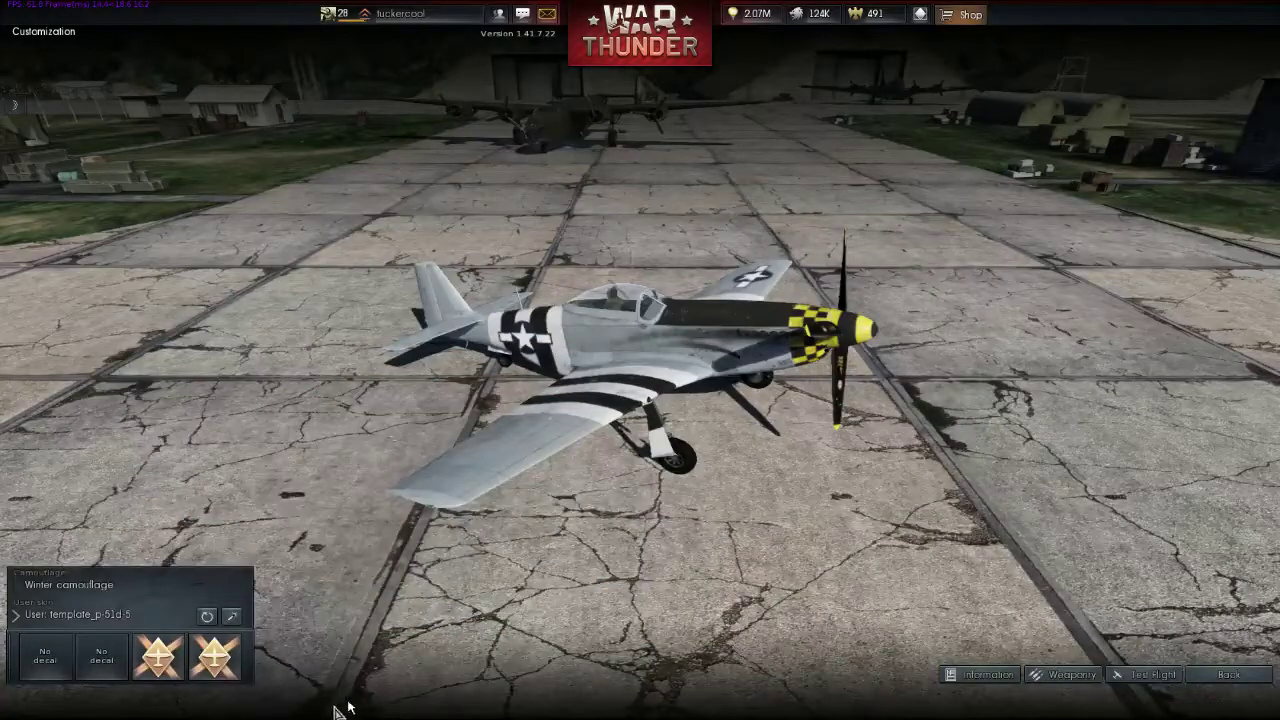
pyautogui.moveTo(475, 482); pyautogui.dragTo(624, 548)
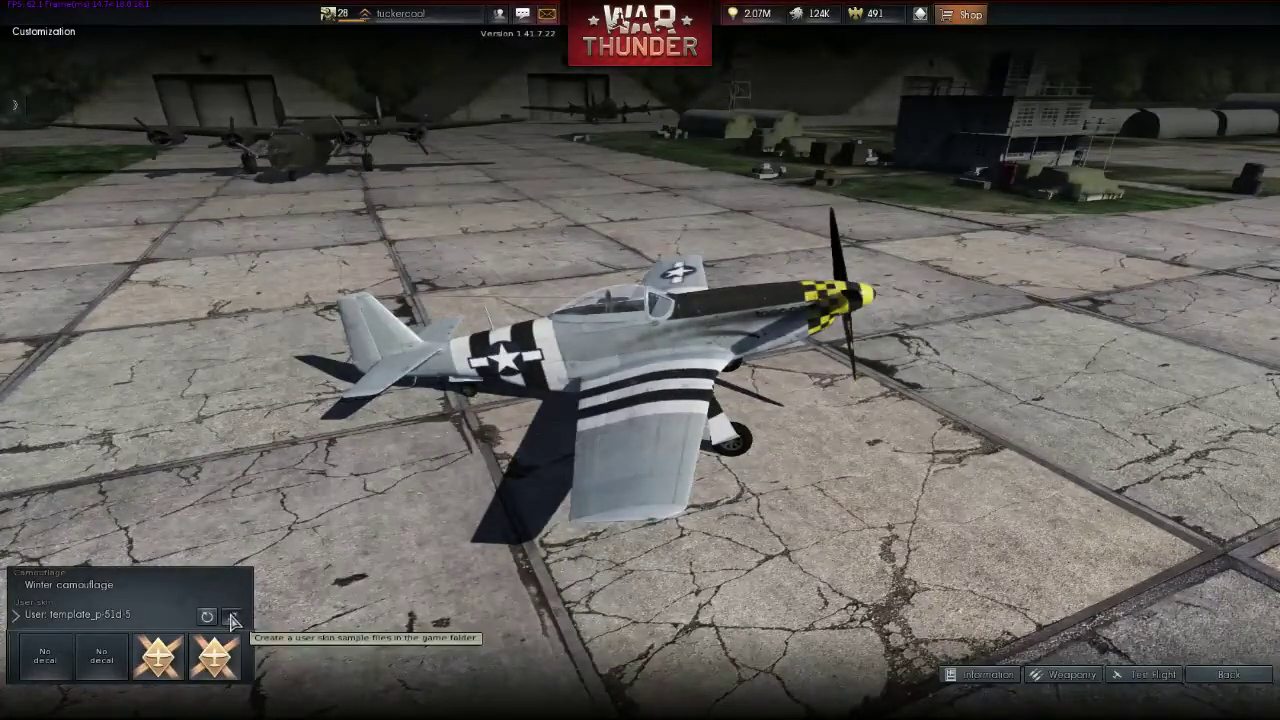
pyautogui.moveTo(647, 473); pyautogui.dragTo(575, 562)
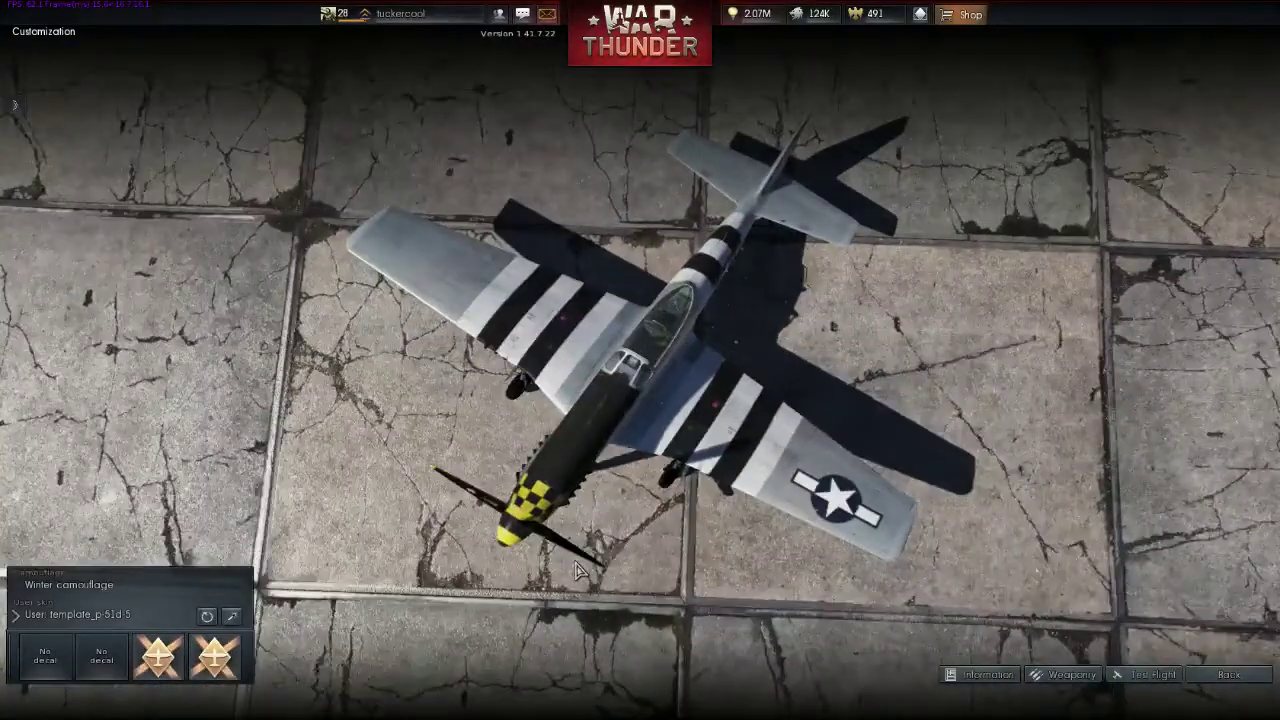
pyautogui.moveTo(576, 558); pyautogui.dragTo(618, 556)
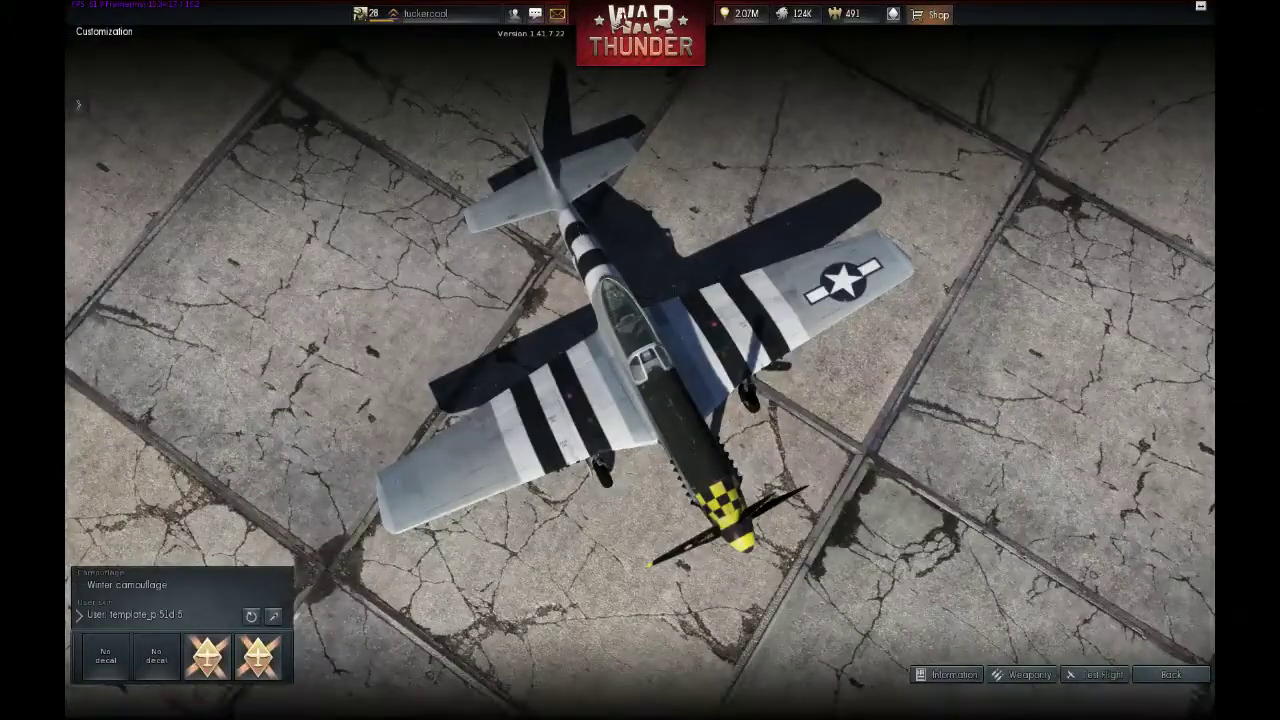
pyautogui.moveTo(562, 450); pyautogui.dragTo(562, 402)
# Switch to Photoshop and browse for a file to open in War Thunder's UserSkins\template_p-51d-5 folder.
pyautogui.hotkey('alt', 'Tab')
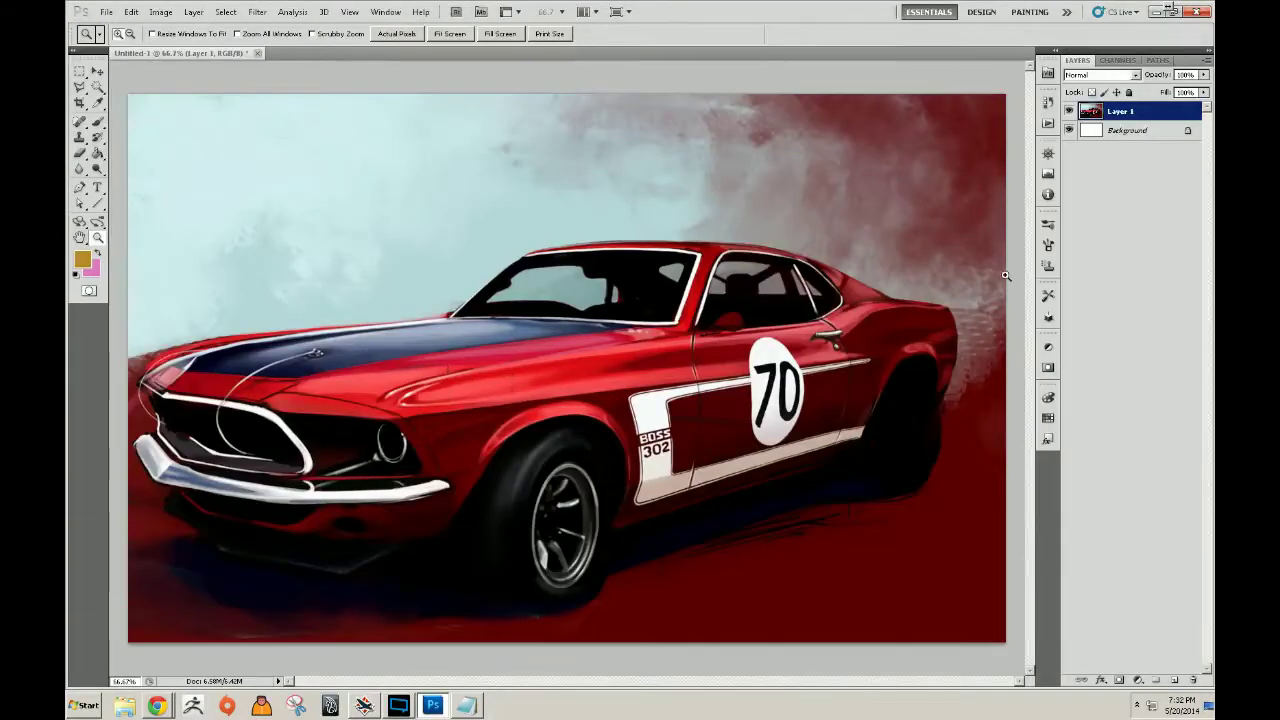
pyautogui.click(105, 12)
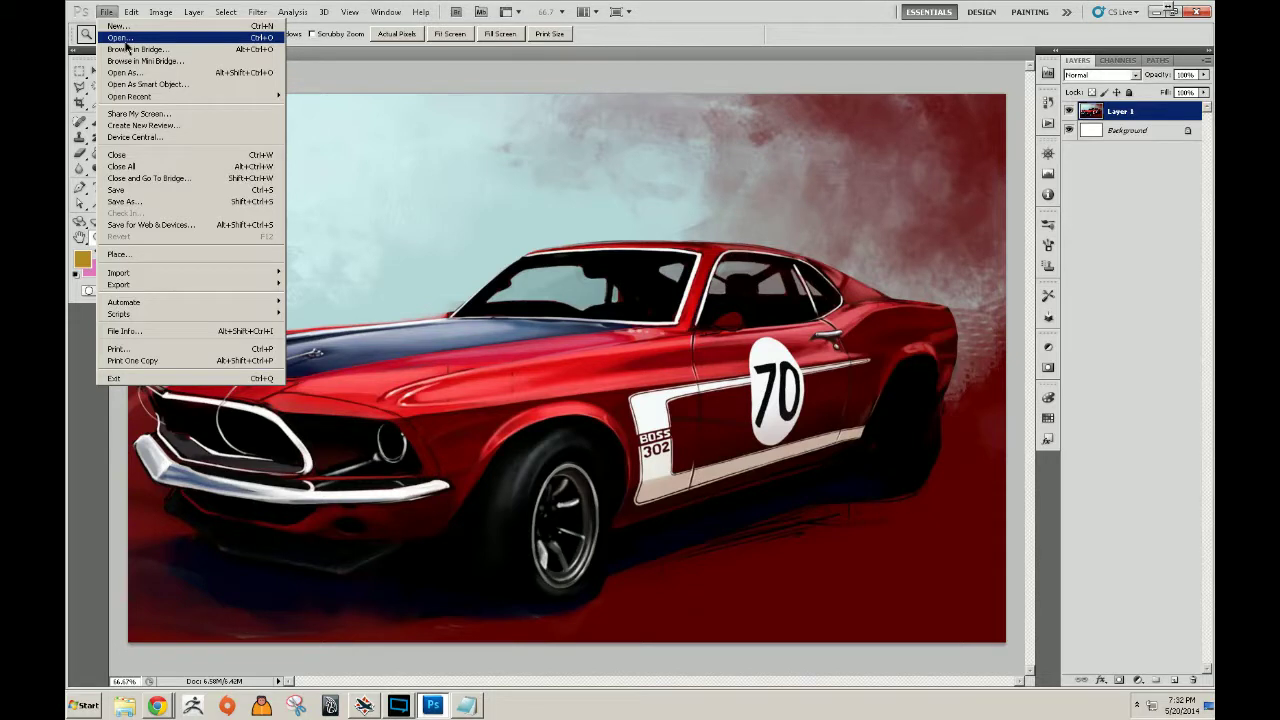
pyautogui.click(120, 37)
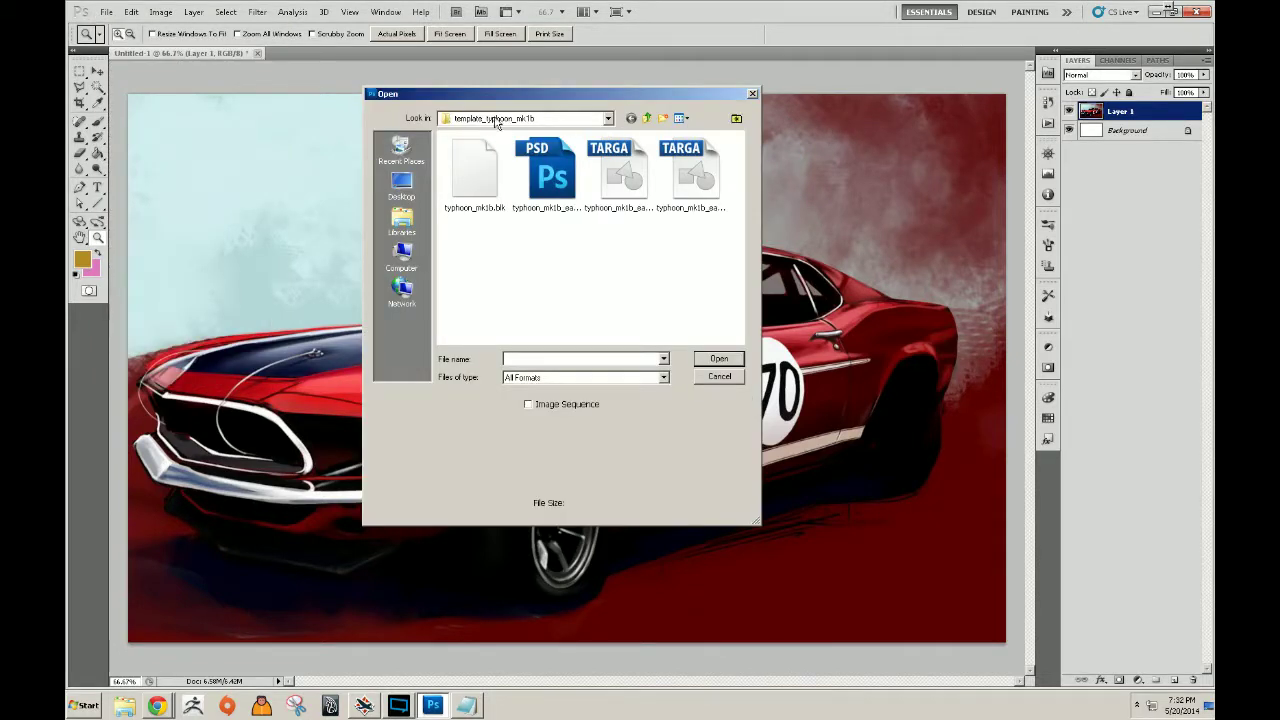
pyautogui.click(647, 119)
pyautogui.click(607, 119)
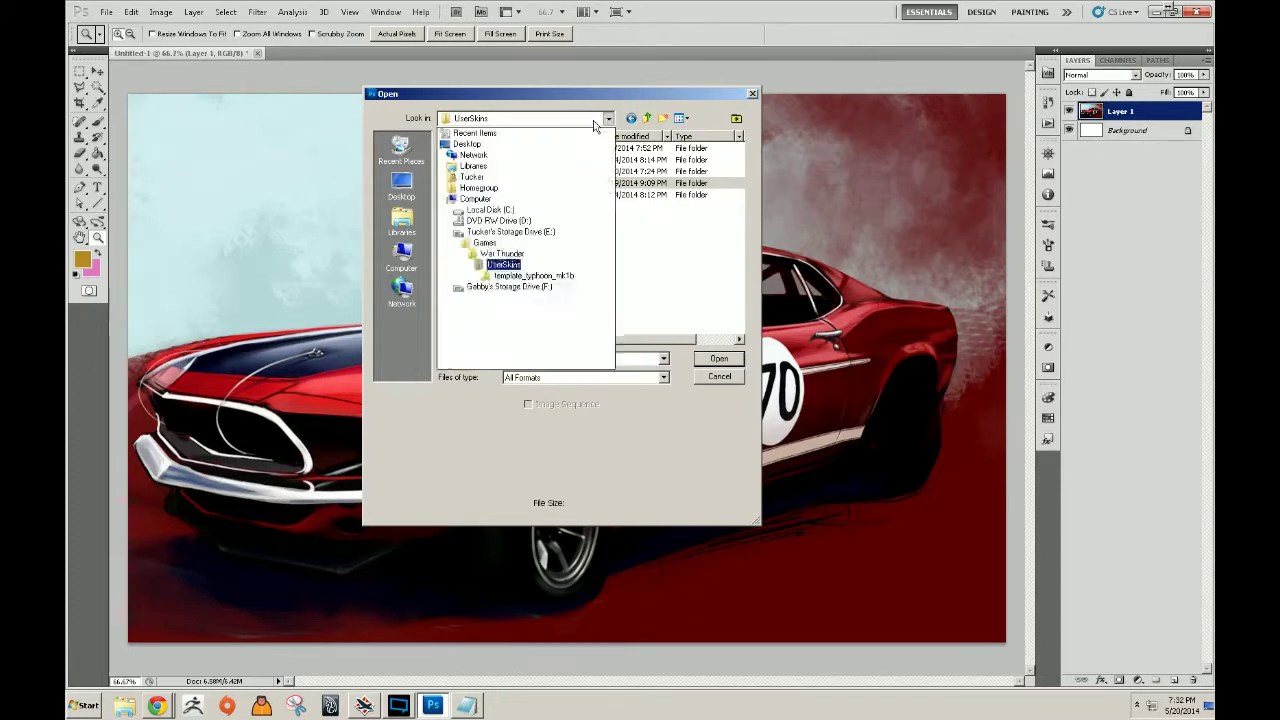
pyautogui.click(505, 253)
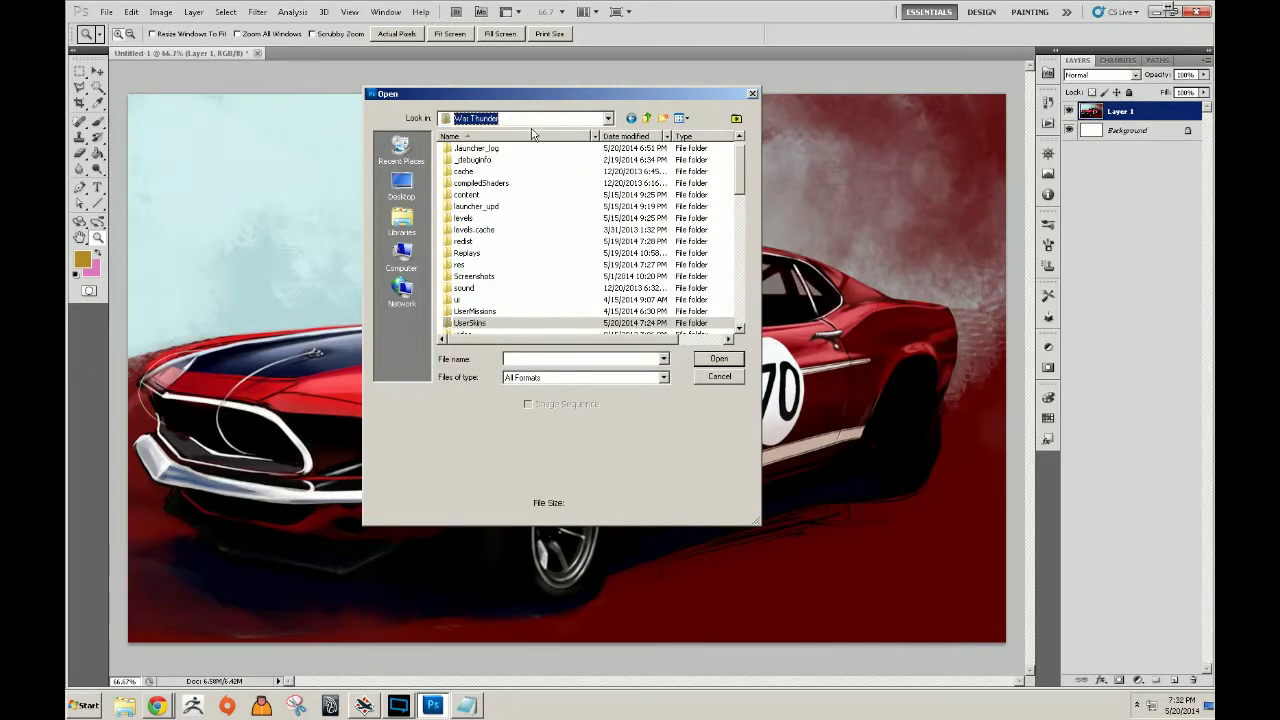
pyautogui.click(485, 324)
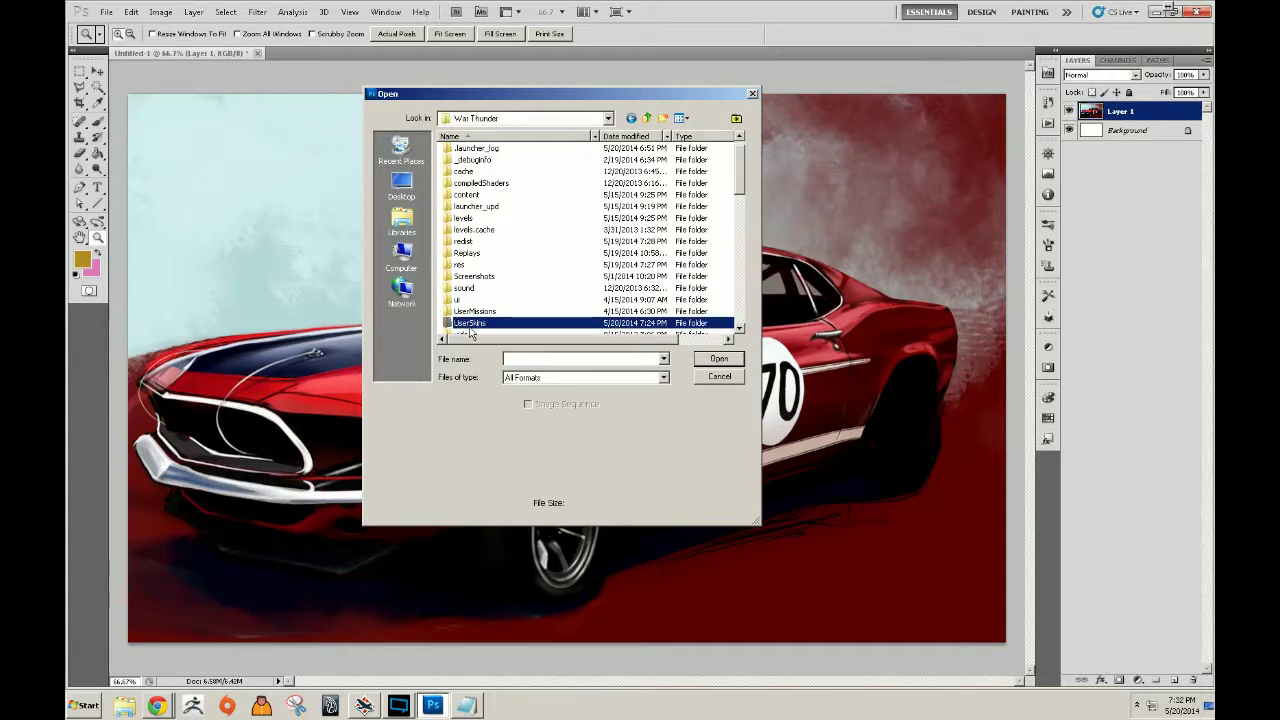
pyautogui.doubleClick(490, 324)
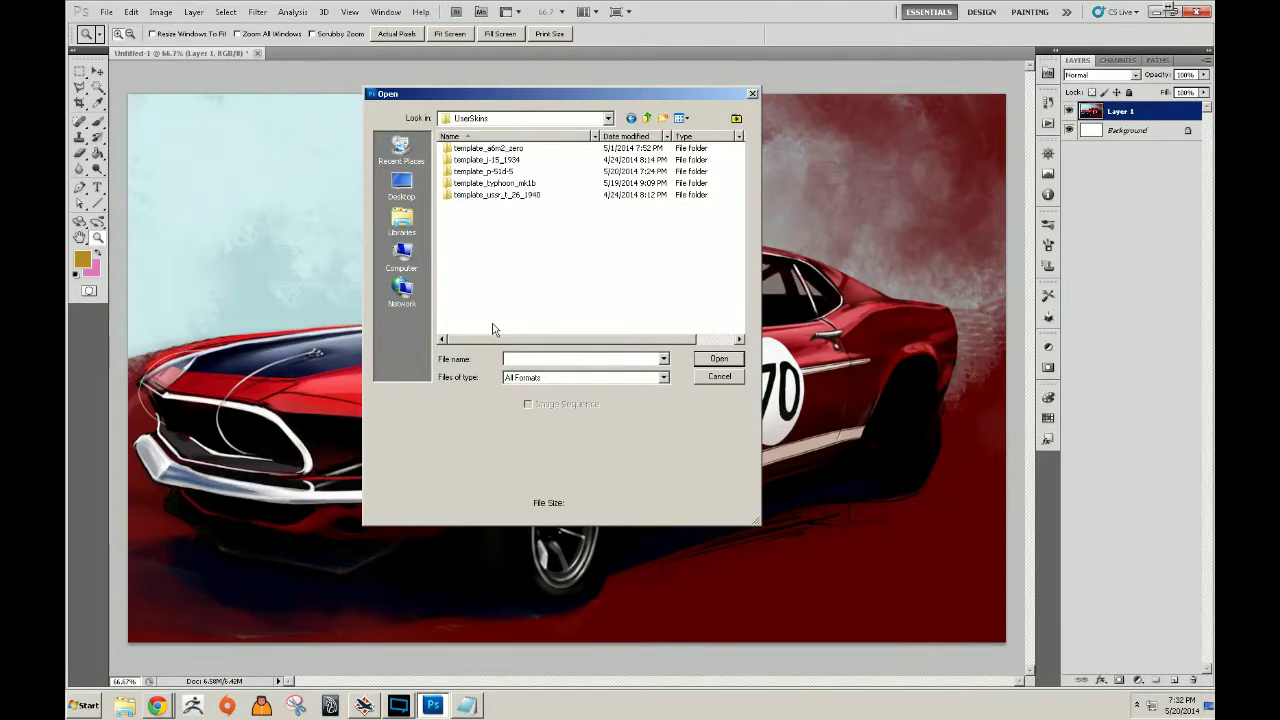
pyautogui.click(500, 177)
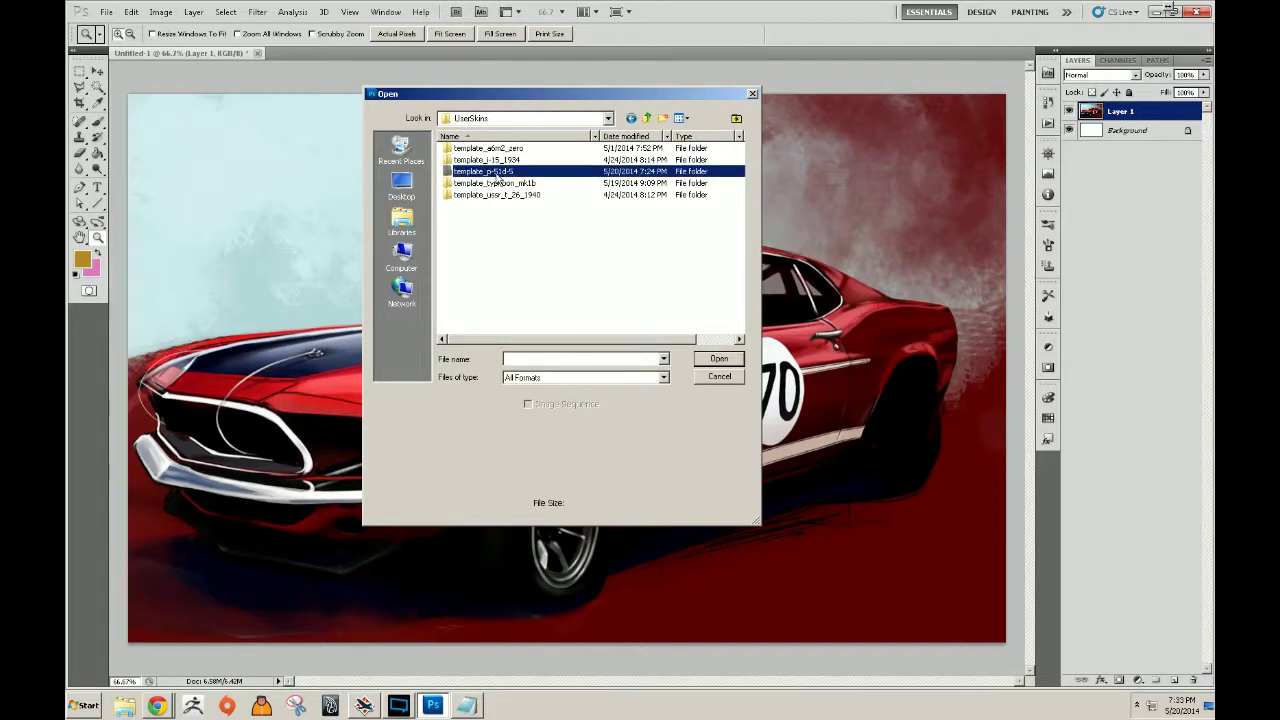
pyautogui.doubleClick(499, 177)
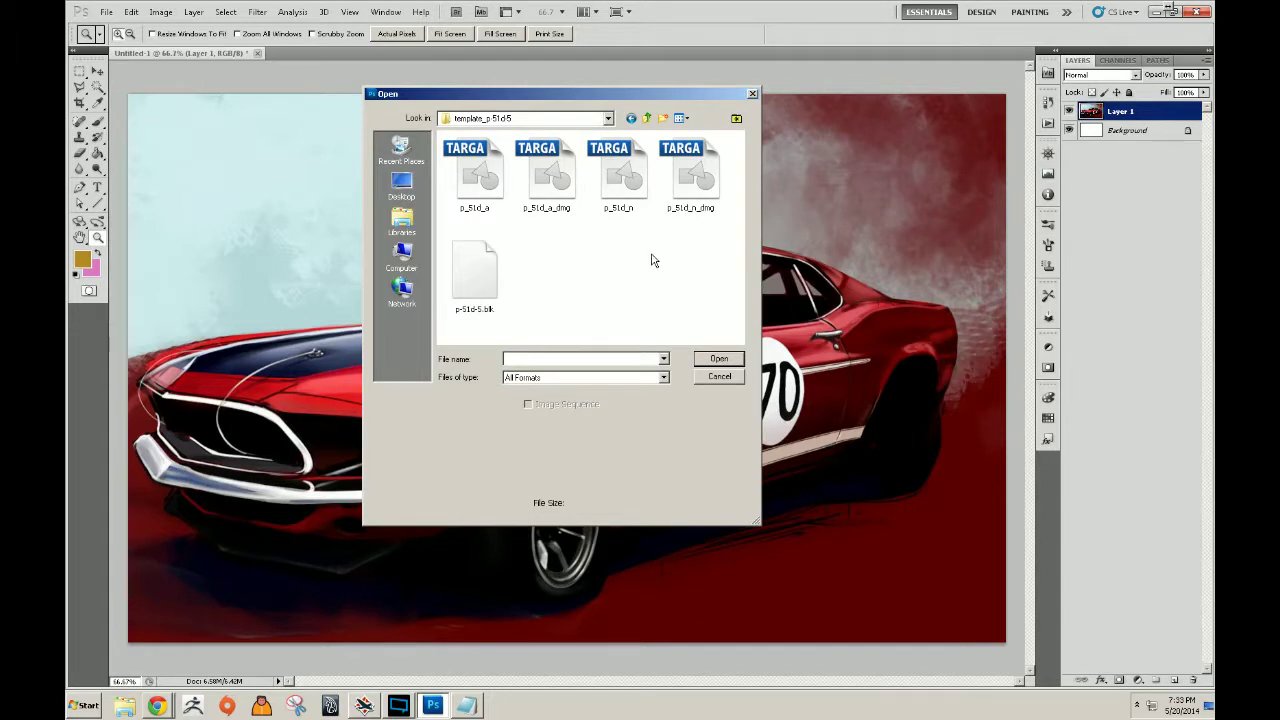
# Preview the four Targa textures in the template folder and open p_51d_a.
pyautogui.moveTo(467, 227); pyautogui.dragTo(743, 186)
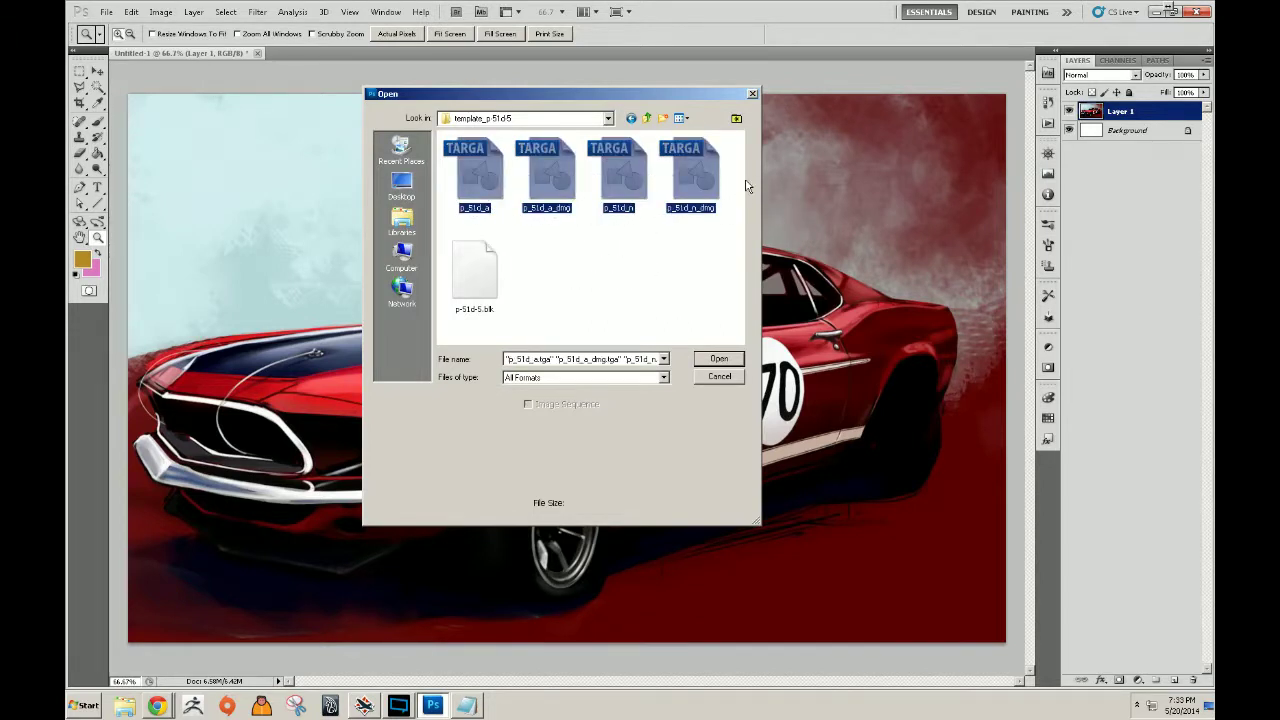
pyautogui.click(621, 210)
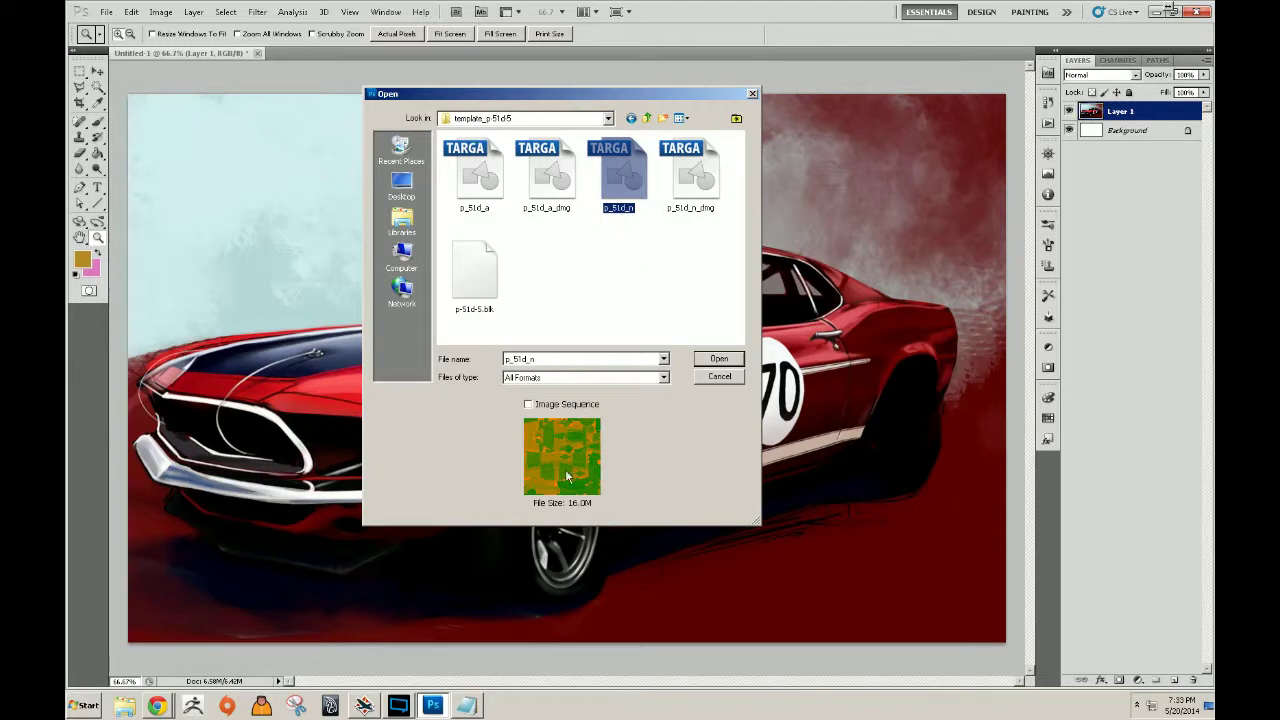
pyautogui.click(690, 196)
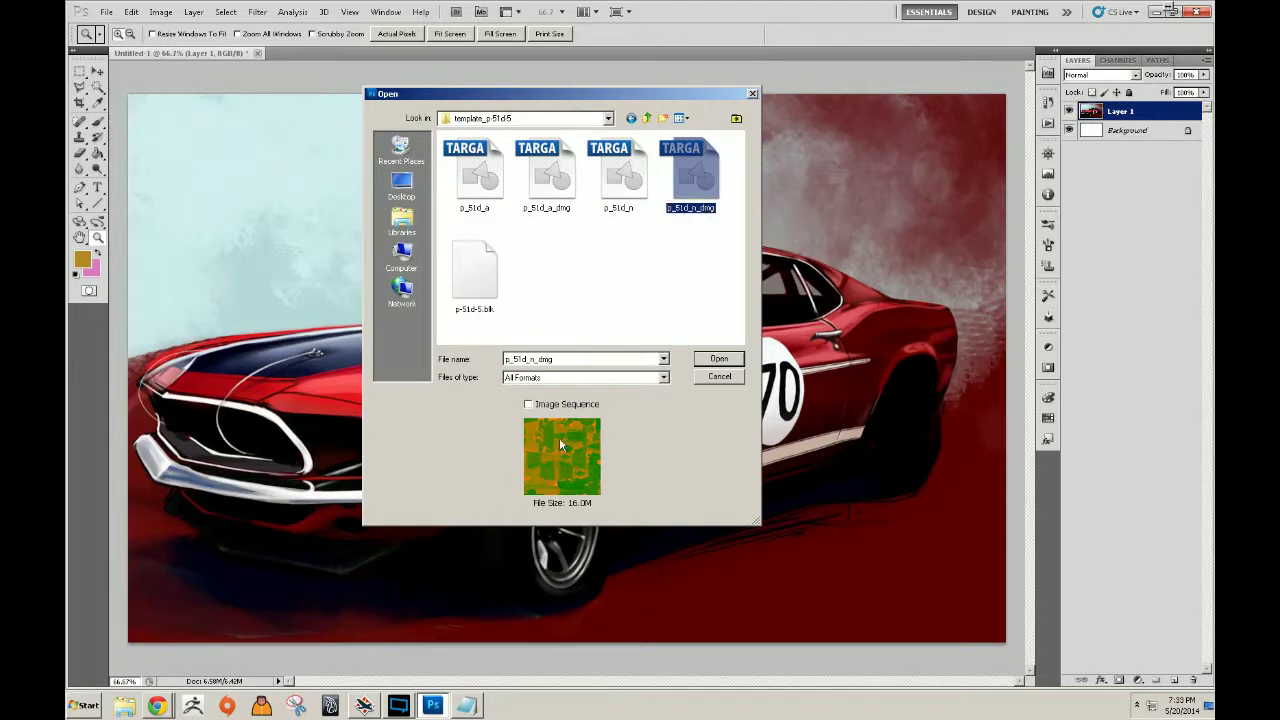
pyautogui.click(621, 187)
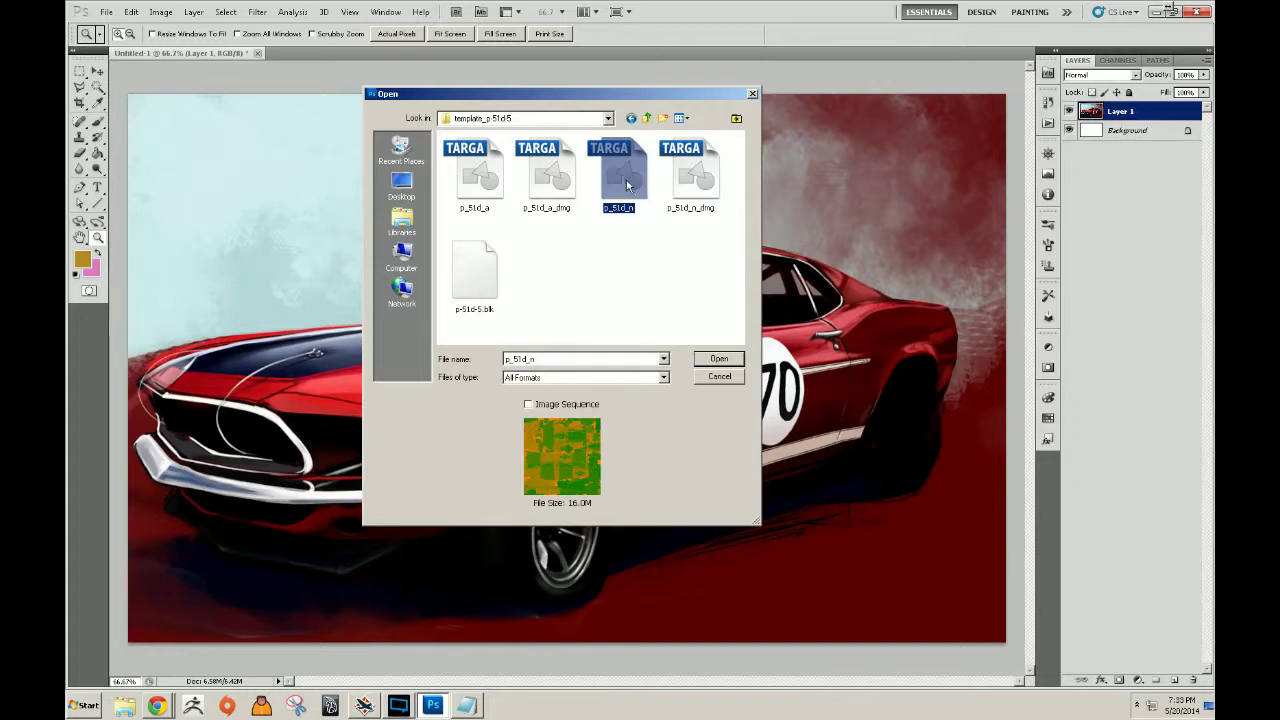
pyautogui.click(548, 185)
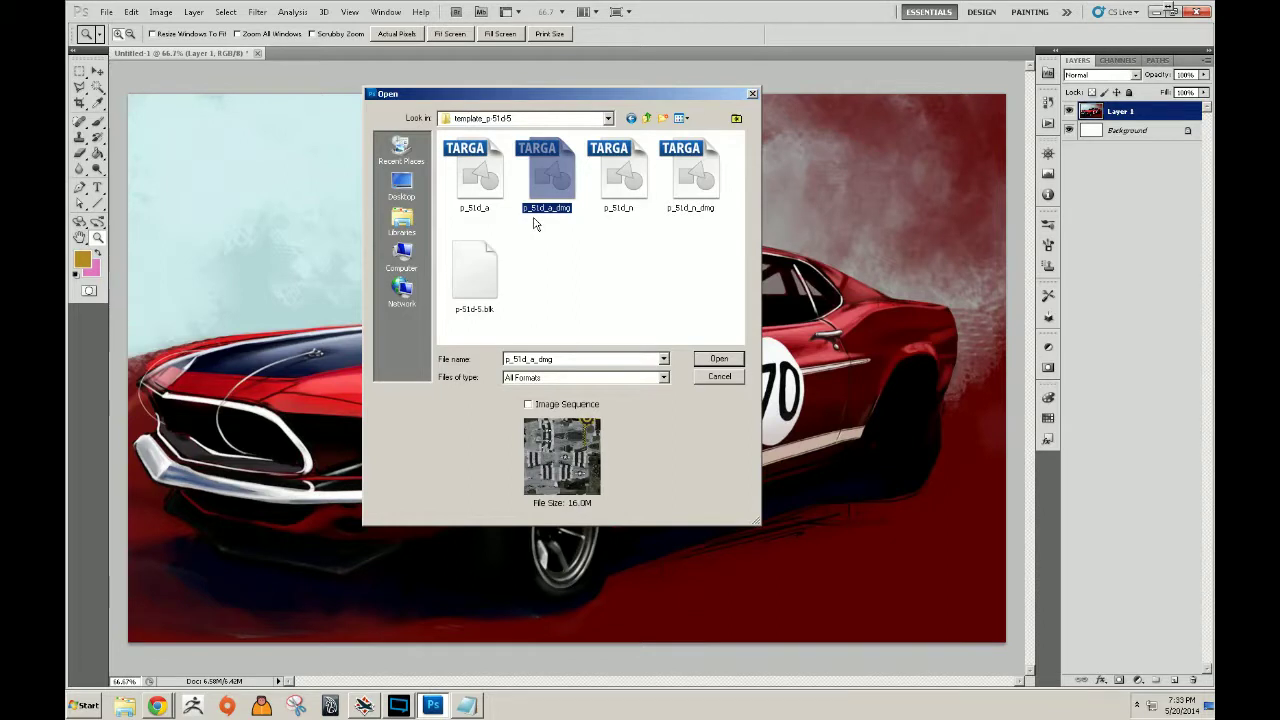
pyautogui.click(474, 178)
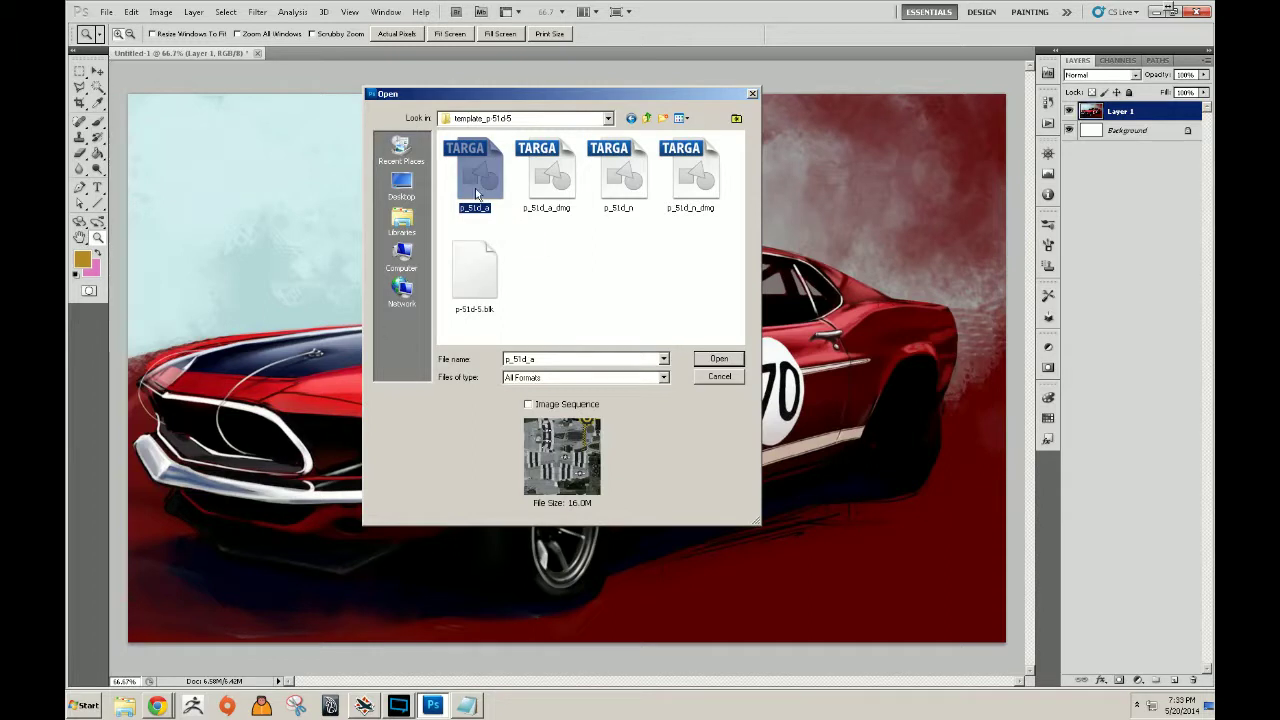
pyautogui.click(721, 360)
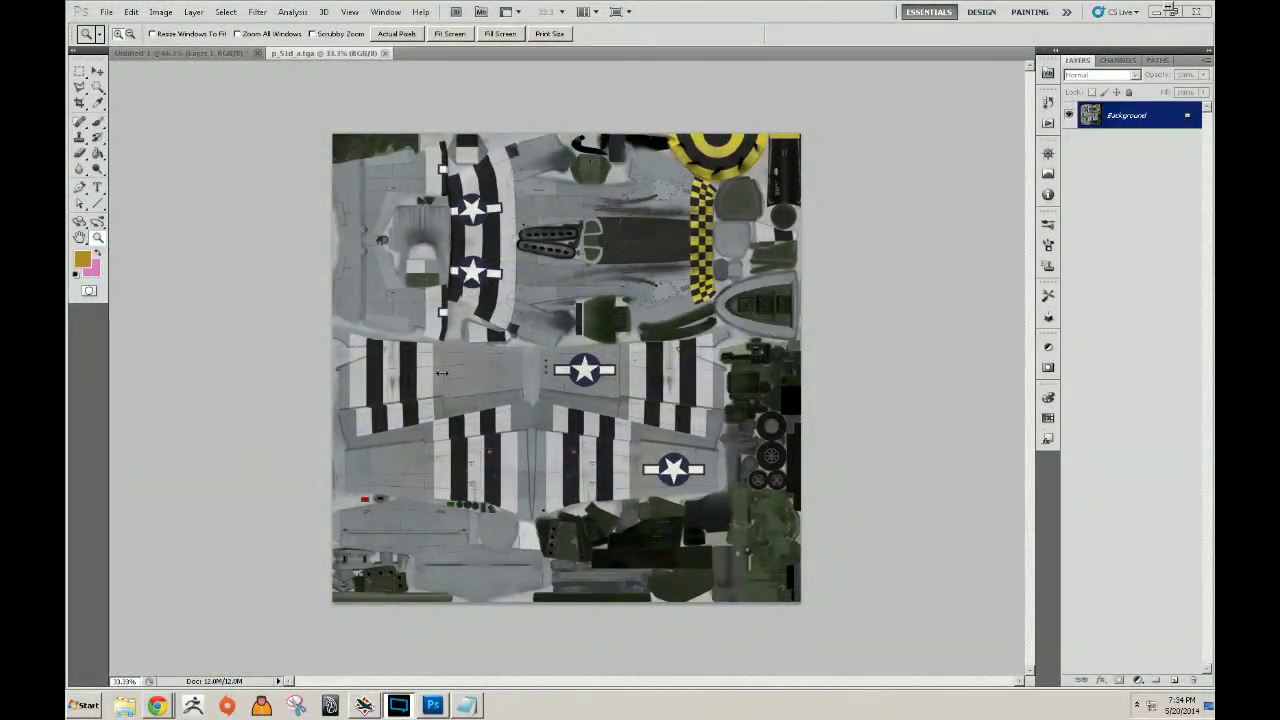
# Examine the aircraft texture's nose, fuselage, wing and cockpit areas up close, including the rivet detail on the wing's star insignia.
pyautogui.click(437, 300)
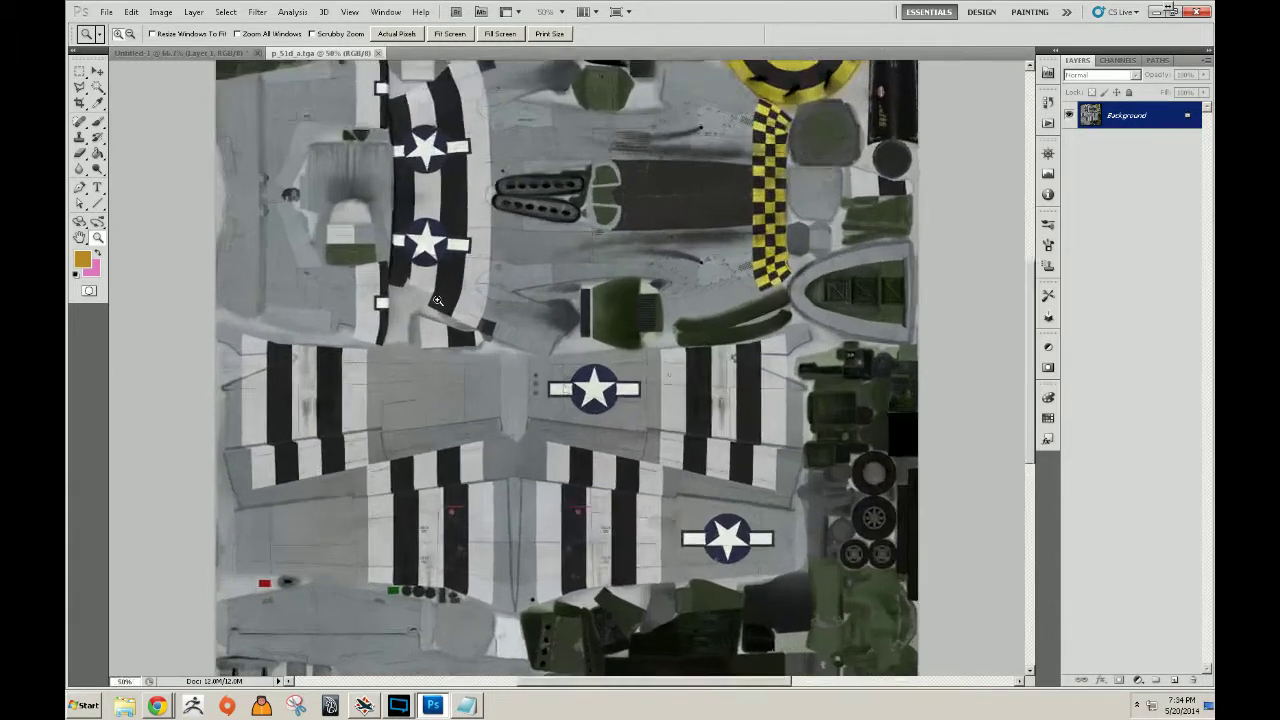
pyautogui.click(437, 300)
pyautogui.click(350, 420)
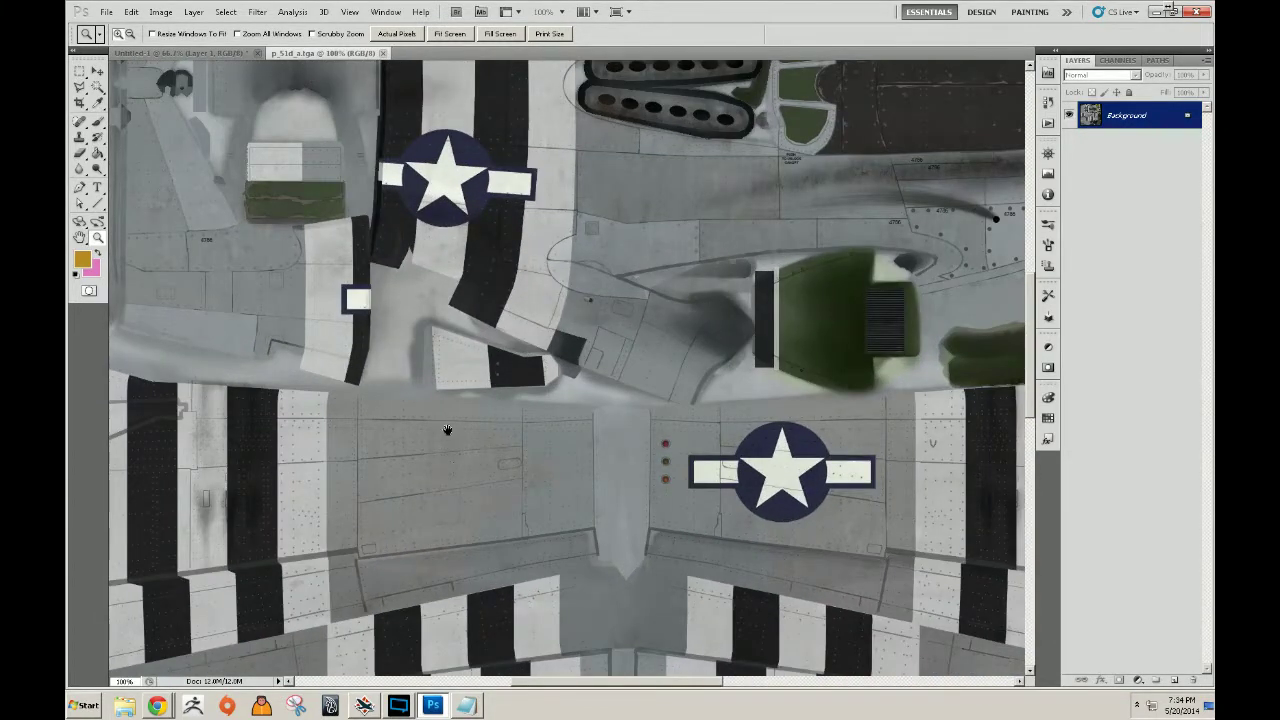
pyautogui.moveTo(448, 430); pyautogui.dragTo(360, 466)
pyautogui.moveTo(468, 296); pyautogui.dragTo(411, 514)
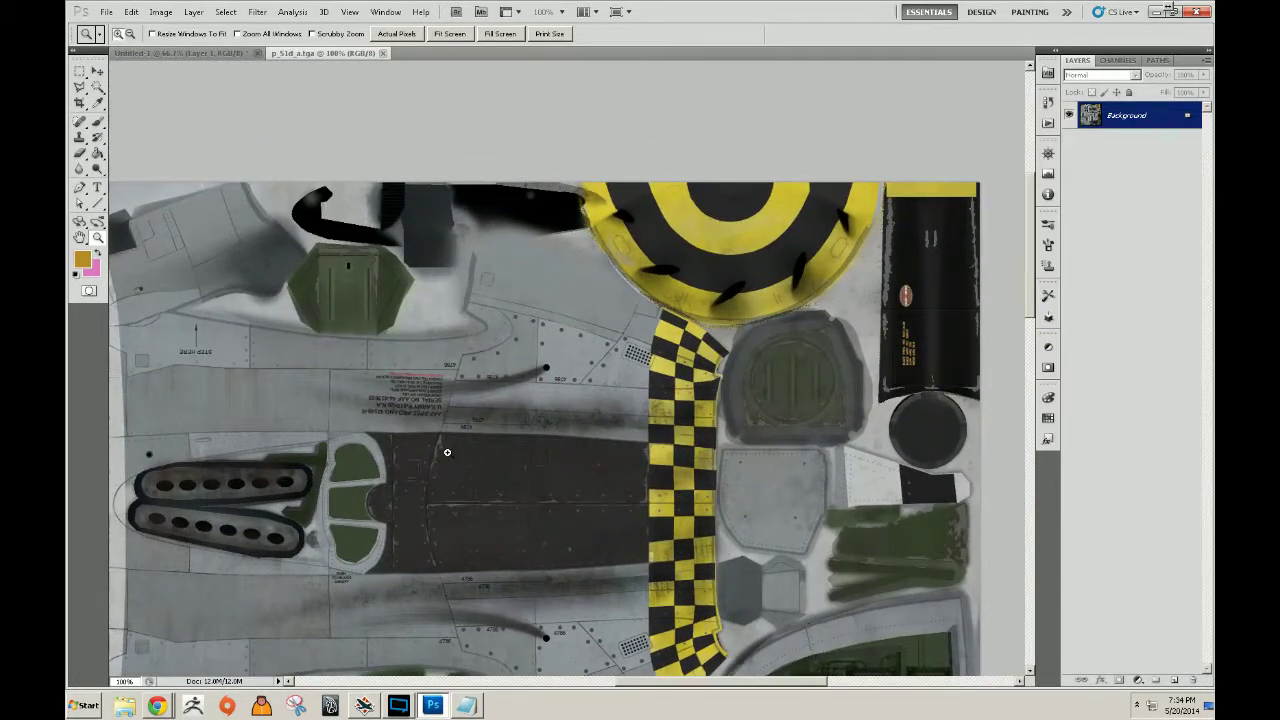
pyautogui.moveTo(313, 413); pyautogui.dragTo(660, 230)
pyautogui.moveTo(598, 490); pyautogui.dragTo(565, 220)
pyautogui.moveTo(572, 416); pyautogui.dragTo(321, 346)
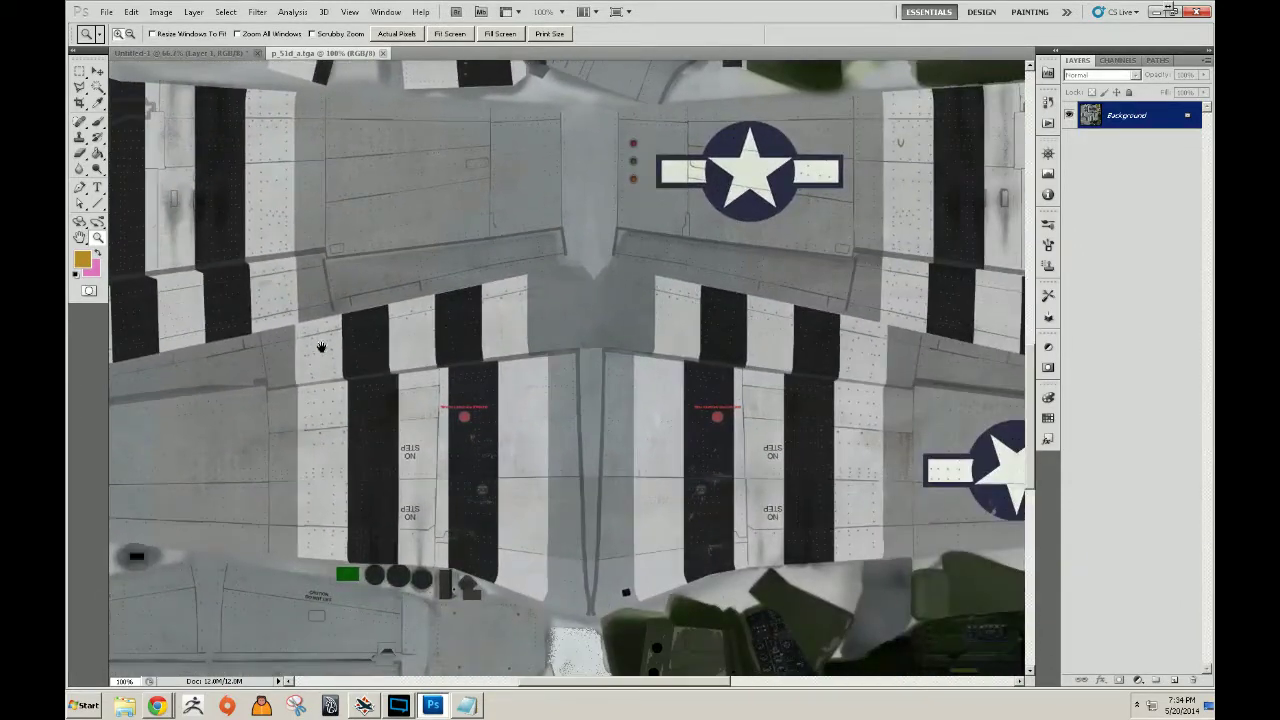
pyautogui.moveTo(580, 433); pyautogui.dragTo(329, 363)
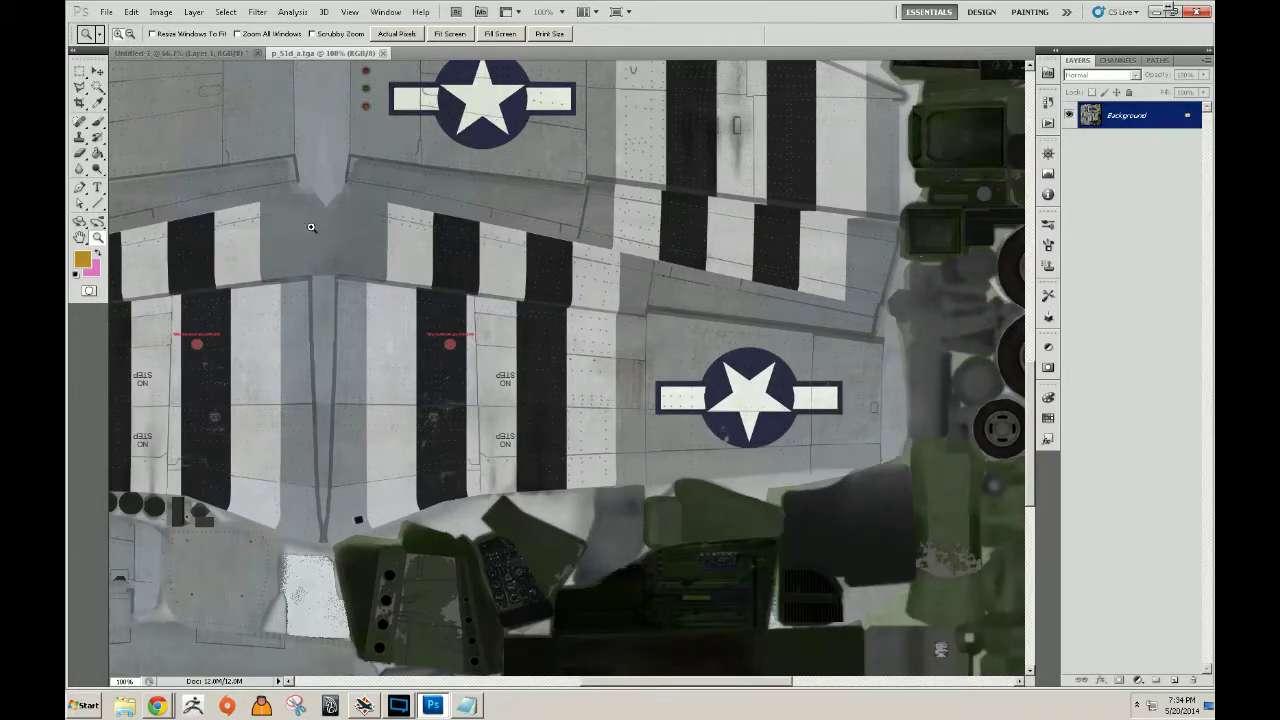
pyautogui.moveTo(650, 436); pyautogui.dragTo(505, 365)
pyautogui.moveTo(560, 130); pyautogui.dragTo(597, 460)
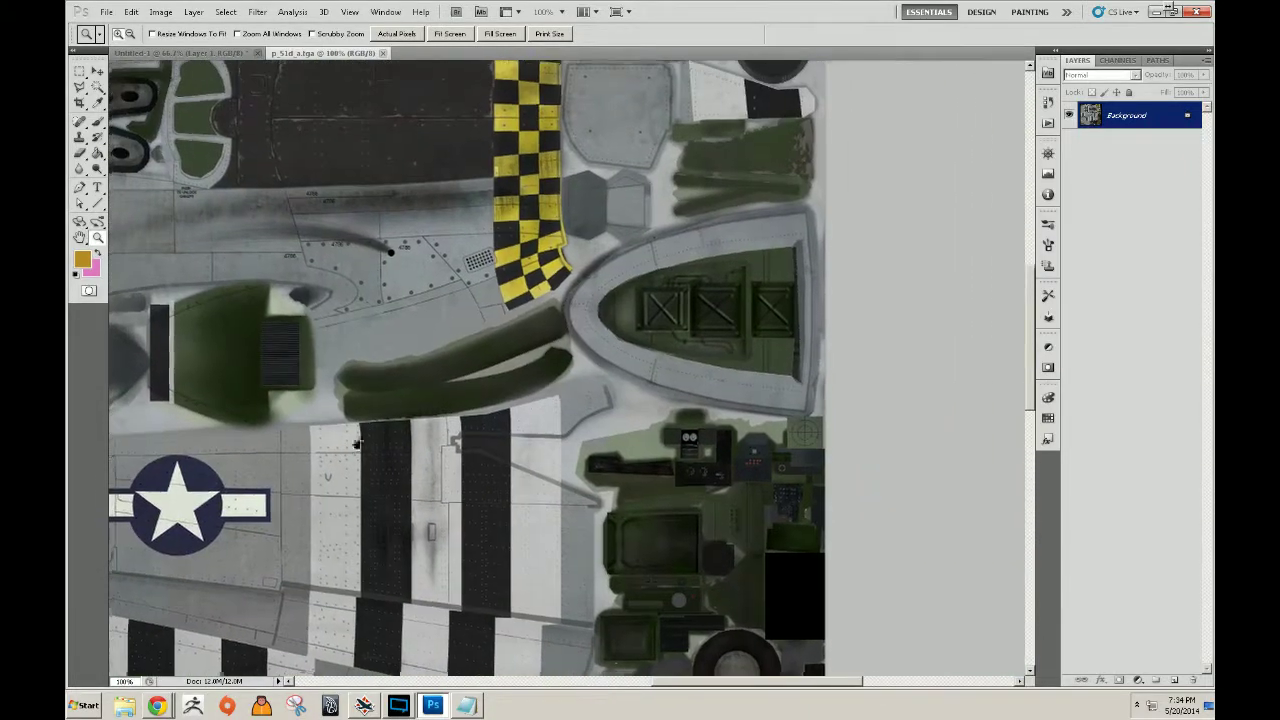
pyautogui.moveTo(348, 451); pyautogui.dragTo(422, 381)
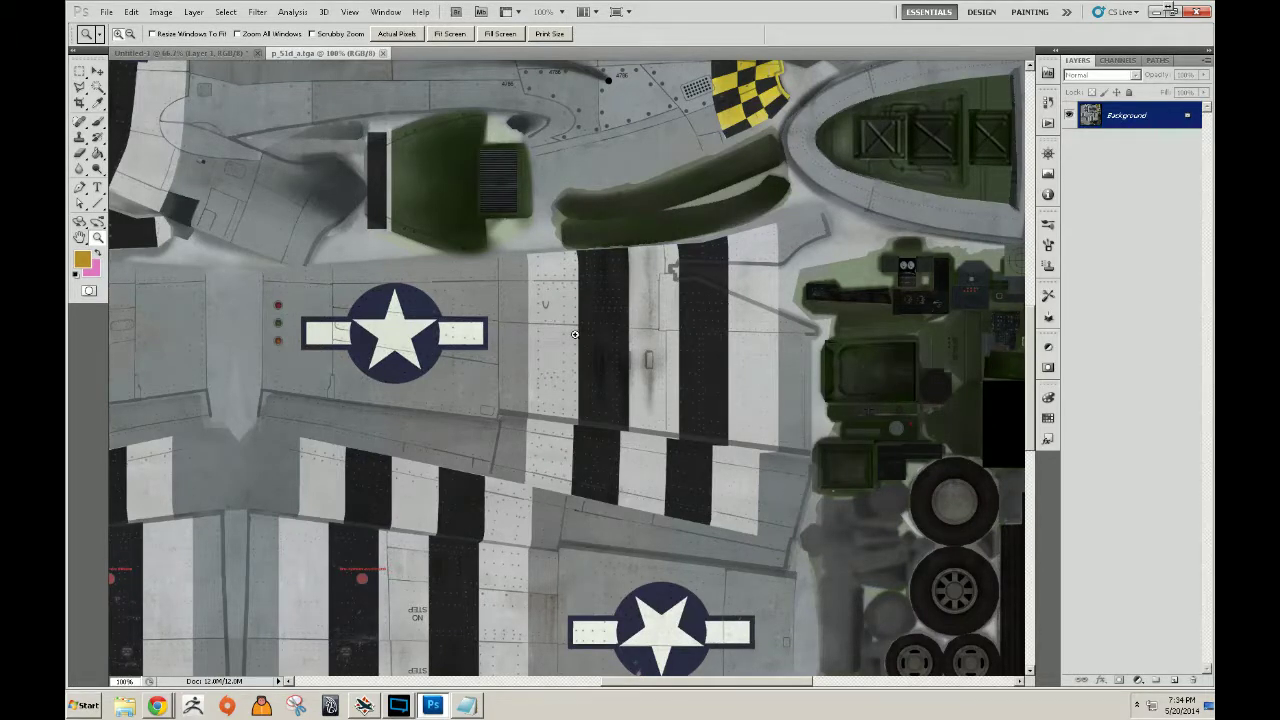
pyautogui.moveTo(433, 376); pyautogui.dragTo(586, 303)
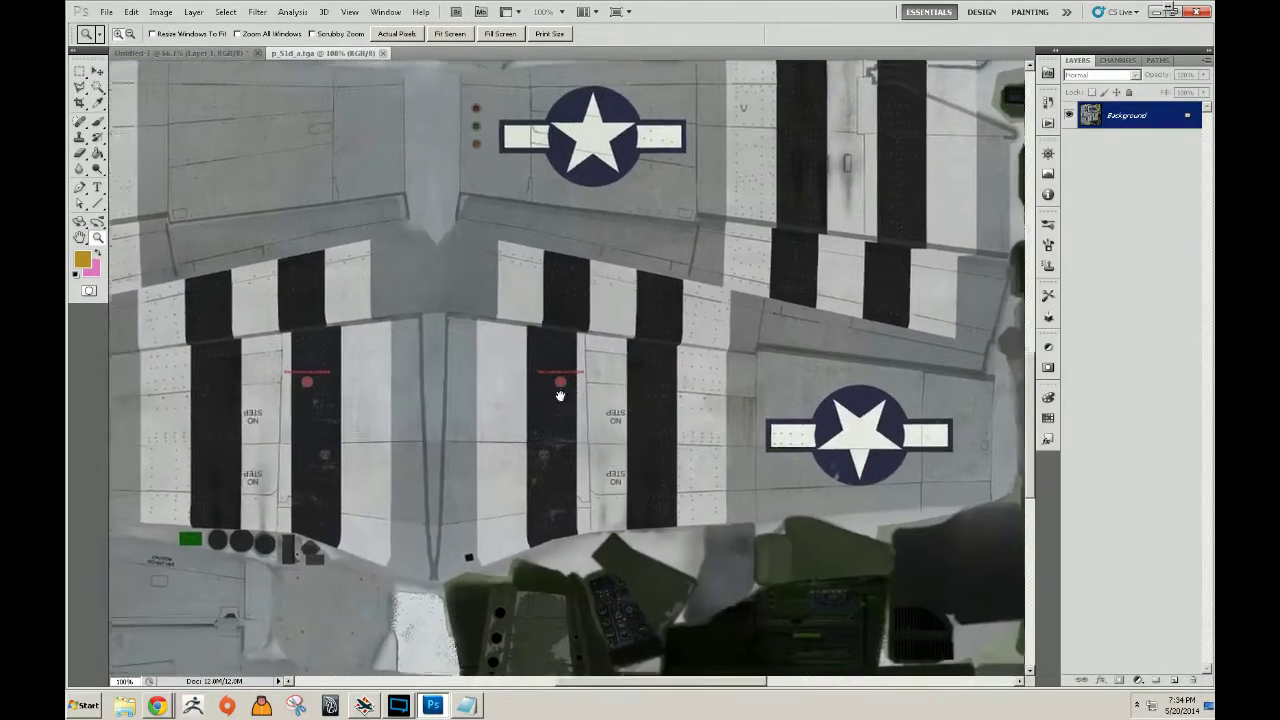
pyautogui.moveTo(543, 440); pyautogui.dragTo(566, 383)
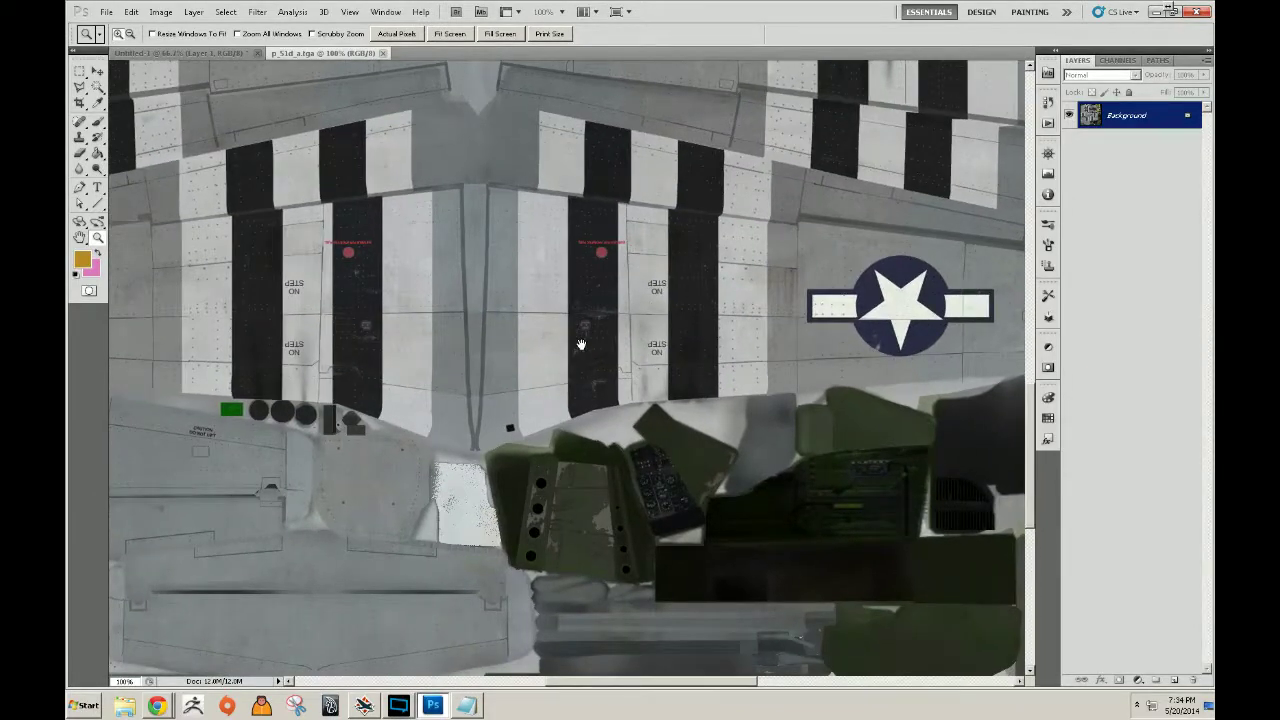
pyautogui.moveTo(870, 256); pyautogui.dragTo(535, 318)
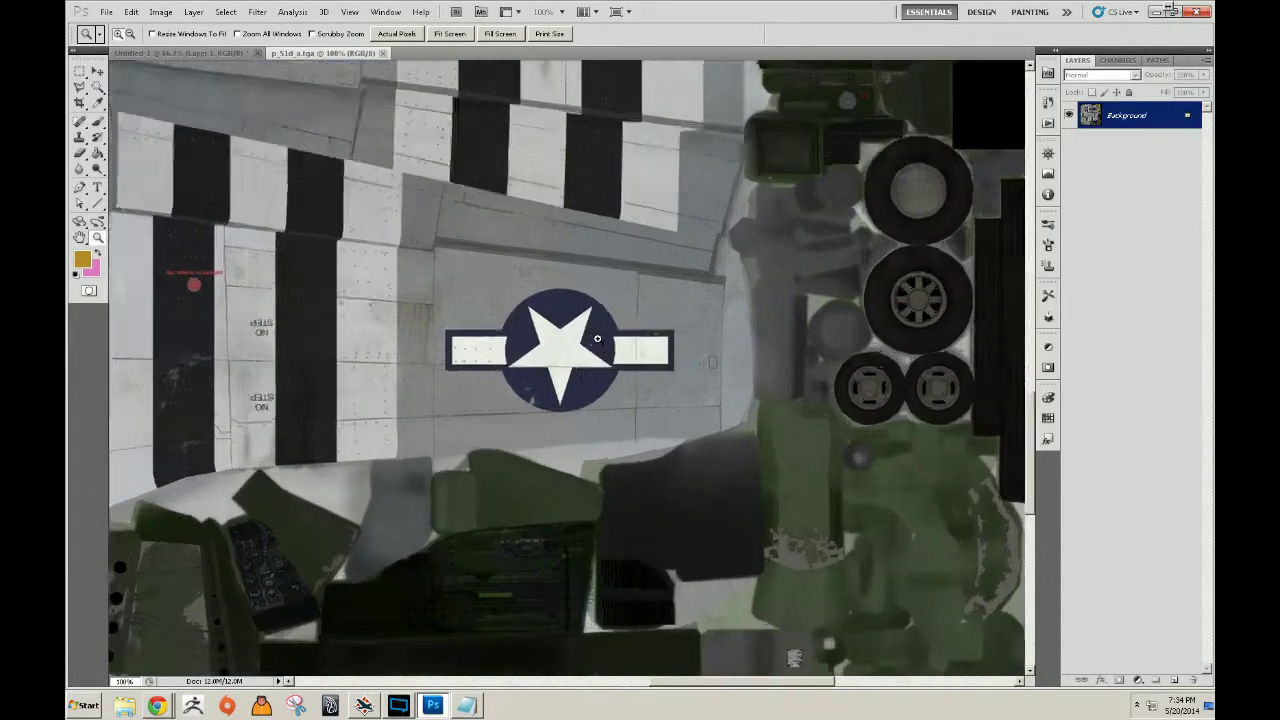
pyautogui.click(590, 338)
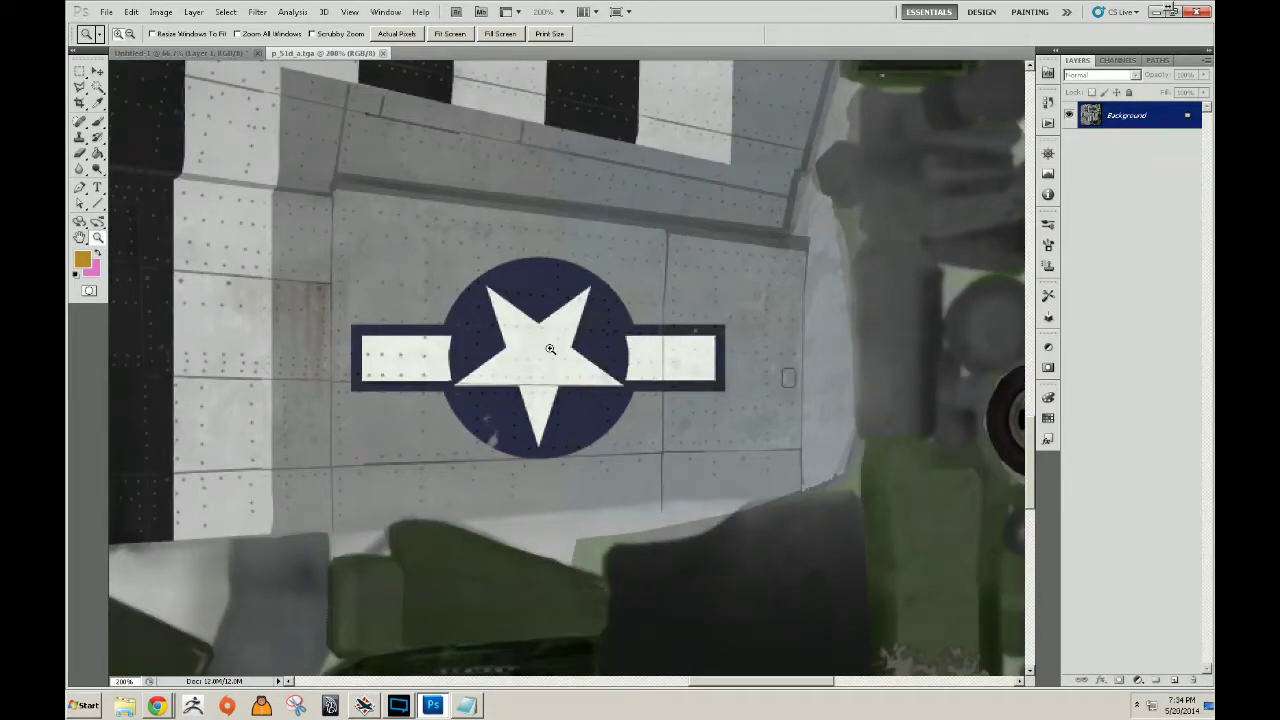
# Start a Calculations operation on p_51d_a.tga with the Background layer's Blue channel for both Source 1 and Source 2.
pyautogui.click(161, 11)
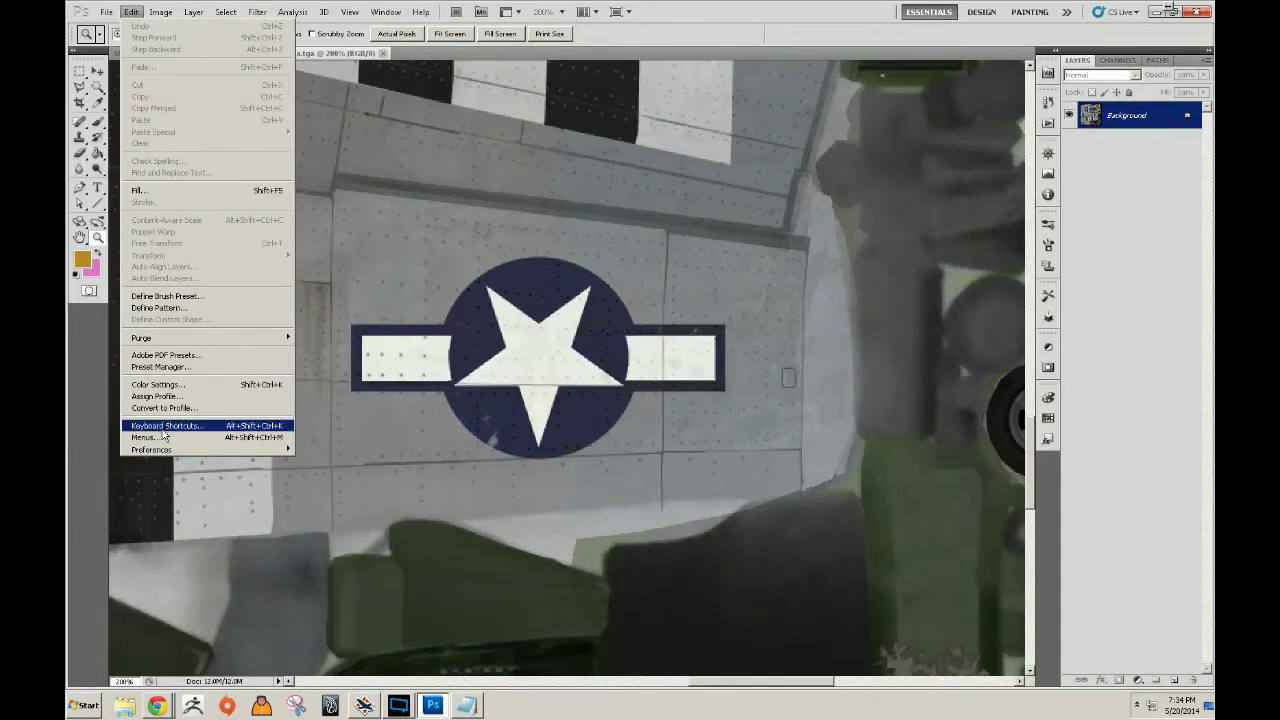
pyautogui.moveTo(161, 11)
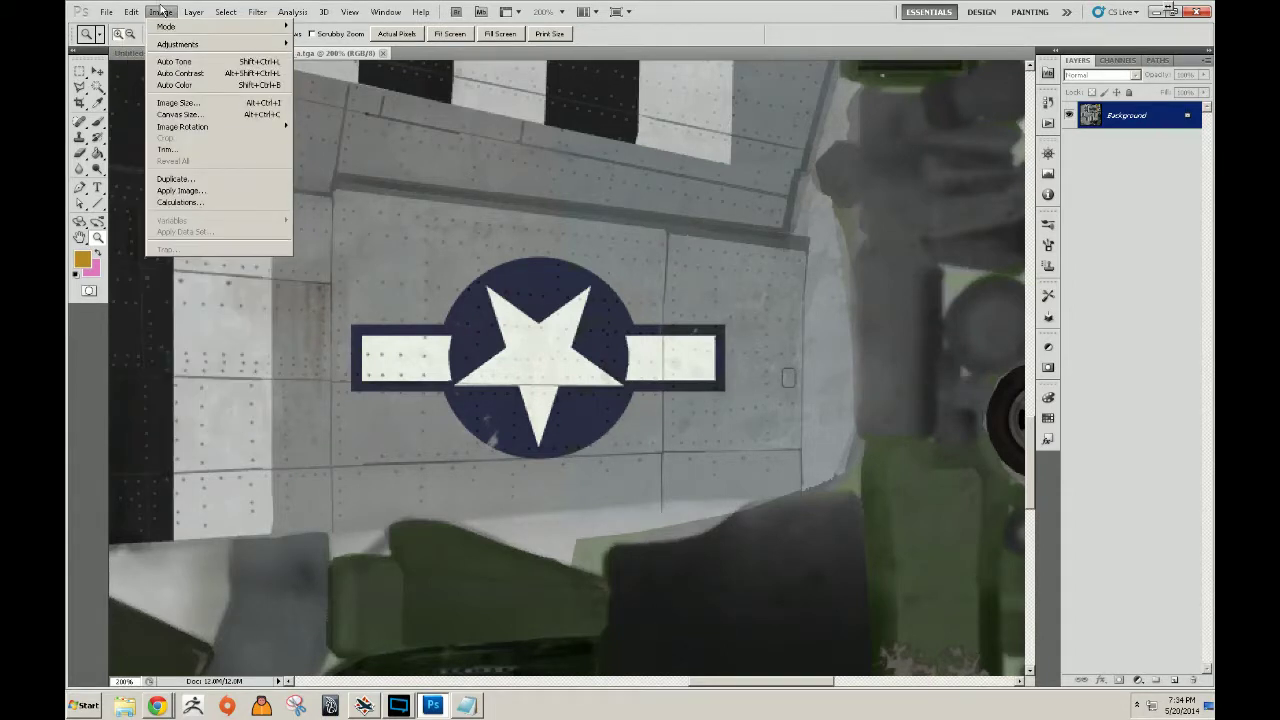
pyautogui.click(180, 202)
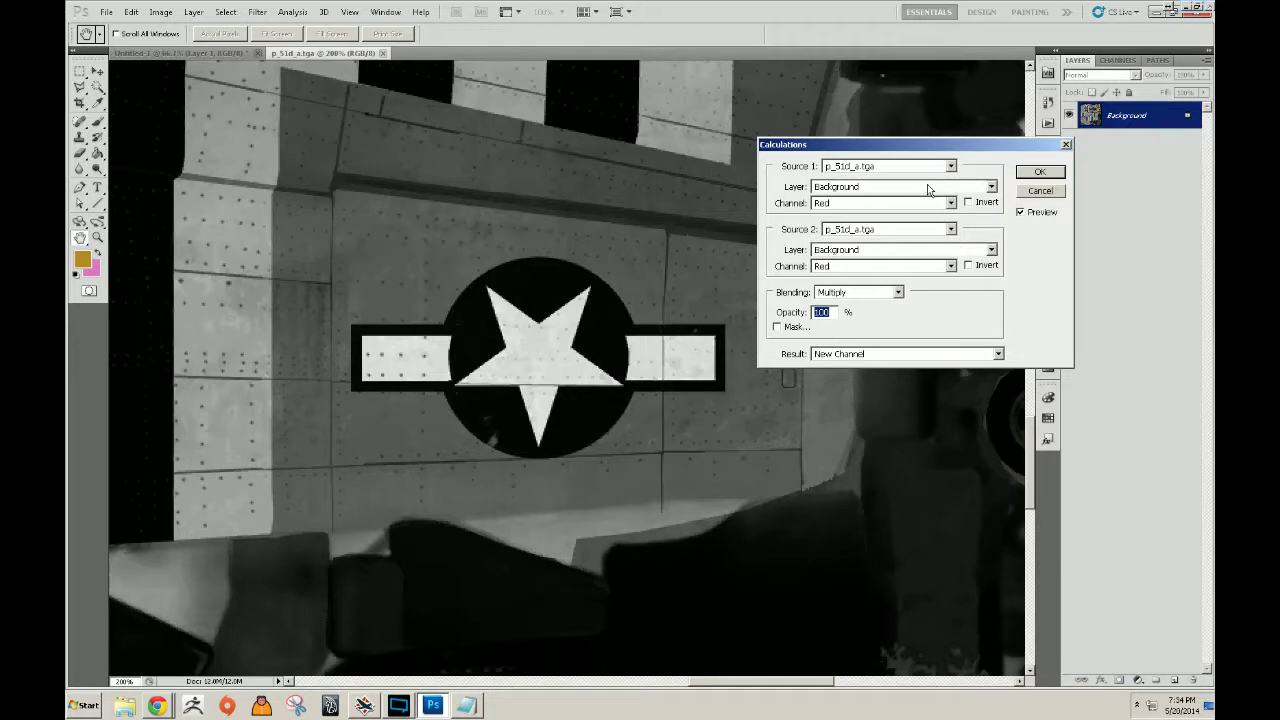
pyautogui.click(928, 190)
pyautogui.click(845, 202)
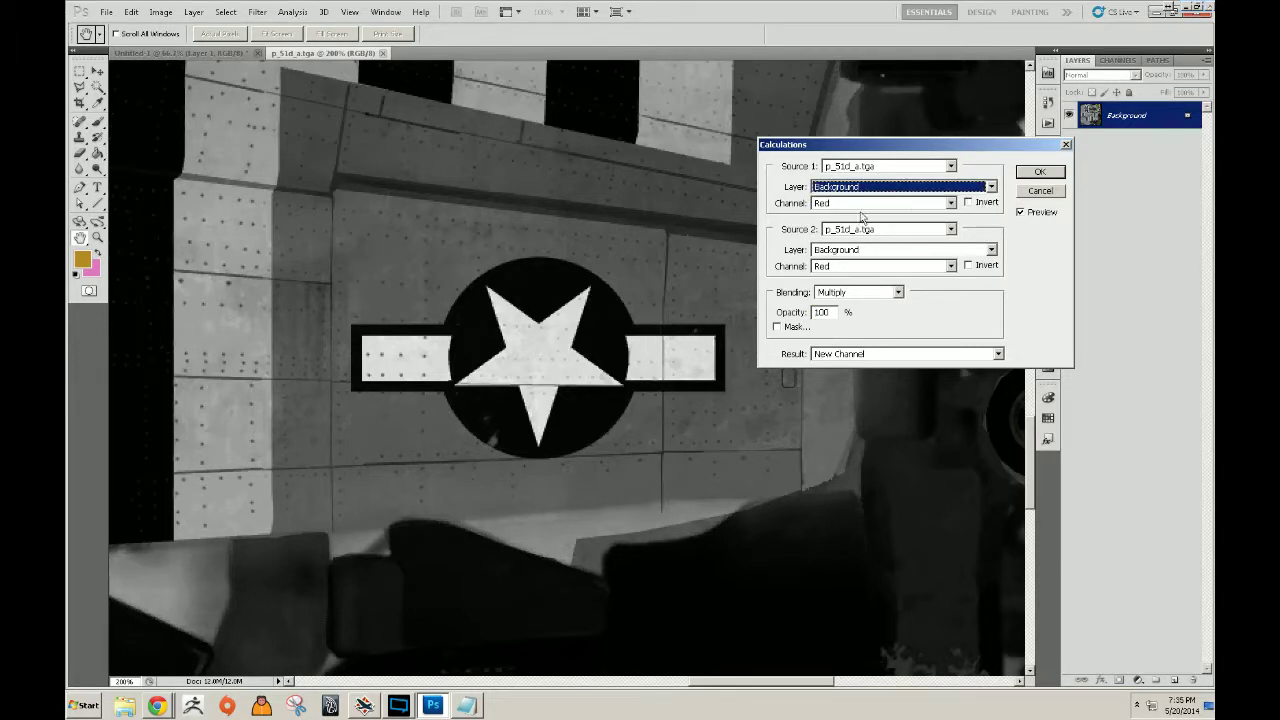
pyautogui.click(858, 203)
pyautogui.click(847, 250)
pyautogui.click(885, 250)
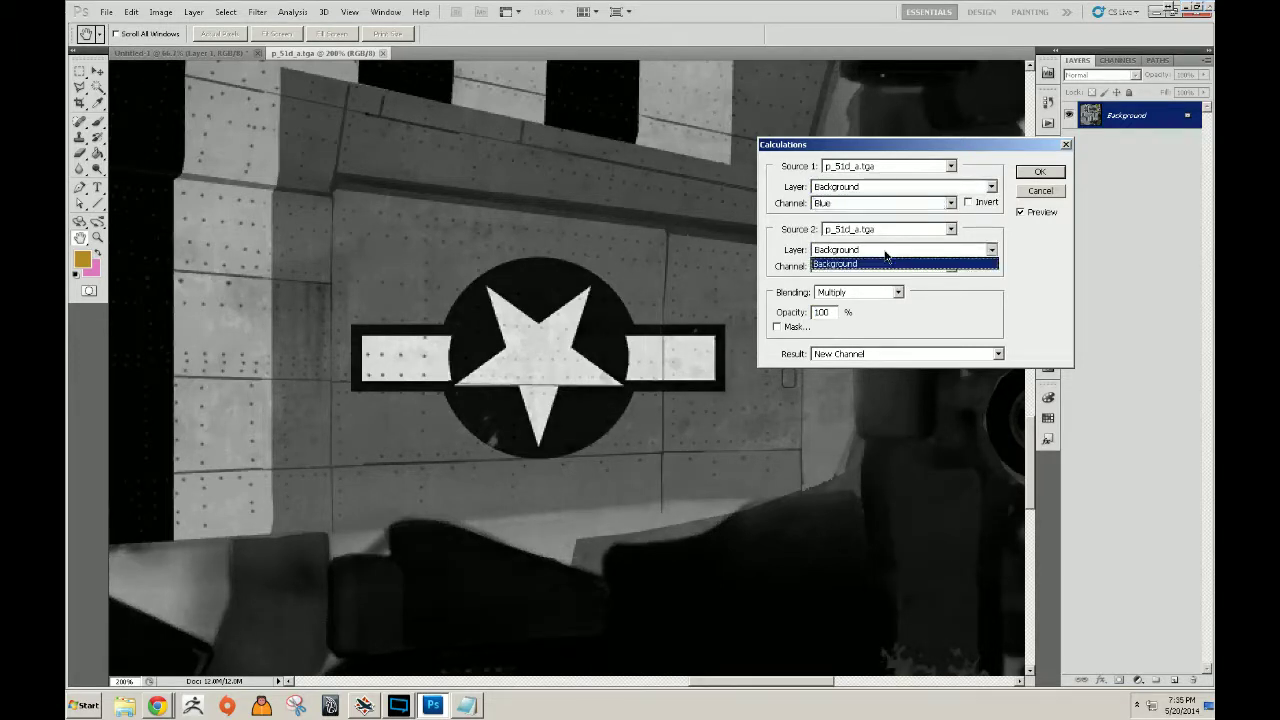
pyautogui.click(870, 262)
pyautogui.click(872, 266)
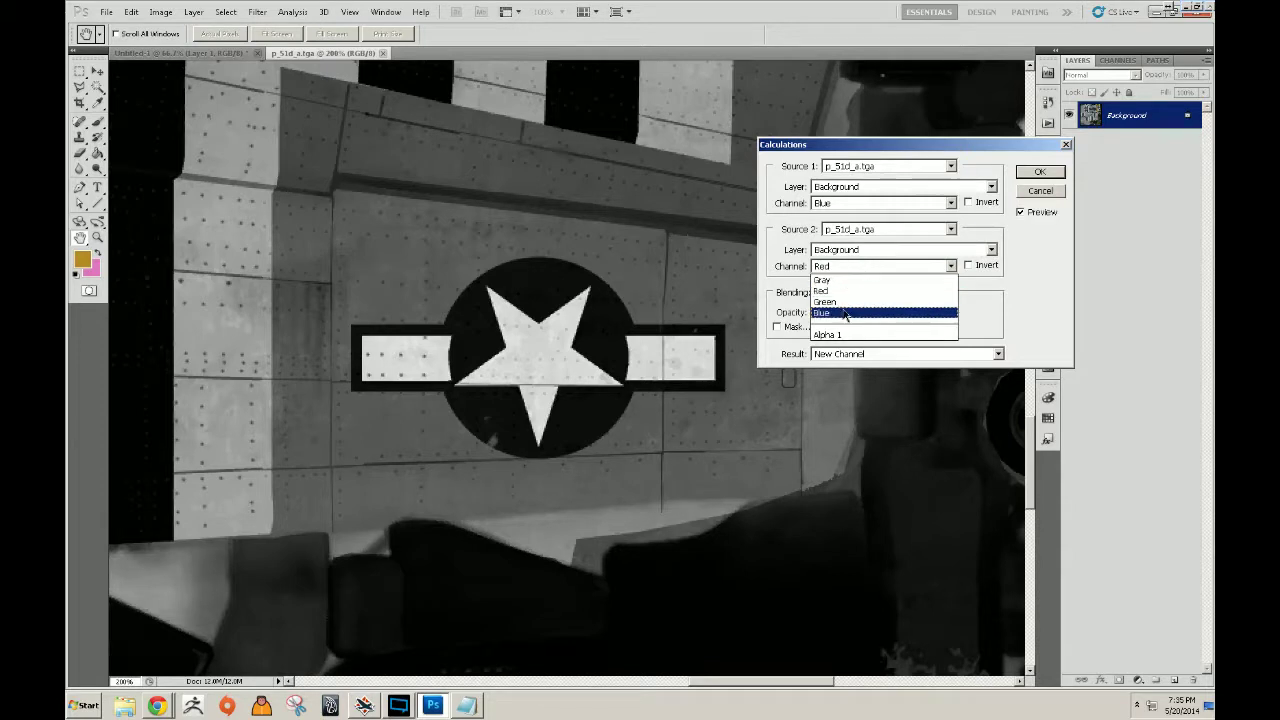
pyautogui.click(845, 313)
# Compare blending modes for the calculation and generate a new channel using Vivid Light at 100% opacity.
pyautogui.click(896, 294)
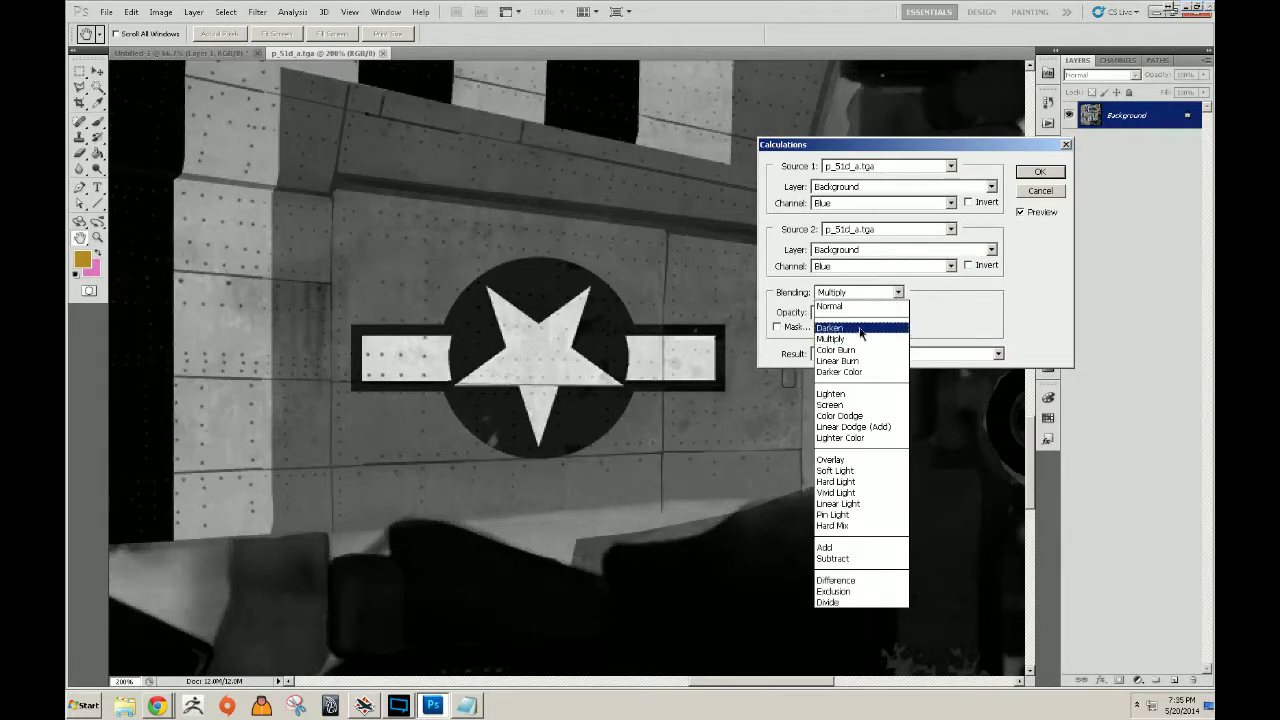
pyautogui.click(858, 328)
pyautogui.press('Down')
pyautogui.press('Down')
pyautogui.press('Down')
pyautogui.press('Down')
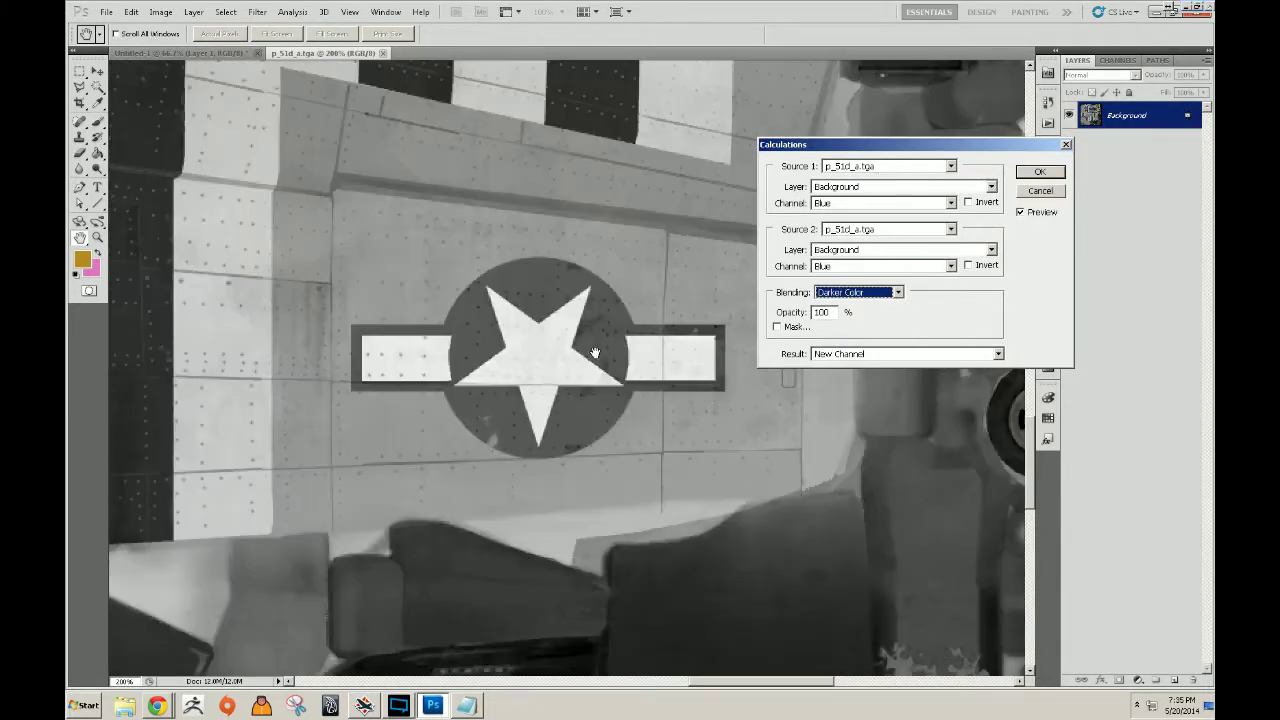
pyautogui.press('Down')
pyautogui.press('Down')
pyautogui.press('Down')
pyautogui.press('Down')
pyautogui.press('Down')
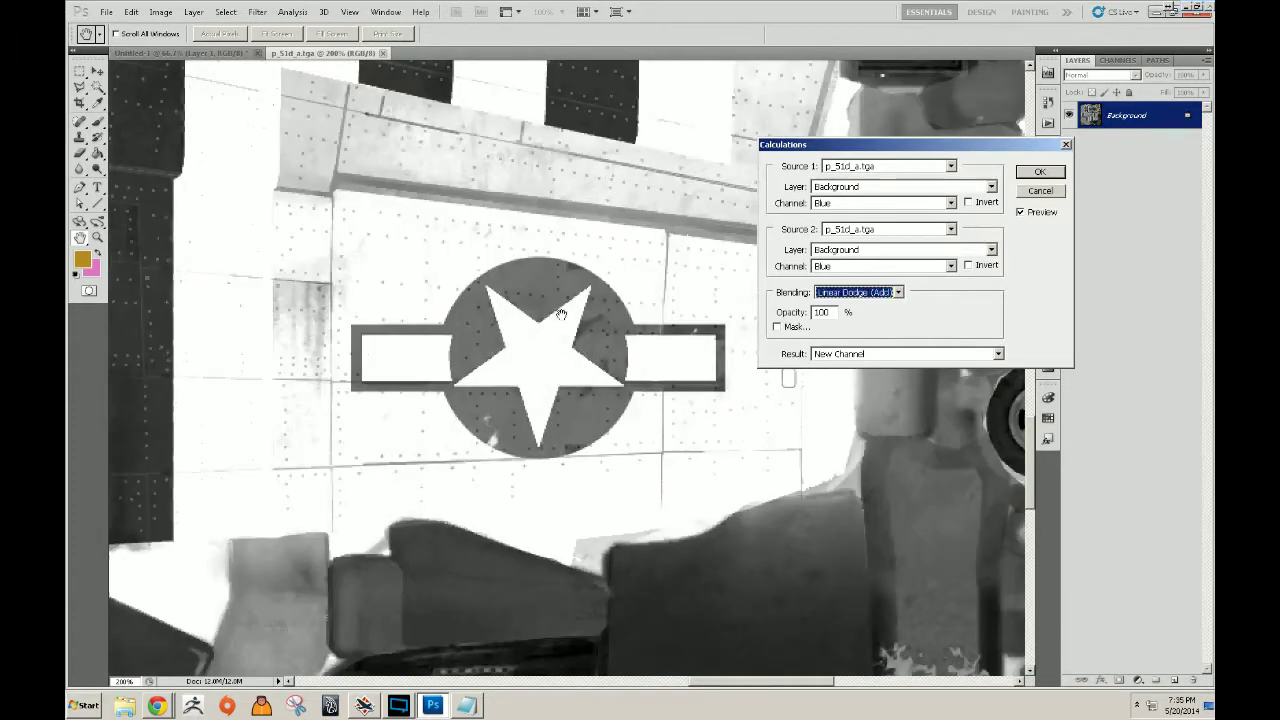
pyautogui.press('Down')
pyautogui.press('Down')
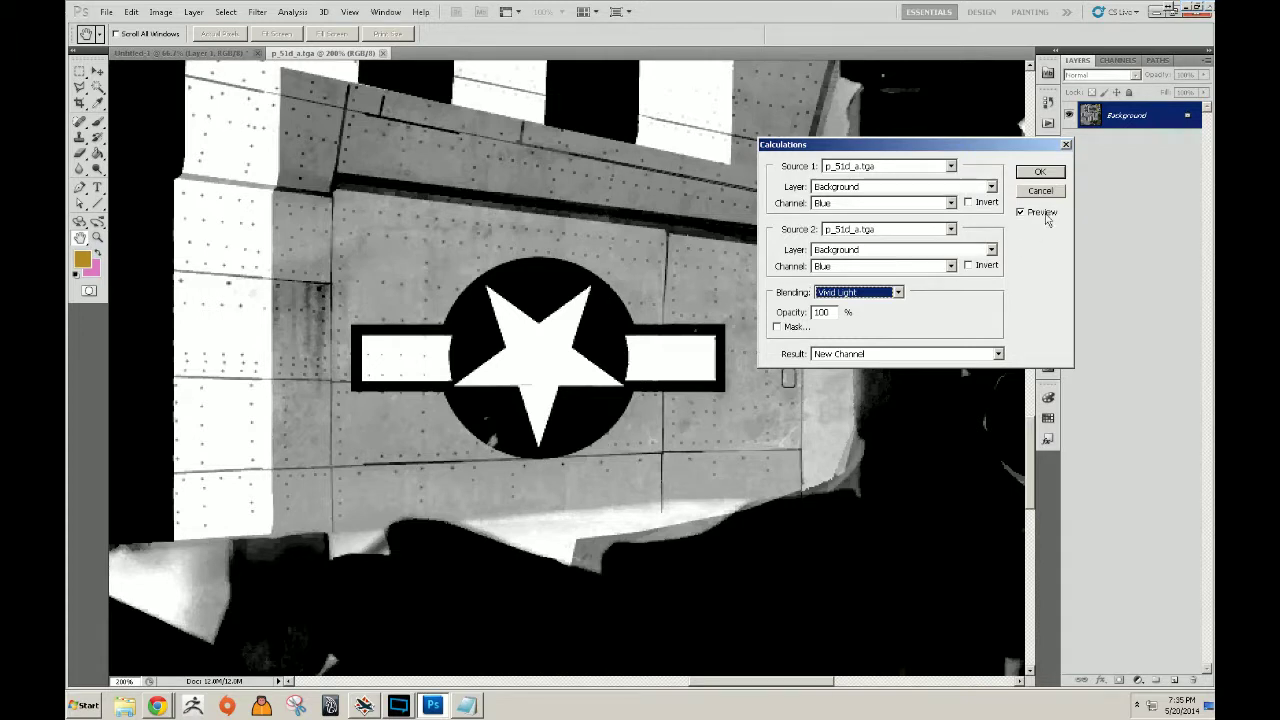
pyautogui.click(1040, 174)
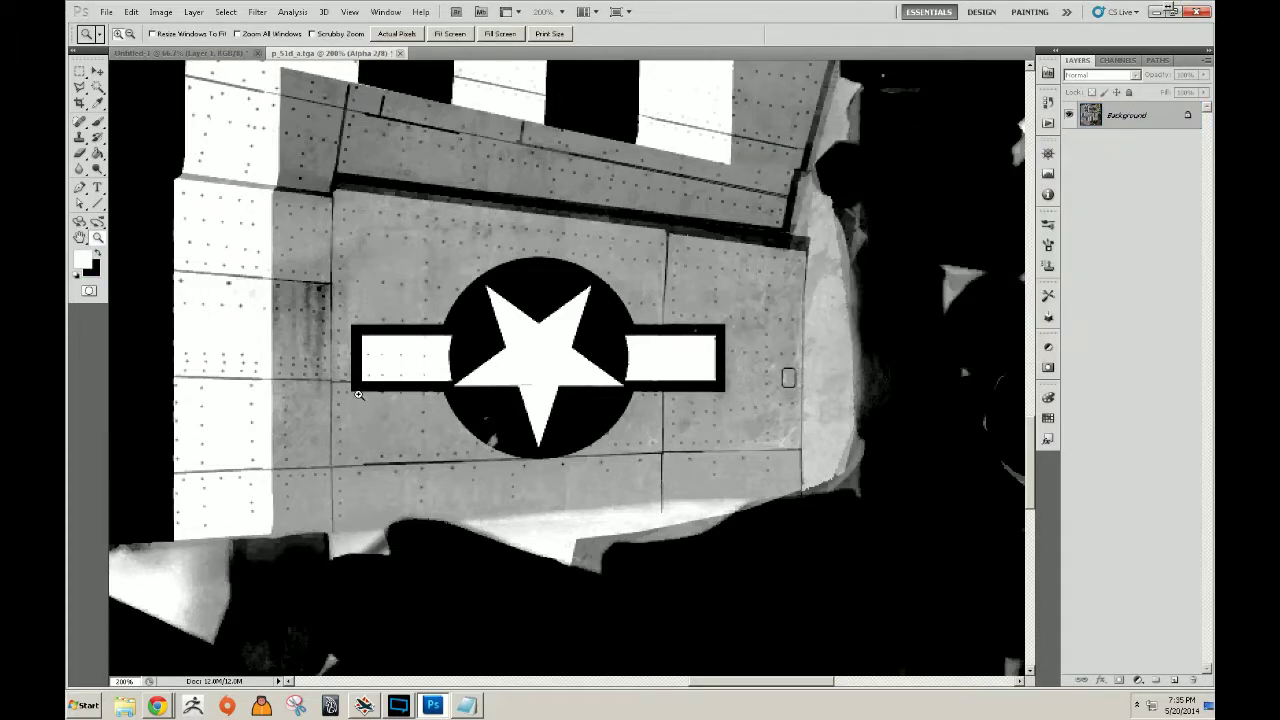
# In the Alpha 2 channel, select a stepped area closely around the wing's star insignia and fill everything outside it with white.
pyautogui.click(1119, 61)
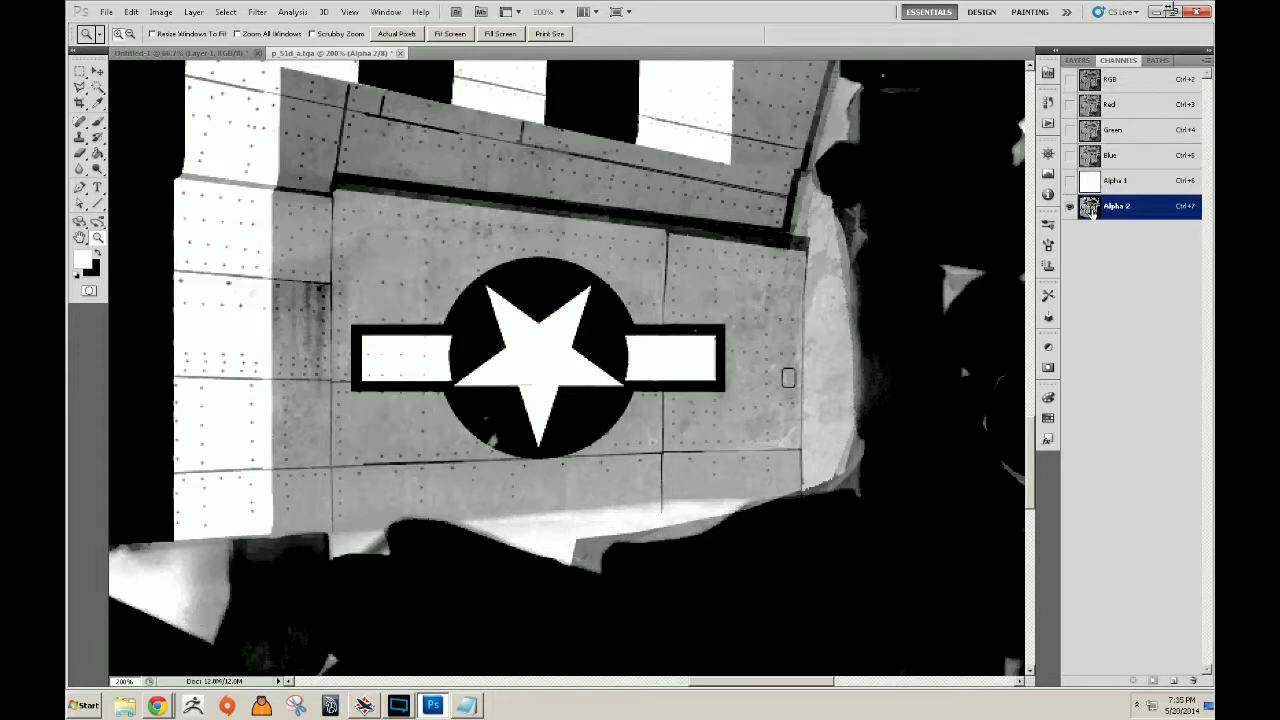
pyautogui.click(79, 74)
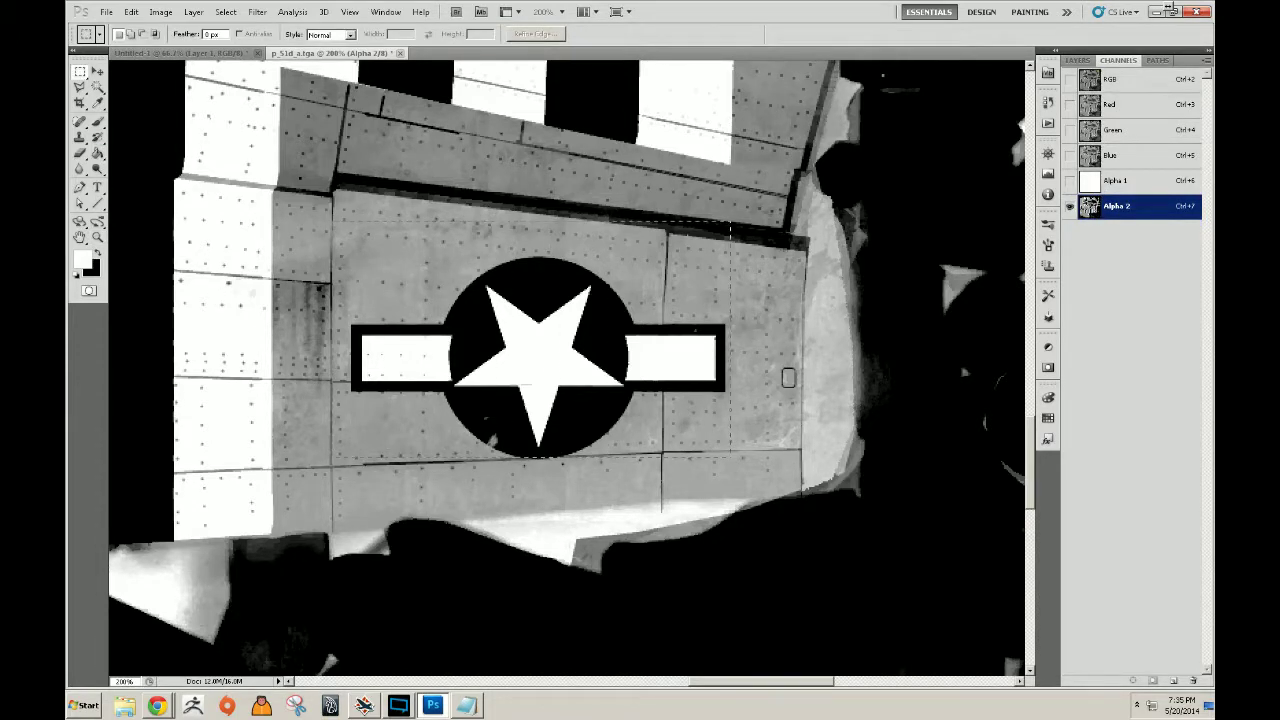
pyautogui.moveTo(332, 221); pyautogui.dragTo(735, 483)
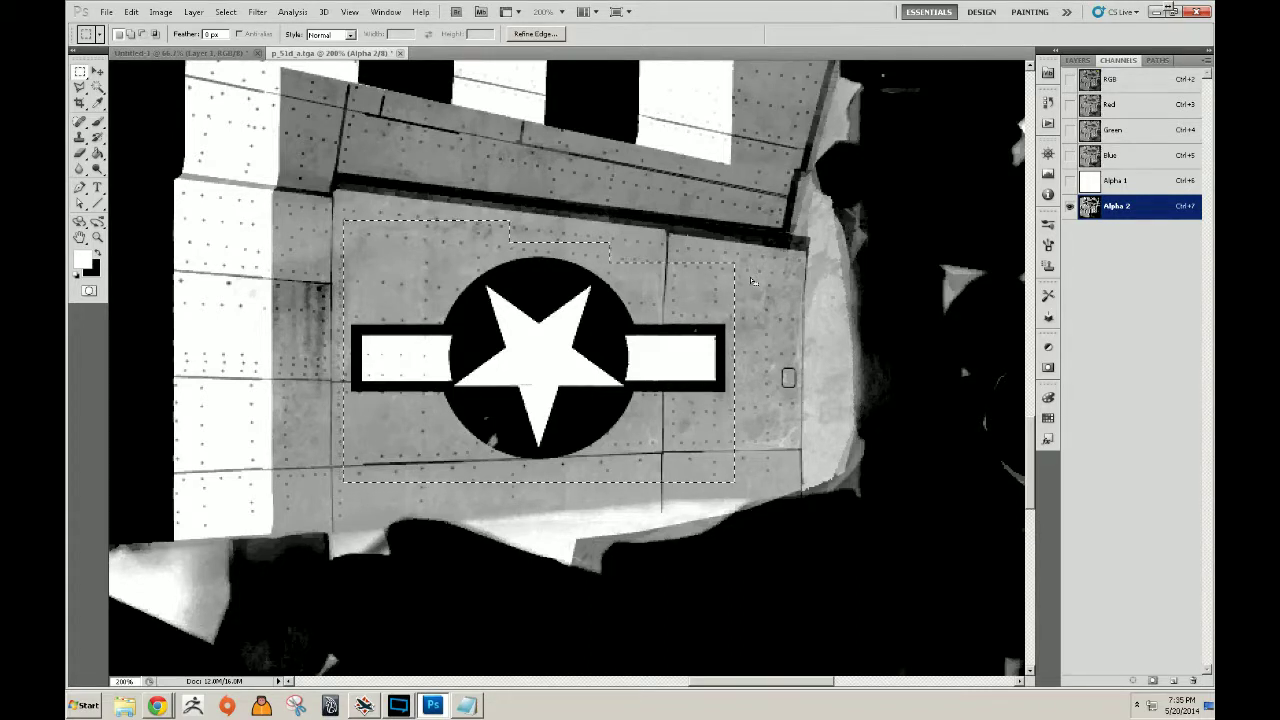
pyautogui.press('i')
pyautogui.hotkey('shift', 'F5')
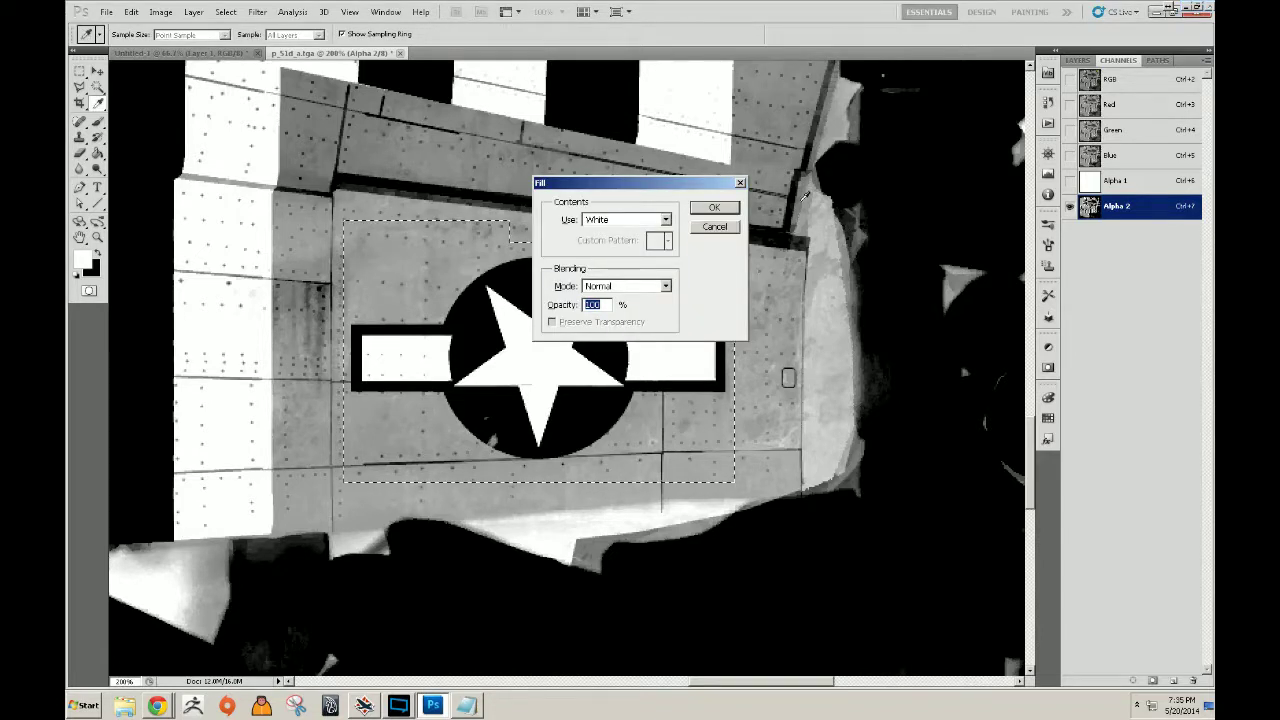
pyautogui.click(714, 208)
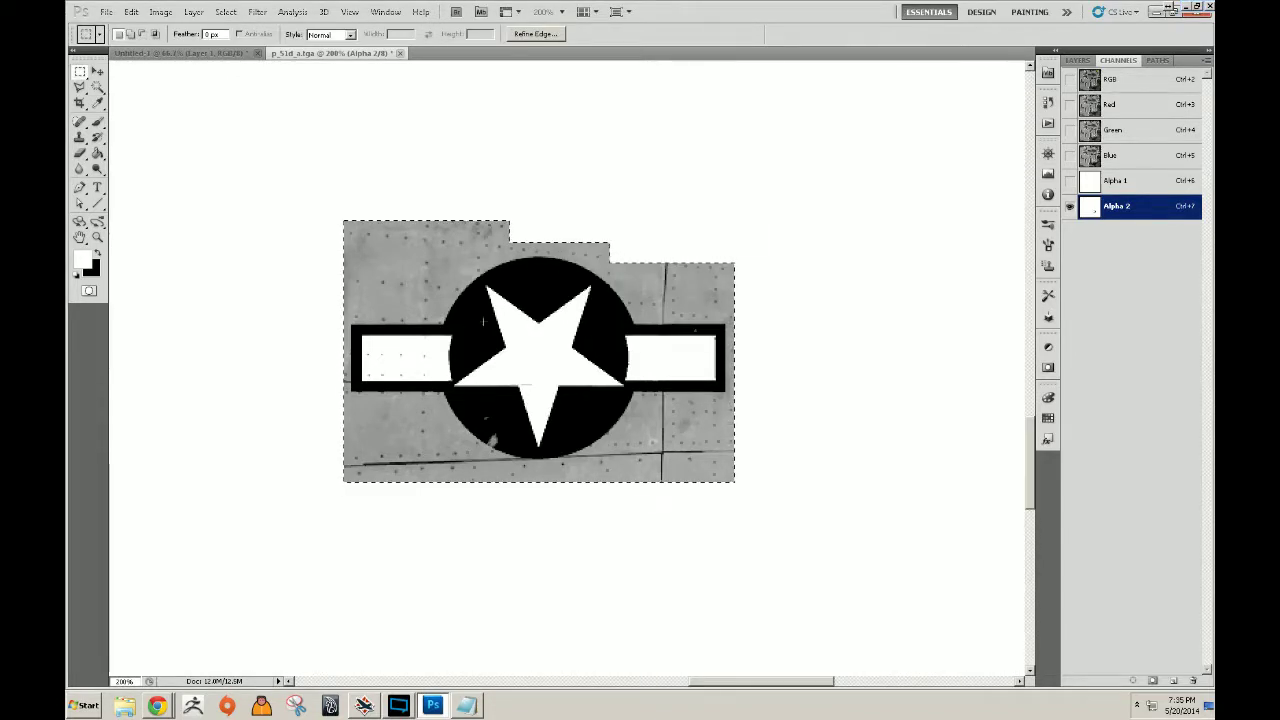
pyautogui.hotkey('ctrl', 'd')
# Select the insignia's white star and both side bars with the Magic Wand and fill them with black.
pyautogui.press('w')
pyautogui.click(514, 343)
pyautogui.keyDown('shift'); pyautogui.click(634, 357); pyautogui.keyUp('shift')
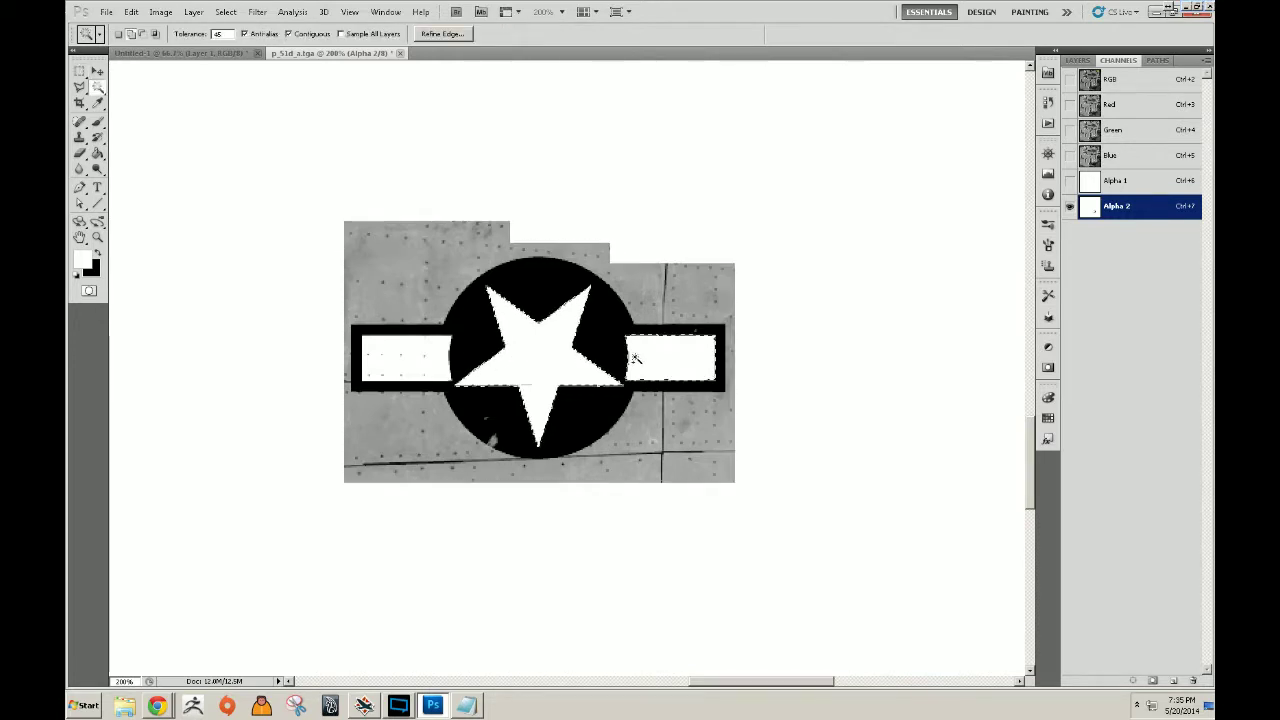
pyautogui.keyDown('shift'); pyautogui.click(429, 357); pyautogui.keyUp('shift')
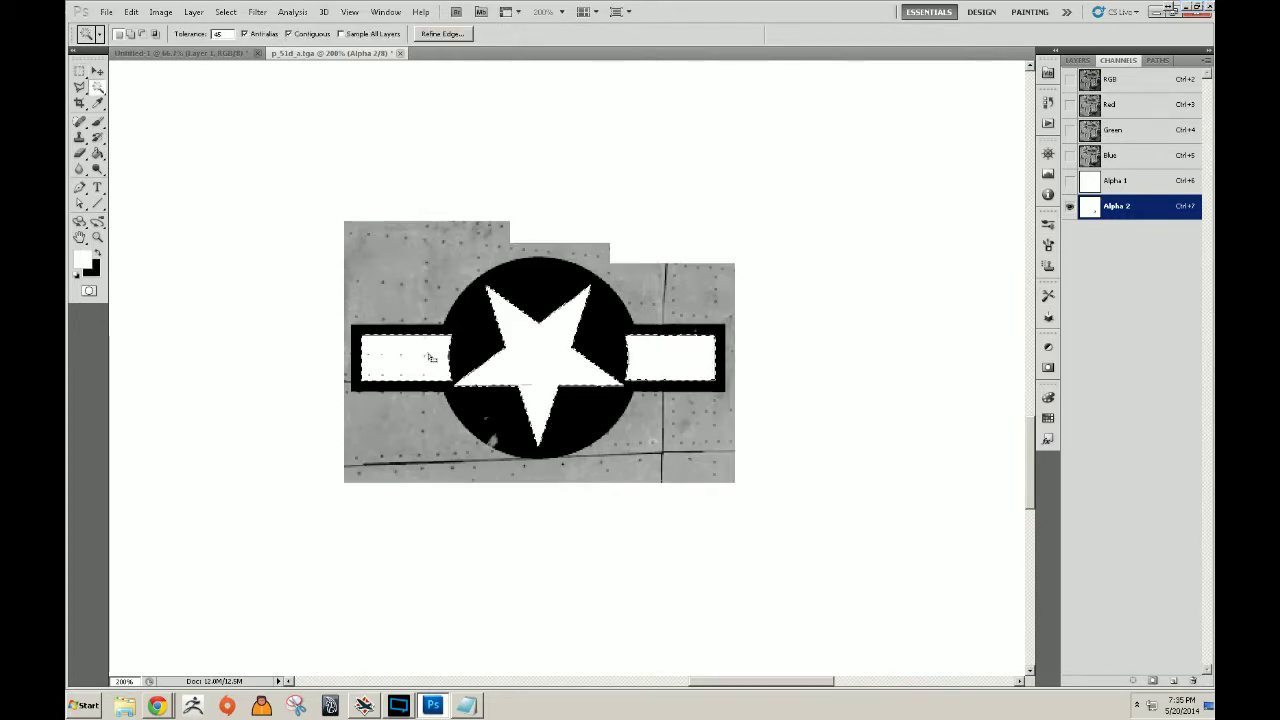
pyautogui.hotkey('shift', 'F5')
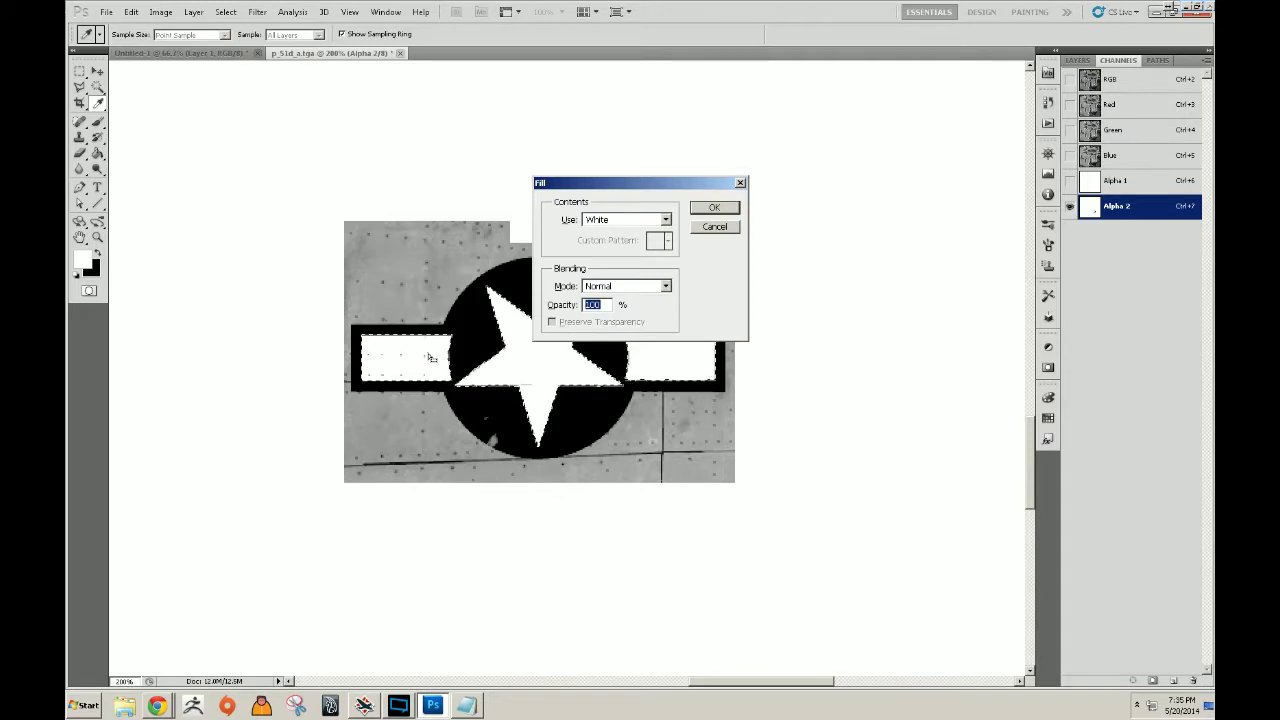
pyautogui.click(622, 219)
pyautogui.click(594, 320)
pyautogui.press('Return')
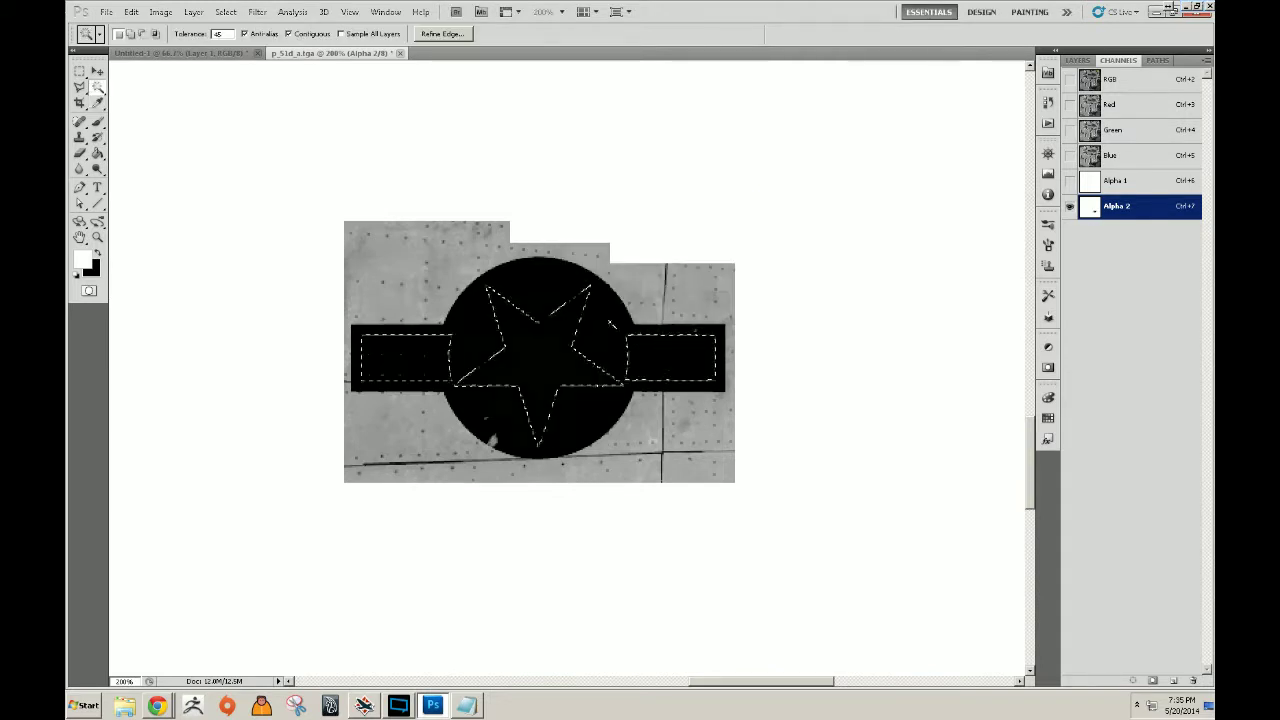
# Paint over the remaining light outlines and specks inside the insignia with a black brush to make a solid silhouette.
pyautogui.press('z')
pyautogui.click(436, 374)
pyautogui.click(436, 374)
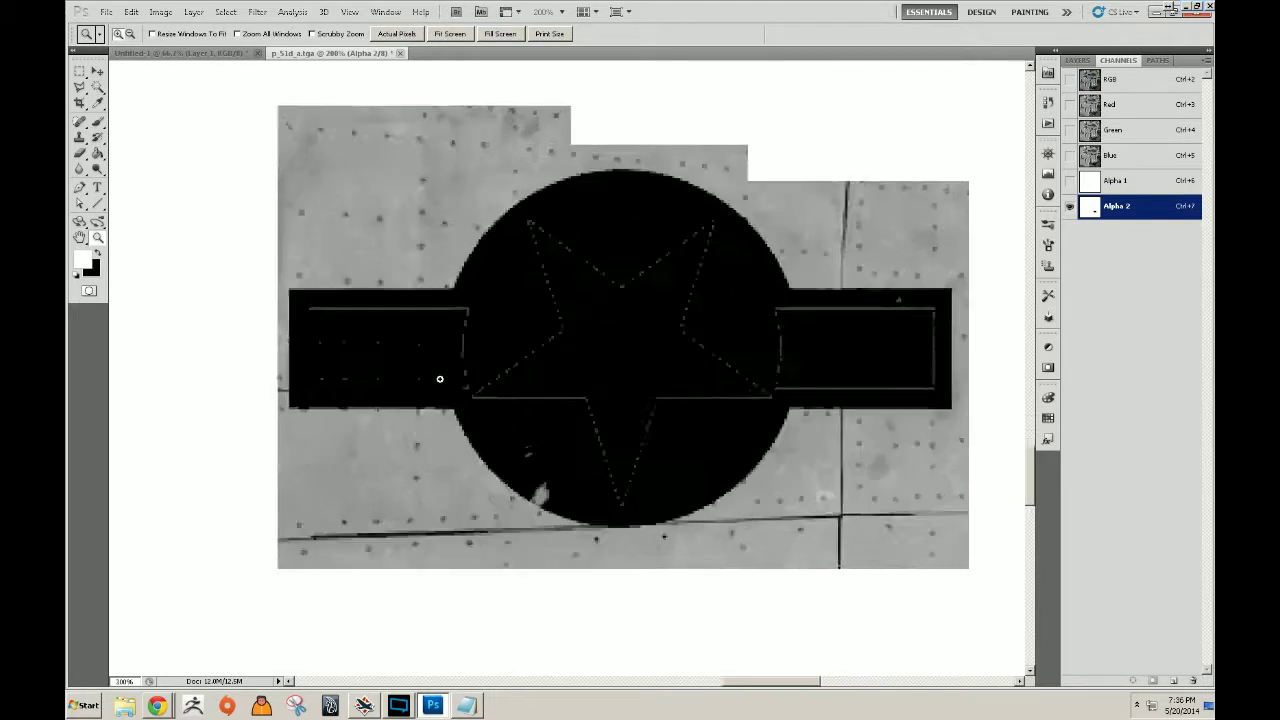
pyautogui.click(436, 374)
pyautogui.press('b')
pyautogui.moveTo(471, 325)
pyautogui.mouseDown()
pyautogui.moveTo(415, 304)
pyautogui.moveTo(270, 308)
pyautogui.moveTo(290, 355)
pyautogui.moveTo(525, 391)
pyautogui.moveTo(565, 386)
pyautogui.moveTo(544, 380)
pyautogui.moveTo(582, 329)
pyautogui.moveTo(584, 422)
pyautogui.moveTo(610, 481)
pyautogui.moveTo(604, 528)
pyautogui.moveTo(593, 524)
pyautogui.moveTo(704, 539)
pyautogui.moveTo(717, 432)
pyautogui.moveTo(630, 397)
pyautogui.moveTo(675, 445)
pyautogui.moveTo(702, 373)
pyautogui.moveTo(618, 318)
pyautogui.moveTo(582, 183)
pyautogui.moveTo(714, 242)
pyautogui.moveTo(812, 183)
pyautogui.moveTo(810, 273)
pyautogui.moveTo(870, 387)
pyautogui.moveTo(954, 356)
pyautogui.moveTo(676, 364)
pyautogui.moveTo(651, 304)
pyautogui.moveTo(733, 325)
pyautogui.moveTo(758, 309)
pyautogui.moveTo(852, 308)
pyautogui.moveTo(856, 381)
pyautogui.moveTo(666, 371)
pyautogui.mouseUp()
pyautogui.press('x')
pyautogui.press(']')
pyautogui.press(']')
pyautogui.press(']')
pyautogui.press(']')
pyautogui.press(']')
pyautogui.press(']')
pyautogui.press(']')
pyautogui.press(']')
pyautogui.press('space')
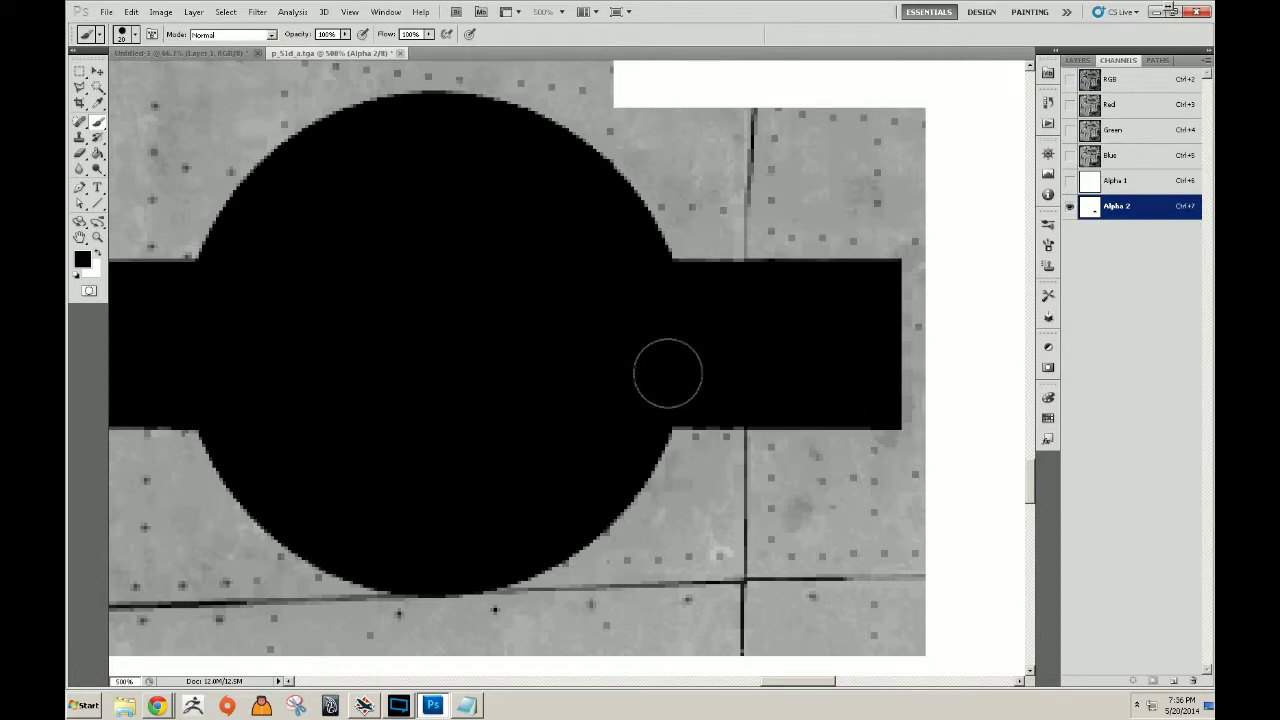
# Fill the grey panel area surrounding the black insignia silhouette with white, using a Magic Wand selection, and deselect.
pyautogui.press('z')
pyautogui.keyDown('alt'); pyautogui.click(568, 338); pyautogui.keyUp('alt')
pyautogui.keyDown('alt'); pyautogui.click(568, 338); pyautogui.keyUp('alt')
pyautogui.click(457, 303)
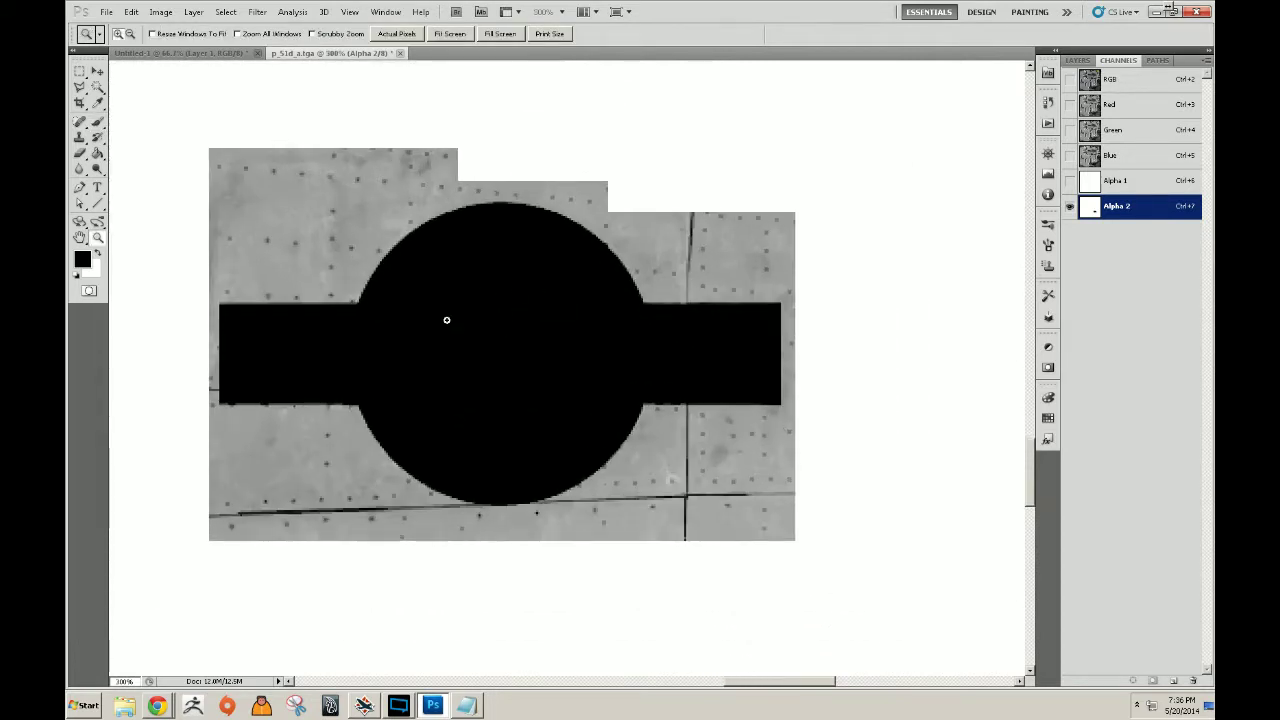
pyautogui.press('w')
pyautogui.click(537, 362)
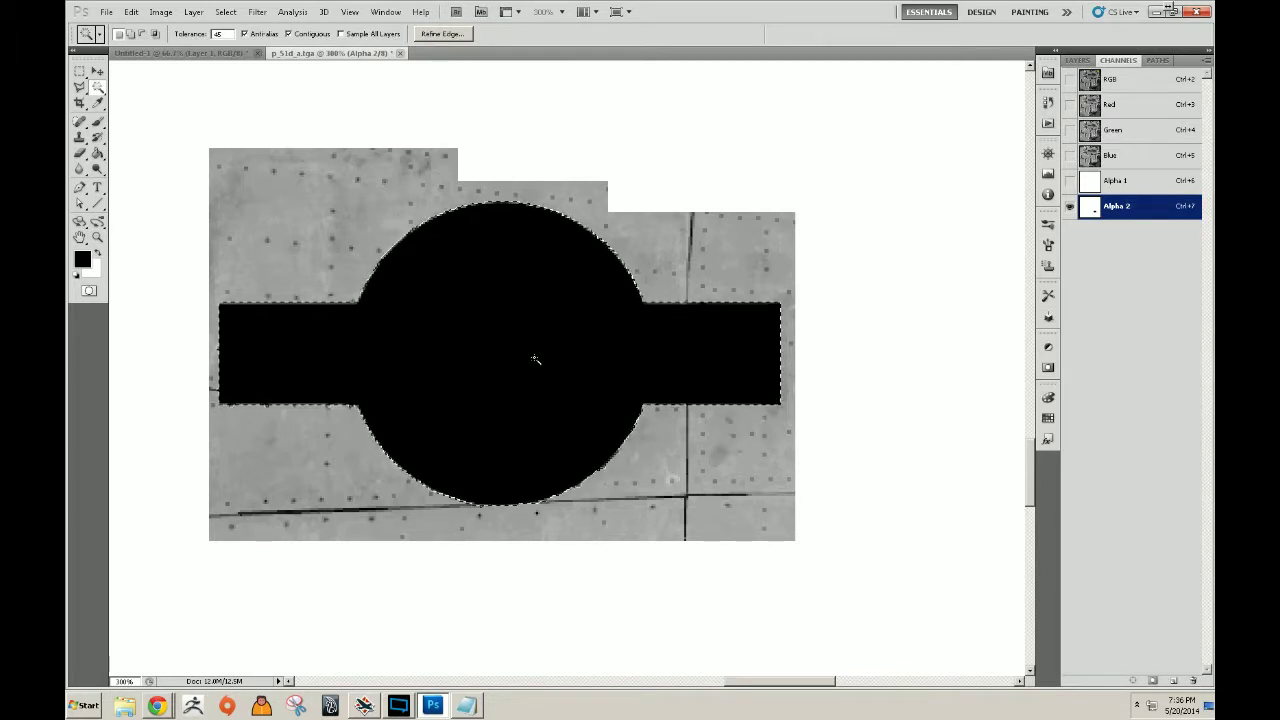
pyautogui.hotkey('shift', 'F5')
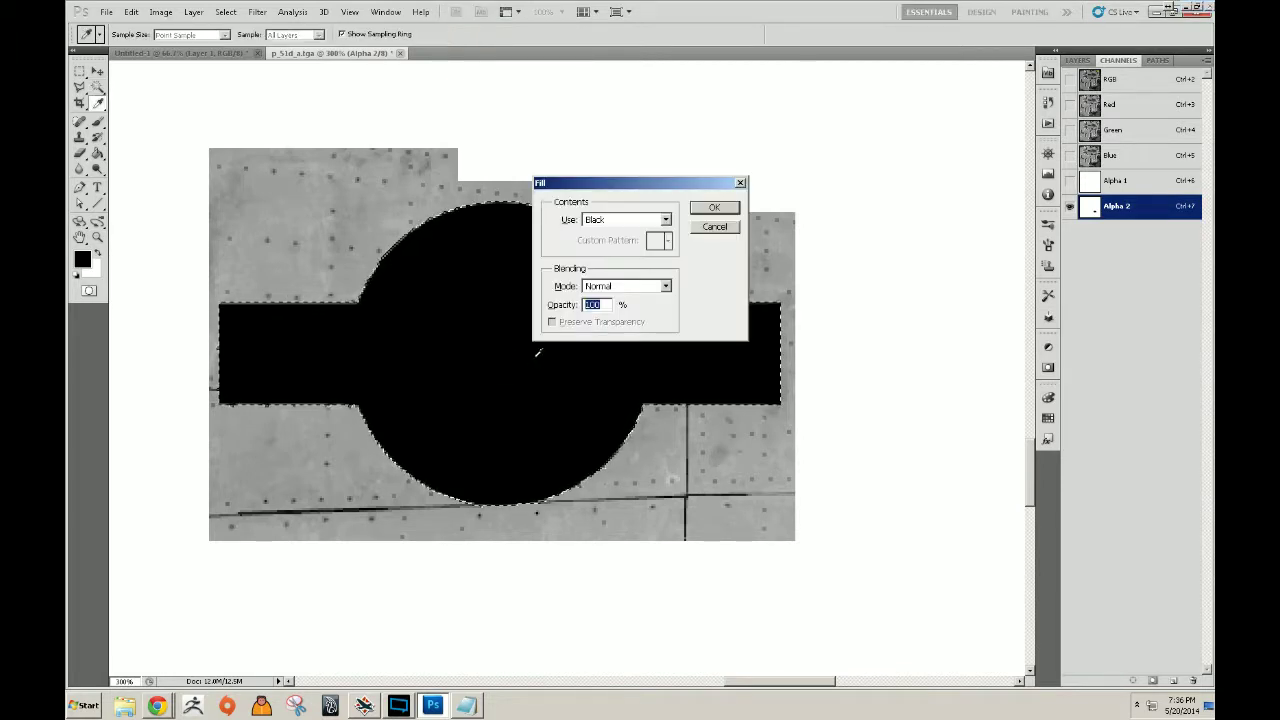
pyautogui.click(620, 220)
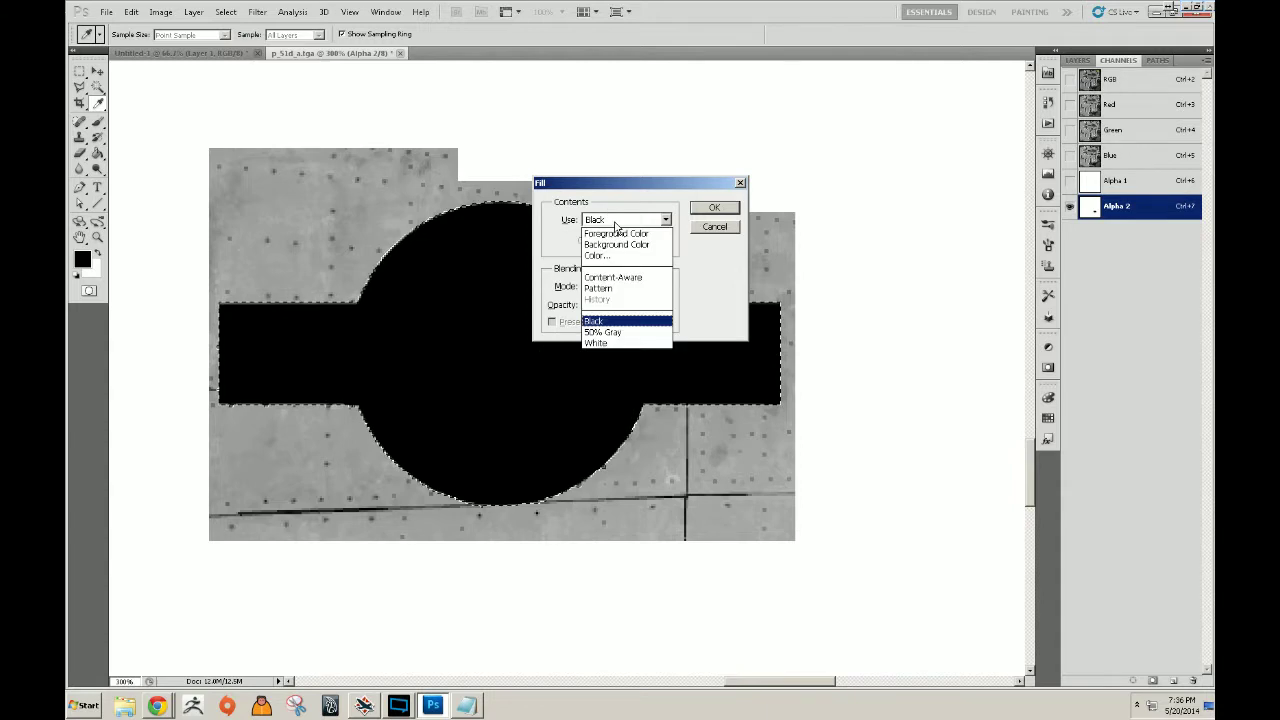
pyautogui.click(605, 342)
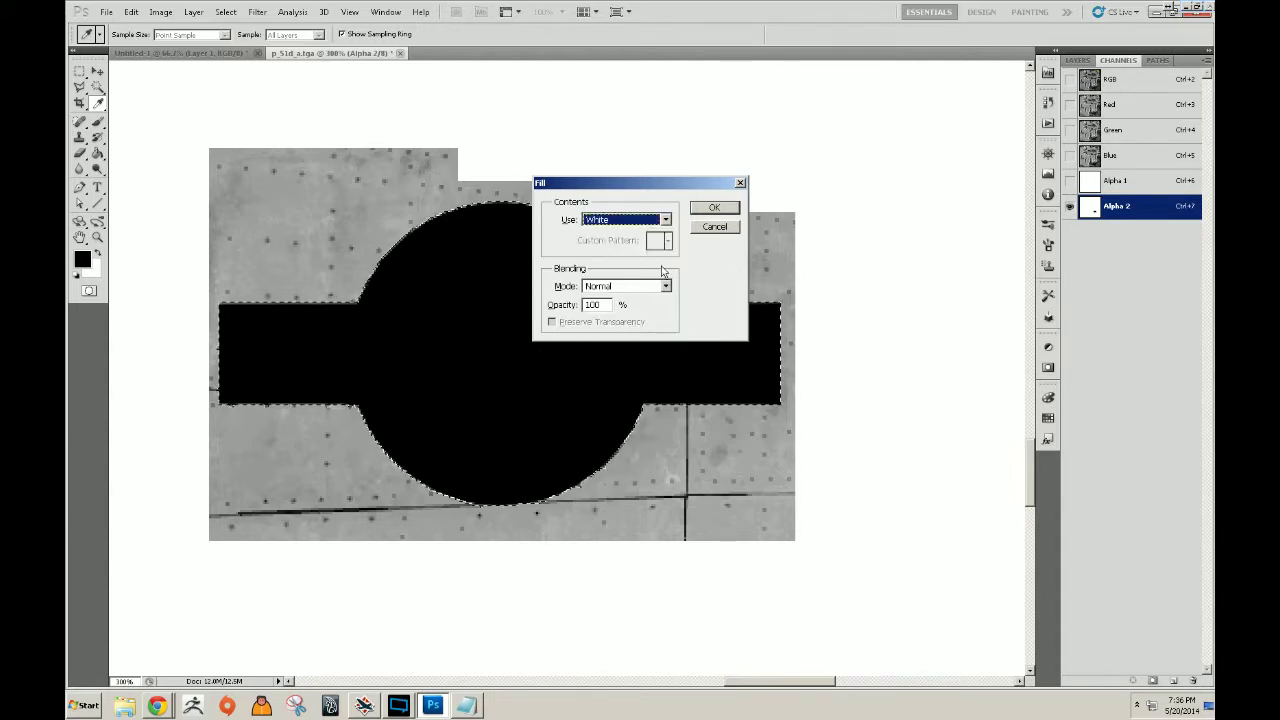
pyautogui.click(714, 207)
pyautogui.press('w')
pyautogui.hotkey('ctrl', 'd')
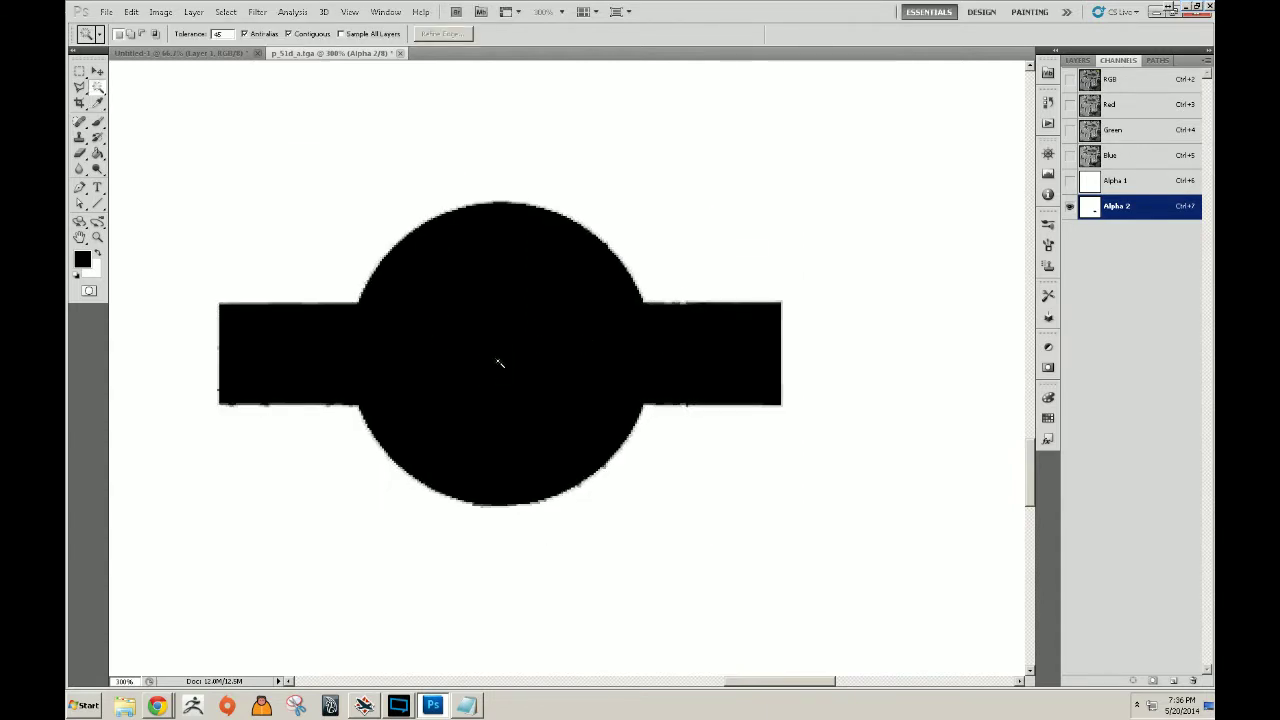
# Invert the Alpha 2 channel so the insignia silhouette is white on black.
pyautogui.press('z')
pyautogui.keyDown('alt'); pyautogui.click(426, 366); pyautogui.keyUp('alt')
pyautogui.keyDown('alt'); pyautogui.click(430, 361); pyautogui.keyUp('alt')
pyautogui.keyDown('alt'); pyautogui.click(408, 360); pyautogui.keyUp('alt')
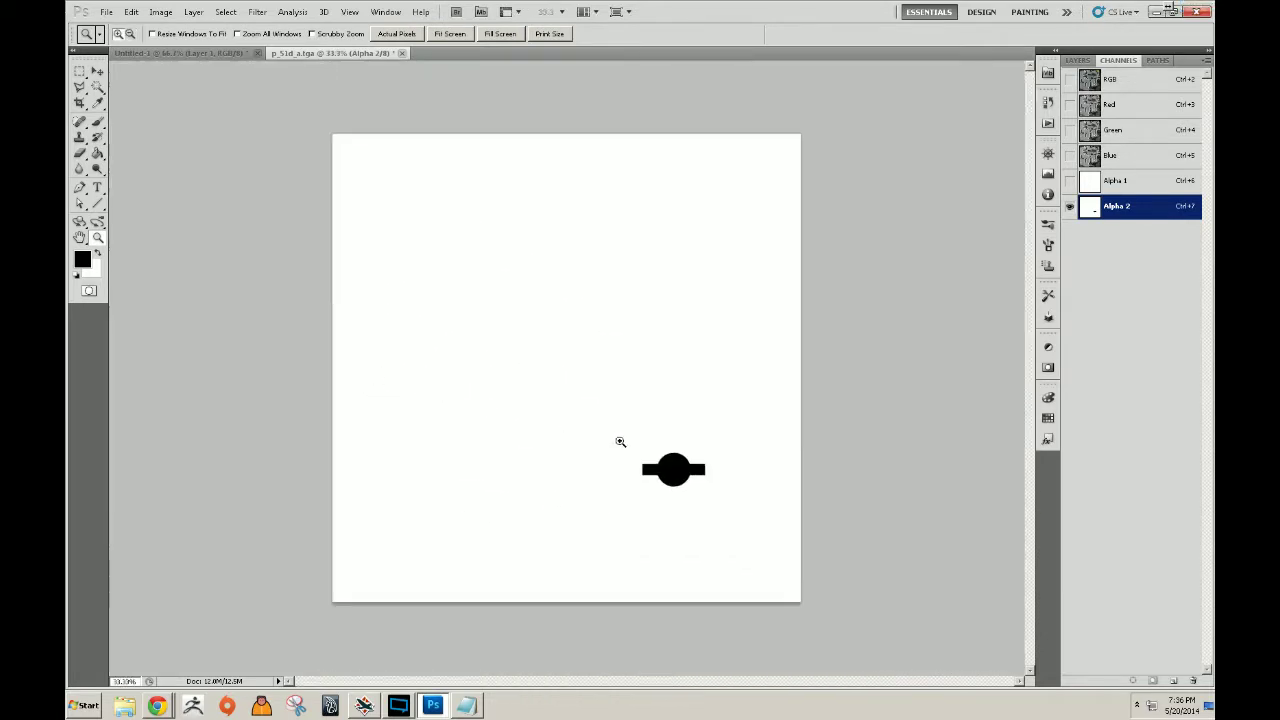
pyautogui.hotkey('ctrl', 'i')
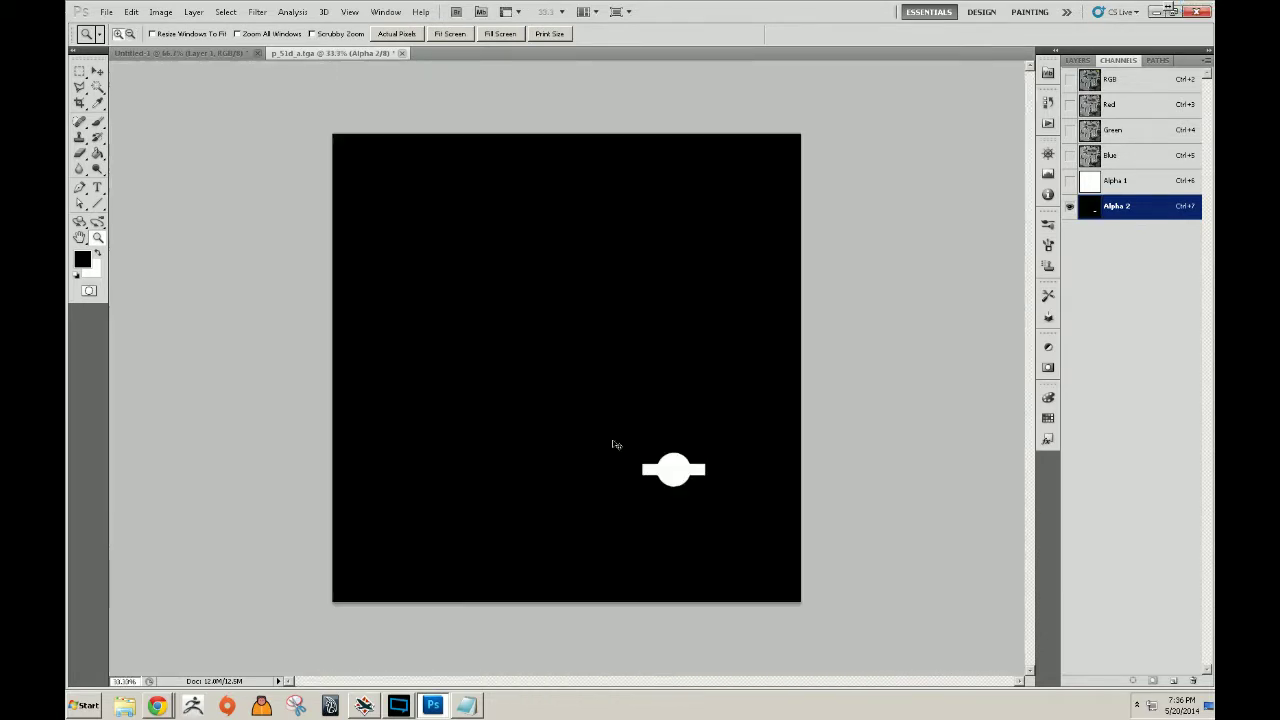
# Return to the RGB composite and load the Alpha 2 channel as a selection around the lower wing's star insignia.
pyautogui.click(1078, 60)
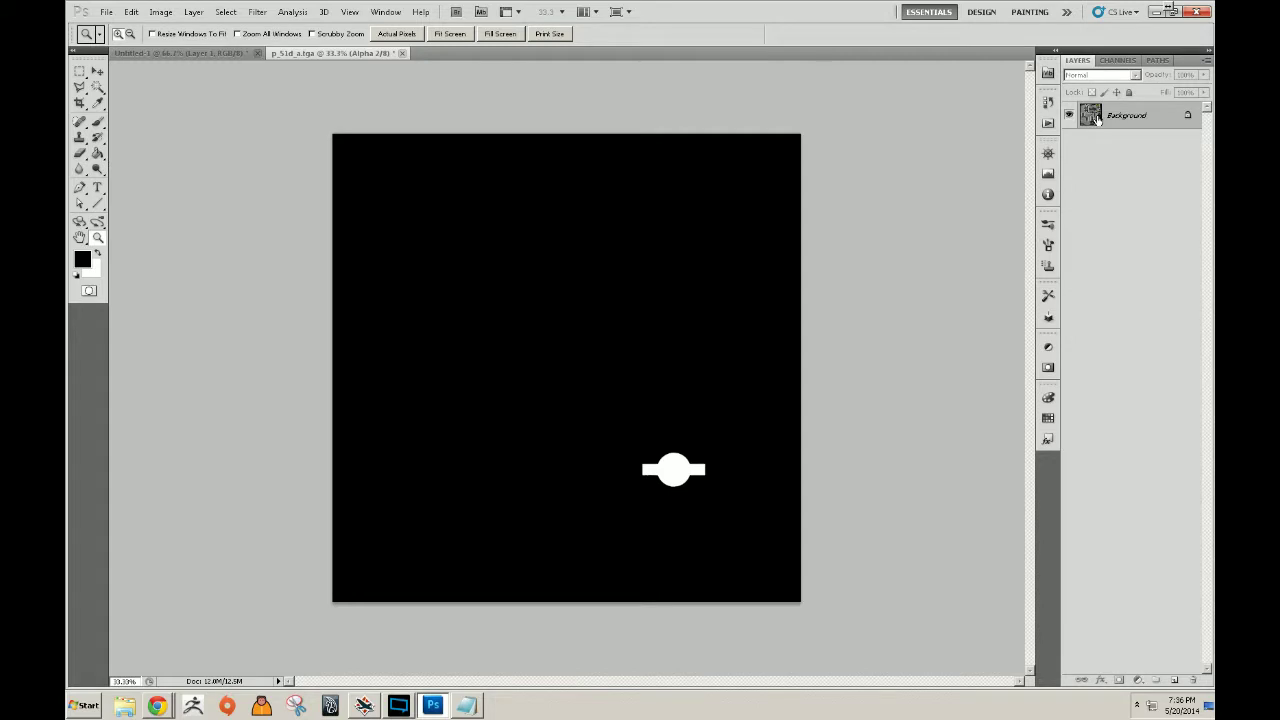
pyautogui.click(1117, 60)
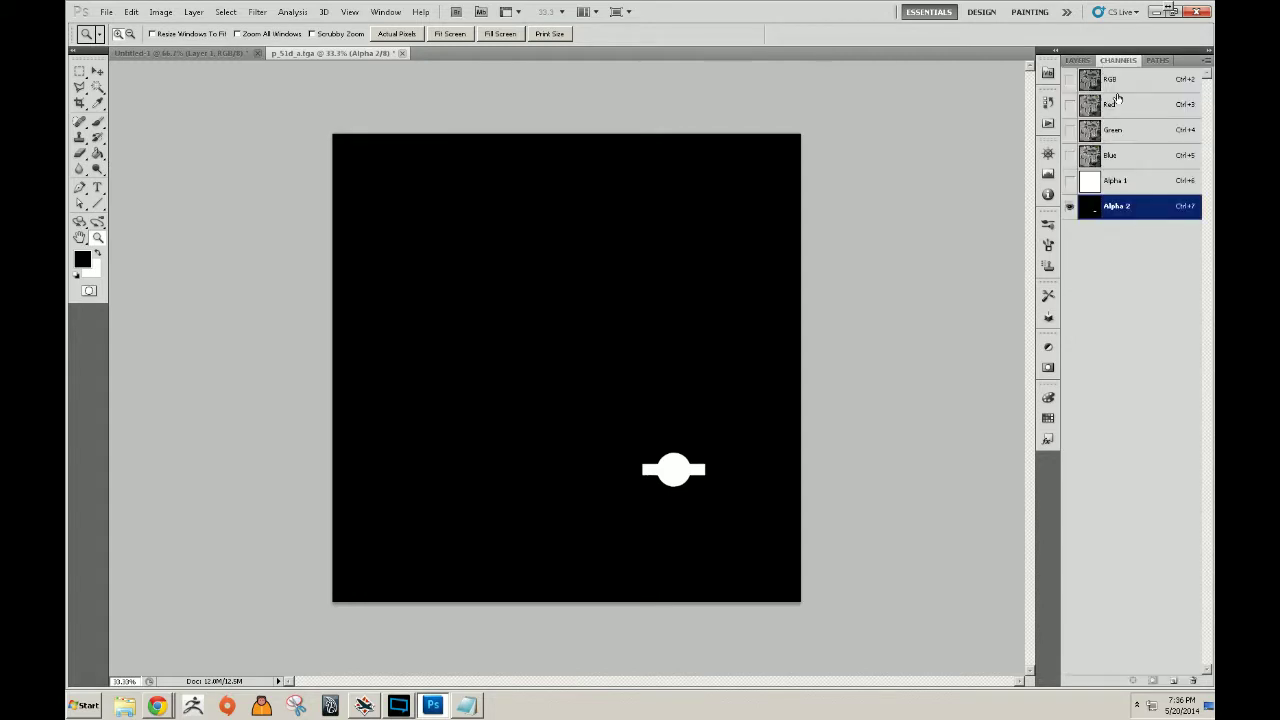
pyautogui.click(1120, 80)
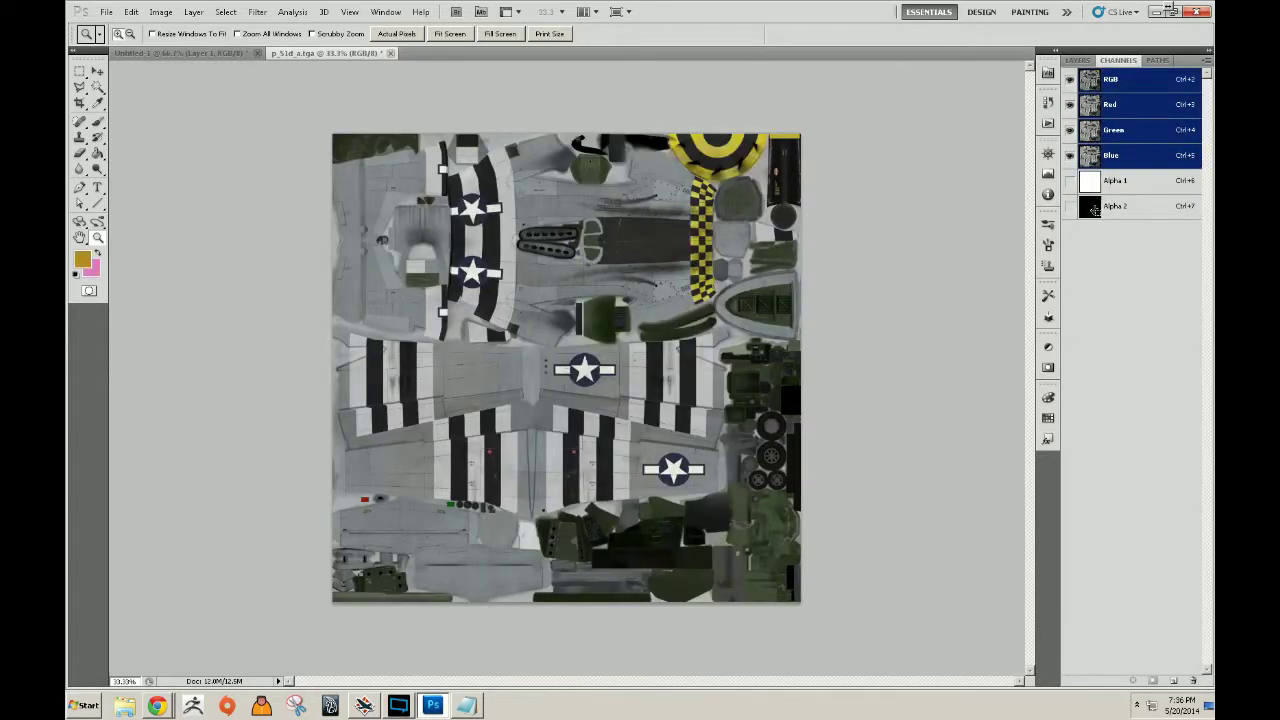
pyautogui.click(668, 462)
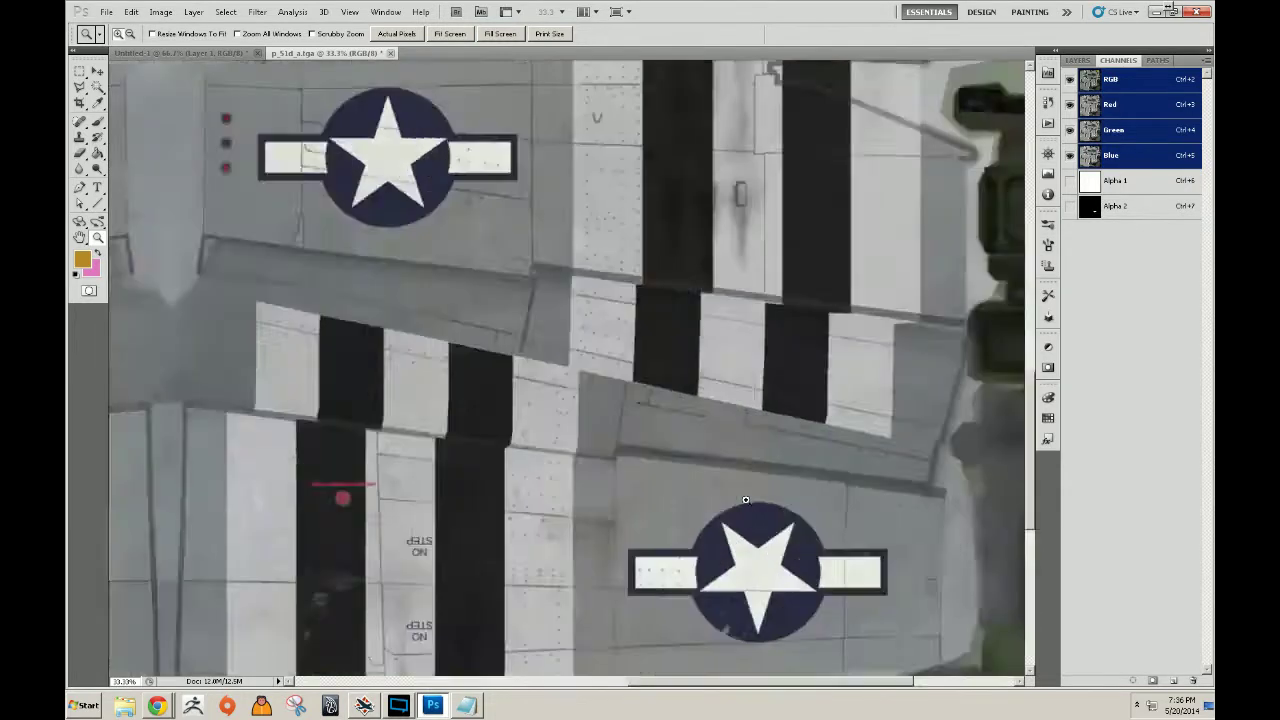
pyautogui.click(745, 499)
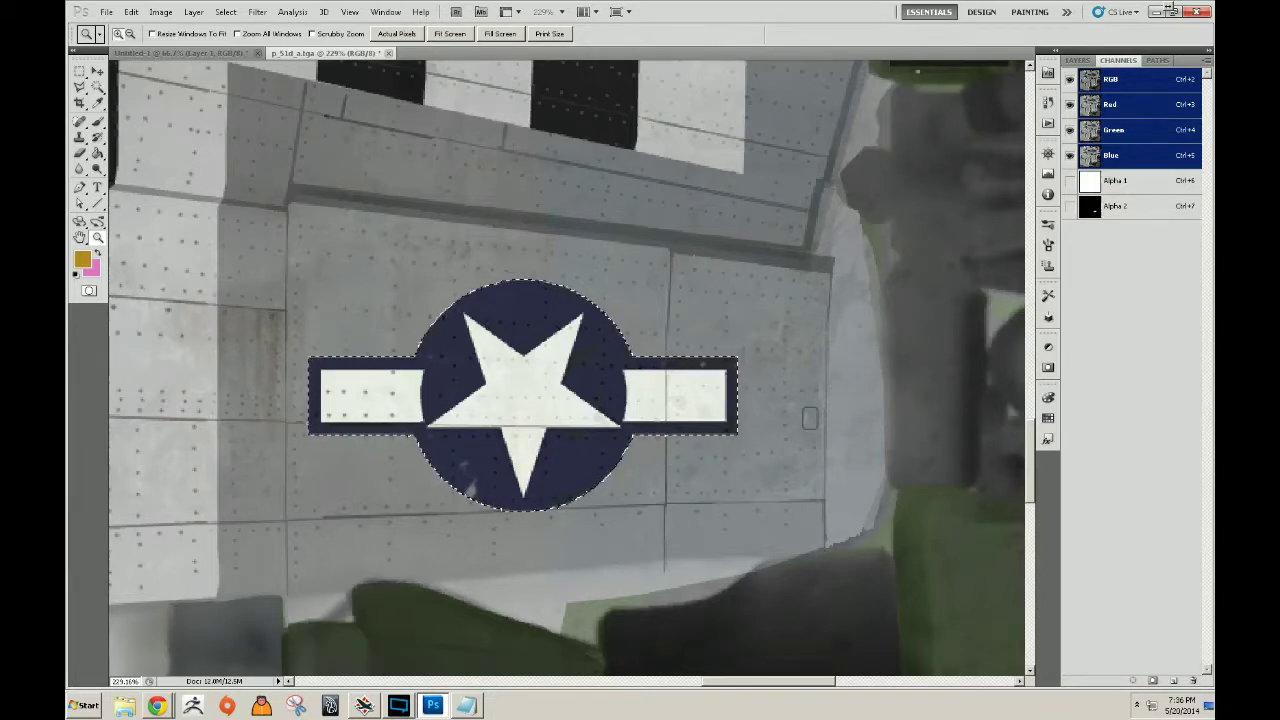
# Reselect the lower wing's star insignia and try a Content-Aware fill of it on the Background layer.
pyautogui.hotkey('ctrl', 'd')
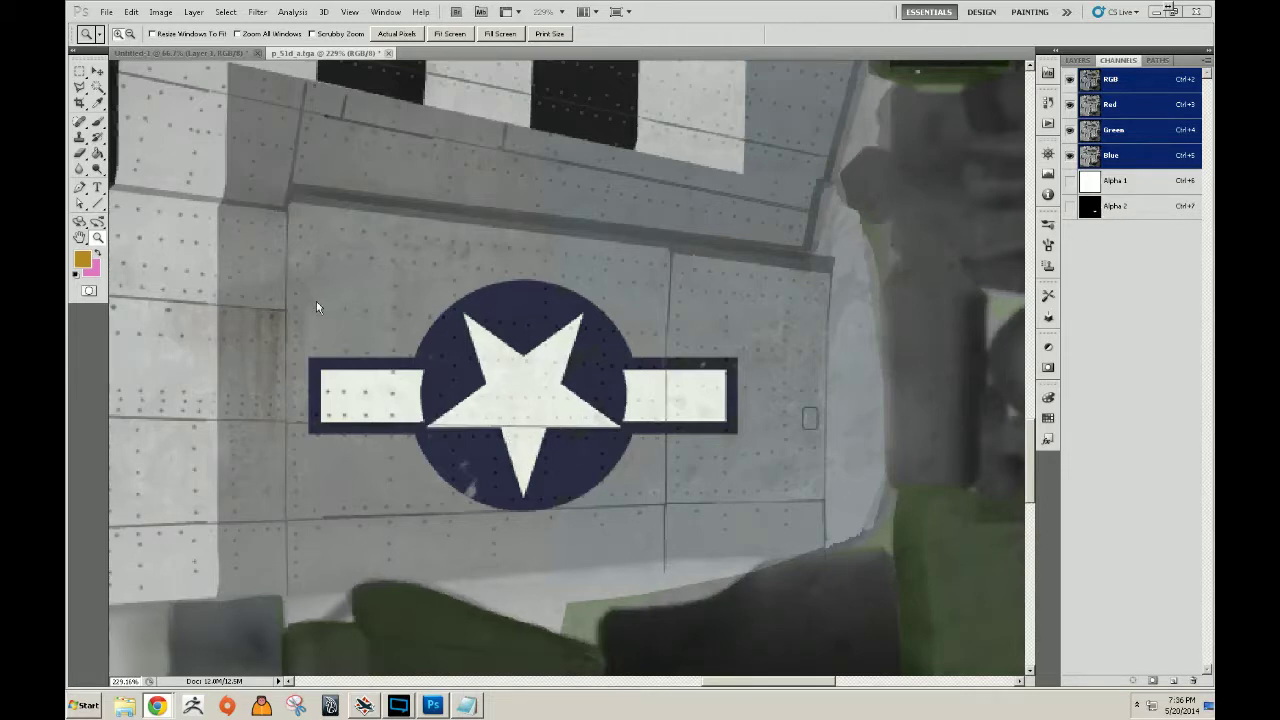
pyautogui.hotkey('ctrl', 'shift', 'd')
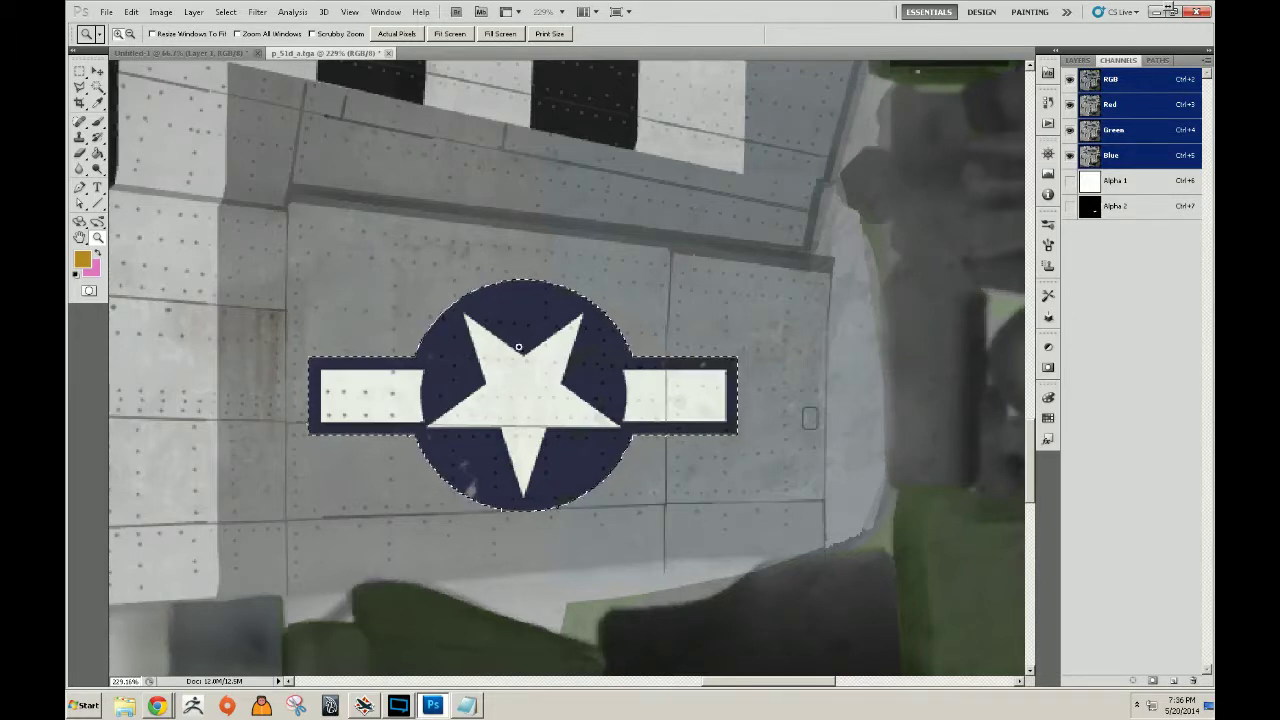
pyautogui.click(1110, 206)
pyautogui.click(1077, 60)
pyautogui.click(1118, 60)
pyautogui.click(1110, 79)
pyautogui.click(1076, 60)
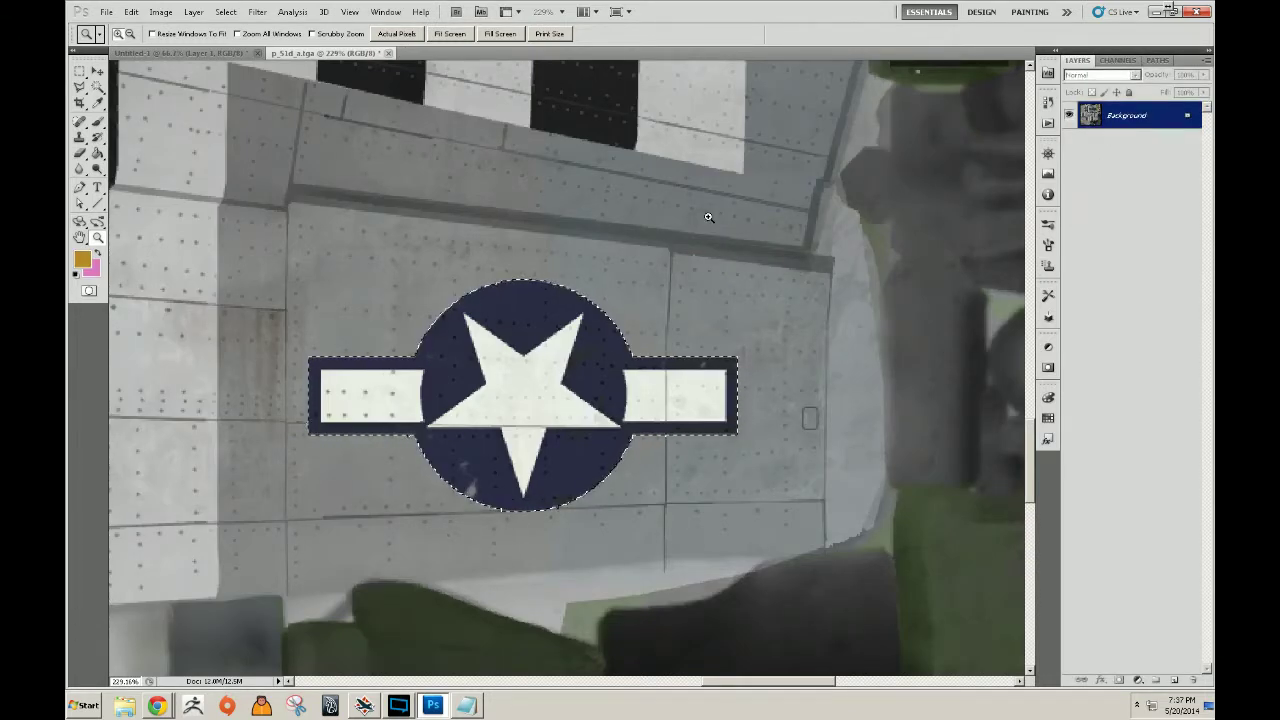
pyautogui.hotkey('shift', 'F5')
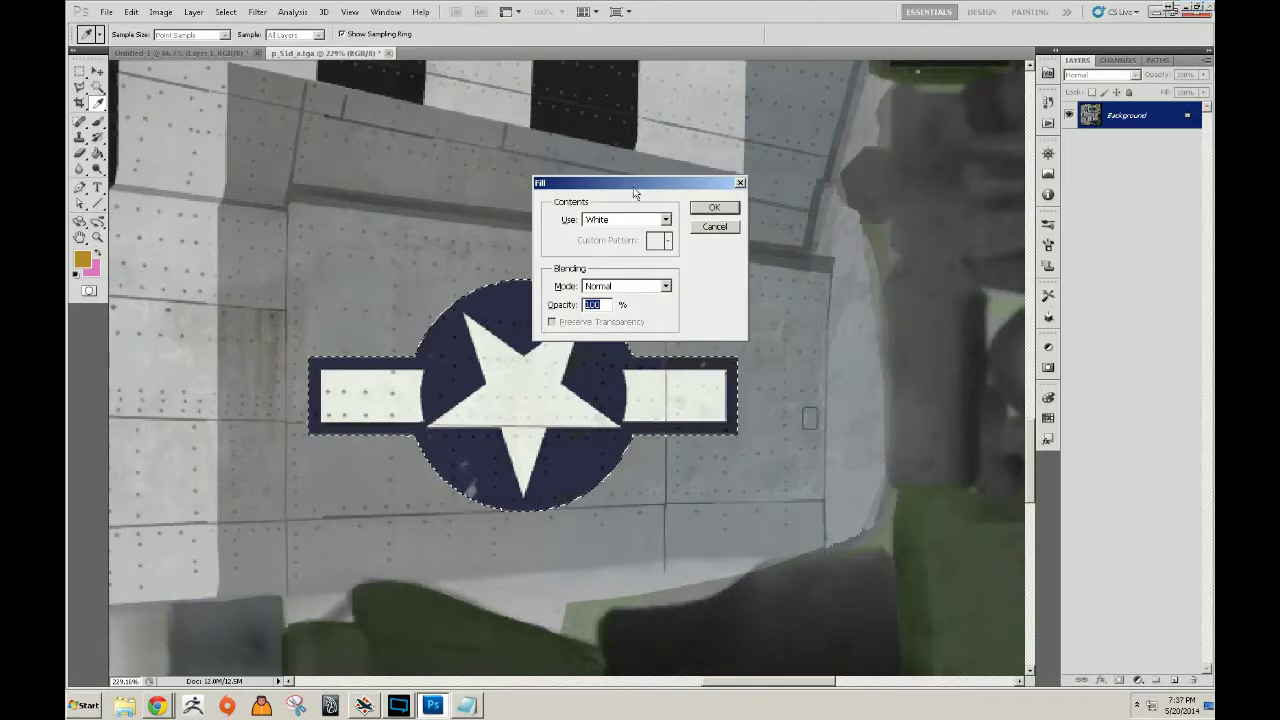
pyautogui.click(648, 222)
pyautogui.click(613, 277)
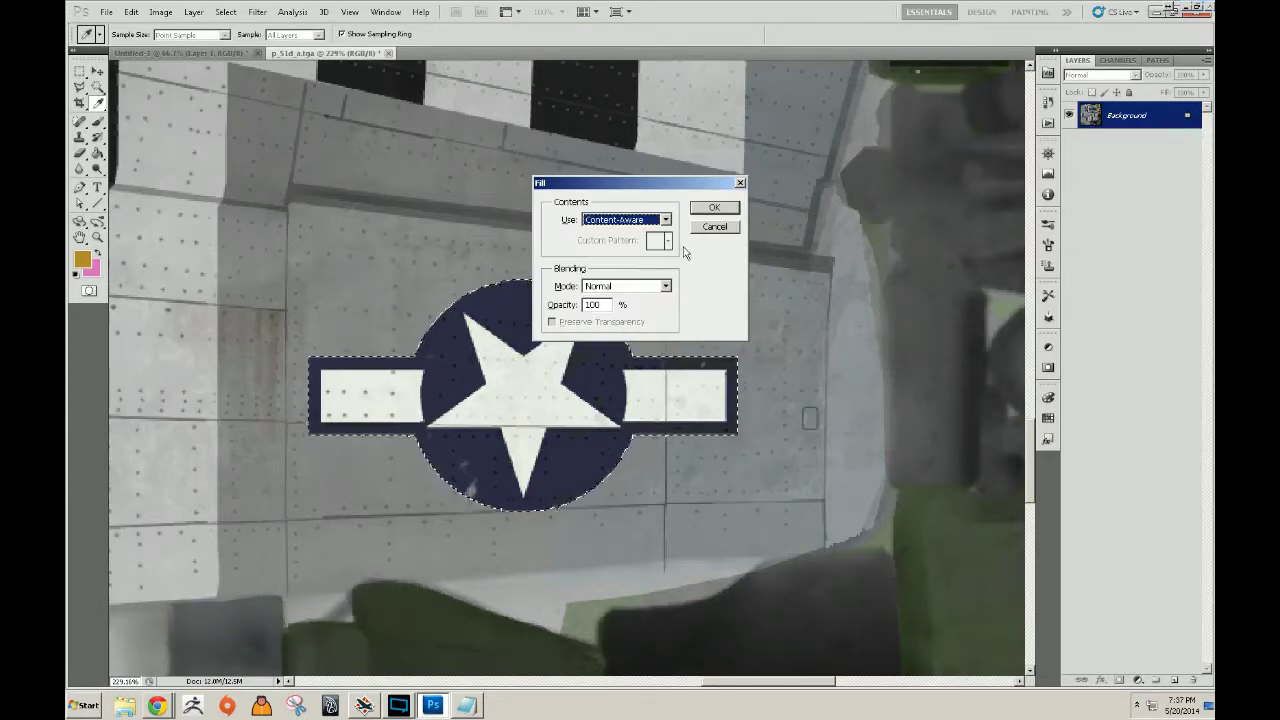
pyautogui.click(714, 208)
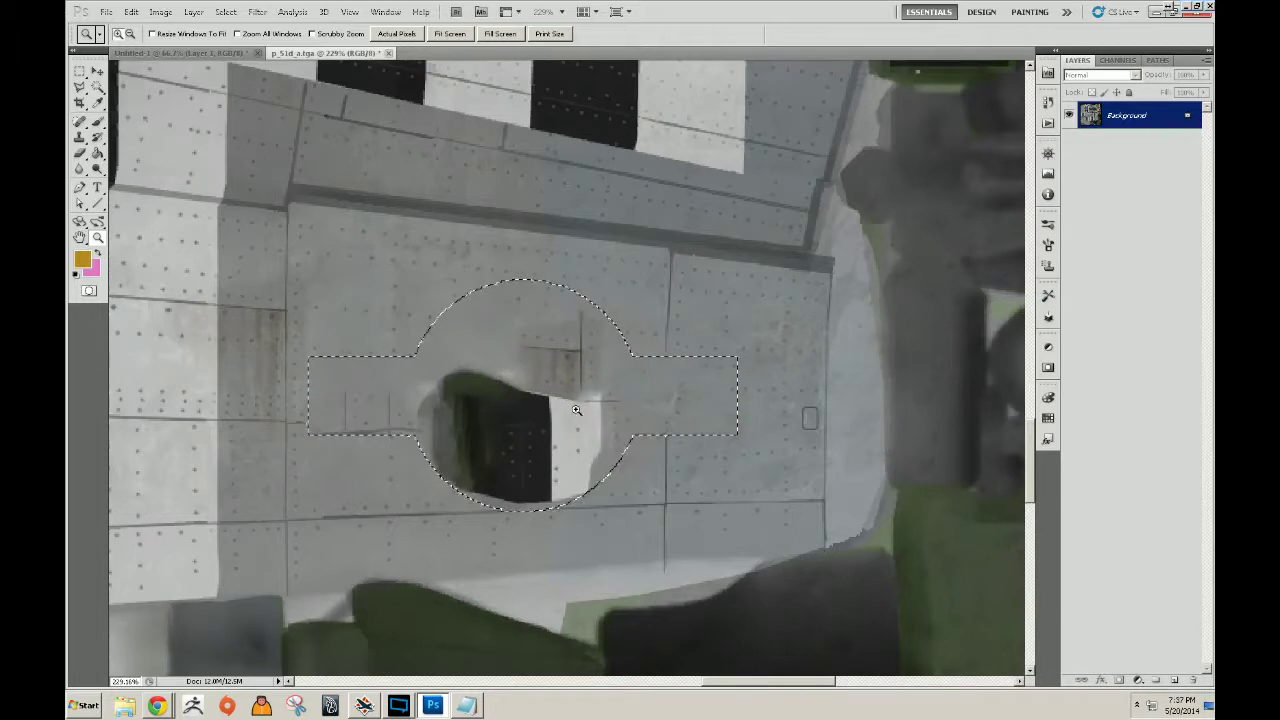
# Try patching the filled area with the Clone Stamp, undo back to the original star insignia, and clear the selection.
pyautogui.press('s')
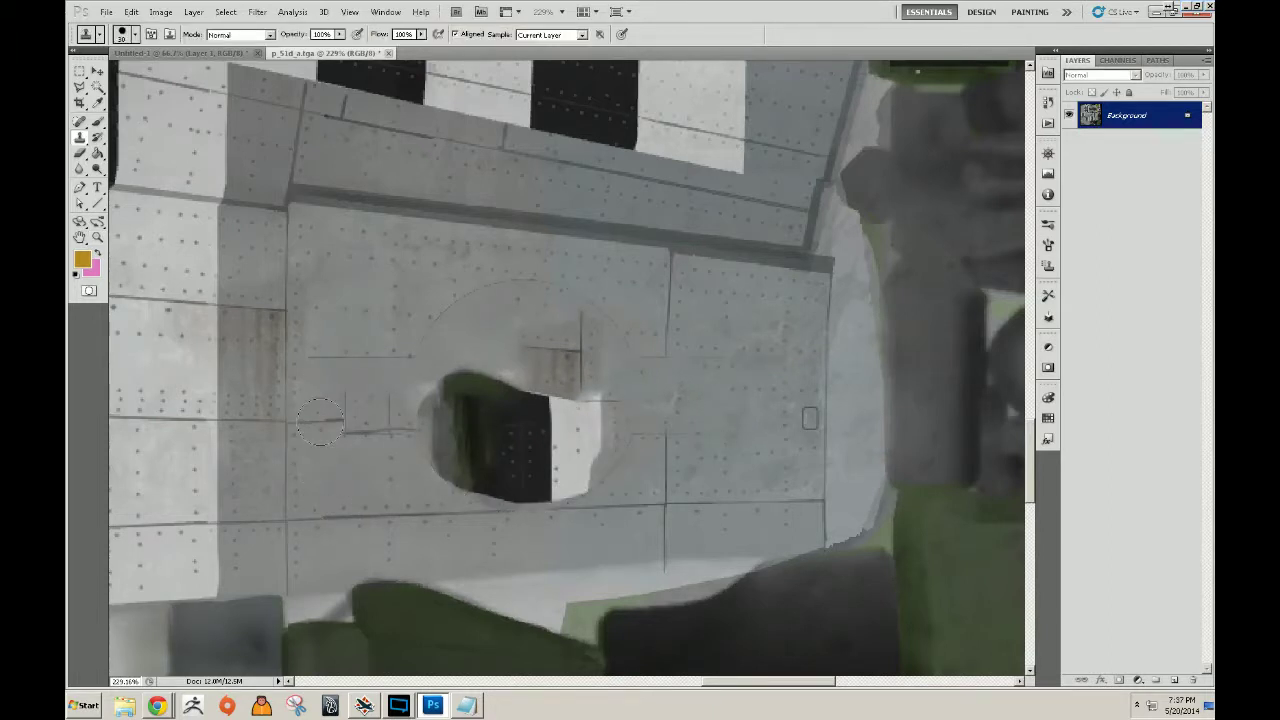
pyautogui.click(461, 458)
pyautogui.hotkey('ctrl', 'alt', 'z')
pyautogui.hotkey('ctrl', 'alt', 'z')
pyautogui.hotkey('ctrl', 'alt', 'z')
pyautogui.hotkey('ctrl', 'alt', 'z')
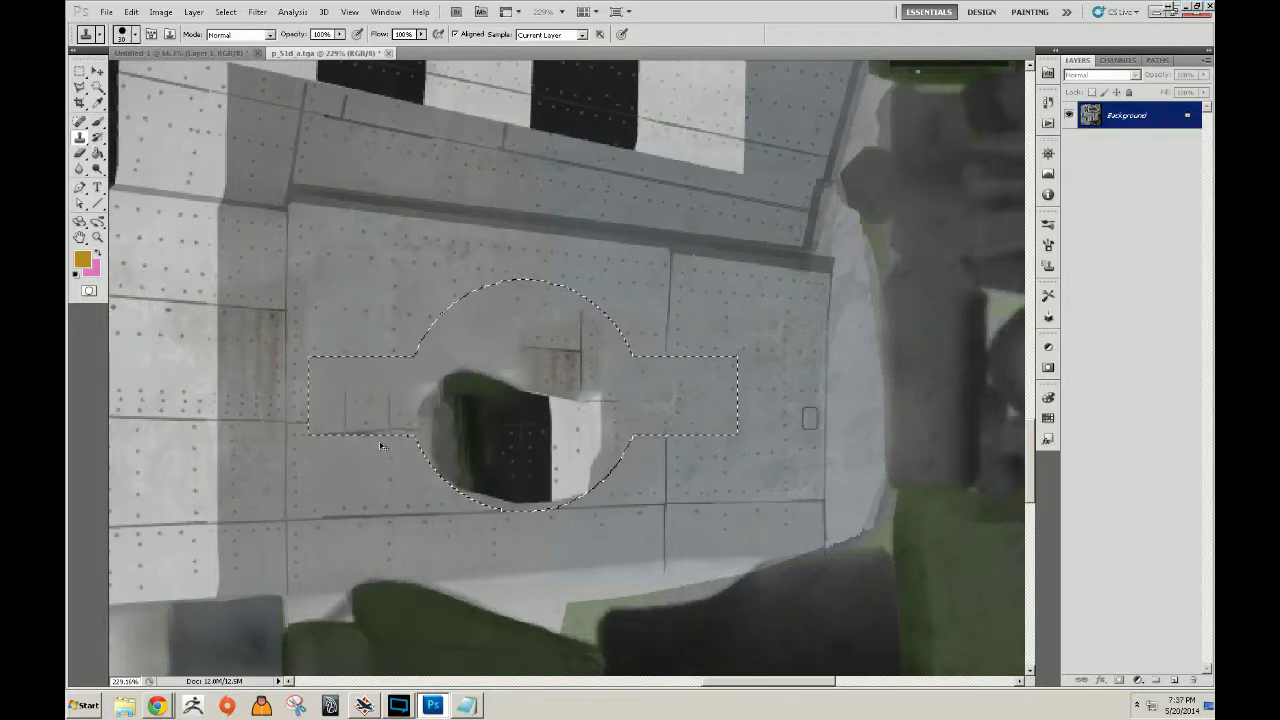
pyautogui.hotkey('ctrl', 'd')
# Copy a rectangular section of the bare panel on the opposite lower wing and paste it as a new layer.
pyautogui.moveTo(254, 409)
pyautogui.mouseDown()
pyautogui.moveTo(429, 449)
pyautogui.moveTo(448, 416)
pyautogui.moveTo(376, 530)
pyautogui.moveTo(406, 423)
pyautogui.moveTo(506, 537)
pyautogui.moveTo(543, 463)
pyautogui.moveTo(853, 348)
pyautogui.moveTo(740, 426)
pyautogui.moveTo(669, 423)
pyautogui.moveTo(1011, 417)
pyautogui.moveTo(577, 409)
pyautogui.moveTo(592, 460)
pyautogui.mouseUp()
pyautogui.press('m')
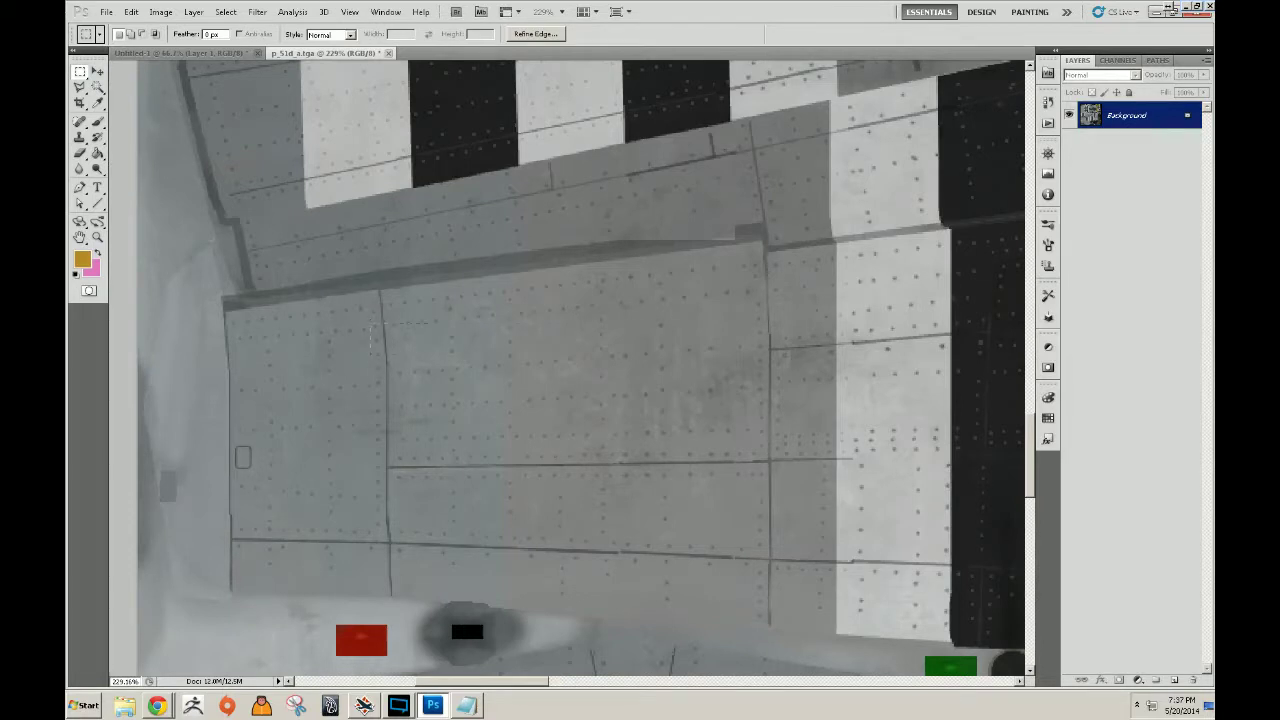
pyautogui.moveTo(835, 580); pyautogui.dragTo(797, 577)
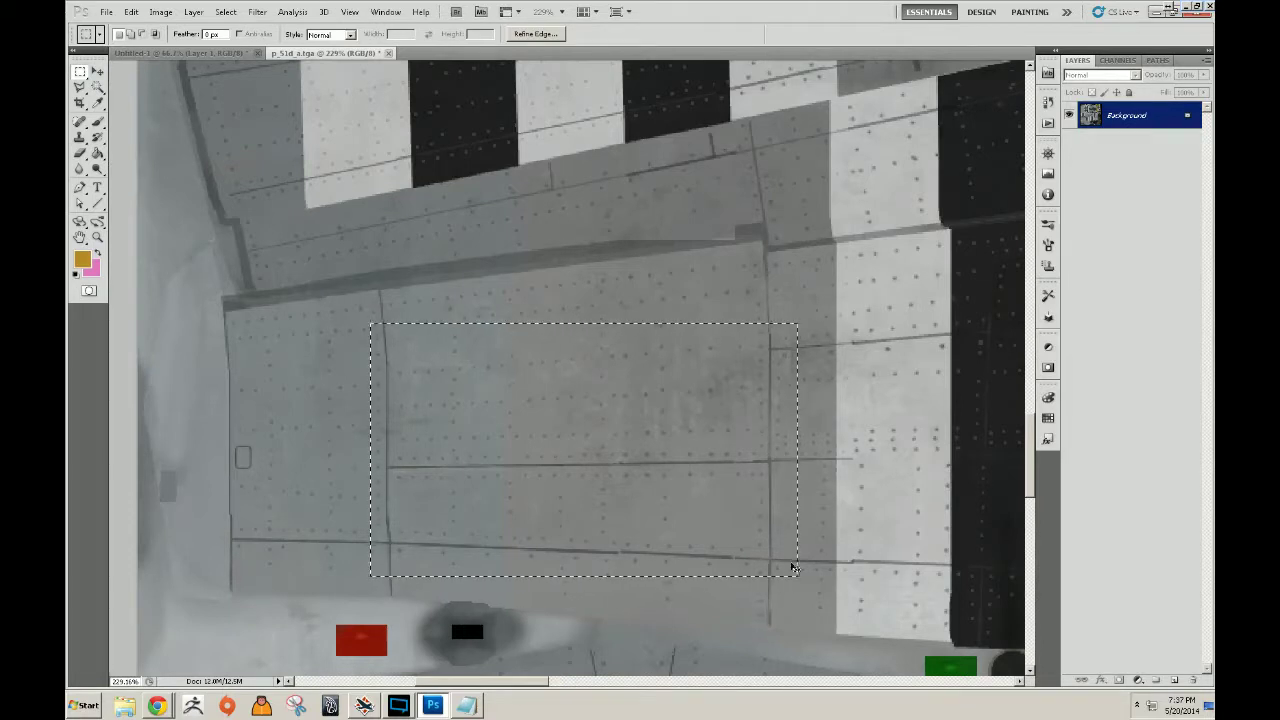
pyautogui.hotkey('ctrl', 'd')
pyautogui.moveTo(923, 429); pyautogui.dragTo(140, 342)
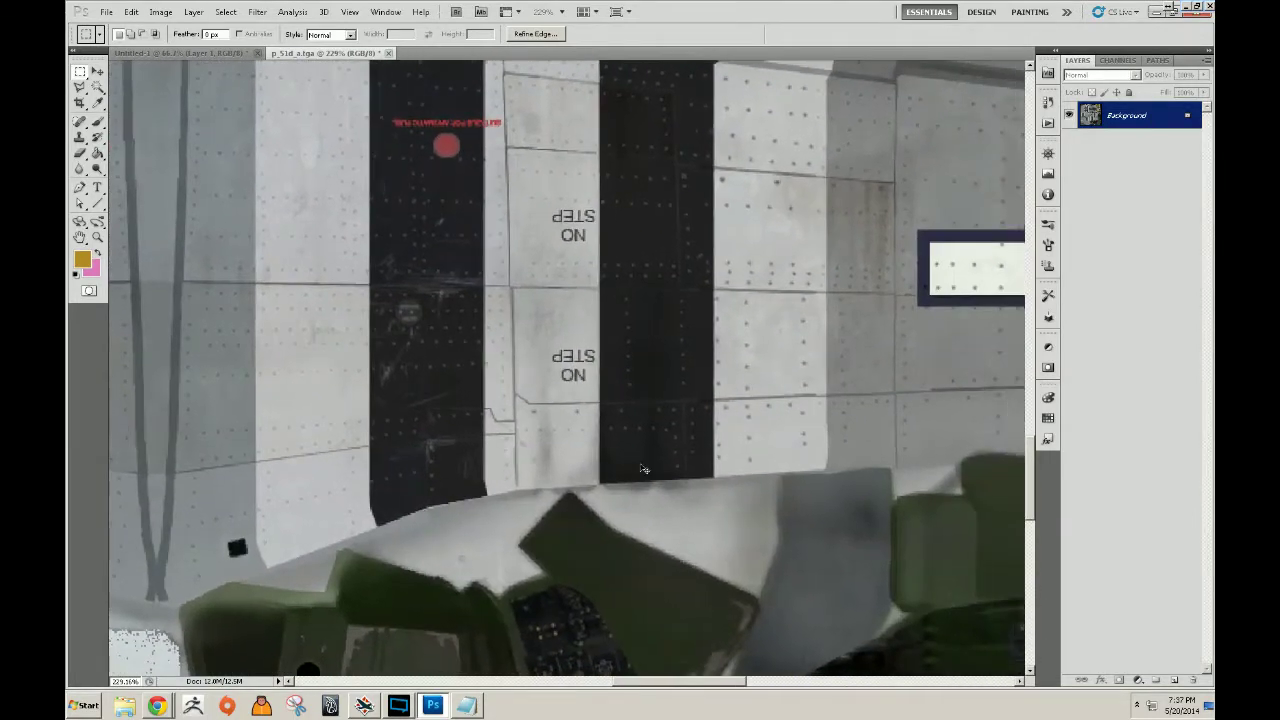
pyautogui.hotkey('ctrl', 'v')
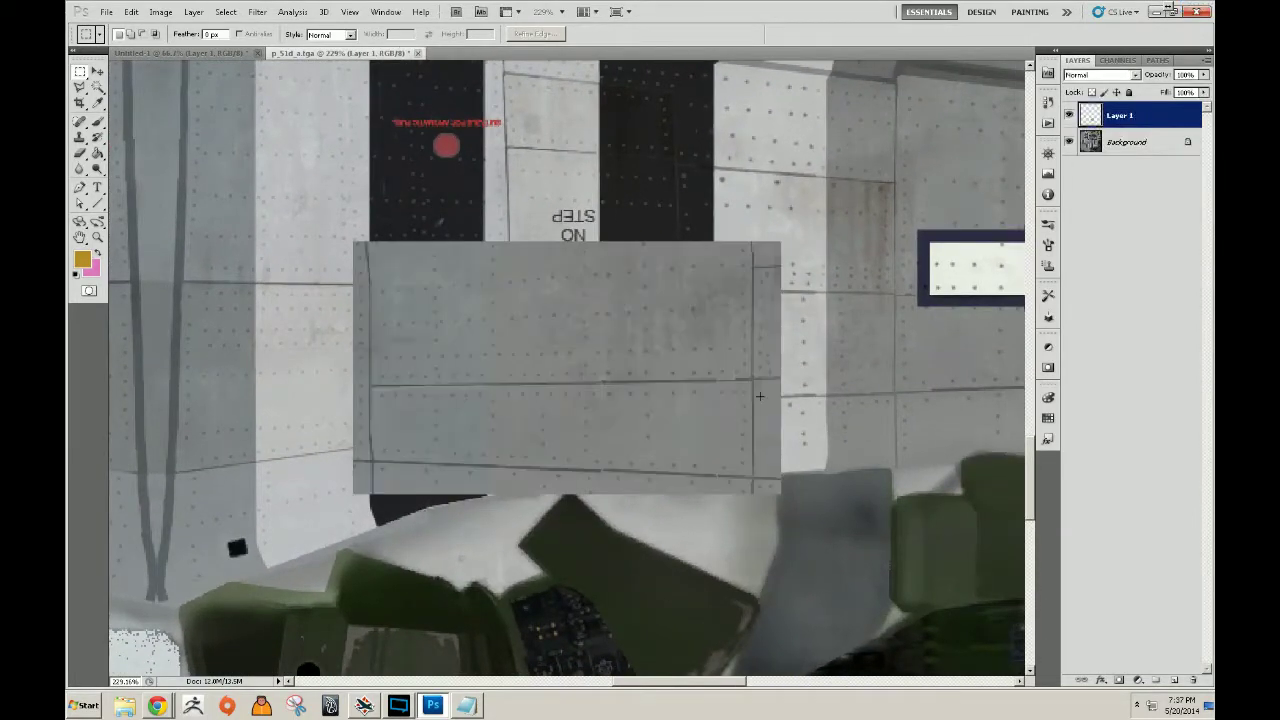
# Move the pasted panel section over the star insignia on the other lower wing.
pyautogui.press('v')
pyautogui.moveTo(618, 394); pyautogui.dragTo(1082, 368)
pyautogui.moveTo(783, 320); pyautogui.dragTo(183, 373)
pyautogui.moveTo(397, 414); pyautogui.dragTo(489, 395)
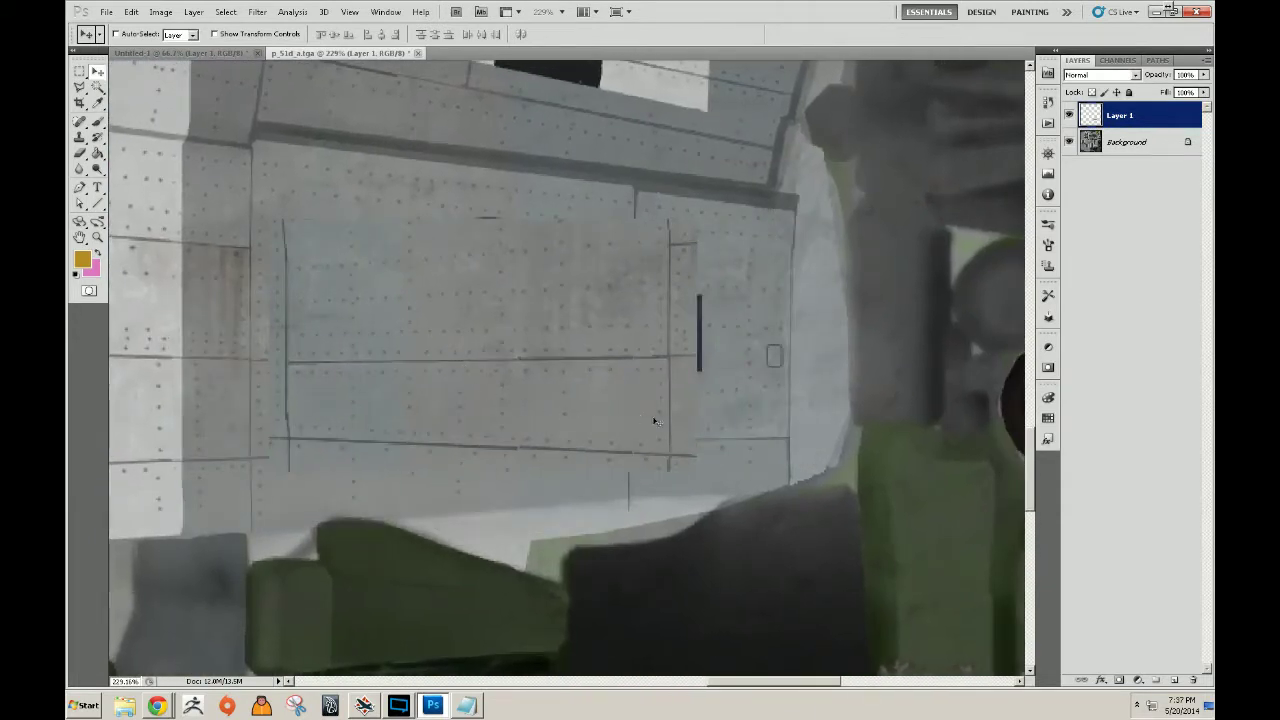
# Flip the pasted panel section horizontally and align it with the wing's panel lines.
pyautogui.hotkey('ctrl', 't')
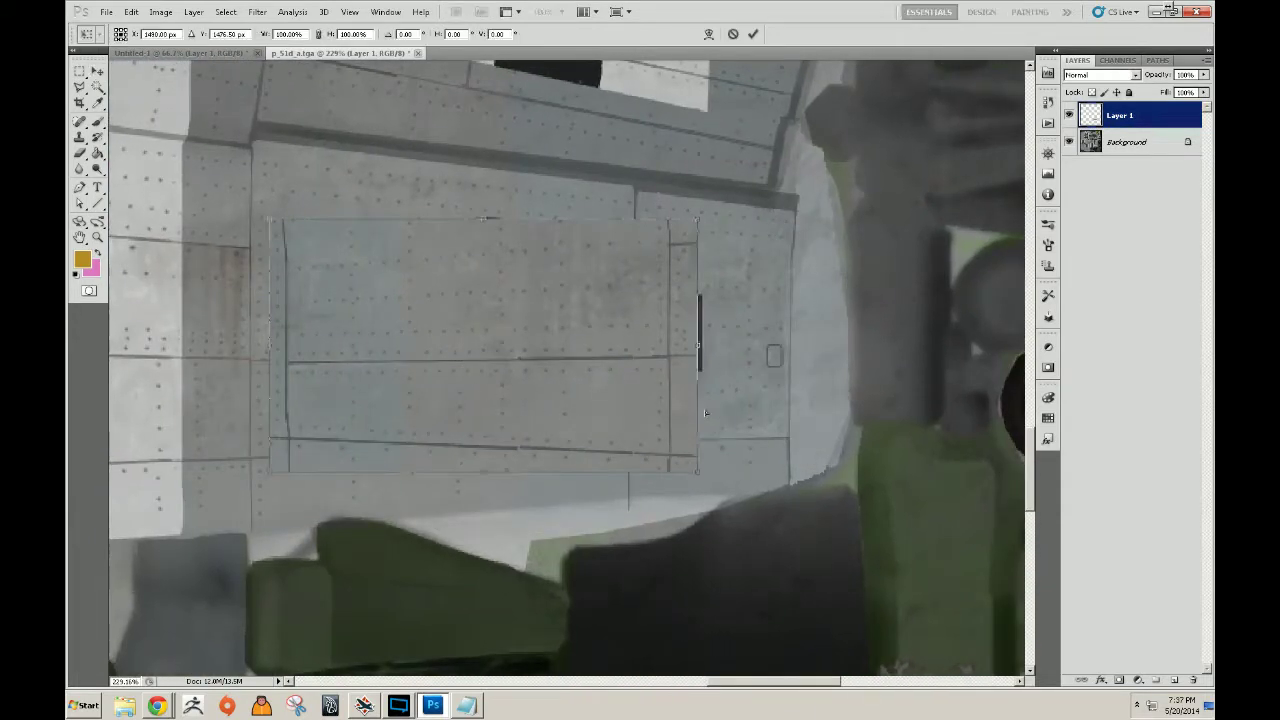
pyautogui.rightClick(565, 376)
pyautogui.click(614, 534)
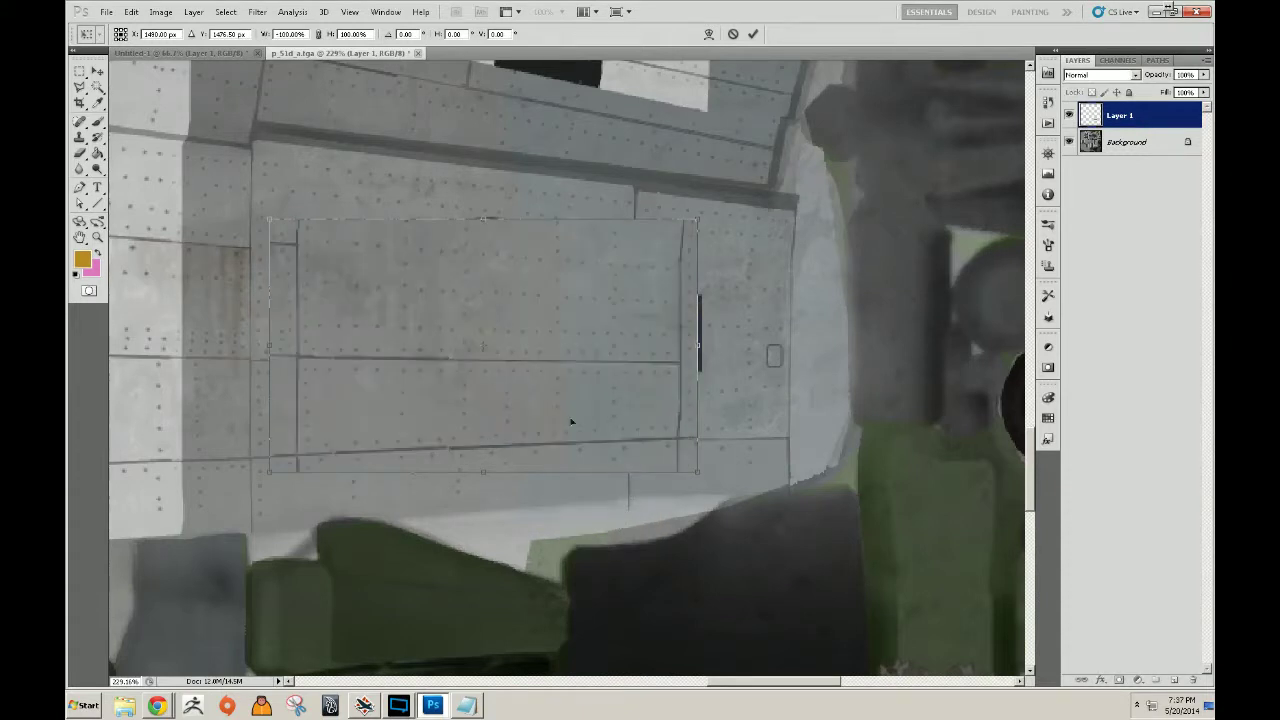
pyautogui.press('Return')
pyautogui.moveTo(472, 398); pyautogui.dragTo(420, 401)
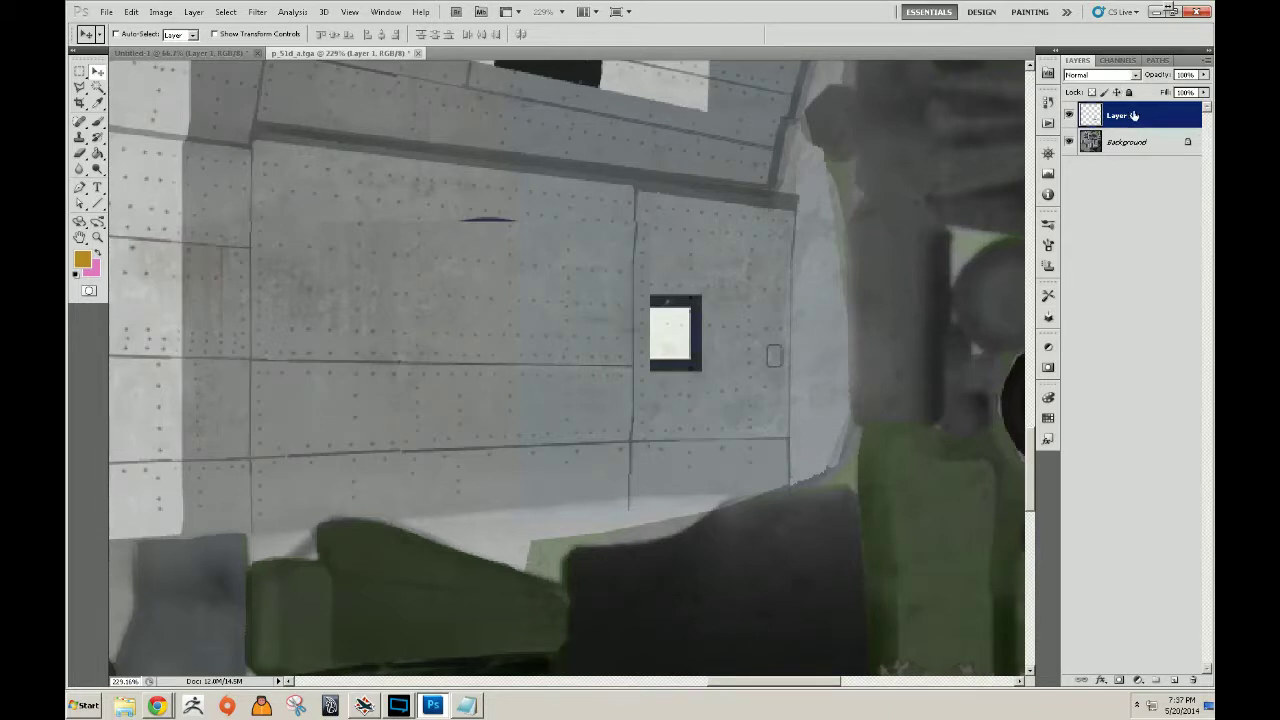
# Load the Alpha 2 channel as a selection and use it as a layer mask on Layer 1.
pyautogui.click(1128, 61)
pyautogui.keyDown('ctrl'); pyautogui.click(1094, 215); pyautogui.keyUp('ctrl')
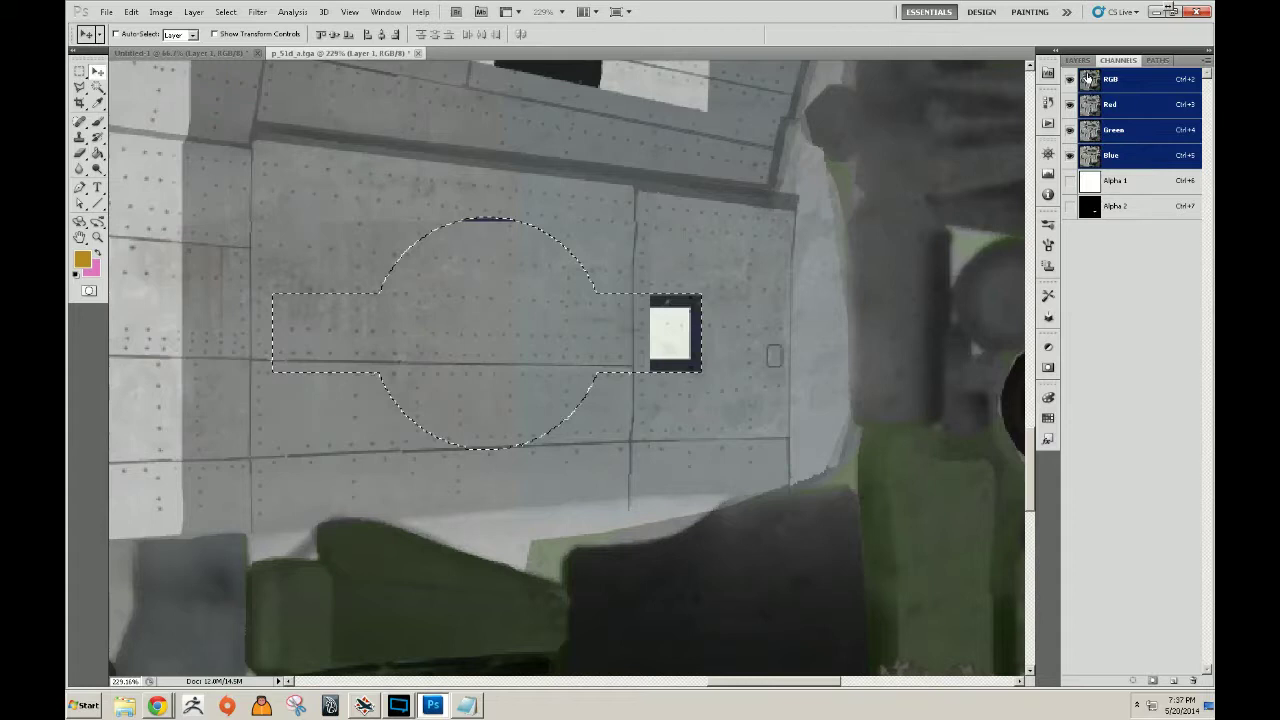
pyautogui.click(1077, 61)
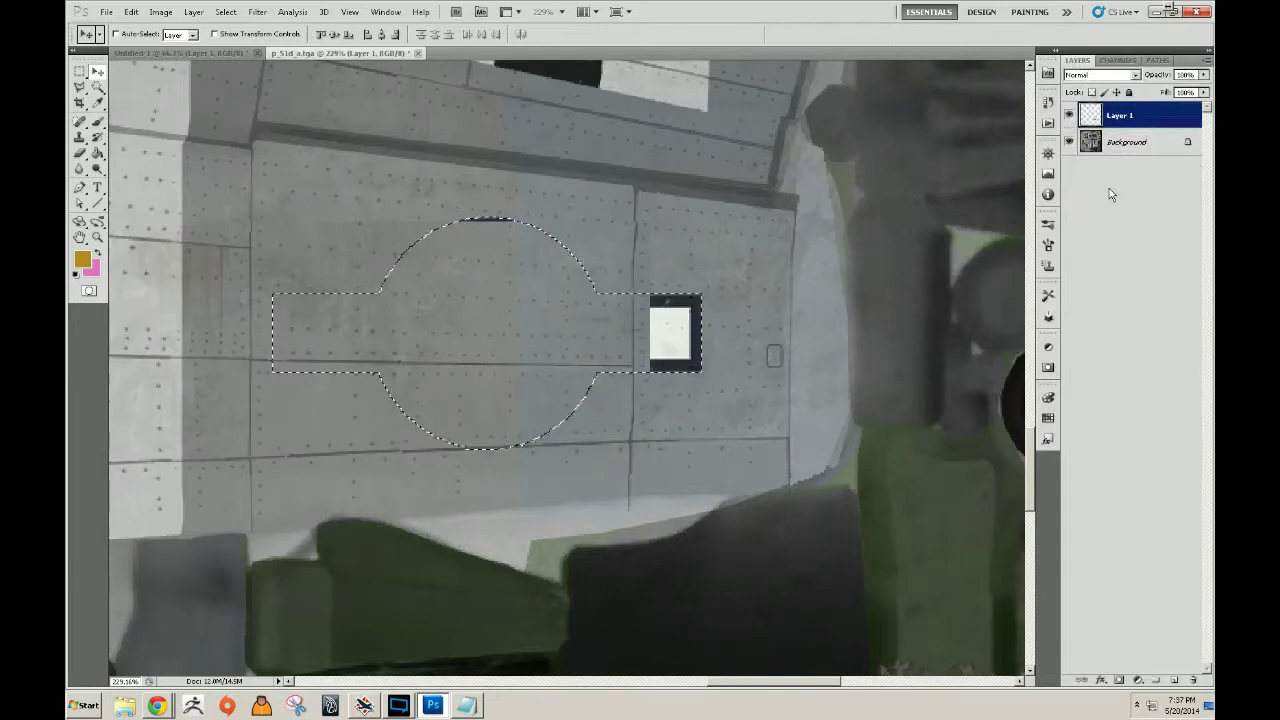
pyautogui.click(1118, 680)
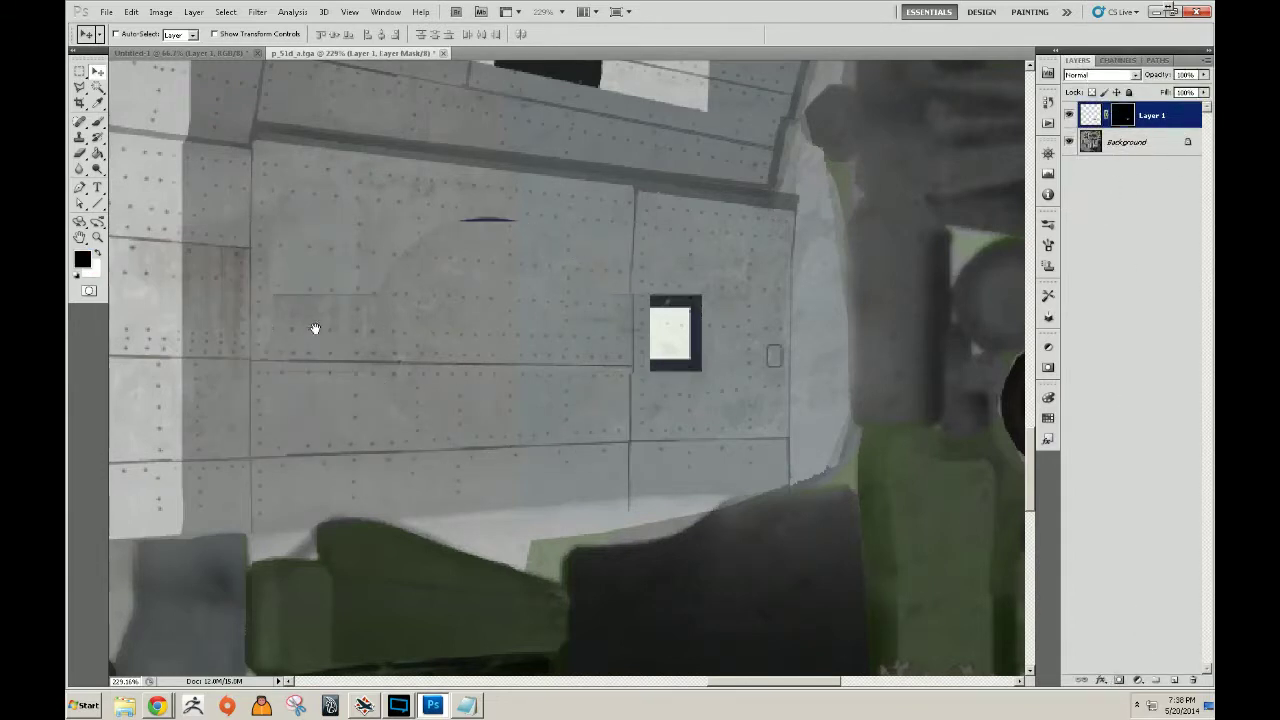
# Convert the Background to a regular layer named Layer 0 and merge the masked patch into it.
pyautogui.press('z')
pyautogui.click(305, 388)
pyautogui.click(305, 388)
pyautogui.click(308, 390)
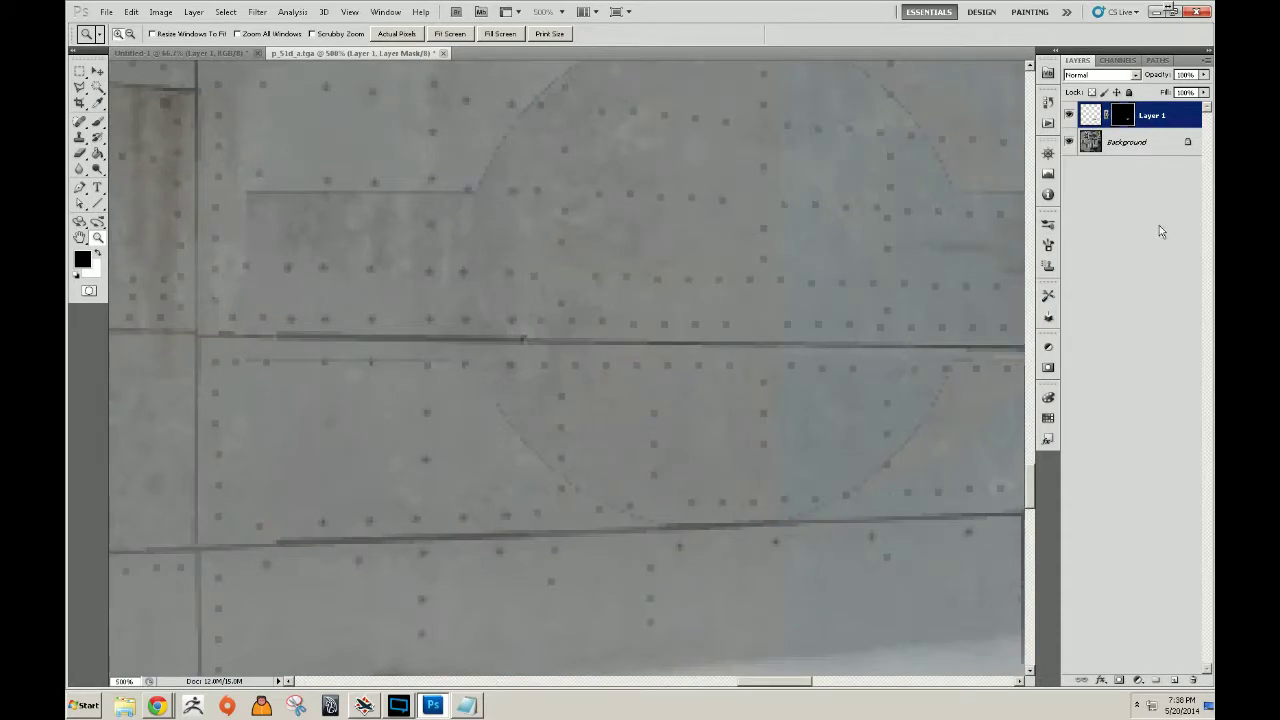
pyautogui.rightClick(1128, 114)
pyautogui.click(1157, 114)
pyautogui.doubleClick(1153, 142)
pyautogui.press('Return')
pyautogui.click(1140, 115)
pyautogui.press('Delete')
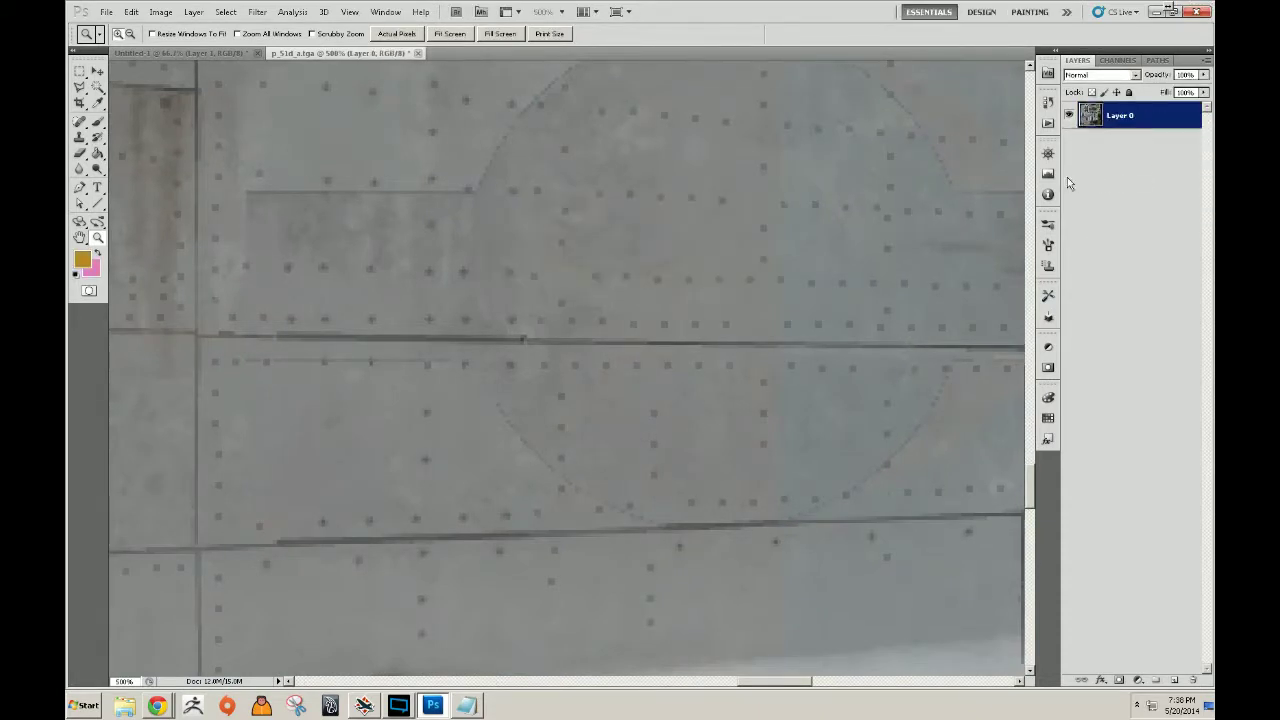
# Clone Stamp away the patch's seam below the middle panel line and around the lower edge of the circle.
pyautogui.press('s')
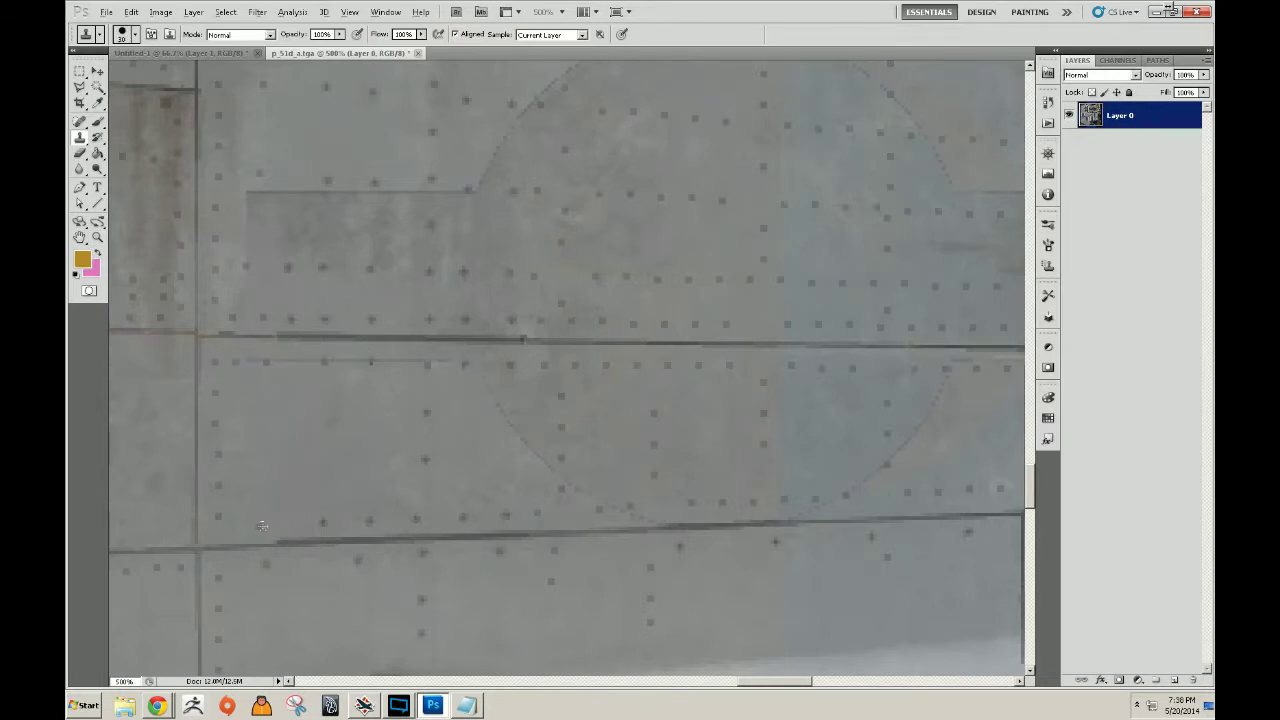
pyautogui.moveTo(326, 377); pyautogui.dragTo(383, 485)
pyautogui.keyDown('alt'); pyautogui.click(316, 194); pyautogui.keyUp('alt')
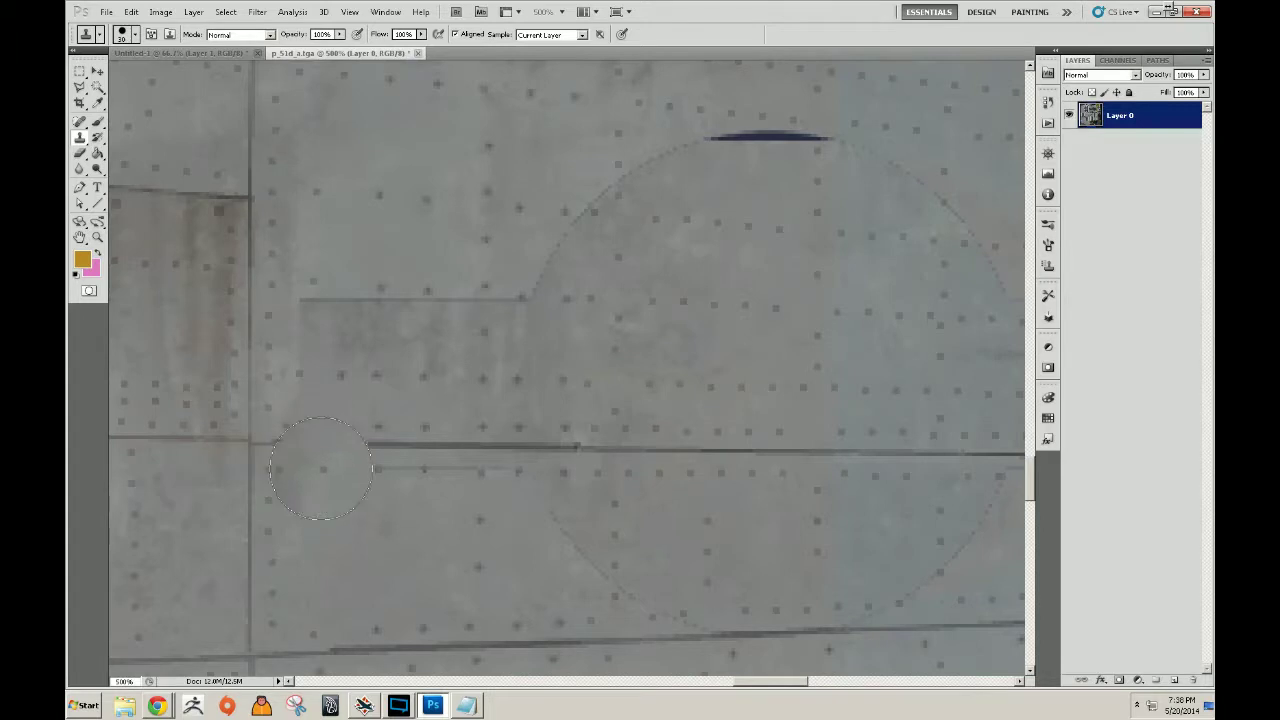
pyautogui.press('p')
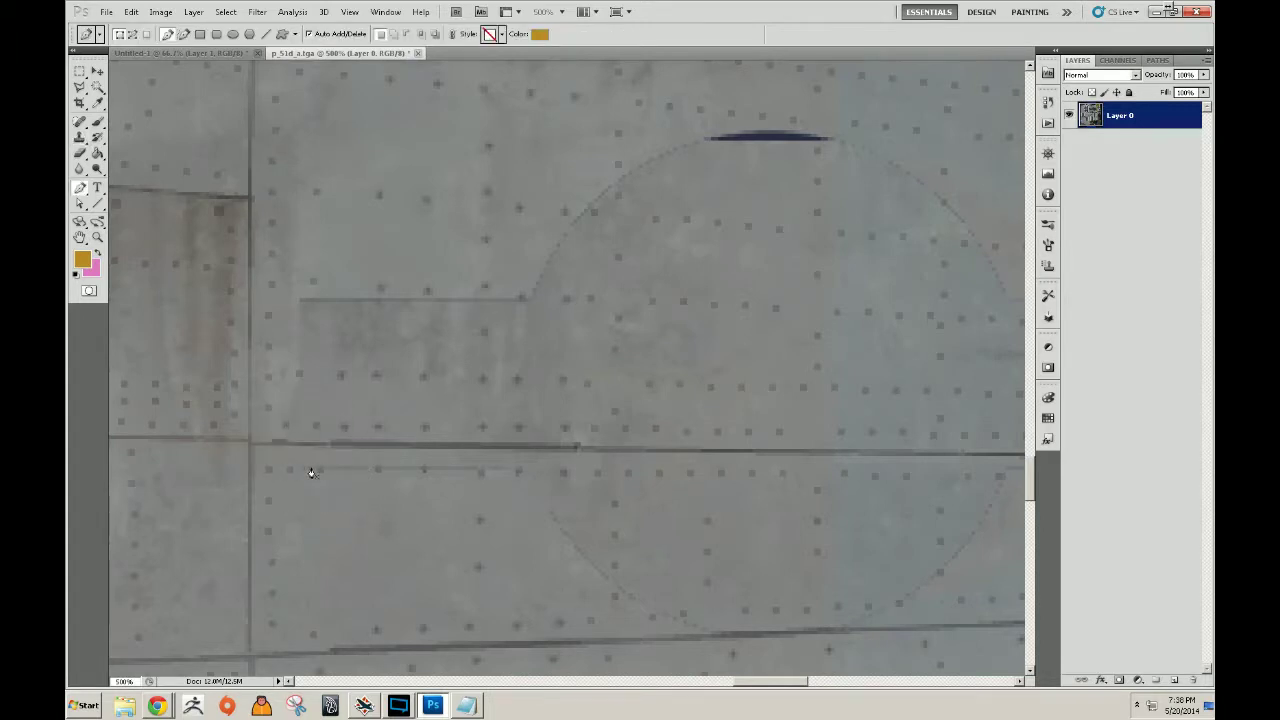
pyautogui.press('s')
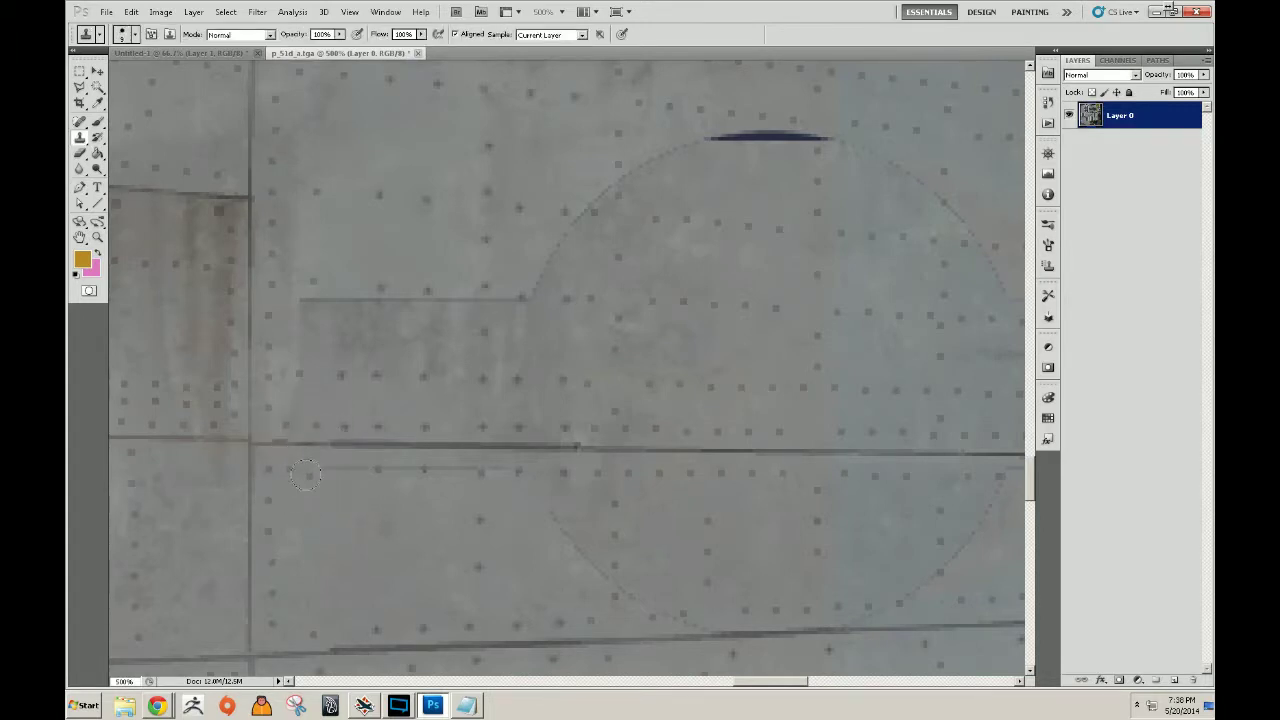
pyautogui.moveTo(339, 470); pyautogui.dragTo(474, 472)
pyautogui.moveTo(698, 634); pyautogui.dragTo(665, 606)
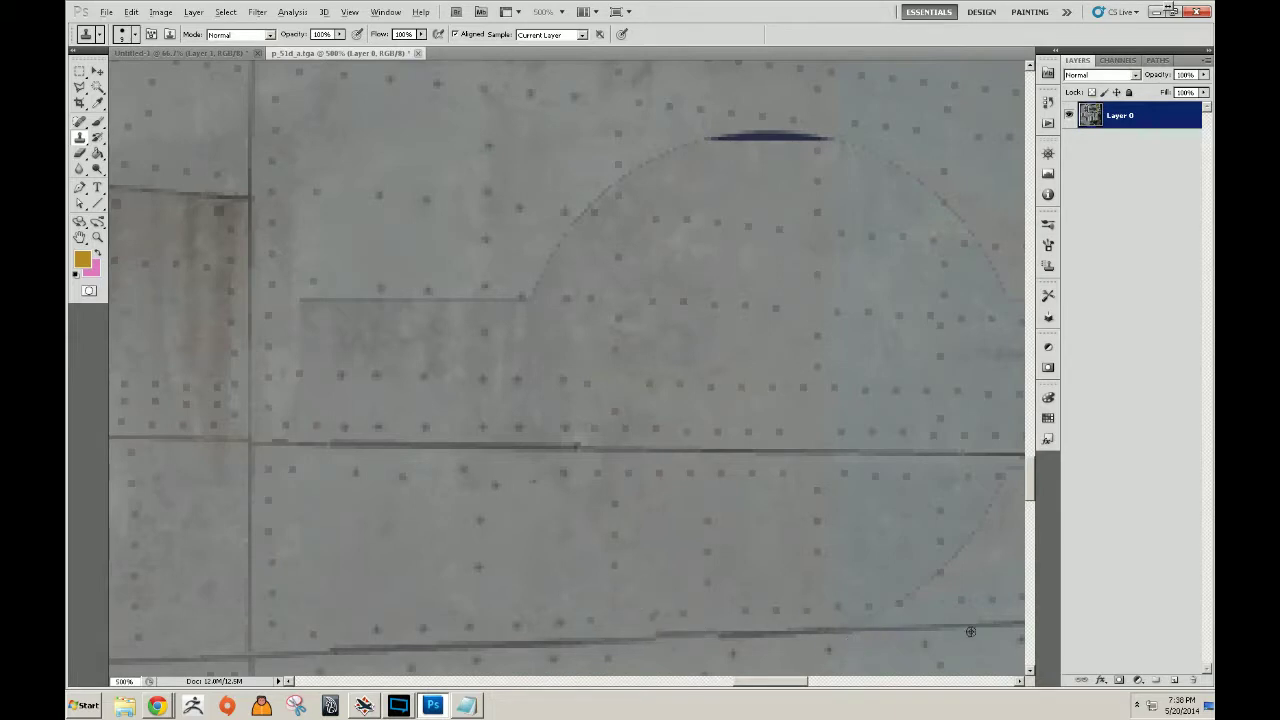
# Clone the vertical panel line straight and paint out the leftover insignia bar end on the outer wing panel.
pyautogui.moveTo(890, 625); pyautogui.dragTo(620, 585)
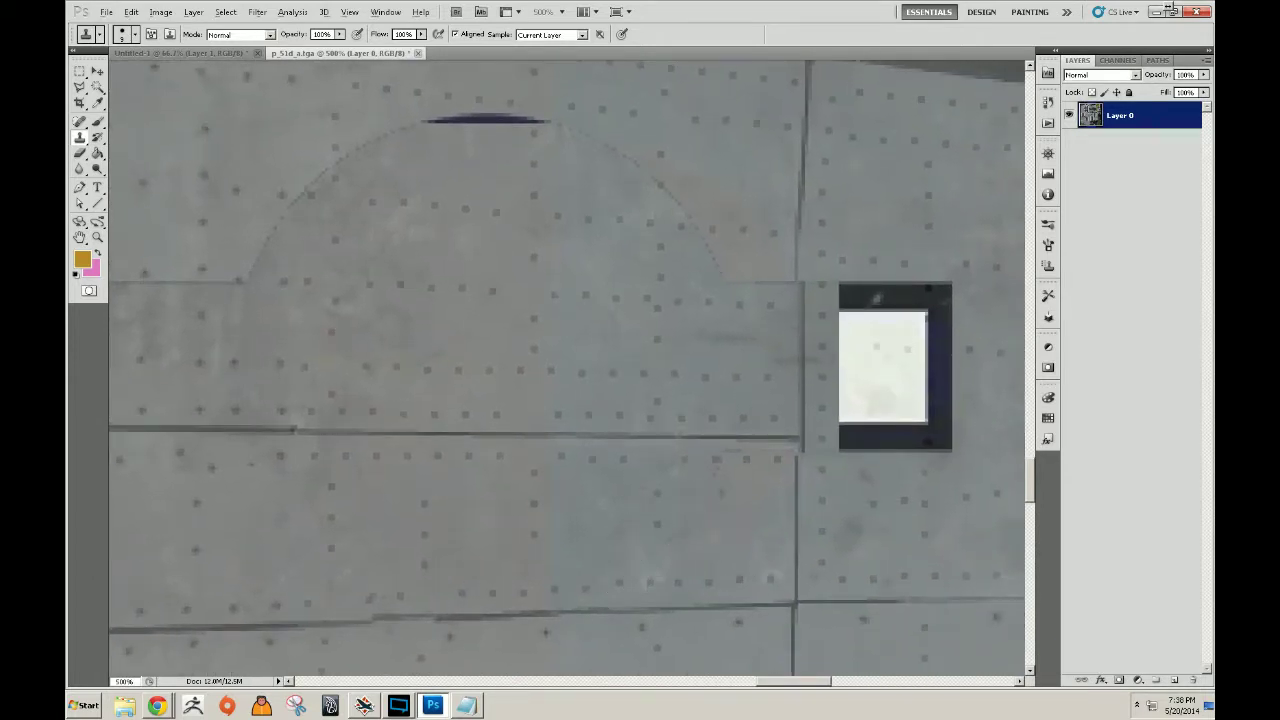
pyautogui.moveTo(714, 471); pyautogui.dragTo(626, 443)
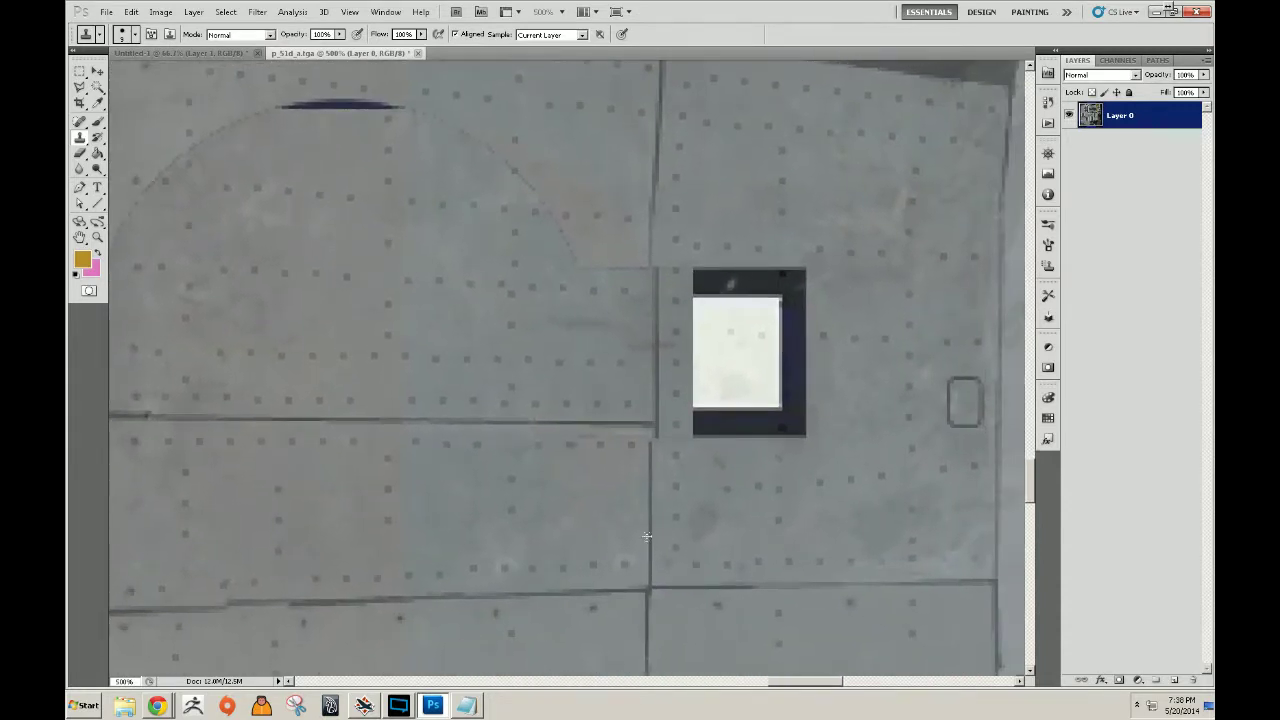
pyautogui.moveTo(652, 428); pyautogui.dragTo(646, 285)
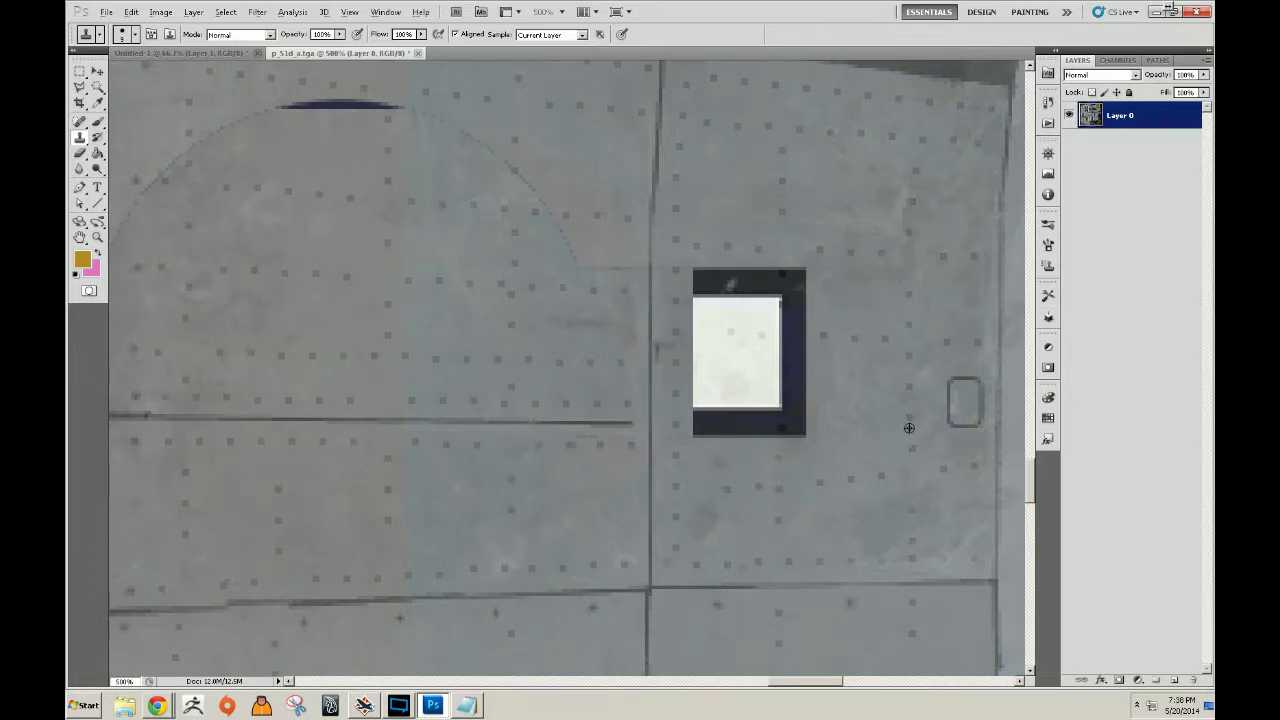
pyautogui.moveTo(775, 446)
pyautogui.mouseDown()
pyautogui.moveTo(783, 272)
pyautogui.moveTo(804, 282)
pyautogui.moveTo(800, 436)
pyautogui.moveTo(752, 432)
pyautogui.moveTo(750, 352)
pyautogui.moveTo(728, 286)
pyautogui.moveTo(700, 330)
pyautogui.moveTo(706, 415)
pyautogui.moveTo(720, 333)
pyautogui.moveTo(728, 405)
pyautogui.mouseUp()
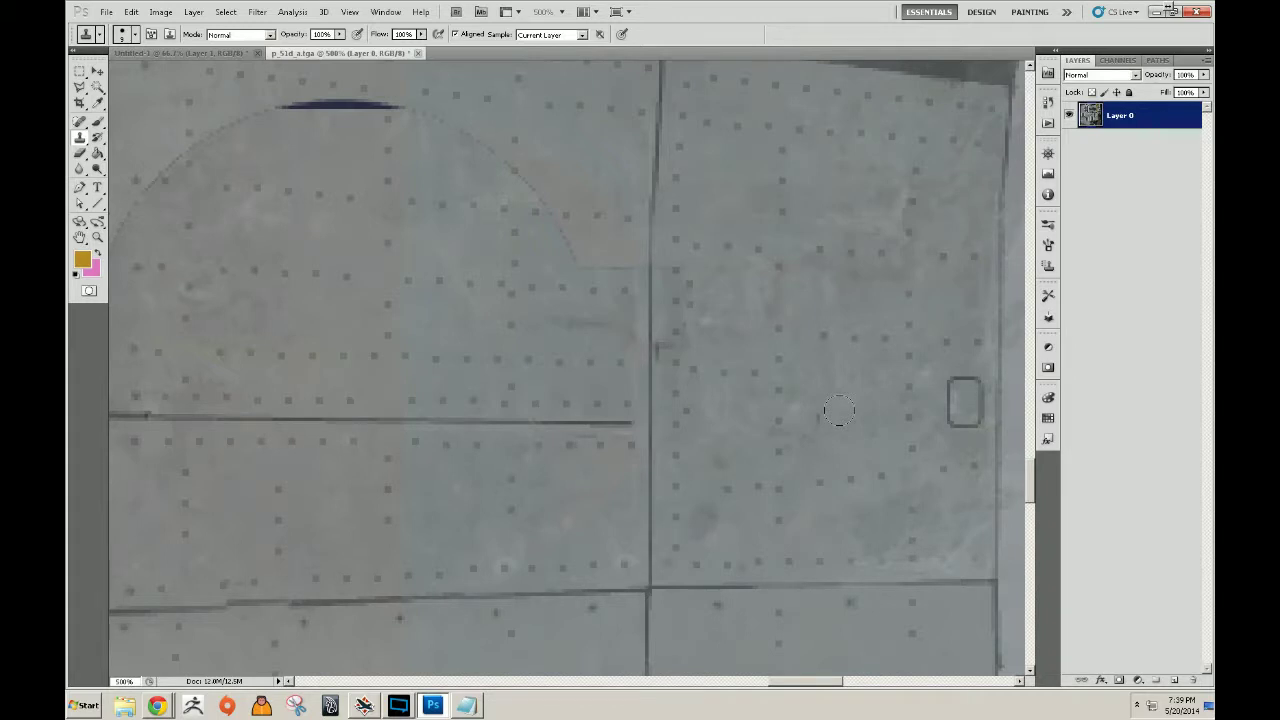
# Clone Stamp away the patch's upper seams, the circle's upper outline and the leftover blue sliver, and check the whole wing.
pyautogui.moveTo(600, 226)
pyautogui.mouseDown()
pyautogui.moveTo(649, 406)
pyautogui.moveTo(557, 423)
pyautogui.moveTo(620, 457)
pyautogui.moveTo(478, 490)
pyautogui.moveTo(515, 486)
pyautogui.mouseUp()
pyautogui.moveTo(395, 519); pyautogui.dragTo(558, 526)
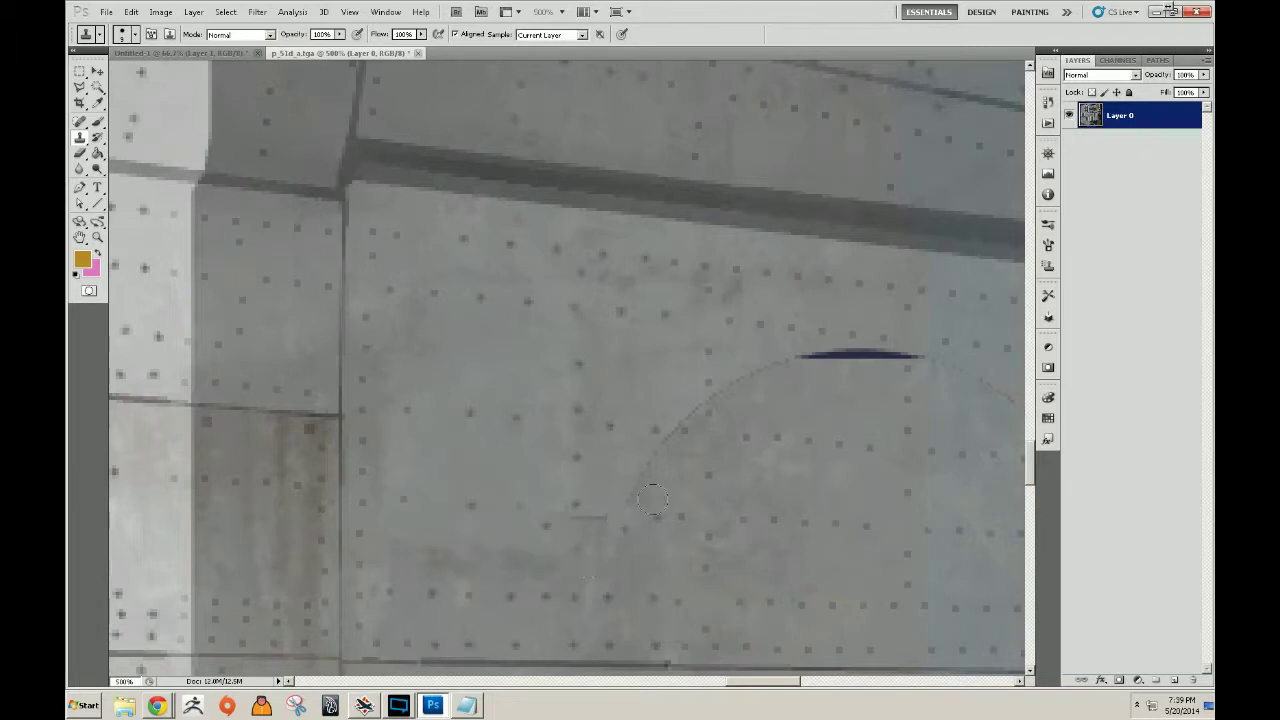
pyautogui.moveTo(591, 524); pyautogui.dragTo(663, 444)
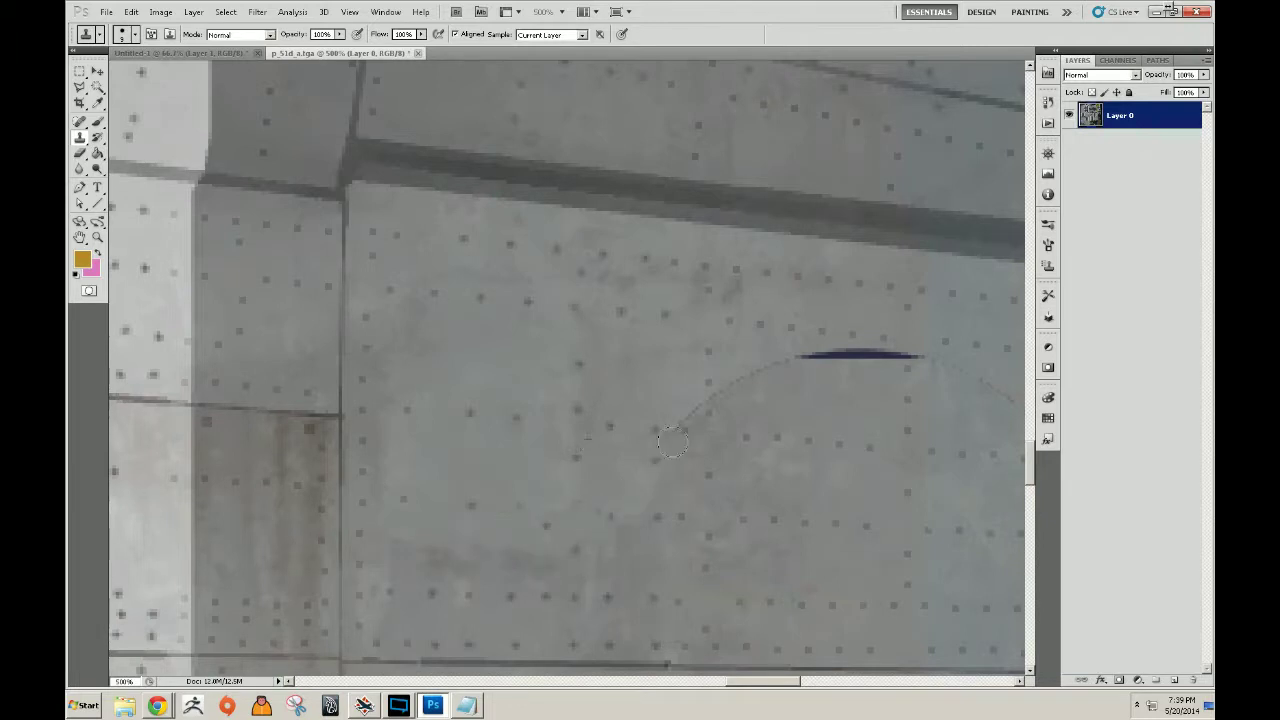
pyautogui.moveTo(733, 393)
pyautogui.mouseDown()
pyautogui.moveTo(779, 362)
pyautogui.moveTo(795, 393)
pyautogui.moveTo(849, 396)
pyautogui.moveTo(811, 399)
pyautogui.moveTo(833, 353)
pyautogui.moveTo(890, 364)
pyautogui.moveTo(857, 352)
pyautogui.mouseUp()
pyautogui.moveTo(935, 400); pyautogui.dragTo(657, 352)
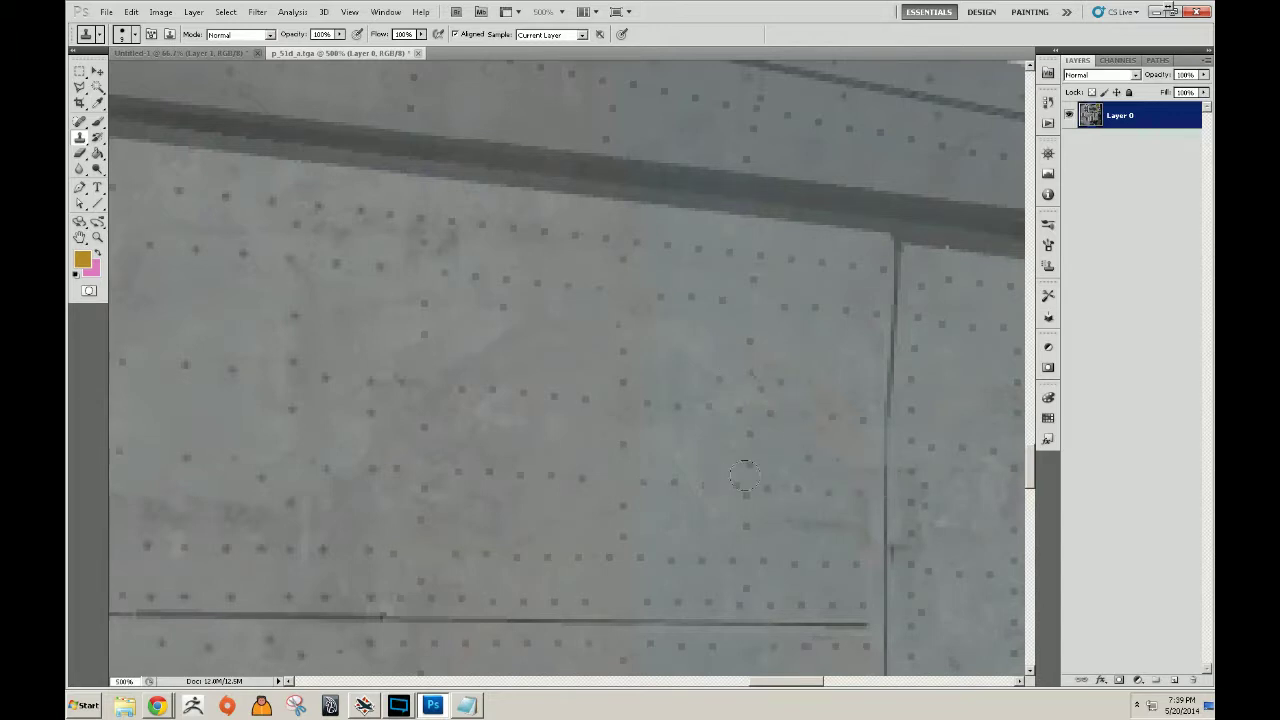
pyautogui.press('z')
pyautogui.keyDown('alt'); pyautogui.click(660, 455); pyautogui.keyUp('alt')
pyautogui.keyDown('alt'); pyautogui.click(688, 481); pyautogui.keyUp('alt')
pyautogui.keyDown('alt'); pyautogui.click(688, 481); pyautogui.keyUp('alt')
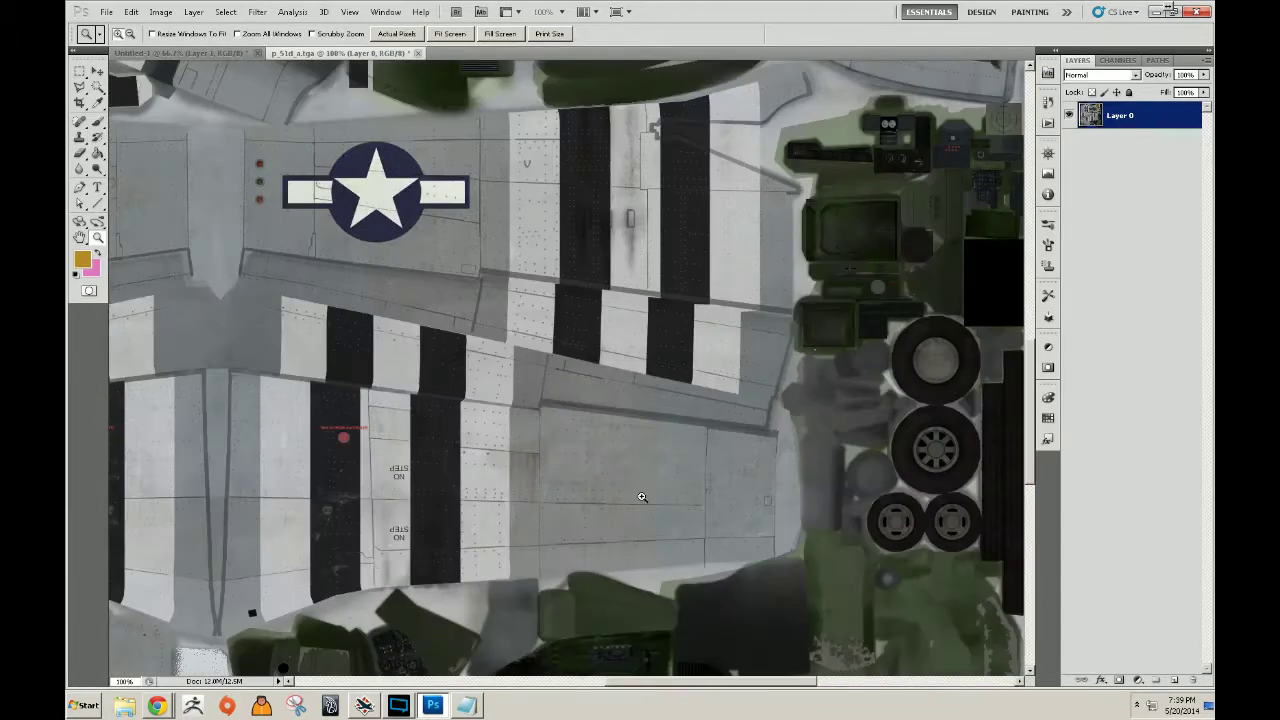
pyautogui.moveTo(622, 483); pyautogui.dragTo(772, 457)
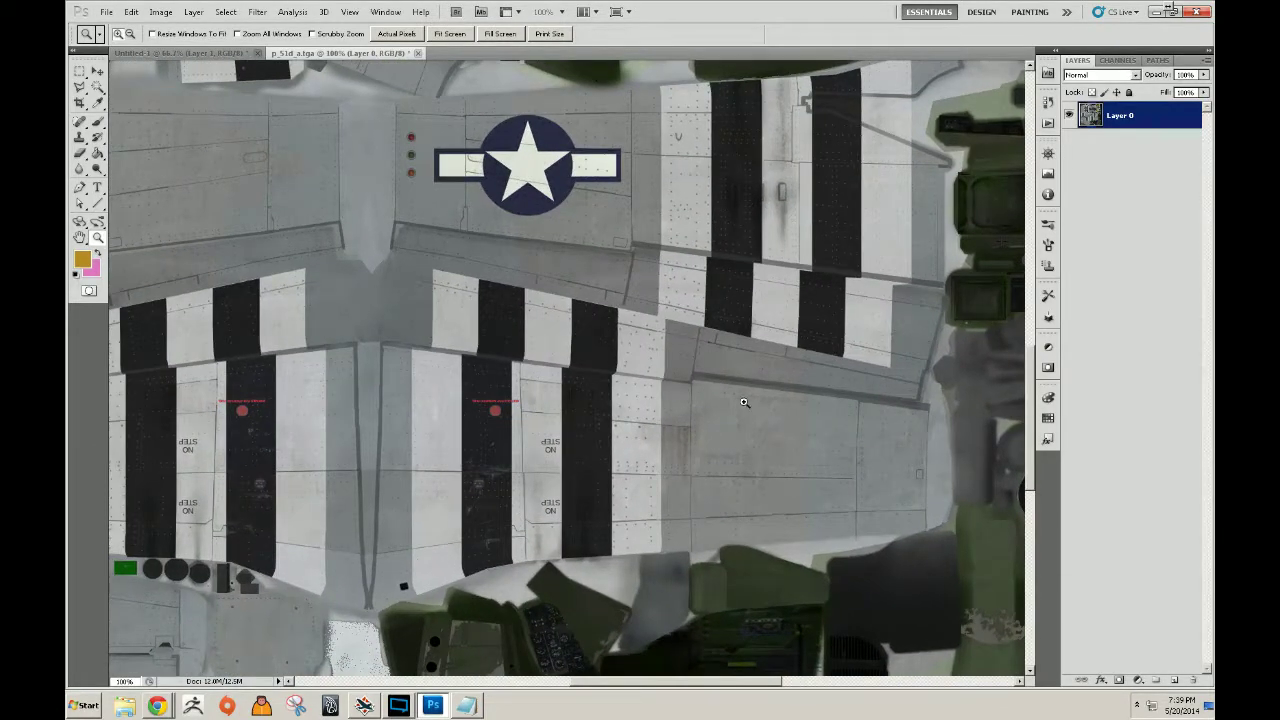
# Examine the wing textures around the invasion stripes, the cleaned wing panel and the remaining star insignia.
pyautogui.moveTo(530, 421); pyautogui.dragTo(735, 453)
pyautogui.moveTo(683, 200); pyautogui.dragTo(600, 291)
pyautogui.moveTo(441, 557); pyautogui.dragTo(395, 307)
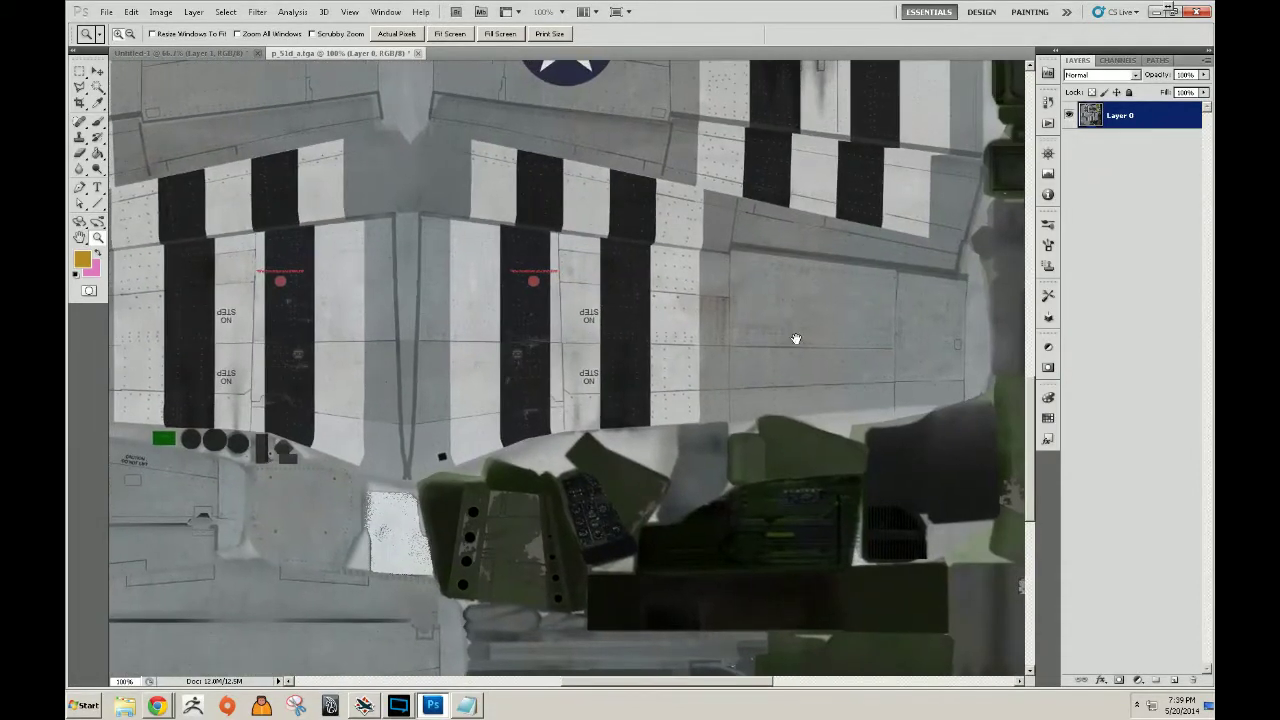
pyautogui.click(460, 331)
pyautogui.keyDown('alt'); pyautogui.click(519, 371); pyautogui.keyUp('alt')
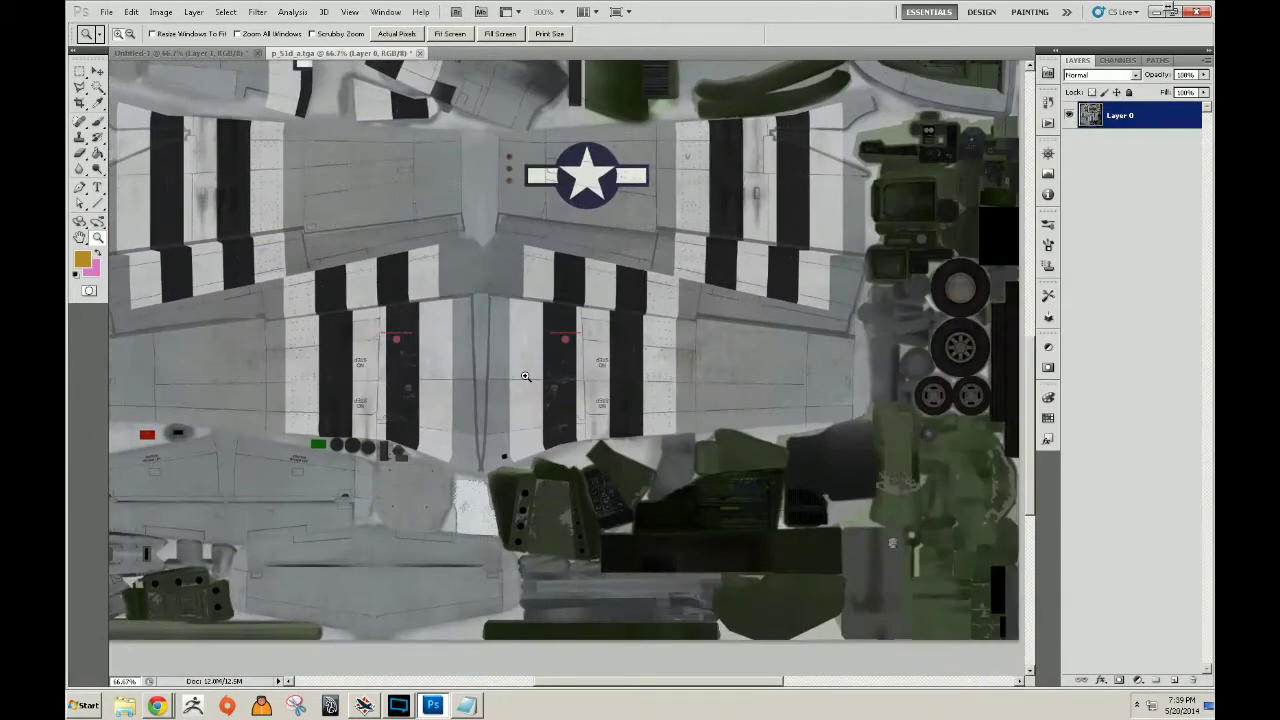
pyautogui.click(336, 390)
pyautogui.click(527, 401)
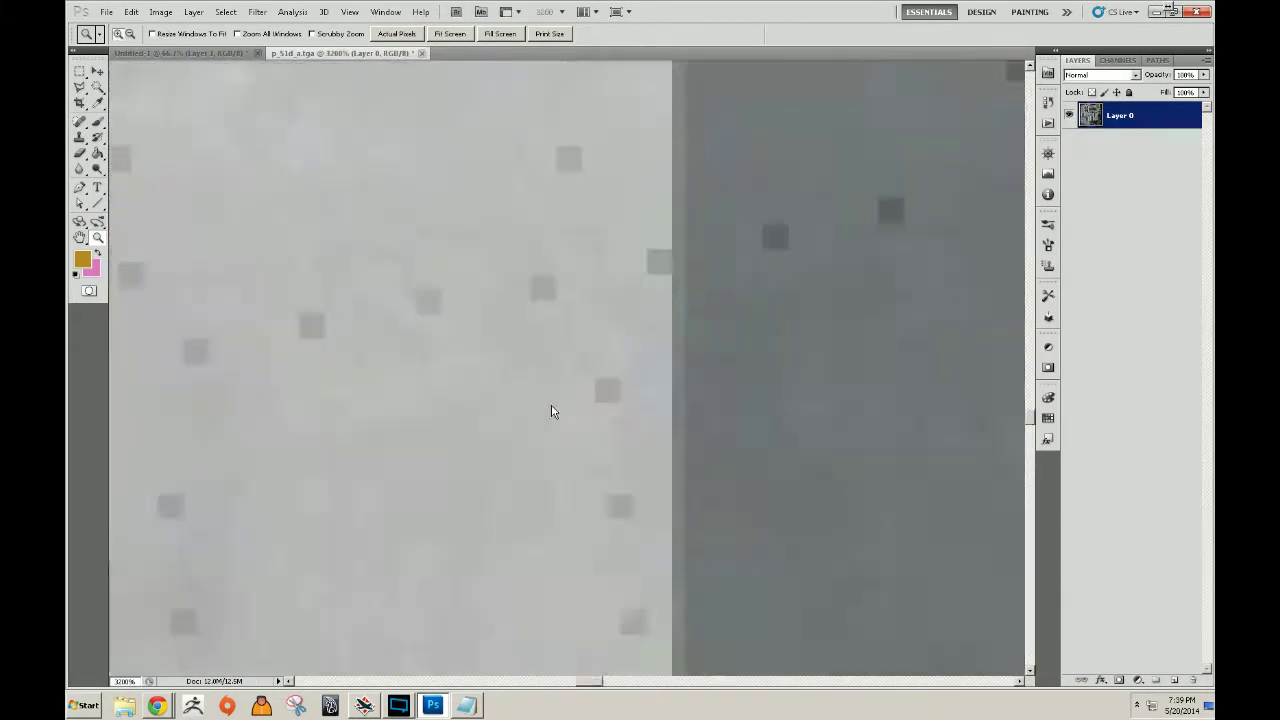
pyautogui.click(642, 516)
pyautogui.click(662, 508)
pyautogui.click(672, 505)
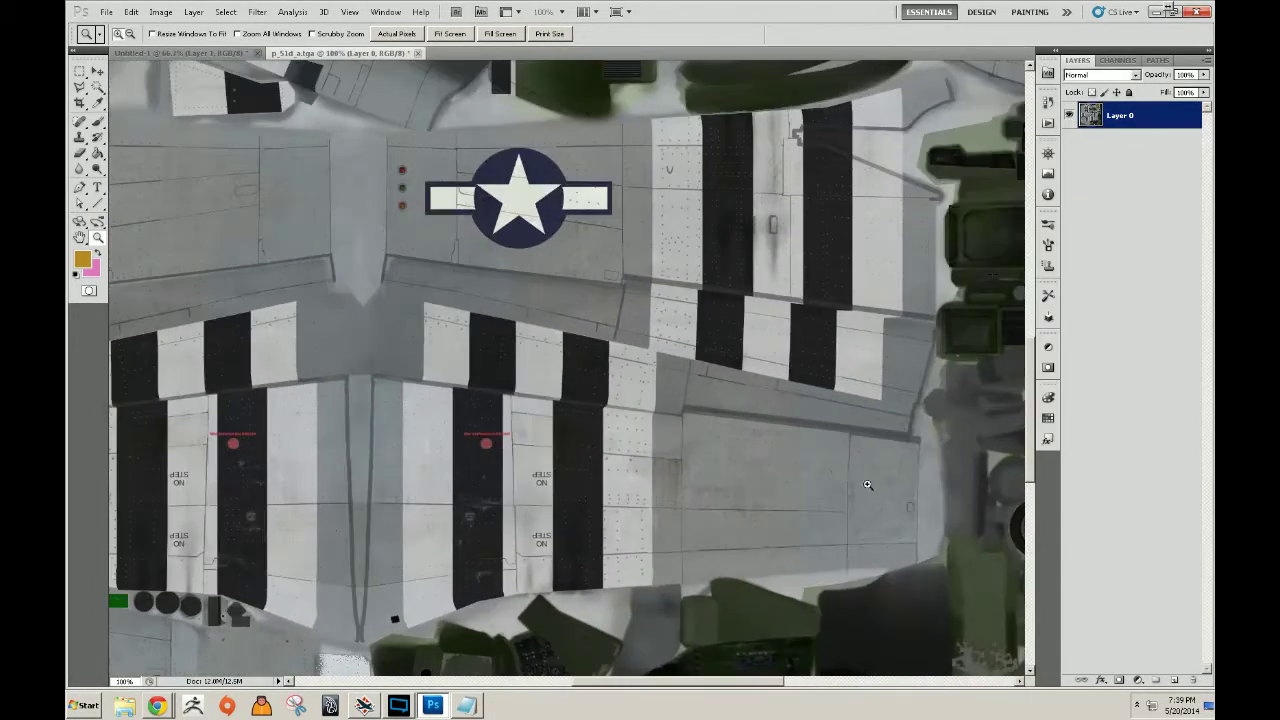
pyautogui.moveTo(692, 297); pyautogui.dragTo(649, 431)
pyautogui.moveTo(503, 305); pyautogui.dragTo(590, 528)
pyautogui.moveTo(358, 360); pyautogui.dragTo(562, 433)
pyautogui.moveTo(708, 594); pyautogui.dragTo(633, 418)
pyautogui.moveTo(759, 496); pyautogui.dragTo(762, 496)
pyautogui.moveTo(443, 420); pyautogui.dragTo(474, 446)
pyautogui.moveTo(312, 426); pyautogui.dragTo(474, 434)
pyautogui.moveTo(466, 480); pyautogui.dragTo(250, 470)
# Clone Stamp the lower diagonal panel line across the star and the vertical panel line across the insignia's inner bar.
pyautogui.hscroll(5, 430, 497)
pyautogui.hscroll(-4, 383, 523)
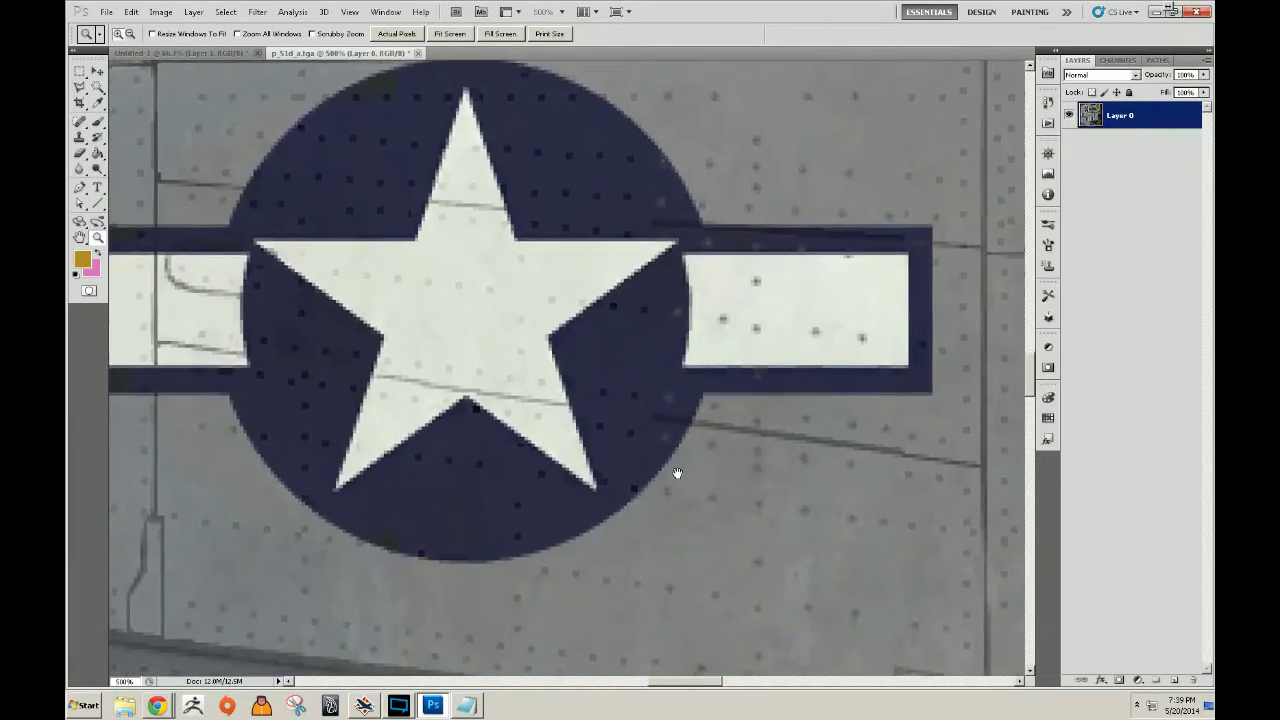
pyautogui.keyDown('alt'); pyautogui.click(652, 489); pyautogui.keyUp('alt')
pyautogui.keyDown('alt'); pyautogui.click(658, 491); pyautogui.keyUp('alt')
pyautogui.click(712, 493)
pyautogui.moveTo(886, 506); pyautogui.dragTo(809, 539)
pyautogui.hscroll(-3, 800, 525)
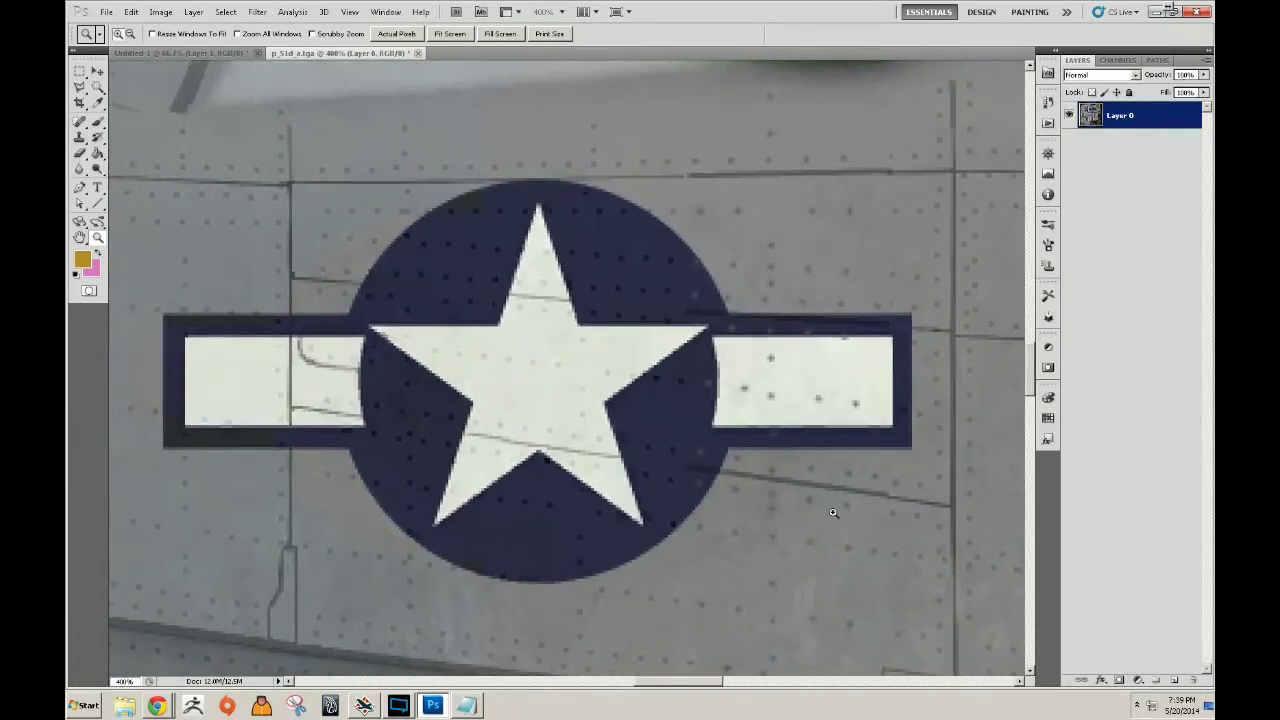
pyautogui.press('s')
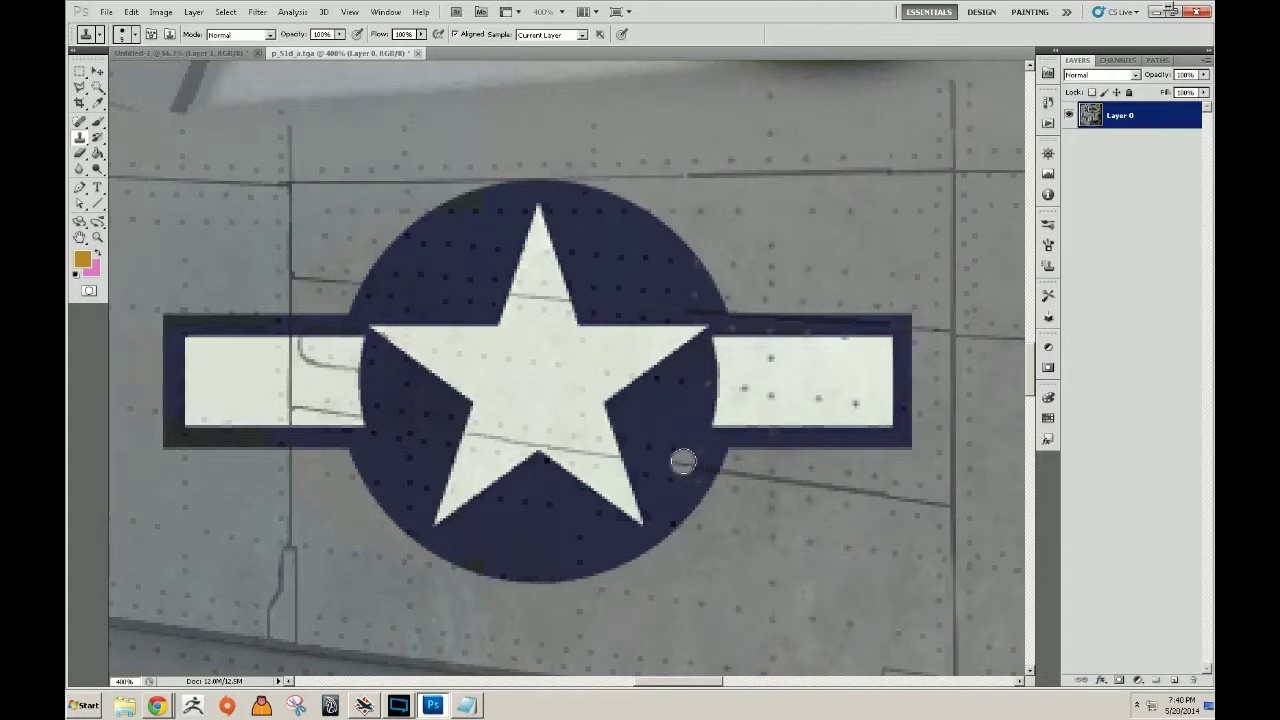
pyautogui.moveTo(703, 470)
pyautogui.mouseDown()
pyautogui.moveTo(708, 460)
pyautogui.moveTo(318, 412)
pyautogui.moveTo(322, 430)
pyautogui.mouseUp()
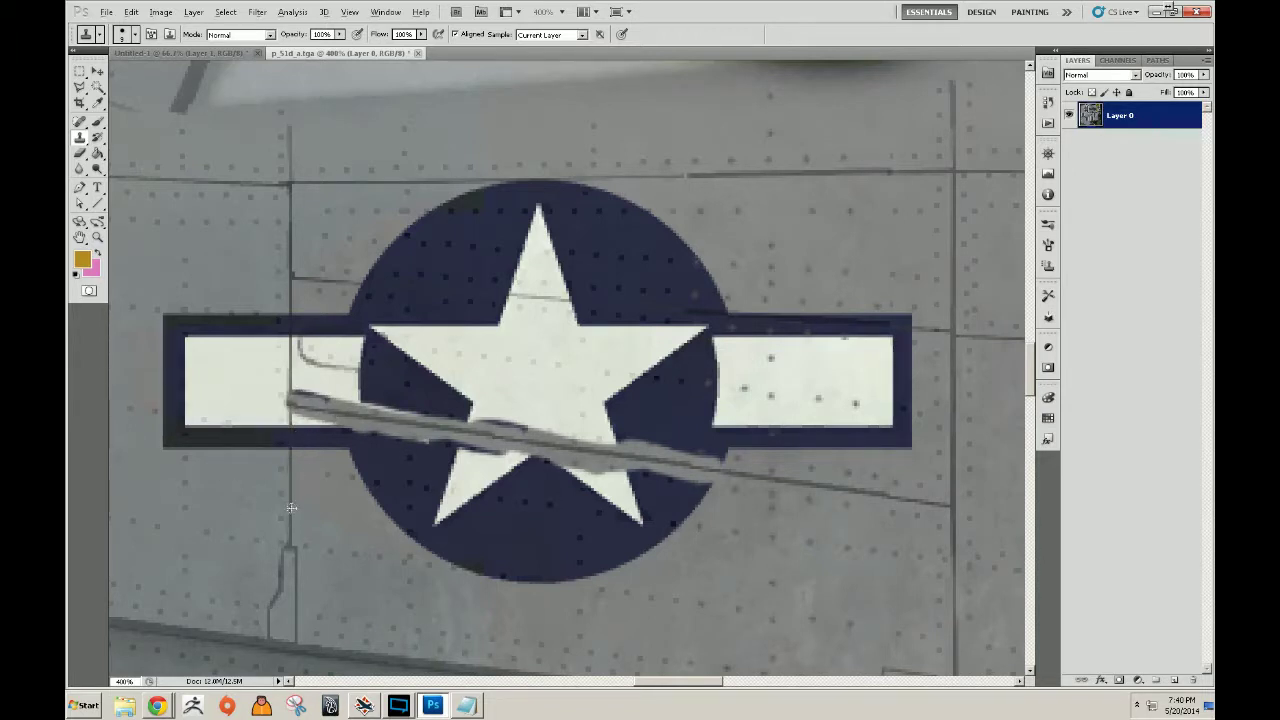
pyautogui.moveTo(291, 448); pyautogui.dragTo(291, 316)
# Clone clean metal over the lower edge of the inner bar end and clear the stray line fragment beside the vertical panel line.
pyautogui.moveTo(250, 475); pyautogui.dragTo(379, 485)
pyautogui.click(383, 450)
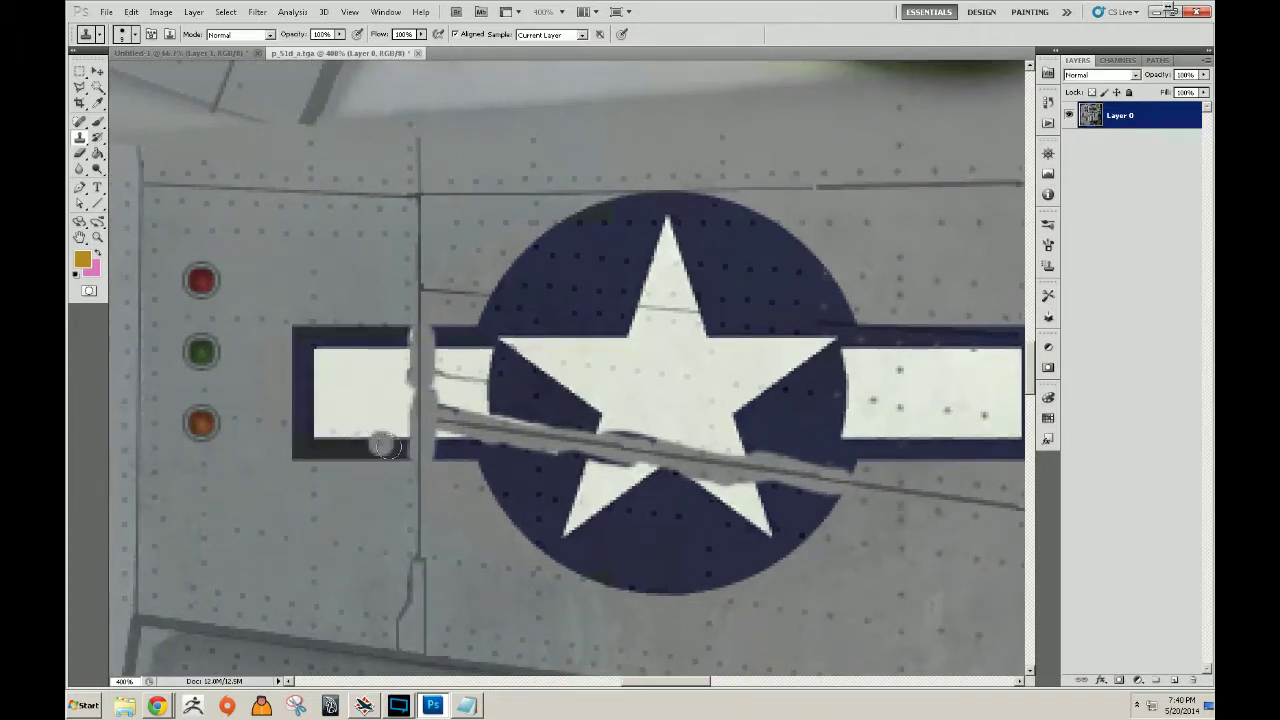
pyautogui.hotkey('ctrl', 'z')
pyautogui.keyDown('alt'); pyautogui.click(357, 546); pyautogui.keyUp('alt')
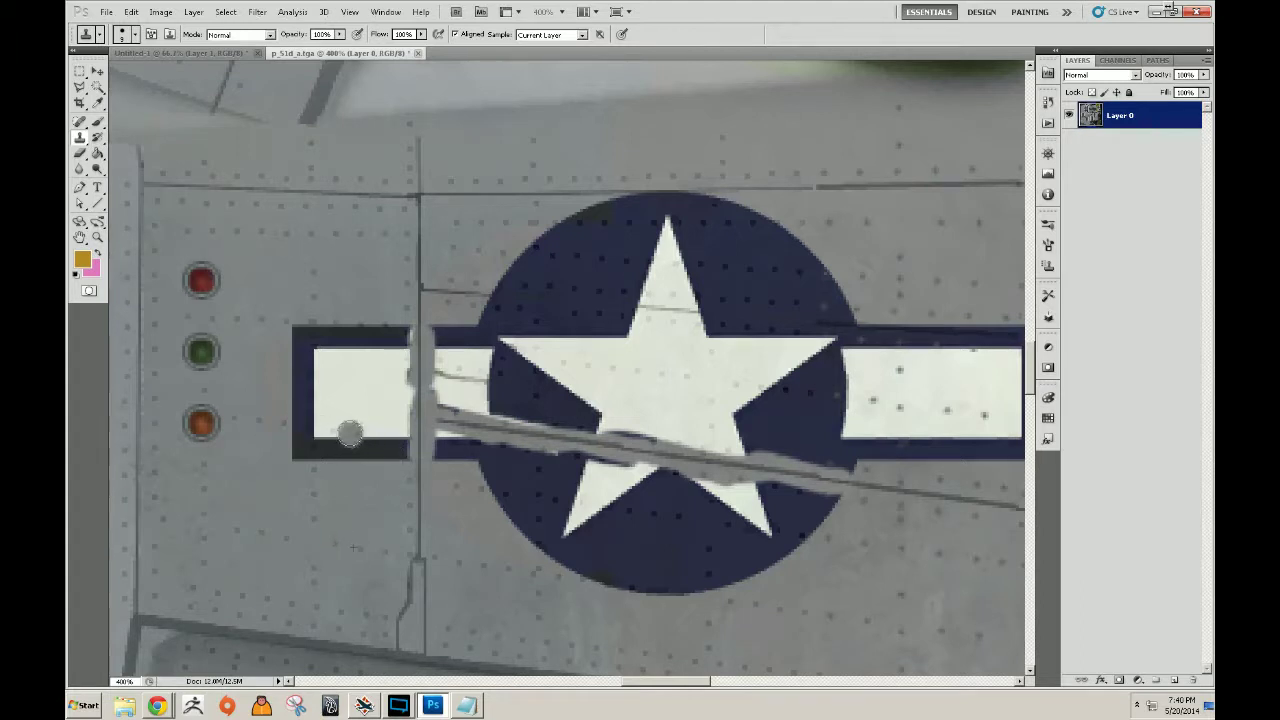
pyautogui.moveTo(349, 431)
pyautogui.mouseDown()
pyautogui.moveTo(412, 443)
pyautogui.moveTo(292, 433)
pyautogui.moveTo(306, 457)
pyautogui.moveTo(355, 450)
pyautogui.mouseUp()
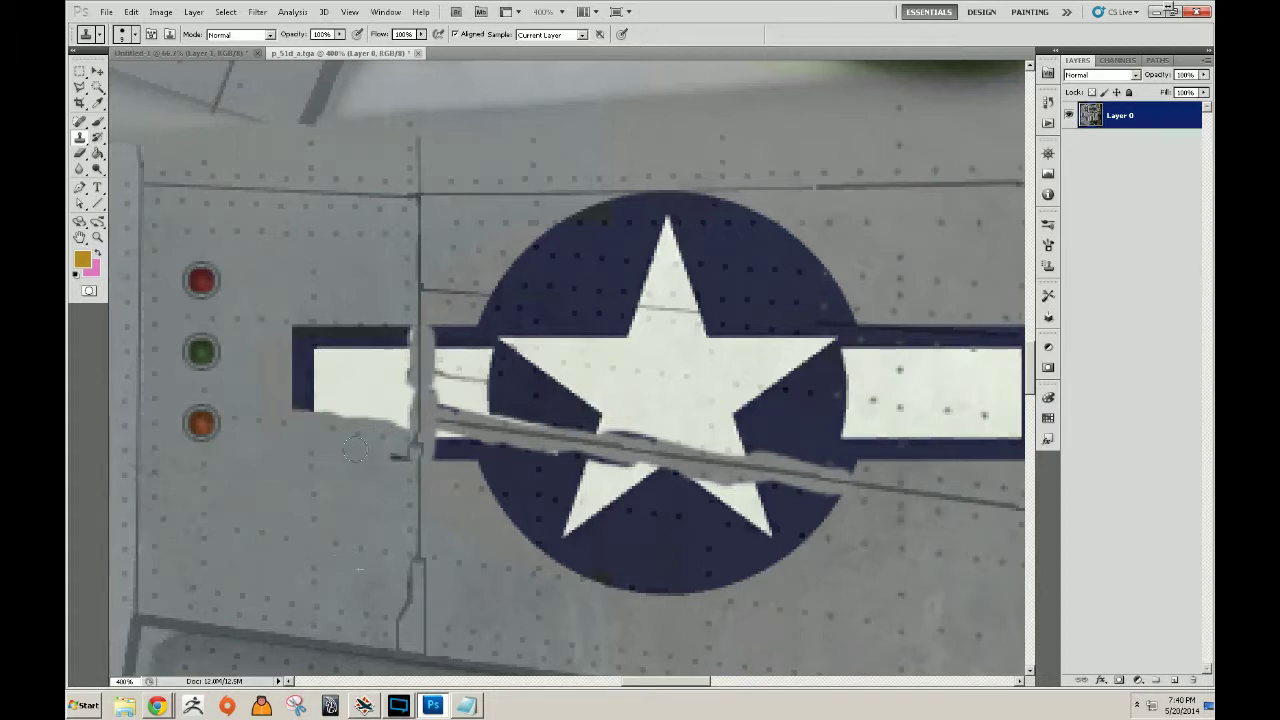
pyautogui.keyDown('alt'); pyautogui.click(414, 469); pyautogui.keyUp('alt')
pyautogui.moveTo(410, 550); pyautogui.dragTo(431, 577)
pyautogui.hotkey('ctrl', 'z')
pyautogui.click(418, 449)
pyautogui.click(417, 454)
# Clone clean metal over the rest of the inner bar end between the coloured lights and the vertical panel line.
pyautogui.moveTo(256, 326)
pyautogui.mouseDown()
pyautogui.moveTo(306, 326)
pyautogui.moveTo(307, 400)
pyautogui.mouseUp()
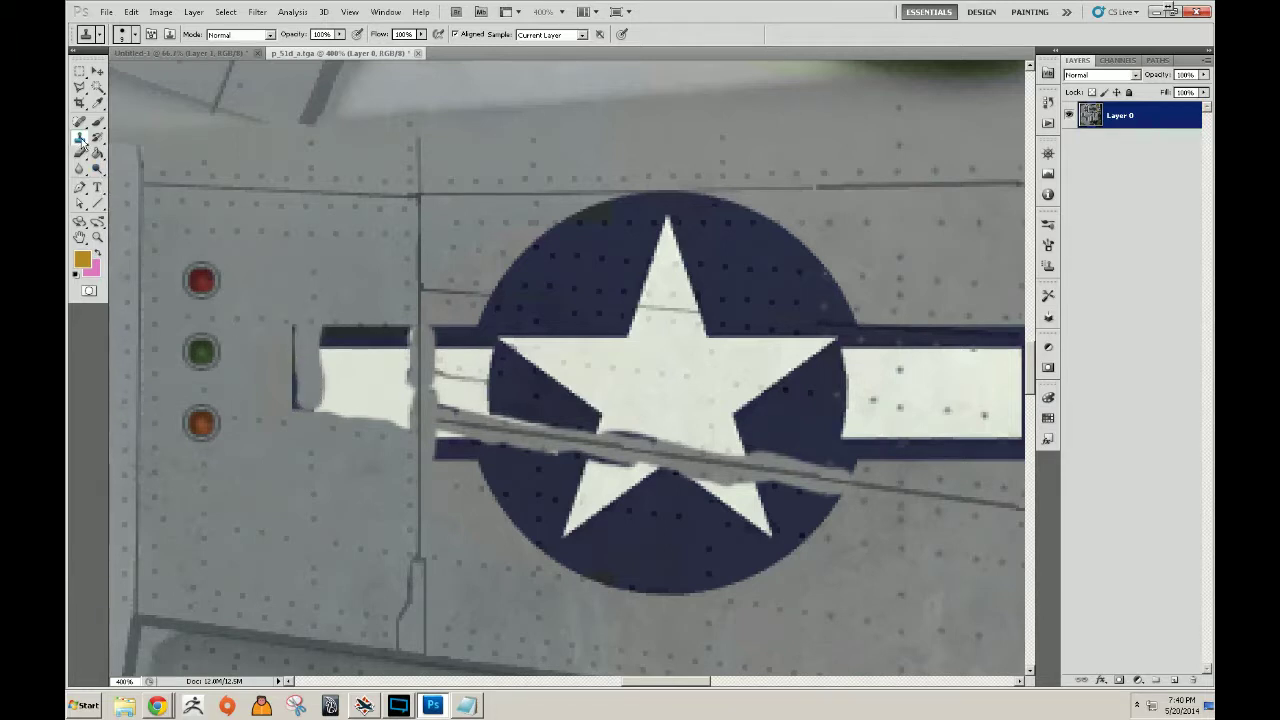
pyautogui.moveTo(281, 322)
pyautogui.mouseDown()
pyautogui.moveTo(299, 349)
pyautogui.moveTo(296, 333)
pyautogui.moveTo(295, 390)
pyautogui.mouseUp()
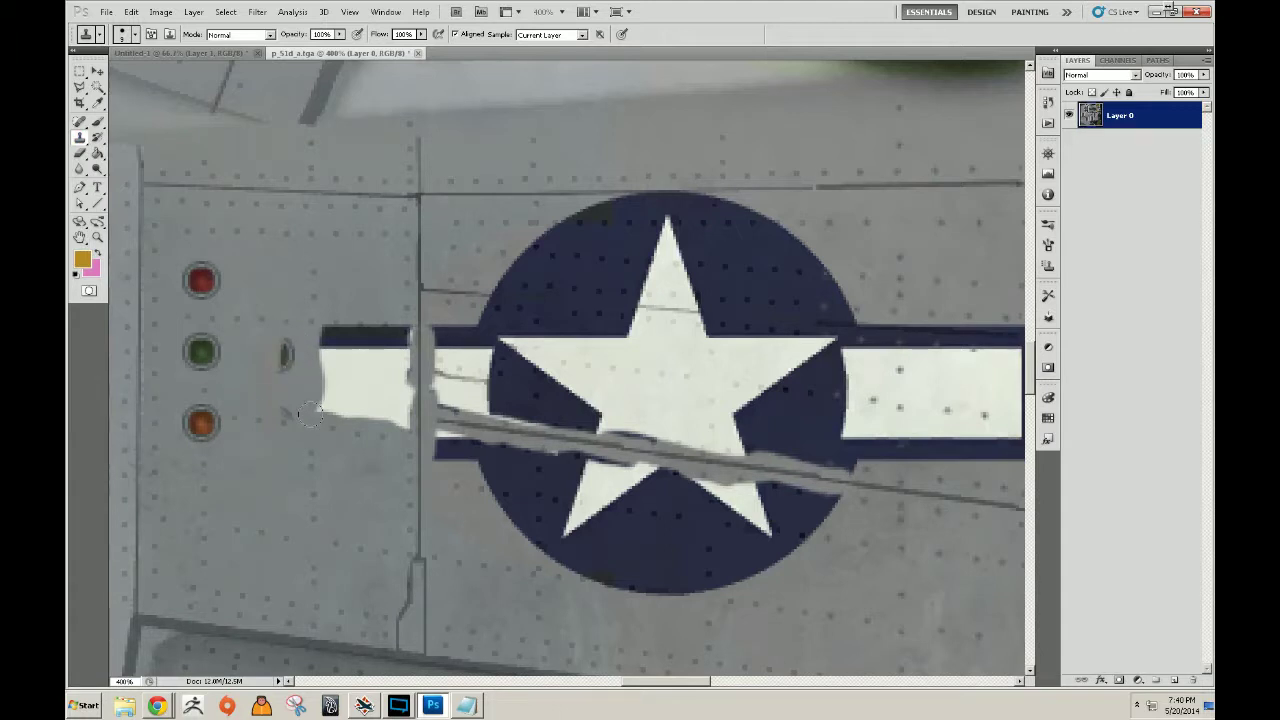
pyautogui.moveTo(286, 401); pyautogui.dragTo(286, 346)
pyautogui.moveTo(331, 350)
pyautogui.mouseDown()
pyautogui.moveTo(341, 338)
pyautogui.moveTo(315, 392)
pyautogui.mouseUp()
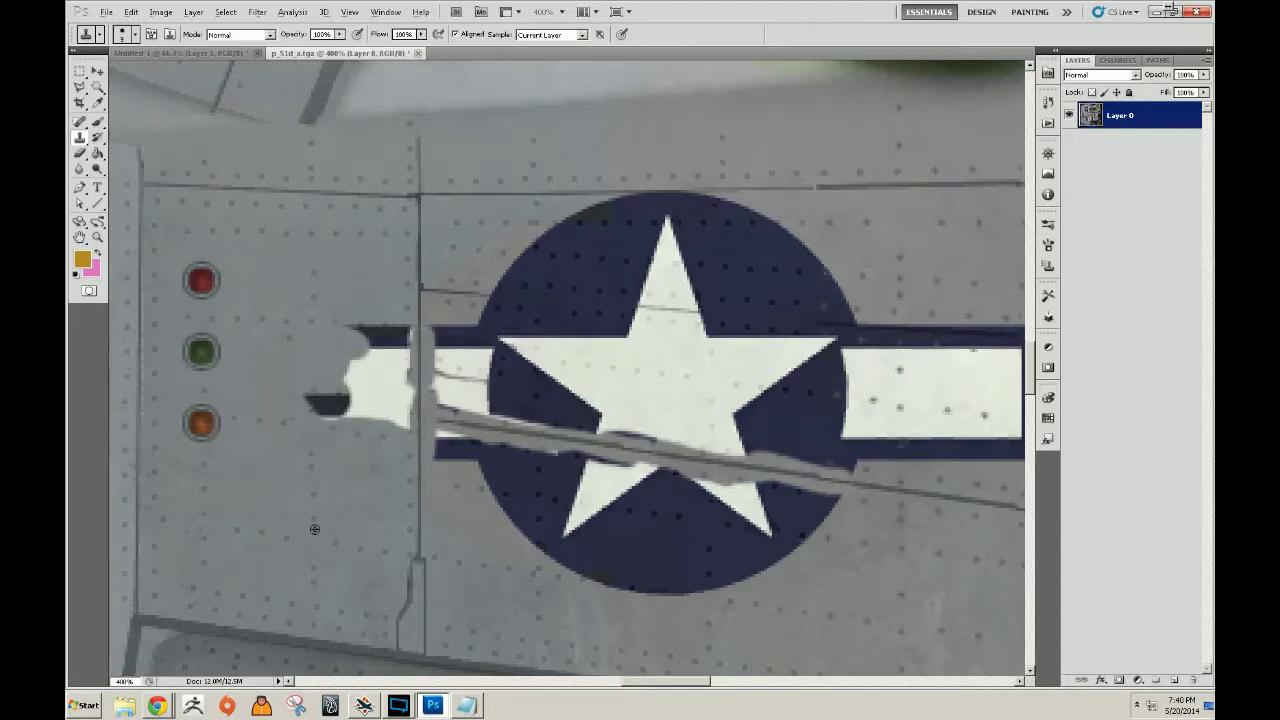
pyautogui.moveTo(335, 410)
pyautogui.mouseDown()
pyautogui.moveTo(363, 388)
pyautogui.moveTo(352, 363)
pyautogui.moveTo(348, 392)
pyautogui.moveTo(333, 350)
pyautogui.moveTo(316, 345)
pyautogui.moveTo(332, 371)
pyautogui.moveTo(365, 336)
pyautogui.moveTo(401, 336)
pyautogui.moveTo(406, 357)
pyautogui.moveTo(407, 333)
pyautogui.moveTo(403, 415)
pyautogui.moveTo(386, 417)
pyautogui.moveTo(366, 408)
pyautogui.moveTo(377, 358)
pyautogui.moveTo(415, 352)
pyautogui.mouseUp()
pyautogui.keyDown('alt'); pyautogui.click(418, 484); pyautogui.keyUp('alt')
# Clone Stamp away the part of the circle and star below the diagonal panel line, including the leftover blue slivers.
pyautogui.moveTo(474, 468); pyautogui.dragTo(254, 354)
pyautogui.moveTo(415, 427); pyautogui.dragTo(389, 421)
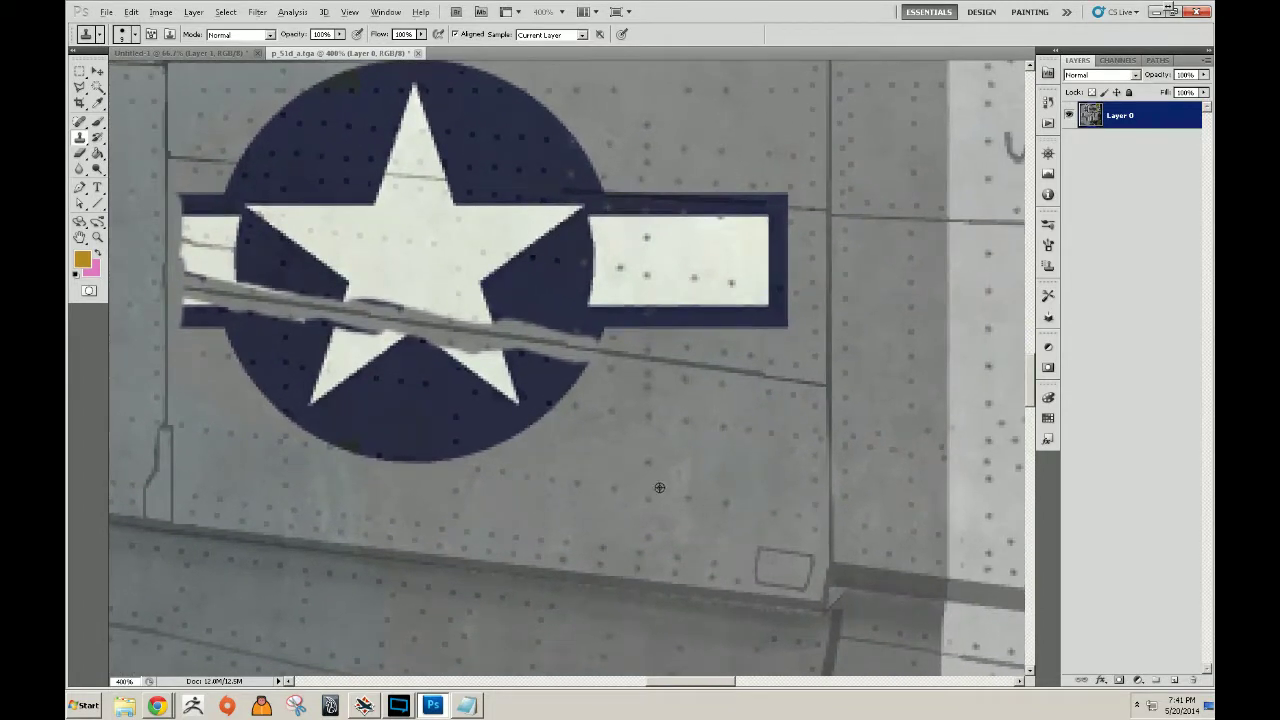
pyautogui.moveTo(452, 462)
pyautogui.mouseDown()
pyautogui.moveTo(448, 390)
pyautogui.moveTo(467, 410)
pyautogui.moveTo(496, 368)
pyautogui.moveTo(456, 354)
pyautogui.moveTo(577, 367)
pyautogui.moveTo(571, 393)
pyautogui.moveTo(527, 406)
pyautogui.moveTo(530, 381)
pyautogui.moveTo(506, 421)
pyautogui.mouseUp()
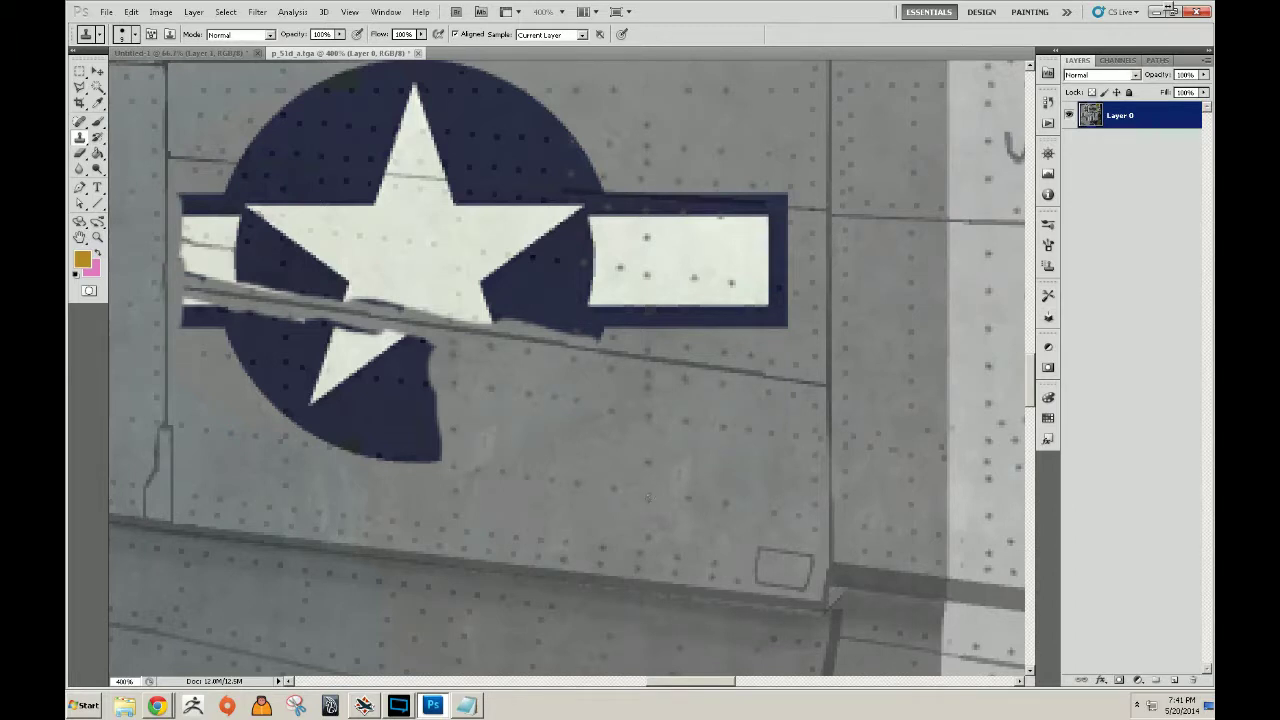
pyautogui.moveTo(285, 418)
pyautogui.mouseDown()
pyautogui.moveTo(289, 326)
pyautogui.moveTo(445, 353)
pyautogui.moveTo(363, 366)
pyautogui.moveTo(383, 394)
pyautogui.moveTo(325, 392)
pyautogui.moveTo(387, 383)
pyautogui.moveTo(421, 407)
pyautogui.moveTo(336, 451)
pyautogui.moveTo(412, 458)
pyautogui.mouseUp()
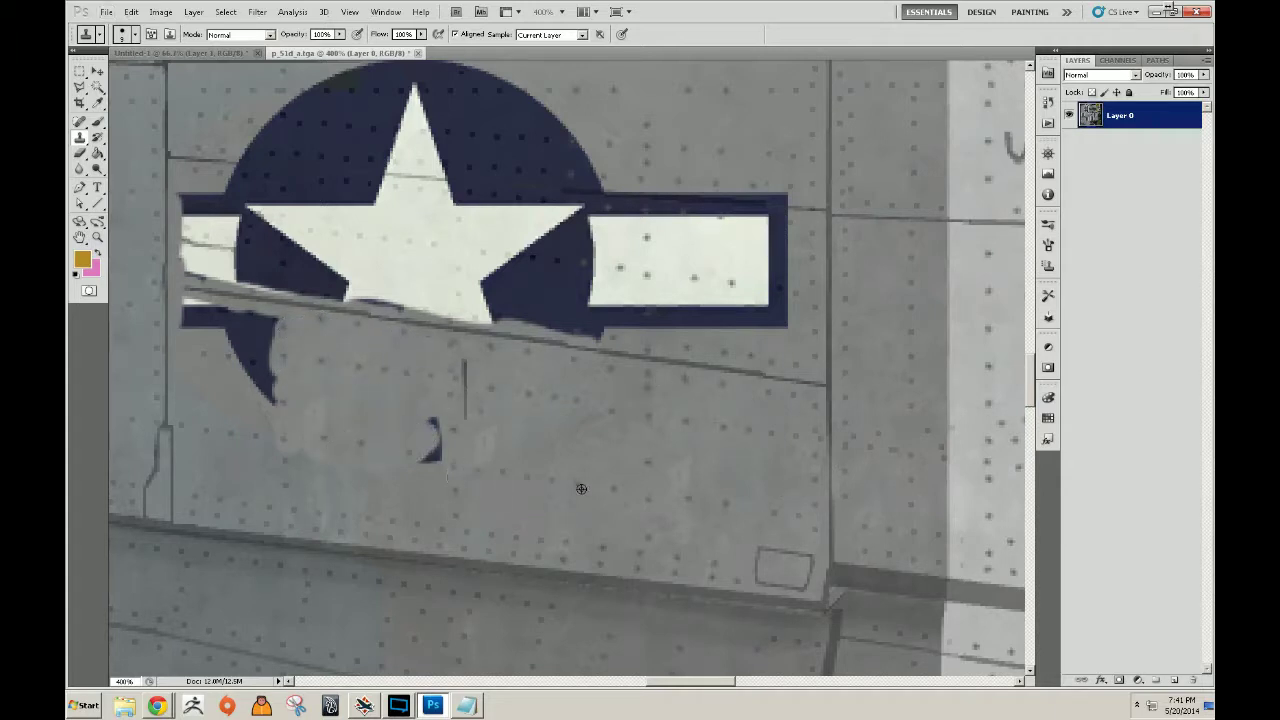
pyautogui.moveTo(450, 462)
pyautogui.mouseDown()
pyautogui.moveTo(398, 448)
pyautogui.moveTo(447, 422)
pyautogui.mouseUp()
pyautogui.moveTo(262, 375)
pyautogui.mouseDown()
pyautogui.moveTo(265, 395)
pyautogui.moveTo(265, 338)
pyautogui.moveTo(220, 325)
pyautogui.moveTo(255, 315)
pyautogui.moveTo(195, 315)
pyautogui.moveTo(197, 338)
pyautogui.moveTo(241, 352)
pyautogui.mouseUp()
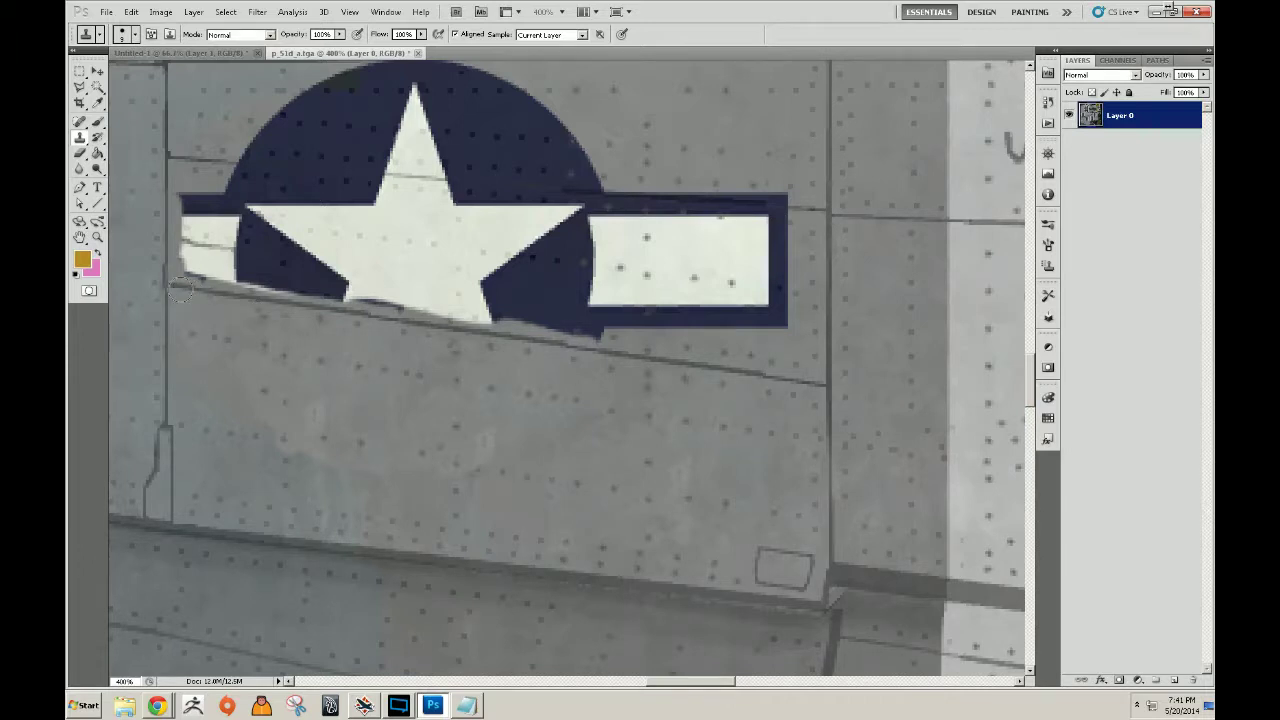
# Clone clean panel texture over the top of the star and the upper outer part of the circle.
pyautogui.moveTo(396, 373); pyautogui.dragTo(400, 411)
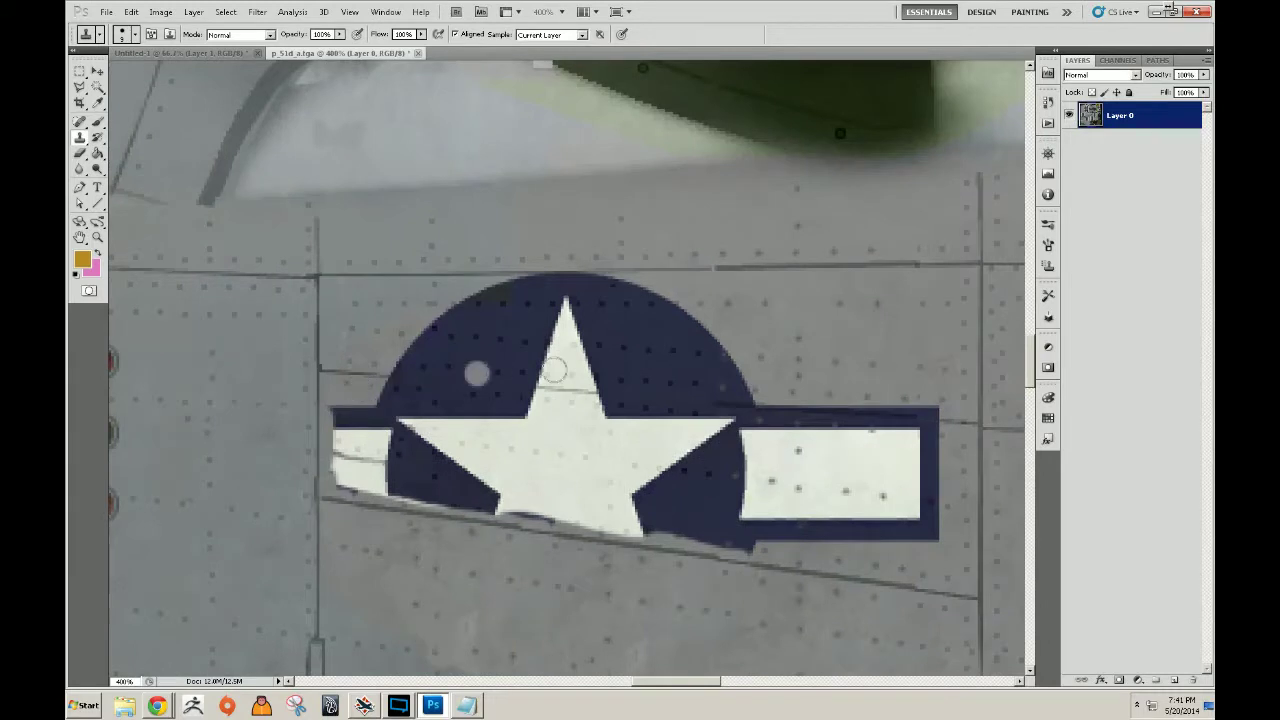
pyautogui.moveTo(560, 448); pyautogui.dragTo(366, 410)
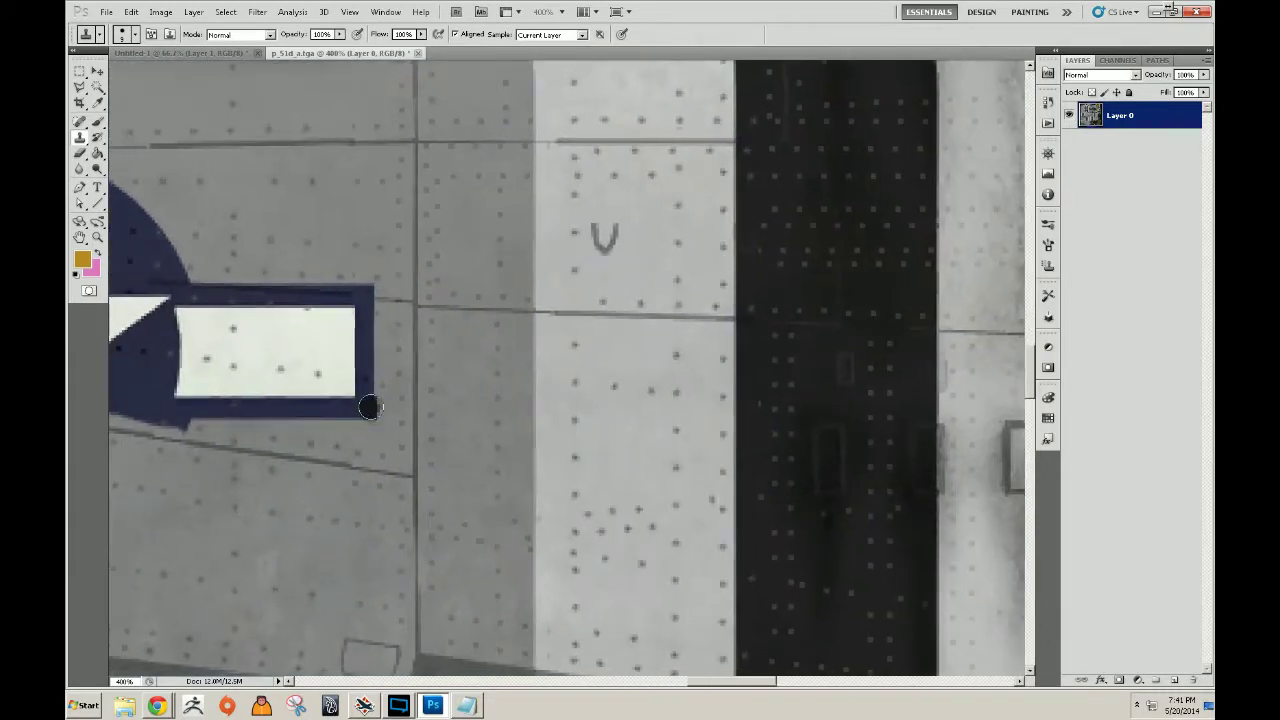
pyautogui.moveTo(287, 396)
pyautogui.mouseDown()
pyautogui.moveTo(637, 474)
pyautogui.moveTo(741, 461)
pyautogui.mouseUp()
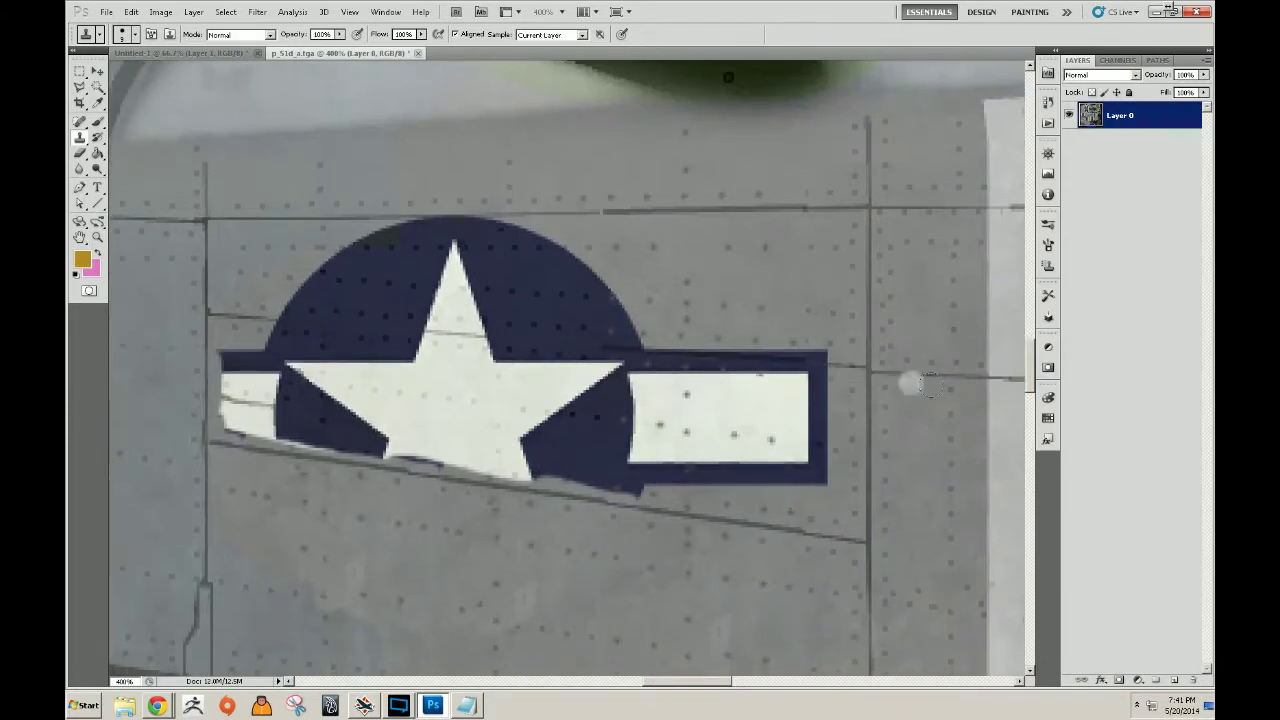
pyautogui.moveTo(820, 366); pyautogui.dragTo(771, 371)
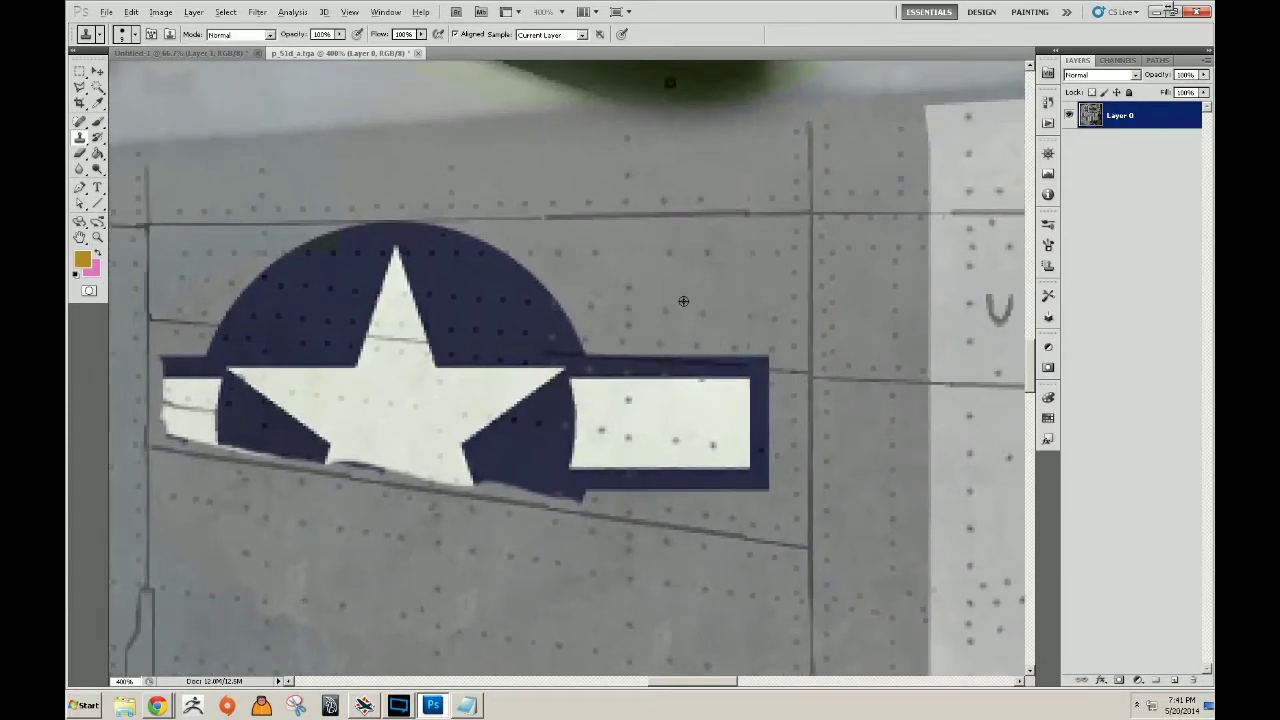
pyautogui.moveTo(602, 306)
pyautogui.mouseDown()
pyautogui.moveTo(363, 289)
pyautogui.moveTo(453, 289)
pyautogui.moveTo(397, 248)
pyautogui.moveTo(409, 267)
pyautogui.moveTo(493, 258)
pyautogui.moveTo(525, 273)
pyautogui.moveTo(469, 247)
pyautogui.moveTo(380, 235)
pyautogui.moveTo(467, 239)
pyautogui.mouseUp()
pyautogui.moveTo(370, 237)
pyautogui.mouseDown()
pyautogui.moveTo(335, 242)
pyautogui.moveTo(370, 276)
pyautogui.mouseUp()
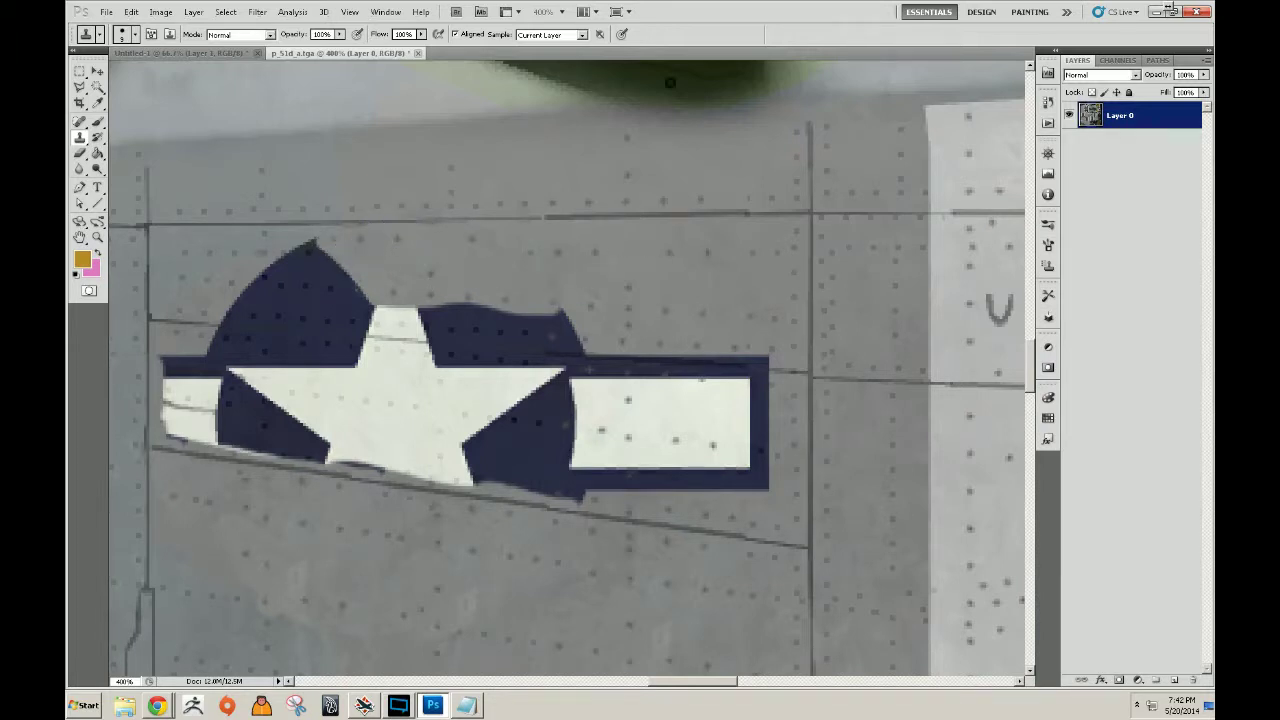
pyautogui.moveTo(558, 306)
pyautogui.mouseDown()
pyautogui.moveTo(526, 320)
pyautogui.moveTo(345, 311)
pyautogui.moveTo(422, 326)
pyautogui.moveTo(439, 343)
pyautogui.moveTo(560, 352)
pyautogui.mouseUp()
pyautogui.moveTo(654, 407); pyautogui.dragTo(677, 410)
pyautogui.moveTo(748, 358); pyautogui.dragTo(628, 358)
pyautogui.hotkey('ctrl', 'z')
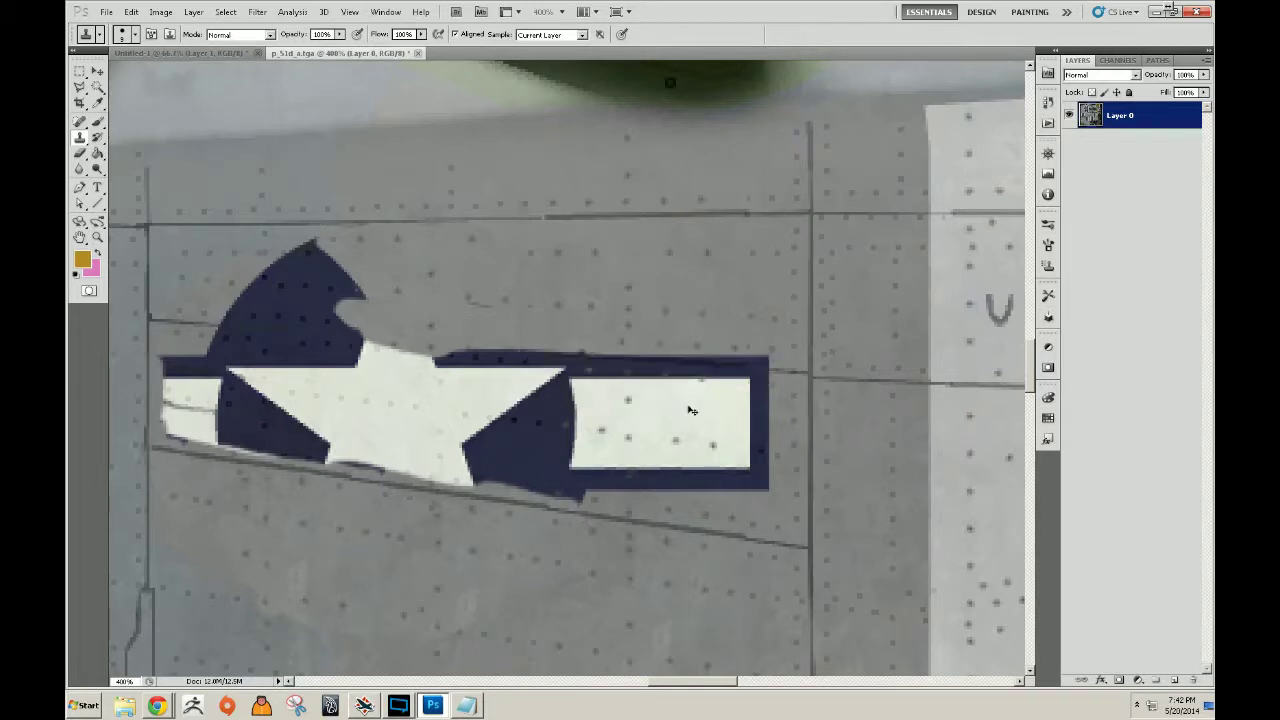
# Select a rectangular area of the clean panel on the opposite wing, spanning both diagonal panel lines.
pyautogui.moveTo(571, 585); pyautogui.dragTo(586, 290)
pyautogui.moveTo(272, 443); pyautogui.dragTo(952, 528)
pyautogui.press('z')
pyautogui.keyDown('alt'); pyautogui.click(534, 357); pyautogui.keyUp('alt')
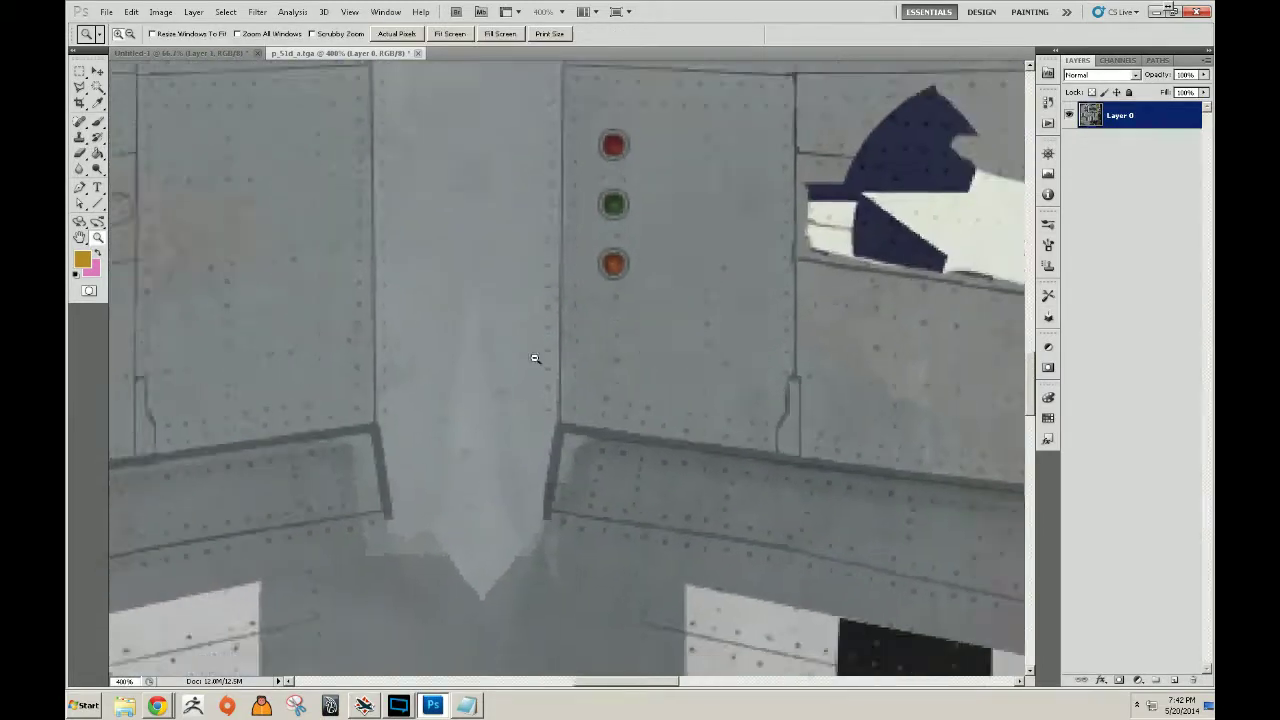
pyautogui.keyDown('alt'); pyautogui.click(541, 365); pyautogui.keyUp('alt')
pyautogui.keyDown('alt'); pyautogui.click(541, 365); pyautogui.keyUp('alt')
pyautogui.click(326, 320)
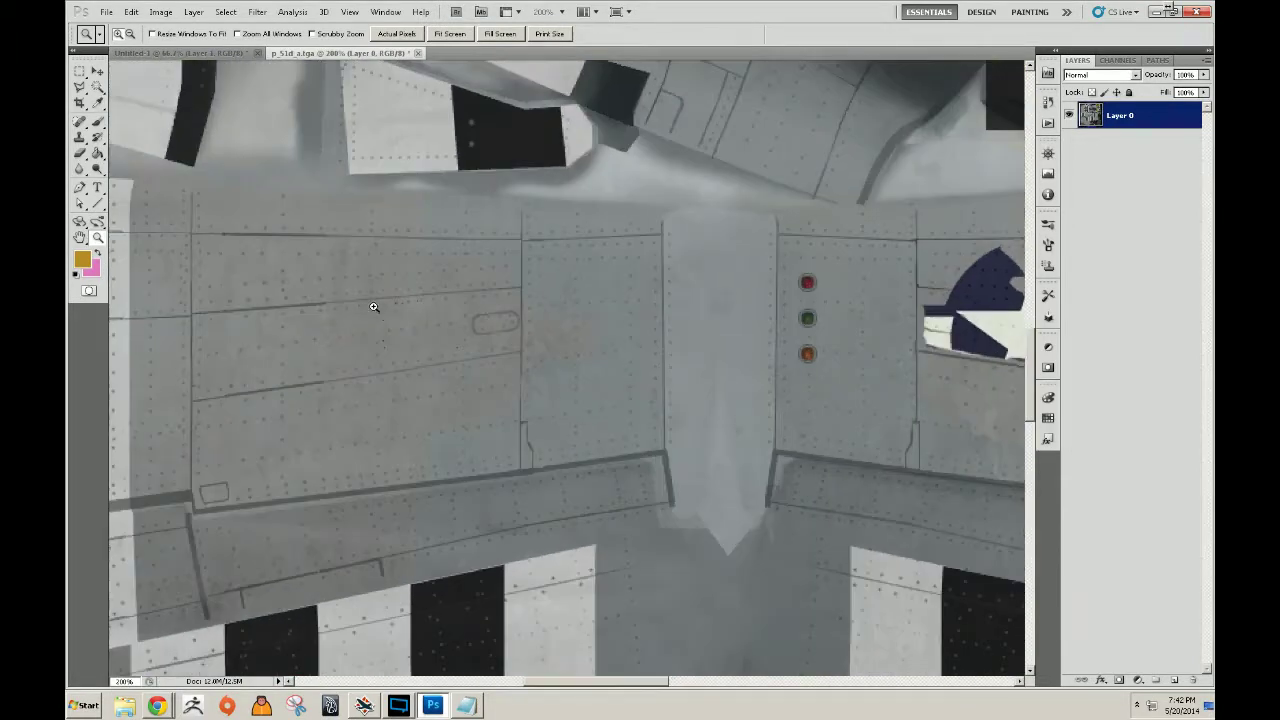
pyautogui.click(79, 72)
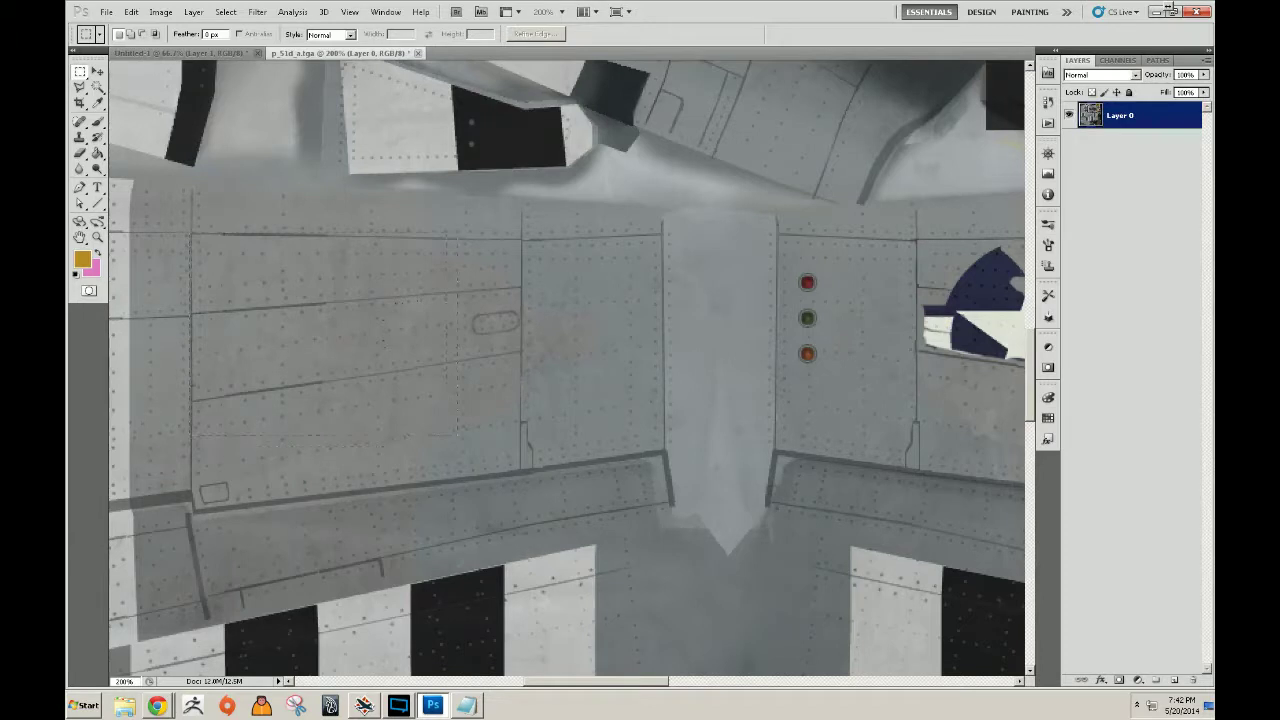
pyautogui.press('v')
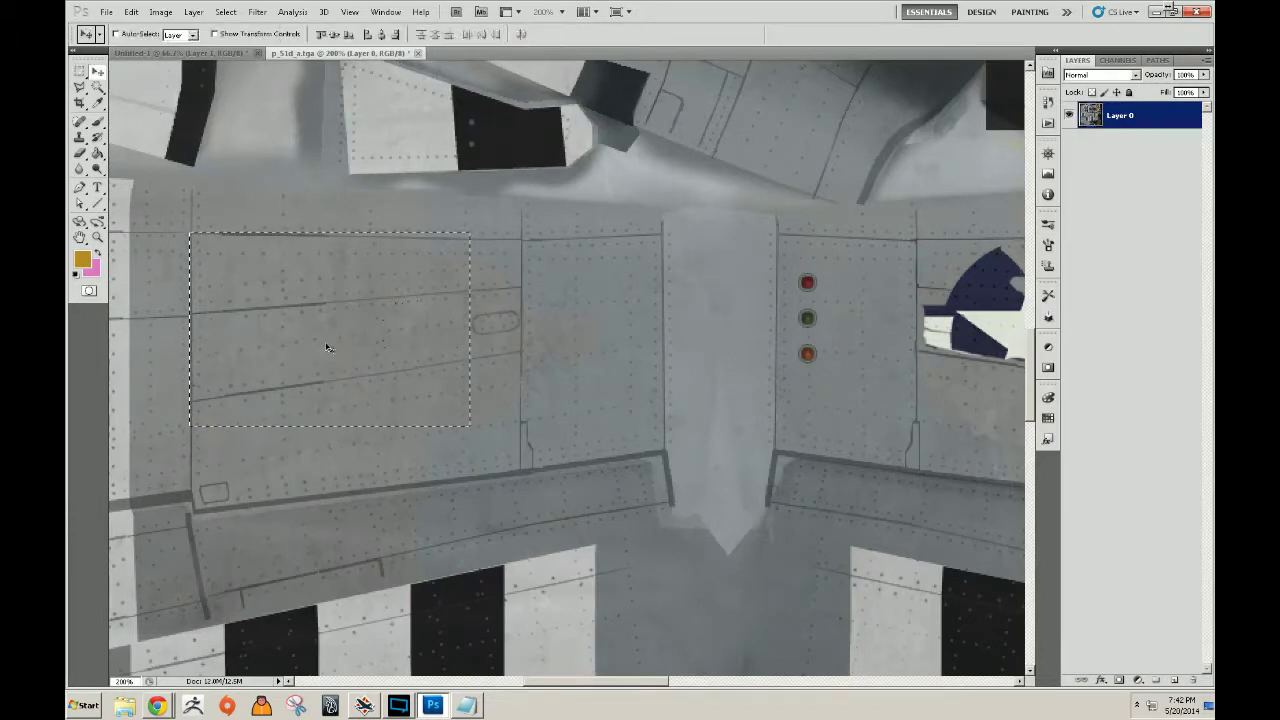
pyautogui.moveTo(333, 340); pyautogui.dragTo(625, 333)
pyautogui.hotkey('ctrl', 'z')
pyautogui.press('Delete')
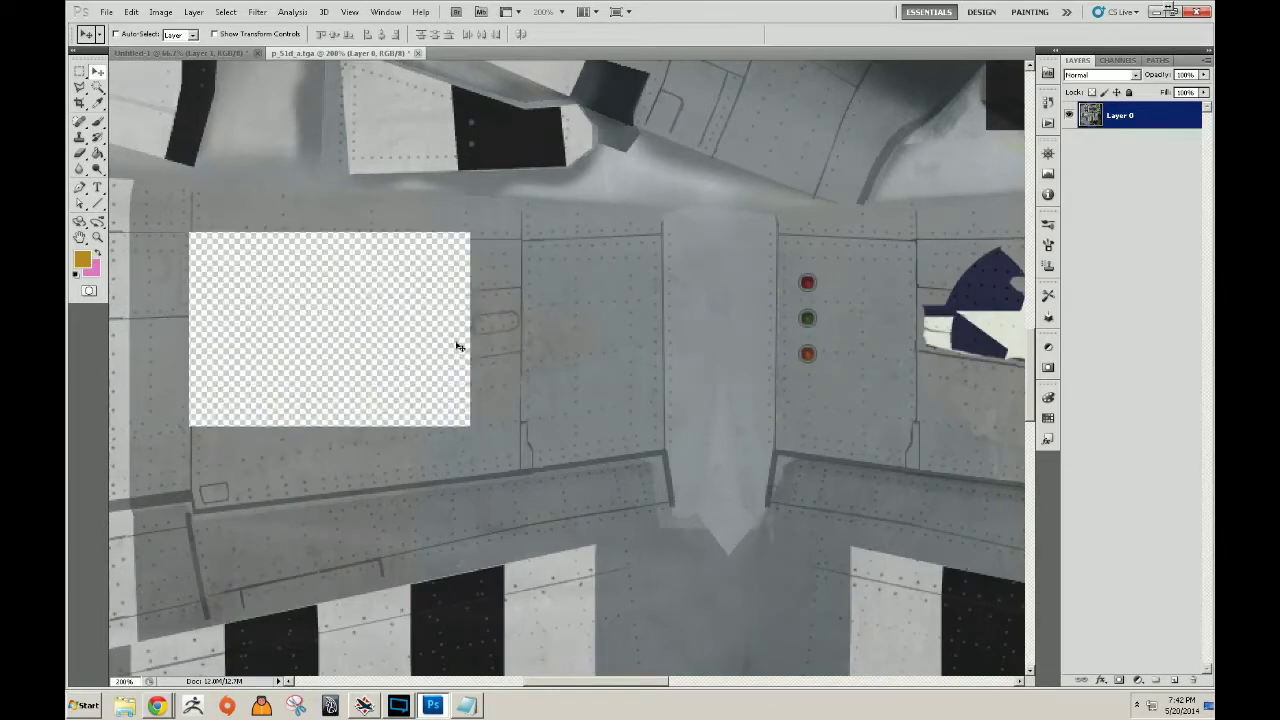
pyautogui.hotkey('ctrl', 'z')
# Copy the selected panel area to a new layer, move it over the remaining star insignia and flip it horizontally.
pyautogui.hotkey('ctrl', 'j')
pyautogui.moveTo(396, 332); pyautogui.dragTo(717, 360)
pyautogui.hotkey('ctrl', 't')
pyautogui.rightClick(715, 350)
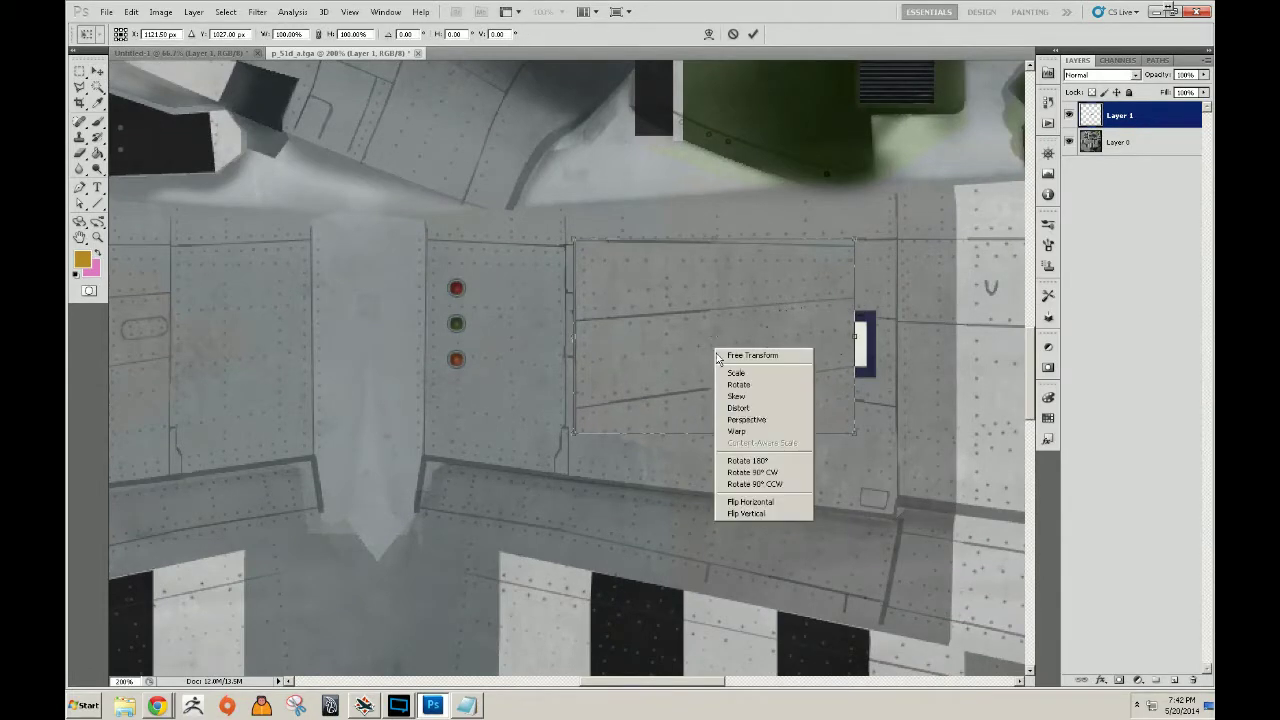
pyautogui.click(752, 502)
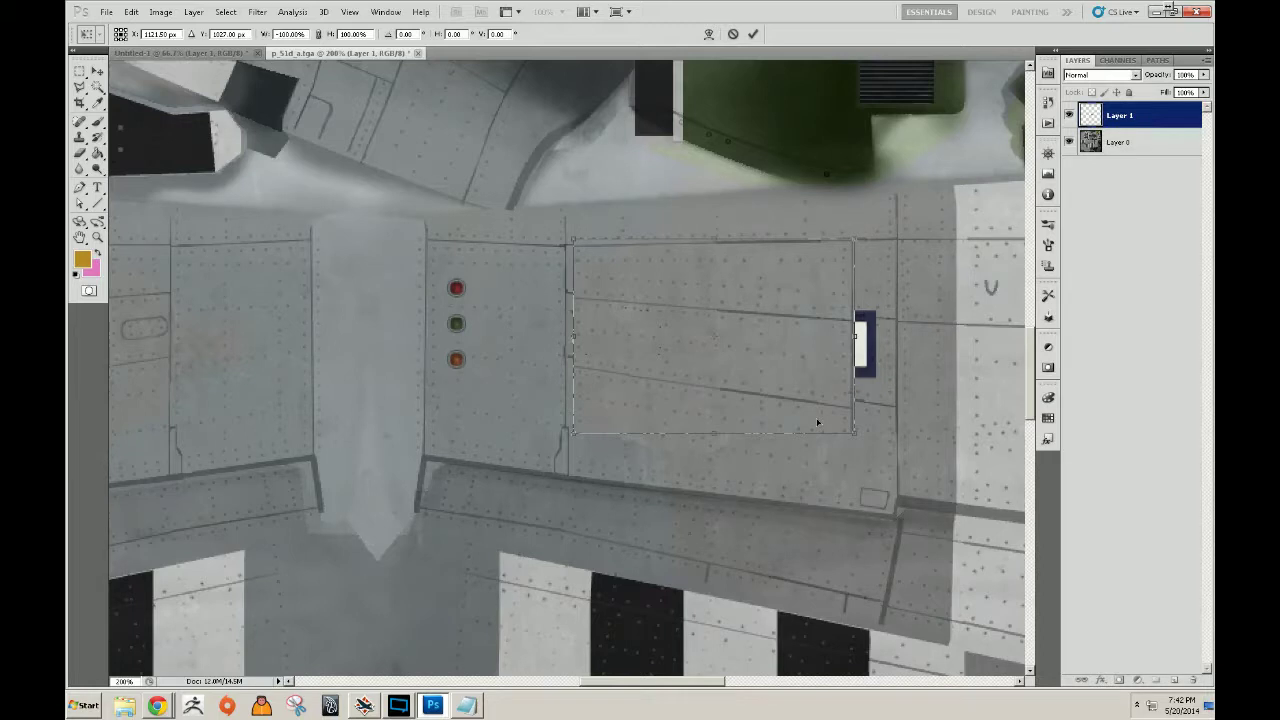
# Align the flipped panel patch with the wing's outer vertical panel line and commit the transform.
pyautogui.moveTo(785, 378); pyautogui.dragTo(807, 369)
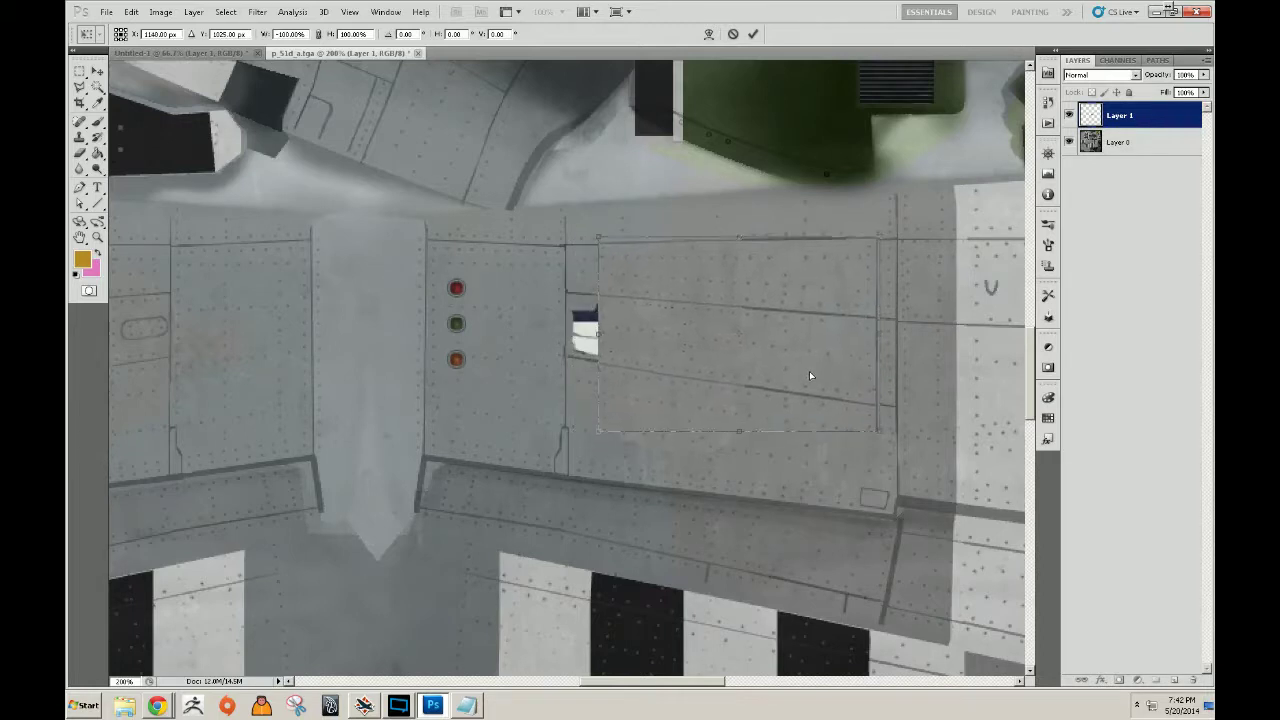
pyautogui.moveTo(809, 367); pyautogui.dragTo(829, 371)
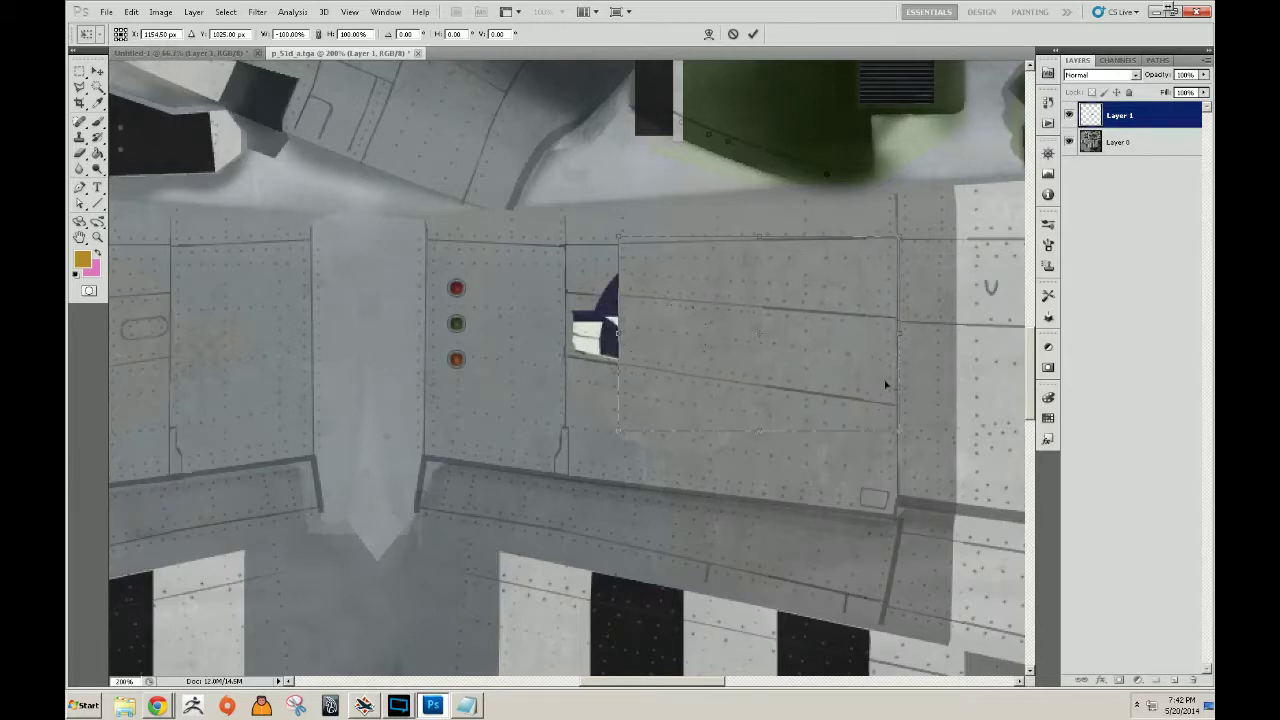
pyautogui.scroll(5, 930, 406)
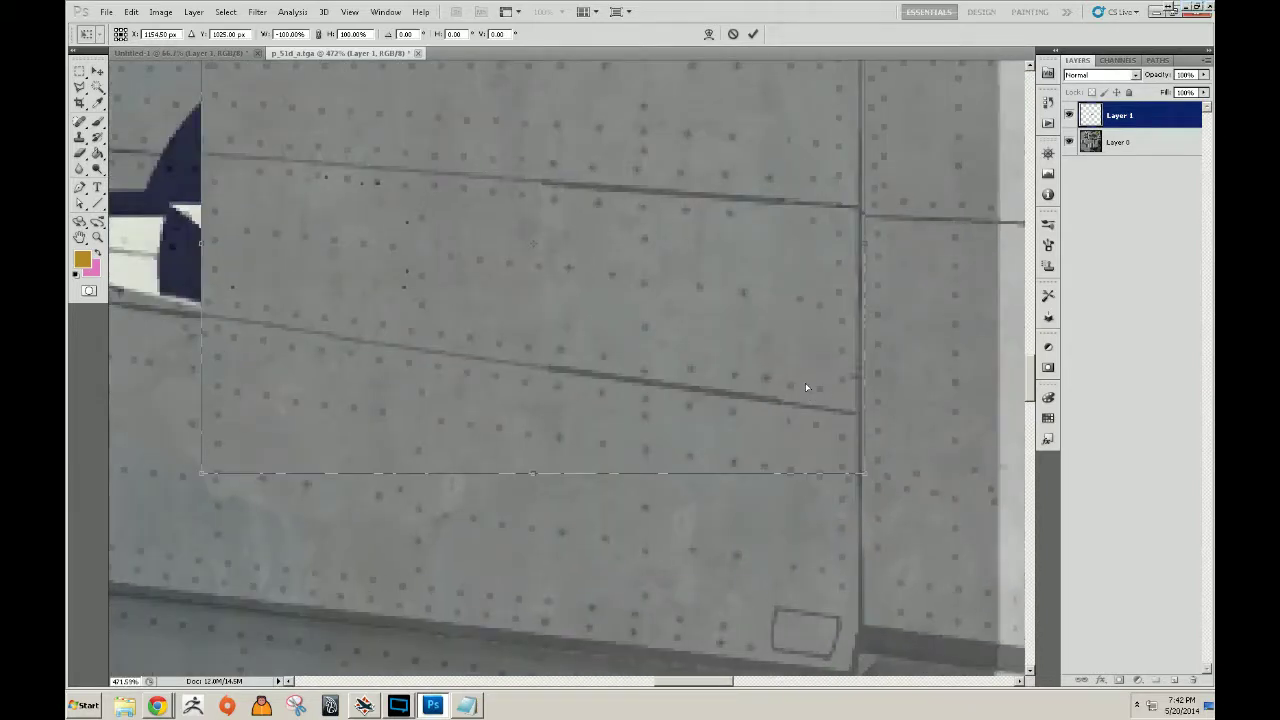
pyautogui.moveTo(644, 335); pyautogui.dragTo(840, 403)
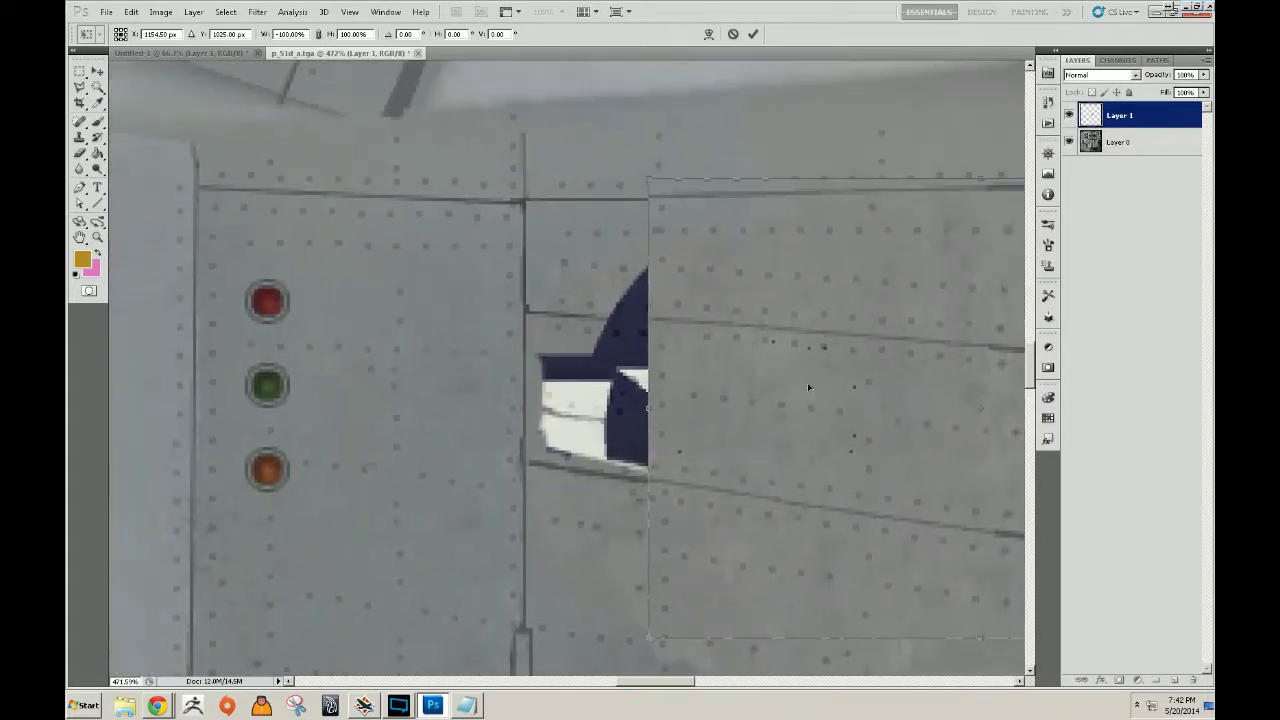
pyautogui.press('Return')
# Clone Stamp clean panel texture over the leftover star insignia beside the inner vertical panel line.
pyautogui.moveTo(726, 462); pyautogui.dragTo(594, 423)
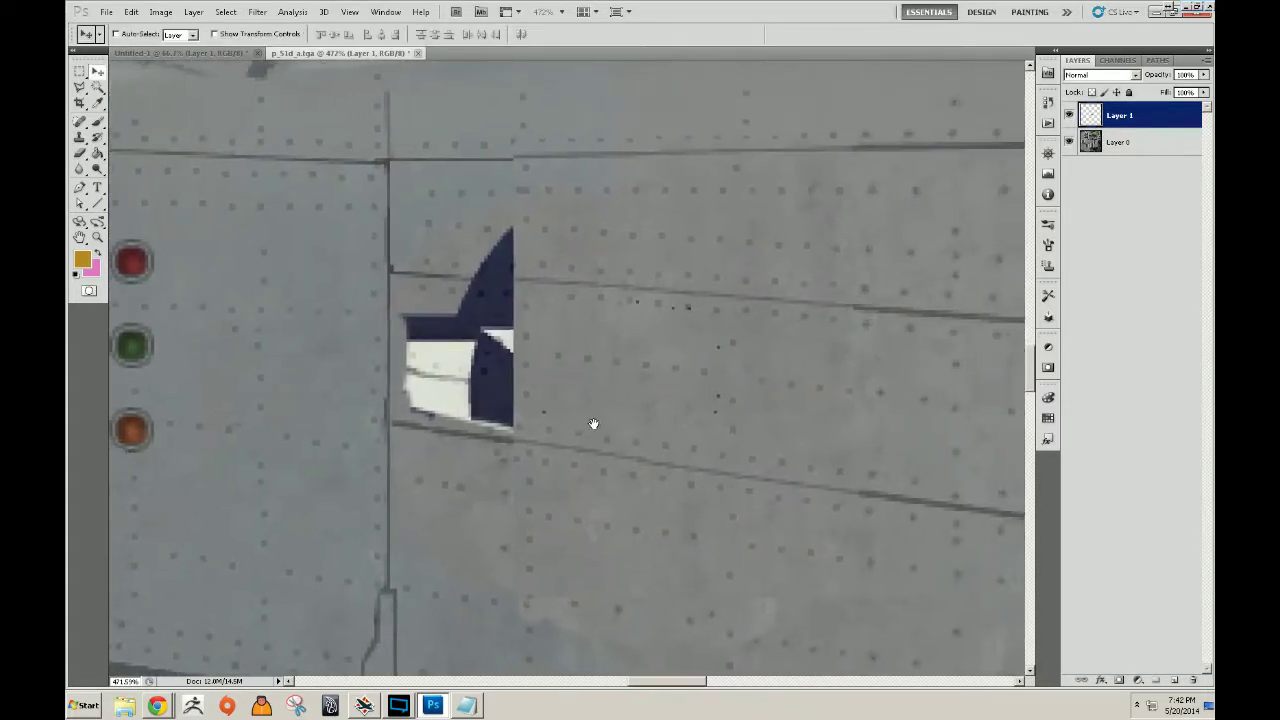
pyautogui.press('s')
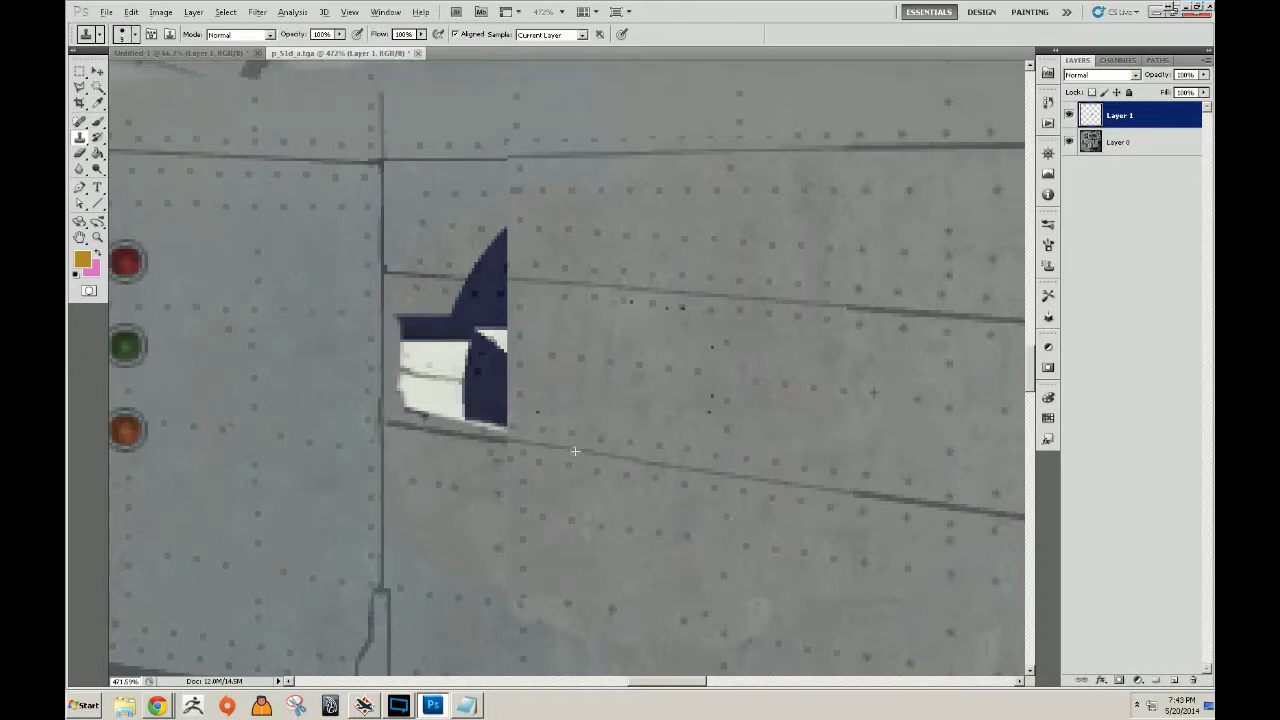
pyautogui.moveTo(412, 424)
pyautogui.mouseDown()
pyautogui.moveTo(404, 326)
pyautogui.moveTo(482, 327)
pyautogui.moveTo(475, 356)
pyautogui.moveTo(488, 372)
pyautogui.moveTo(457, 401)
pyautogui.moveTo(430, 399)
pyautogui.moveTo(465, 418)
pyautogui.moveTo(526, 409)
pyautogui.moveTo(503, 369)
pyautogui.moveTo(522, 399)
pyautogui.moveTo(491, 378)
pyautogui.moveTo(507, 394)
pyautogui.moveTo(496, 283)
pyautogui.moveTo(460, 298)
pyautogui.mouseUp()
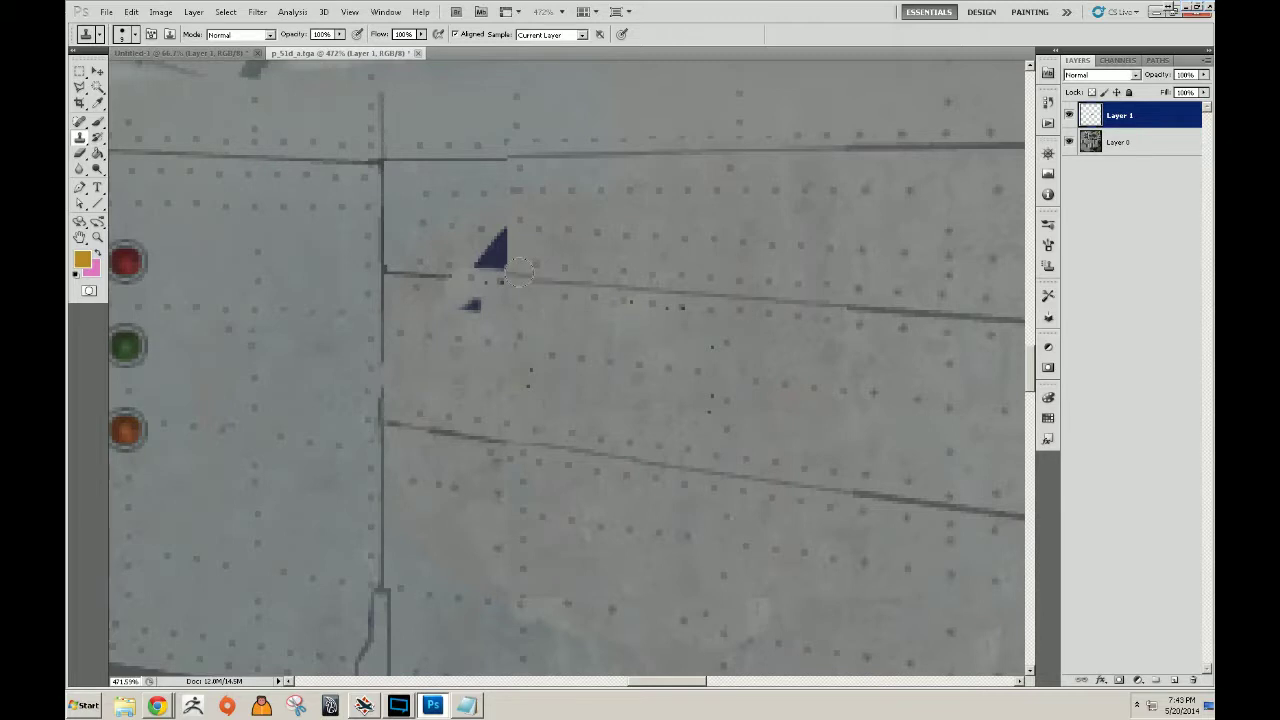
pyautogui.moveTo(455, 283); pyautogui.dragTo(498, 240)
pyautogui.click(474, 304)
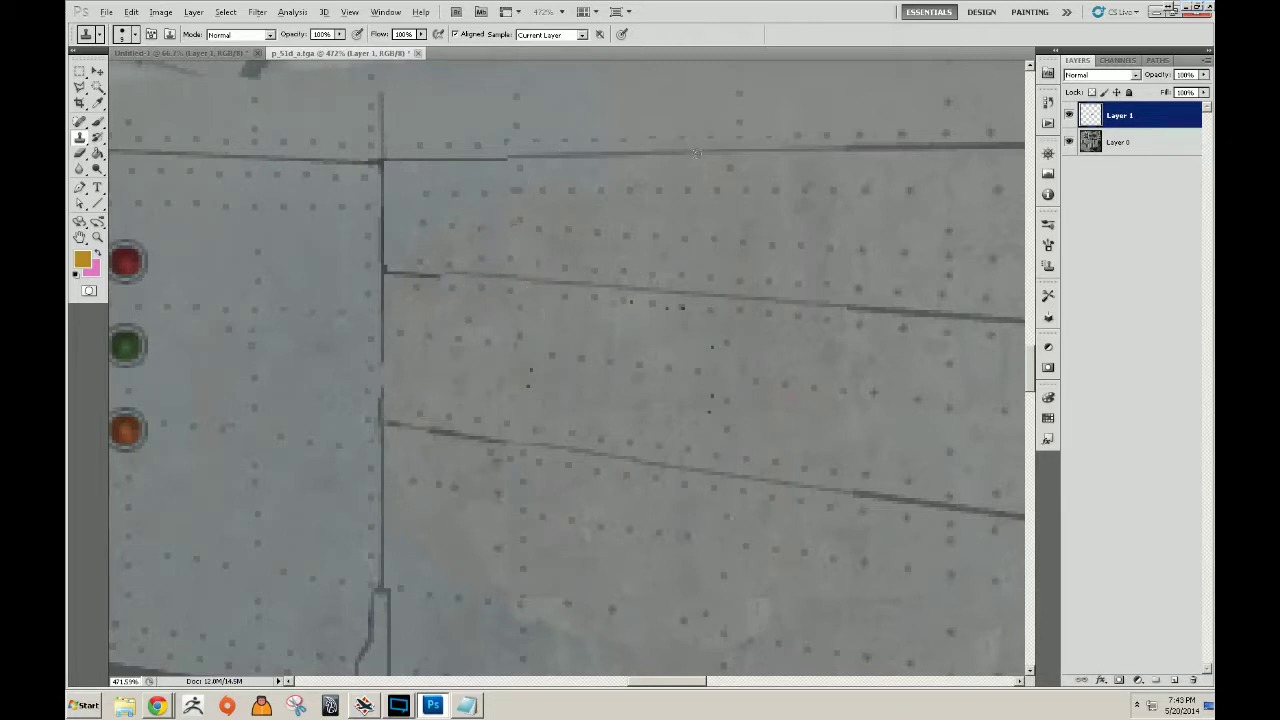
# Clone over the seam in the patch's upper panel line and the stray dark dots in the middle of the panel.
pyautogui.moveTo(508, 160); pyautogui.dragTo(447, 158)
pyautogui.moveTo(656, 277); pyautogui.dragTo(621, 279)
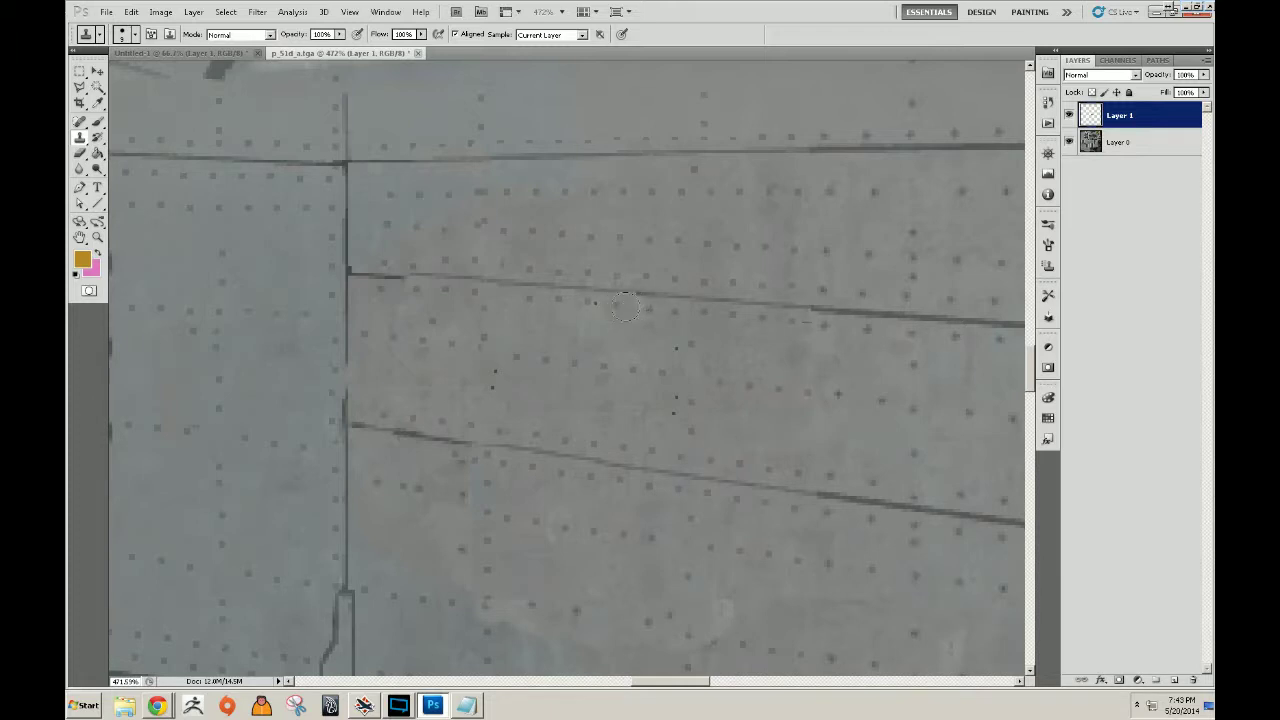
pyautogui.click(672, 400)
pyautogui.moveTo(632, 372); pyautogui.dragTo(442, 323)
# Inspect both cleaned wings and the fuselage for markings and stains that still need removing.
pyautogui.press('z')
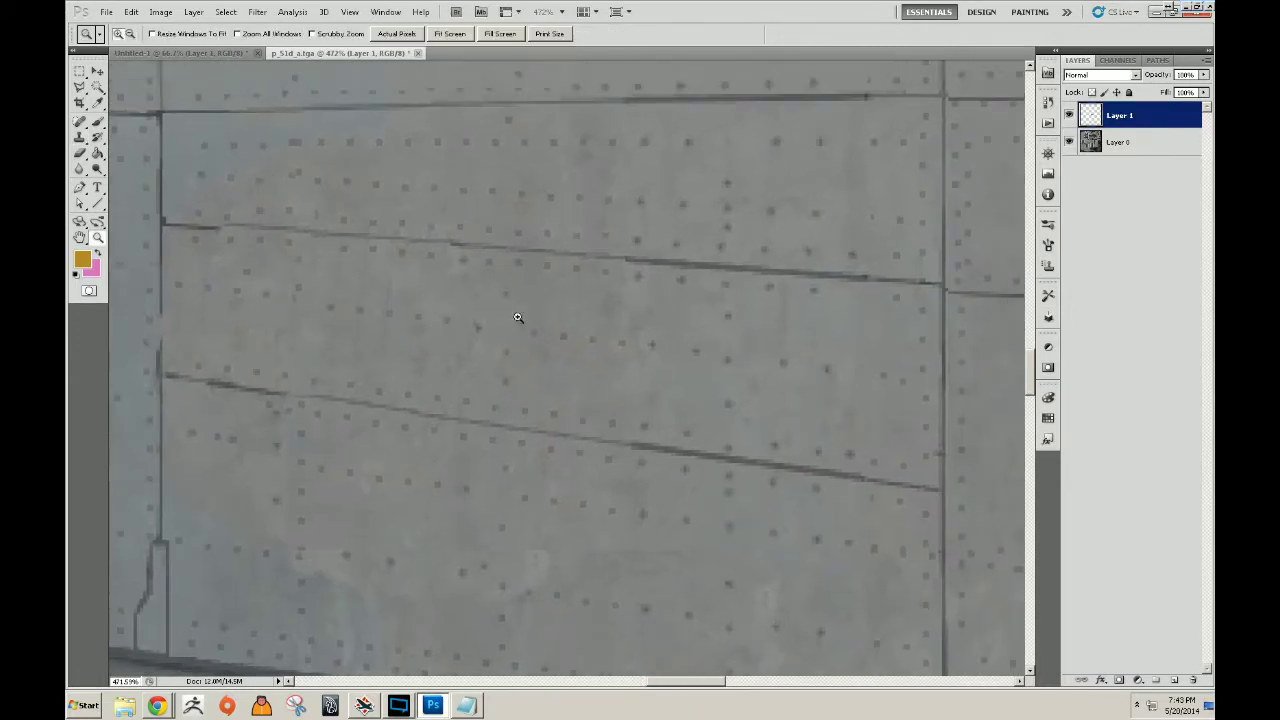
pyautogui.keyDown('alt'); pyautogui.click(529, 314); pyautogui.keyUp('alt')
pyautogui.click(523, 309)
pyautogui.keyDown('alt'); pyautogui.click(548, 323); pyautogui.keyUp('alt')
pyautogui.keyDown('alt'); pyautogui.click(367, 334); pyautogui.keyUp('alt')
pyautogui.keyDown('alt'); pyautogui.click(364, 332); pyautogui.keyUp('alt')
pyautogui.moveTo(364, 332); pyautogui.dragTo(580, 370)
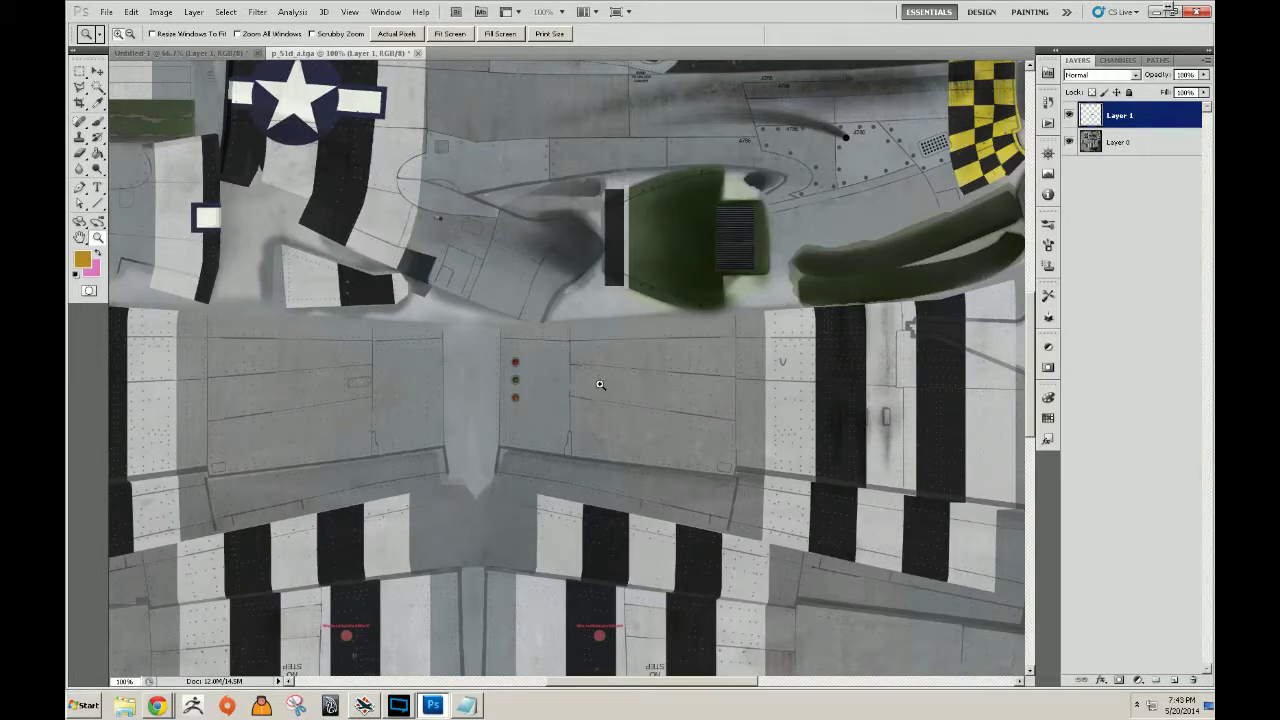
pyautogui.moveTo(746, 410); pyautogui.dragTo(621, 280)
pyautogui.moveTo(422, 239); pyautogui.dragTo(623, 400)
pyautogui.moveTo(497, 284); pyautogui.dragTo(610, 522)
pyautogui.moveTo(757, 426); pyautogui.dragTo(474, 447)
pyautogui.moveTo(600, 268); pyautogui.dragTo(673, 432)
pyautogui.doubleClick(673, 432)
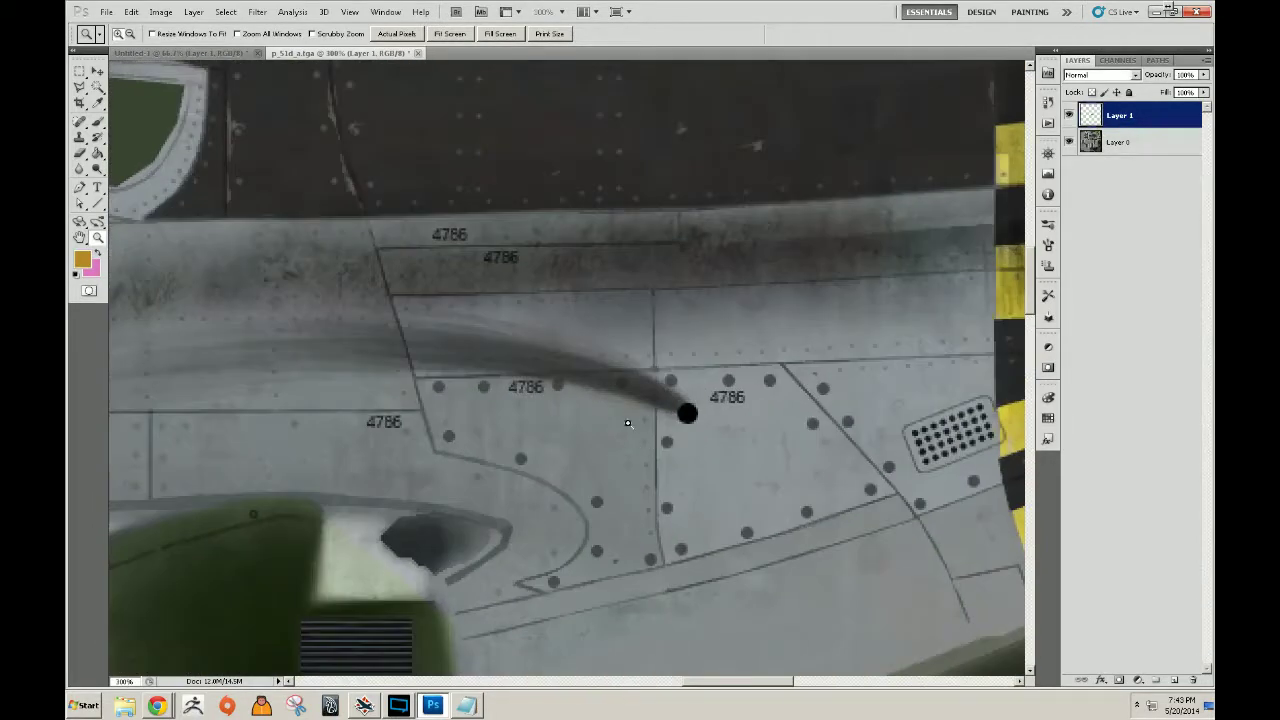
# Merge Layer 1 down into Layer 0.
pyautogui.click(628, 424)
pyautogui.press('s')
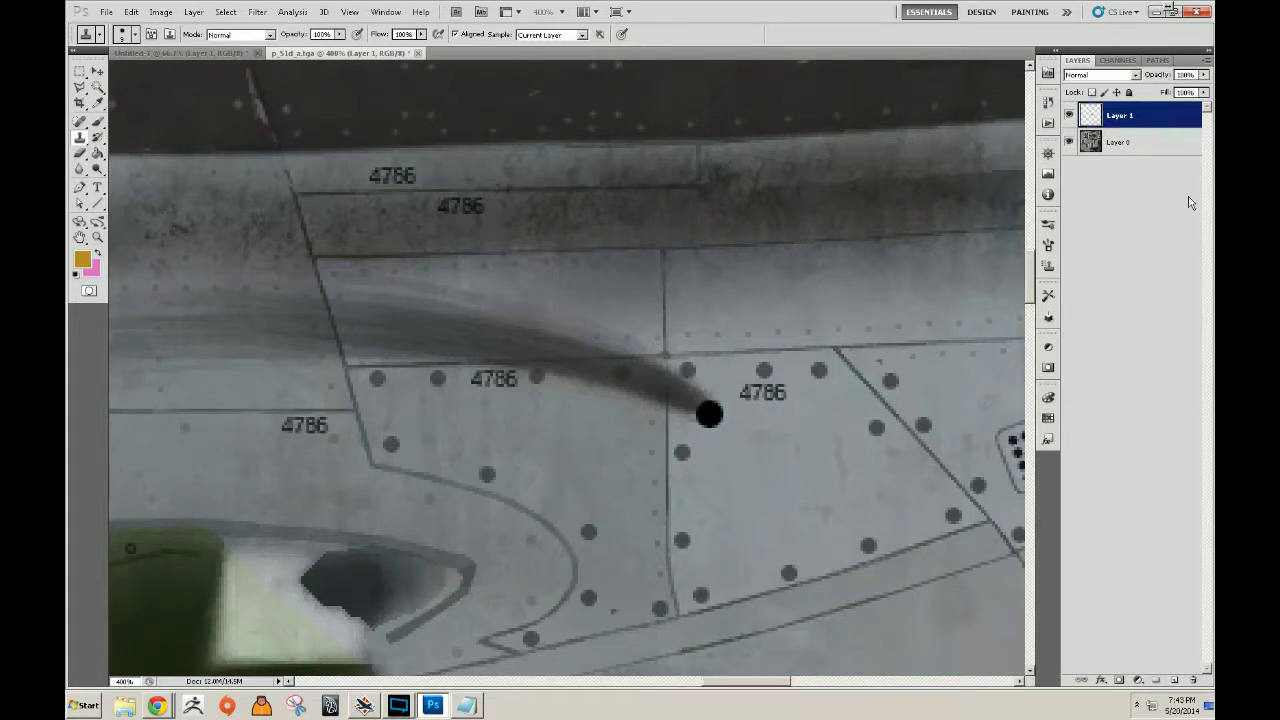
pyautogui.rightClick(1137, 112)
pyautogui.click(1090, 118)
pyautogui.hotkey('ctrl', 'e')
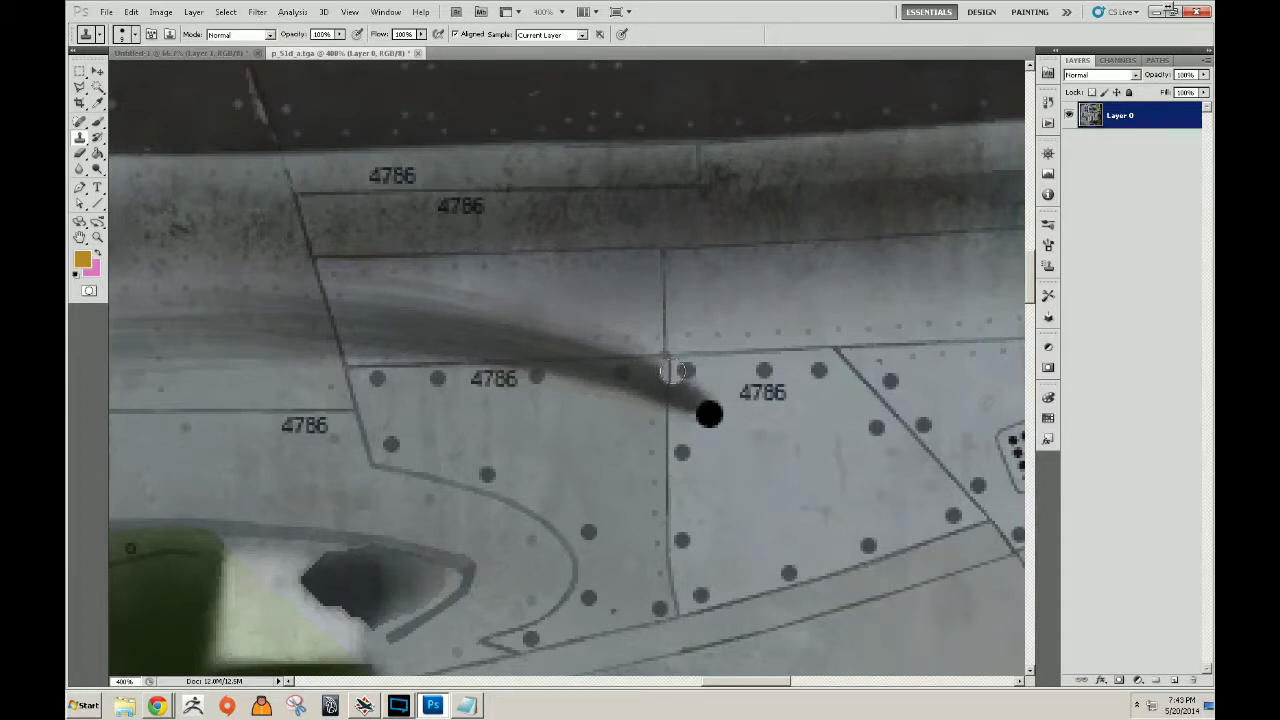
# Clone away the dark exhaust streak between the vertical panel line and the black hole, keeping the hole.
pyautogui.moveTo(672, 370)
pyautogui.mouseDown()
pyautogui.moveTo(665, 413)
pyautogui.moveTo(684, 376)
pyautogui.mouseUp()
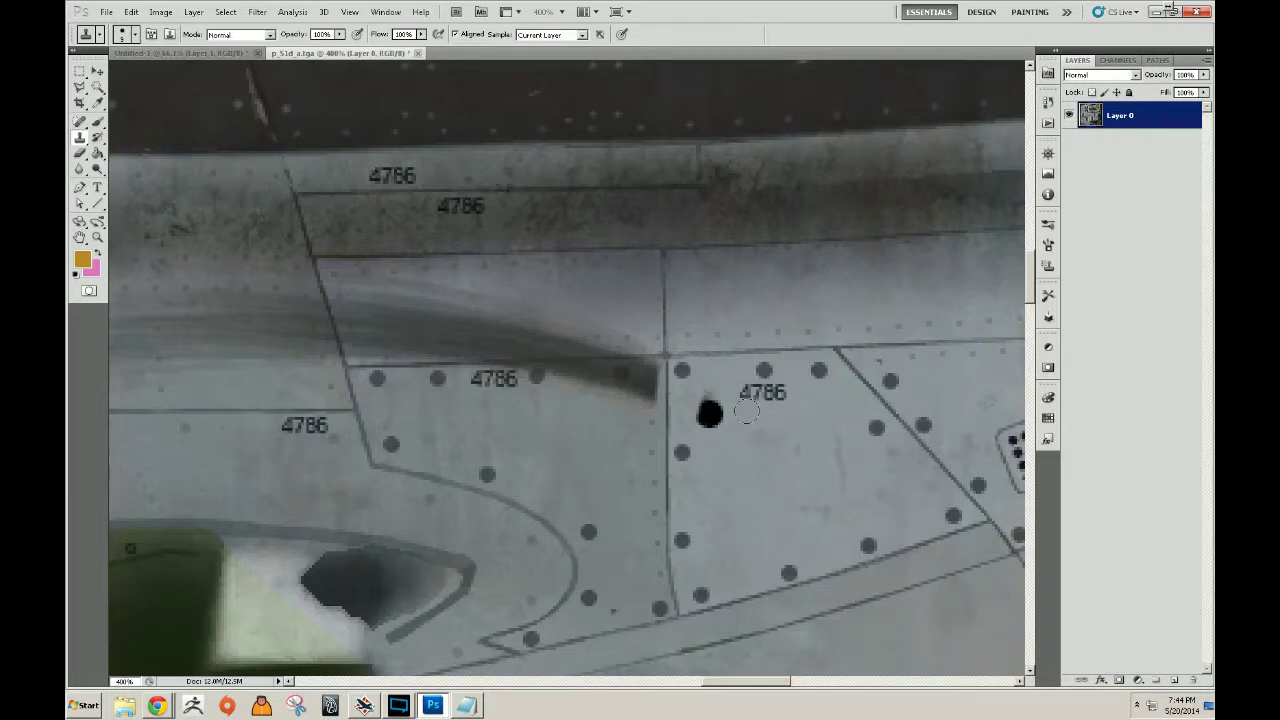
pyautogui.click(709, 411)
pyautogui.hotkey('ctrl', 'z')
# Clone away the exhaust streak below the horizontal panel line and the 4786 marking beneath it, restoring the end rivet.
pyautogui.moveTo(634, 412)
pyautogui.mouseDown()
pyautogui.moveTo(650, 374)
pyautogui.moveTo(609, 384)
pyautogui.mouseUp()
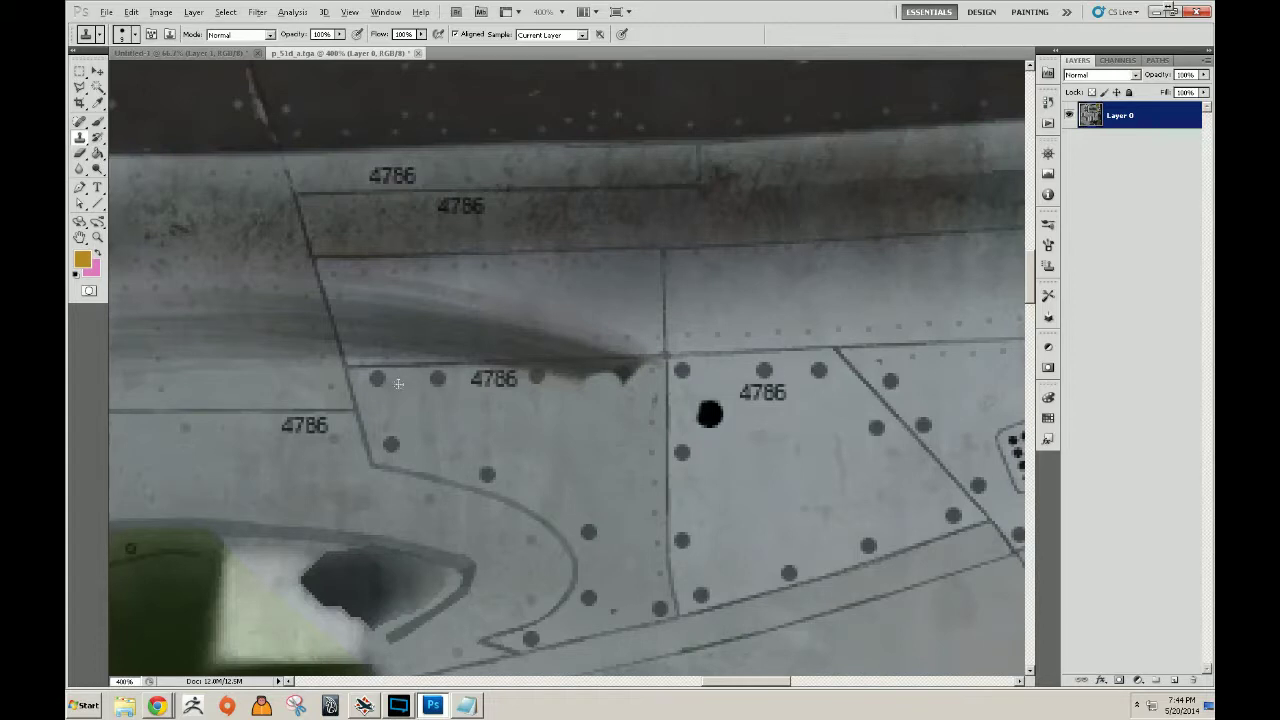
pyautogui.moveTo(530, 372); pyautogui.dragTo(621, 378)
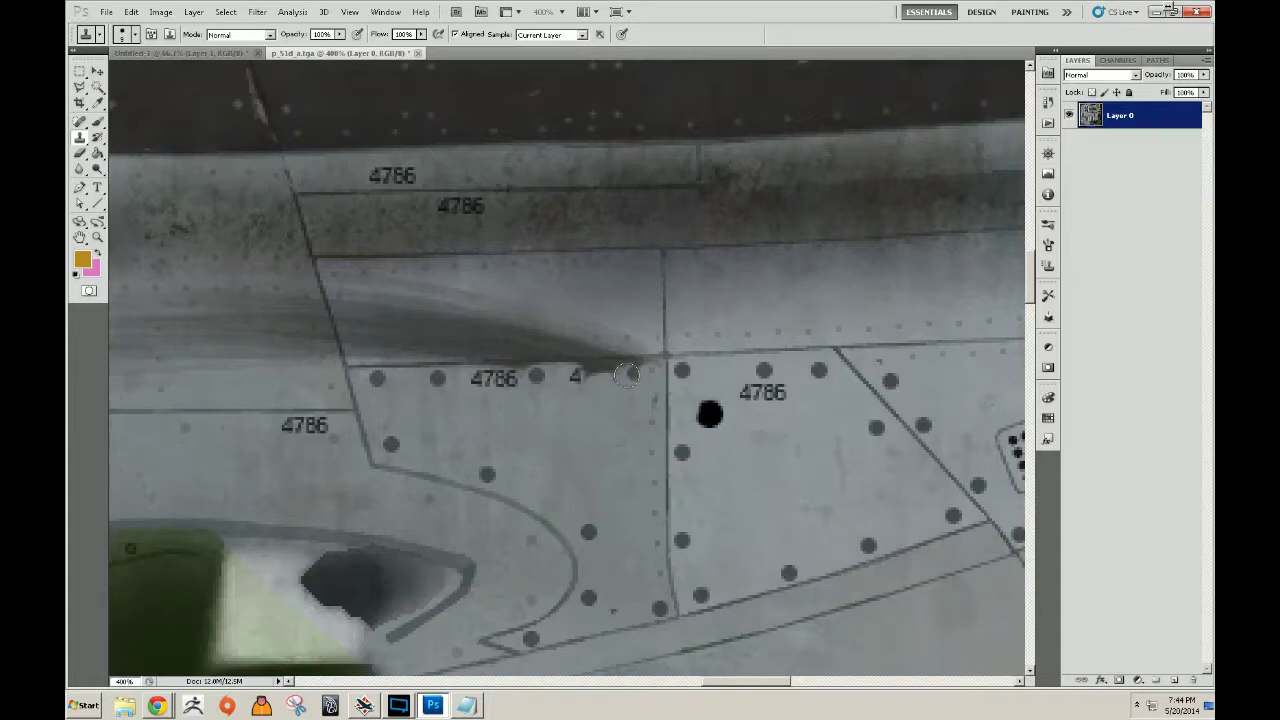
pyautogui.keyDown('alt'); pyautogui.click(579, 428); pyautogui.keyUp('alt')
pyautogui.moveTo(589, 376)
pyautogui.mouseDown()
pyautogui.moveTo(580, 381)
pyautogui.moveTo(606, 374)
pyautogui.moveTo(578, 377)
pyautogui.mouseUp()
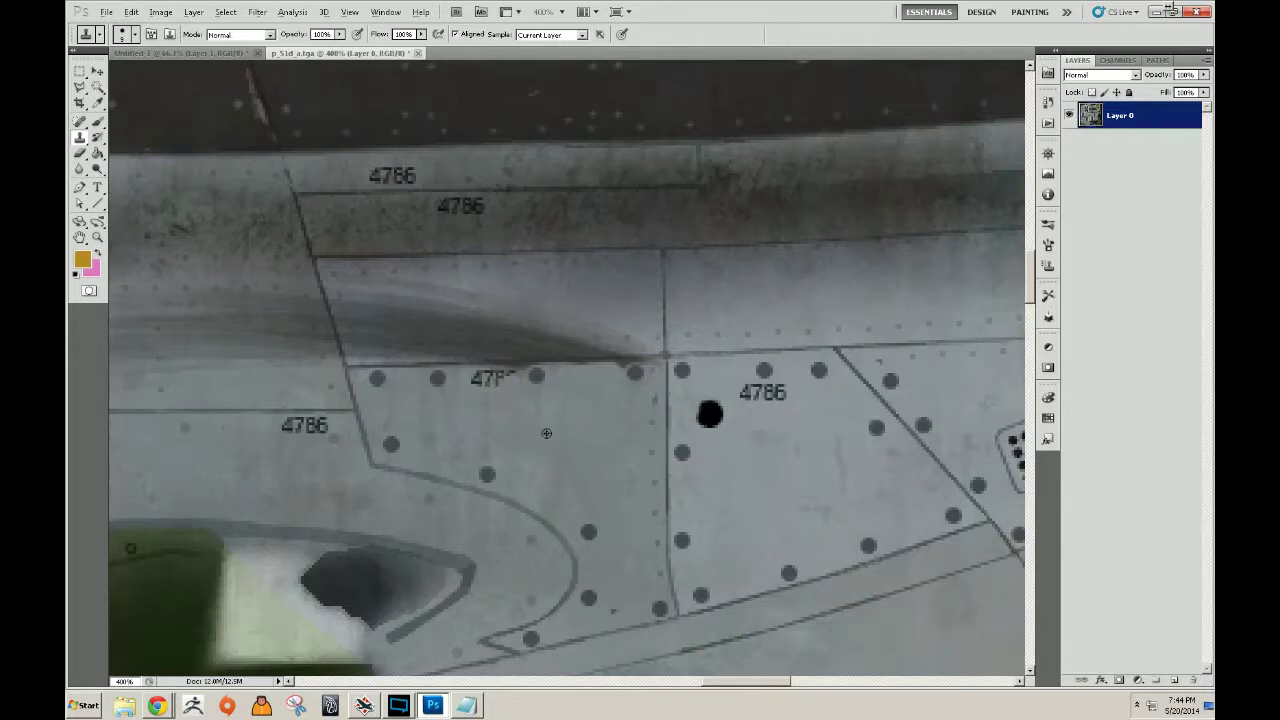
pyautogui.moveTo(457, 383); pyautogui.dragTo(487, 385)
# Clone clean metal over the exhaust streak in the narrow panel above the horizontal line, removing the duplicated vertical line fragments.
pyautogui.moveTo(778, 345); pyautogui.dragTo(644, 376)
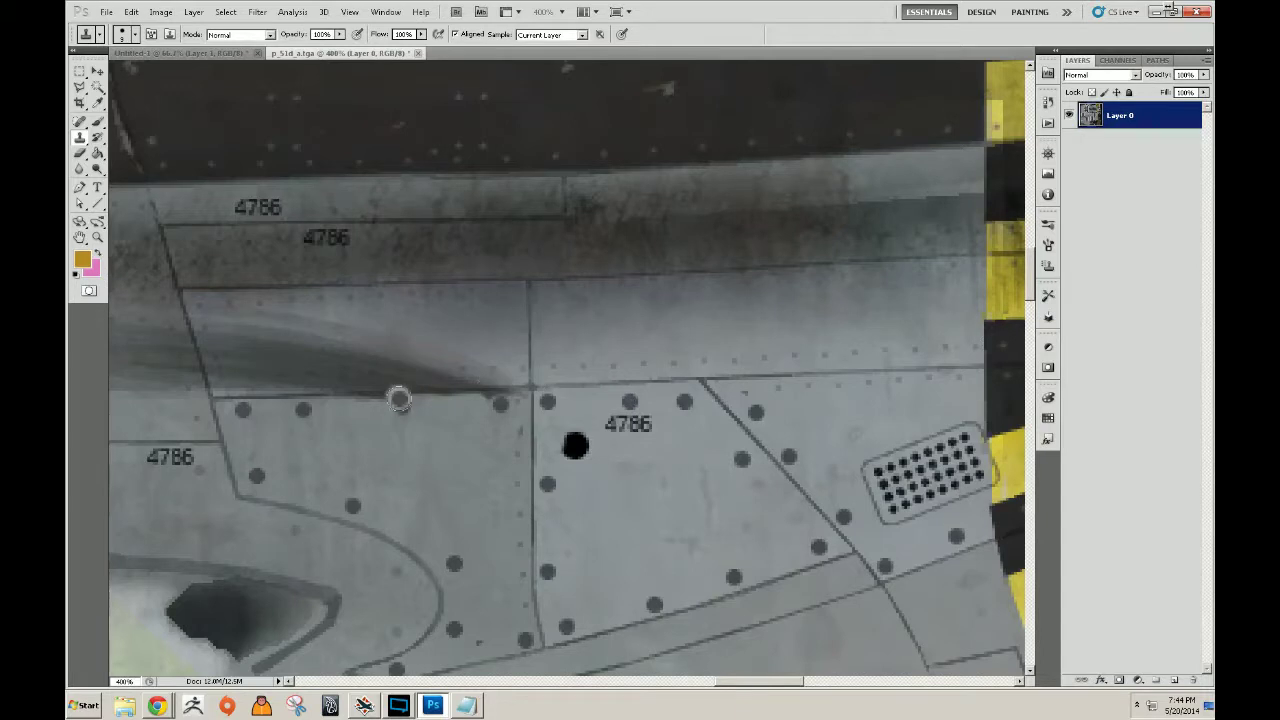
pyautogui.moveTo(398, 391); pyautogui.dragTo(505, 372)
pyautogui.hotkey('ctrl', 'z')
pyautogui.moveTo(466, 377)
pyautogui.mouseDown()
pyautogui.moveTo(423, 387)
pyautogui.moveTo(503, 377)
pyautogui.moveTo(429, 363)
pyautogui.moveTo(361, 370)
pyautogui.moveTo(483, 361)
pyautogui.moveTo(340, 338)
pyautogui.moveTo(362, 360)
pyautogui.moveTo(340, 378)
pyautogui.moveTo(234, 371)
pyautogui.moveTo(245, 378)
pyautogui.moveTo(217, 369)
pyautogui.moveTo(207, 325)
pyautogui.moveTo(229, 361)
pyautogui.moveTo(214, 322)
pyautogui.moveTo(280, 337)
pyautogui.mouseUp()
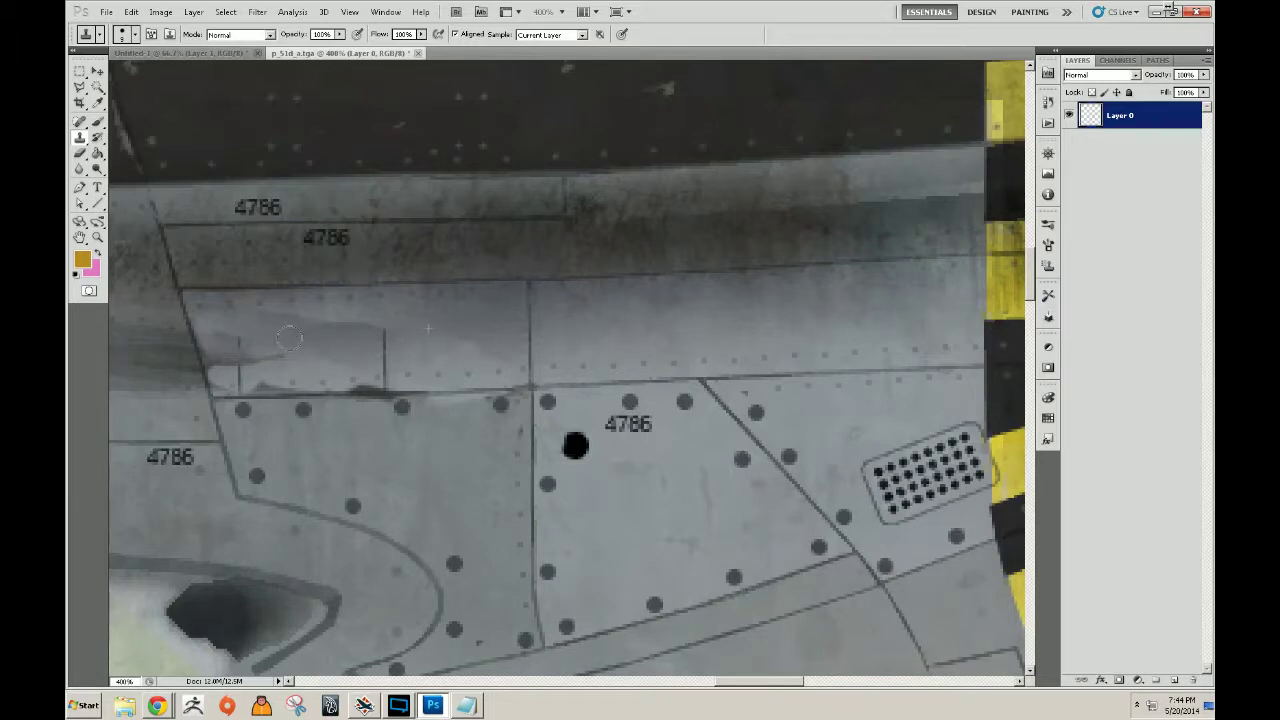
pyautogui.click(380, 382)
pyautogui.moveTo(380, 379); pyautogui.dragTo(346, 373)
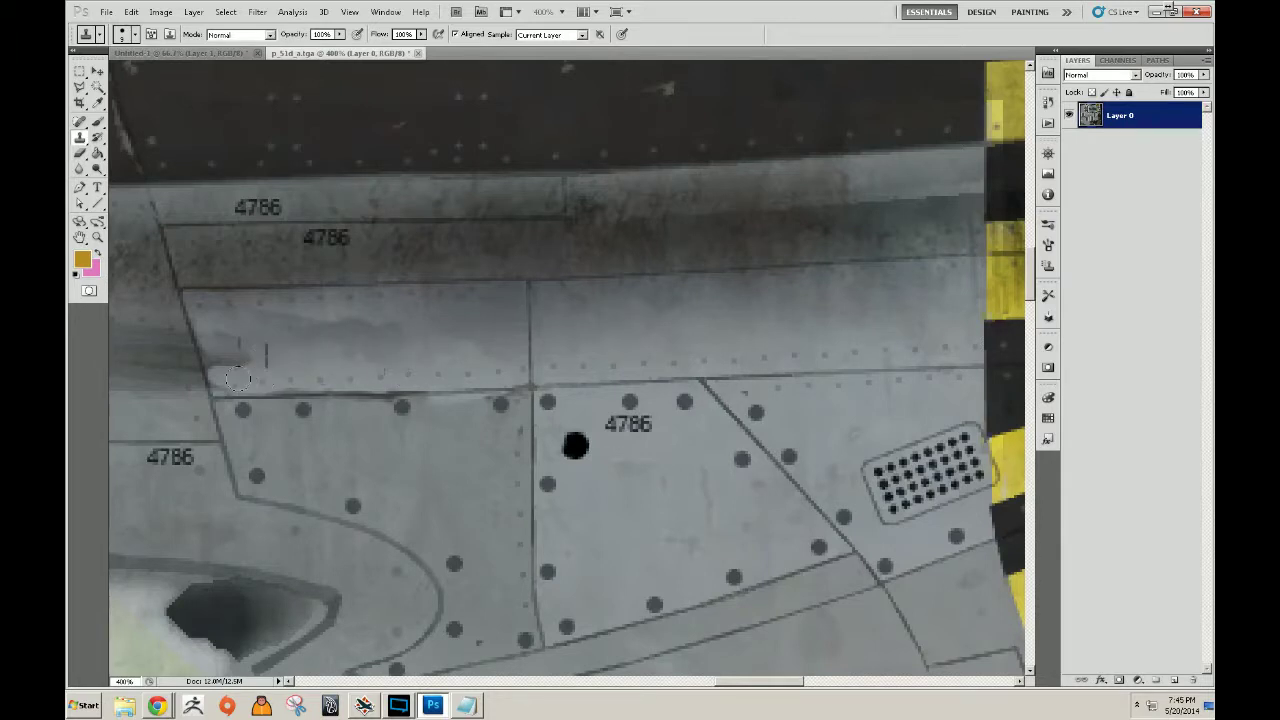
pyautogui.moveTo(228, 379); pyautogui.dragTo(216, 349)
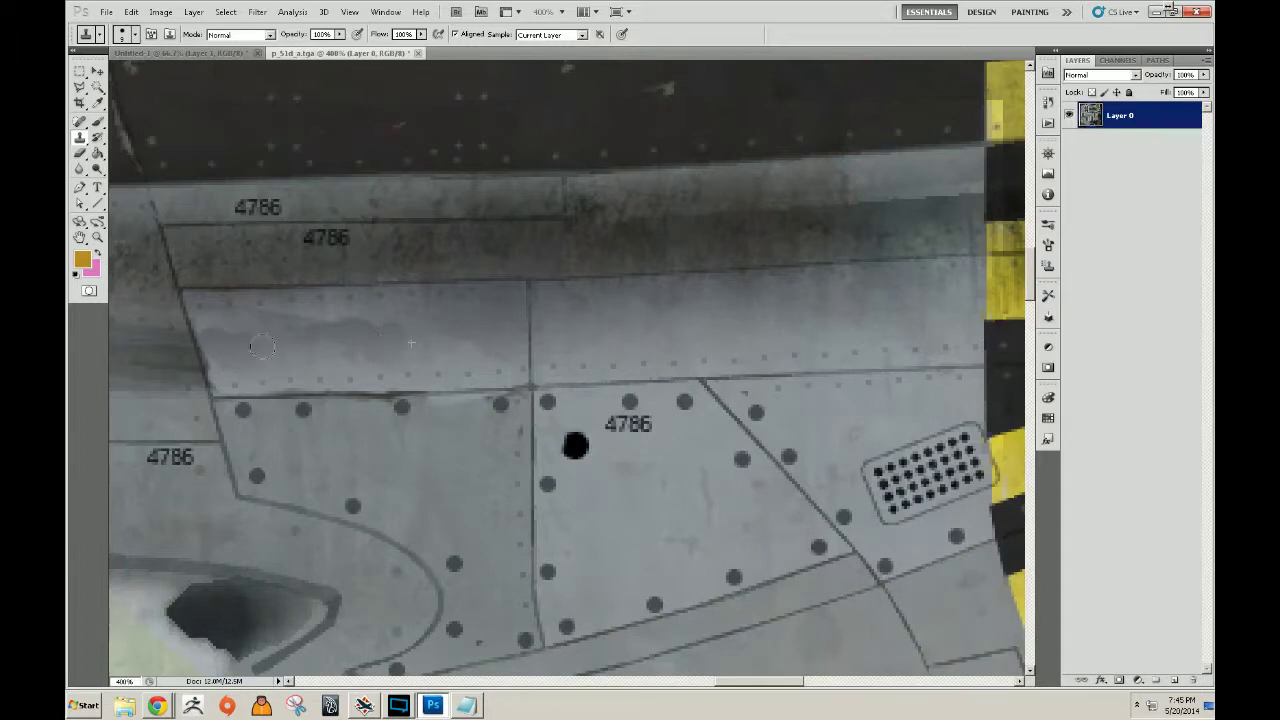
# Clone away the exhaust streak on the fuselage panel below the canopy unlock label, blending it up to the slanted panel line.
pyautogui.moveTo(343, 349)
pyautogui.mouseDown()
pyautogui.moveTo(491, 400)
pyautogui.moveTo(613, 399)
pyautogui.moveTo(373, 410)
pyautogui.mouseUp()
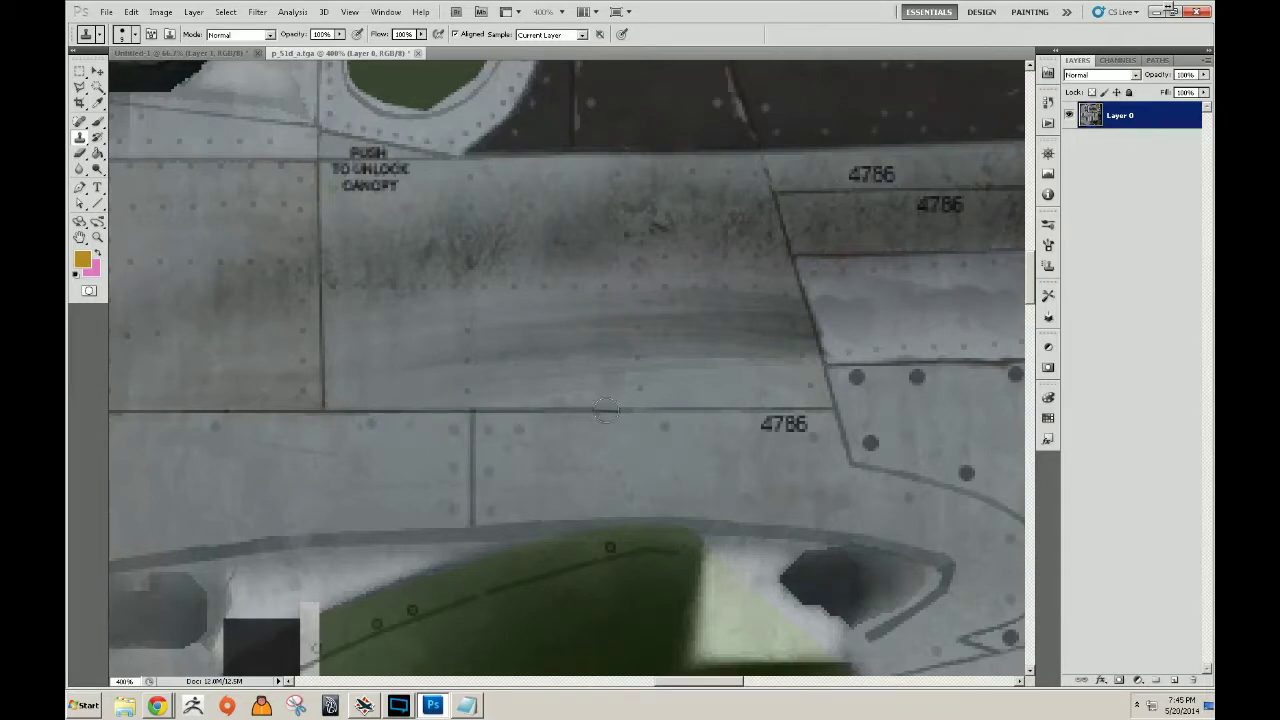
pyautogui.moveTo(636, 335)
pyautogui.mouseDown()
pyautogui.moveTo(674, 334)
pyautogui.moveTo(670, 310)
pyautogui.moveTo(702, 343)
pyautogui.moveTo(684, 365)
pyautogui.moveTo(751, 371)
pyautogui.moveTo(767, 358)
pyautogui.moveTo(748, 304)
pyautogui.moveTo(610, 306)
pyautogui.moveTo(582, 342)
pyautogui.moveTo(613, 361)
pyautogui.moveTo(585, 370)
pyautogui.moveTo(557, 350)
pyautogui.mouseUp()
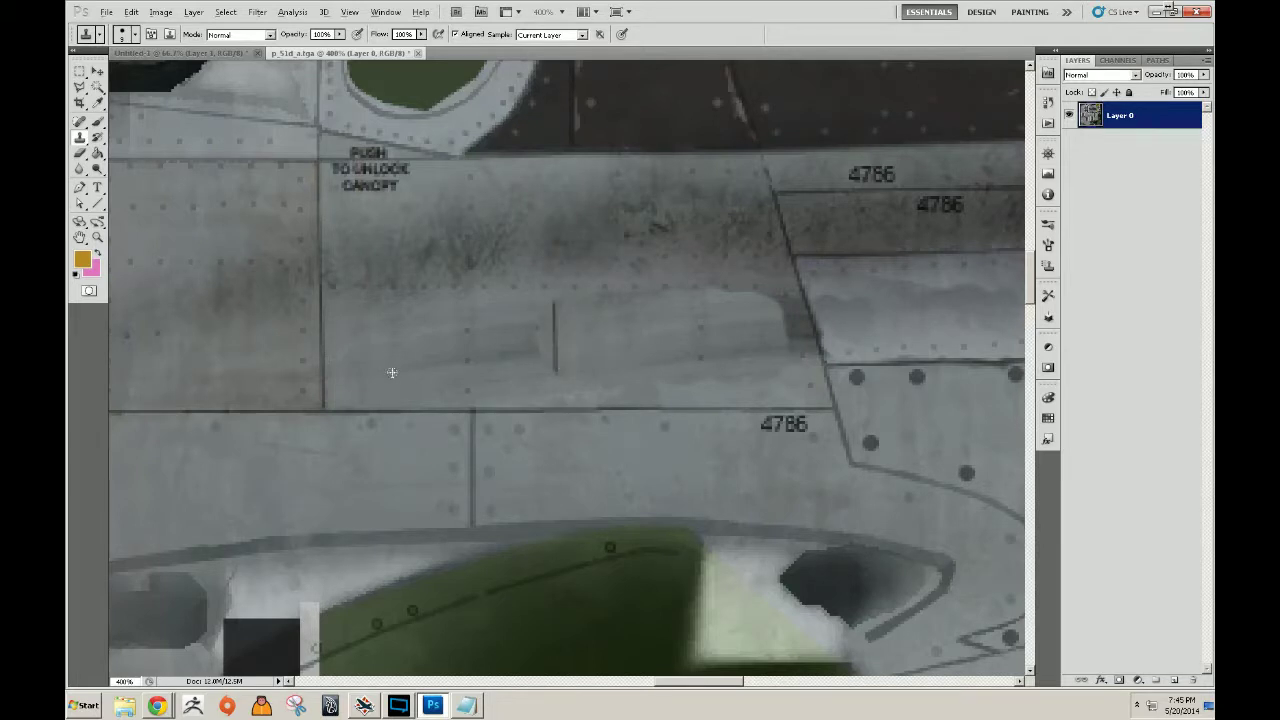
pyautogui.moveTo(537, 347)
pyautogui.mouseDown()
pyautogui.moveTo(552, 334)
pyautogui.moveTo(530, 324)
pyautogui.mouseUp()
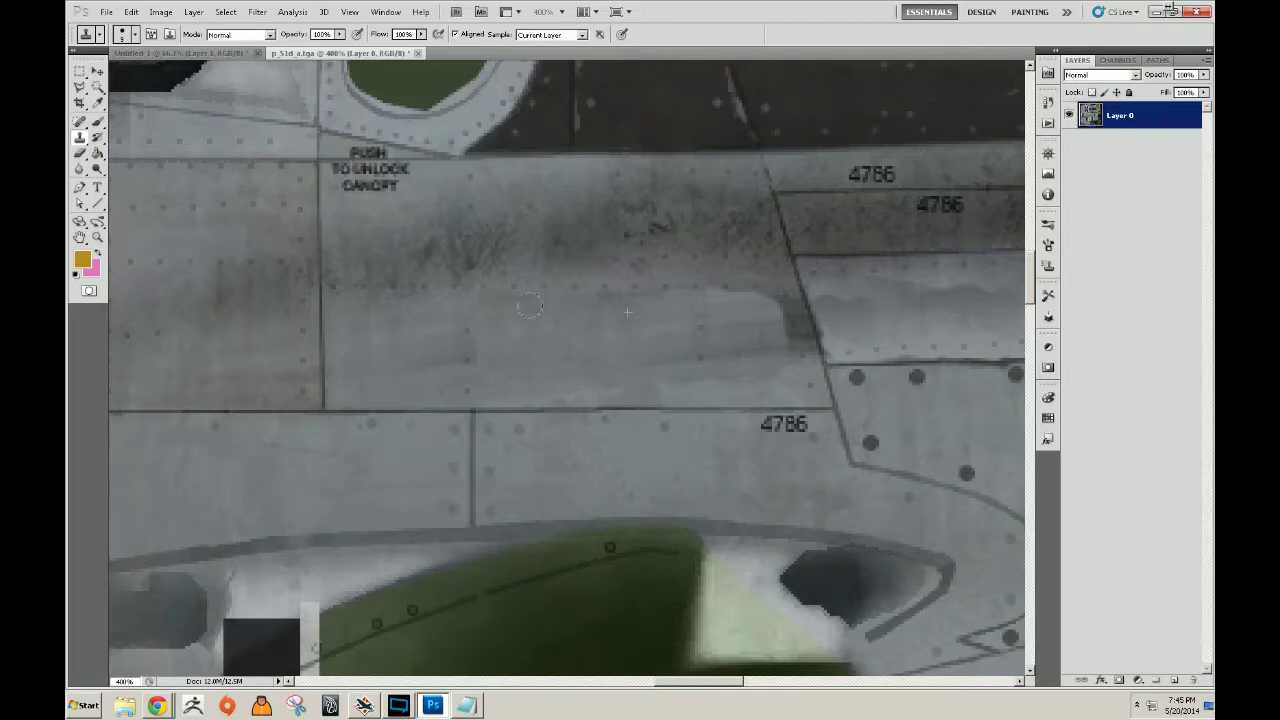
pyautogui.moveTo(586, 385)
pyautogui.mouseDown()
pyautogui.moveTo(577, 323)
pyautogui.moveTo(606, 348)
pyautogui.moveTo(584, 336)
pyautogui.moveTo(618, 338)
pyautogui.moveTo(665, 304)
pyautogui.moveTo(682, 340)
pyautogui.moveTo(642, 329)
pyautogui.mouseUp()
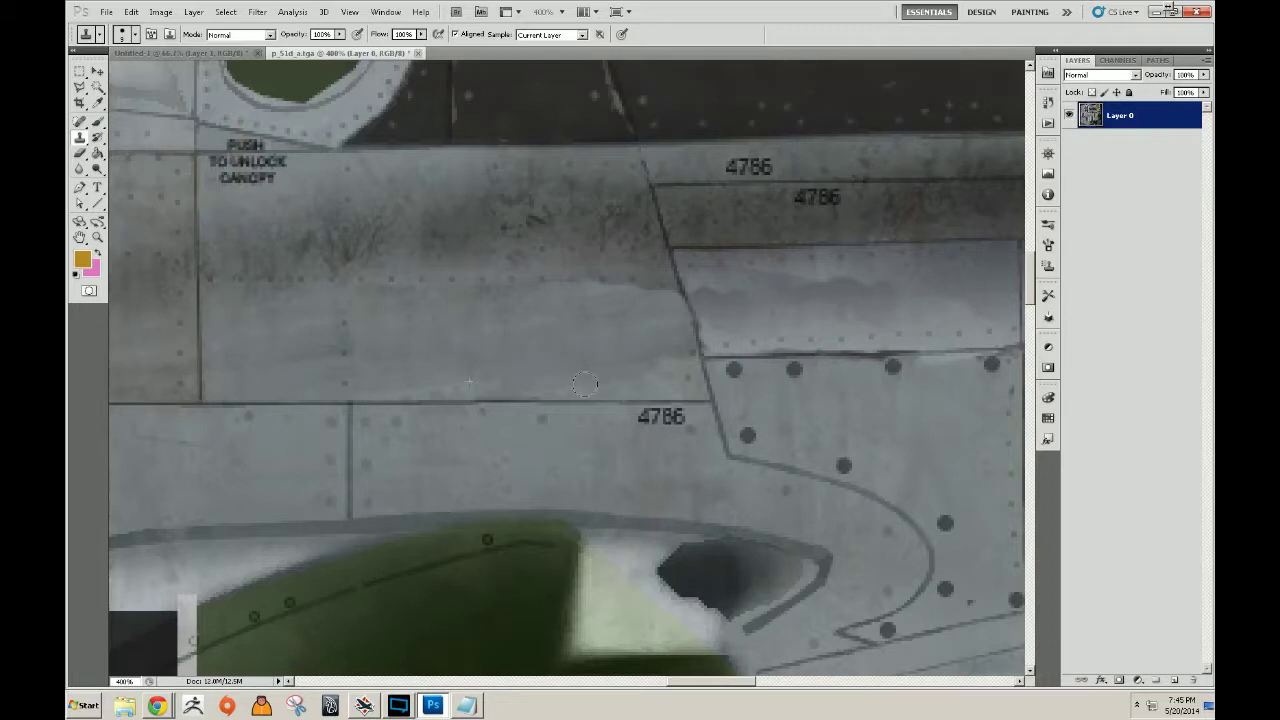
# Examine the whole skin texture, including the fuselage stars, the invasion stripes and the wings.
pyautogui.press('z')
pyautogui.click(558, 352)
pyautogui.keyDown('alt'); pyautogui.click(560, 350); pyautogui.keyUp('alt')
pyautogui.click(490, 340)
pyautogui.click(415, 282)
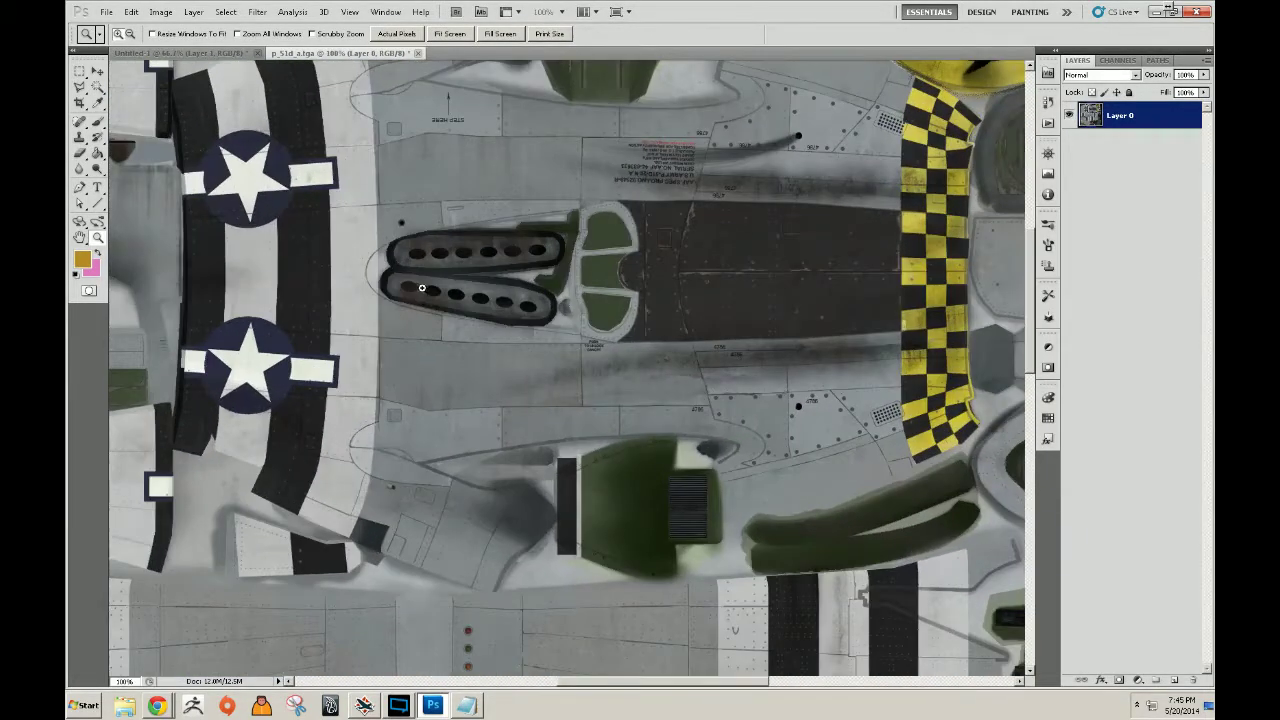
pyautogui.moveTo(301, 361); pyautogui.dragTo(542, 393)
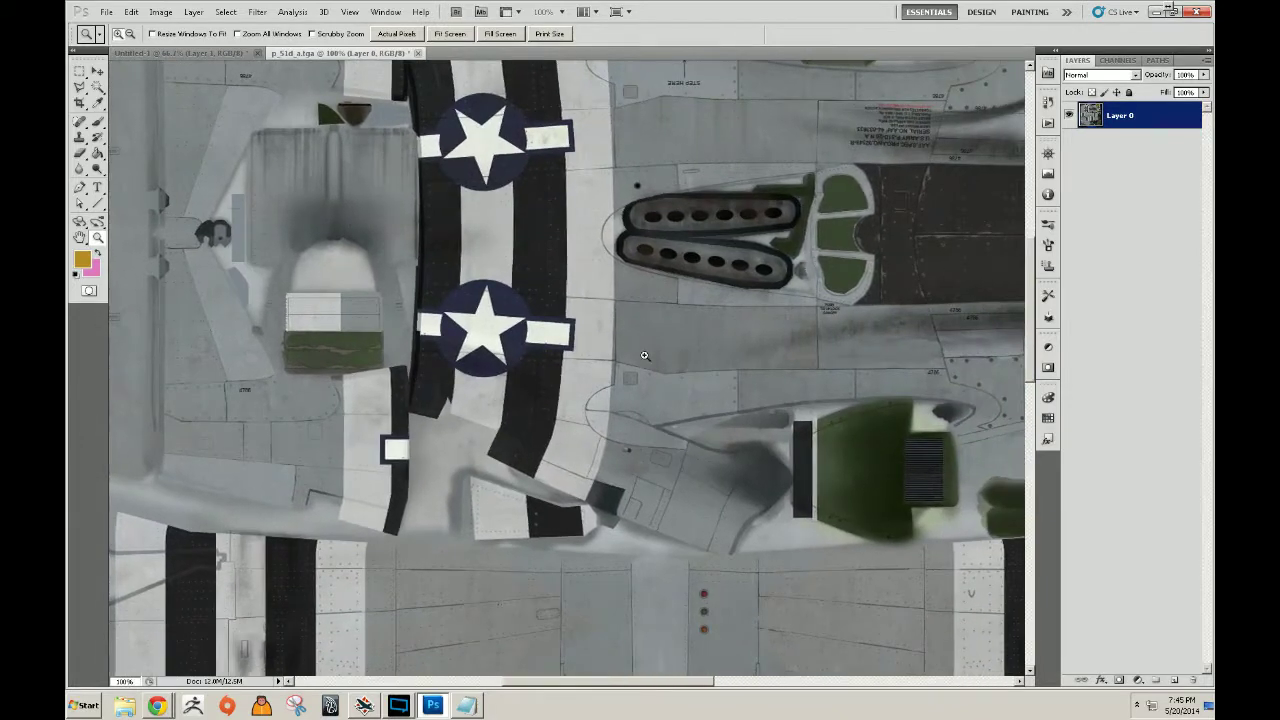
pyautogui.click(654, 349)
pyautogui.click(658, 337)
pyautogui.moveTo(632, 276); pyautogui.dragTo(682, 392)
pyautogui.moveTo(622, 364); pyautogui.dragTo(523, 206)
pyautogui.moveTo(605, 480); pyautogui.dragTo(526, 249)
pyautogui.moveTo(380, 485); pyautogui.dragTo(558, 370)
pyautogui.scroll(-4, 566, 377)
pyautogui.scroll(8, 530, 310)
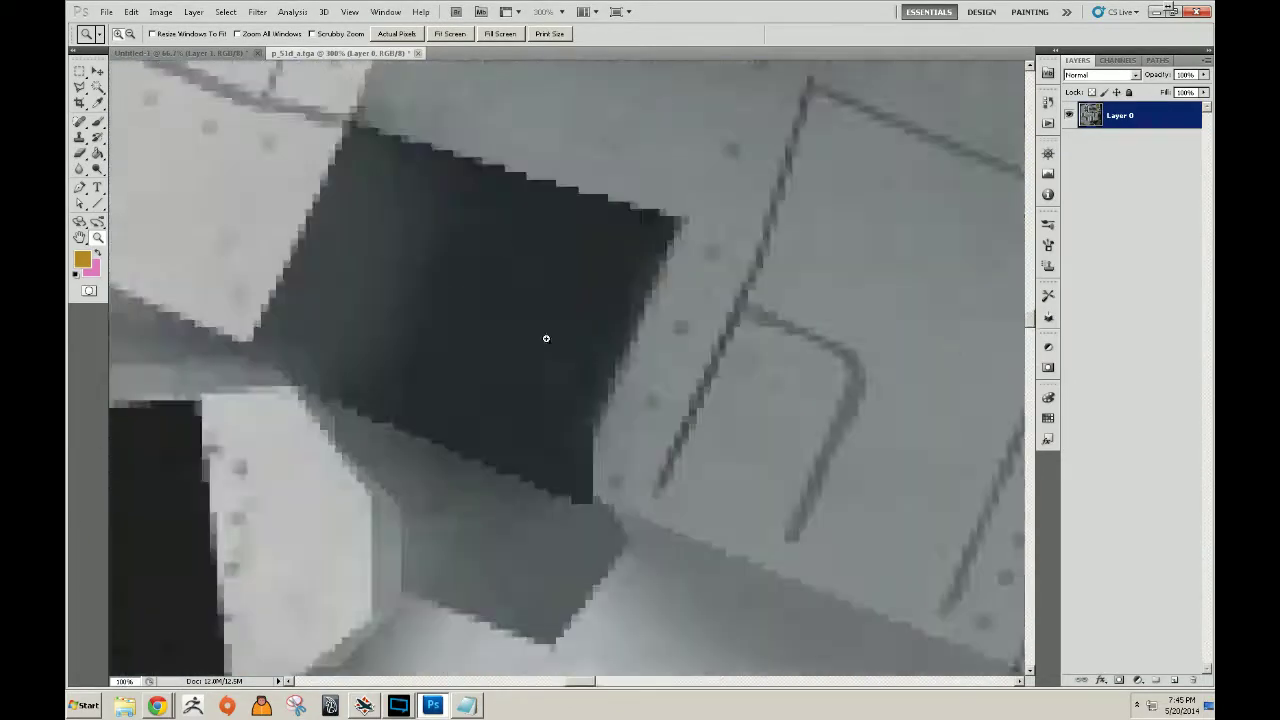
pyautogui.rightClick(600, 420)
pyautogui.click(642, 430)
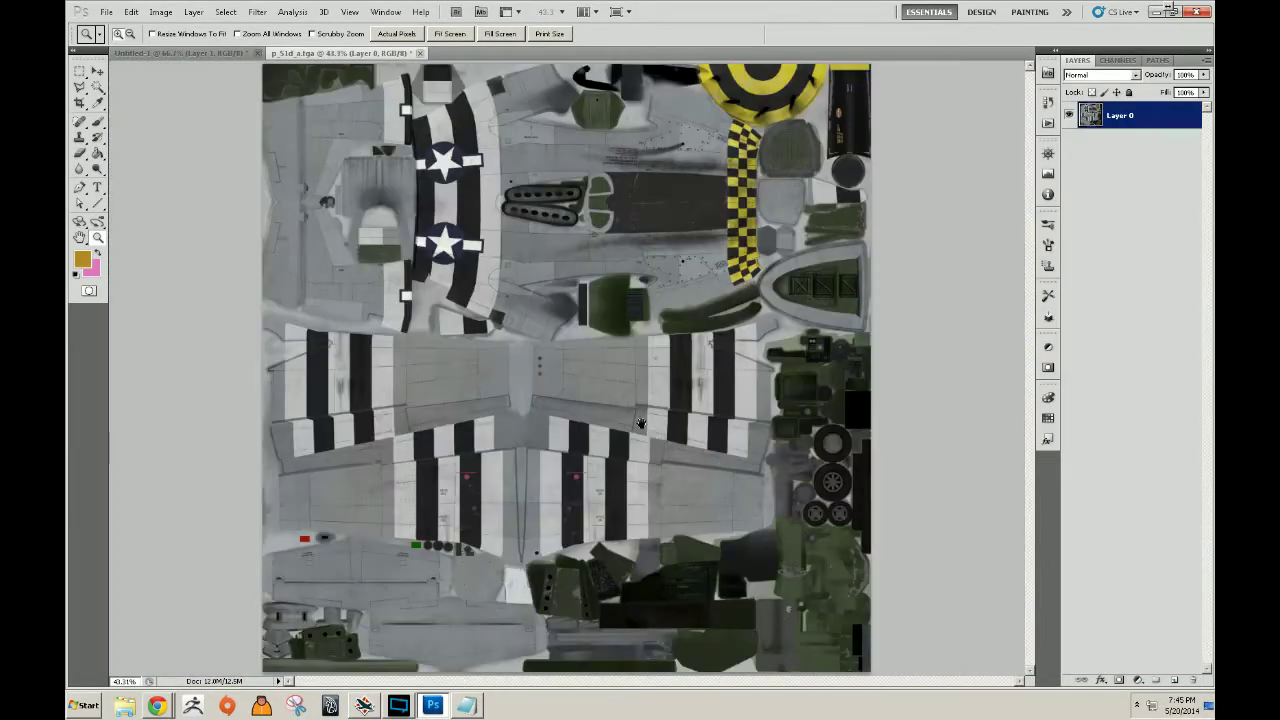
# Add a Levels adjustment layer with input black at 53 and input white at 182 to increase the contrast.
pyautogui.scroll(3, 610, 415)
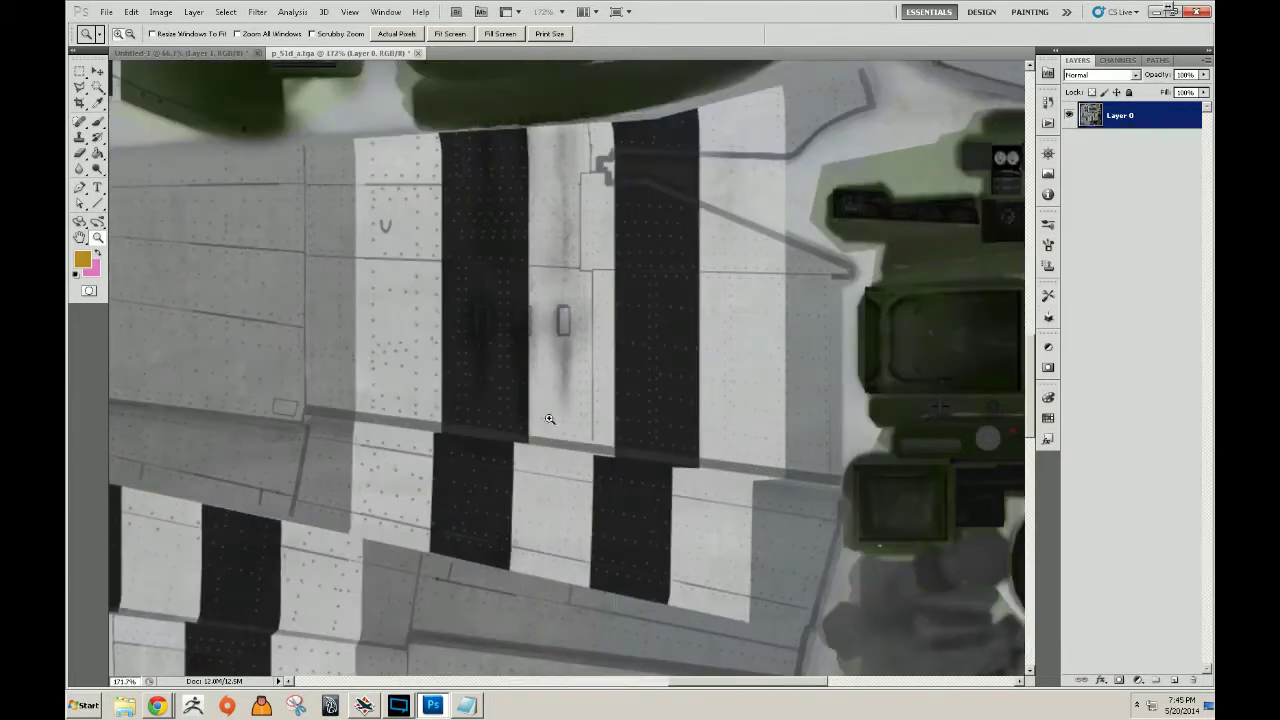
pyautogui.scroll(1, 380, 428)
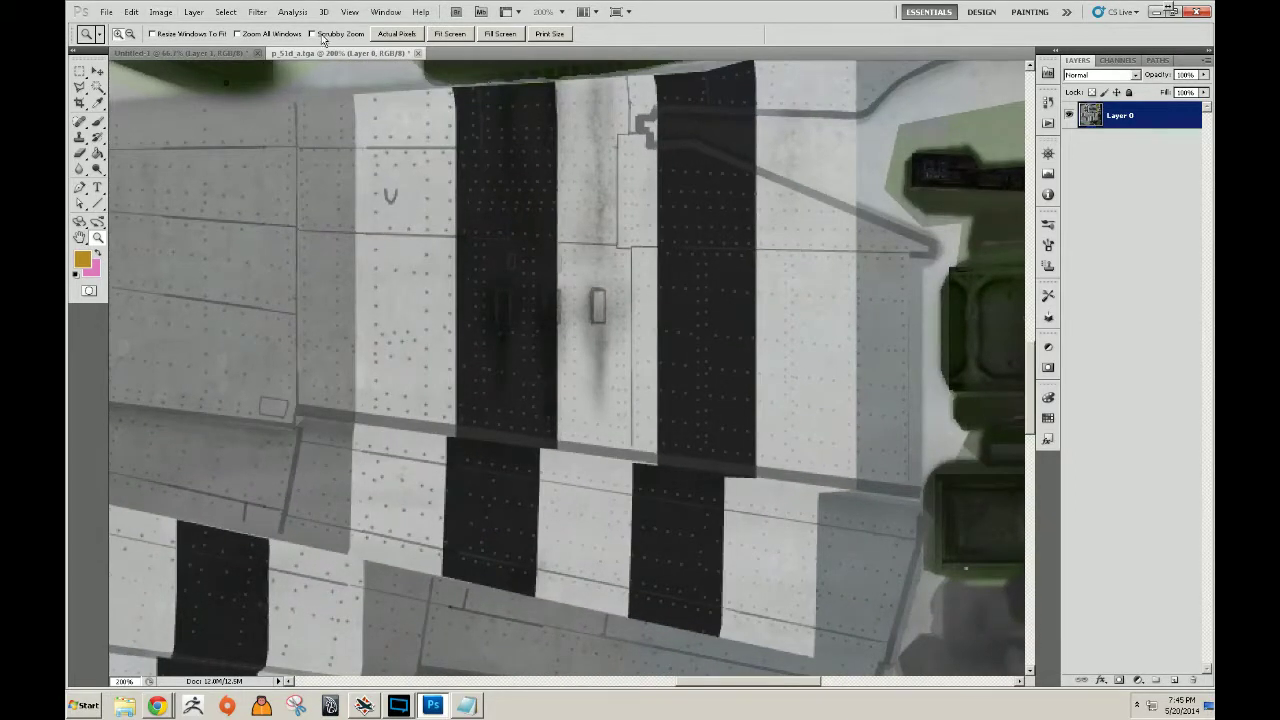
pyautogui.click(1138, 681)
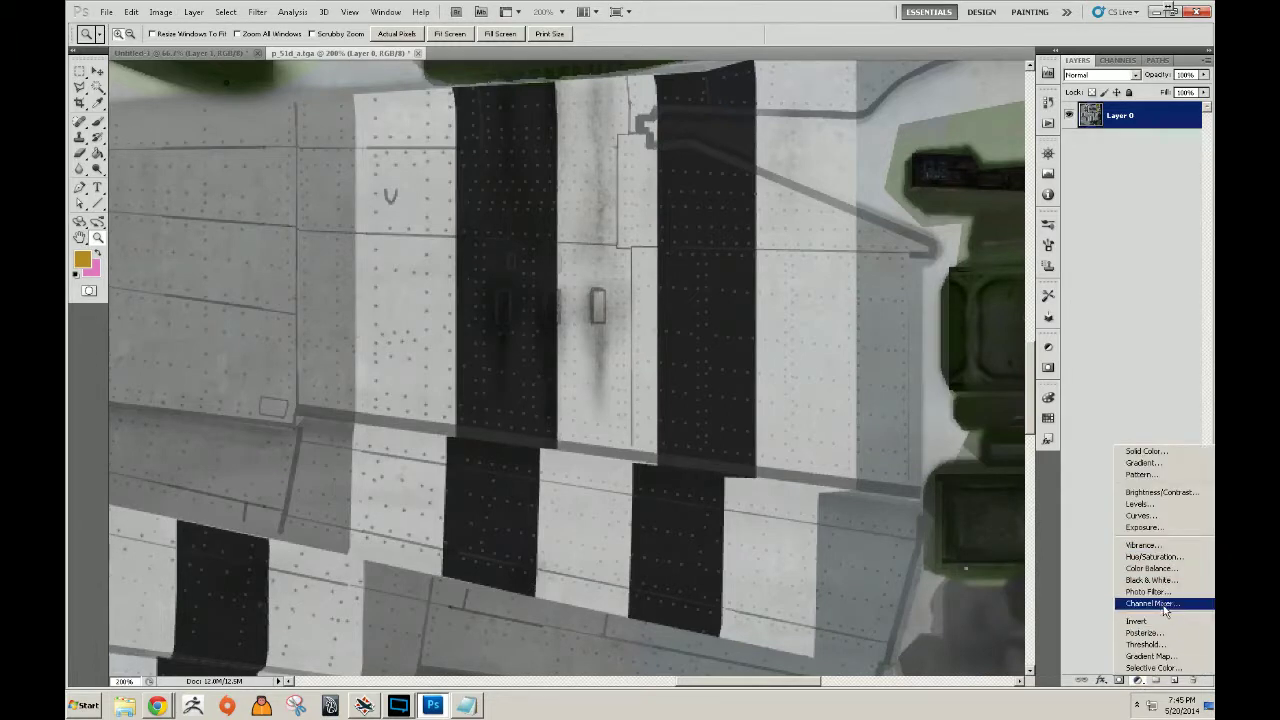
pyautogui.click(1142, 504)
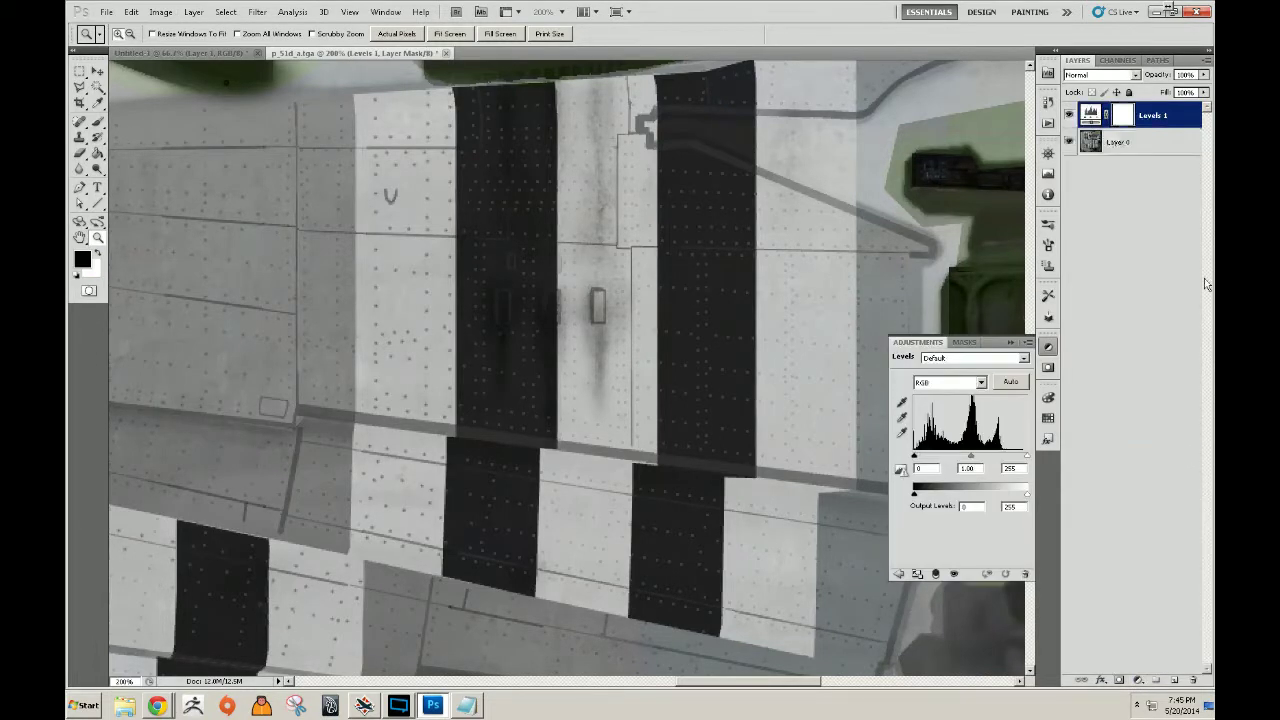
pyautogui.moveTo(1027, 458)
pyautogui.mouseDown()
pyautogui.moveTo(1006, 458)
pyautogui.moveTo(1023, 458)
pyautogui.mouseUp()
pyautogui.moveTo(914, 458); pyautogui.dragTo(940, 458)
pyautogui.moveTo(1023, 458); pyautogui.dragTo(996, 458)
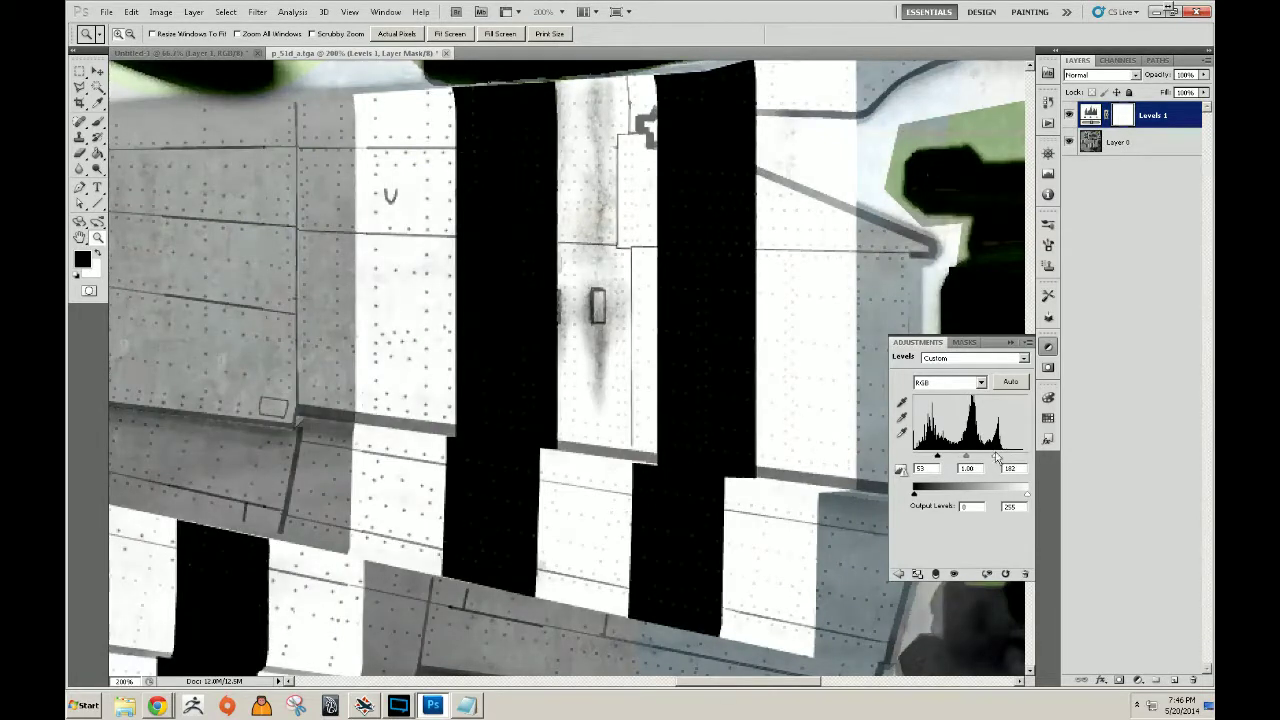
# Select the white invasion stripes on the upper wing section with the Magic Wand, adding each stripe segment to the selection.
pyautogui.press('w')
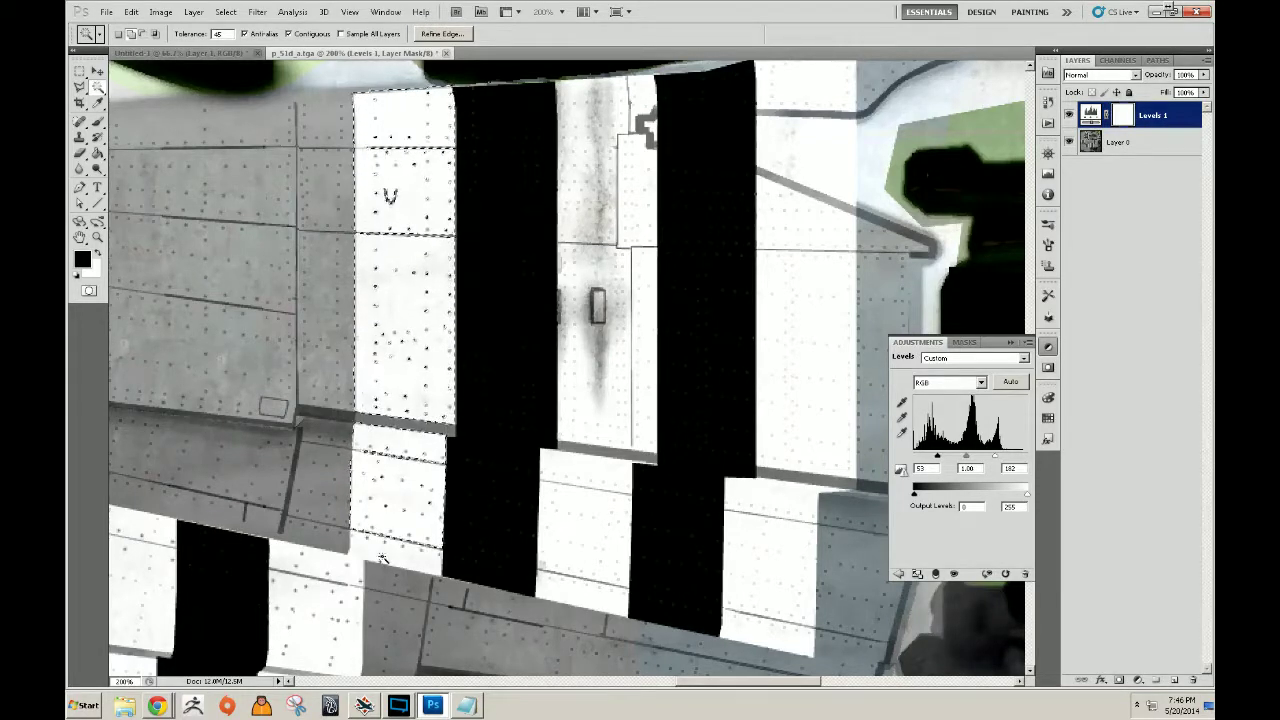
pyautogui.click(588, 559)
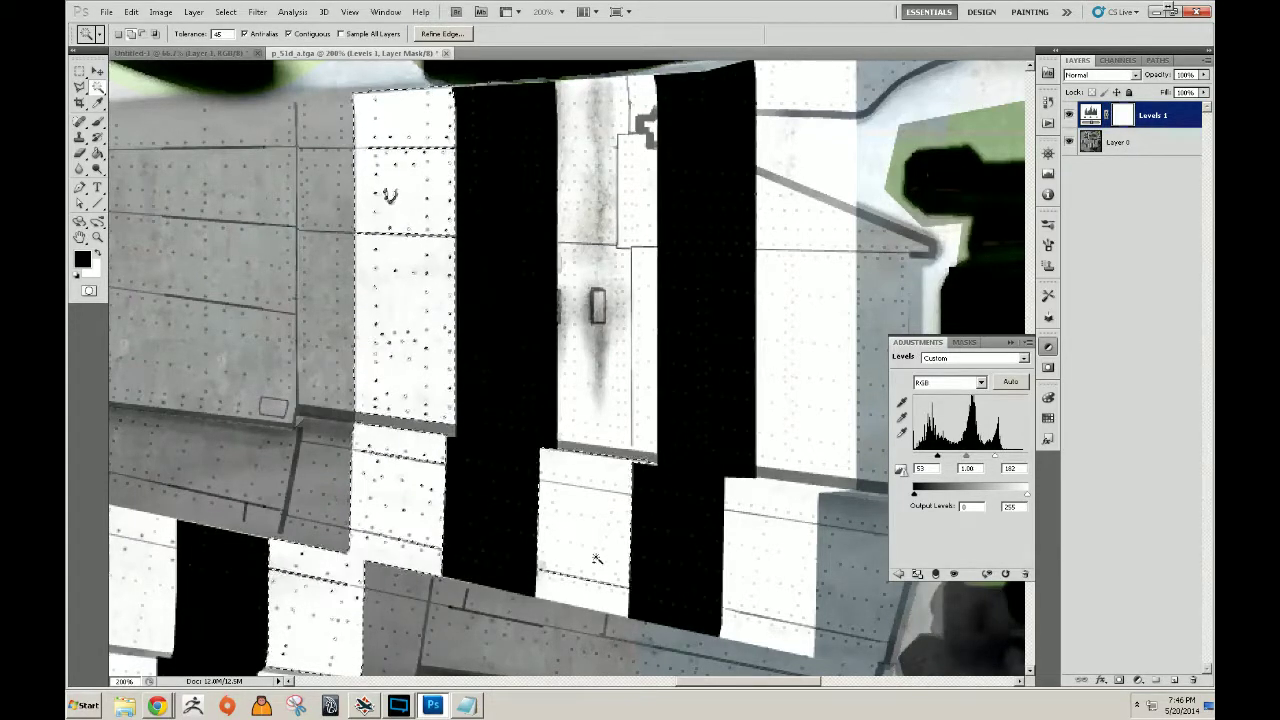
pyautogui.click(640, 442)
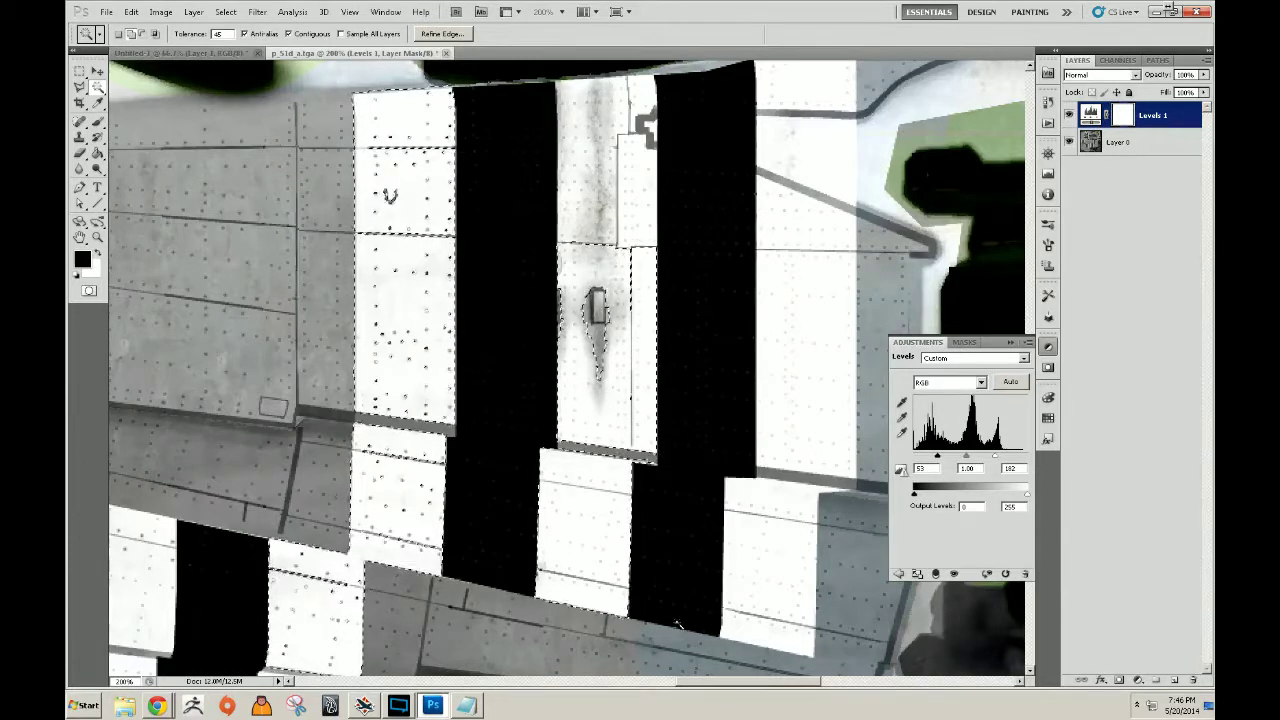
pyautogui.keyDown('shift'); pyautogui.click(752, 628); pyautogui.keyUp('shift')
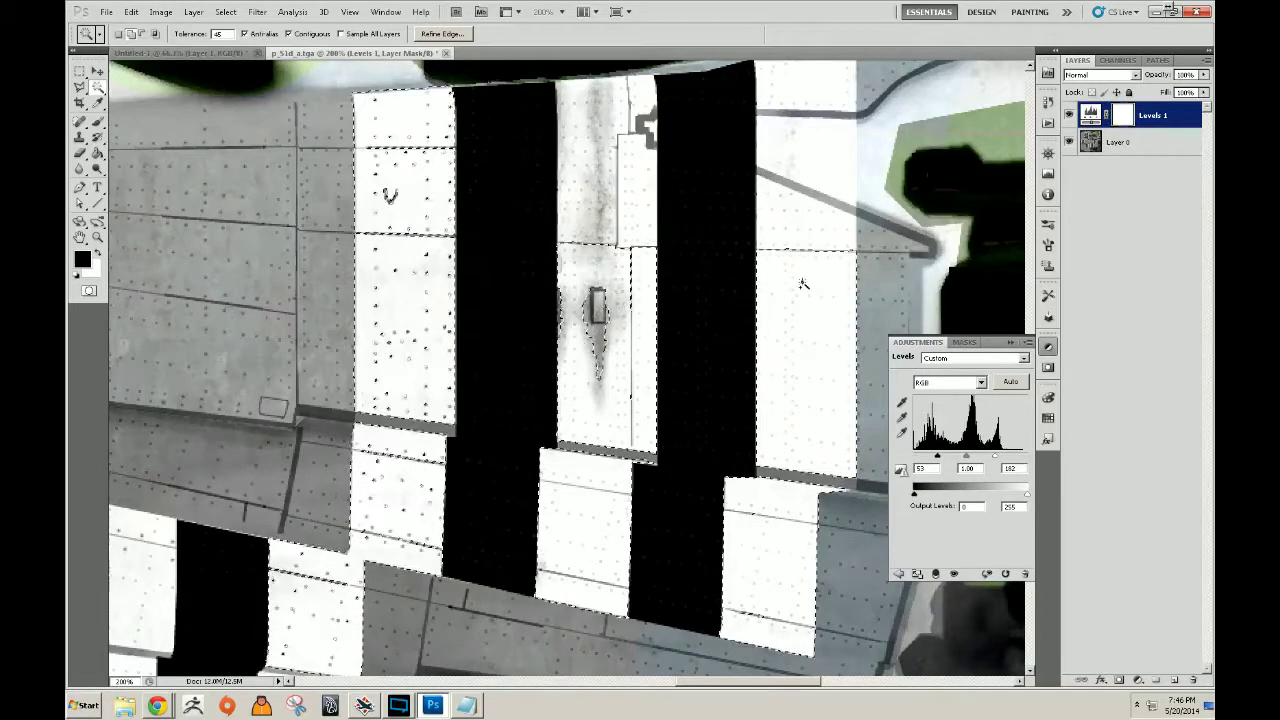
pyautogui.hotkey('ctrl', 'd')
pyautogui.hotkey('ctrl', 'z')
pyautogui.moveTo(826, 191); pyautogui.dragTo(751, 352)
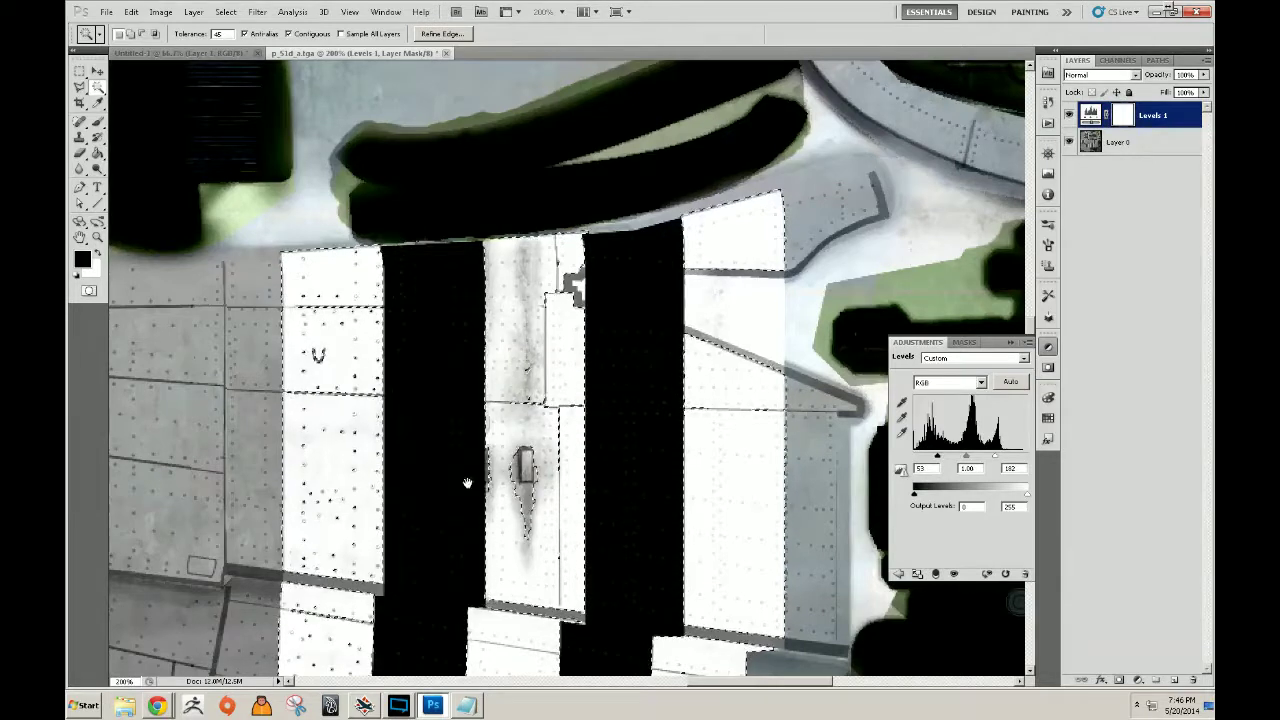
# Add the white invasion stripes on the lower wing section, including the NO STEP panels, to the Magic Wand selection.
pyautogui.moveTo(466, 483); pyautogui.dragTo(675, 62)
pyautogui.moveTo(511, 454); pyautogui.dragTo(534, 380)
pyautogui.keyDown('shift'); pyautogui.click(510, 335); pyautogui.keyUp('shift')
pyautogui.keyDown('shift'); pyautogui.click(522, 467); pyautogui.keyUp('shift')
pyautogui.keyDown('shift'); pyautogui.click(510, 540); pyautogui.keyUp('shift')
pyautogui.keyDown('shift'); pyautogui.click(520, 612); pyautogui.keyUp('shift')
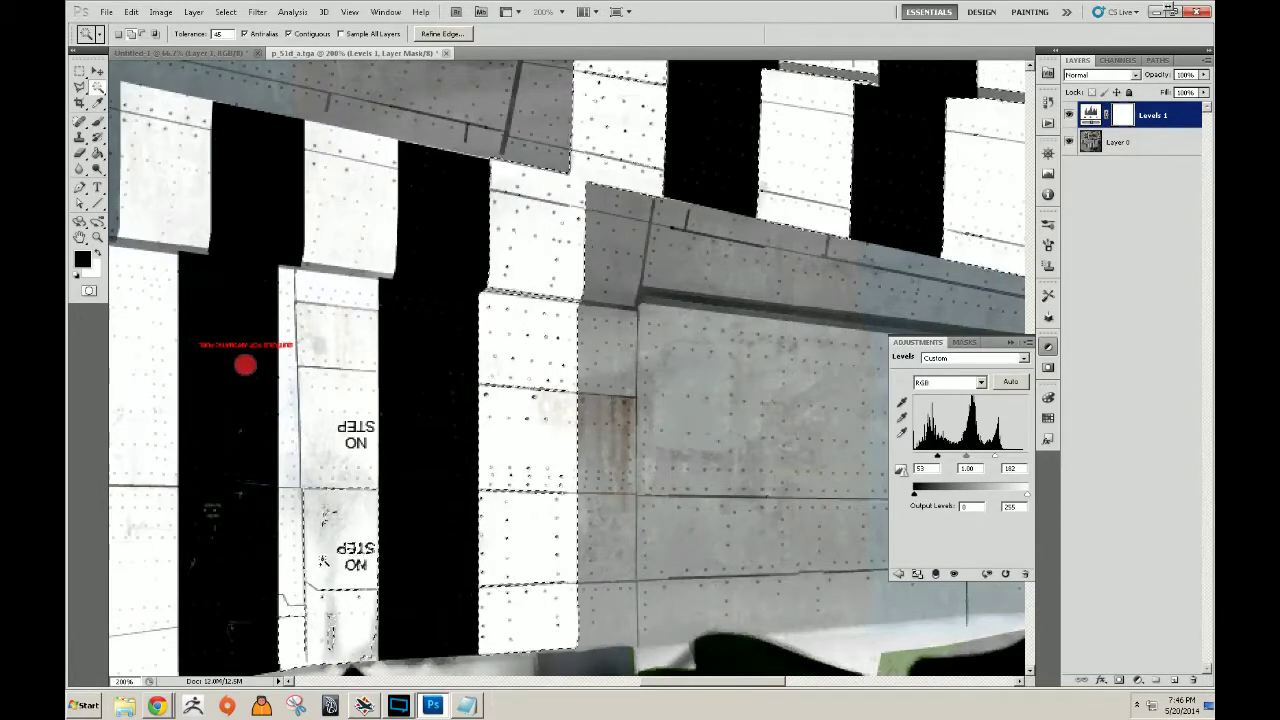
pyautogui.keyDown('shift'); pyautogui.click(293, 428); pyautogui.keyUp('shift')
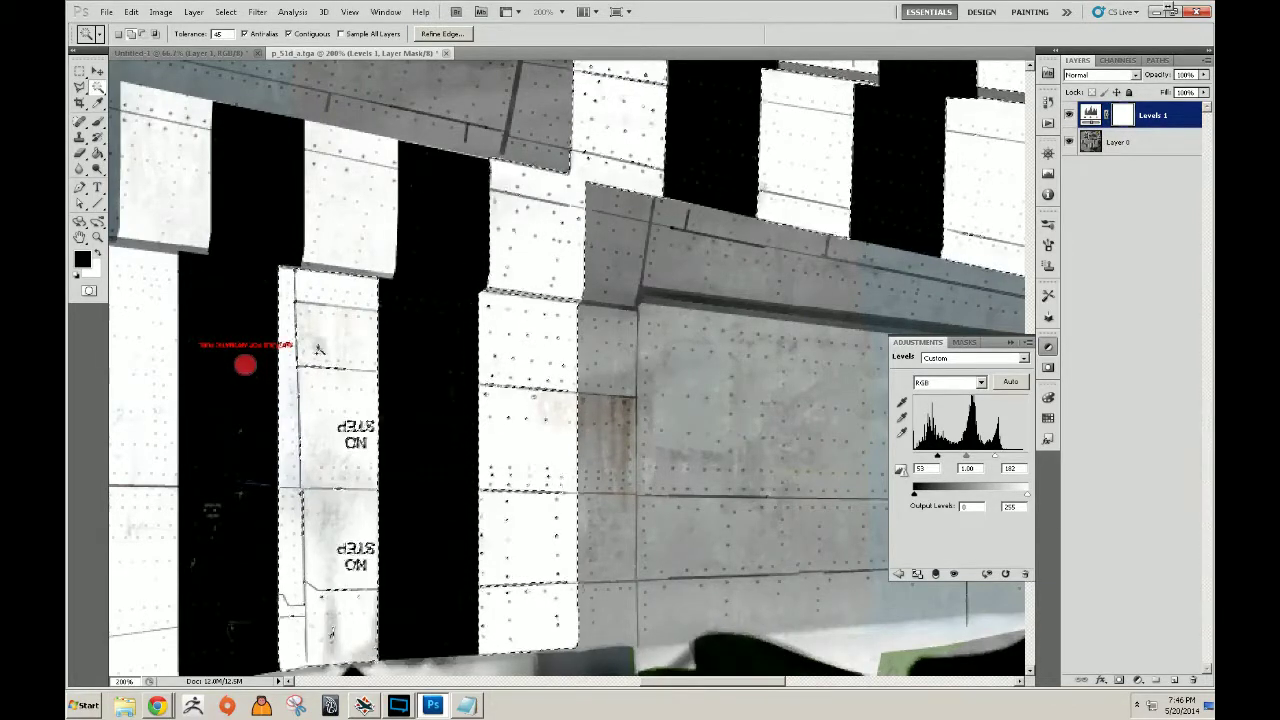
pyautogui.keyDown('shift'); pyautogui.click(185, 151); pyautogui.keyUp('shift')
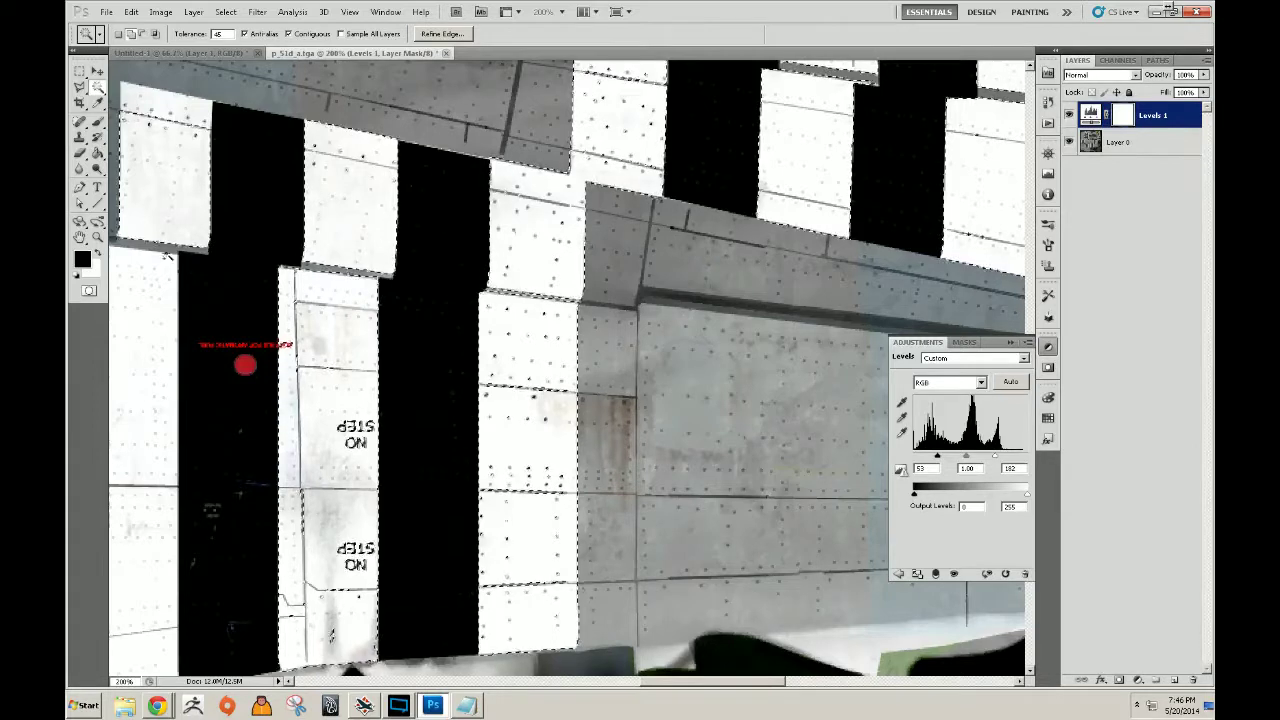
pyautogui.keyDown('shift'); pyautogui.click(167, 442); pyautogui.keyUp('shift')
pyautogui.moveTo(191, 440); pyautogui.dragTo(394, 392)
pyautogui.moveTo(305, 569)
pyautogui.mouseDown()
pyautogui.moveTo(483, 403)
pyautogui.moveTo(280, 569)
pyautogui.mouseUp()
# Display the stripe selection as a Quick Mask overlay and check its coverage on the lower wing section.
pyautogui.press('z')
pyautogui.keyDown('alt'); pyautogui.click(418, 470); pyautogui.keyUp('alt')
pyautogui.keyDown('alt'); pyautogui.click(418, 471); pyautogui.keyUp('alt')
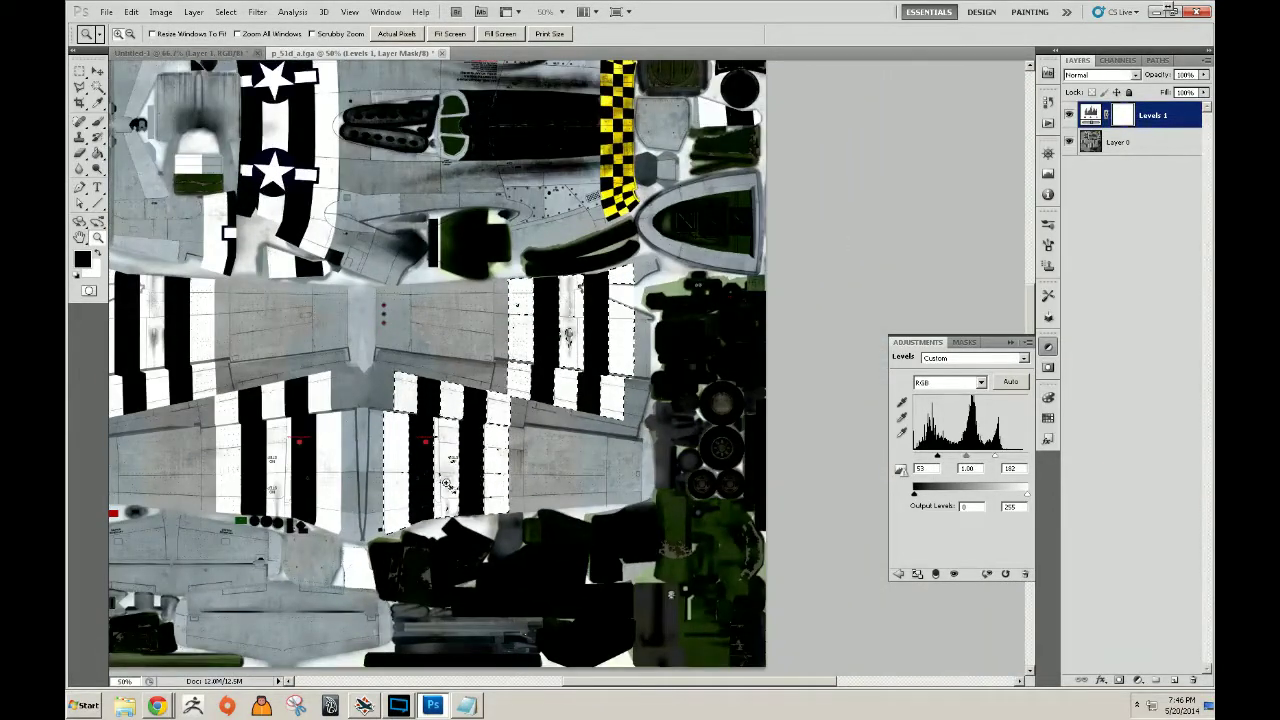
pyautogui.press('q')
pyautogui.click(419, 479)
pyautogui.click(419, 479)
pyautogui.click(419, 479)
pyautogui.press('q')
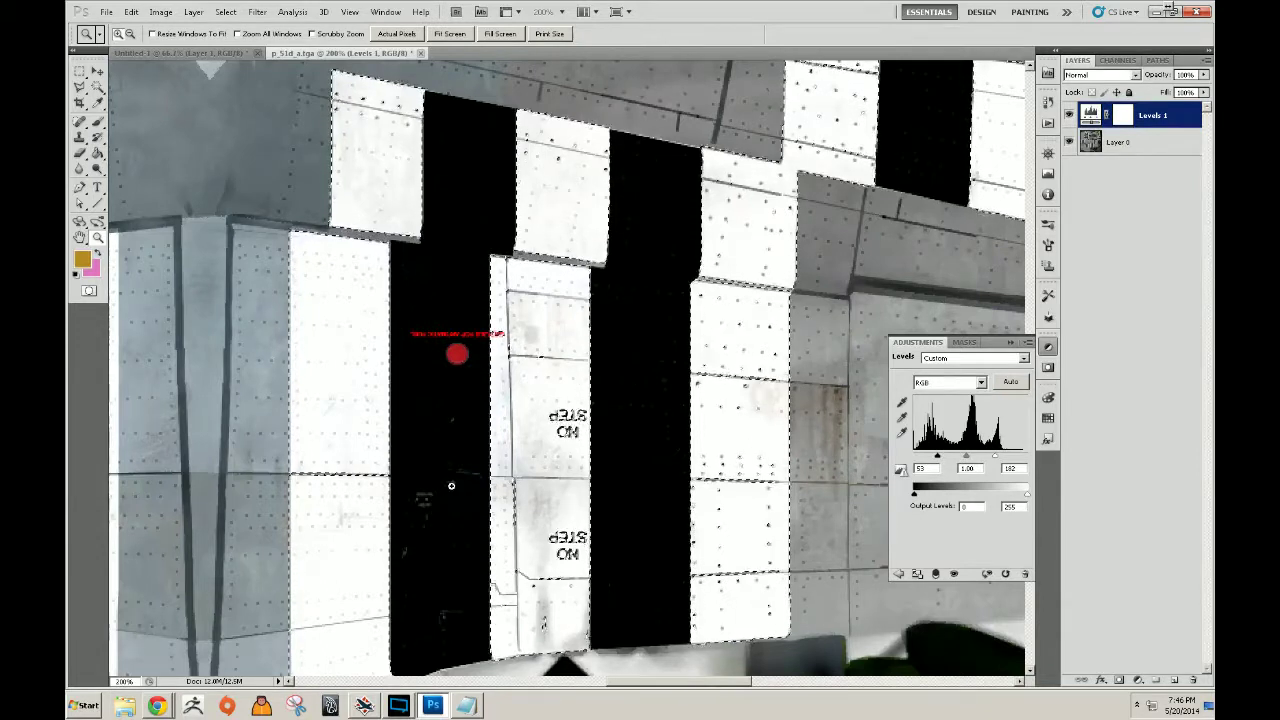
pyautogui.press('q')
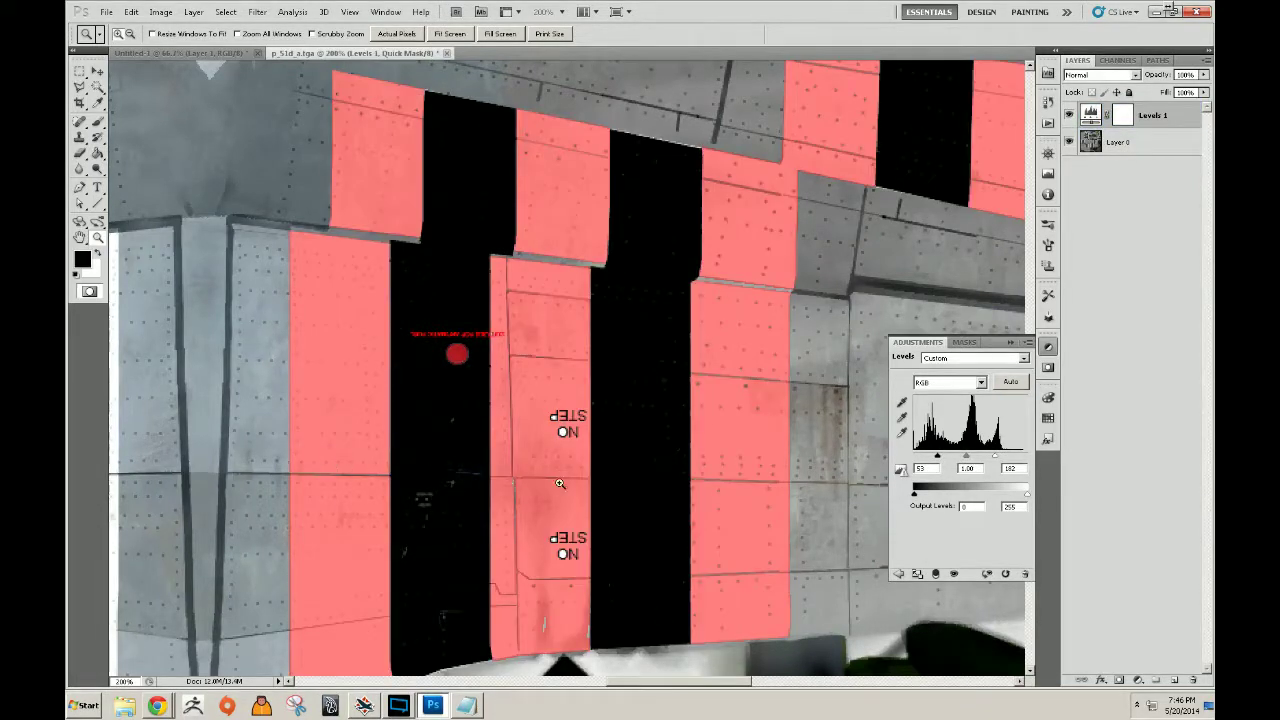
pyautogui.click(334, 420)
pyautogui.moveTo(327, 452); pyautogui.dragTo(357, 449)
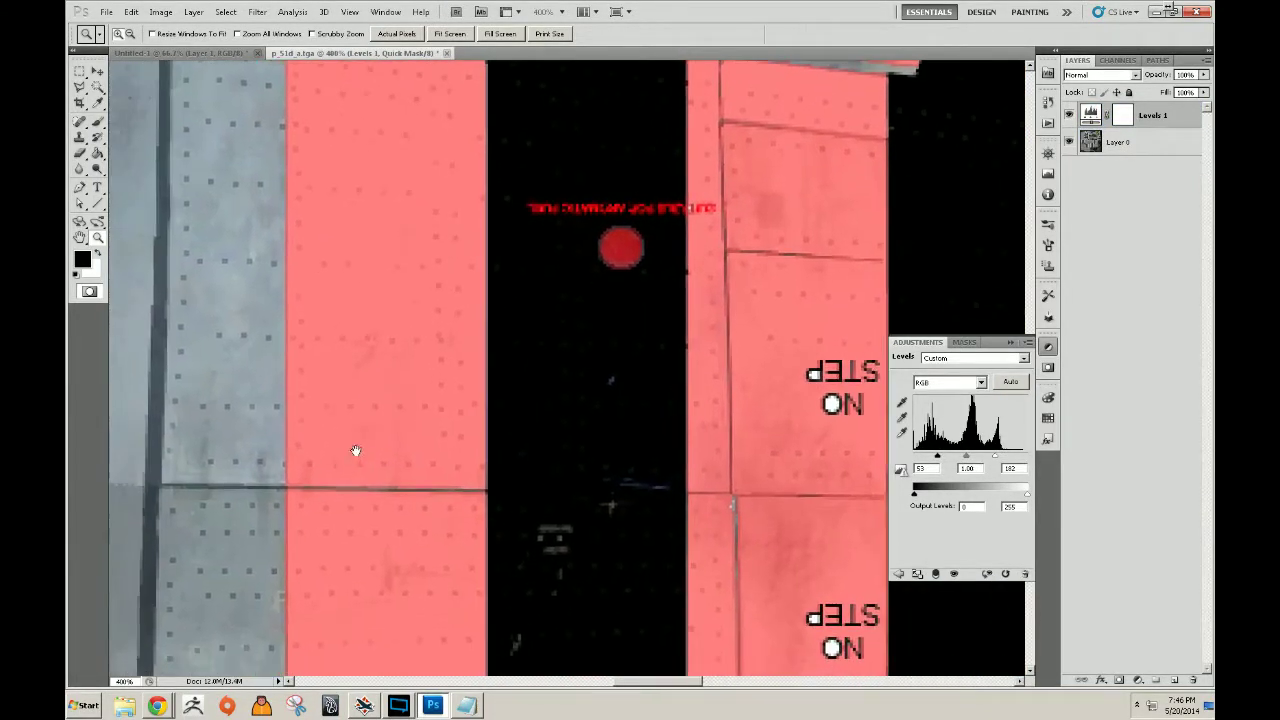
# Brush black in the Quick Mask over the unmasked gaps in the lower wing stripes, including both NO STEP labels.
pyautogui.press('b')
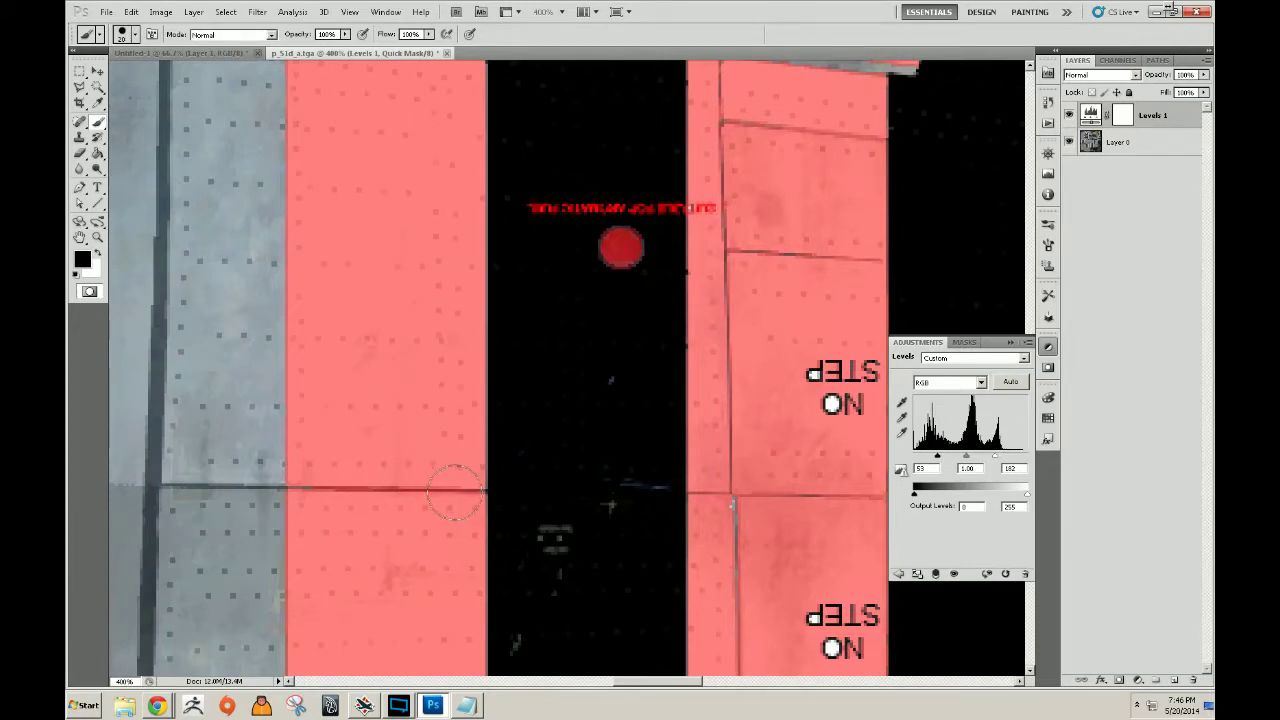
pyautogui.moveTo(355, 588); pyautogui.dragTo(380, 250)
pyautogui.moveTo(334, 618); pyautogui.dragTo(385, 465)
pyautogui.scroll(2, 520, 290)
pyautogui.hscroll(4, 520, 290)
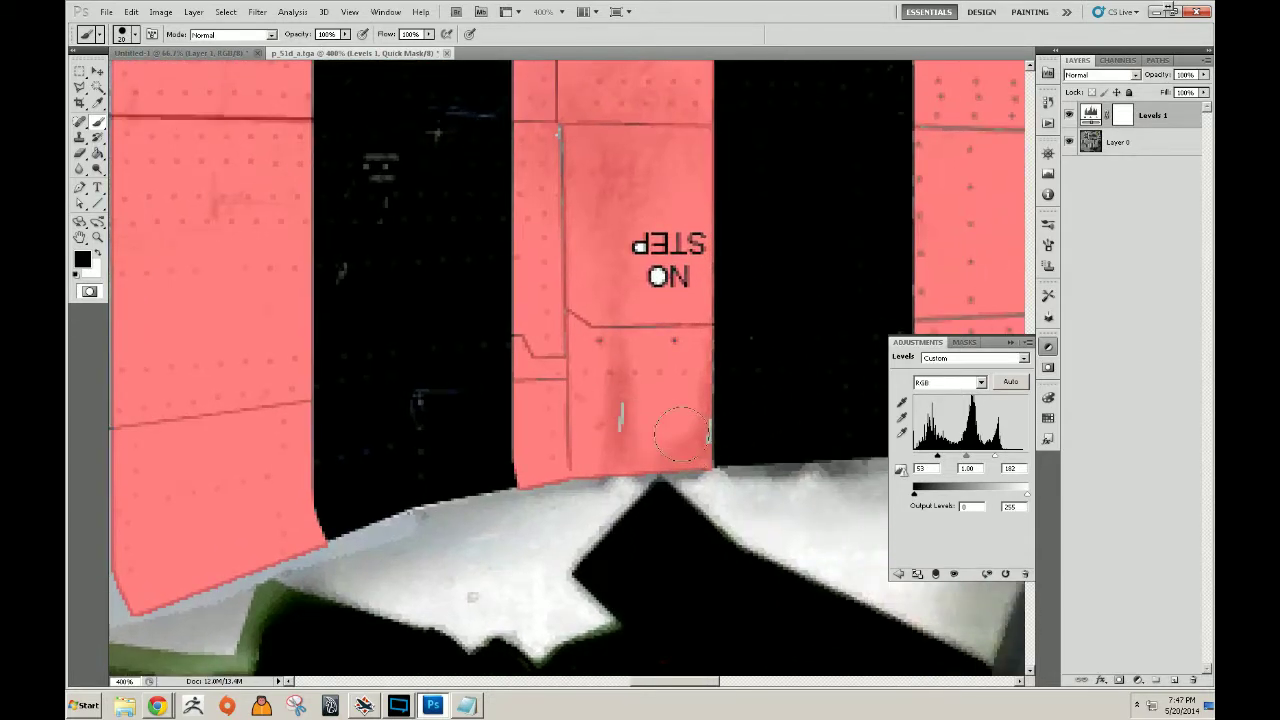
pyautogui.moveTo(681, 436)
pyautogui.mouseDown()
pyautogui.moveTo(634, 415)
pyautogui.moveTo(676, 257)
pyautogui.moveTo(621, 219)
pyautogui.mouseUp()
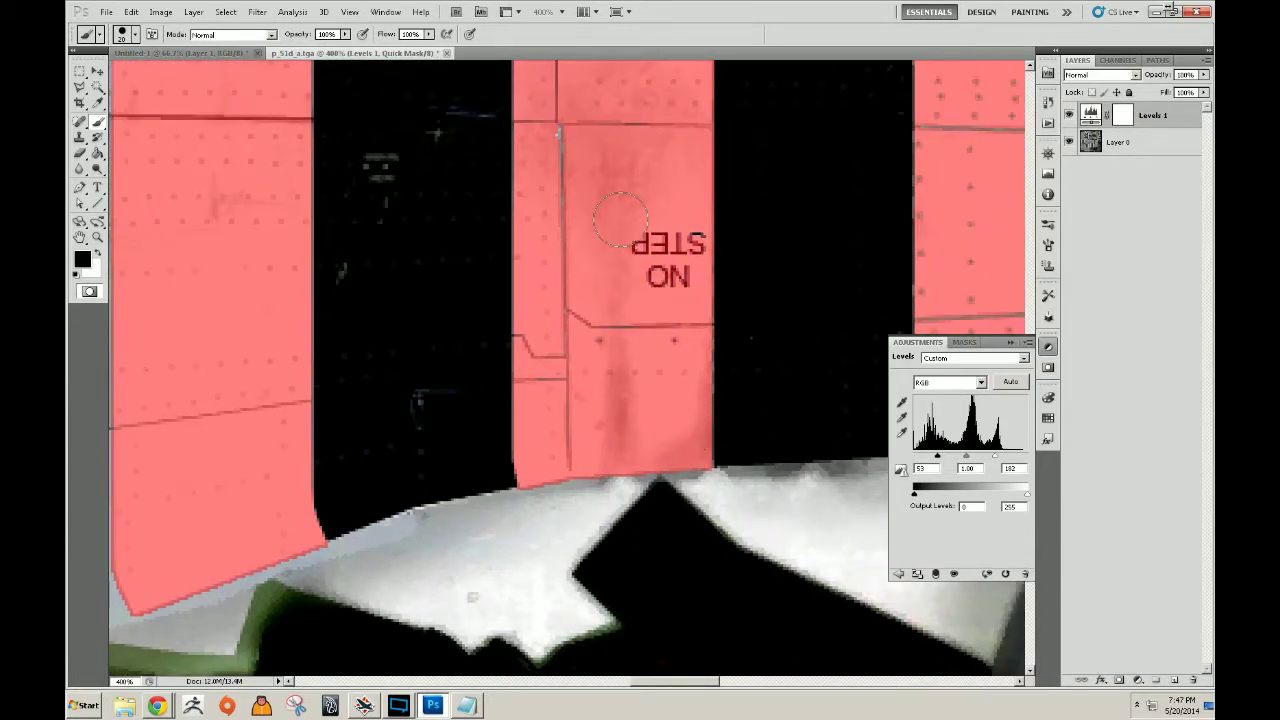
pyautogui.scroll(3, 587, 178)
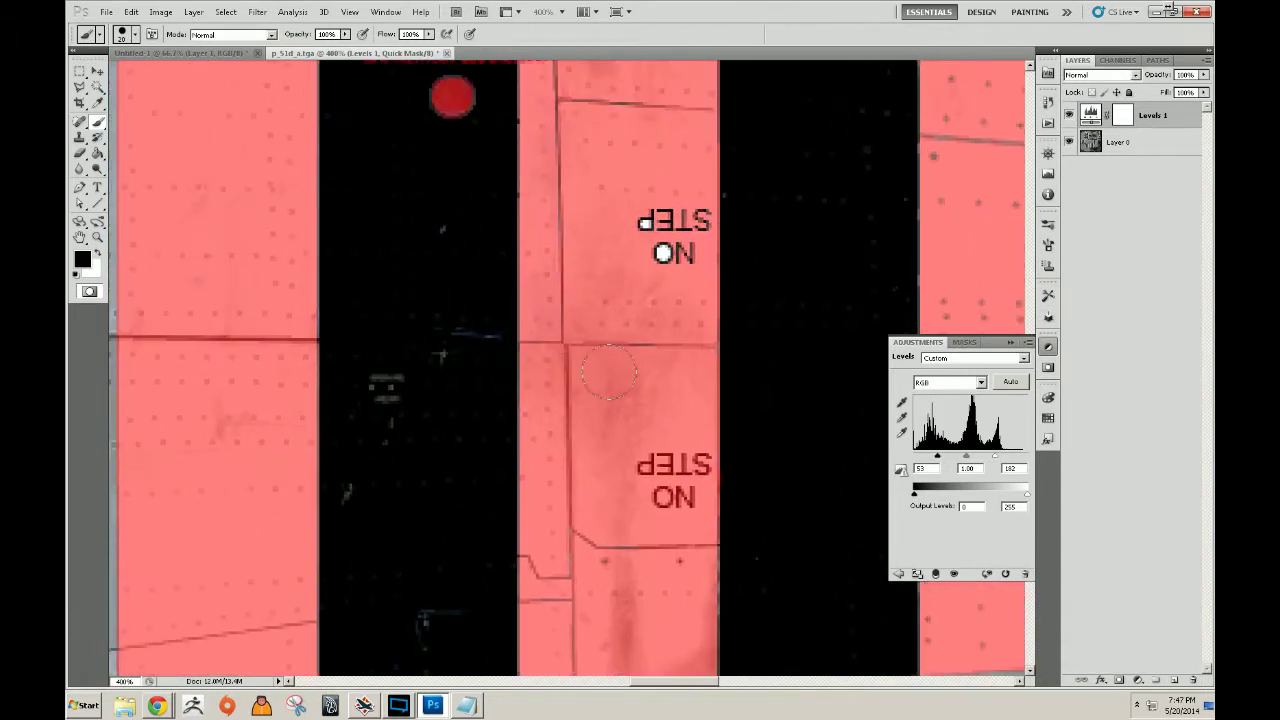
pyautogui.moveTo(651, 200); pyautogui.dragTo(637, 540)
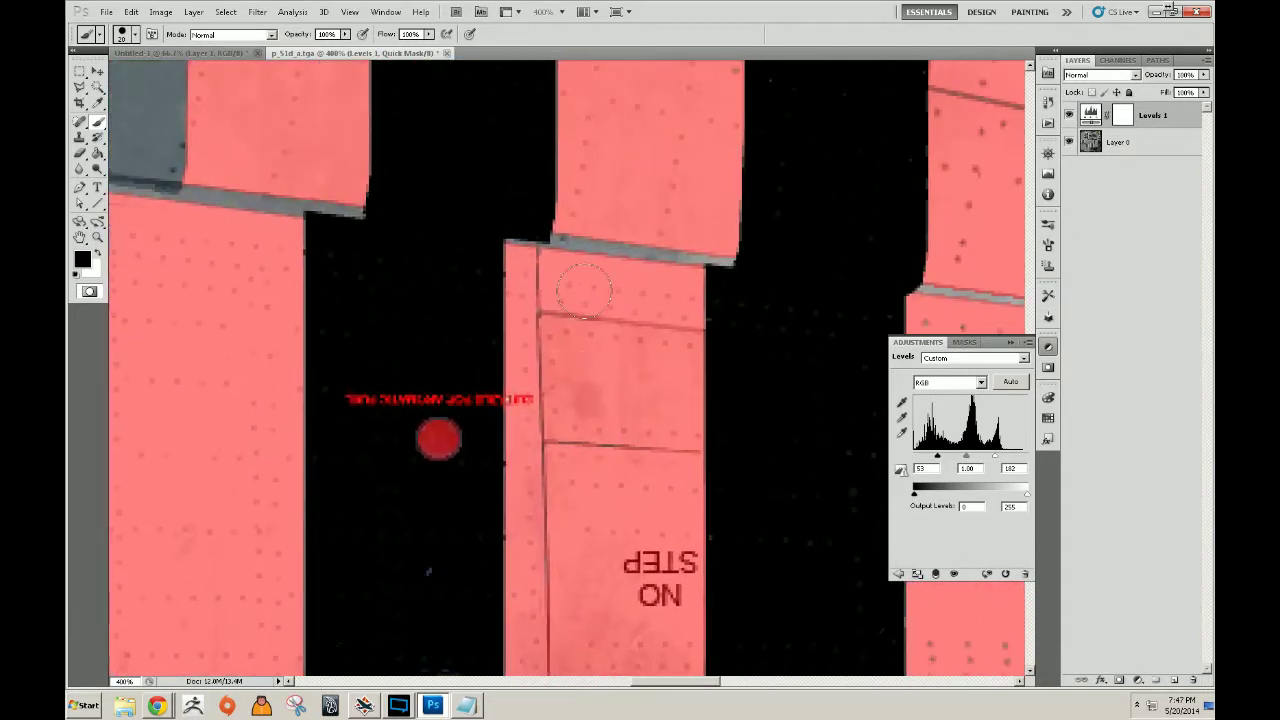
# Paint the grey seams between the lower wing's white stripe segments into the Quick Mask with a small brush.
pyautogui.moveTo(548, 278)
pyautogui.mouseDown()
pyautogui.moveTo(580, 250)
pyautogui.moveTo(608, 252)
pyautogui.moveTo(595, 240)
pyautogui.moveTo(628, 253)
pyautogui.mouseUp()
pyautogui.keyDown('shift'); pyautogui.click(684, 248); pyautogui.keyUp('shift')
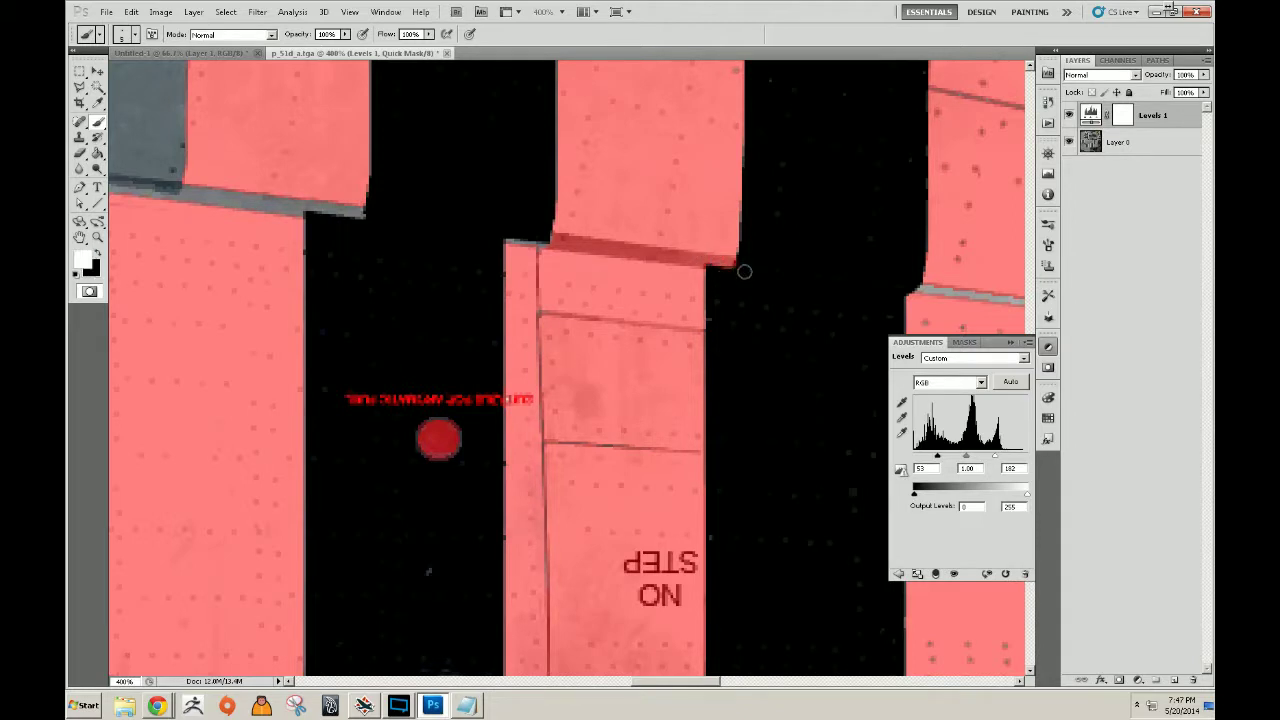
pyautogui.moveTo(694, 320); pyautogui.dragTo(514, 274)
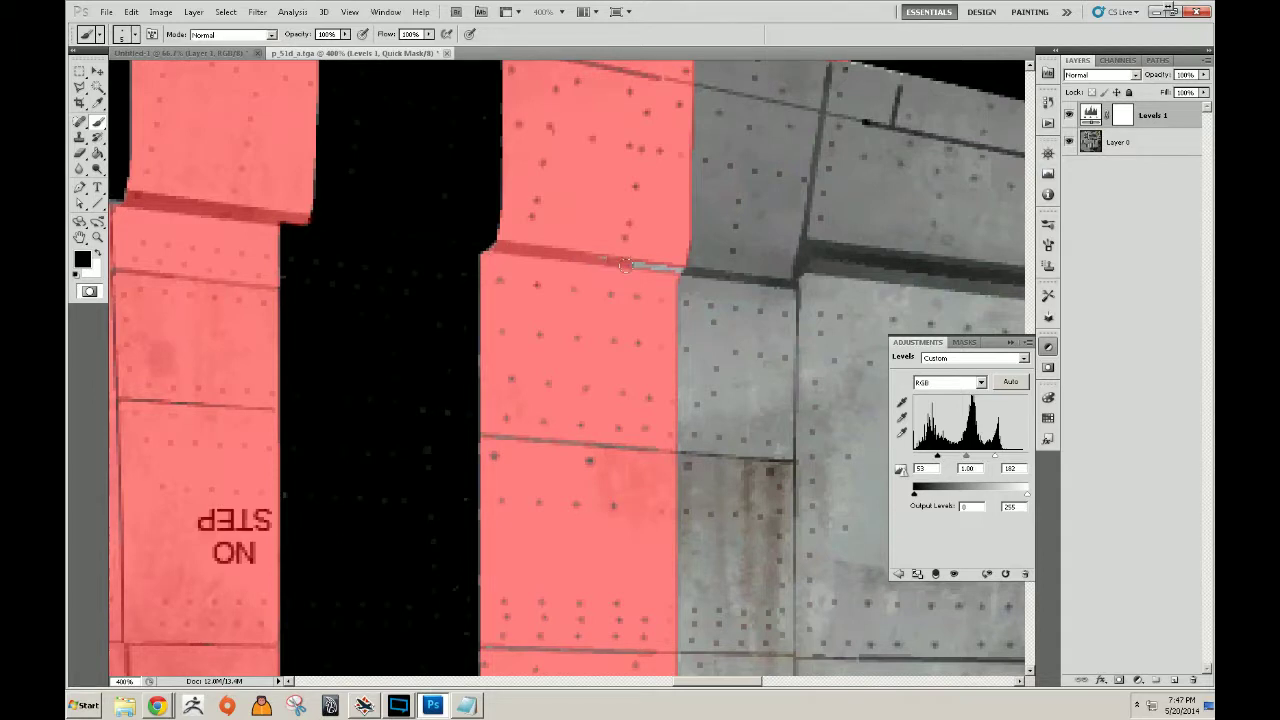
pyautogui.moveTo(676, 264); pyautogui.dragTo(503, 568)
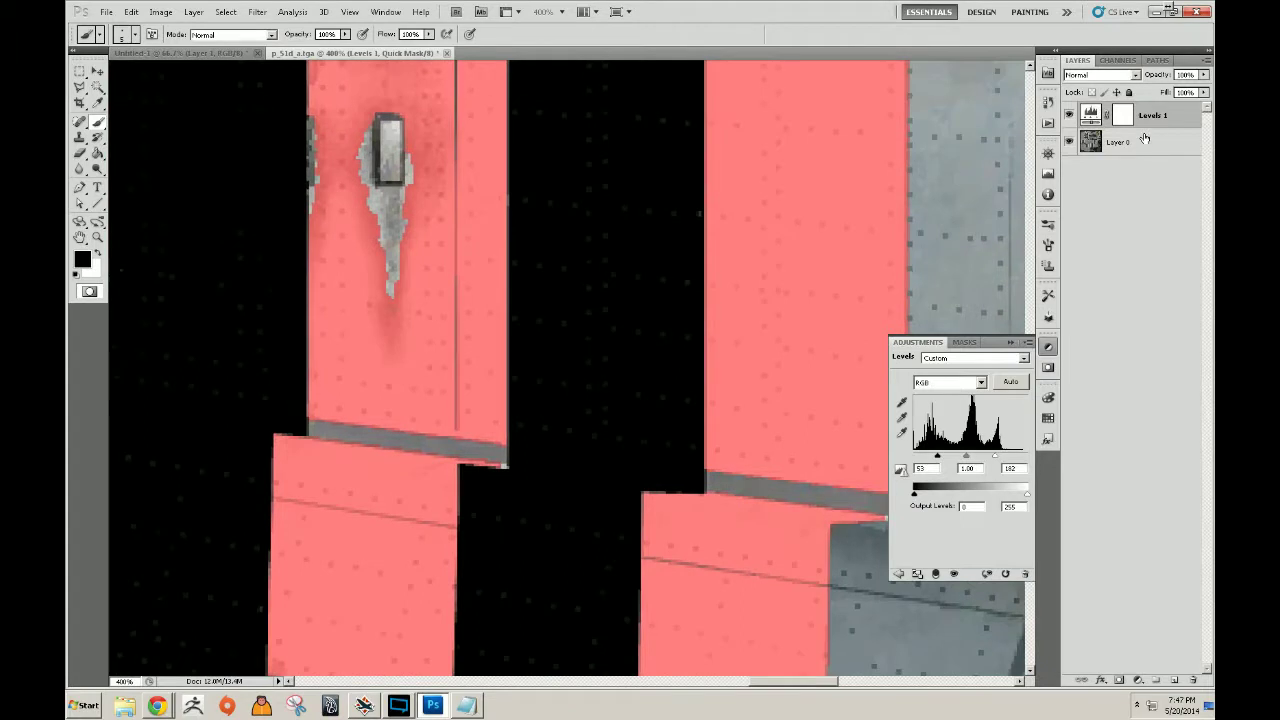
pyautogui.click(1176, 682)
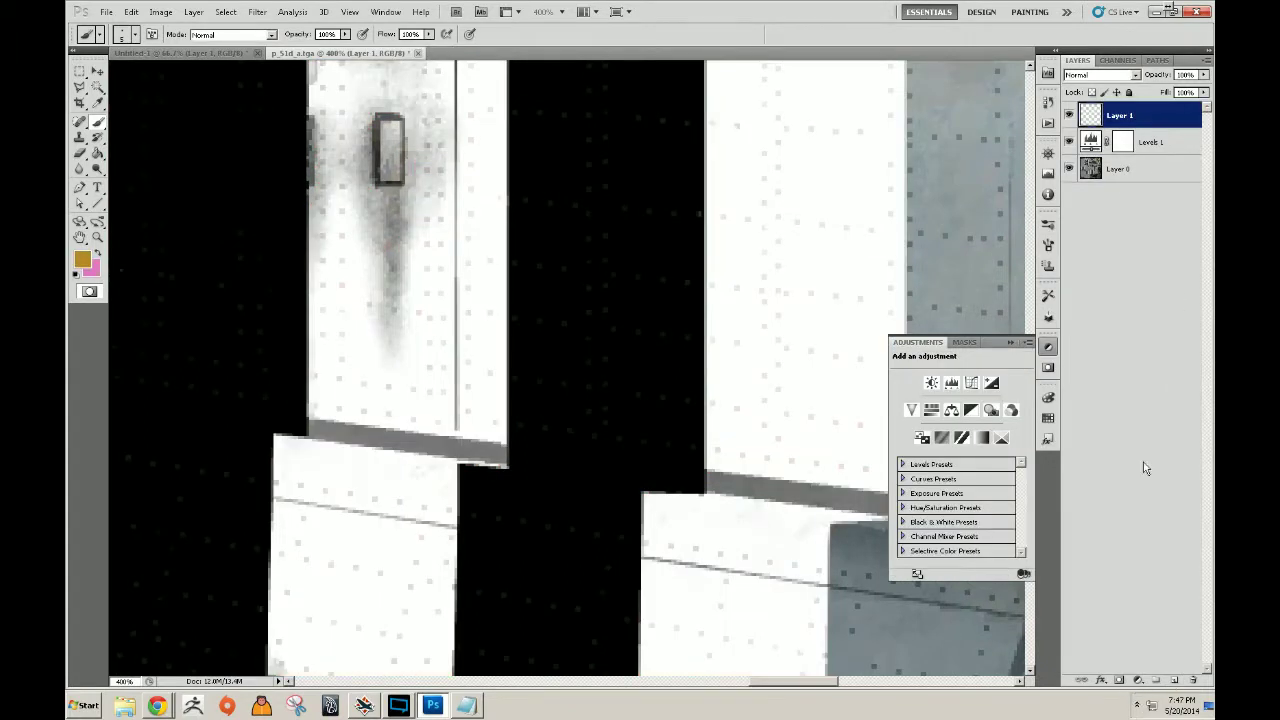
pyautogui.click(1168, 143)
pyautogui.hotkey('ctrl', 'z')
# Convert the Quick Mask to a selection, add a new layer with a mask hiding the selected stripes, and display that mask alone.
pyautogui.press('q')
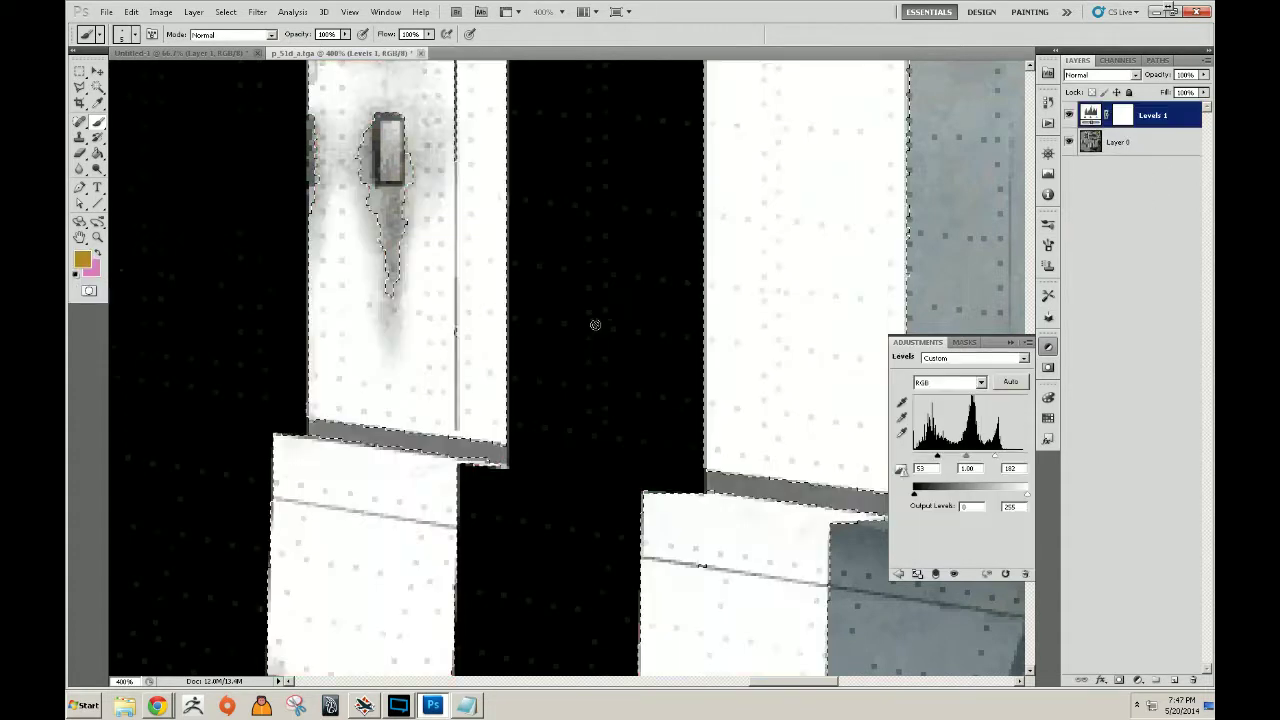
pyautogui.click(1175, 680)
pyautogui.click(1120, 680)
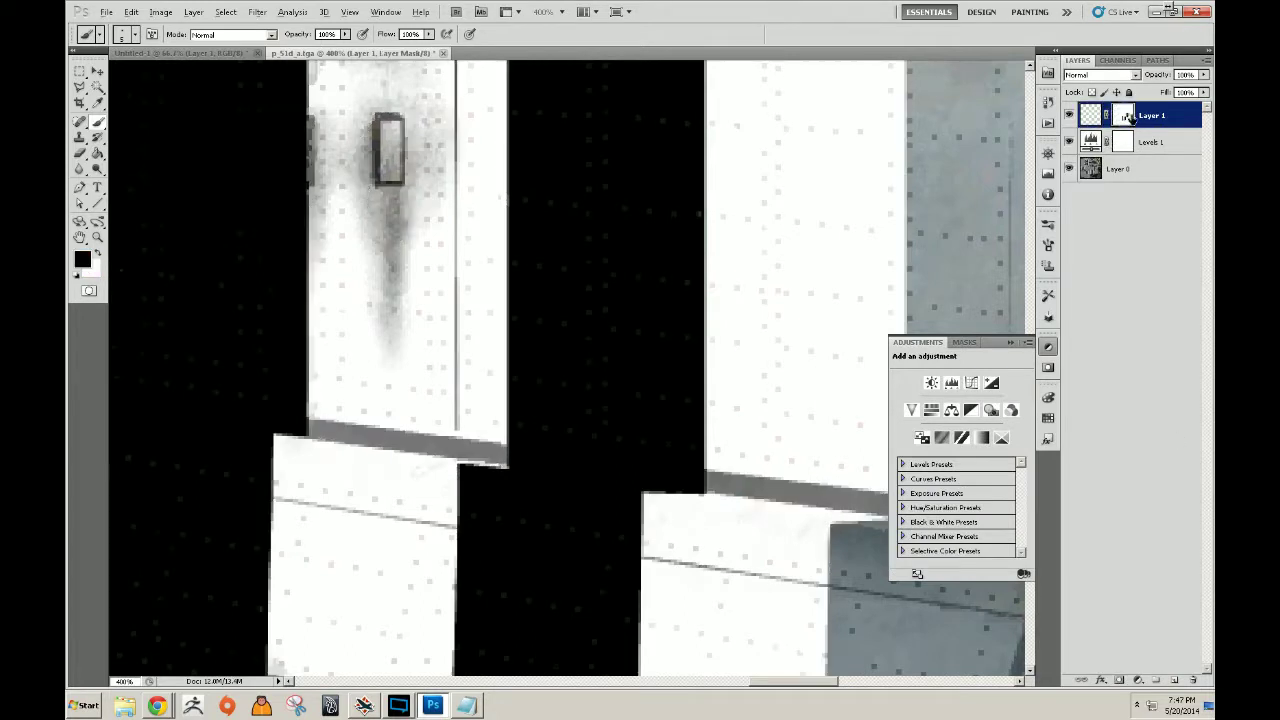
pyautogui.keyDown('alt'); pyautogui.click(1128, 117); pyautogui.keyUp('alt')
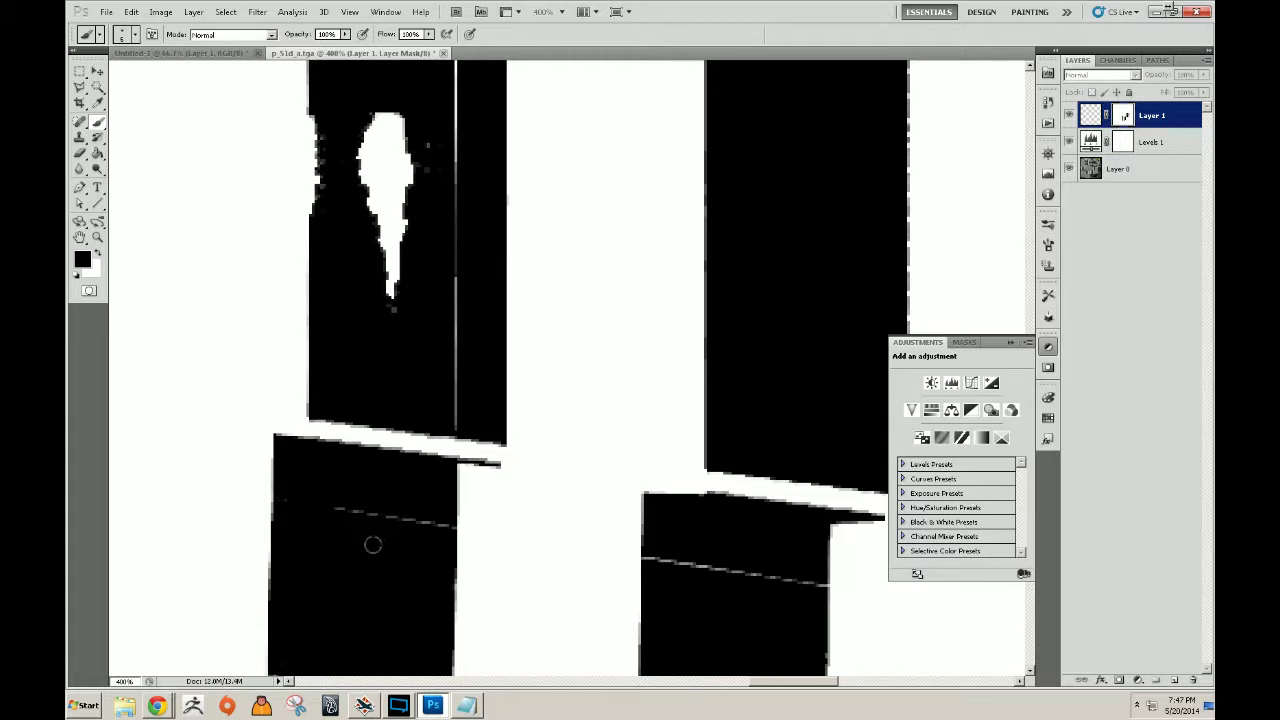
# Paint black on the layer mask over the stain shape, panel lines and white specks in the upper wing's middle stripe.
pyautogui.moveTo(315, 514)
pyautogui.mouseDown()
pyautogui.moveTo(407, 516)
pyautogui.moveTo(420, 446)
pyautogui.moveTo(329, 444)
pyautogui.moveTo(357, 423)
pyautogui.moveTo(414, 143)
pyautogui.moveTo(397, 269)
pyautogui.mouseUp()
pyautogui.moveTo(358, 190); pyautogui.dragTo(356, 405)
pyautogui.moveTo(343, 218)
pyautogui.mouseDown()
pyautogui.moveTo(409, 203)
pyautogui.moveTo(453, 245)
pyautogui.mouseUp()
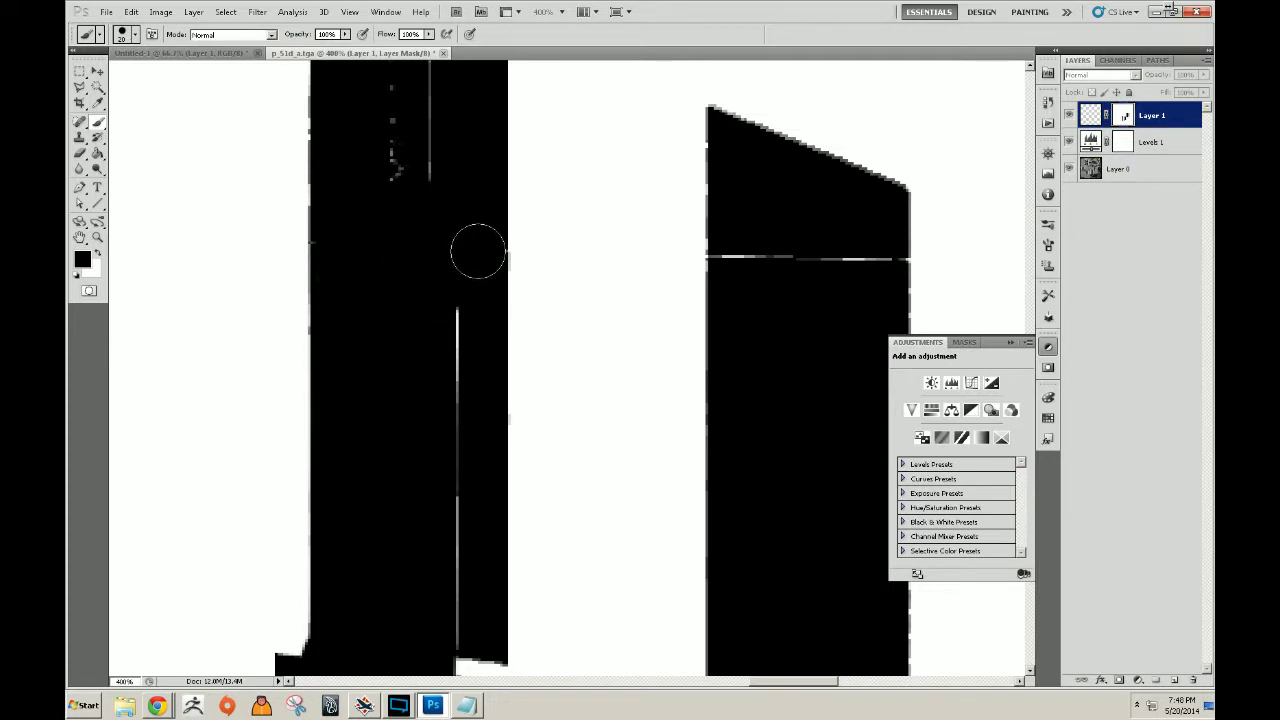
pyautogui.moveTo(435, 340)
pyautogui.mouseDown()
pyautogui.moveTo(434, 520)
pyautogui.moveTo(452, 604)
pyautogui.mouseUp()
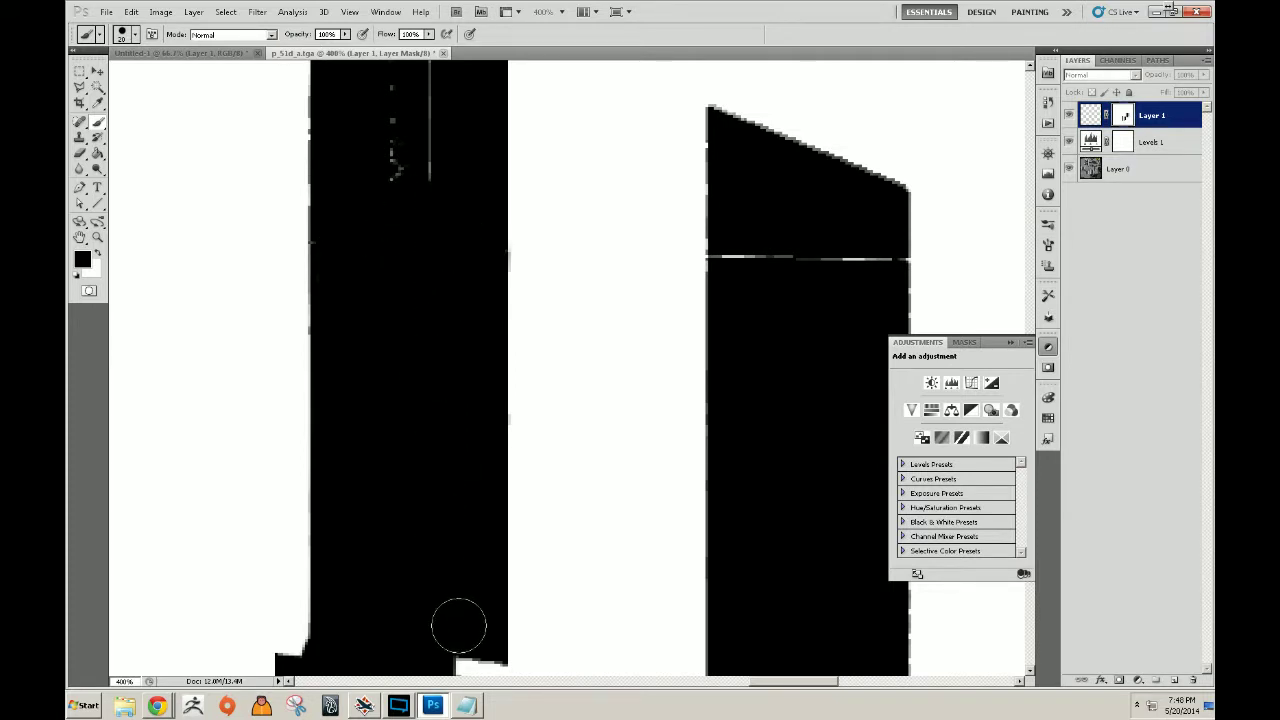
pyautogui.scroll(5, 457, 480)
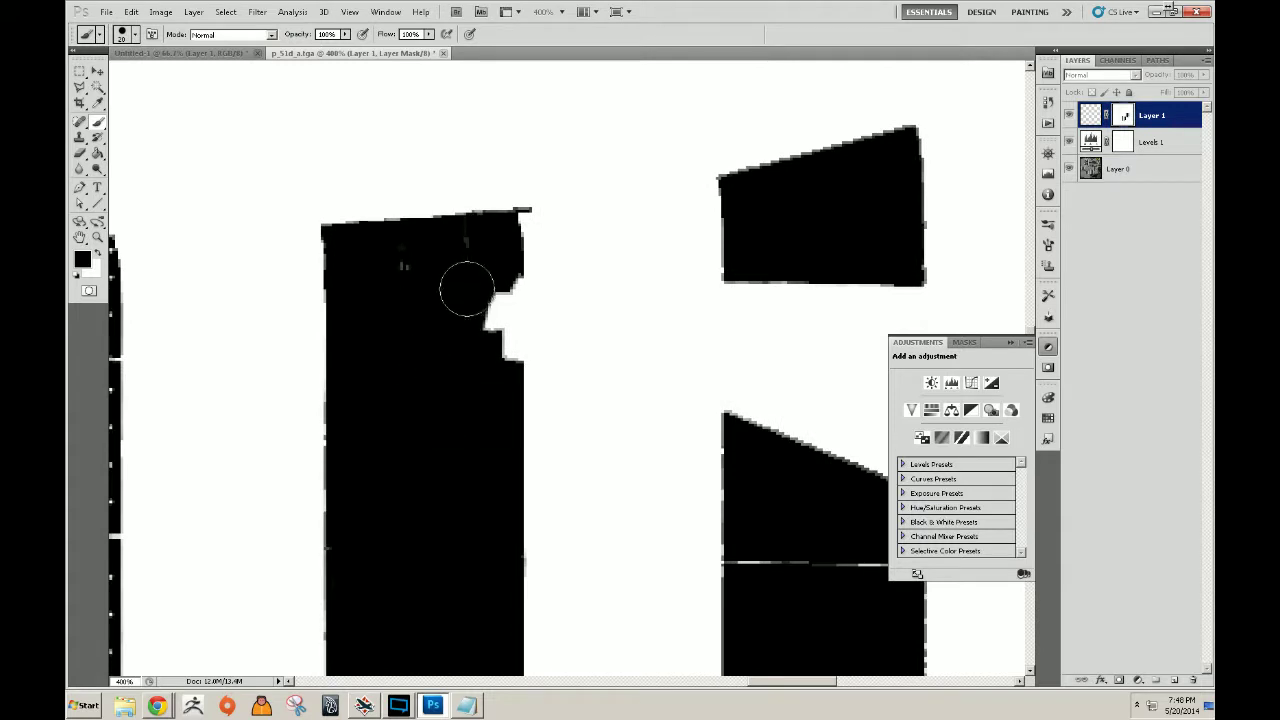
pyautogui.moveTo(494, 271); pyautogui.dragTo(507, 445)
# Paint out the thin white panel lines in the upper wing's rightmost short stripe segment on the layer mask.
pyautogui.moveTo(680, 492); pyautogui.dragTo(540, 280)
pyautogui.moveTo(625, 340)
pyautogui.mouseDown()
pyautogui.moveTo(603, 338)
pyautogui.moveTo(740, 341)
pyautogui.moveTo(677, 177)
pyautogui.moveTo(611, 343)
pyautogui.moveTo(544, 332)
pyautogui.mouseUp()
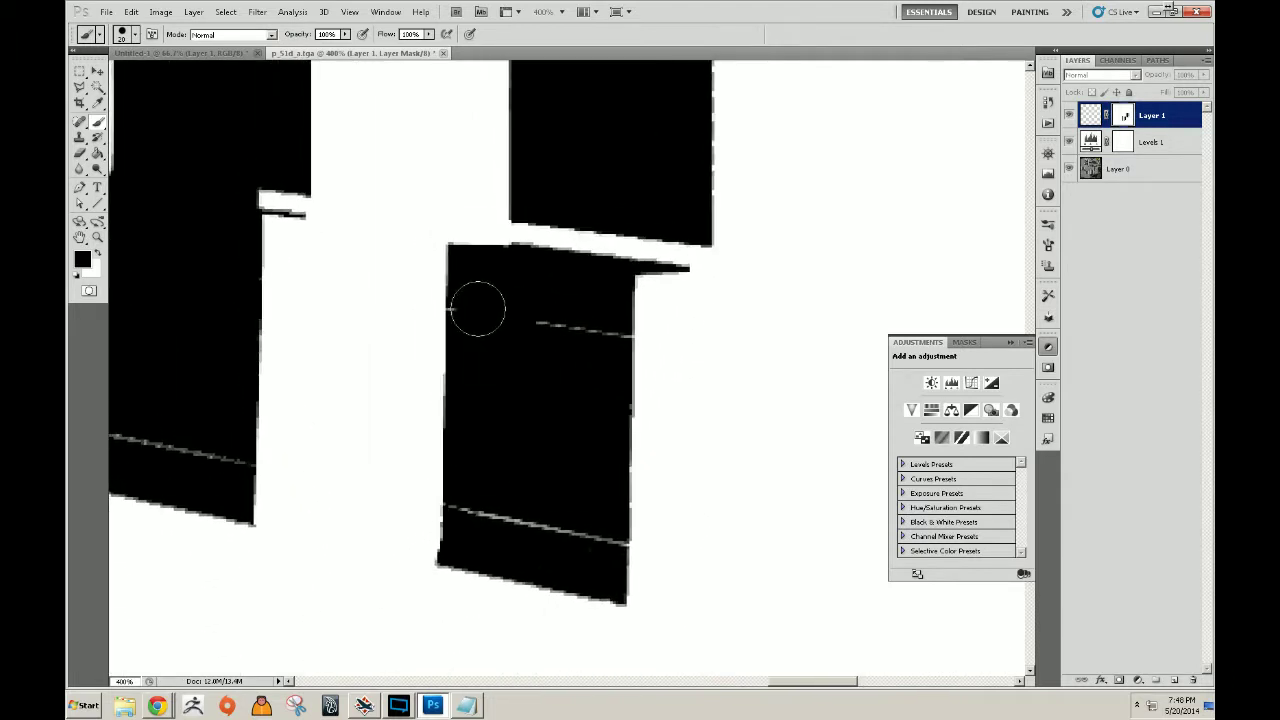
pyautogui.moveTo(477, 314); pyautogui.dragTo(571, 334)
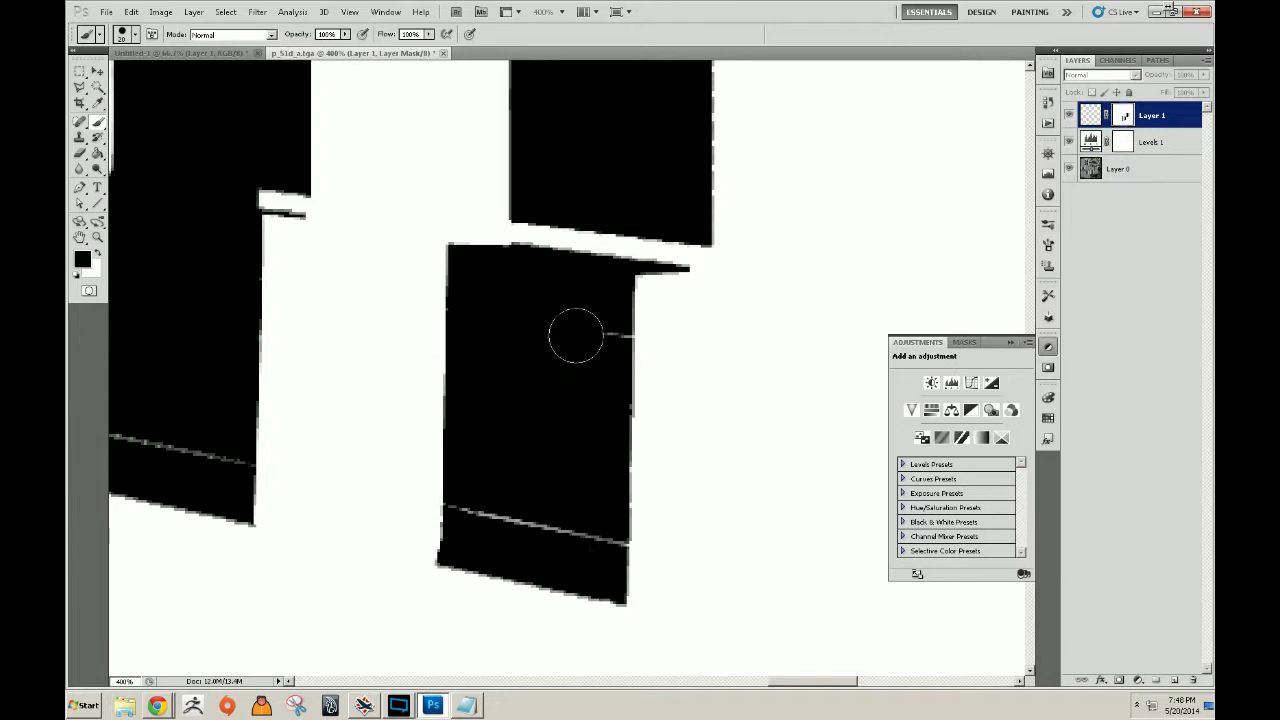
pyautogui.moveTo(605, 538)
pyautogui.mouseDown()
pyautogui.moveTo(469, 504)
pyautogui.moveTo(535, 530)
pyautogui.mouseUp()
pyautogui.hotkey('ctrl', 'z')
# Fill the remaining white panel lines and rivet specks in the upper wing's middle and left short stripe segments with black.
pyautogui.moveTo(132, 423); pyautogui.dragTo(389, 498)
pyautogui.moveTo(375, 514); pyautogui.dragTo(449, 531)
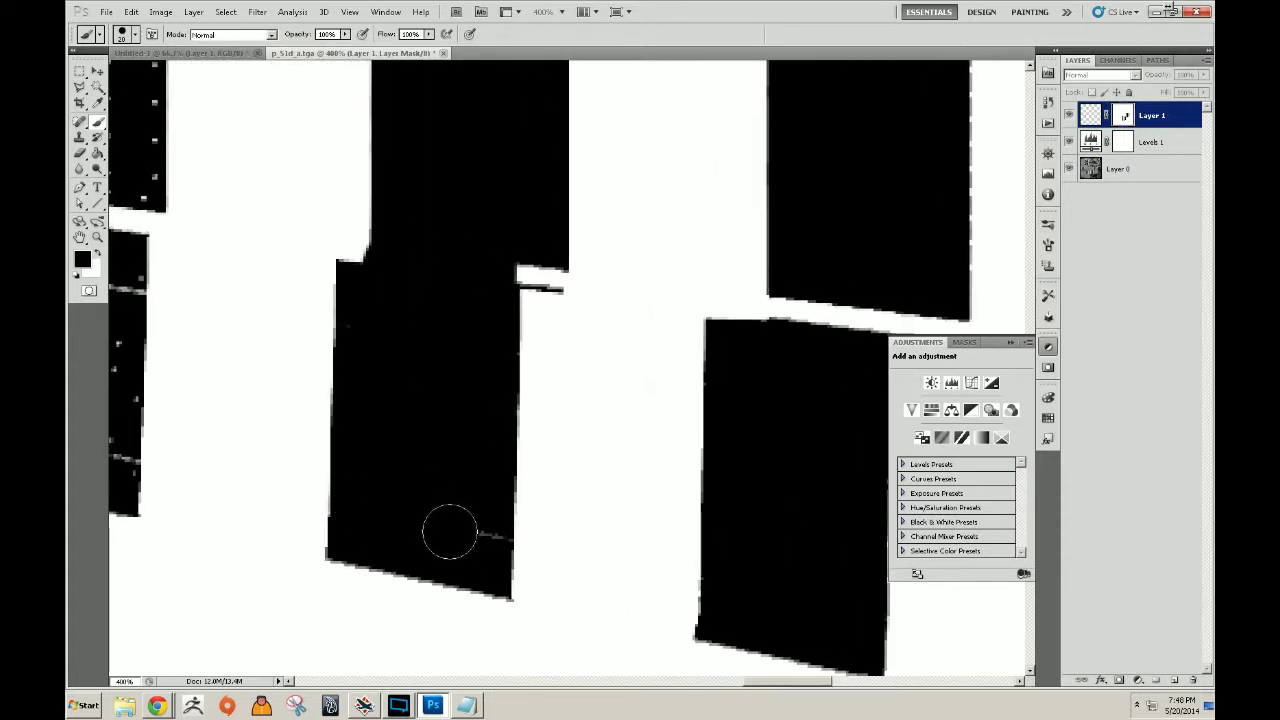
pyautogui.moveTo(302, 453); pyautogui.dragTo(490, 509)
pyautogui.moveTo(358, 541)
pyautogui.mouseDown()
pyautogui.moveTo(294, 520)
pyautogui.moveTo(422, 560)
pyautogui.moveTo(294, 514)
pyautogui.moveTo(314, 452)
pyautogui.moveTo(301, 352)
pyautogui.moveTo(339, 416)
pyautogui.moveTo(332, 428)
pyautogui.moveTo(412, 372)
pyautogui.moveTo(413, 476)
pyautogui.mouseUp()
pyautogui.hotkey('ctrl', 'z')
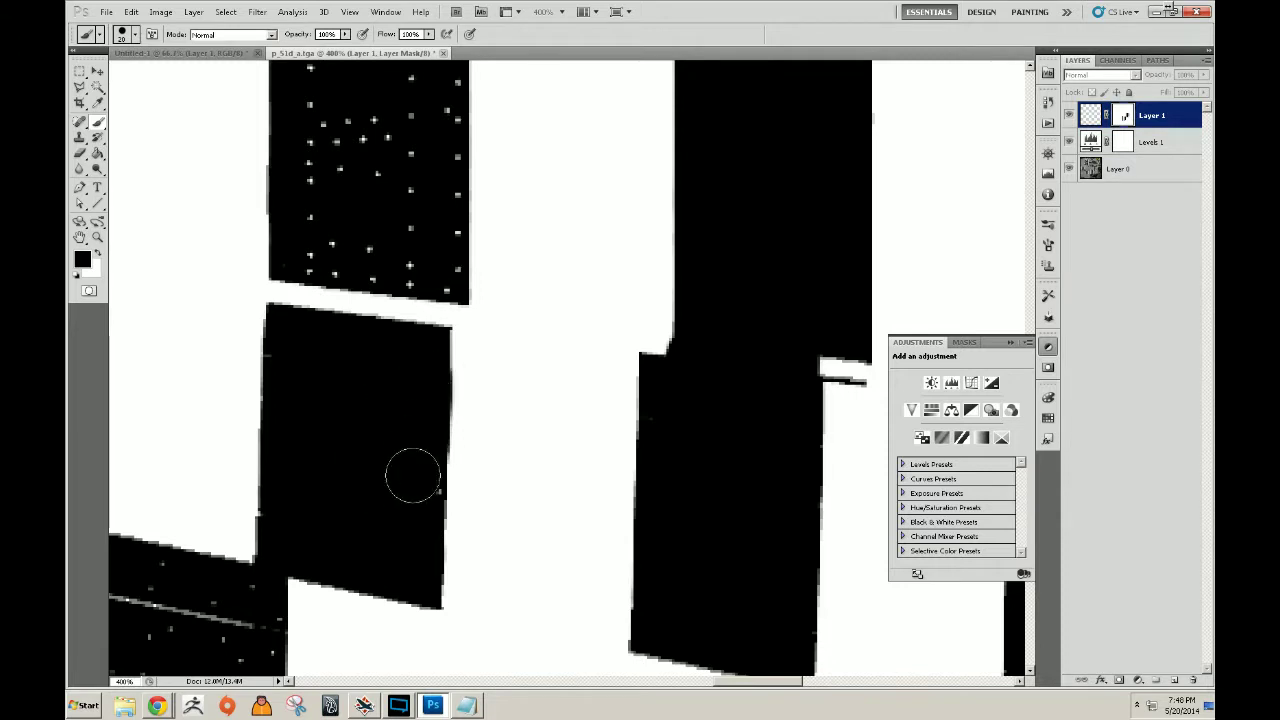
# Paint black over the rivet dots and horizontal panel lines in the upper wing's long left stripe on the layer mask.
pyautogui.moveTo(335, 127); pyautogui.dragTo(397, 417)
pyautogui.moveTo(429, 103); pyautogui.dragTo(444, 417)
pyautogui.click(415, 458)
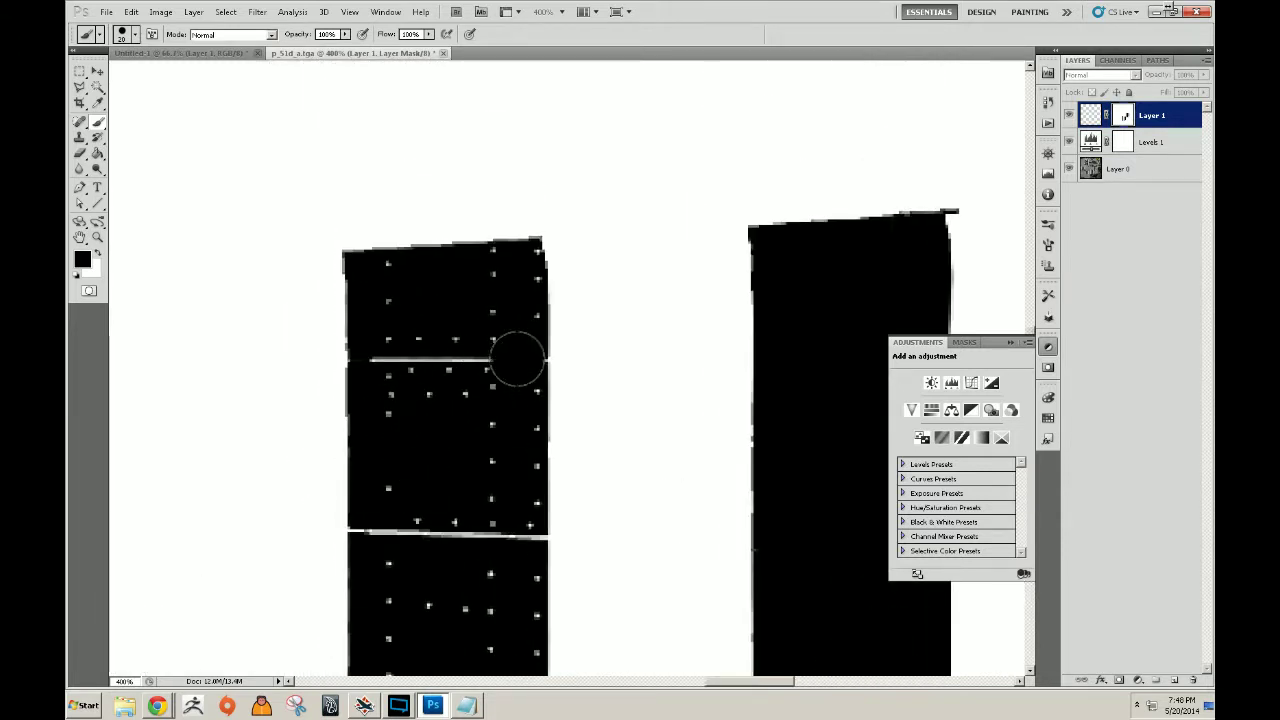
pyautogui.moveTo(453, 420)
pyautogui.mouseDown()
pyautogui.moveTo(485, 277)
pyautogui.moveTo(474, 363)
pyautogui.mouseUp()
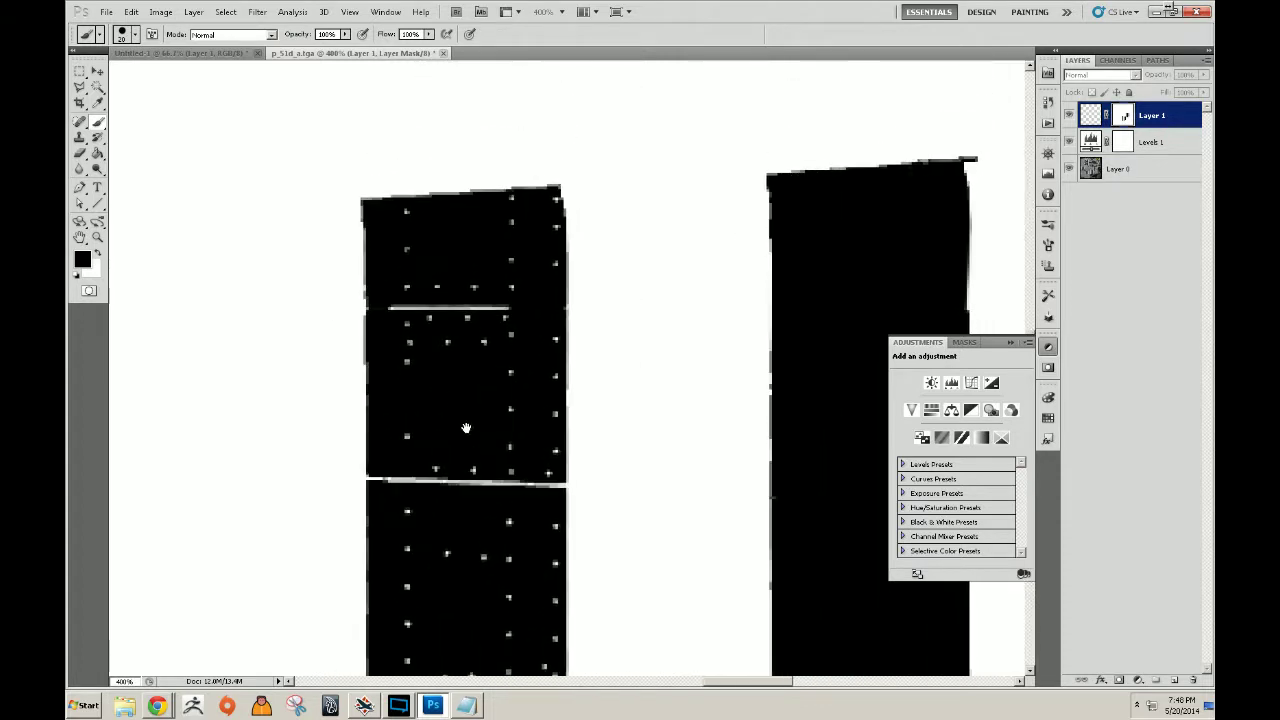
pyautogui.click(395, 483)
pyautogui.moveTo(344, 446); pyautogui.dragTo(529, 263)
# Brush black over panel lines and rivet specks in the wings' striped areas on the layer mask.
pyautogui.moveTo(337, 517); pyautogui.dragTo(423, 366)
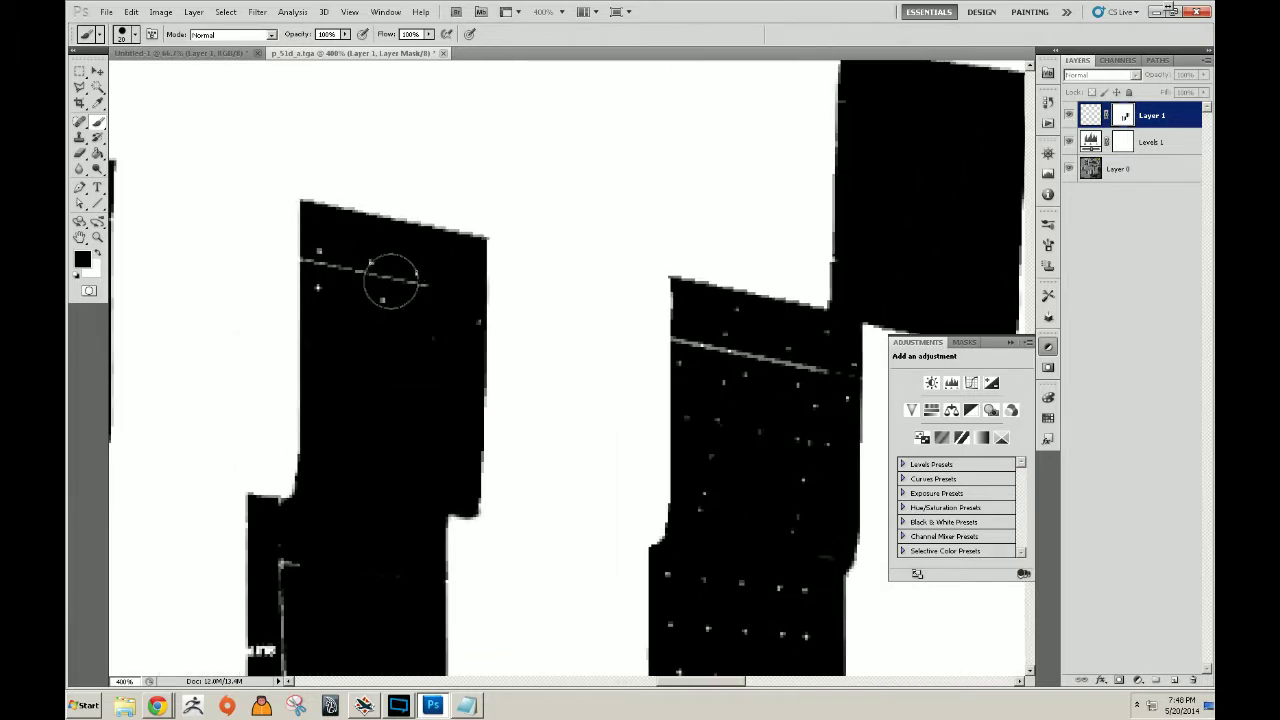
pyautogui.click(704, 350)
pyautogui.moveTo(659, 443)
pyautogui.mouseDown()
pyautogui.moveTo(568, 279)
pyautogui.moveTo(535, 351)
pyautogui.moveTo(593, 356)
pyautogui.mouseUp()
pyautogui.moveTo(370, 377)
pyautogui.mouseDown()
pyautogui.moveTo(541, 308)
pyautogui.moveTo(525, 359)
pyautogui.moveTo(589, 254)
pyautogui.moveTo(574, 180)
pyautogui.mouseUp()
pyautogui.click(564, 267)
pyautogui.moveTo(650, 610); pyautogui.dragTo(560, 343)
pyautogui.moveTo(880, 275); pyautogui.dragTo(552, 408)
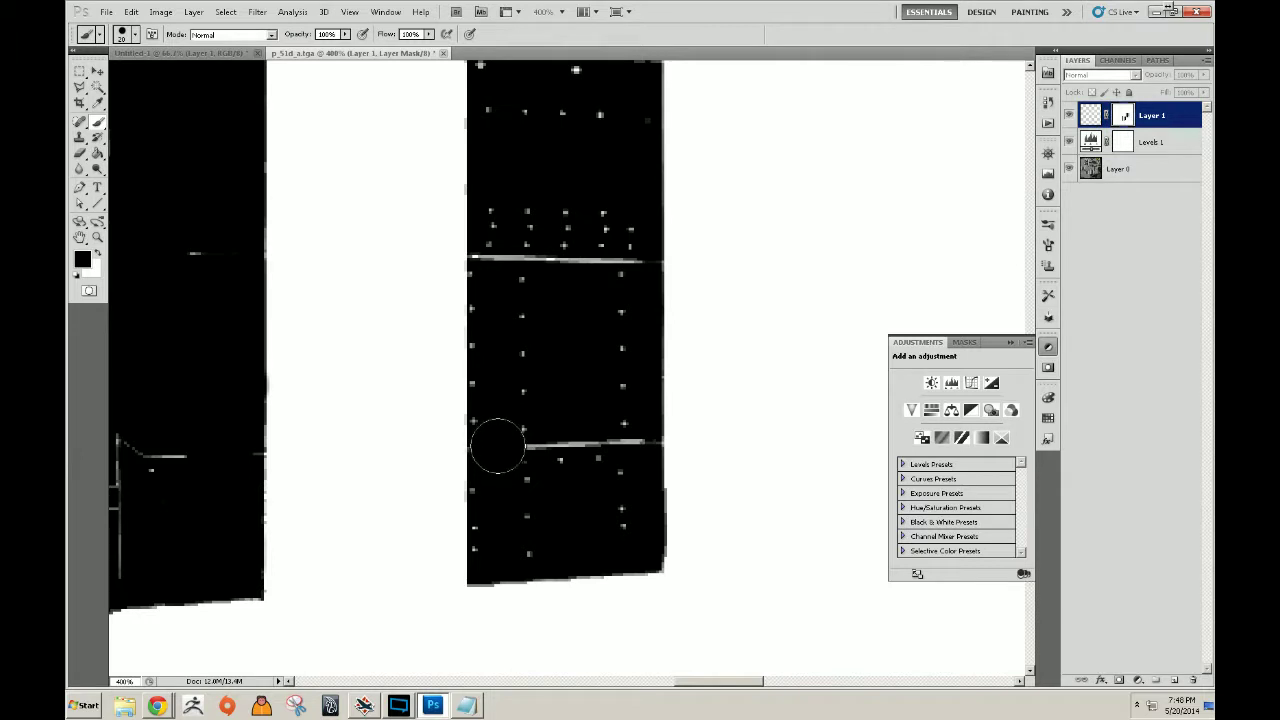
pyautogui.moveTo(514, 277); pyautogui.dragTo(517, 410)
pyautogui.moveTo(526, 193); pyautogui.dragTo(514, 383)
pyautogui.moveTo(598, 396); pyautogui.dragTo(615, 400)
pyautogui.moveTo(225, 453); pyautogui.dragTo(494, 337)
pyautogui.press('z')
pyautogui.click(454, 334)
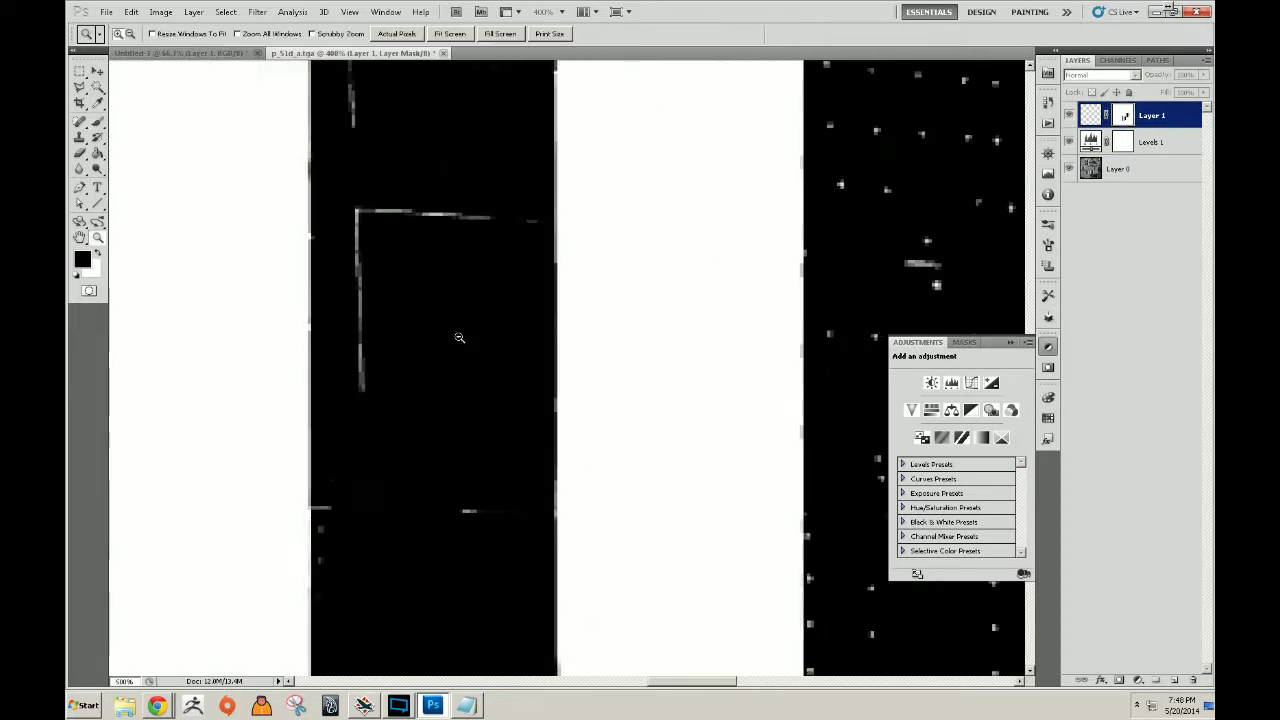
pyautogui.keyDown('alt'); pyautogui.click(457, 337); pyautogui.keyUp('alt')
pyautogui.keyDown('alt'); pyautogui.click(459, 339); pyautogui.keyUp('alt')
pyautogui.keyDown('alt'); pyautogui.click(460, 340); pyautogui.keyUp('alt')
pyautogui.keyDown('alt'); pyautogui.click(460, 340); pyautogui.keyUp('alt')
pyautogui.moveTo(303, 286); pyautogui.dragTo(437, 389)
pyautogui.press('b')
pyautogui.moveTo(443, 337)
pyautogui.mouseDown()
pyautogui.moveTo(453, 281)
pyautogui.moveTo(451, 313)
pyautogui.moveTo(481, 302)
pyautogui.moveTo(615, 327)
pyautogui.moveTo(656, 352)
pyautogui.mouseUp()
# Use a Magic Wand selection of the white surroundings to fill all wing stripes solid black on the layer mask, then deselect.
pyautogui.press('z')
pyautogui.keyDown('alt'); pyautogui.click(774, 366); pyautogui.keyUp('alt')
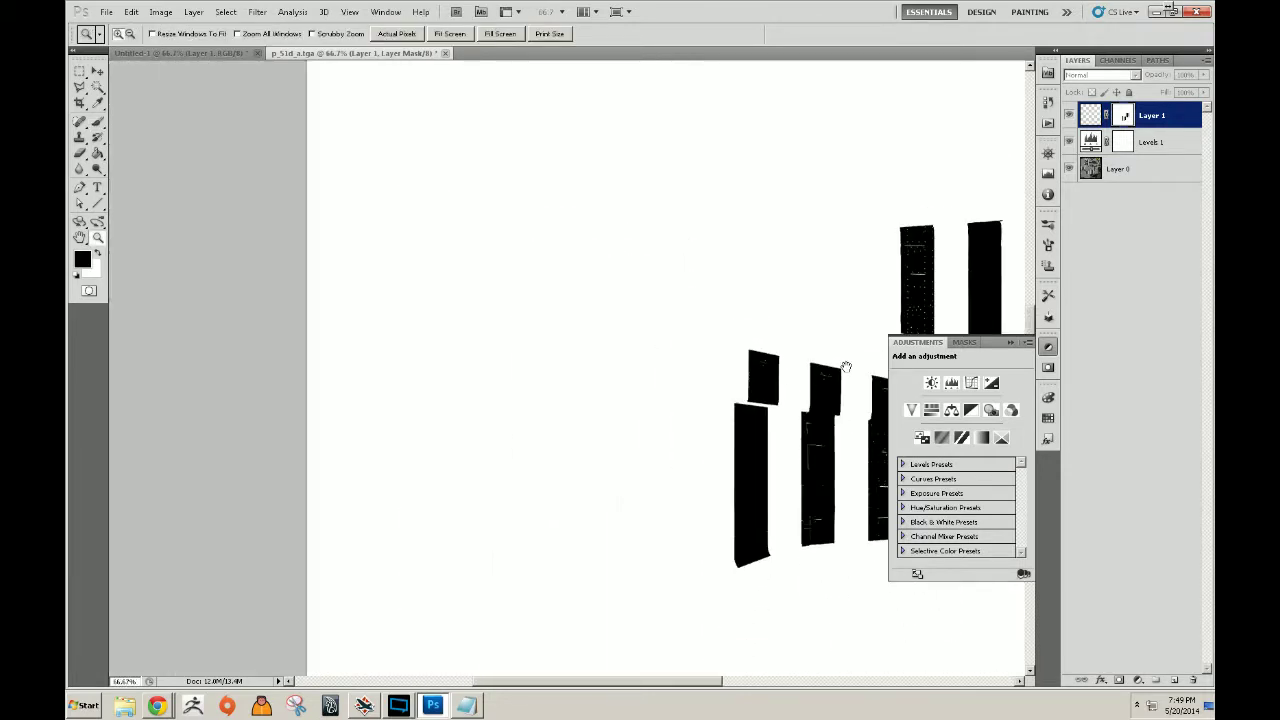
pyautogui.keyDown('alt'); pyautogui.click(712, 390); pyautogui.keyUp('alt')
pyautogui.click(652, 326)
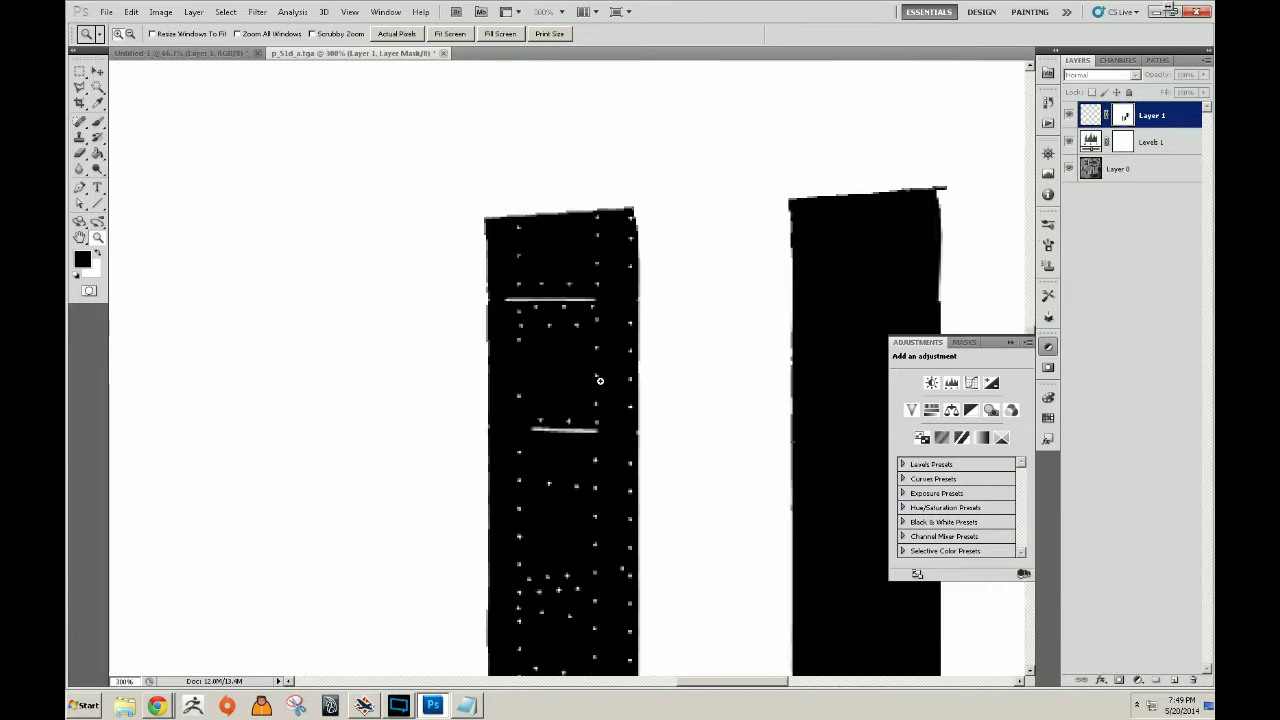
pyautogui.press('w')
pyautogui.click(716, 363)
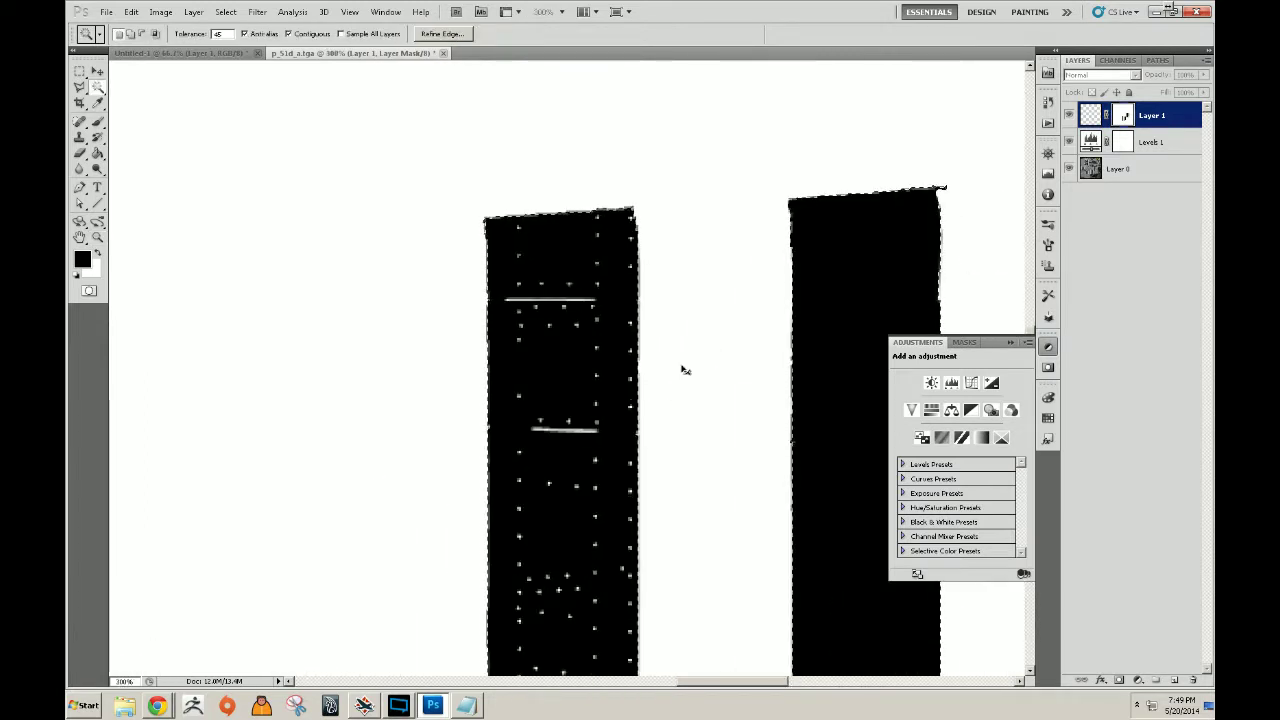
pyautogui.press('x')
pyautogui.press('Delete')
pyautogui.hotkey('ctrl', 'd')
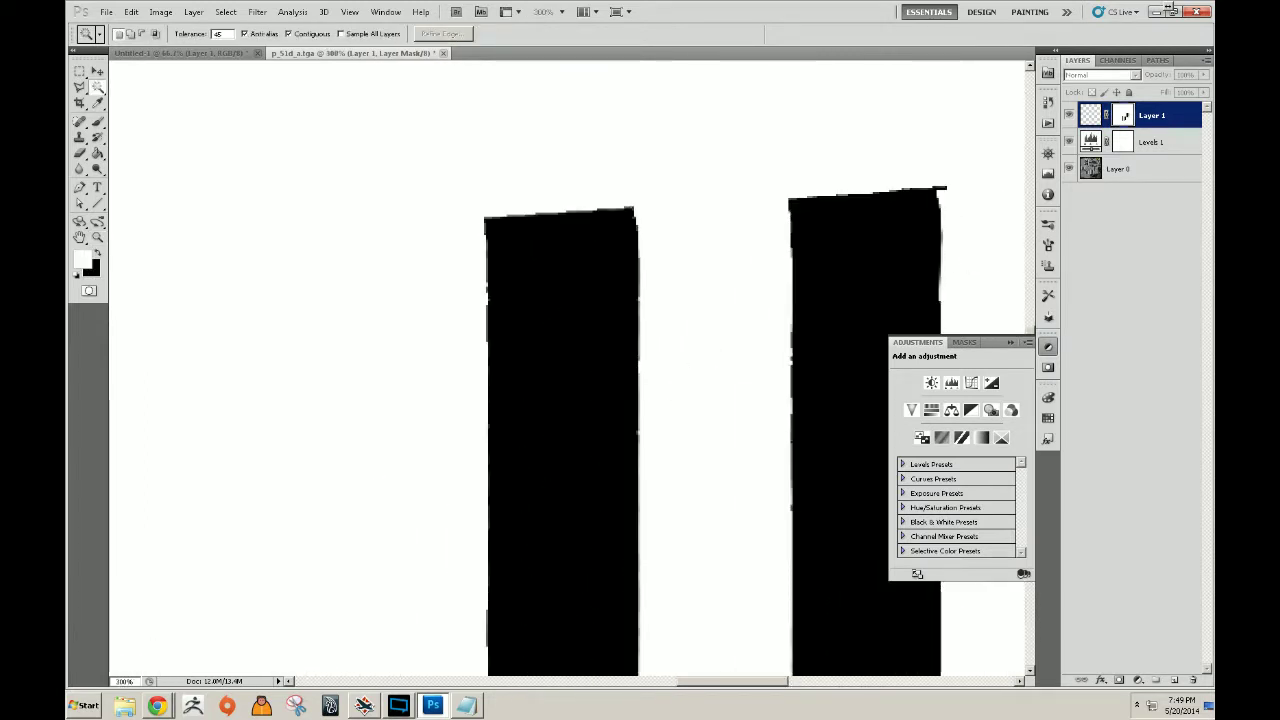
# Load the mask of Layer 1 as a selection and enter Quick Mask mode on the layer's image.
pyautogui.moveTo(434, 379); pyautogui.dragTo(683, 183)
pyautogui.moveTo(300, 600); pyautogui.dragTo(606, 334)
pyautogui.moveTo(575, 655); pyautogui.dragTo(591, 374)
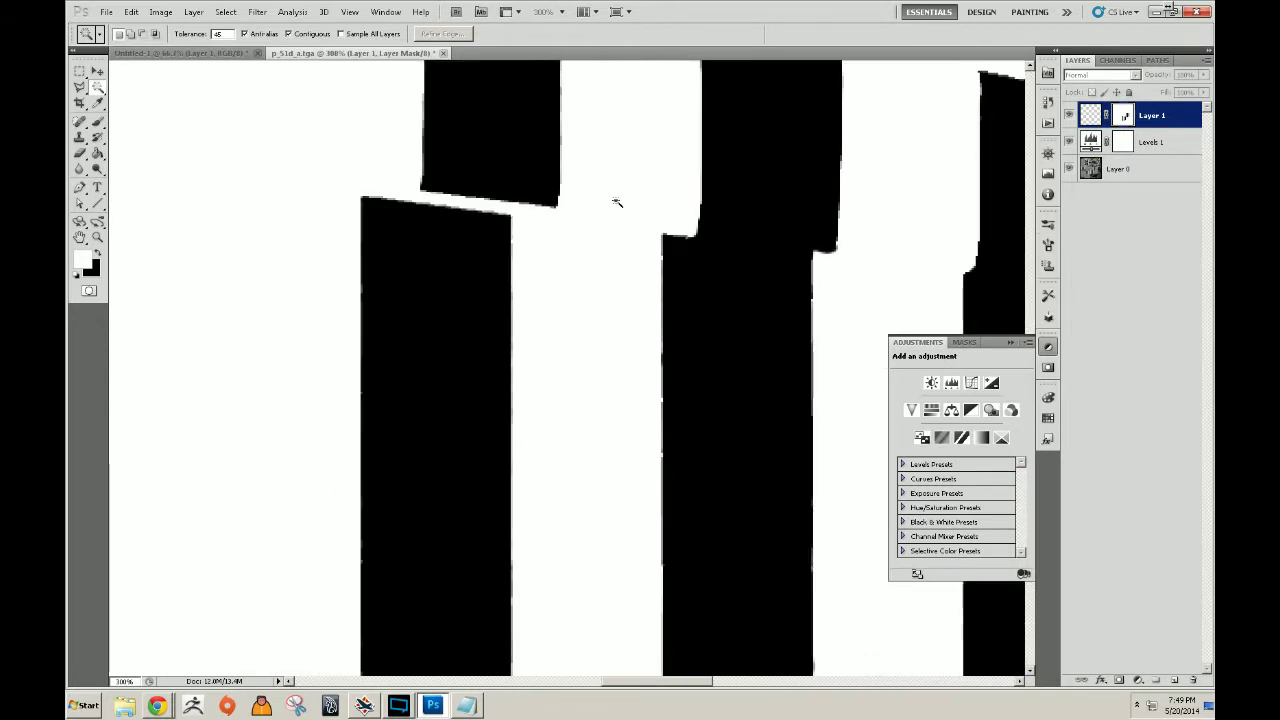
pyautogui.keyDown('ctrl'); pyautogui.click(1127, 118); pyautogui.keyUp('ctrl')
pyautogui.click(1090, 116)
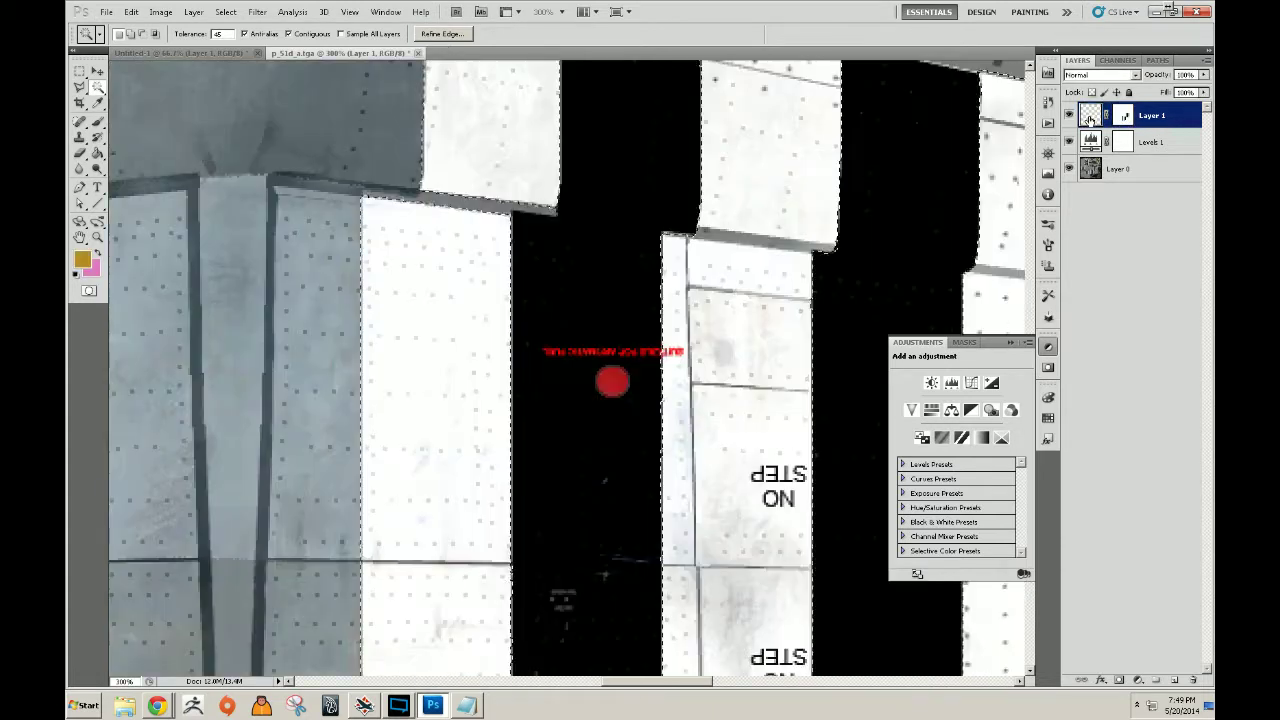
pyautogui.moveTo(452, 239); pyautogui.dragTo(506, 386)
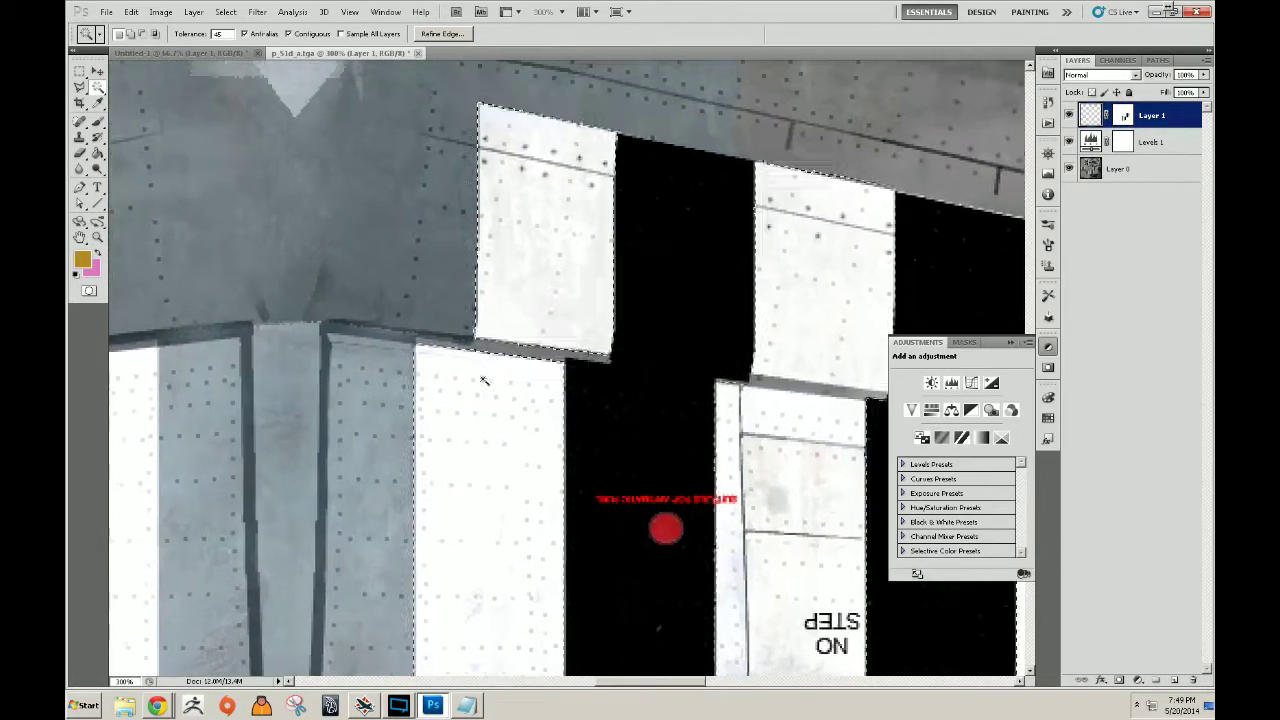
pyautogui.press('q')
# Paint the grey gap between the lower wing's first stripe segments into the quick mask and correct the stray strokes.
pyautogui.press('z')
pyautogui.click(470, 362)
pyautogui.press('b')
pyautogui.moveTo(478, 345)
pyautogui.mouseDown()
pyautogui.moveTo(550, 363)
pyautogui.moveTo(618, 348)
pyautogui.mouseUp()
pyautogui.moveTo(656, 340)
pyautogui.mouseDown()
pyautogui.moveTo(684, 364)
pyautogui.moveTo(683, 333)
pyautogui.moveTo(671, 331)
pyautogui.moveTo(725, 335)
pyautogui.moveTo(756, 314)
pyautogui.moveTo(746, 391)
pyautogui.moveTo(723, 414)
pyautogui.moveTo(643, 399)
pyautogui.moveTo(692, 405)
pyautogui.mouseUp()
pyautogui.hotkey('ctrl', 'z')
pyautogui.press('x')
pyautogui.press('x')
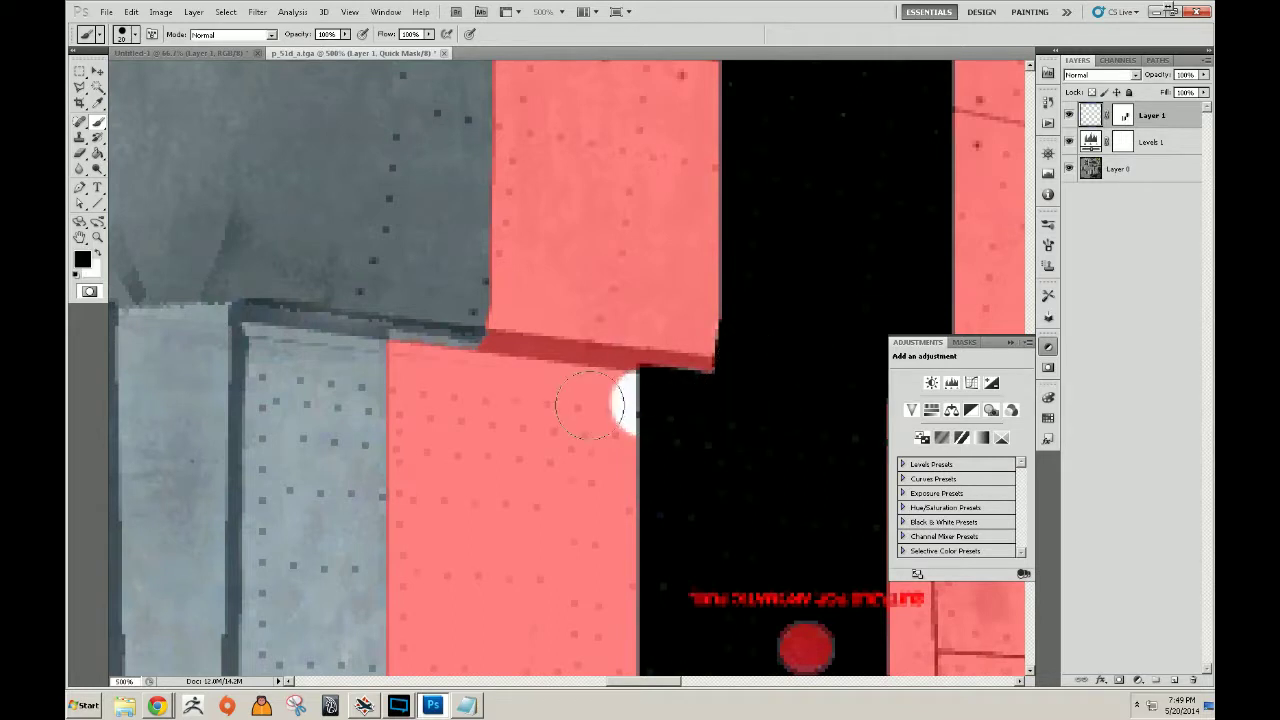
pyautogui.moveTo(597, 430)
pyautogui.mouseDown()
pyautogui.moveTo(614, 440)
pyautogui.moveTo(417, 351)
pyautogui.mouseUp()
pyautogui.moveTo(588, 451); pyautogui.dragTo(451, 377)
# Paint the hinge gaps of the neighbouring wing stripes into the quick mask, undoing the stray stroke.
pyautogui.press('x')
pyautogui.moveTo(556, 243); pyautogui.dragTo(436, 366)
pyautogui.moveTo(706, 381); pyautogui.dragTo(546, 473)
pyautogui.moveTo(181, 556)
pyautogui.mouseDown()
pyautogui.moveTo(429, 489)
pyautogui.moveTo(502, 483)
pyautogui.mouseUp()
pyautogui.moveTo(351, 449)
pyautogui.mouseDown()
pyautogui.moveTo(349, 411)
pyautogui.moveTo(365, 450)
pyautogui.moveTo(365, 415)
pyautogui.moveTo(463, 430)
pyautogui.moveTo(513, 422)
pyautogui.moveTo(548, 438)
pyautogui.mouseUp()
pyautogui.hotkey('ctrl', 'z')
pyautogui.press('x')
pyautogui.press('x')
pyautogui.press('x')
pyautogui.moveTo(555, 490)
pyautogui.mouseDown()
pyautogui.moveTo(522, 493)
pyautogui.moveTo(505, 455)
pyautogui.moveTo(496, 530)
pyautogui.moveTo(522, 500)
pyautogui.mouseUp()
# Cover the grey gap below the stained middle stripe of the upper wing in the quick mask.
pyautogui.moveTo(880, 550); pyautogui.dragTo(434, 486)
pyautogui.press('x')
pyautogui.moveTo(537, 418)
pyautogui.mouseDown()
pyautogui.moveTo(560, 425)
pyautogui.moveTo(528, 413)
pyautogui.moveTo(564, 433)
pyautogui.mouseUp()
pyautogui.press('x')
pyautogui.hotkey('ctrl', 'z')
pyautogui.press('x')
pyautogui.press('x')
pyautogui.hotkey('ctrl', 'z')
pyautogui.press('c')
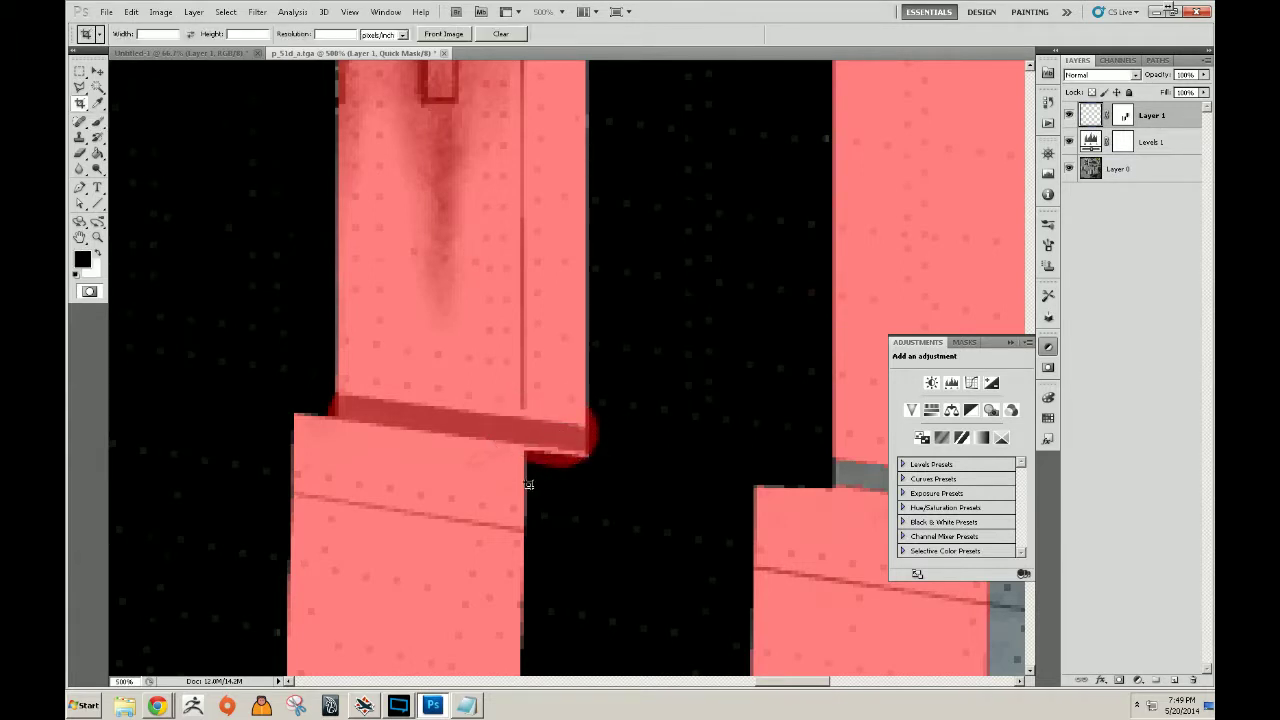
# Clean the quick mask overspill off the black areas at both ends of the middle stripe's gap.
pyautogui.press('b')
pyautogui.click(529, 486)
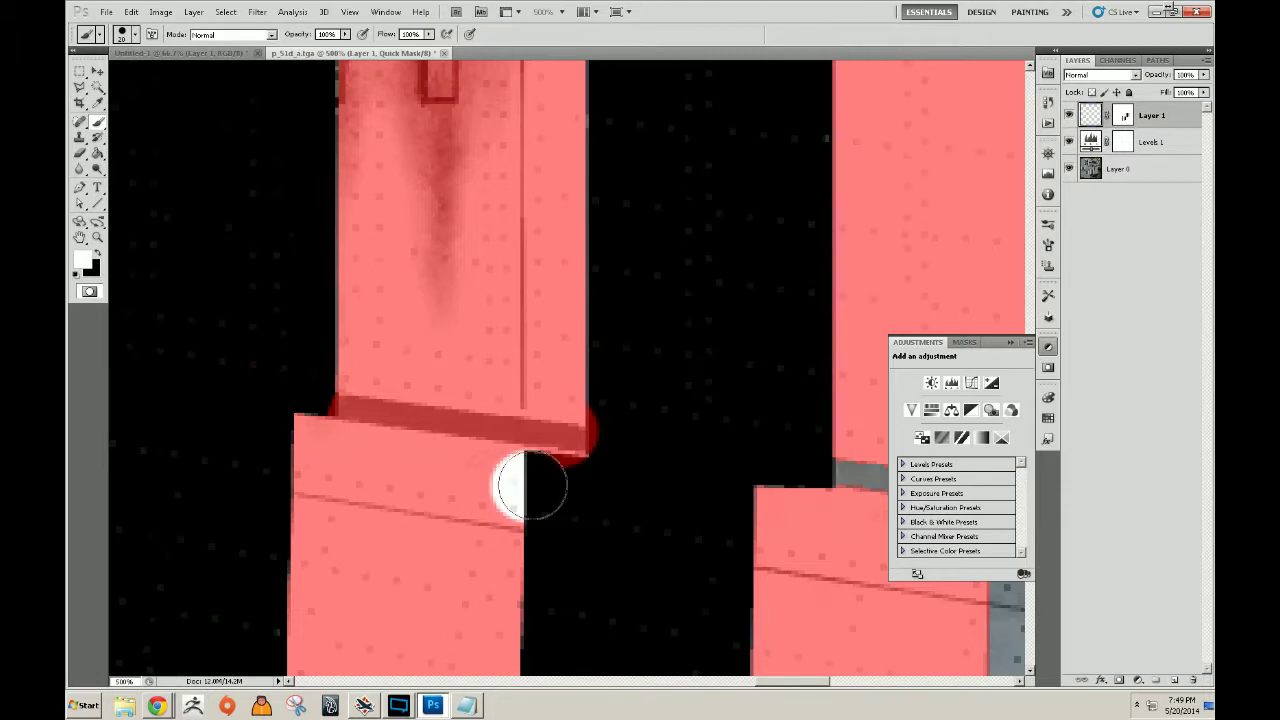
pyautogui.press('x')
pyautogui.click(490, 453)
pyautogui.click(494, 506)
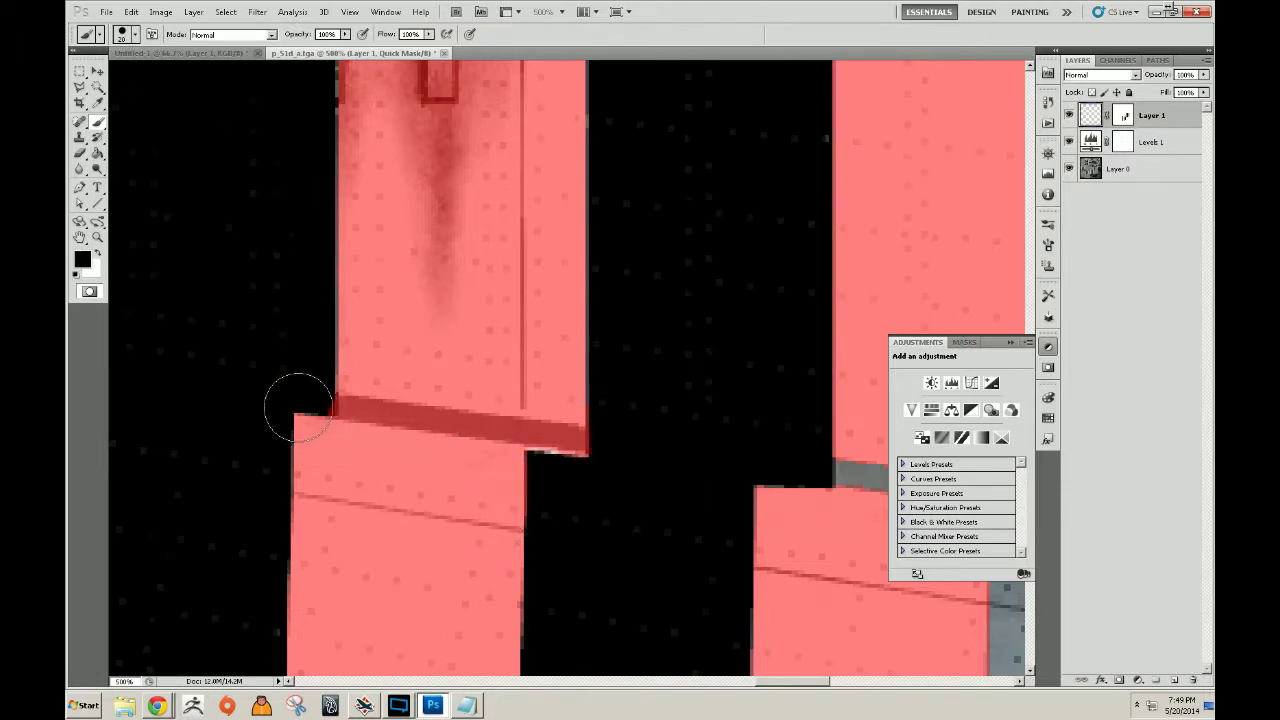
pyautogui.press('x')
pyautogui.click(305, 422)
pyautogui.press('x')
pyautogui.click(294, 450)
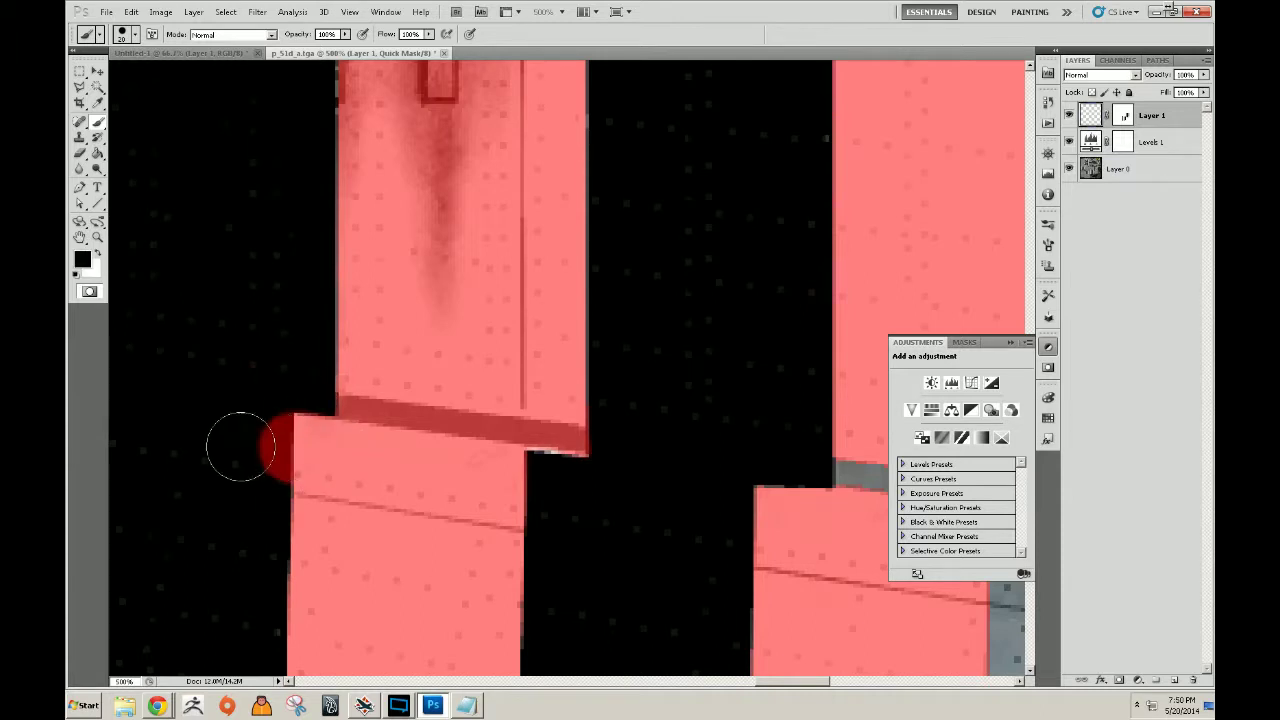
pyautogui.press('x')
pyautogui.click(258, 408)
pyautogui.click(253, 484)
# Paint the grey gap between the upper wing's rightmost stripe segments into the quick mask.
pyautogui.press('space')
pyautogui.moveTo(477, 494)
pyautogui.mouseDown()
pyautogui.moveTo(363, 471)
pyautogui.moveTo(346, 441)
pyautogui.mouseUp()
pyautogui.press('x')
pyautogui.click(245, 325)
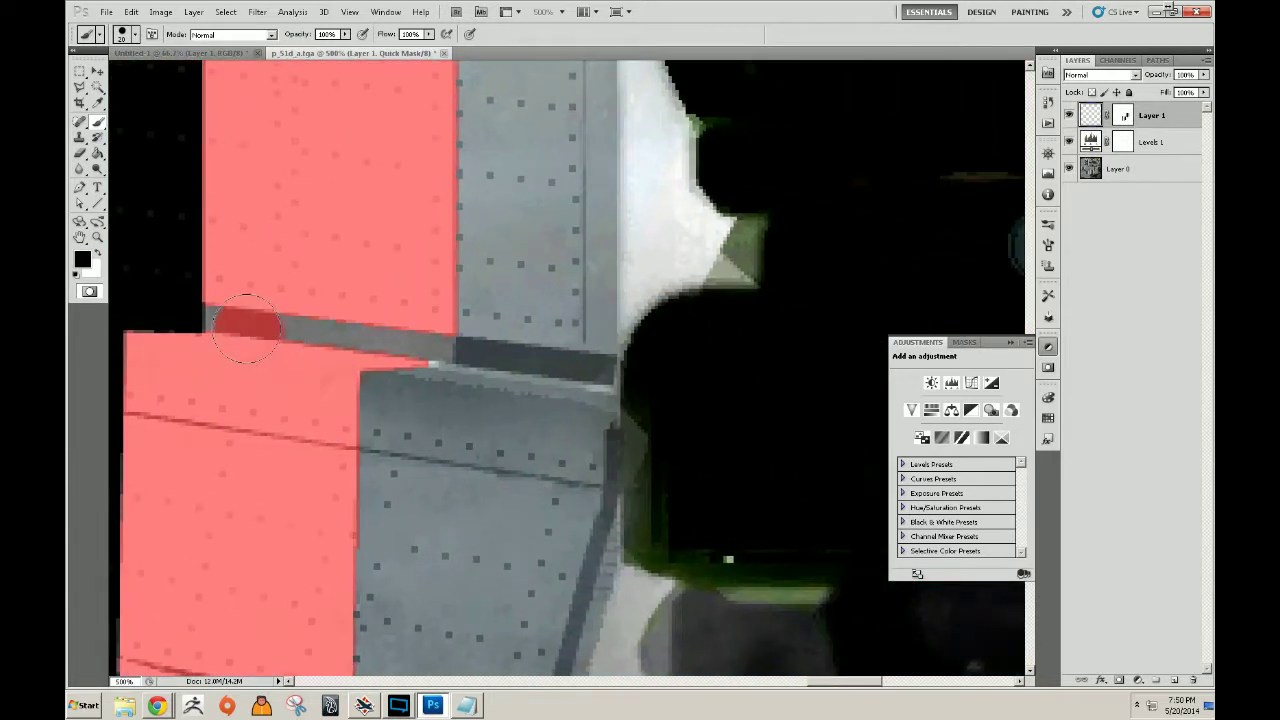
pyautogui.moveTo(243, 311); pyautogui.dragTo(418, 350)
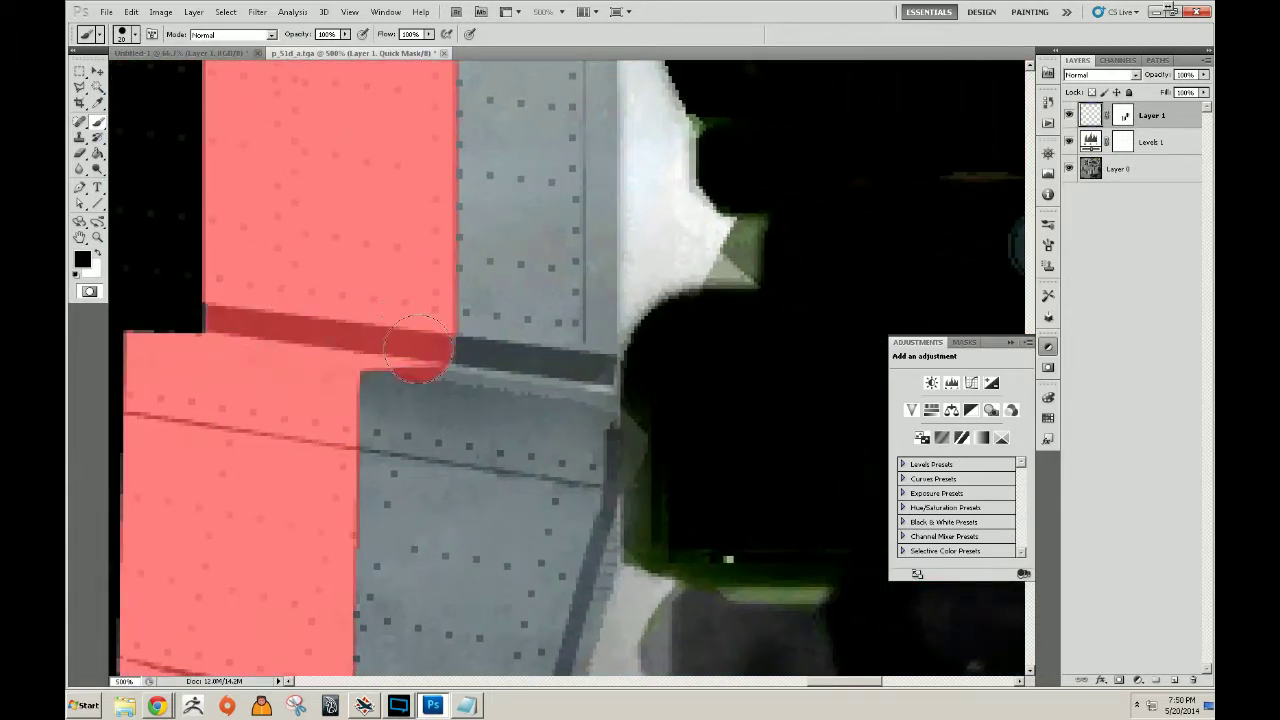
# Paint the unmasked white wedge and its dark border lines near the end of the rightmost stripe into the quick mask.
pyautogui.press('z')
pyautogui.keyDown('alt'); pyautogui.click(418, 412); pyautogui.keyUp('alt')
pyautogui.keyDown('alt'); pyautogui.click(420, 414); pyautogui.keyUp('alt')
pyautogui.keyDown('alt'); pyautogui.click(420, 414); pyautogui.keyUp('alt')
pyautogui.keyDown('alt'); pyautogui.click(422, 412); pyautogui.keyUp('alt')
pyautogui.keyDown('alt'); pyautogui.click(422, 410); pyautogui.keyUp('alt')
pyautogui.keyDown('alt'); pyautogui.click(418, 410); pyautogui.keyUp('alt')
pyautogui.moveTo(379, 281); pyautogui.dragTo(557, 512)
pyautogui.press('b')
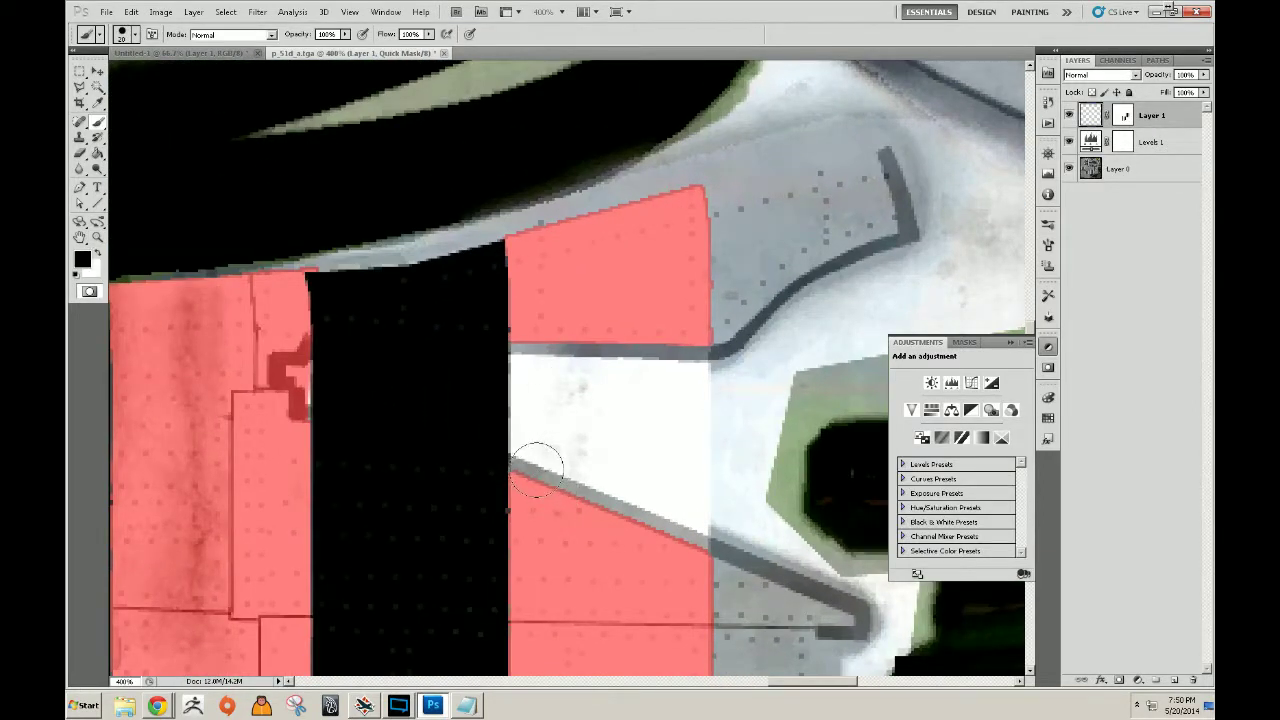
pyautogui.click(536, 466)
pyautogui.keyDown('shift'); pyautogui.click(537, 343); pyautogui.keyUp('shift')
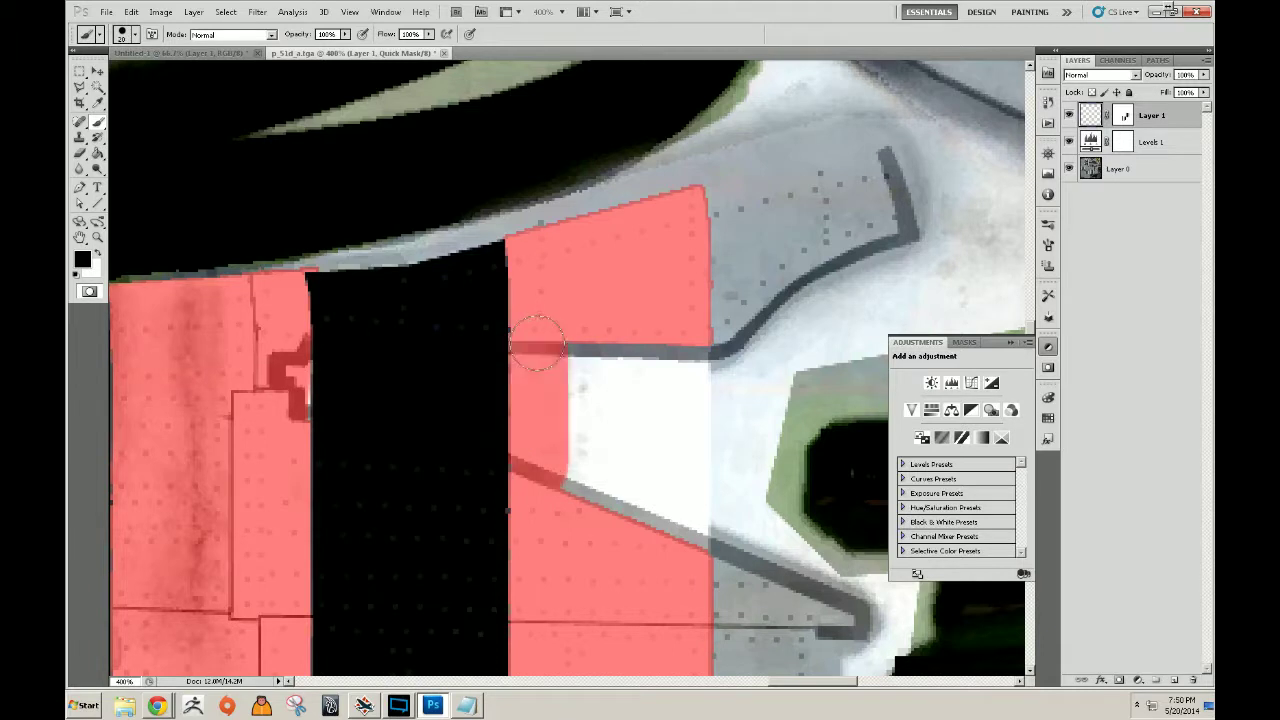
pyautogui.click(680, 354)
pyautogui.keyDown('shift'); pyautogui.click(677, 564); pyautogui.keyUp('shift')
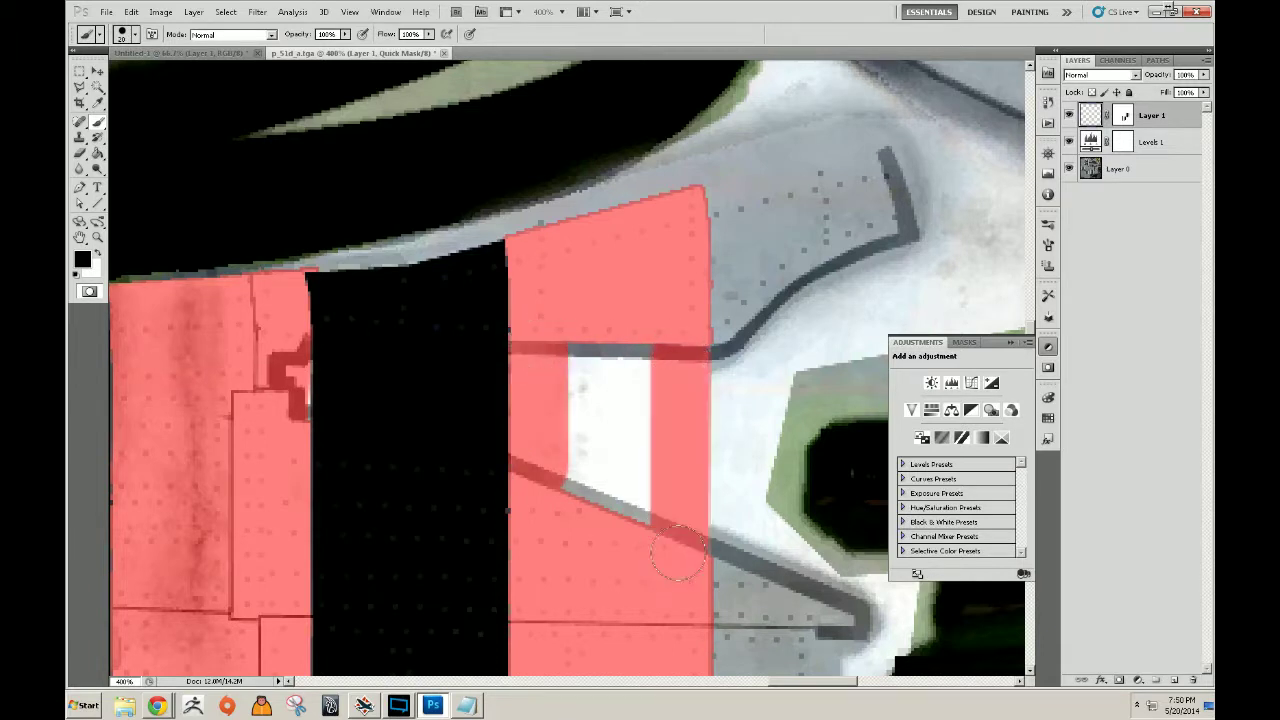
pyautogui.moveTo(641, 527)
pyautogui.mouseDown()
pyautogui.moveTo(610, 455)
pyautogui.moveTo(565, 405)
pyautogui.moveTo(641, 355)
pyautogui.mouseUp()
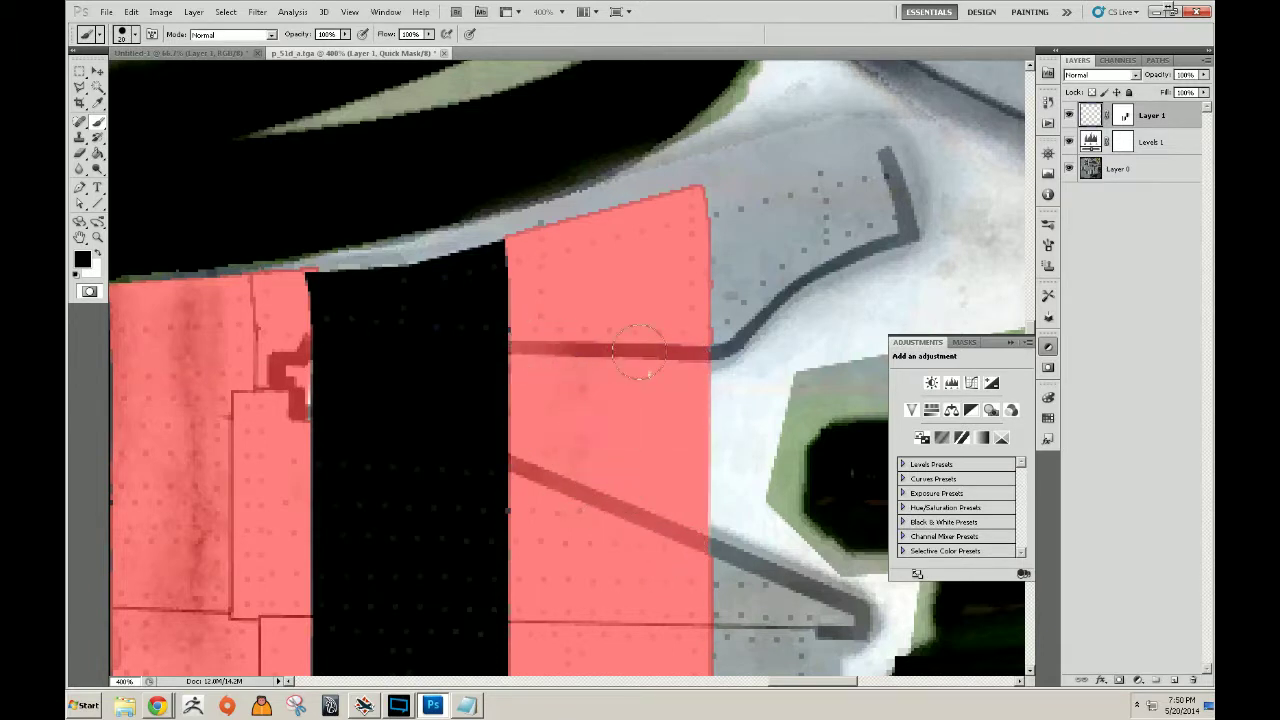
# Exit Quick Mask mode to turn the painted stripe mask into a selection.
pyautogui.press('z')
pyautogui.keyDown('alt'); pyautogui.click(346, 406); pyautogui.keyUp('alt')
pyautogui.keyDown('alt'); pyautogui.click(346, 406); pyautogui.keyUp('alt')
pyautogui.keyDown('alt'); pyautogui.click(346, 406); pyautogui.keyUp('alt')
pyautogui.keyDown('alt'); pyautogui.click(346, 406); pyautogui.keyUp('alt')
pyautogui.keyDown('alt'); pyautogui.click(346, 406); pyautogui.keyUp('alt')
pyautogui.keyDown('alt'); pyautogui.click(377, 469); pyautogui.keyUp('alt')
pyautogui.click(633, 437)
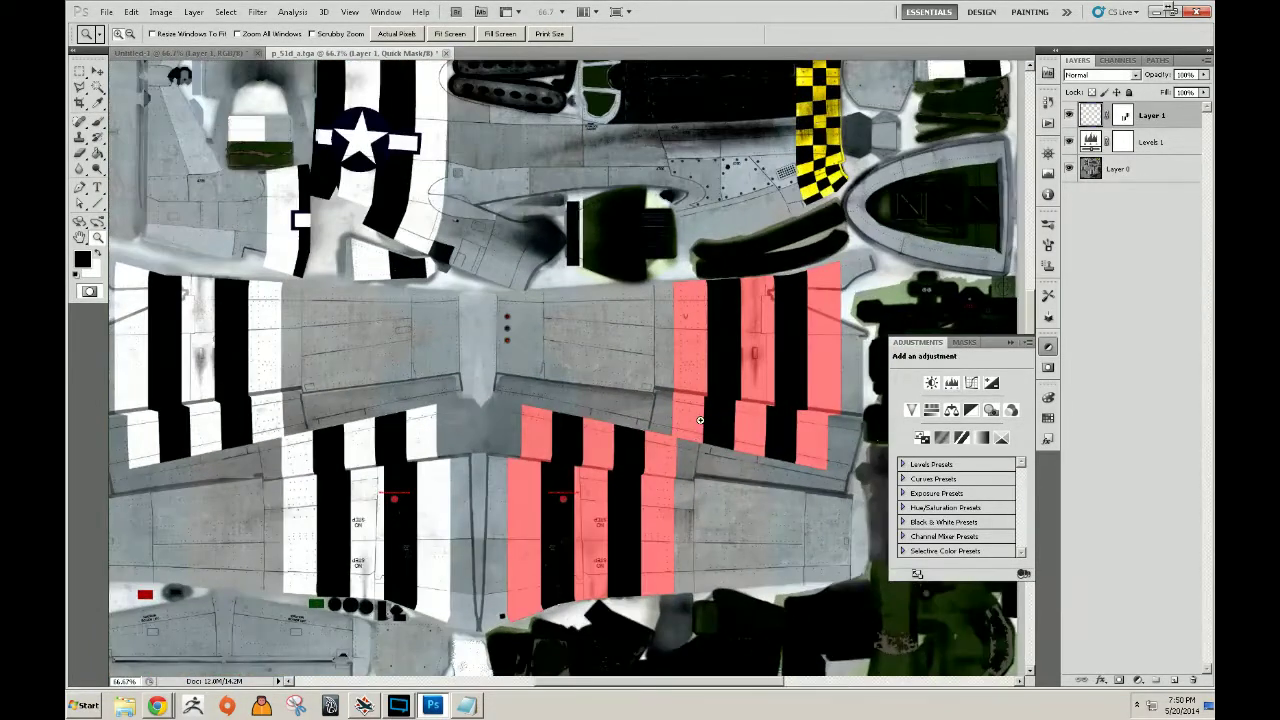
pyautogui.click(706, 427)
pyautogui.press('q')
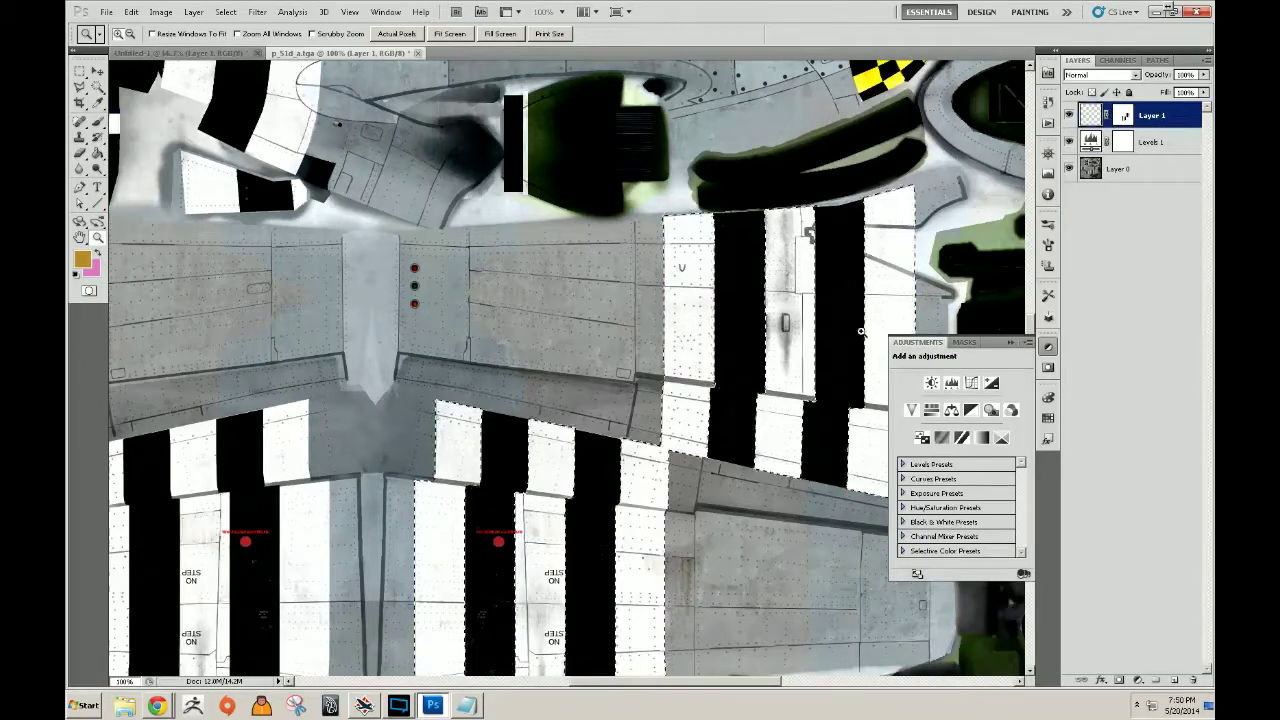
# Fill the Levels adjustment's mask with black outside the wing stripes.
pyautogui.click(1130, 168)
pyautogui.click(1158, 146)
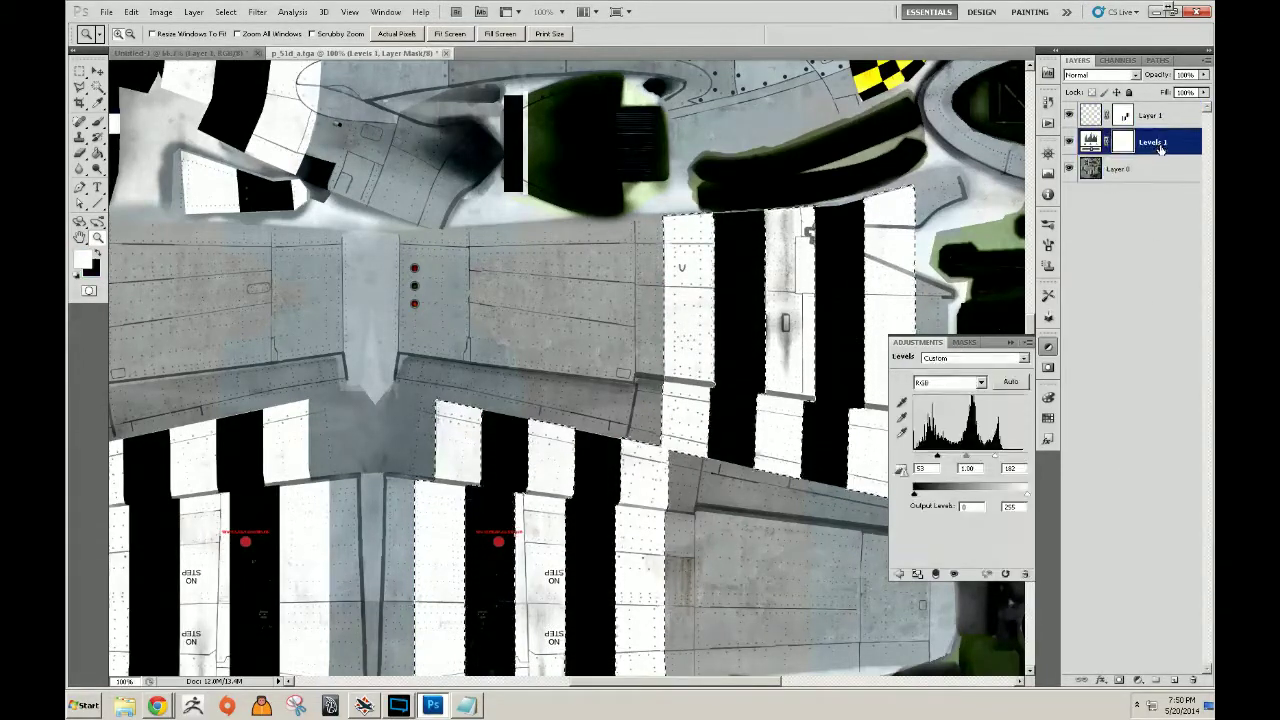
pyautogui.press('Delete')
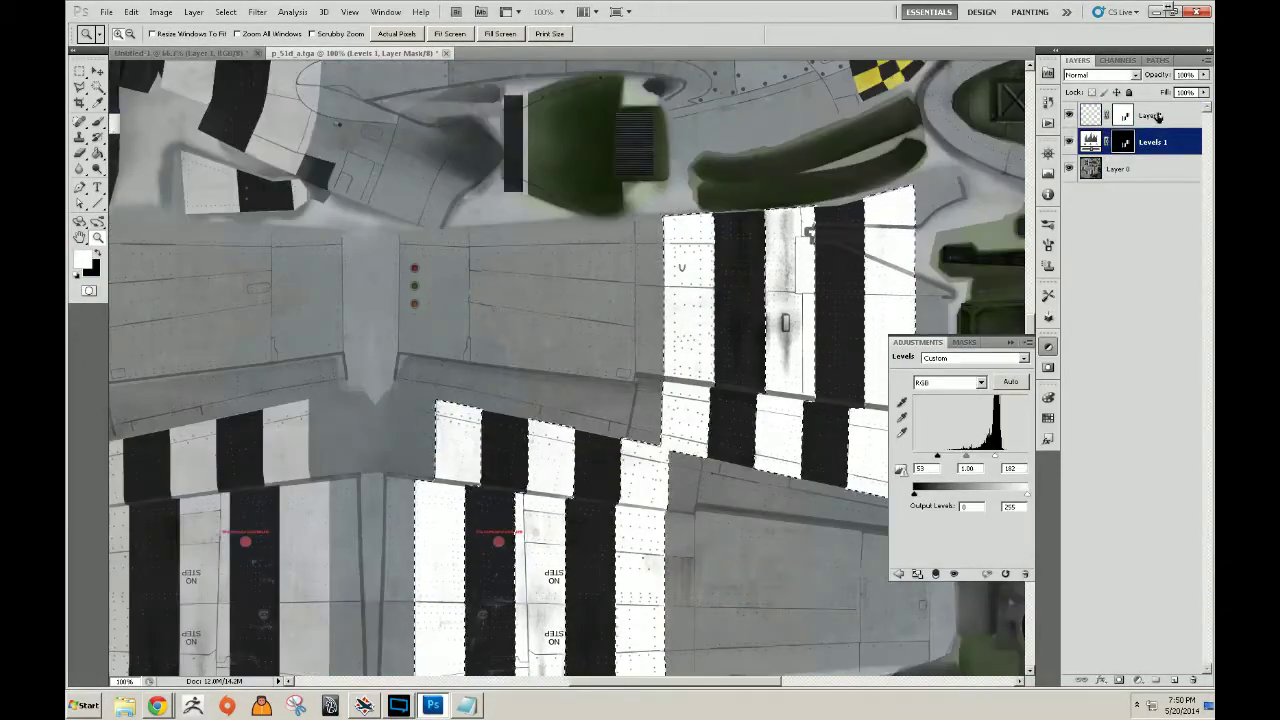
# Delete Layer 1 and the Levels 1 adjustment layer together.
pyautogui.click(1158, 117)
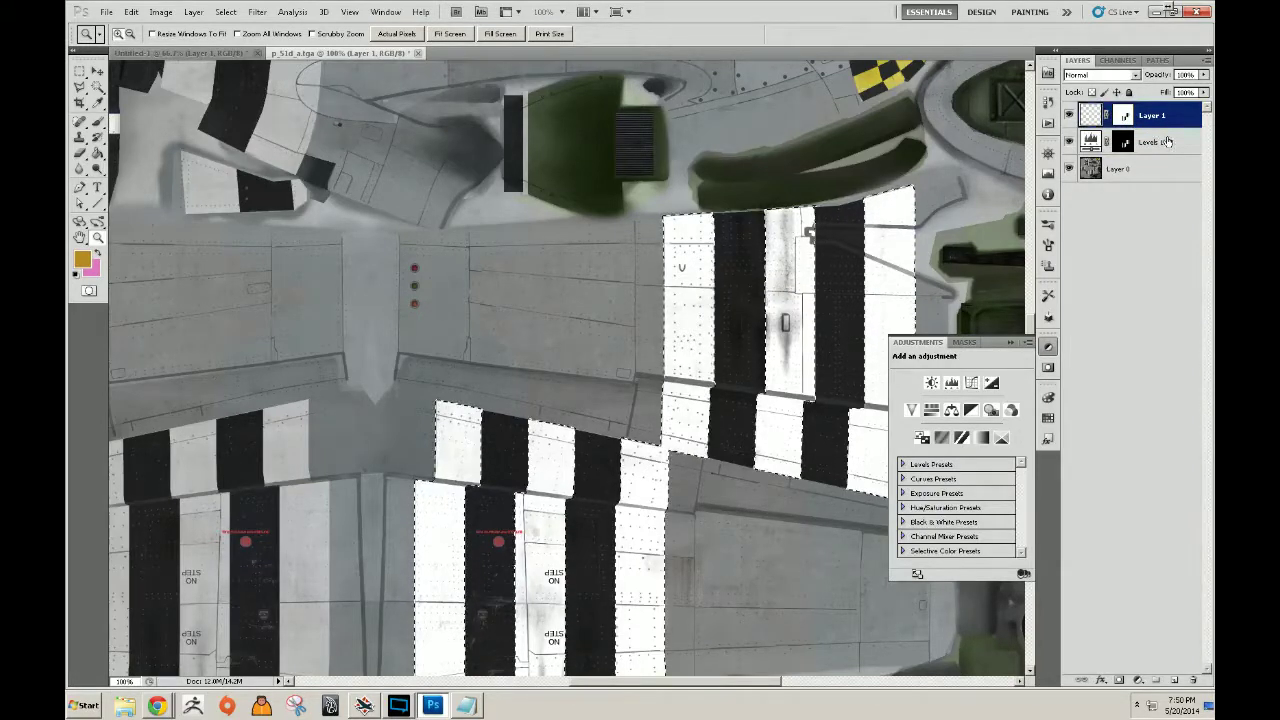
pyautogui.keyDown('shift'); pyautogui.click(1155, 142); pyautogui.keyUp('shift')
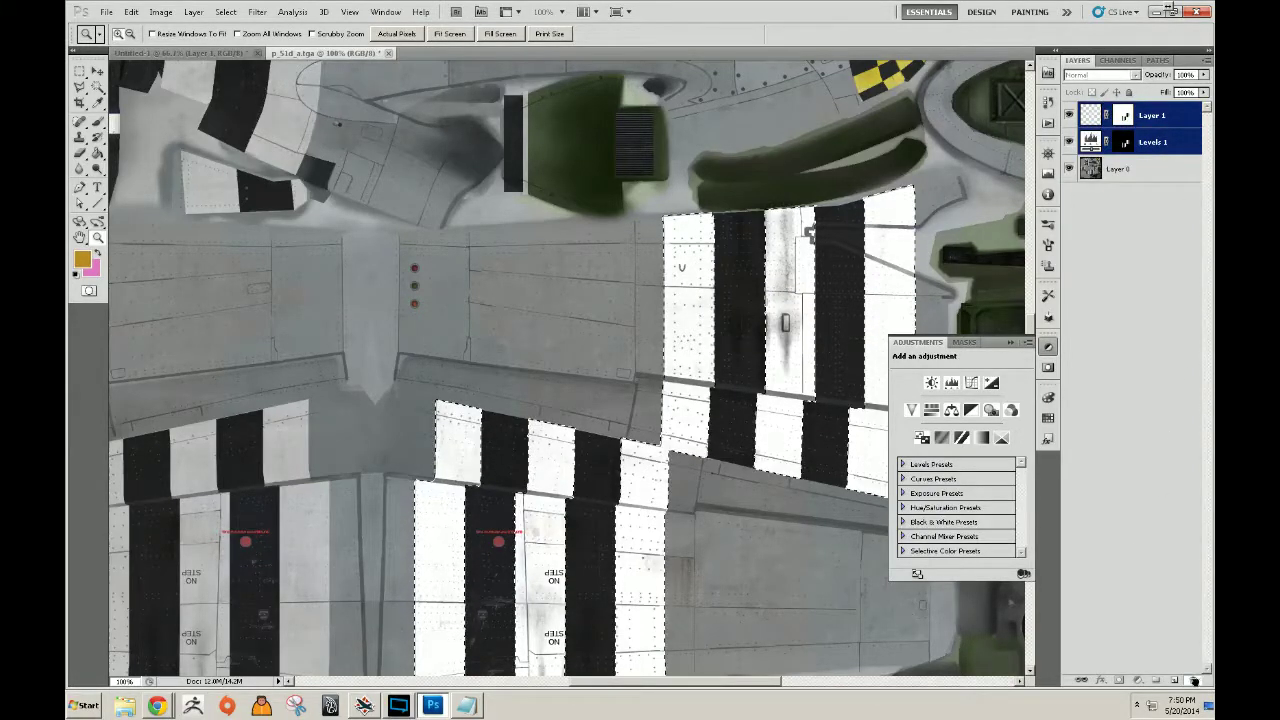
pyautogui.click(1193, 680)
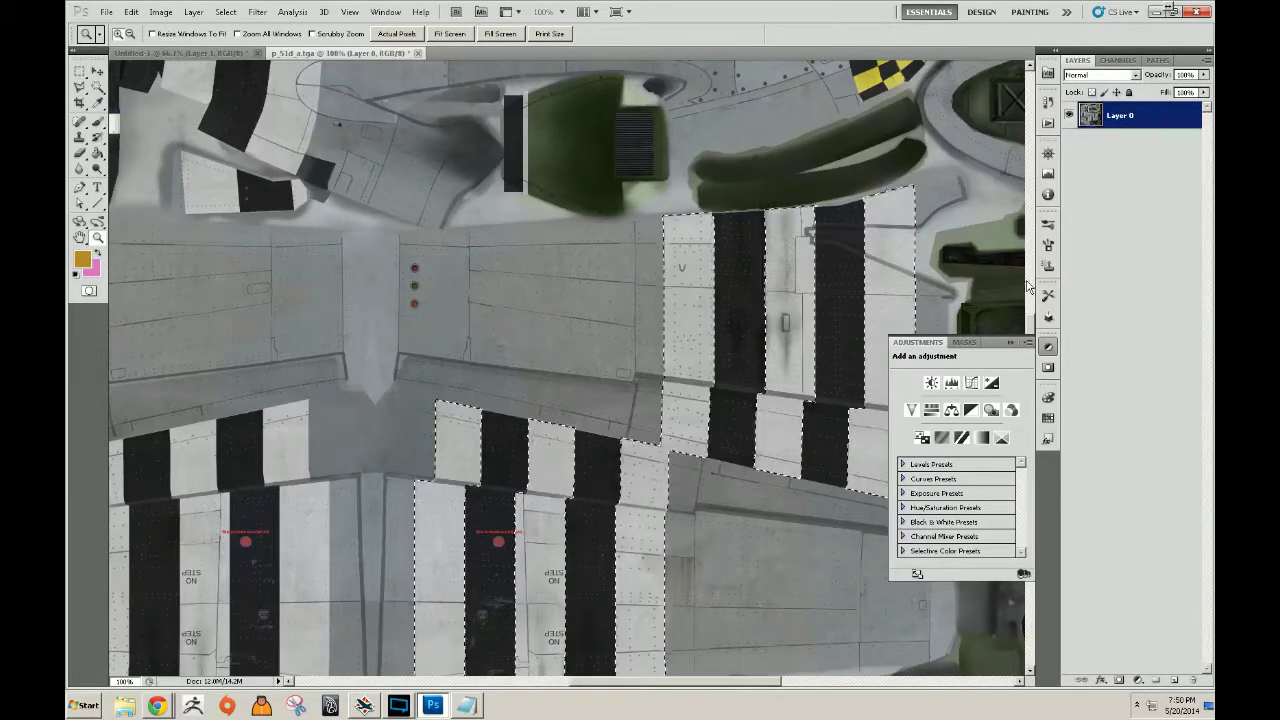
# Add a Curves adjustment from the selection, darken input 179 to output 121, and invert its mask to affect the white stripes.
pyautogui.click(1138, 680)
pyautogui.click(1140, 514)
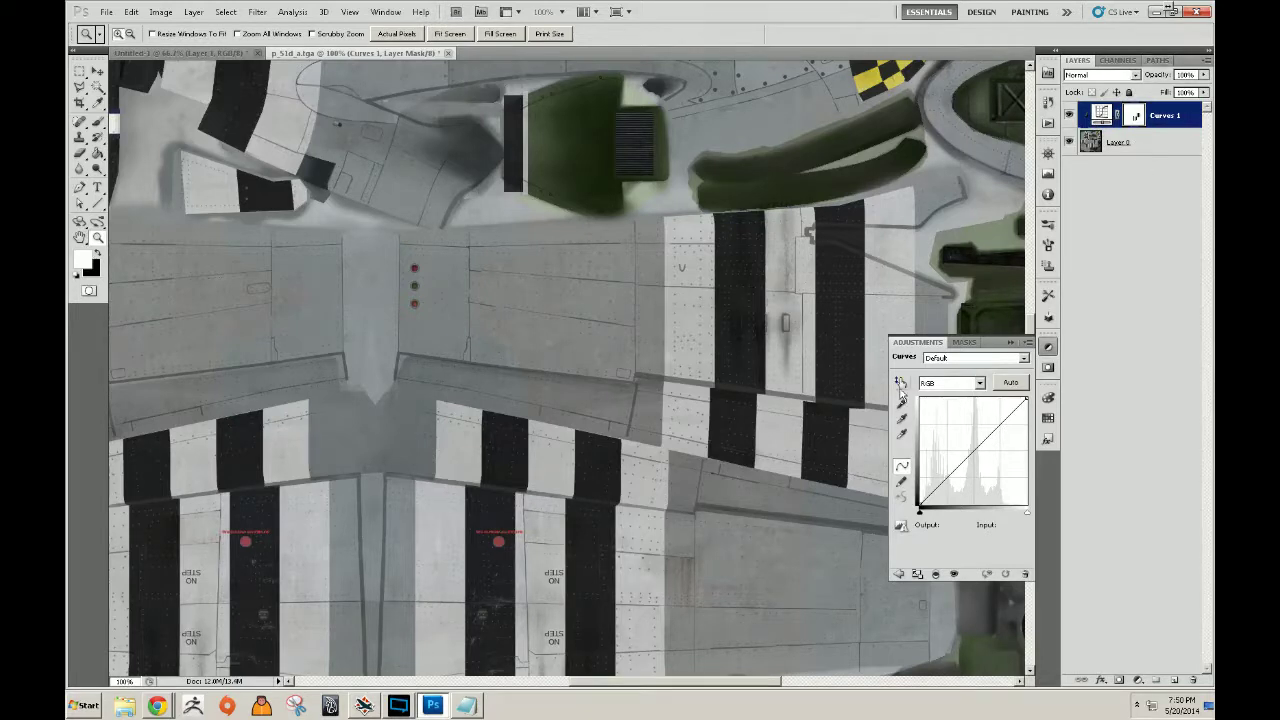
pyautogui.click(901, 383)
pyautogui.moveTo(705, 322); pyautogui.dragTo(705, 362)
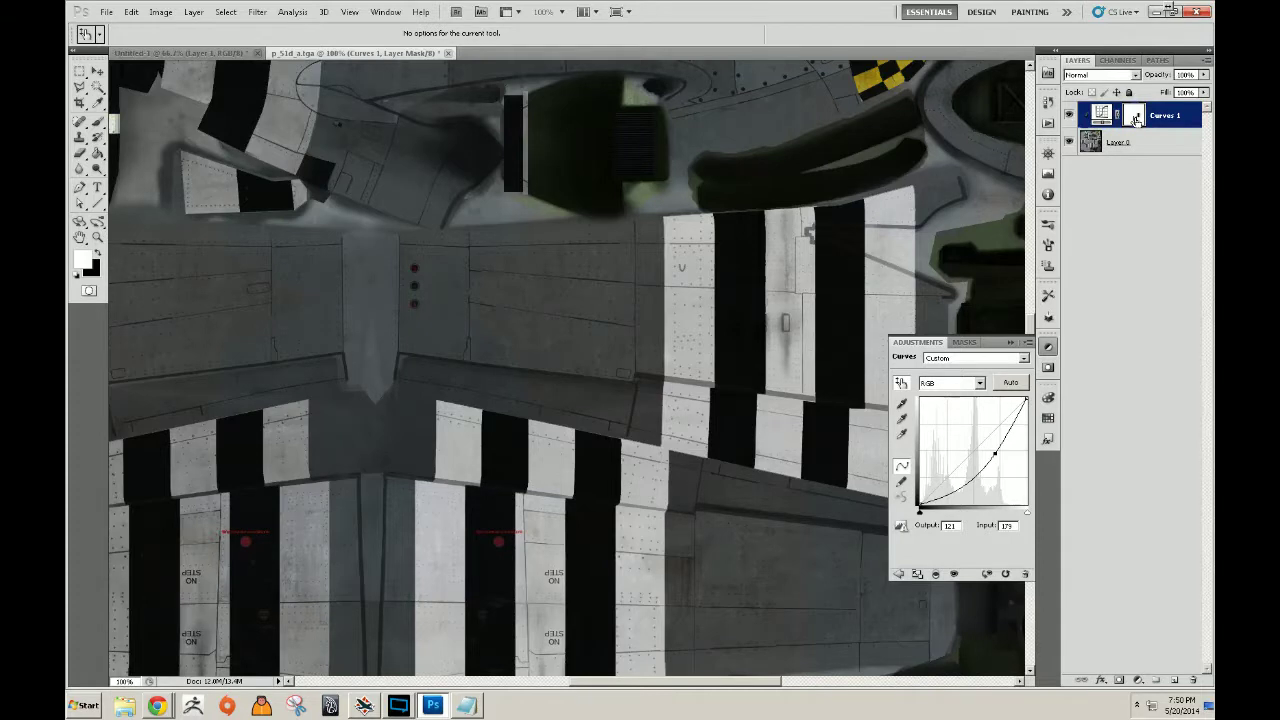
pyautogui.hotkey('ctrl', 'i')
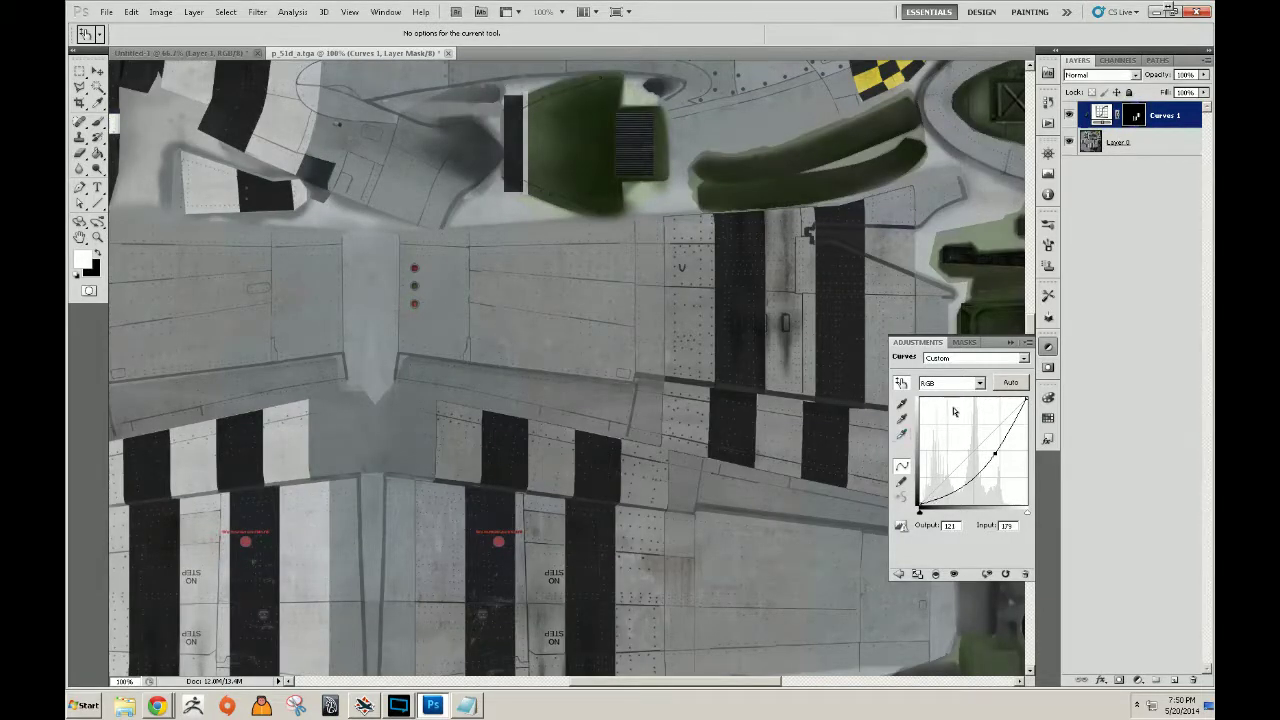
# Fine-tune the stripe brightness on the image by setting the curve point at input 179 to output 125.
pyautogui.press('z')
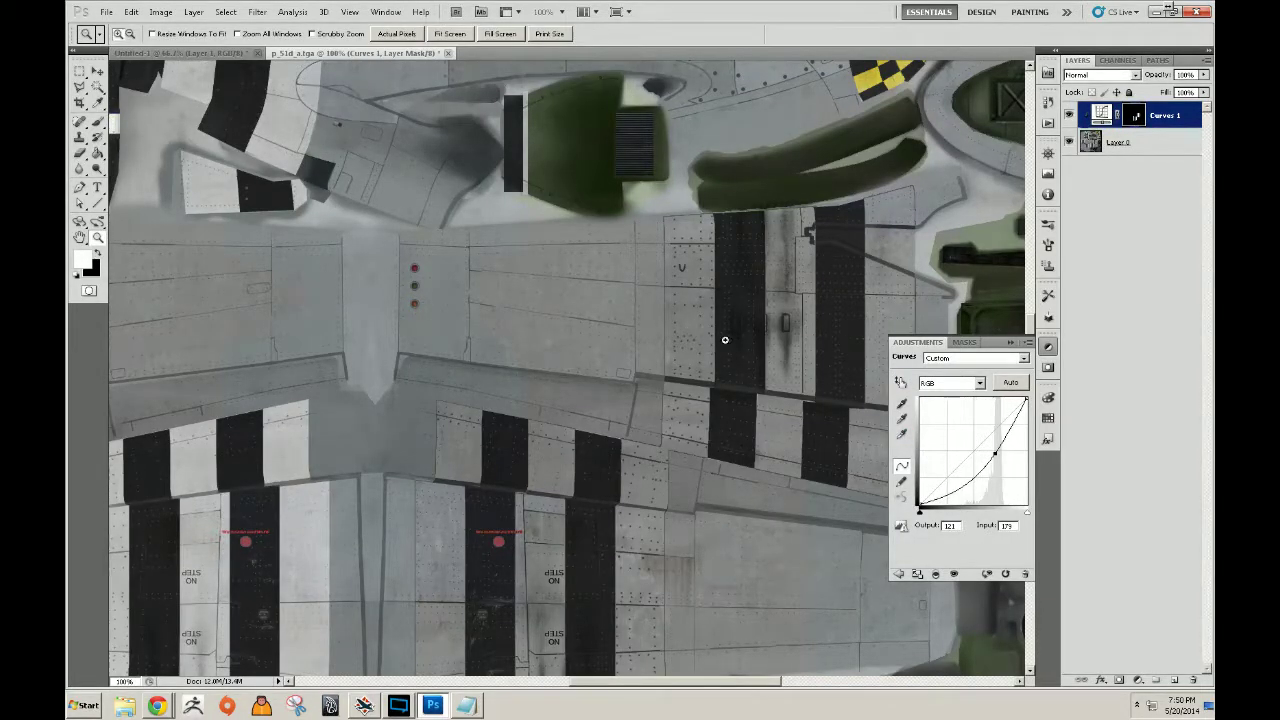
pyautogui.click(900, 383)
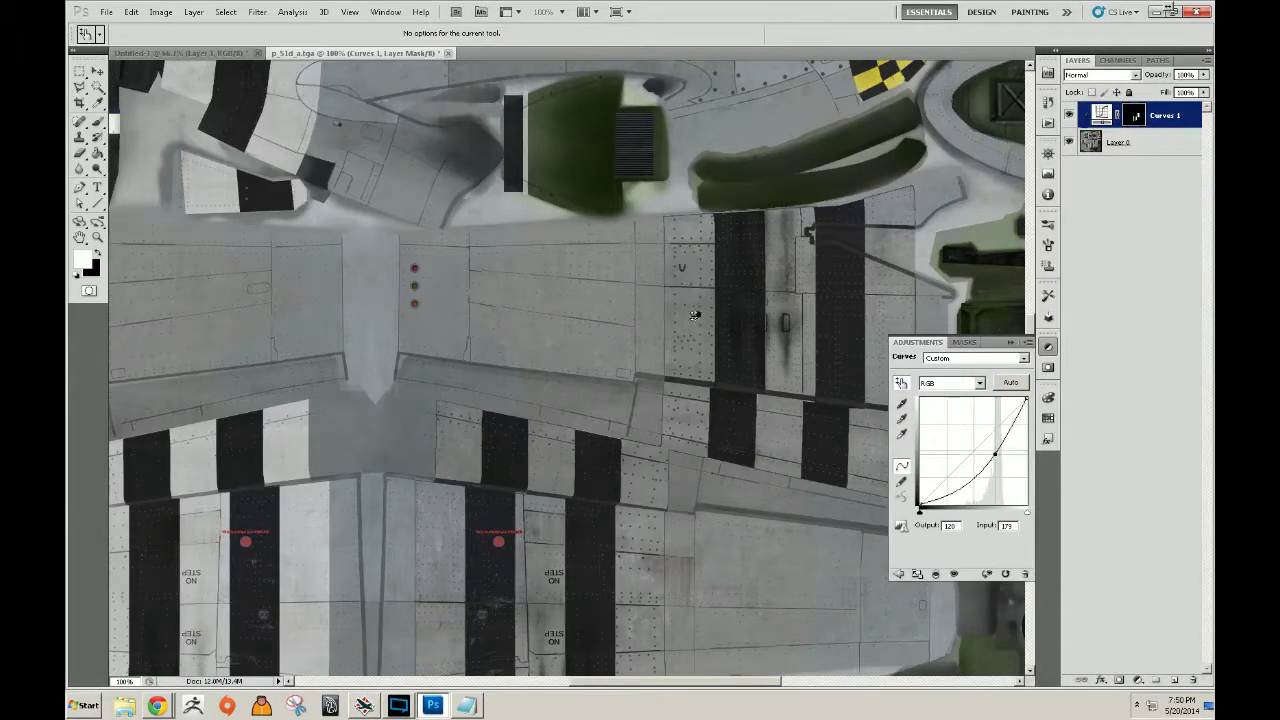
pyautogui.scroll(3, 705, 315)
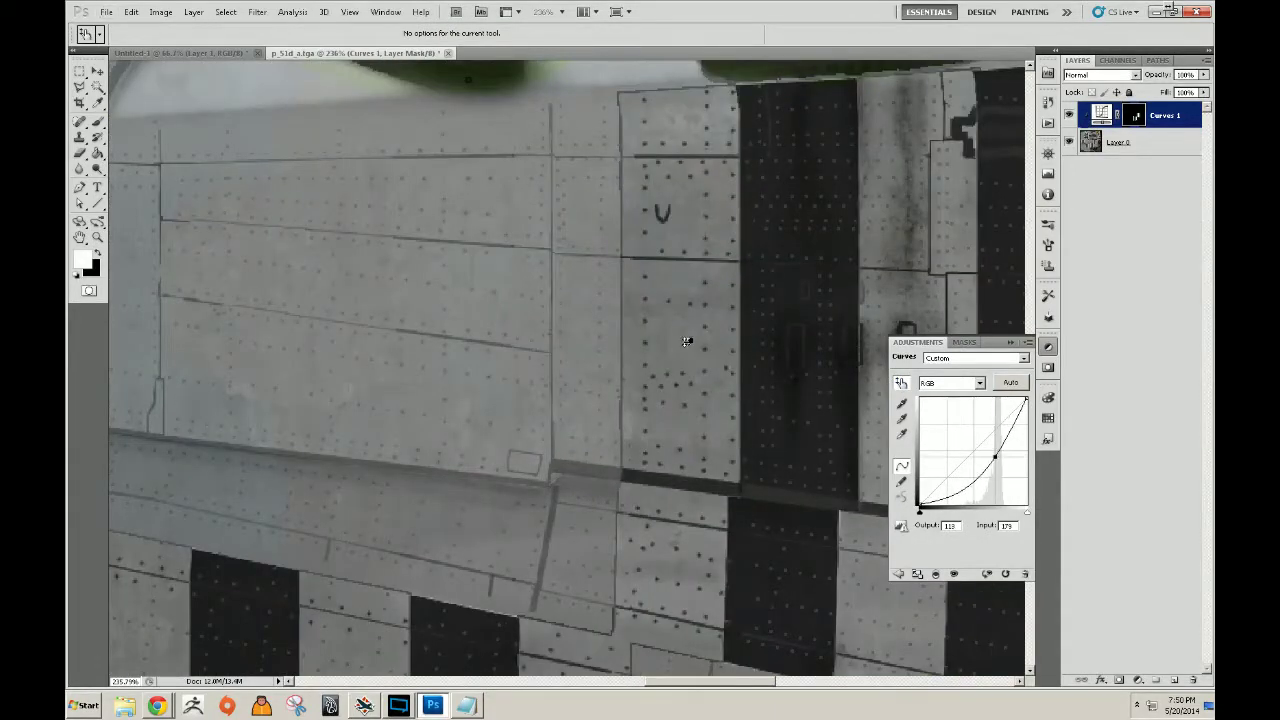
pyautogui.moveTo(688, 337); pyautogui.dragTo(688, 333)
# Raise the curve's black point, set the point at input 179 to output 130, and merge the Curves adjustment into the layer below.
pyautogui.rightClick(1163, 119)
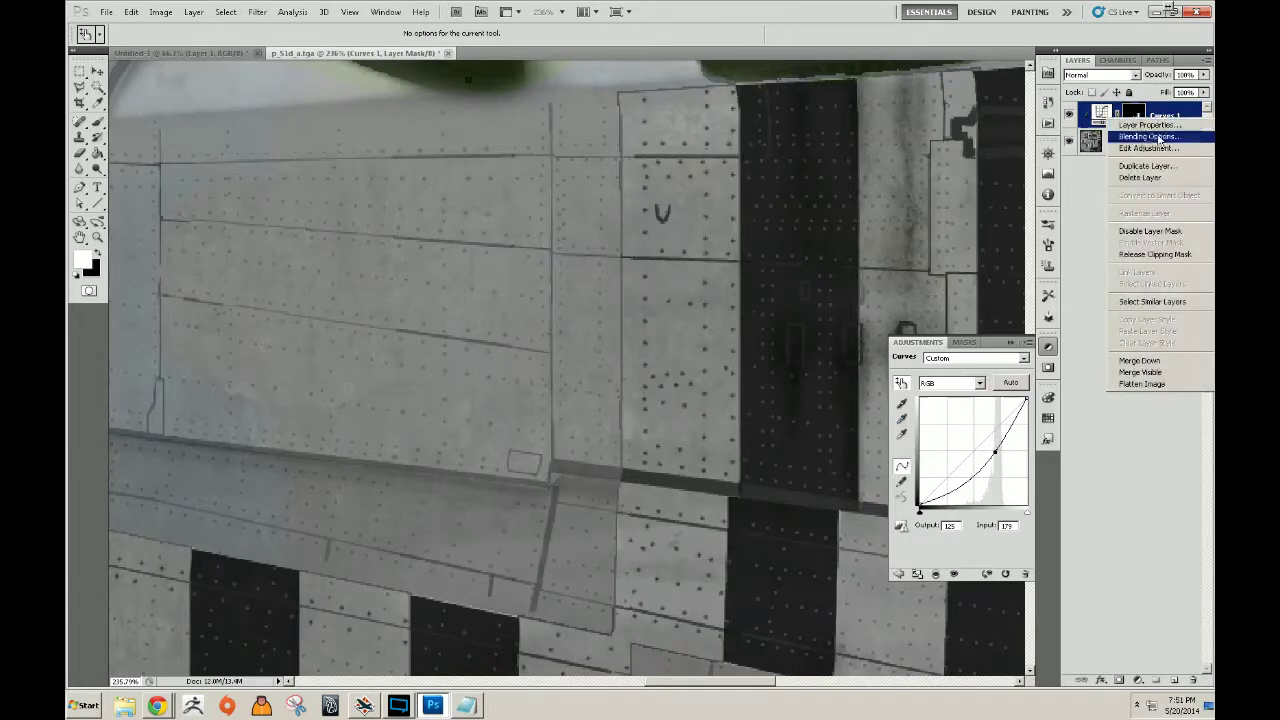
pyautogui.click(921, 510)
pyautogui.moveTo(920, 508); pyautogui.dragTo(920, 453)
pyautogui.click(995, 452)
pyautogui.moveTo(997, 451); pyautogui.dragTo(995, 450)
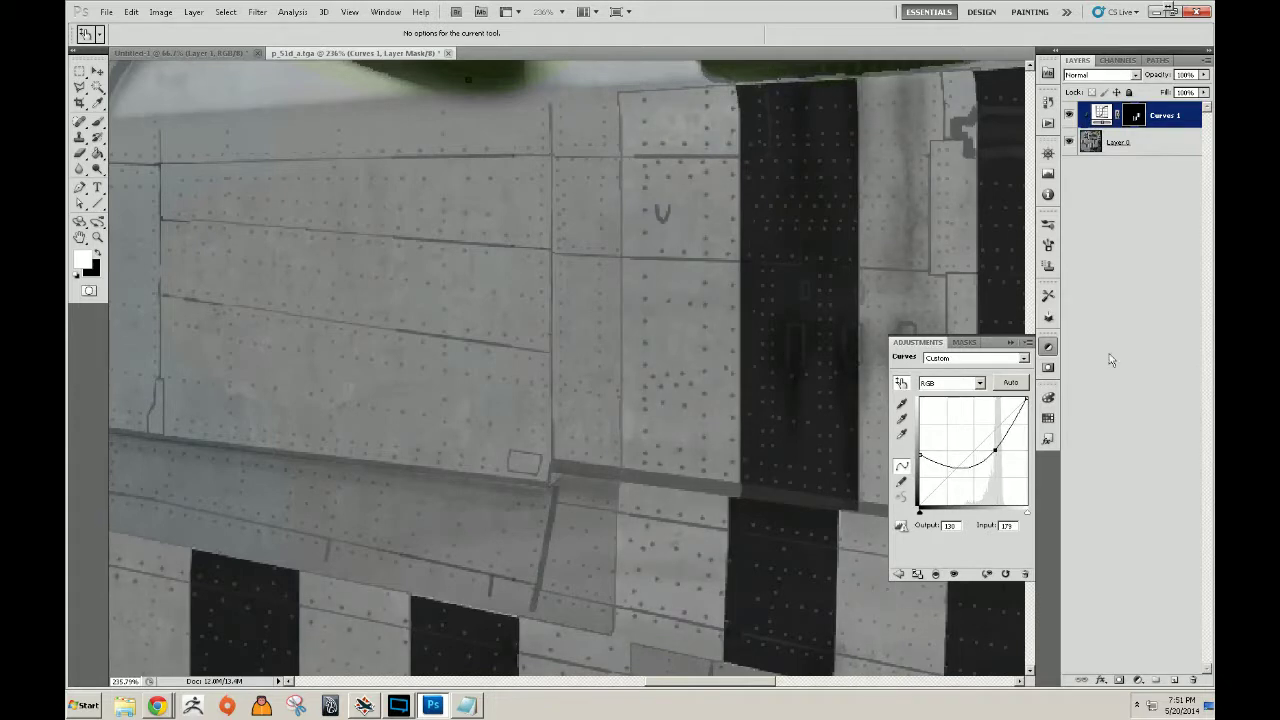
pyautogui.rightClick(1162, 120)
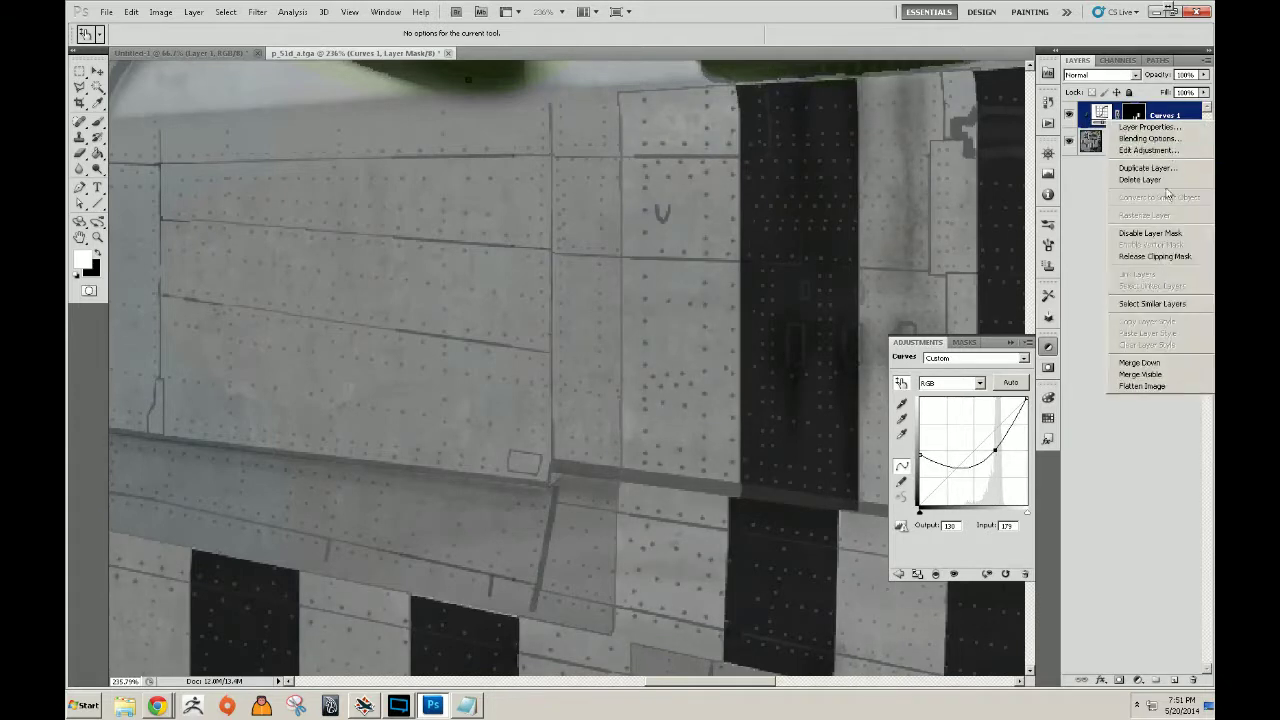
pyautogui.click(1137, 364)
# Clone clean metal over the small U-shaped mark on the wing's first light stripe.
pyautogui.press('z')
pyautogui.click(660, 217)
pyautogui.press('s')
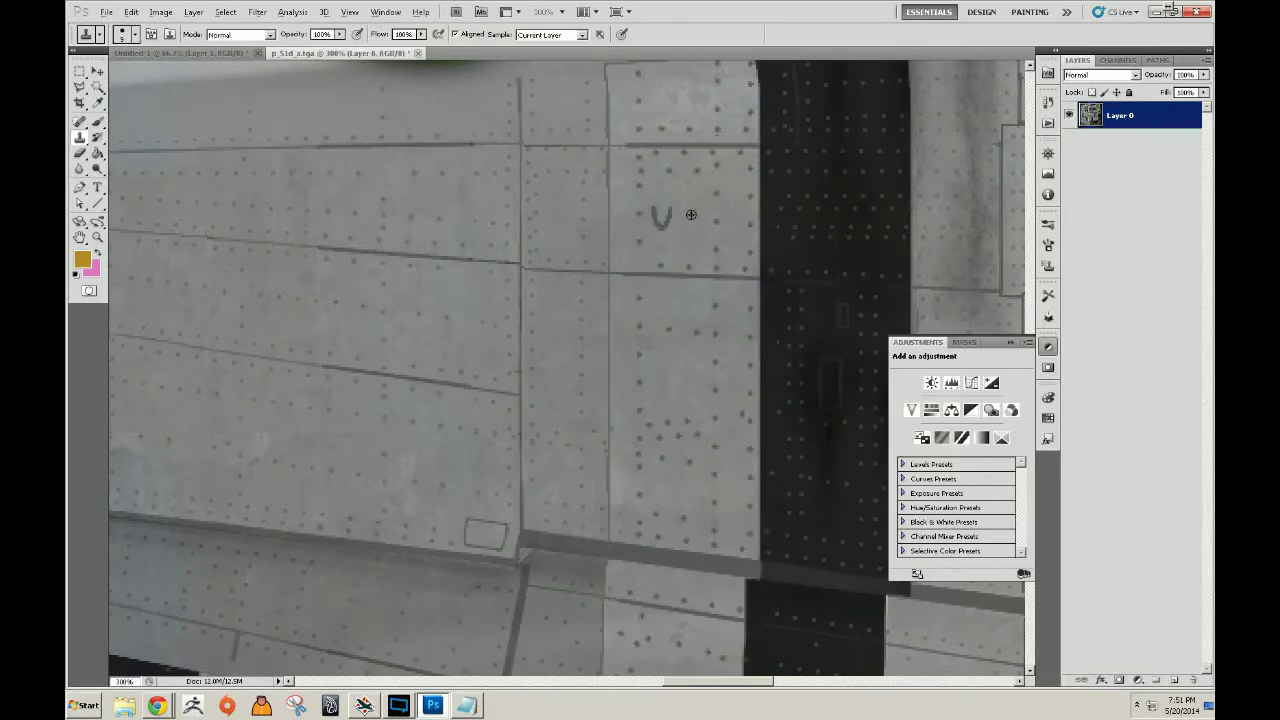
pyautogui.keyDown('alt'); pyautogui.click(675, 217); pyautogui.keyUp('alt')
pyautogui.click(652, 225)
# Clone clean metal over the first NO STEP stencil on the light stripe between the lower wing's black bands.
pyautogui.moveTo(677, 578); pyautogui.dragTo(646, 286)
pyautogui.moveTo(644, 484); pyautogui.dragTo(632, 194)
pyautogui.moveTo(310, 424); pyautogui.dragTo(626, 266)
pyautogui.press('z')
pyautogui.click(580, 335)
pyautogui.keyDown('alt'); pyautogui.click(570, 388); pyautogui.keyUp('alt')
pyautogui.moveTo(594, 366); pyautogui.dragTo(527, 402)
pyautogui.click(475, 456)
pyautogui.press('s')
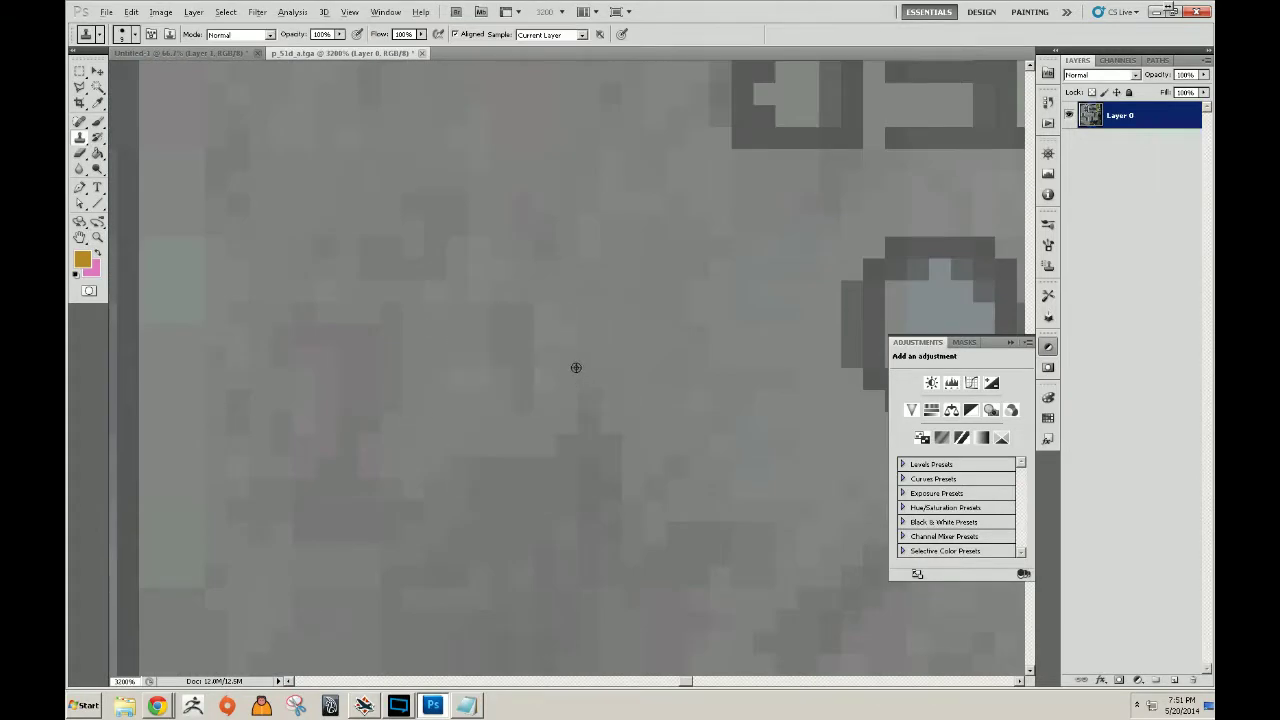
pyautogui.scroll(-5, 585, 362)
pyautogui.press('s')
pyautogui.keyDown('alt'); pyautogui.click(571, 351); pyautogui.keyUp('alt')
pyautogui.moveTo(698, 365)
pyautogui.mouseDown()
pyautogui.moveTo(647, 285)
pyautogui.moveTo(642, 313)
pyautogui.moveTo(722, 292)
pyautogui.moveTo(682, 289)
pyautogui.moveTo(731, 295)
pyautogui.moveTo(710, 370)
pyautogui.mouseUp()
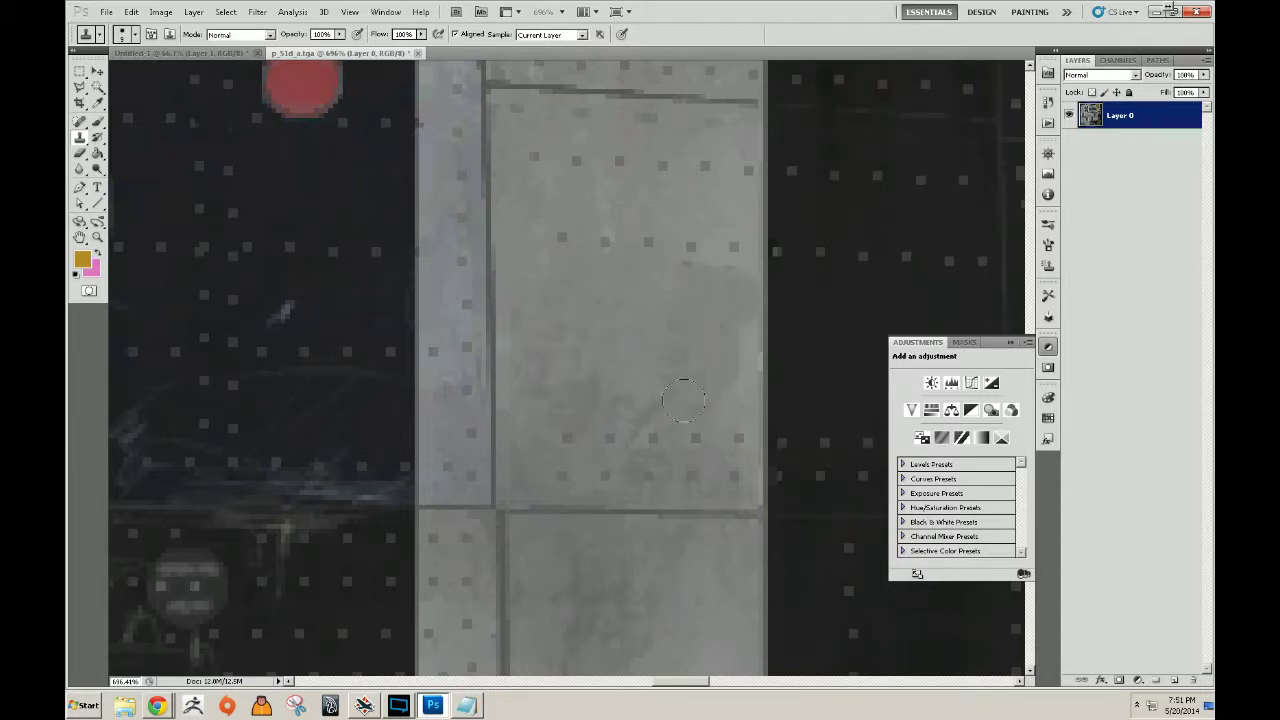
# Clone clean metal over the second NO STEP stencil on the same light wing stripe.
pyautogui.scroll(-5, 685, 385)
pyautogui.moveTo(665, 420)
pyautogui.mouseDown()
pyautogui.moveTo(691, 457)
pyautogui.moveTo(739, 420)
pyautogui.moveTo(764, 426)
pyautogui.moveTo(749, 462)
pyautogui.moveTo(768, 379)
pyautogui.moveTo(749, 467)
pyautogui.moveTo(716, 381)
pyautogui.moveTo(656, 395)
pyautogui.moveTo(680, 464)
pyautogui.moveTo(762, 485)
pyautogui.mouseUp()
pyautogui.keyDown('alt'); pyautogui.click(734, 340); pyautogui.keyUp('alt')
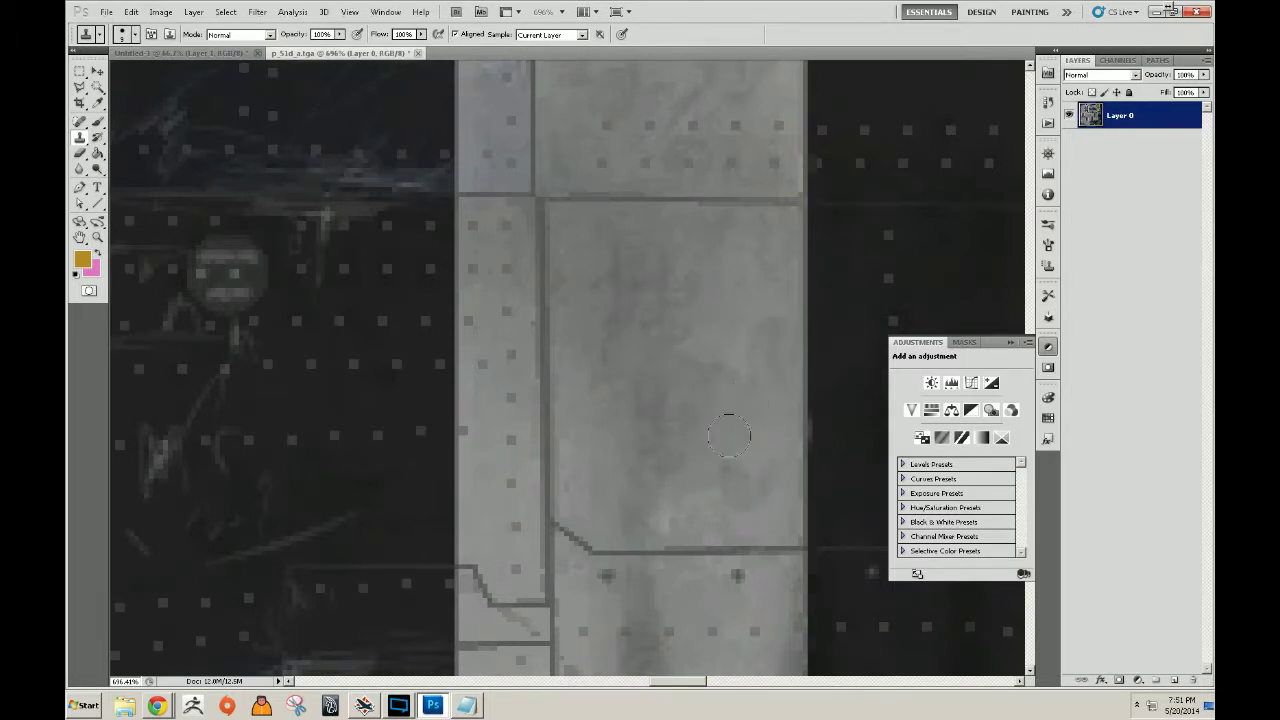
pyautogui.moveTo(740, 560); pyautogui.dragTo(649, 130)
pyautogui.moveTo(673, 443); pyautogui.dragTo(670, 298)
# Fit the whole texture on screen and compare the darkened wing stripes with the surrounding bare metal.
pyautogui.hotkey('alt', 'space')
pyautogui.scroll(-6, 670, 298)
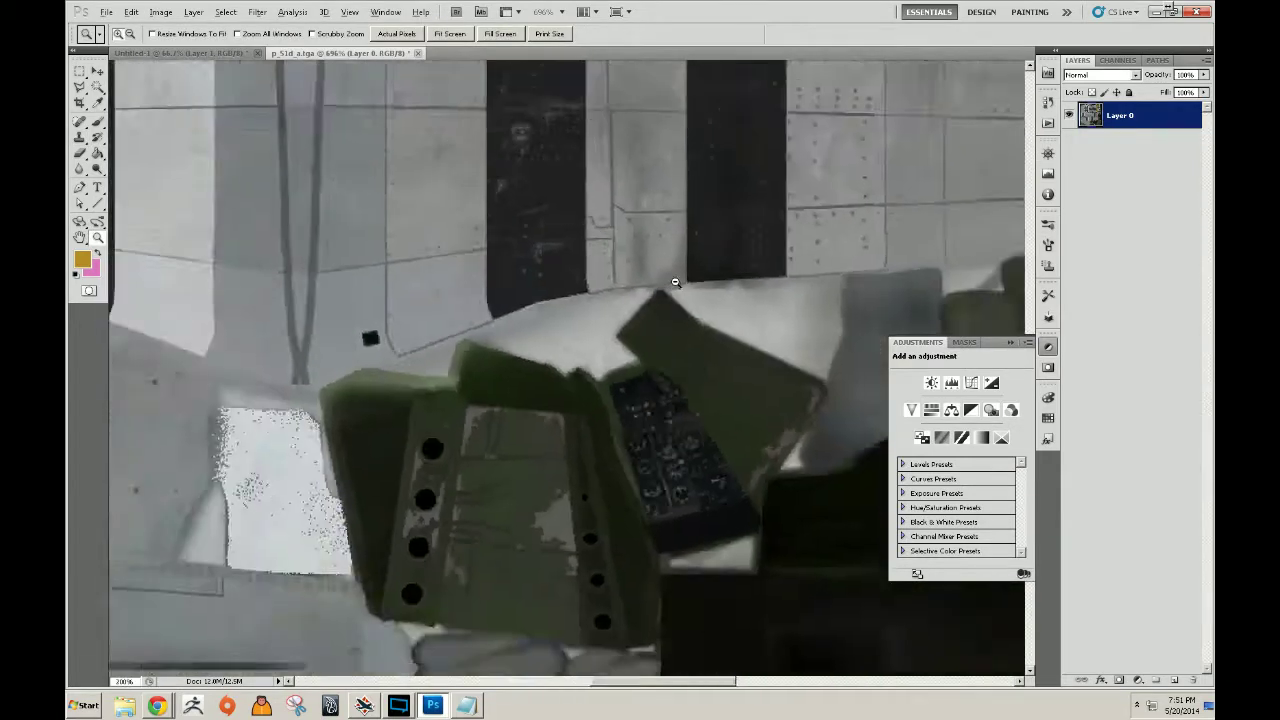
pyautogui.scroll(6, 739, 243)
pyautogui.rightClick(706, 246)
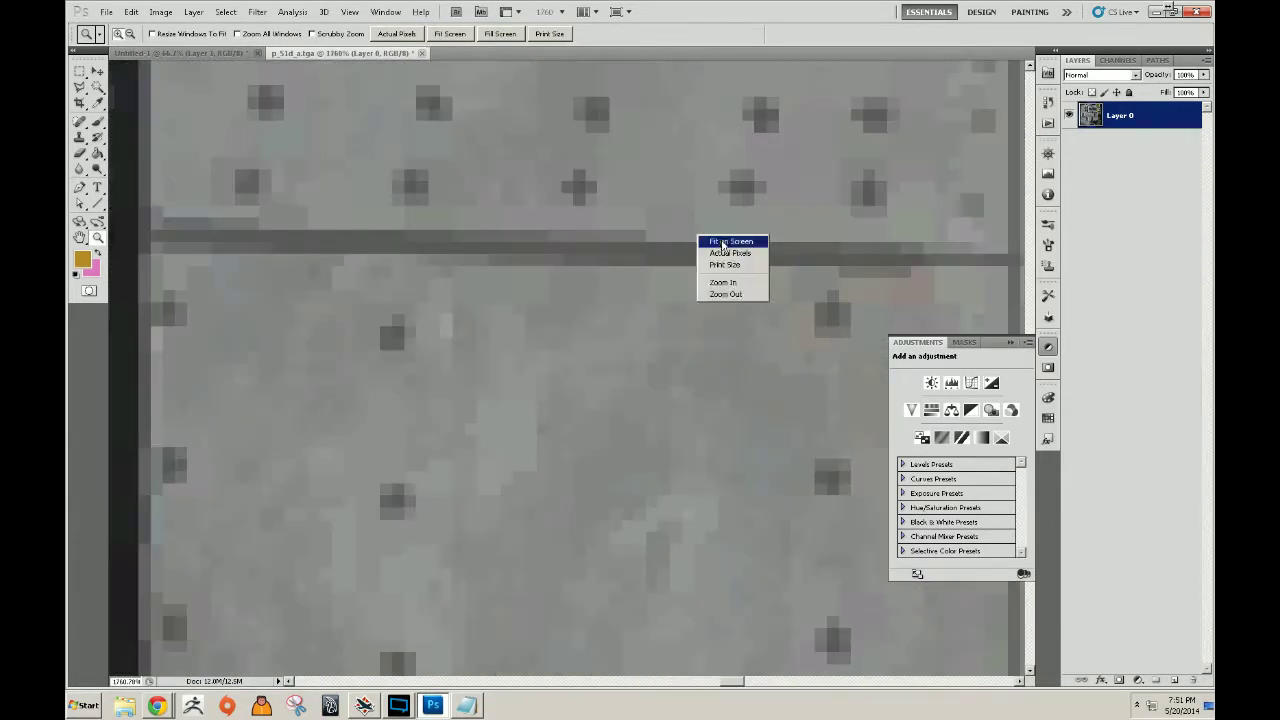
pyautogui.click(722, 247)
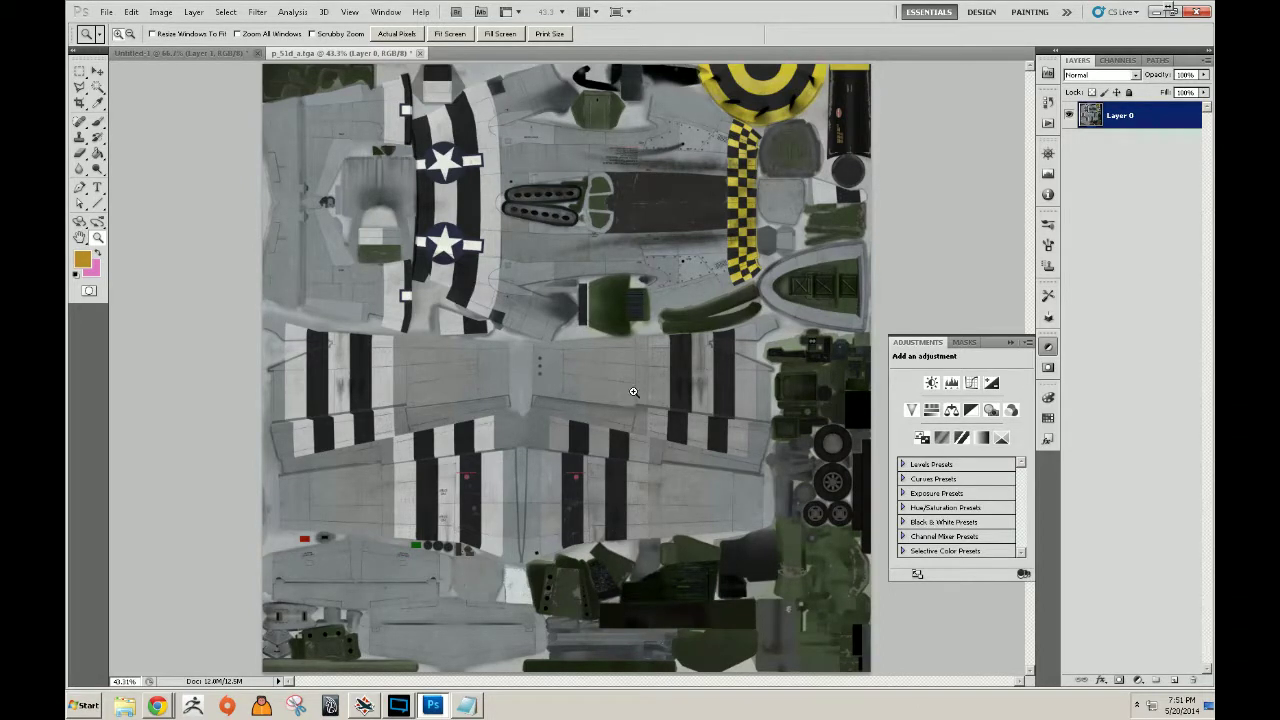
pyautogui.scroll(2, 639, 488)
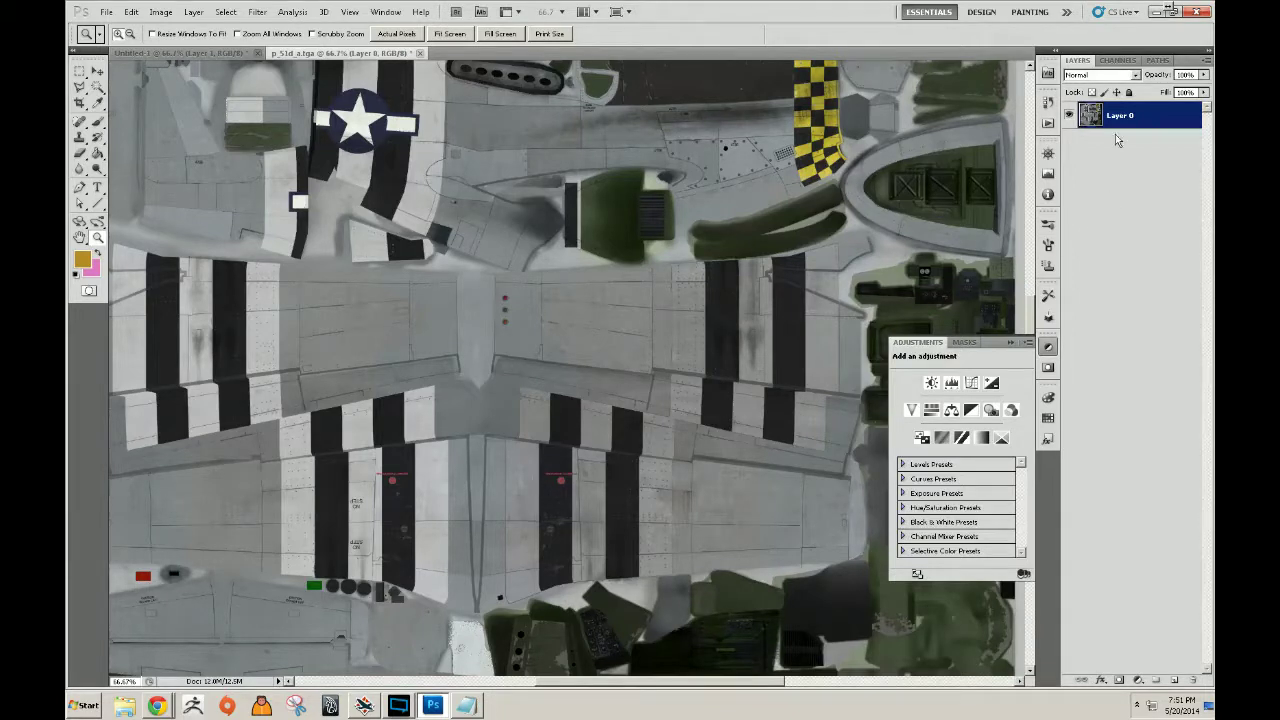
pyautogui.click(731, 402)
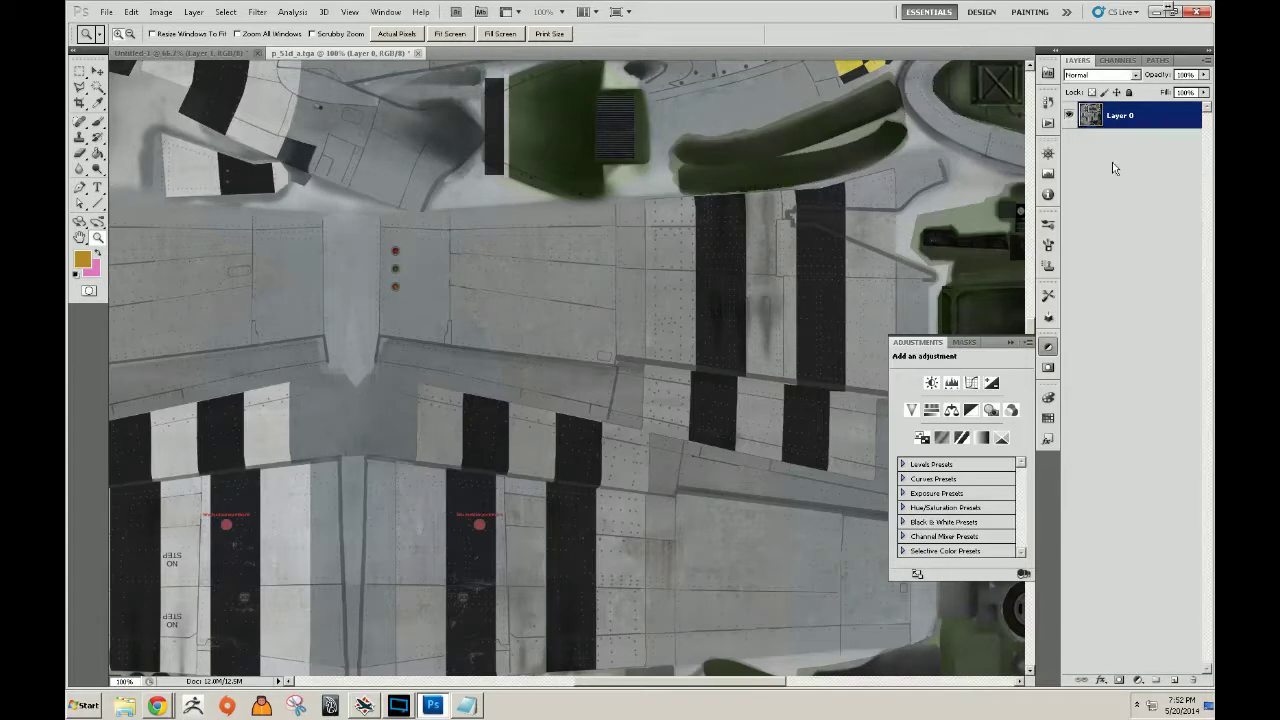
pyautogui.click(1120, 61)
pyautogui.click(1158, 61)
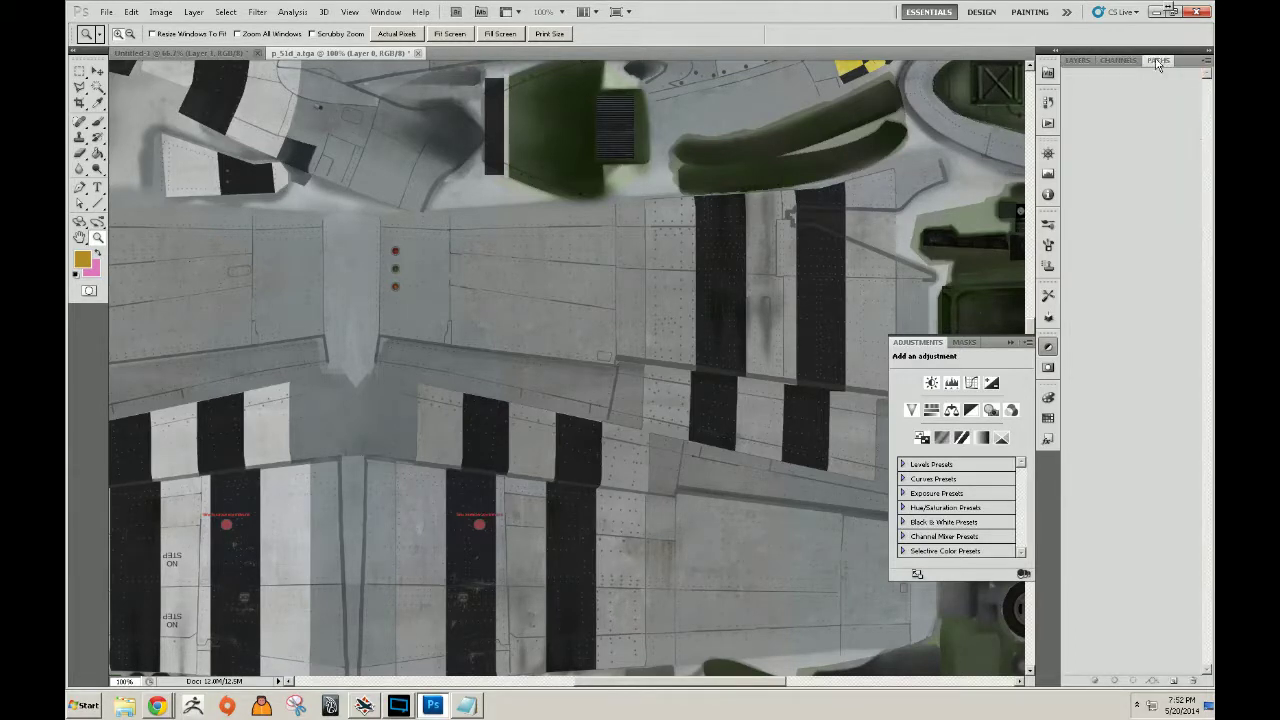
pyautogui.click(1125, 61)
pyautogui.click(1077, 61)
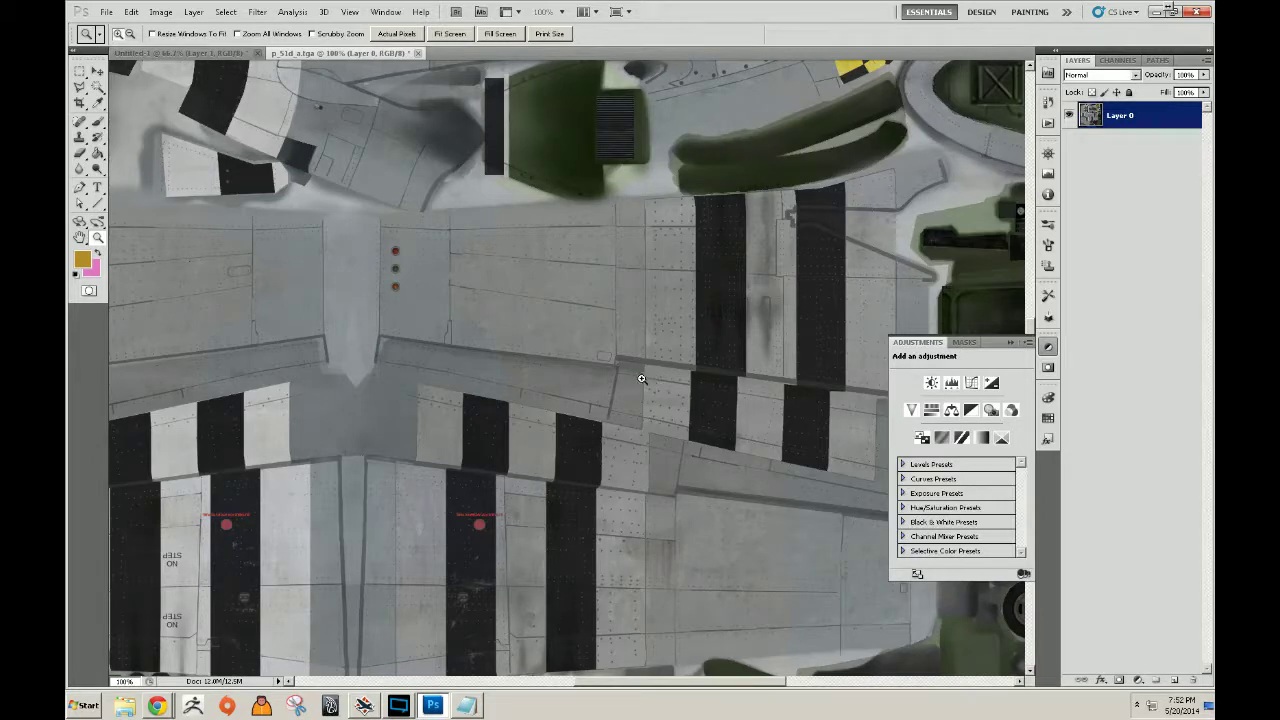
# Undo the stencil clean-up and the layer merge, going back to the Curves adjustment before its mask was inverted.
pyautogui.click(1048, 347)
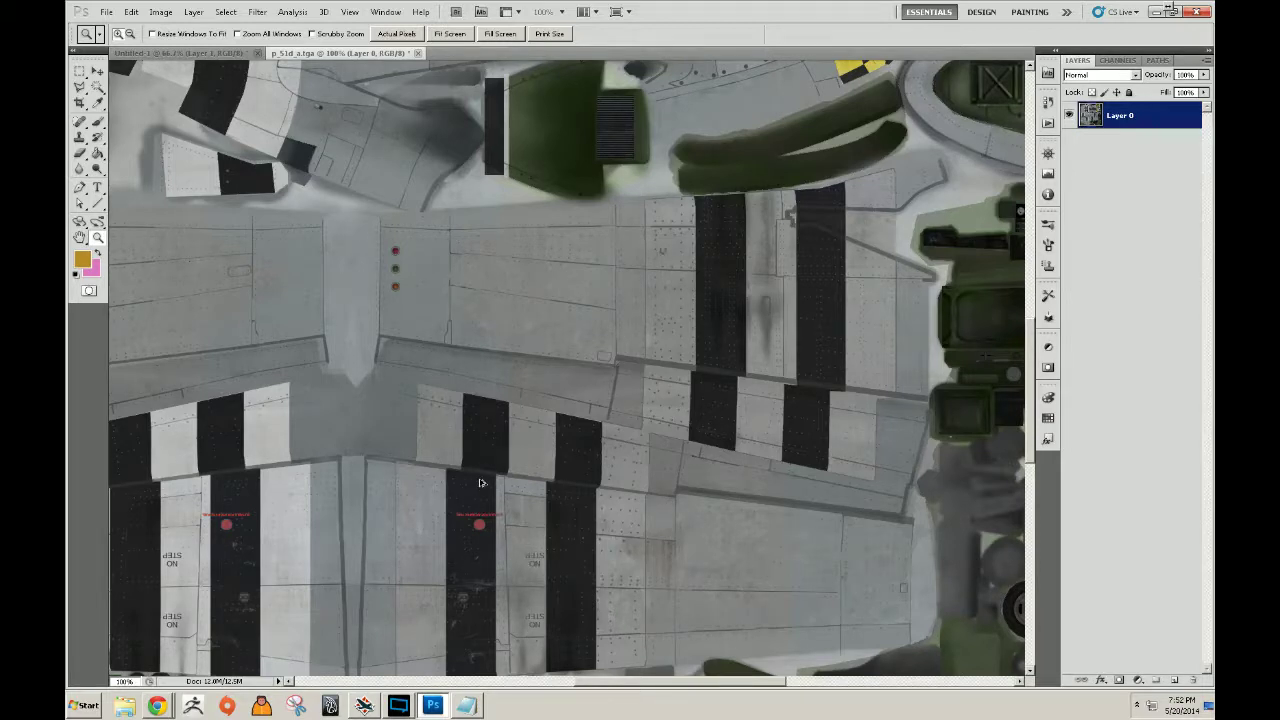
pyautogui.hotkey('ctrl', 'alt', 'z')
pyautogui.hotkey('ctrl', 'alt', 'z')
pyautogui.hotkey('ctrl', 'alt', 'z')
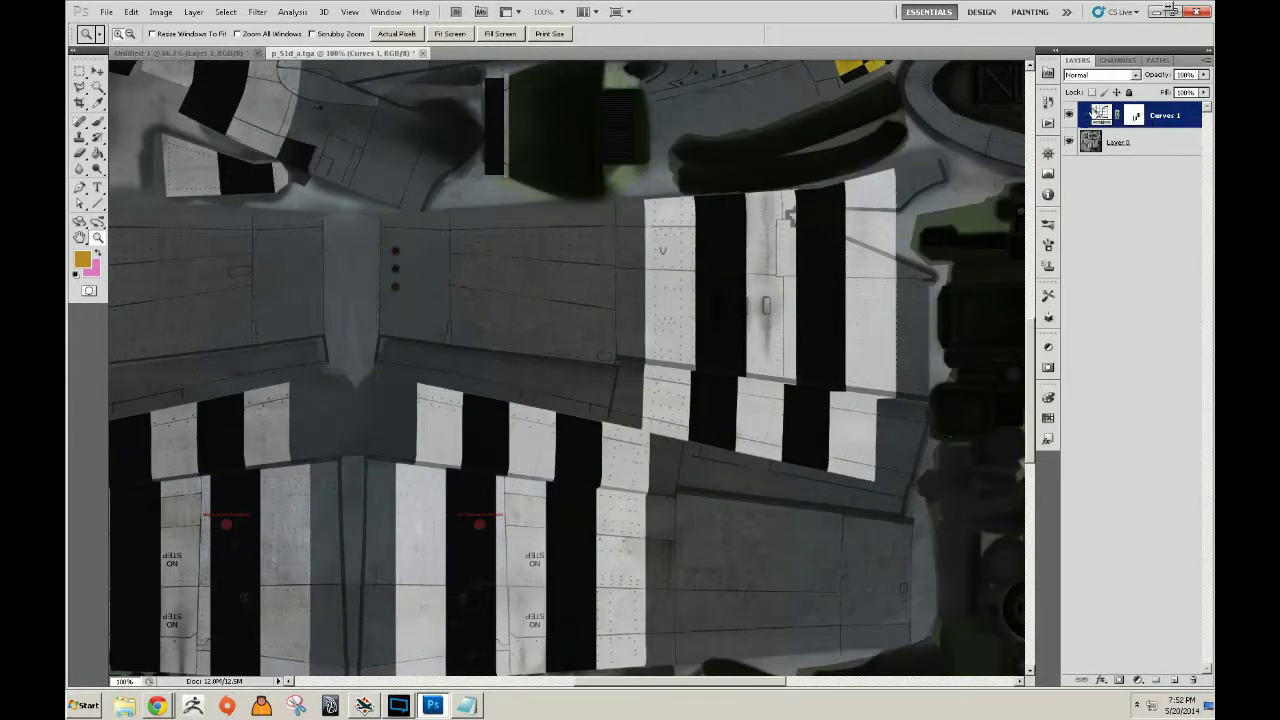
# Reopen the Curves 1 adjustment and invert its mask so that it darkens only the white wing stripes.
pyautogui.doubleClick(1100, 115)
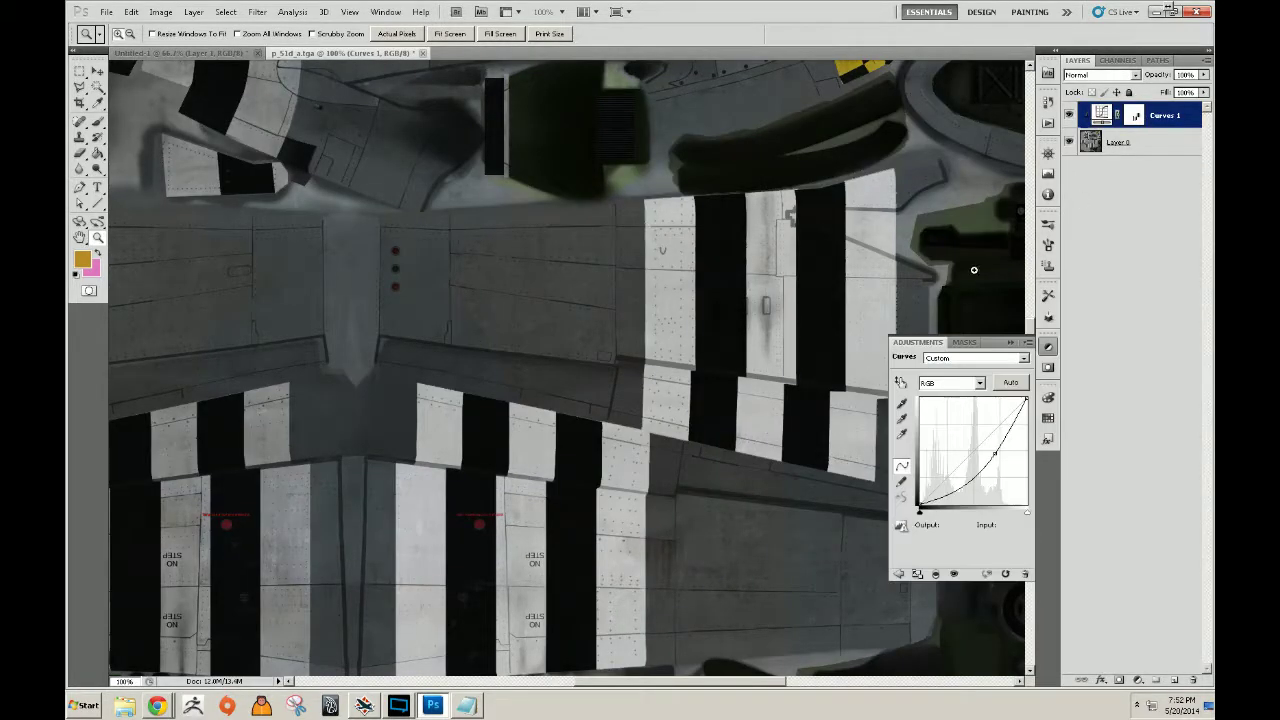
pyautogui.click(1136, 116)
pyautogui.hotkey('ctrl', 'i')
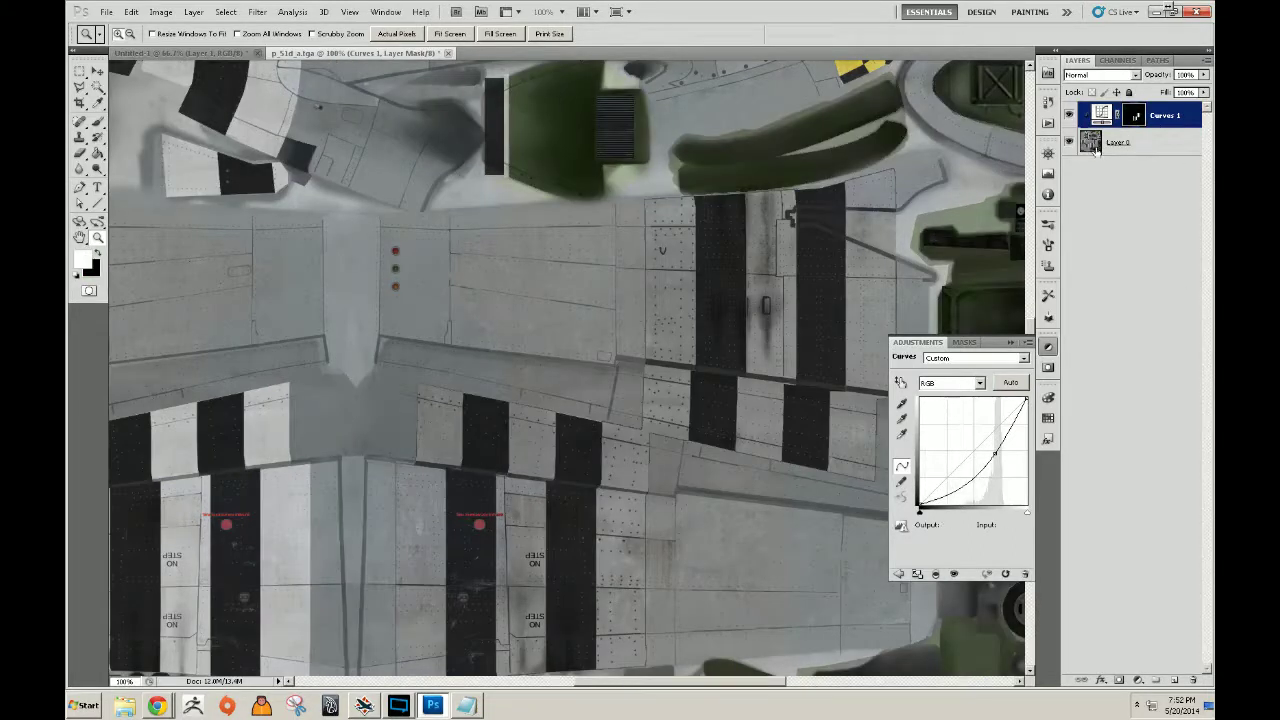
# Adjust the stripes' curve point to input 174 and output 116 while judging the whole texture.
pyautogui.moveTo(995, 452); pyautogui.dragTo(1001, 447)
pyautogui.rightClick(708, 335)
pyautogui.click(735, 341)
pyautogui.moveTo(1000, 447); pyautogui.dragTo(992, 456)
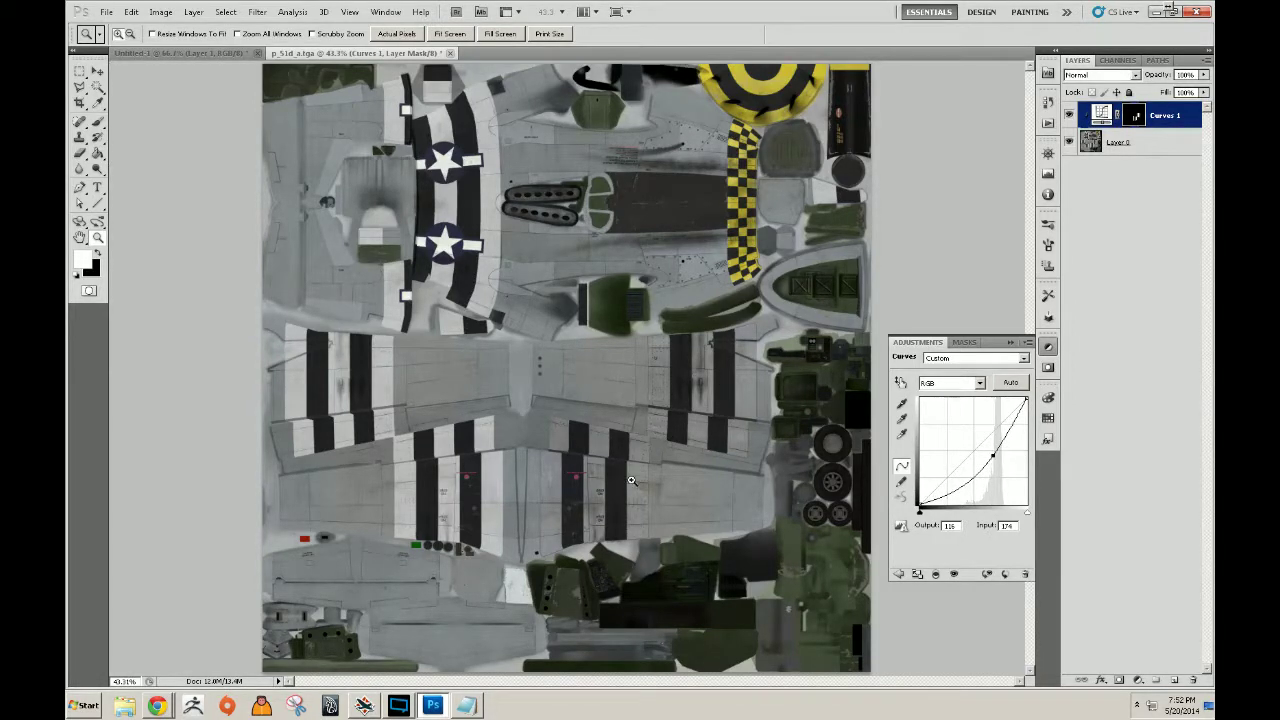
pyautogui.click(1008, 342)
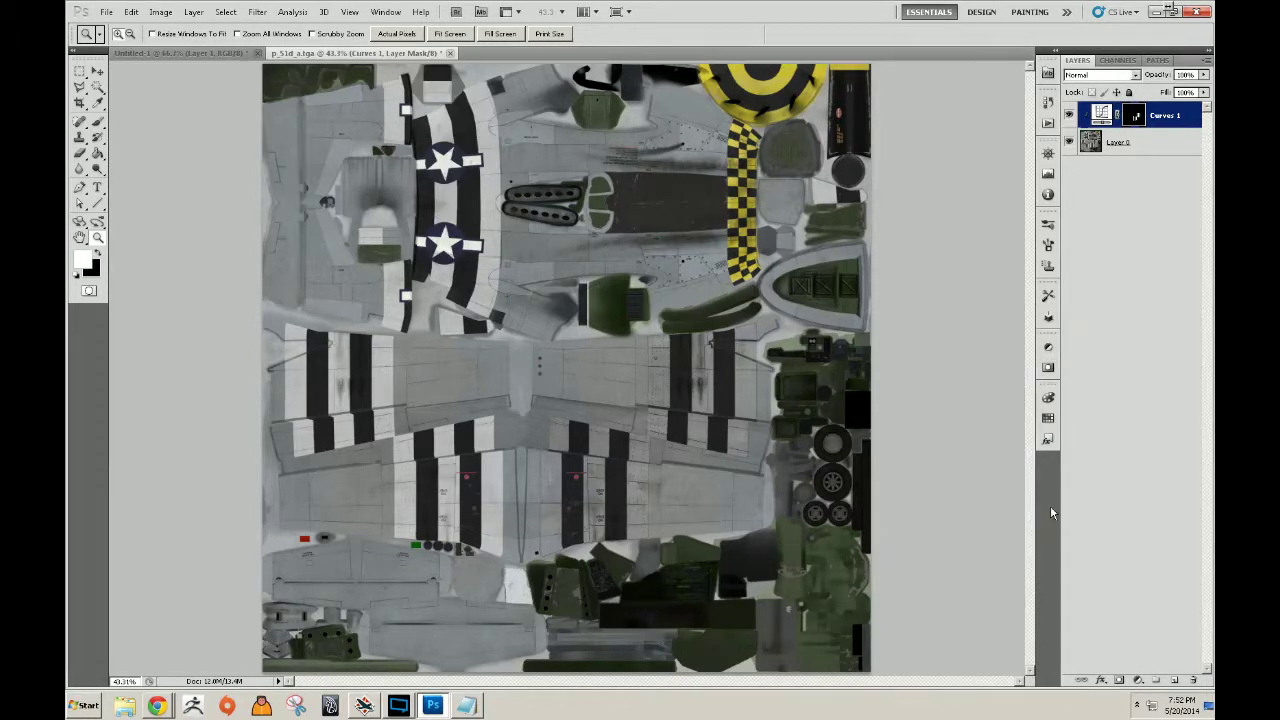
# Add a Hue/Saturation adjustment above Curves 1, clip it to the layers below, and set its hue to +20.
pyautogui.click(1138, 682)
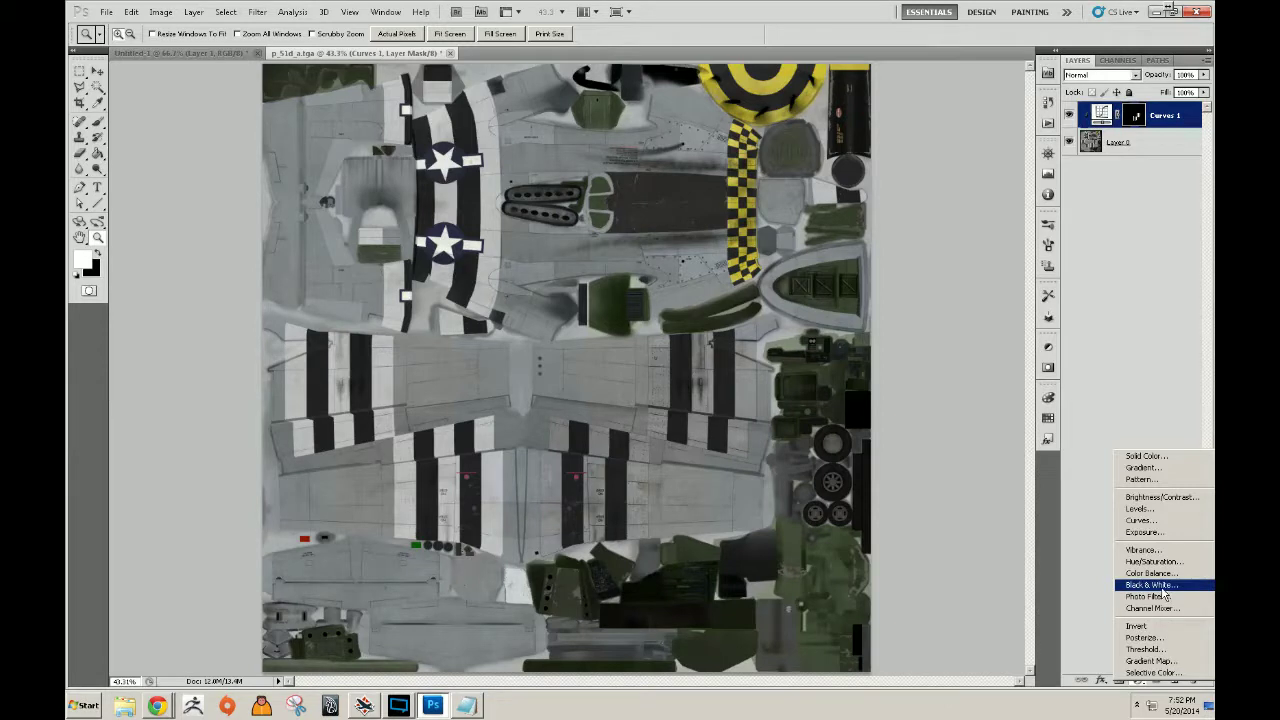
pyautogui.click(1150, 561)
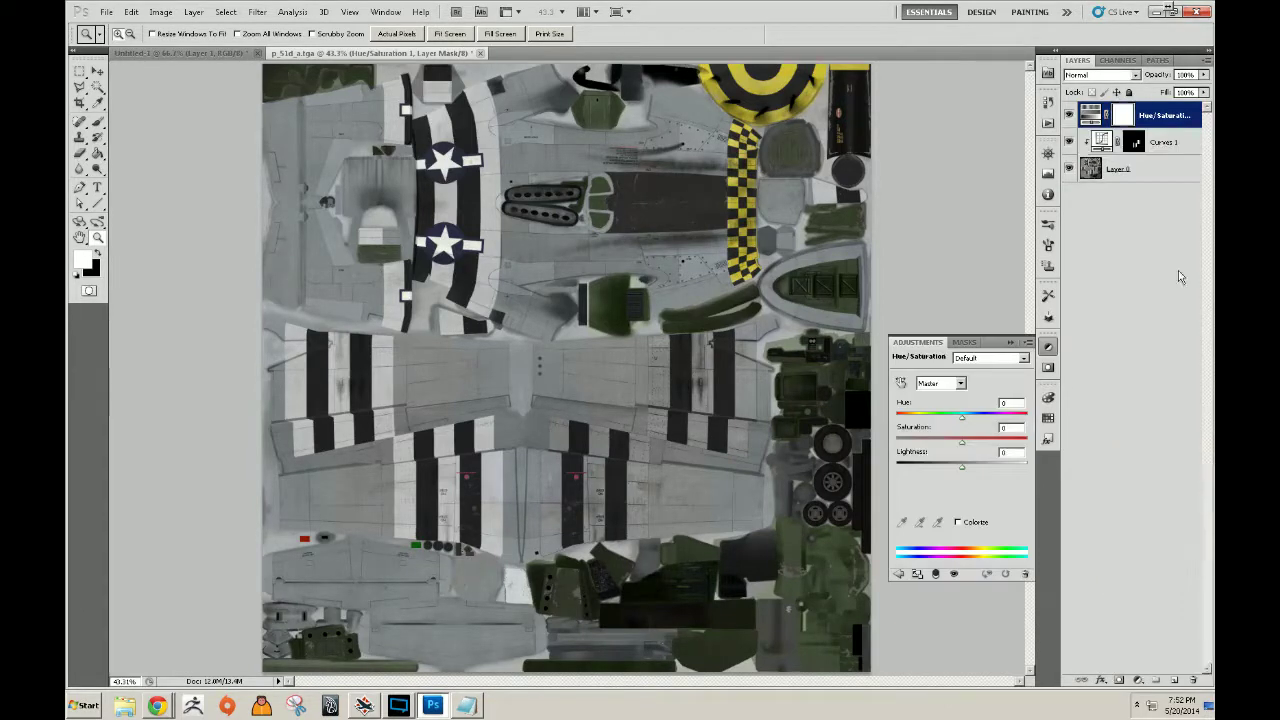
pyautogui.keyDown('alt'); pyautogui.click(1163, 127); pyautogui.keyUp('alt')
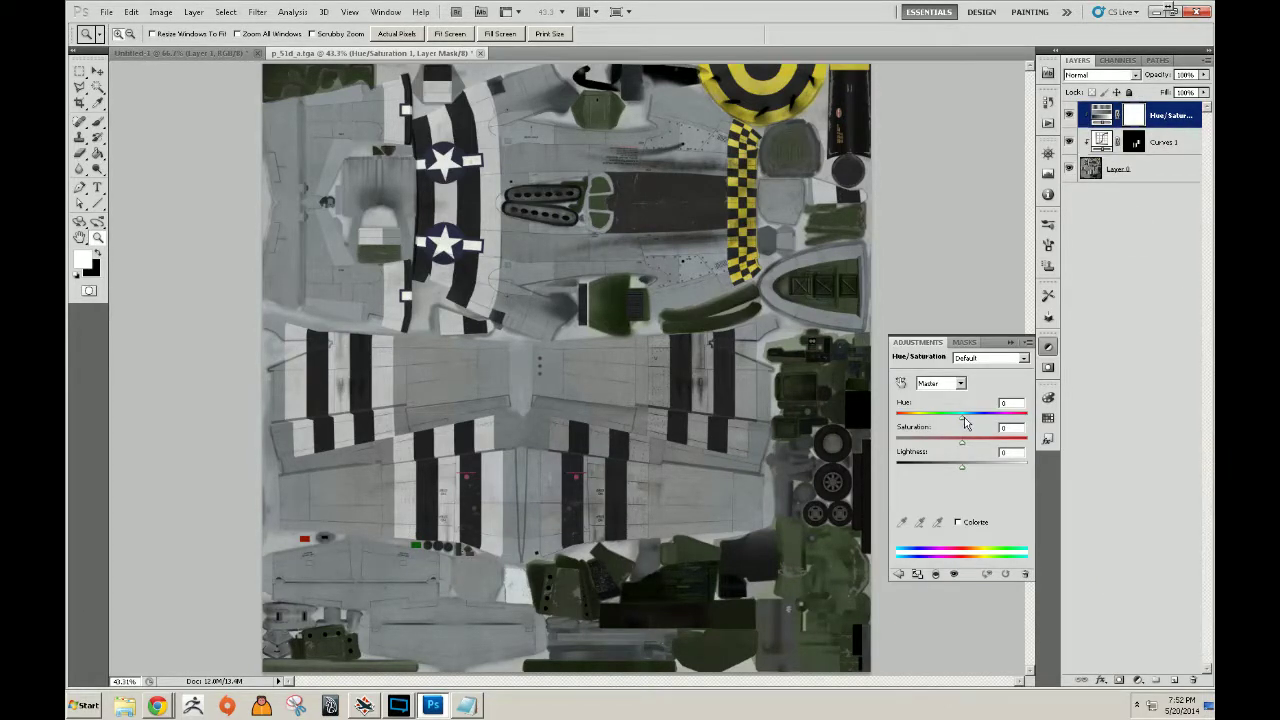
pyautogui.moveTo(965, 421); pyautogui.dragTo(975, 421)
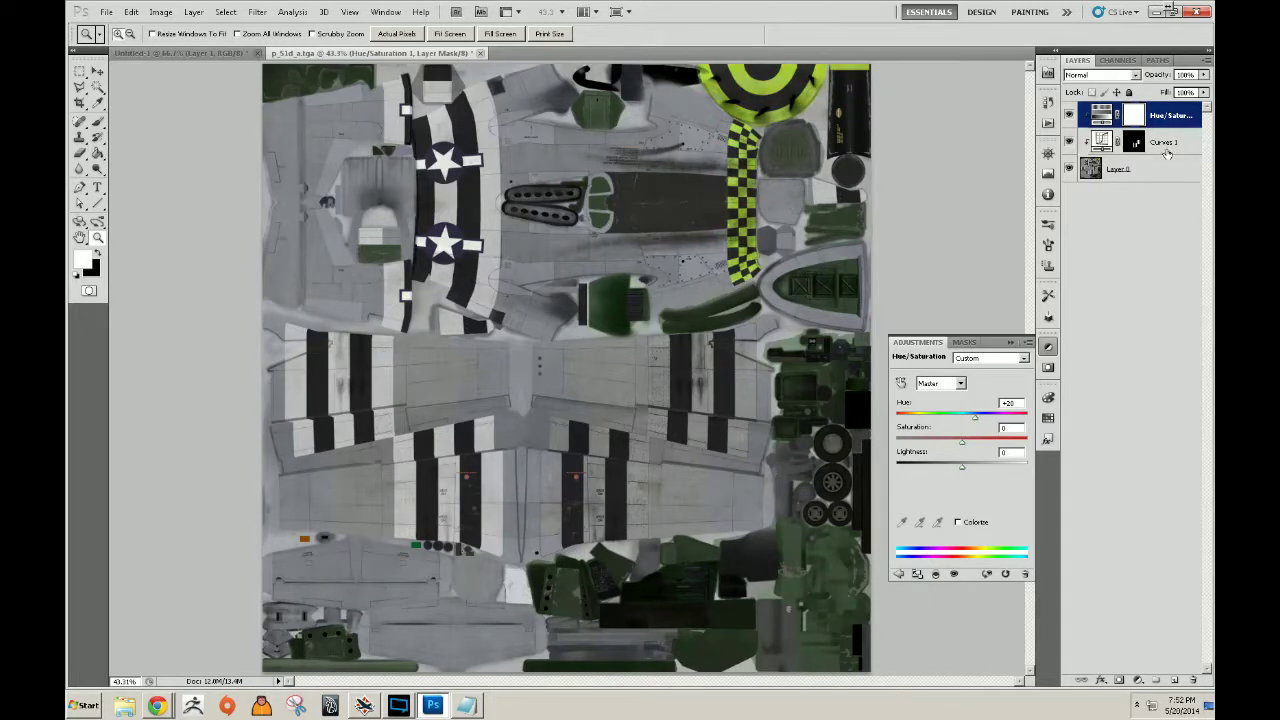
# Restrict the Hue/Saturation mask to the stripes by loading the Curves mask as a selection and clearing everything outside it.
pyautogui.keyDown('ctrl'); pyautogui.click(1135, 143); pyautogui.keyUp('ctrl')
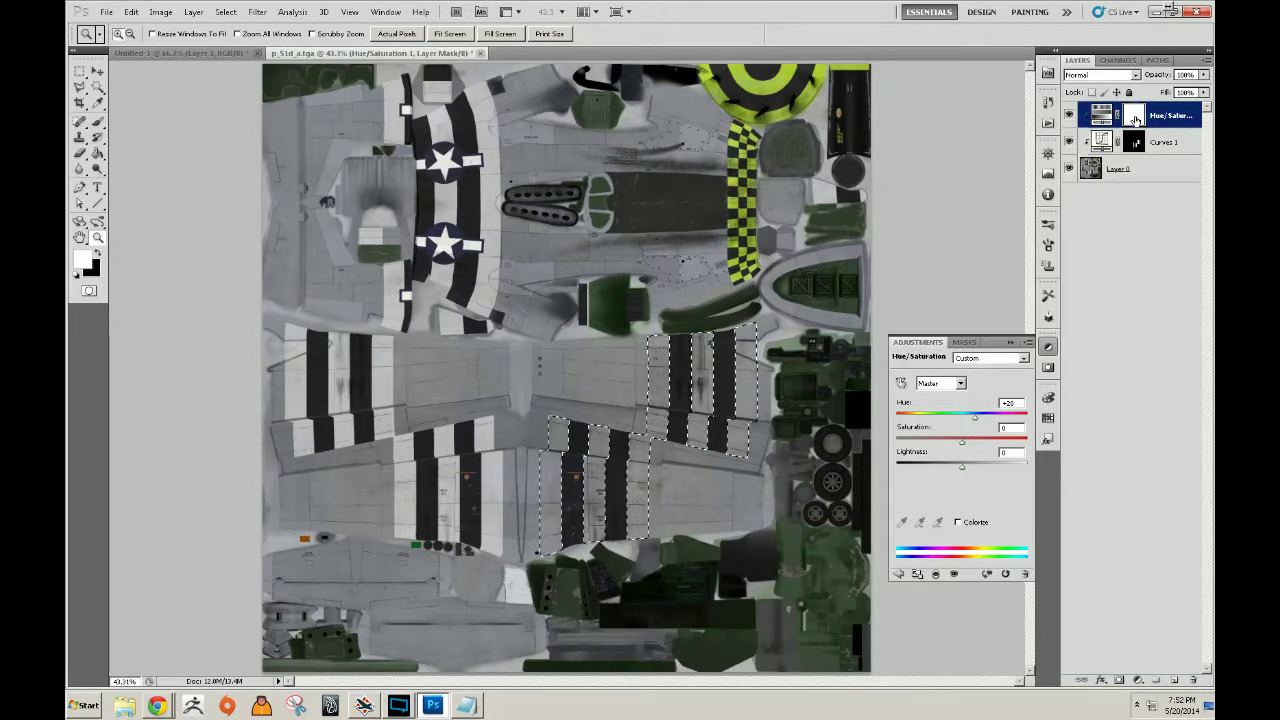
pyautogui.hotkey('ctrl', 'shift', 'i')
pyautogui.press('Delete')
pyautogui.hotkey('ctrl', 'd')
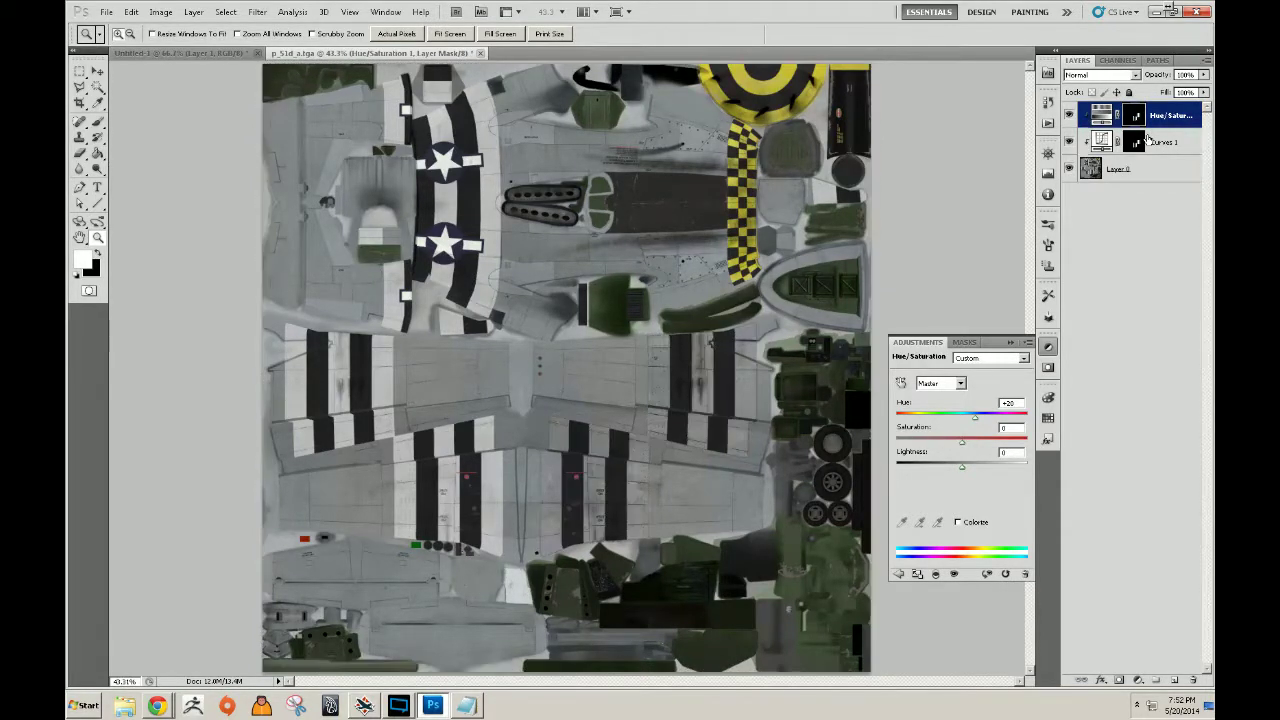
# Try tinting the stripes with hue +4 and lightness +1, keeping the saturation close to neutral.
pyautogui.moveTo(975, 415)
pyautogui.mouseDown()
pyautogui.moveTo(1004, 414)
pyautogui.moveTo(936, 416)
pyautogui.moveTo(961, 411)
pyautogui.mouseUp()
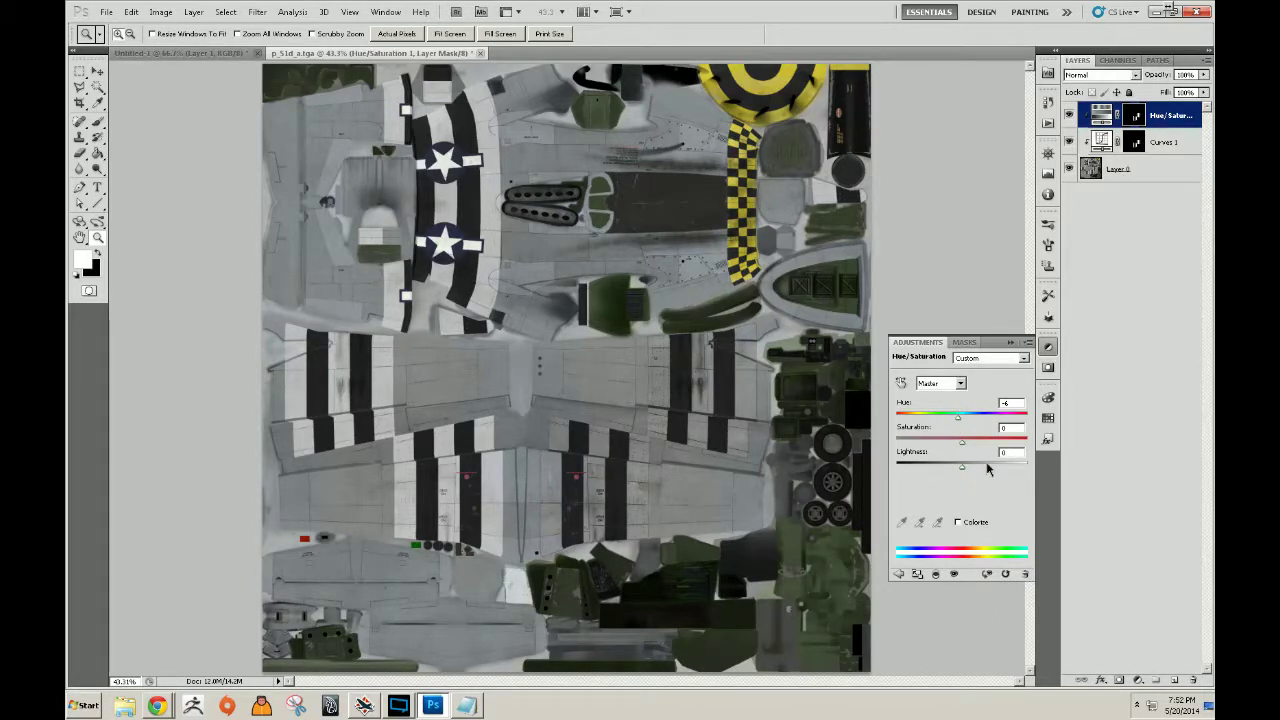
pyautogui.moveTo(962, 467)
pyautogui.mouseDown()
pyautogui.moveTo(976, 467)
pyautogui.moveTo(930, 443)
pyautogui.moveTo(975, 420)
pyautogui.moveTo(944, 420)
pyautogui.moveTo(990, 447)
pyautogui.moveTo(952, 445)
pyautogui.moveTo(998, 447)
pyautogui.moveTo(975, 468)
pyautogui.moveTo(945, 468)
pyautogui.moveTo(960, 465)
pyautogui.mouseUp()
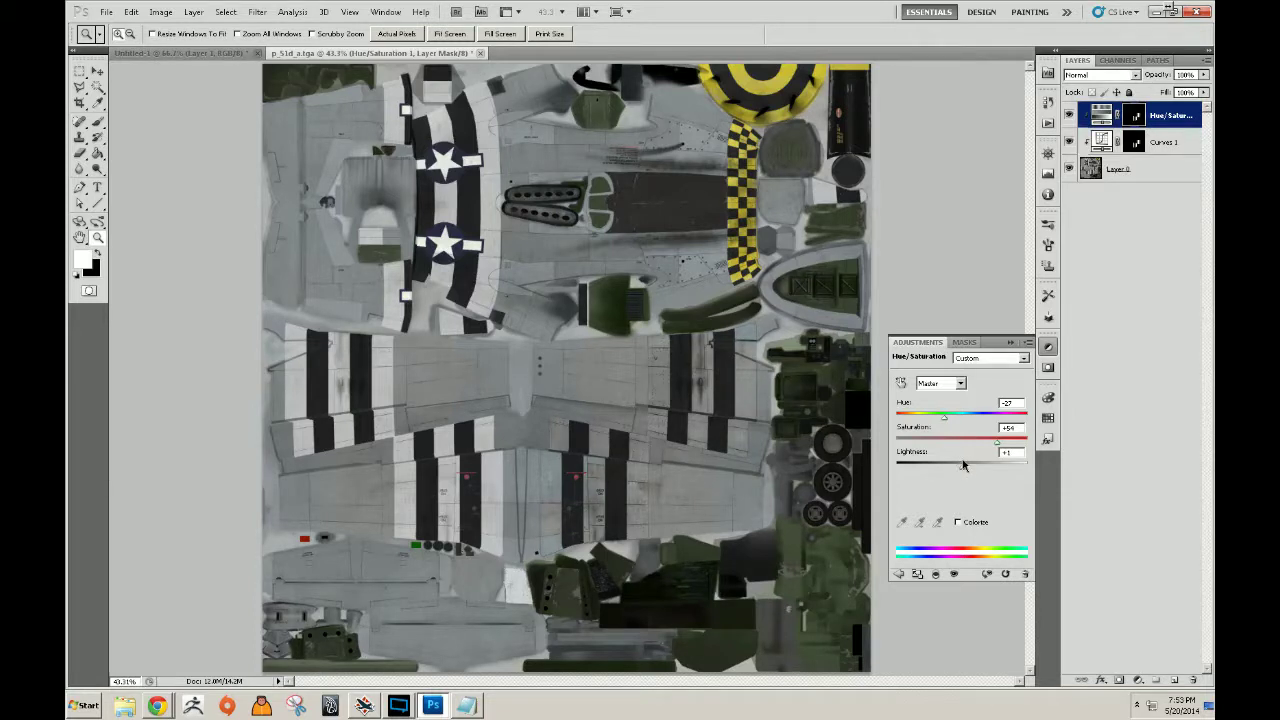
pyautogui.moveTo(946, 420)
pyautogui.mouseDown()
pyautogui.moveTo(977, 422)
pyautogui.moveTo(964, 422)
pyautogui.mouseUp()
pyautogui.click(549, 440)
pyautogui.click(549, 440)
pyautogui.click(549, 440)
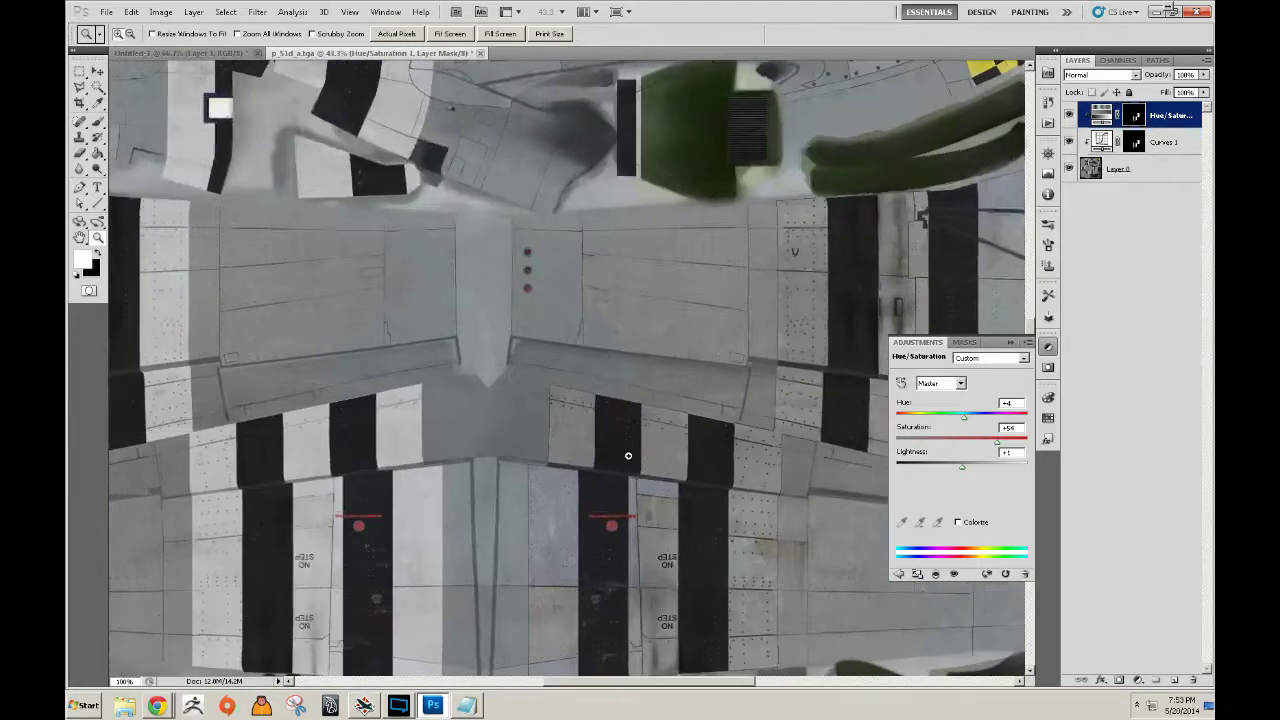
pyautogui.moveTo(999, 446); pyautogui.dragTo(956, 450)
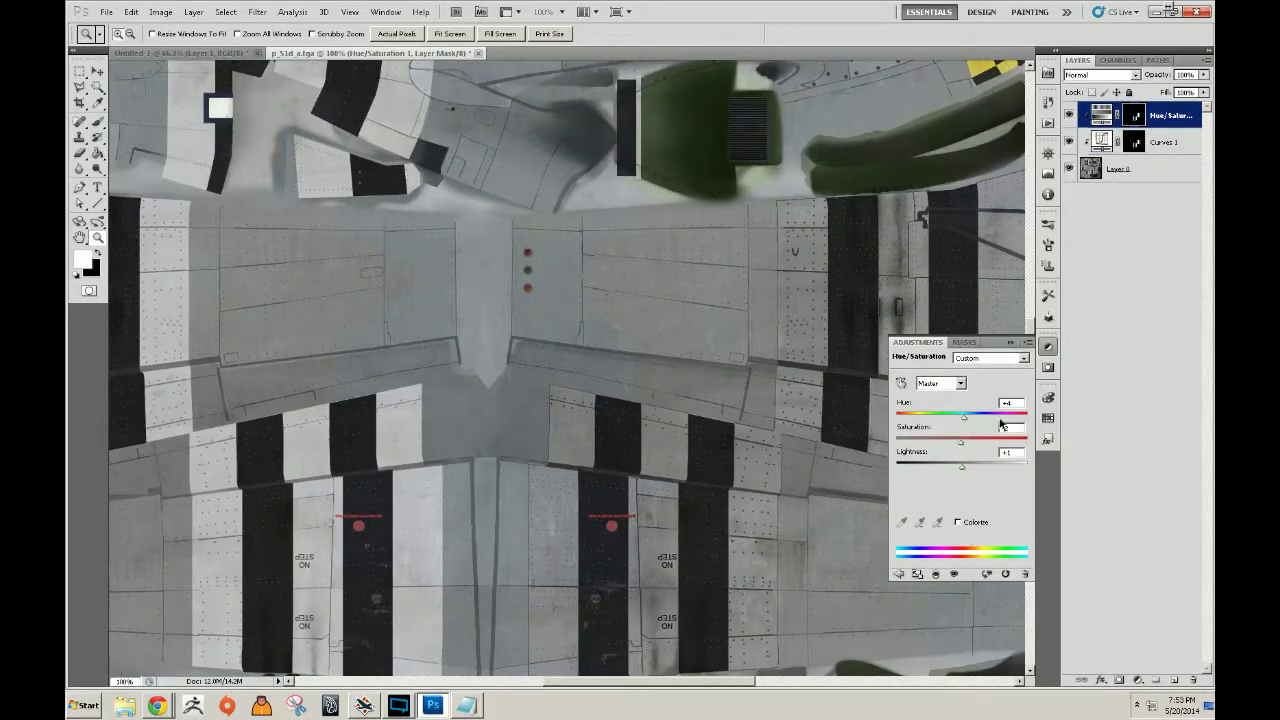
# Colorize the stripes with hue 198 and saturation 4, and fine-tune the tint to match the bare metal.
pyautogui.click(958, 522)
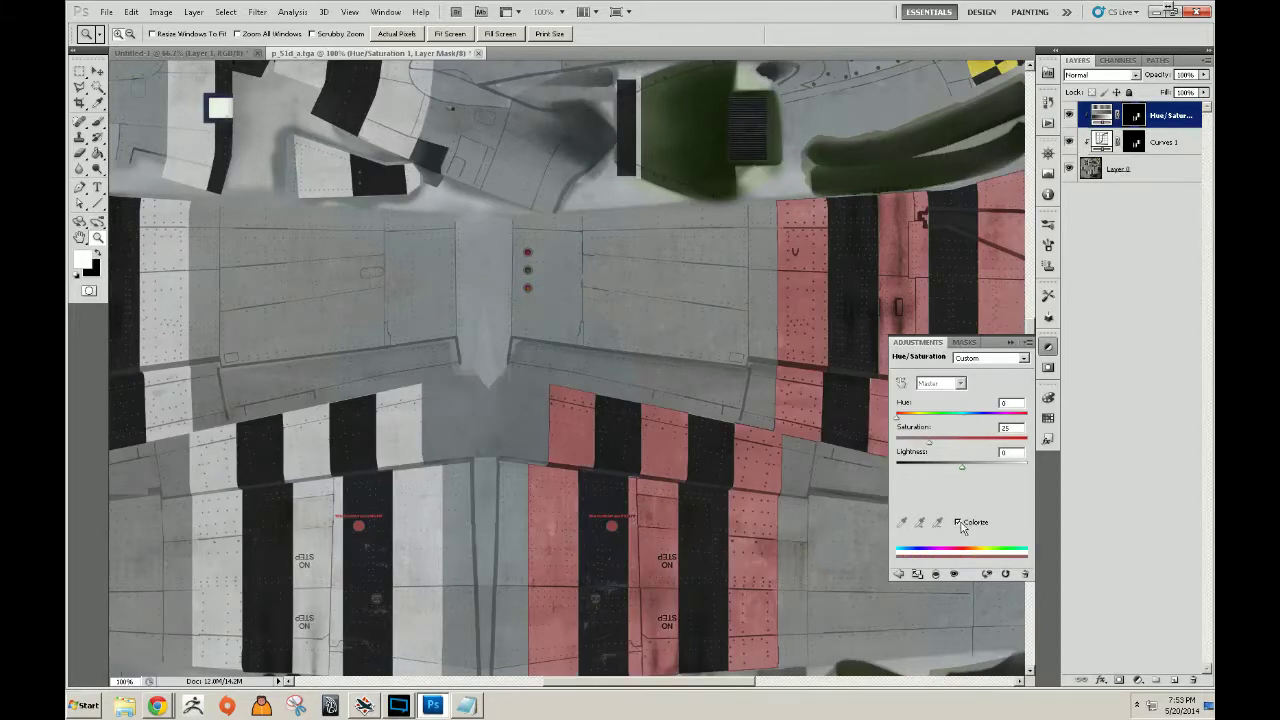
pyautogui.moveTo(931, 451); pyautogui.dragTo(965, 417)
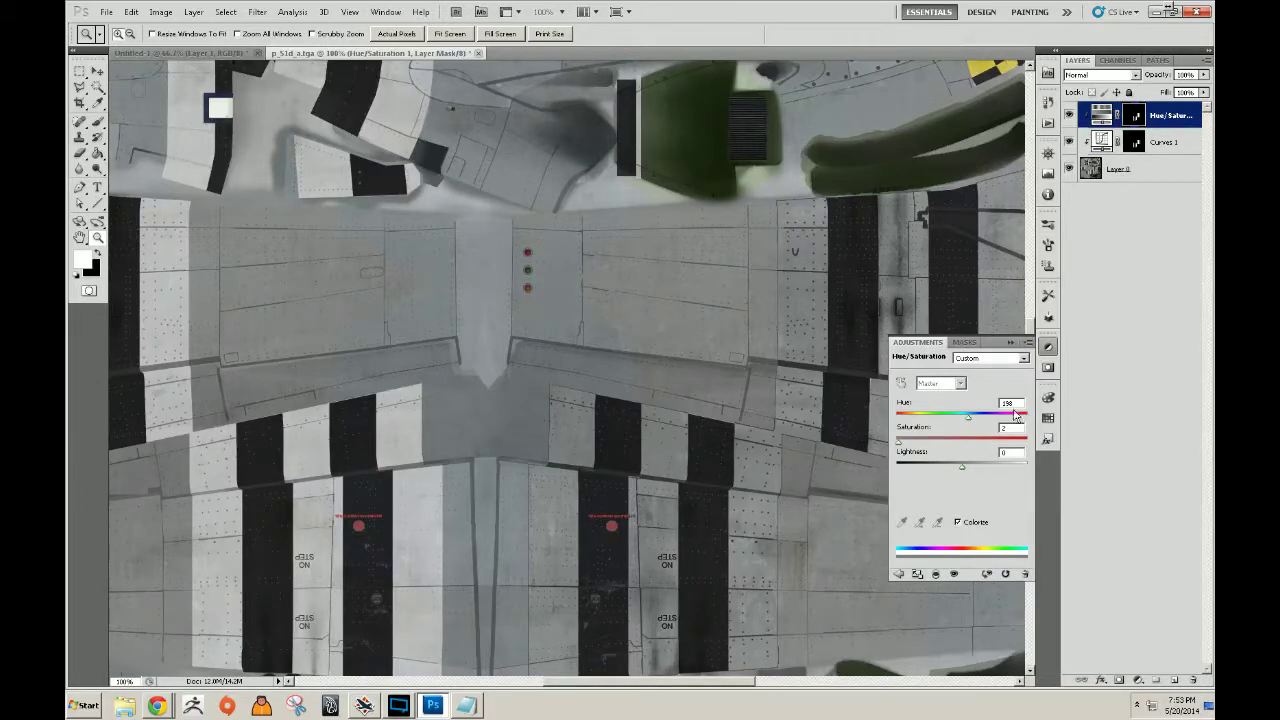
pyautogui.moveTo(816, 370); pyautogui.dragTo(655, 309)
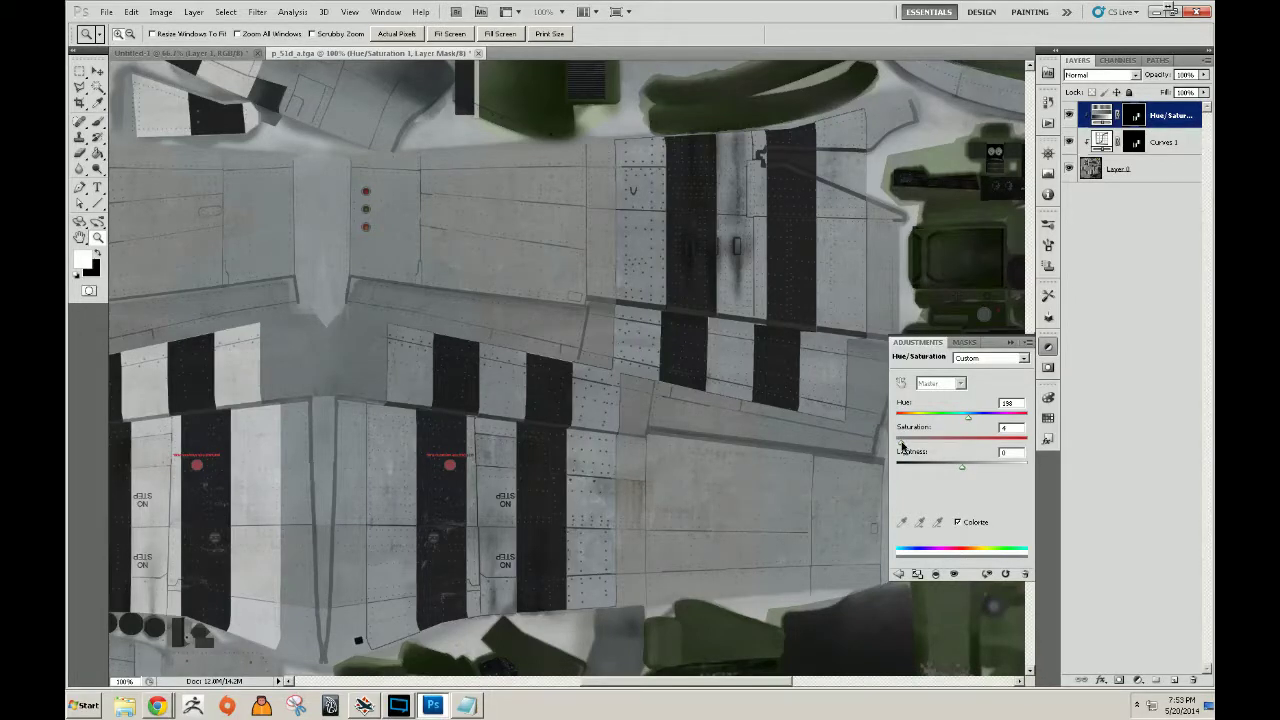
pyautogui.moveTo(969, 424); pyautogui.dragTo(962, 470)
# Merge the Hue/Saturation and Curves adjustments with Layer 0 into a single layer.
pyautogui.click(1010, 342)
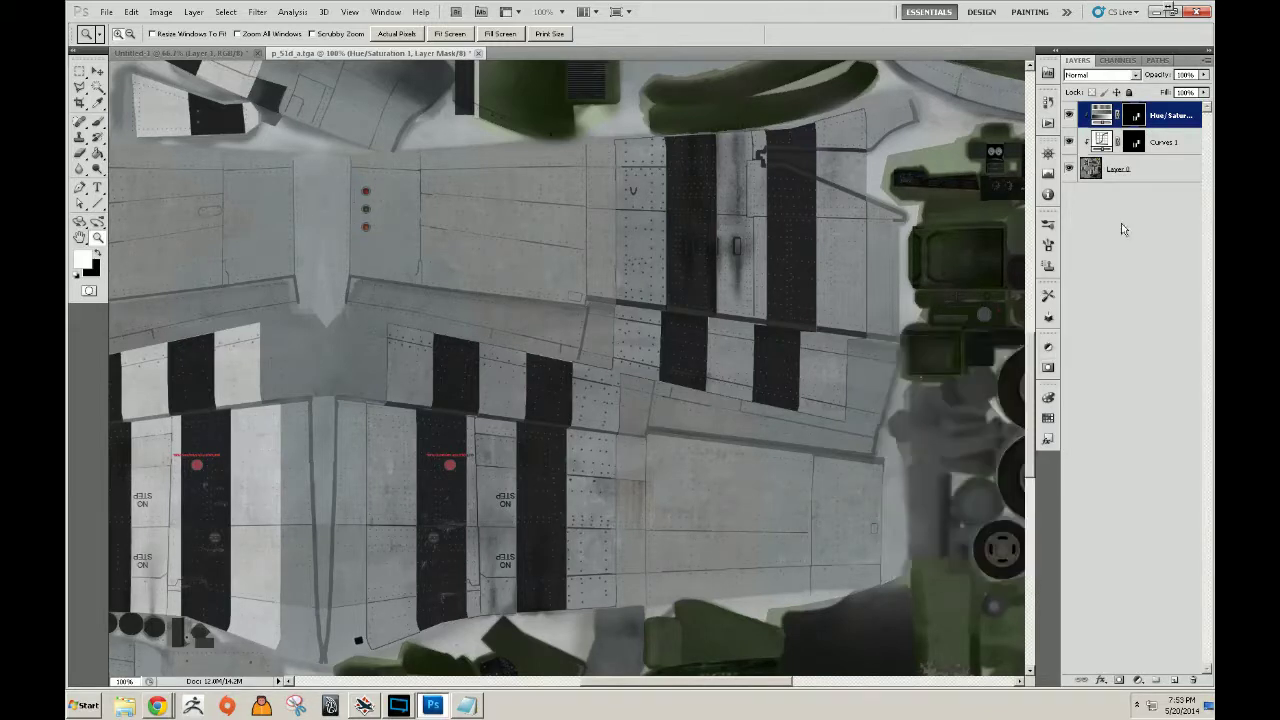
pyautogui.keyDown('shift'); pyautogui.click(1166, 169); pyautogui.keyUp('shift')
pyautogui.hotkey('ctrl', 'e')
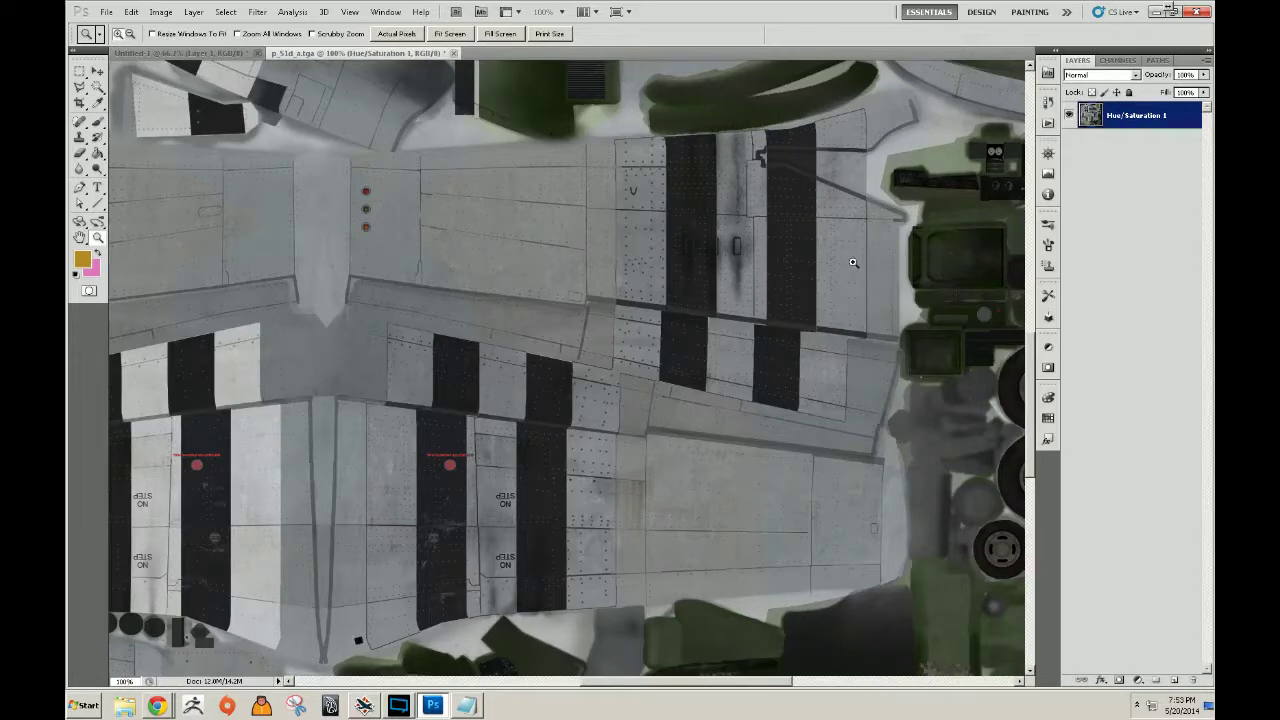
# Select the finished striped section of the lower right wing and copy it to a new layer.
pyautogui.click(512, 437)
pyautogui.moveTo(543, 466); pyautogui.dragTo(722, 355)
pyautogui.keyDown('alt'); pyautogui.click(689, 349); pyautogui.keyUp('alt')
pyautogui.keyDown('alt'); pyautogui.click(701, 352); pyautogui.keyUp('alt')
pyautogui.moveTo(771, 326); pyautogui.dragTo(650, 355)
pyautogui.click(602, 289)
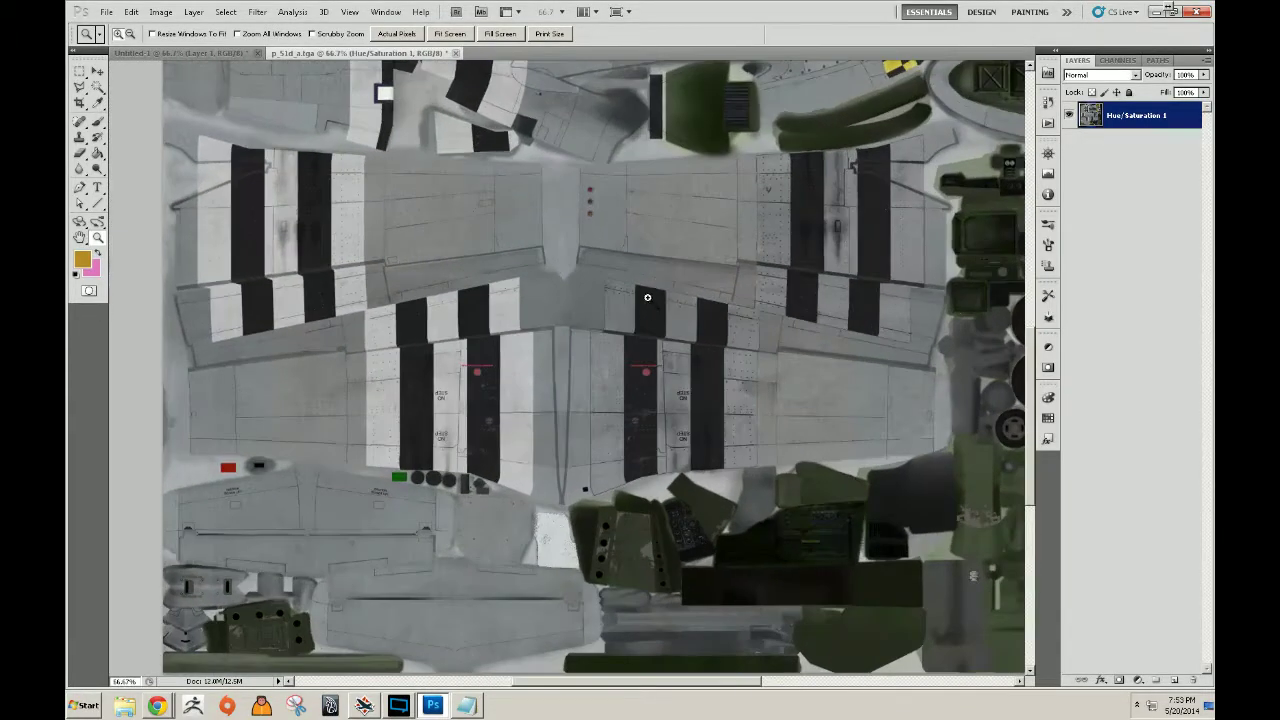
pyautogui.click(79, 72)
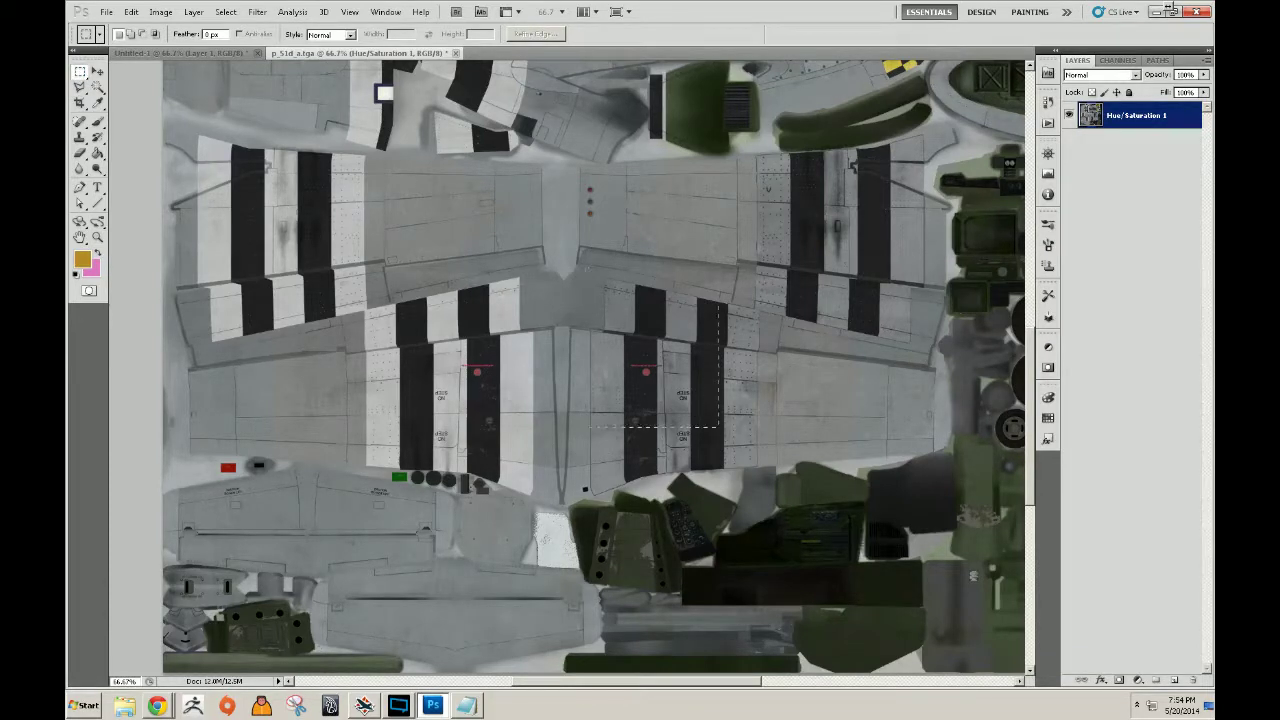
pyautogui.press('v')
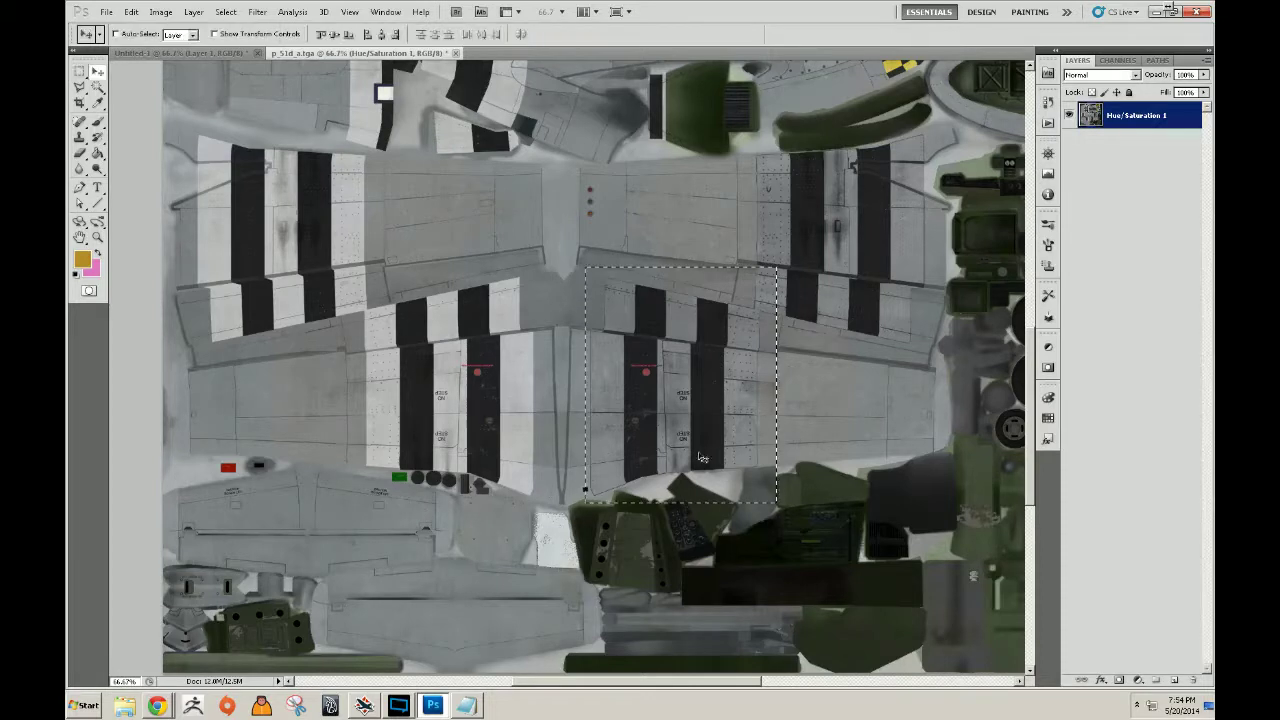
pyautogui.hotkey('ctrl', 'v')
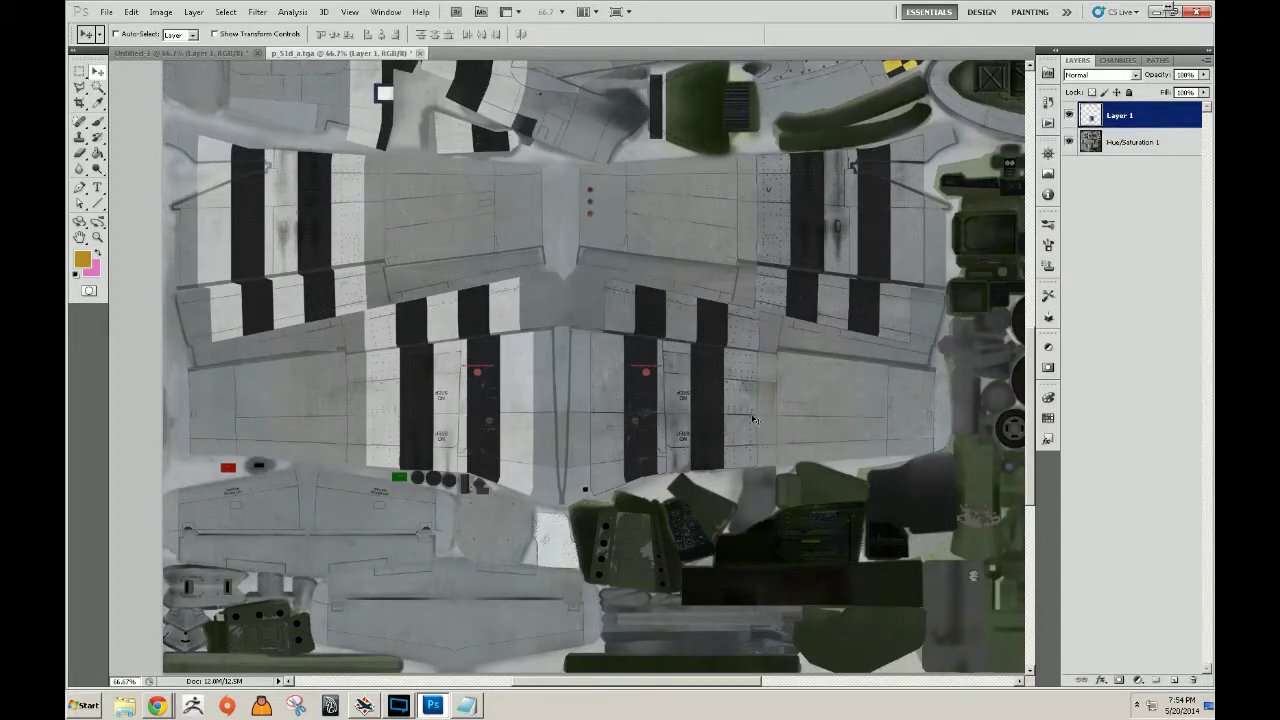
# Flip the copied wing section horizontally and position it over the matching stripes on the lower left wing.
pyautogui.moveTo(706, 410); pyautogui.dragTo(524, 413)
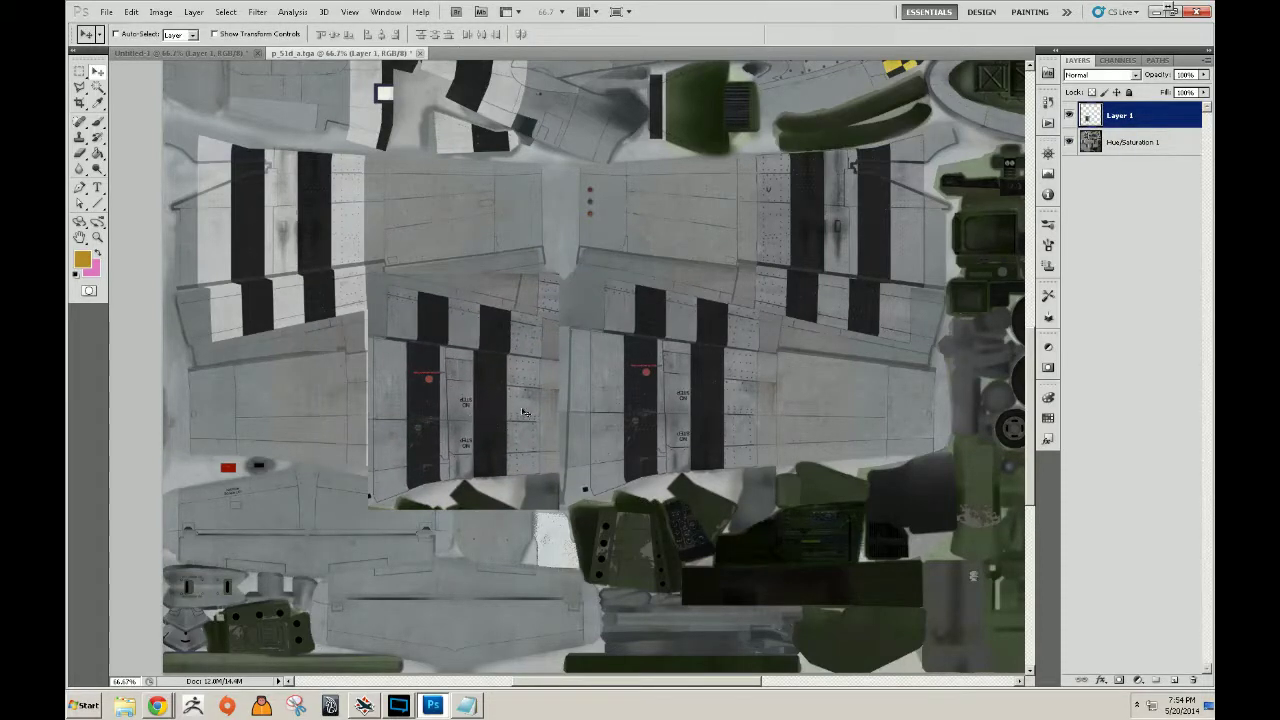
pyautogui.hotkey('ctrl', 't')
pyautogui.rightClick(464, 384)
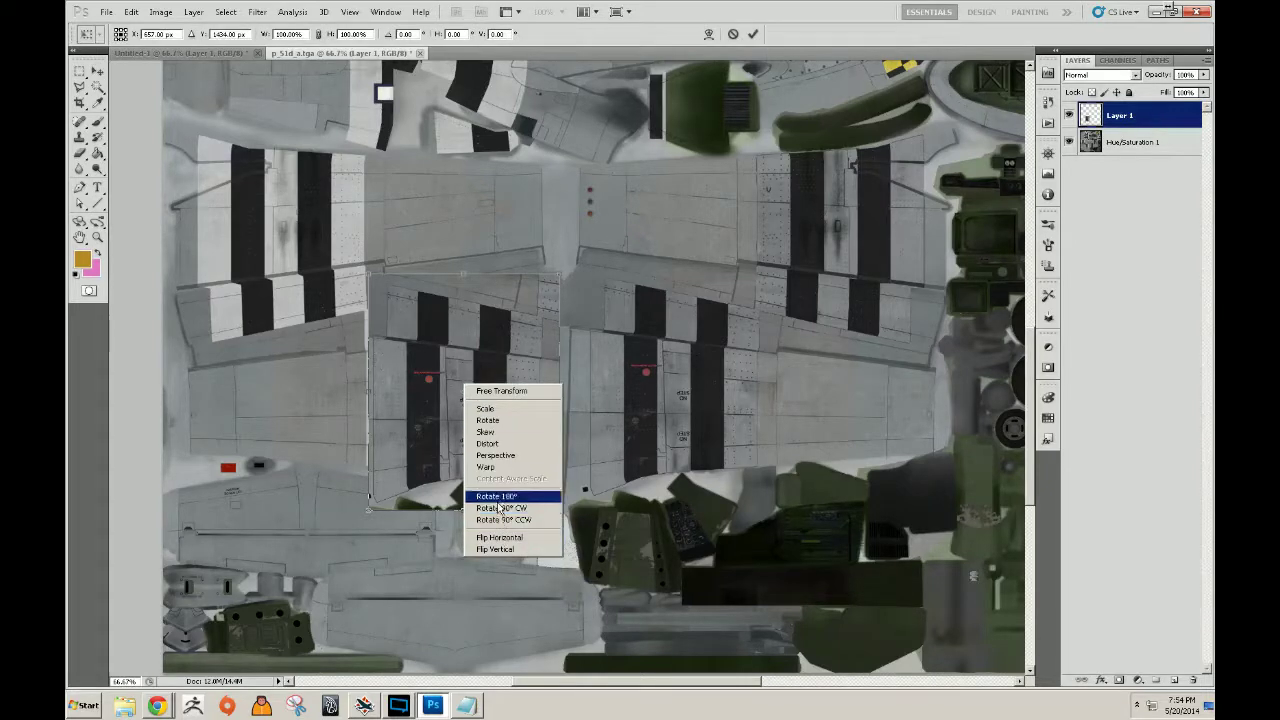
pyautogui.click(497, 537)
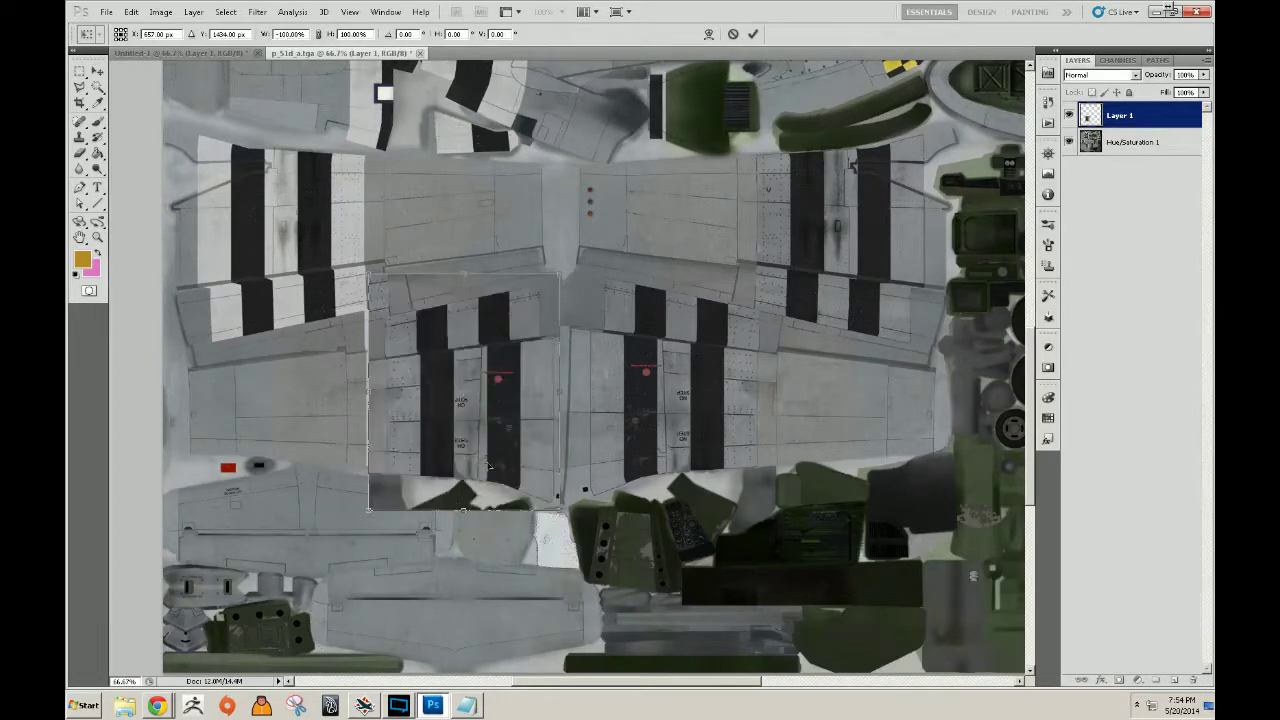
pyautogui.press('Return')
pyautogui.moveTo(489, 453); pyautogui.dragTo(472, 445)
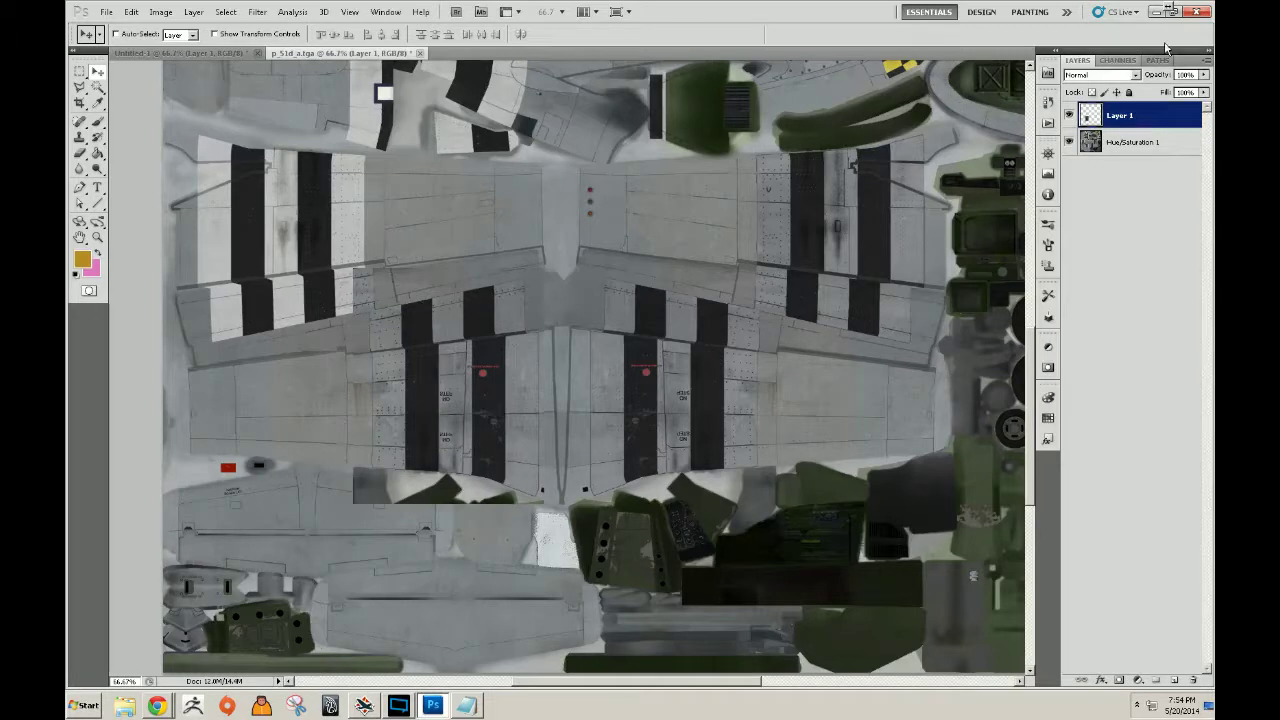
# Align the flipped copy with the left wing's stripes and panel lines at 53% opacity, and restore the layer to 100% opacity.
pyautogui.moveTo(1204, 74); pyautogui.dragTo(1169, 92)
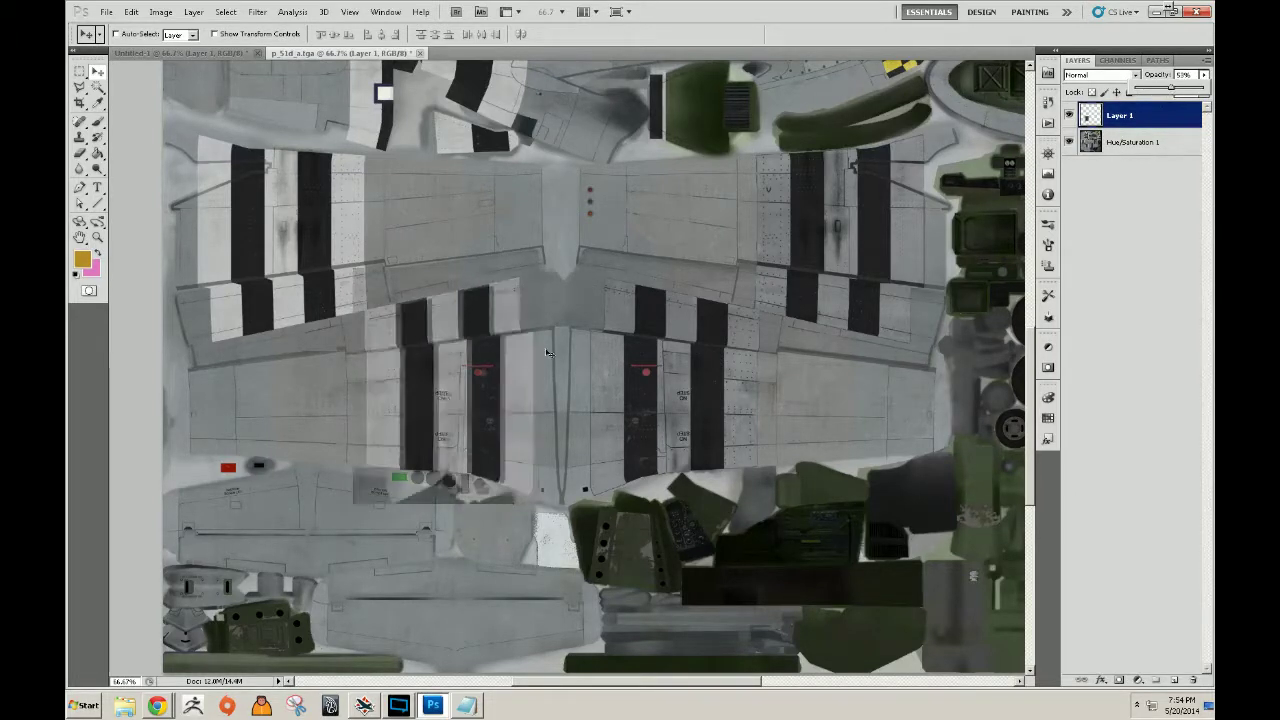
pyautogui.press('z')
pyautogui.click(439, 392)
pyautogui.click(439, 392)
pyautogui.click(439, 392)
pyautogui.press('v')
pyautogui.moveTo(437, 426); pyautogui.dragTo(416, 422)
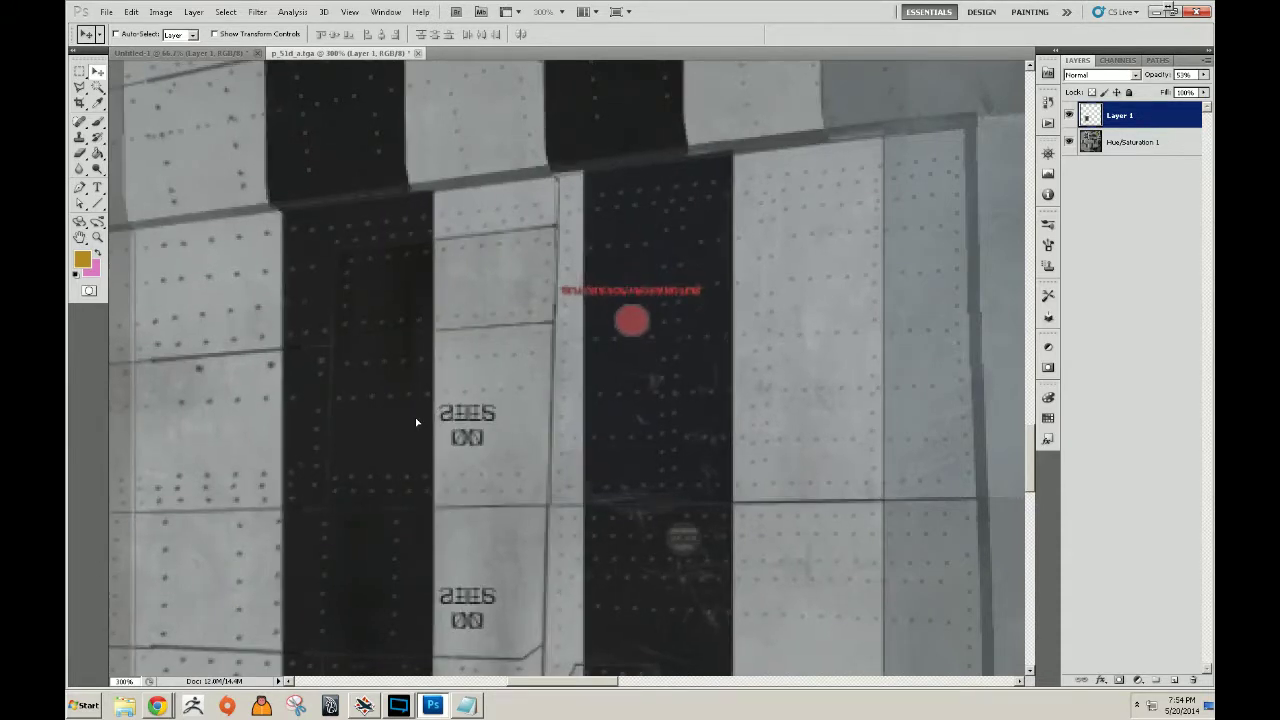
pyautogui.click(1204, 76)
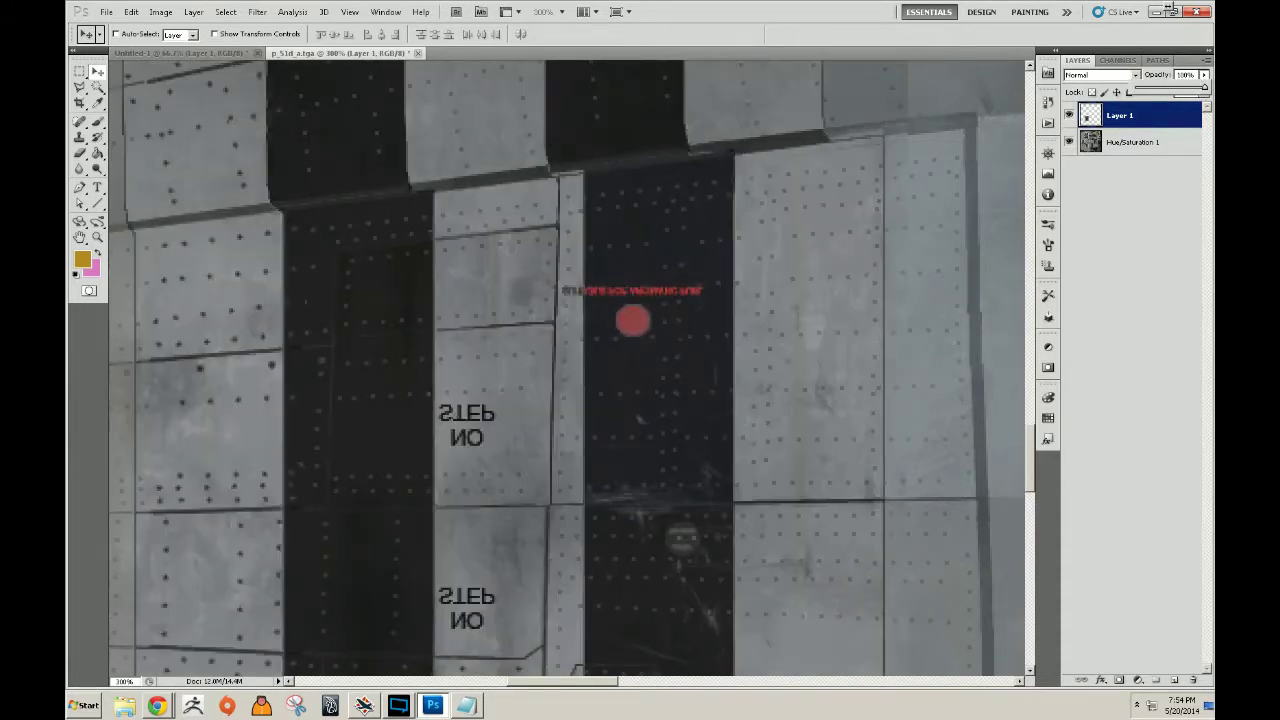
pyautogui.click(1186, 75)
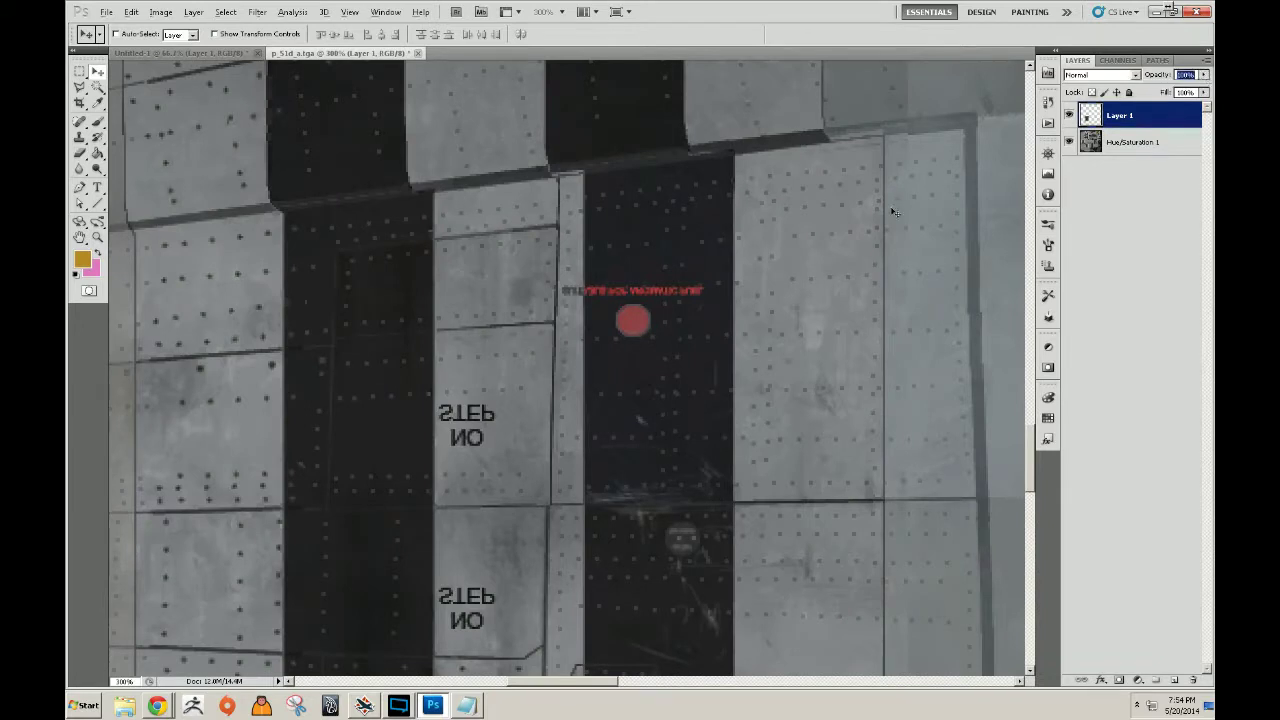
# Add a mask to Layer 1 and paint it black beneath the left wing to hide the copy's overlap on the neighbouring parts.
pyautogui.press('z')
pyautogui.hotkey('ctrl', '0')
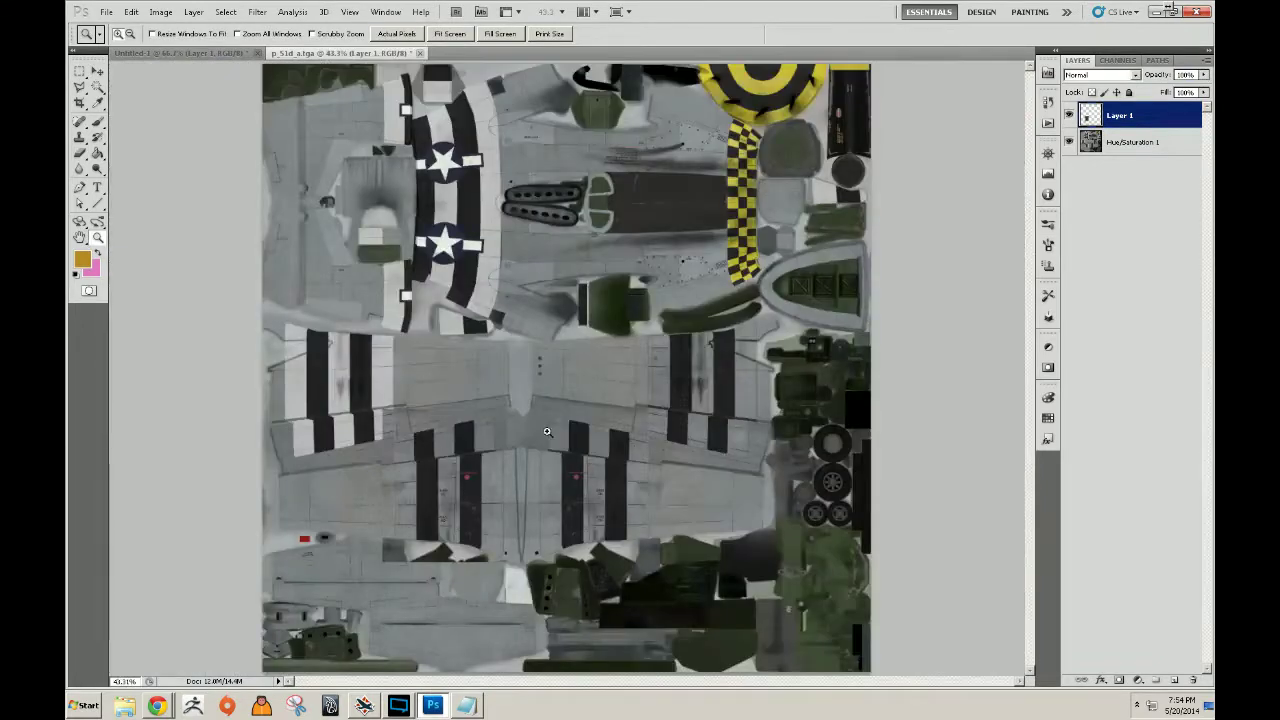
pyautogui.click(542, 488)
pyautogui.click(440, 540)
pyautogui.click(446, 550)
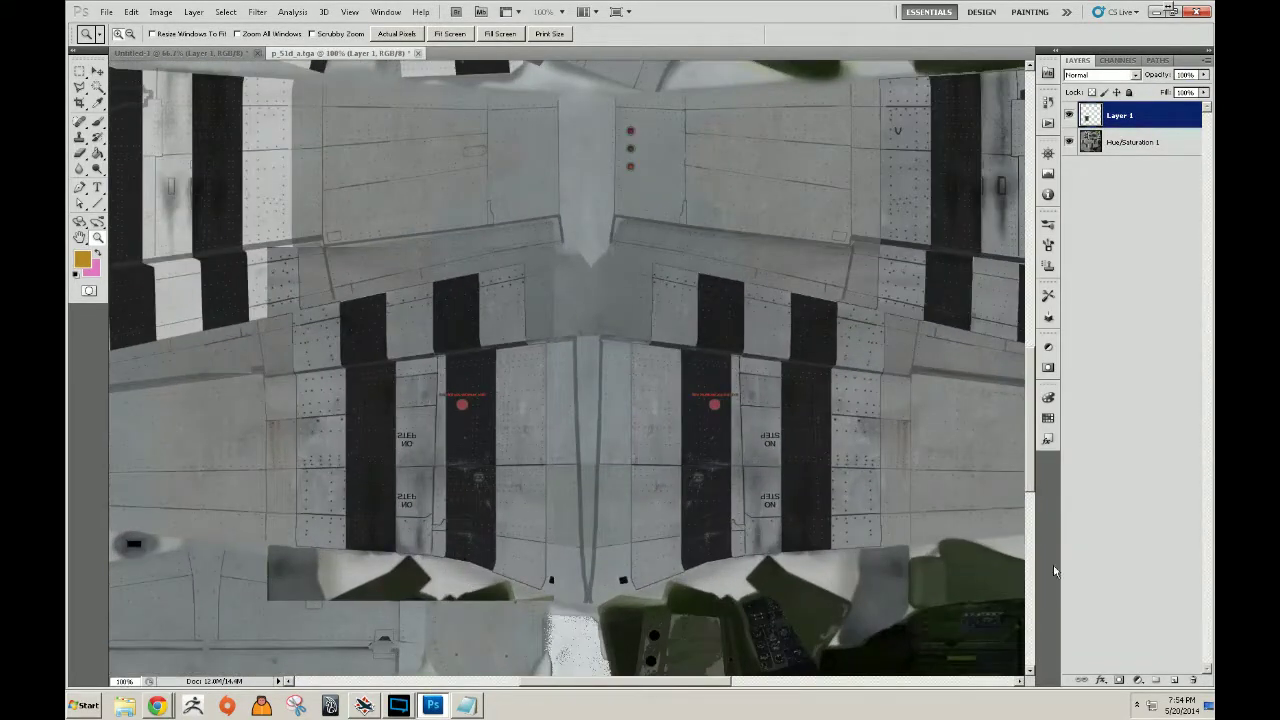
pyautogui.click(1119, 680)
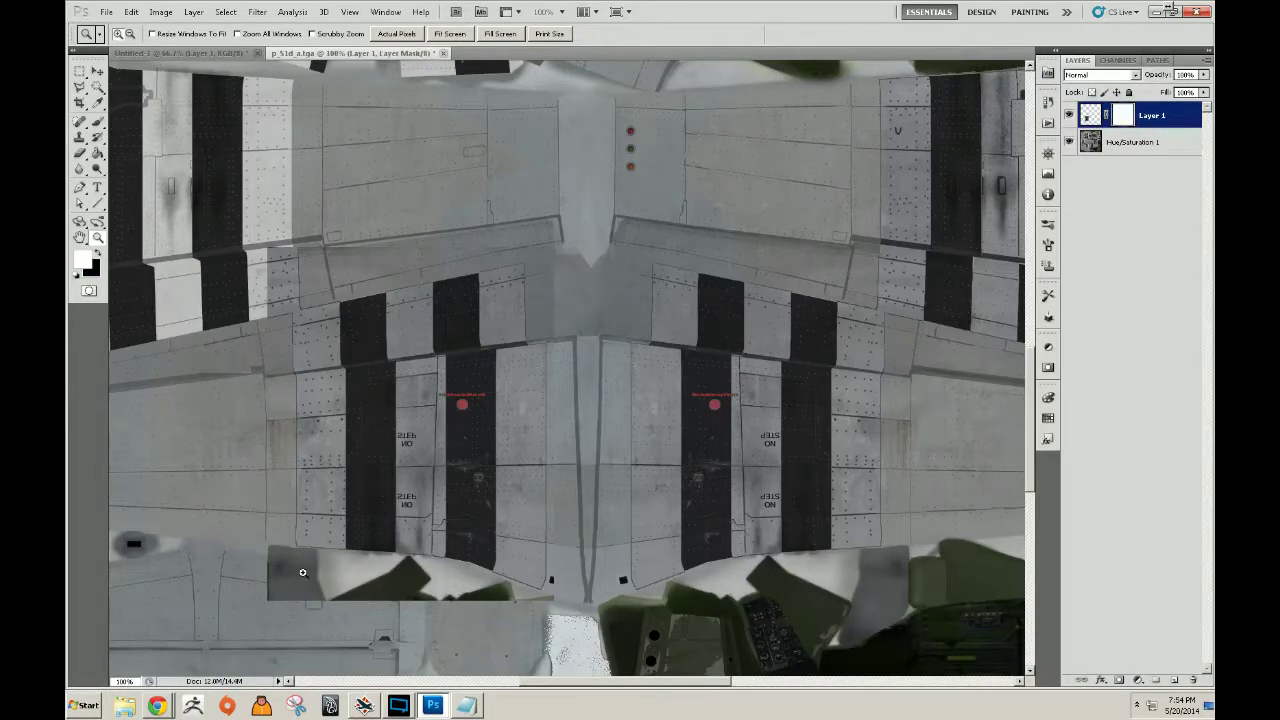
pyautogui.press('b')
pyautogui.press('x')
pyautogui.moveTo(287, 598)
pyautogui.mouseDown()
pyautogui.moveTo(300, 592)
pyautogui.moveTo(267, 582)
pyautogui.mouseUp()
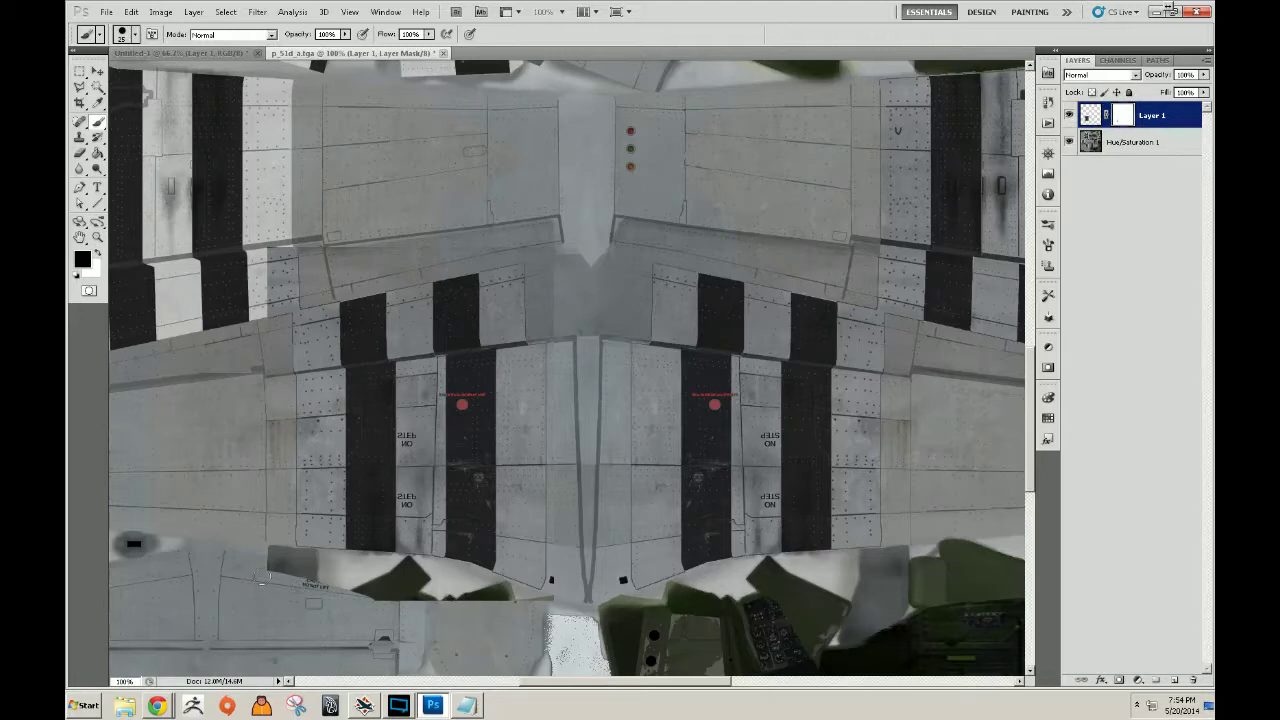
pyautogui.moveTo(271, 583)
pyautogui.mouseDown()
pyautogui.moveTo(290, 575)
pyautogui.moveTo(280, 560)
pyautogui.moveTo(310, 582)
pyautogui.moveTo(360, 585)
pyautogui.moveTo(351, 595)
pyautogui.moveTo(378, 575)
pyautogui.moveTo(400, 580)
pyautogui.moveTo(373, 586)
pyautogui.moveTo(498, 620)
pyautogui.mouseUp()
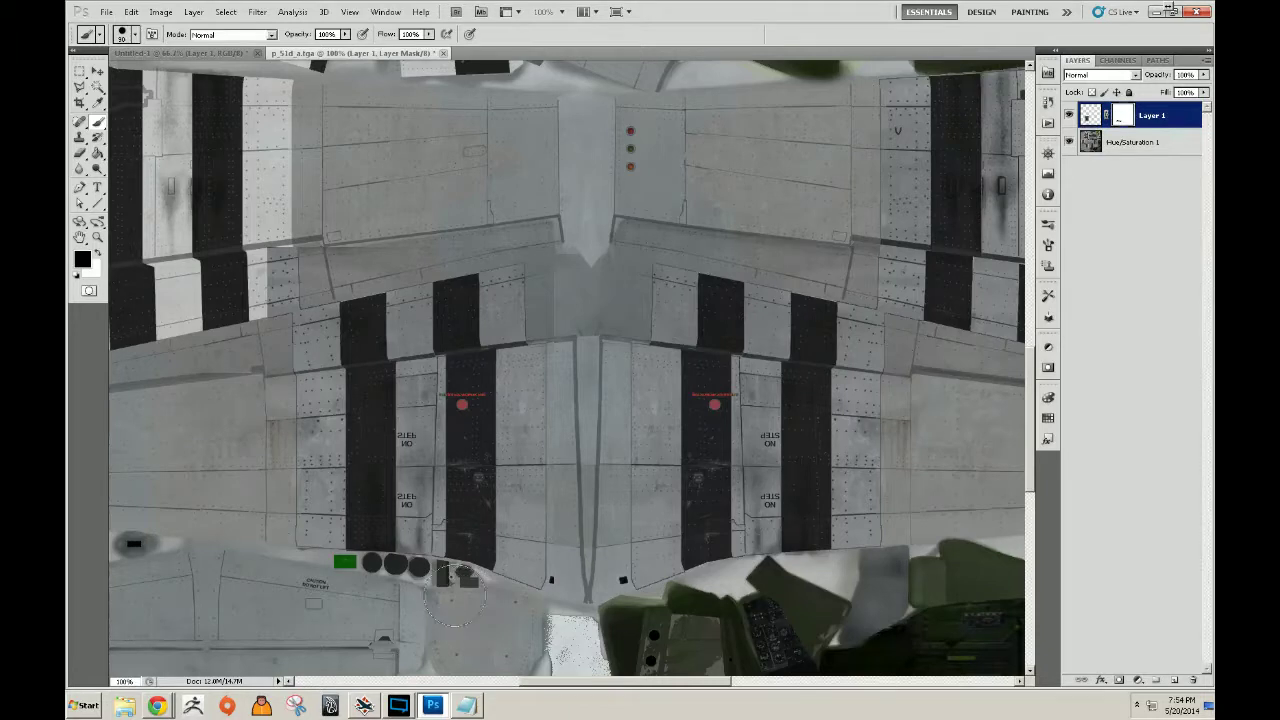
pyautogui.moveTo(575, 635); pyautogui.dragTo(582, 598)
# Inspect the mirrored section's seams along the flaps, the adjacent upper wing and the masked trailing edge.
pyautogui.press('z')
pyautogui.click(496, 490)
pyautogui.moveTo(501, 299); pyautogui.dragTo(620, 466)
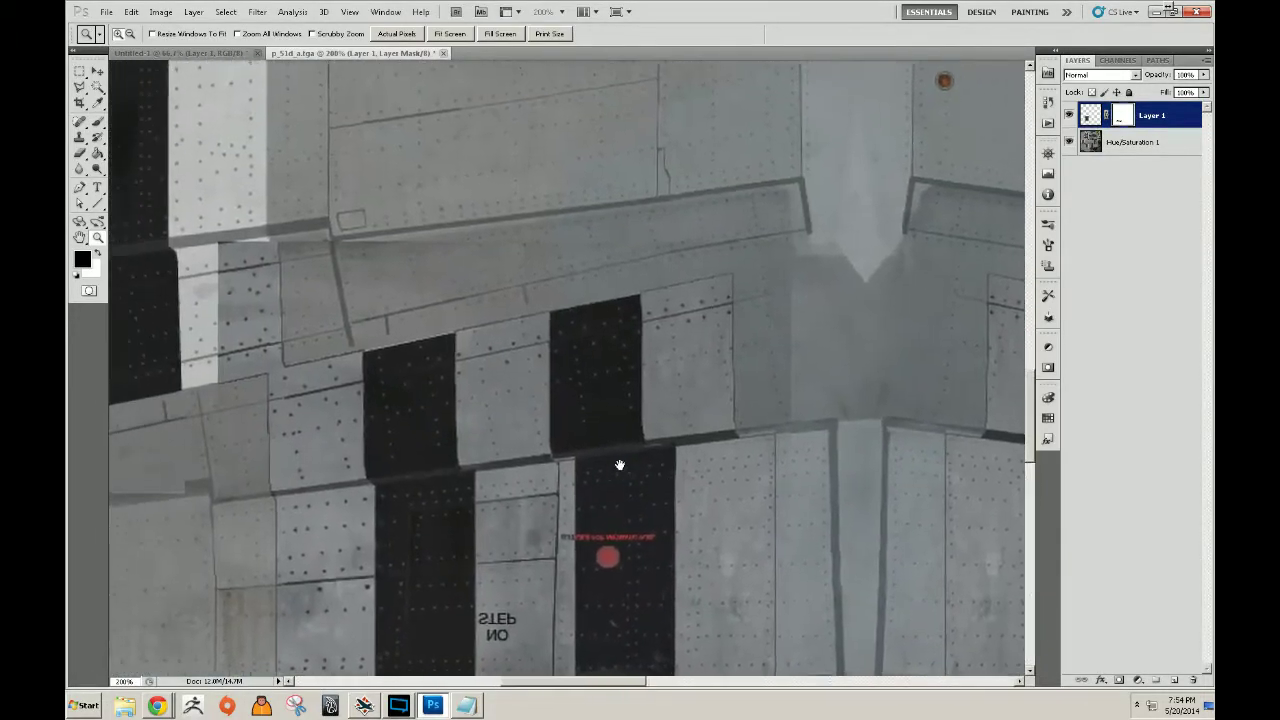
pyautogui.press('alt')
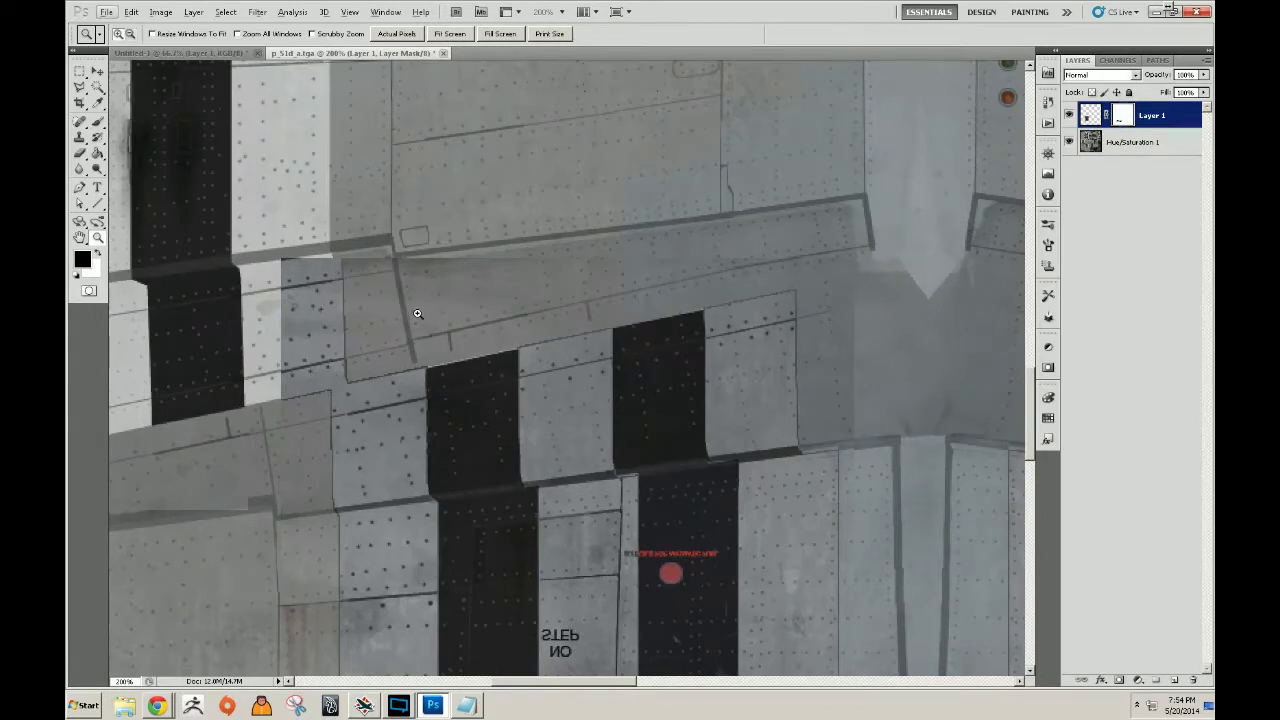
pyautogui.press('v')
pyautogui.click(589, 302)
pyautogui.press('z')
pyautogui.click(507, 335)
pyautogui.moveTo(260, 306); pyautogui.dragTo(440, 367)
pyautogui.press('v')
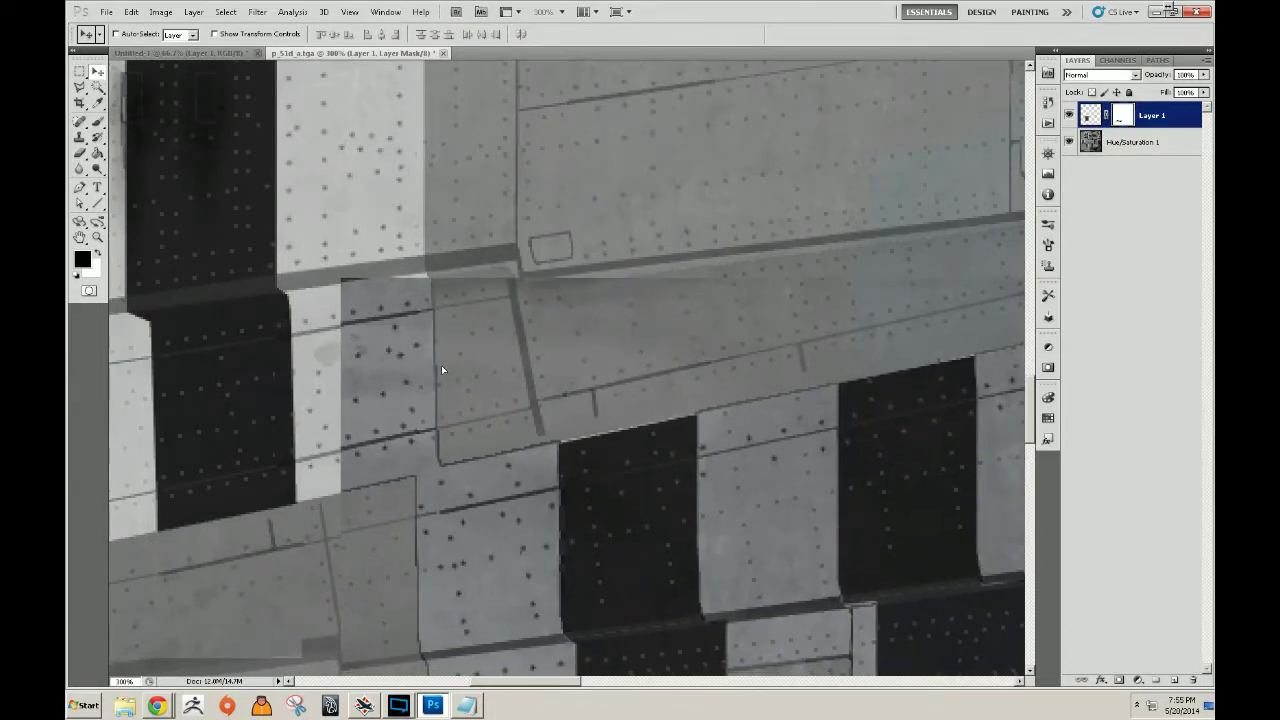
pyautogui.moveTo(520, 465); pyautogui.dragTo(470, 150)
pyautogui.moveTo(511, 615); pyautogui.dragTo(474, 194)
pyautogui.press('z')
pyautogui.keyDown('alt'); pyautogui.click(461, 418); pyautogui.keyUp('alt')
pyautogui.keyDown('alt'); pyautogui.click(461, 418); pyautogui.keyUp('alt')
pyautogui.click(600, 468)
pyautogui.click(601, 469)
pyautogui.click(664, 467)
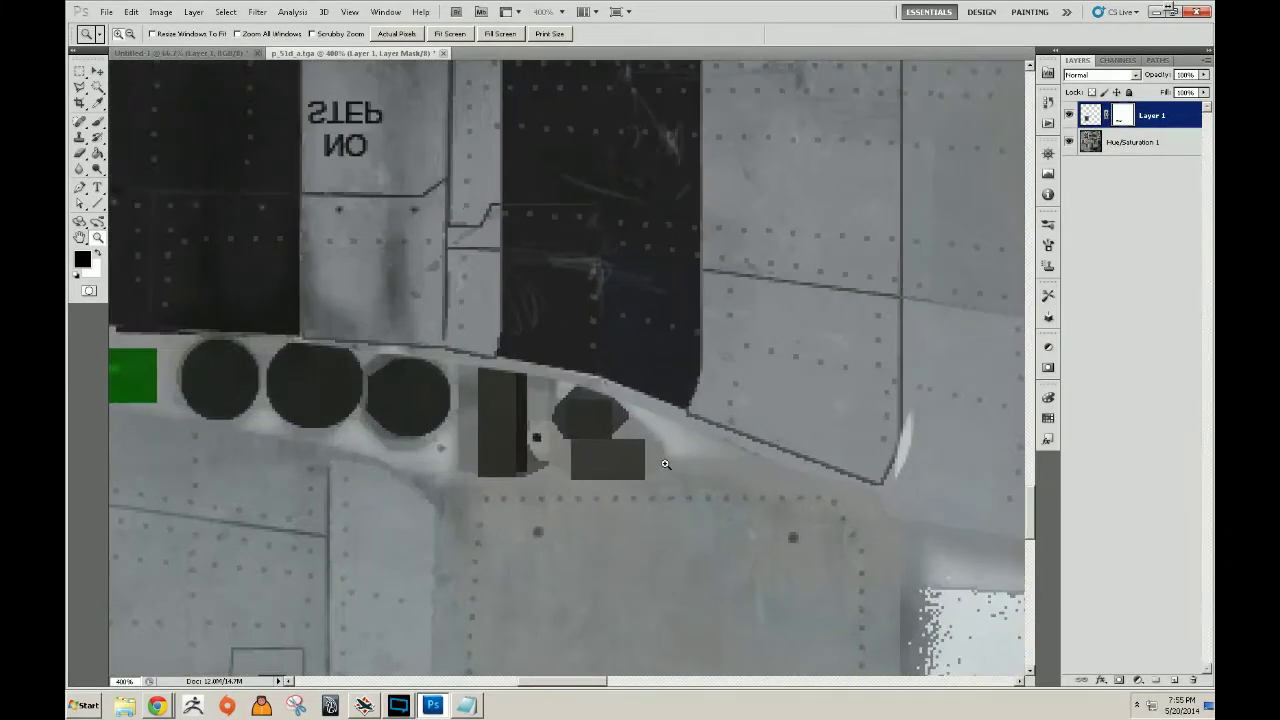
pyautogui.press('b')
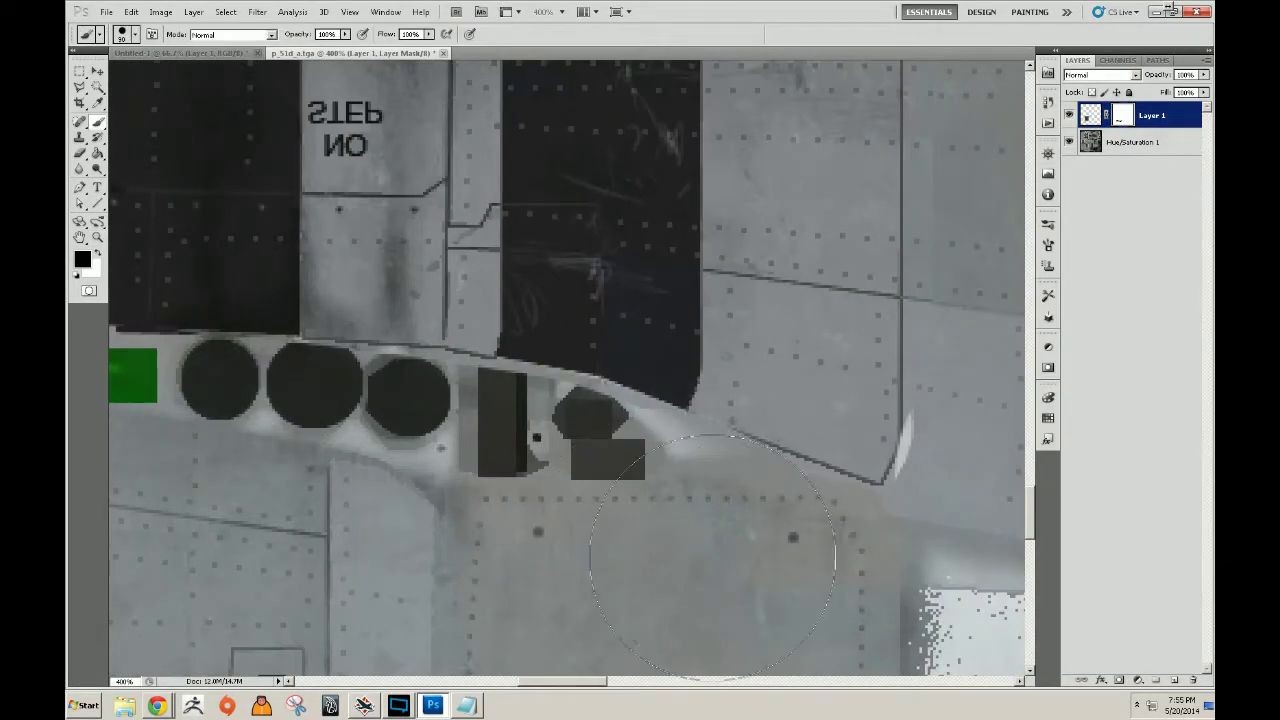
pyautogui.press('x')
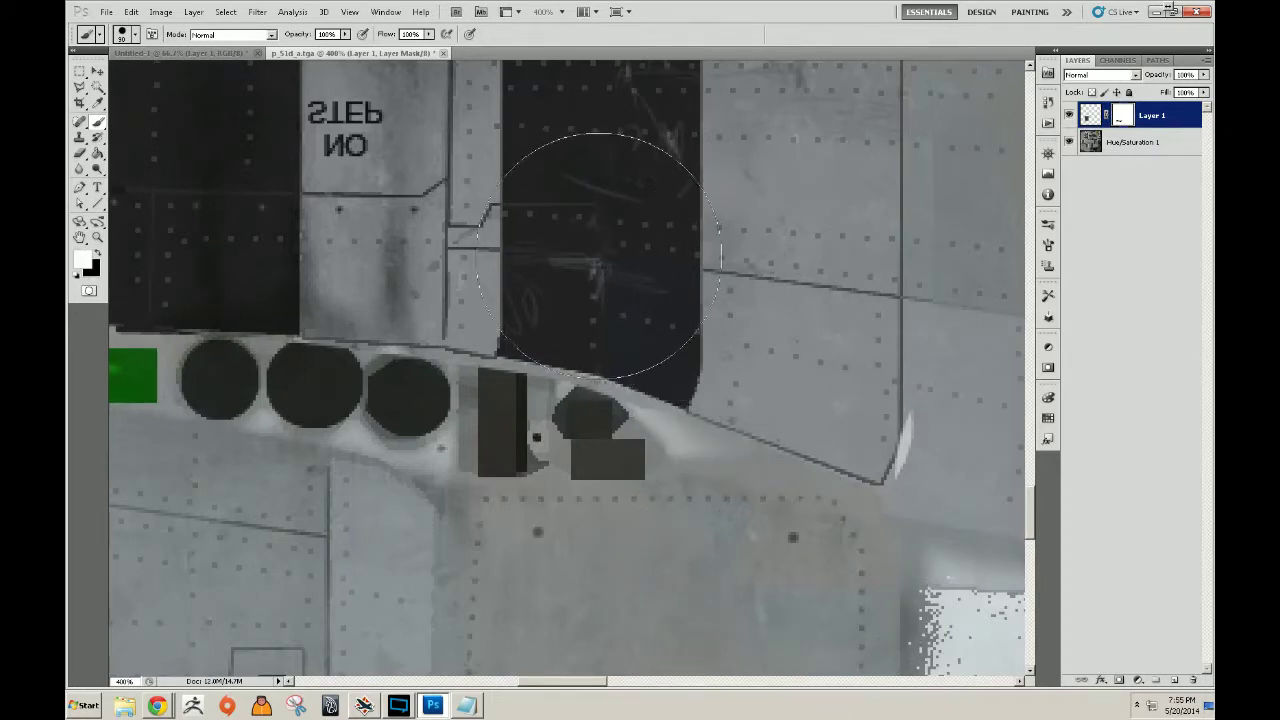
# Merge the masked wing copy down into the Hue/Saturation 1 layer.
pyautogui.press('z')
pyautogui.keyDown('alt'); pyautogui.click(480, 242); pyautogui.keyUp('alt')
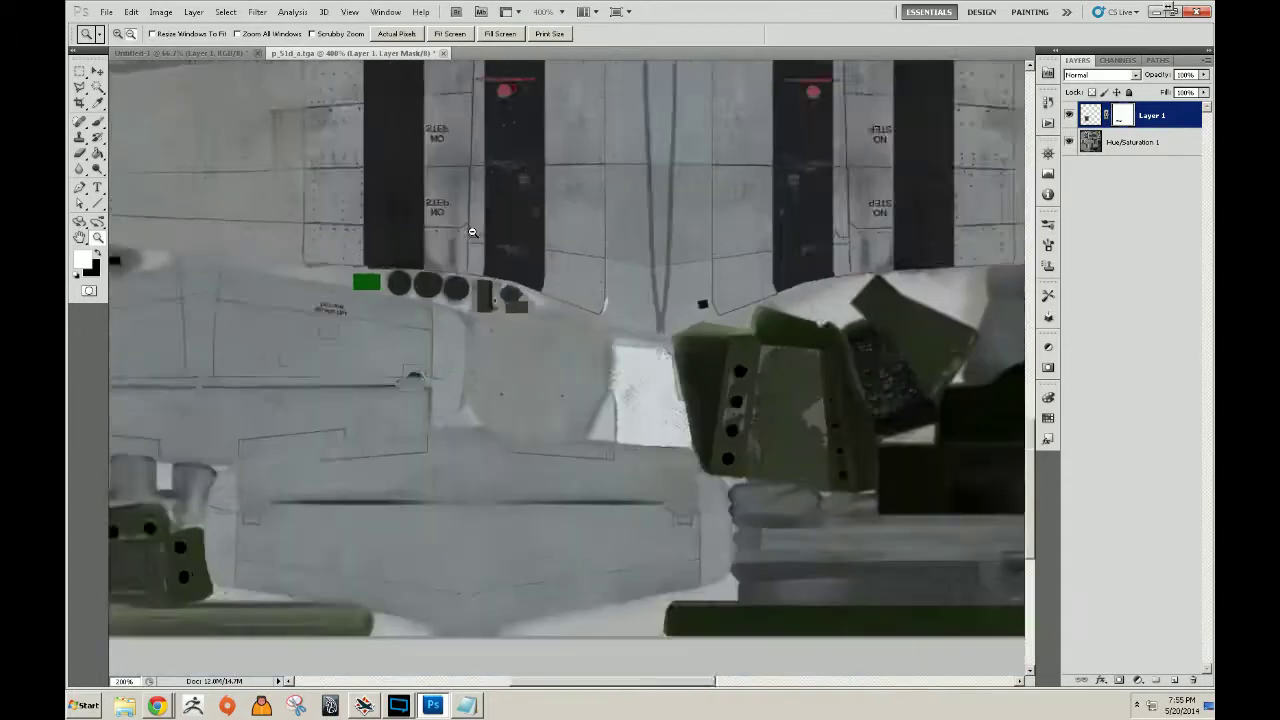
pyautogui.moveTo(740, 186); pyautogui.dragTo(655, 408)
pyautogui.click(663, 372)
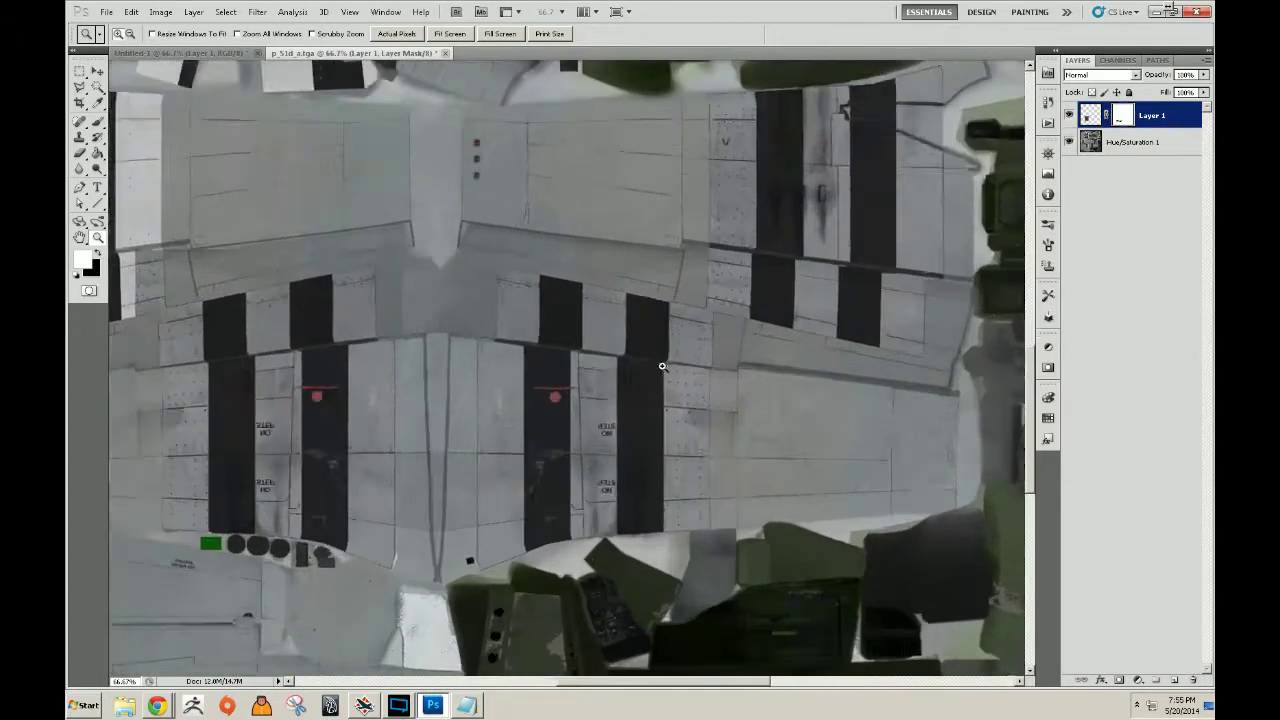
pyautogui.rightClick(1160, 118)
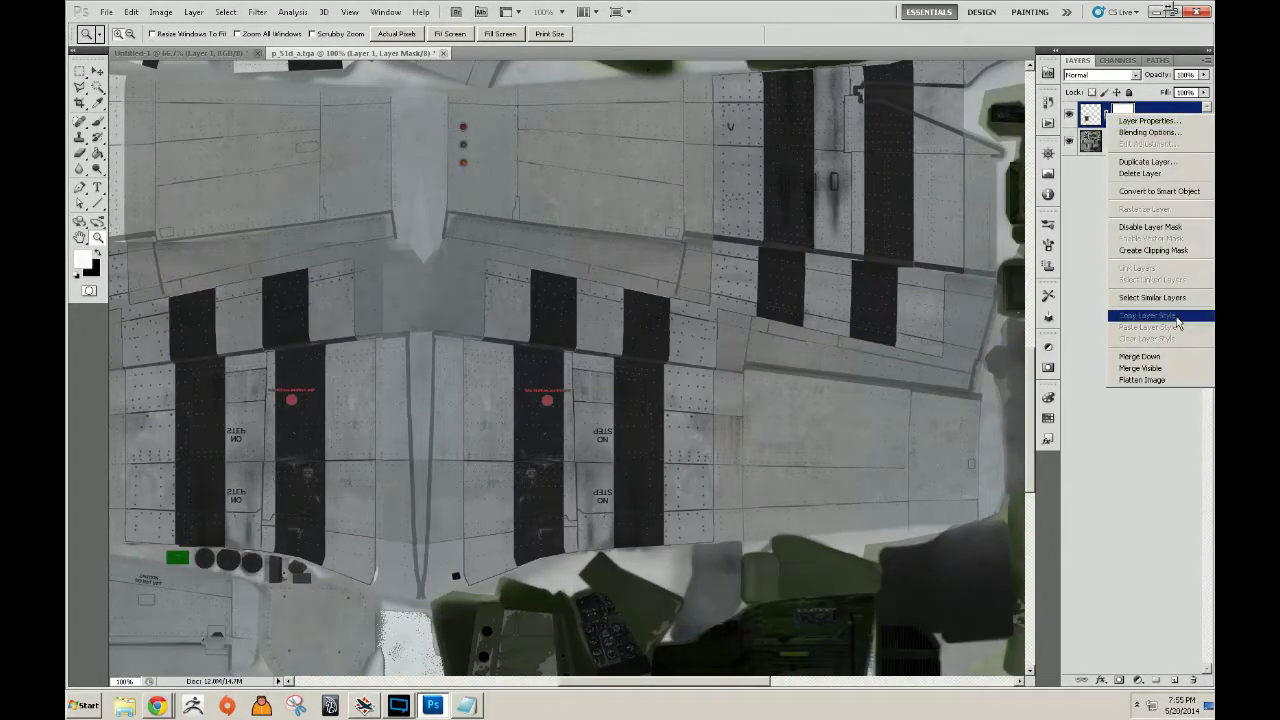
pyautogui.click(1150, 354)
# Try to clone bare metal over the upper NO STEP marking on the right wing.
pyautogui.click(576, 468)
pyautogui.click(578, 468)
pyautogui.press('s')
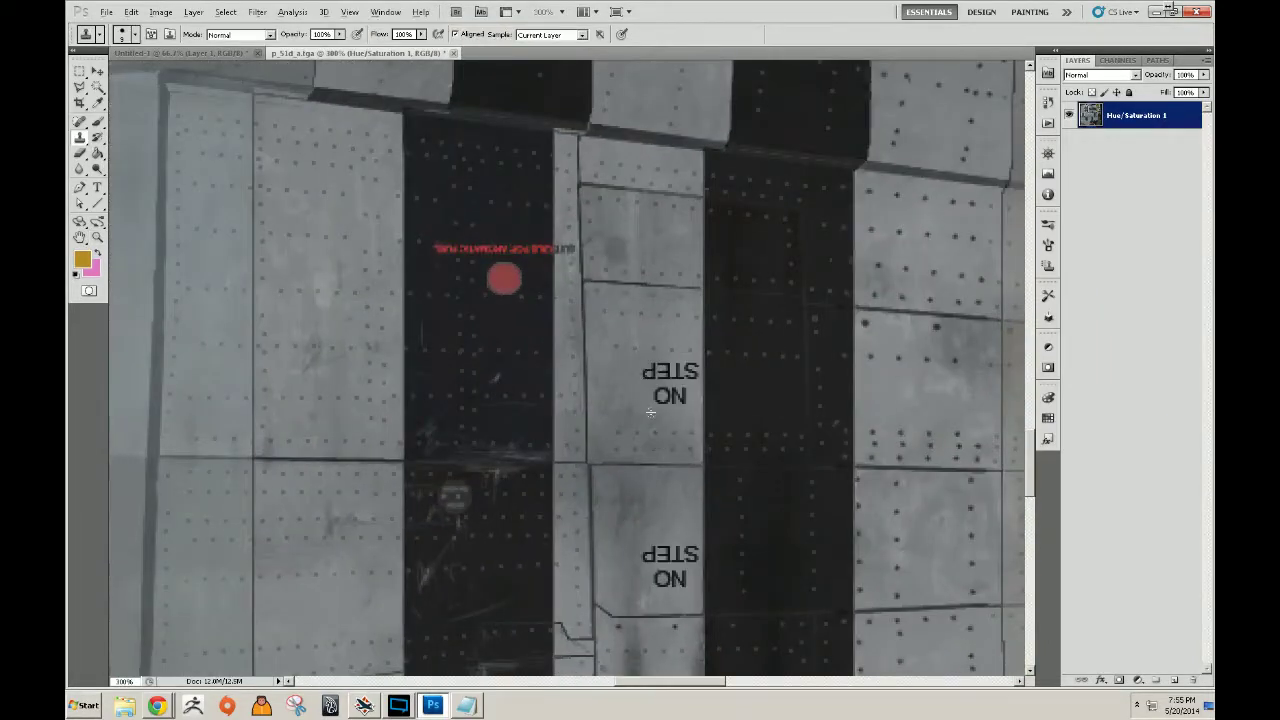
pyautogui.moveTo(668, 370); pyautogui.dragTo(652, 378)
pyautogui.hotkey('ctrl', 'z')
pyautogui.moveTo(645, 372)
pyautogui.mouseDown()
pyautogui.moveTo(686, 373)
pyautogui.moveTo(692, 390)
pyautogui.mouseUp()
pyautogui.hotkey('ctrl', 'alt', 'z')
pyautogui.hotkey('ctrl', 'alt', 'z')
pyautogui.hotkey('ctrl', 'alt', 'z')
pyautogui.hotkey('ctrl', 'alt', 'z')
# Remove the right wing's upper NO STEP marking with content-aware spot healing and clone clean metal over the leftover smudges.
pyautogui.press('j')
pyautogui.moveTo(655, 408)
pyautogui.mouseDown()
pyautogui.moveTo(672, 398)
pyautogui.moveTo(655, 372)
pyautogui.moveTo(683, 372)
pyautogui.mouseUp()
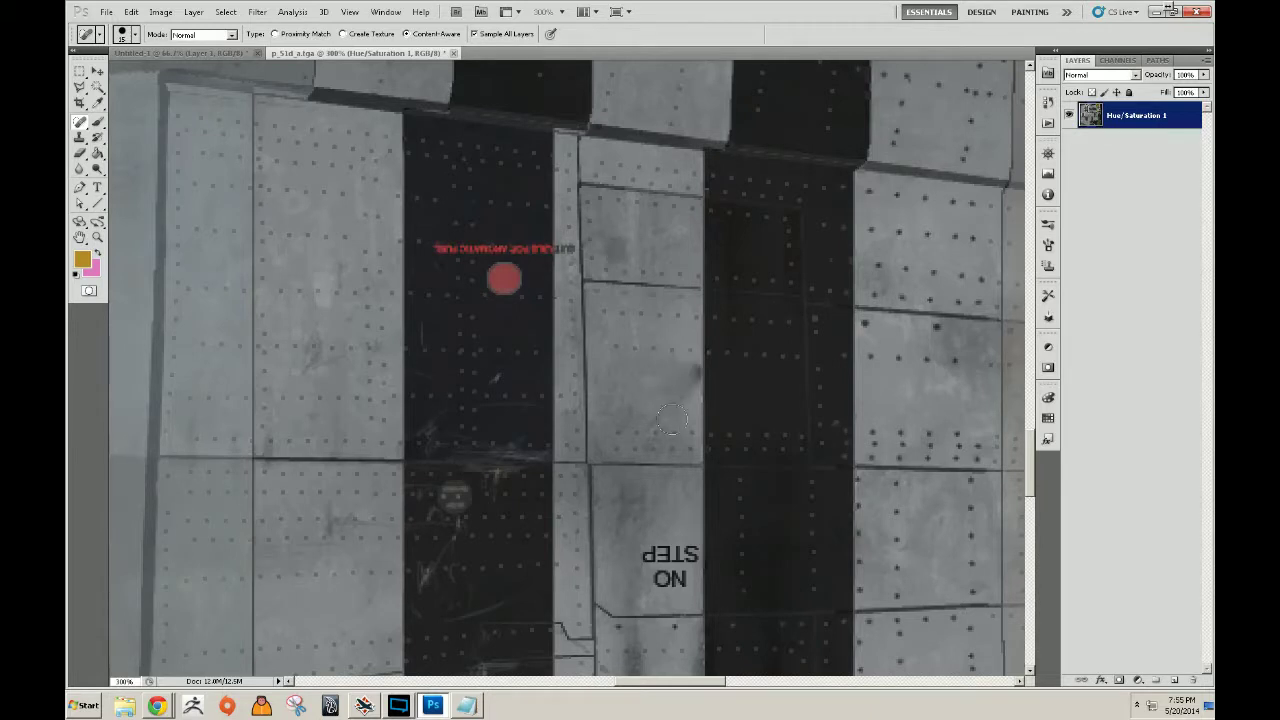
pyautogui.press('s')
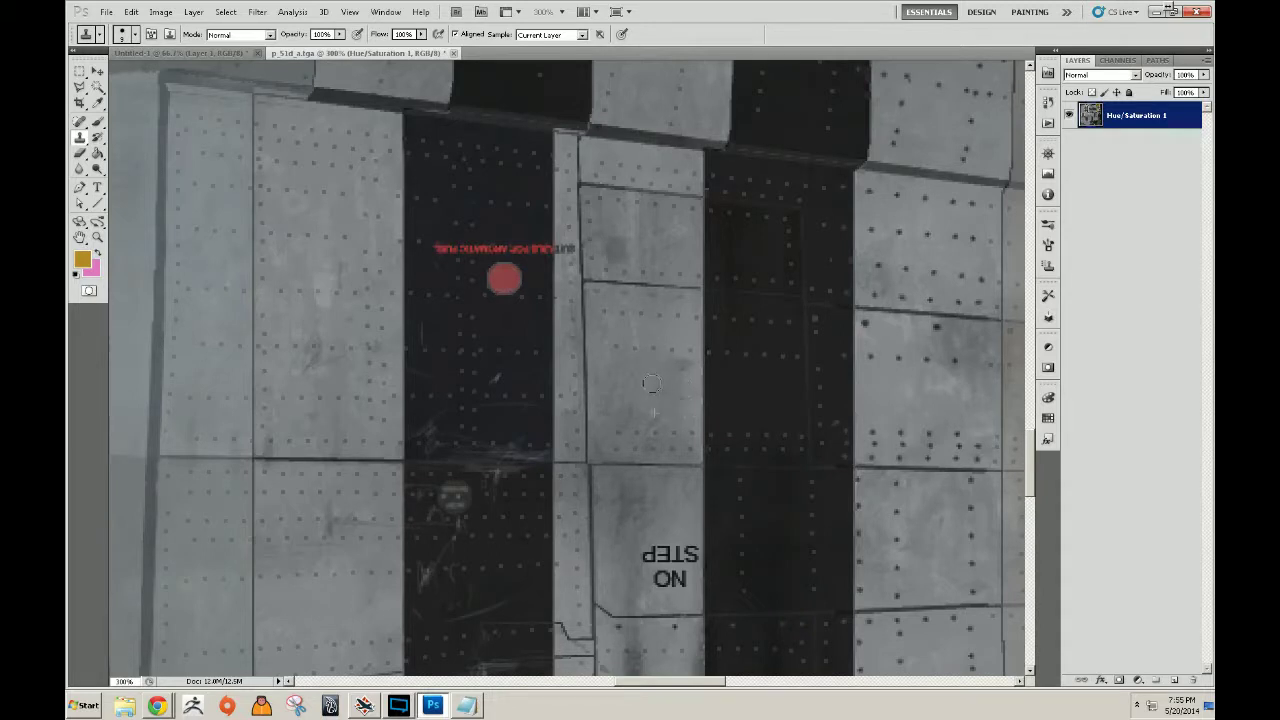
# Remove the right wing's lower NO STEP marking with spot healing and clean up the patch with the Clone Stamp.
pyautogui.moveTo(542, 469); pyautogui.dragTo(534, 403)
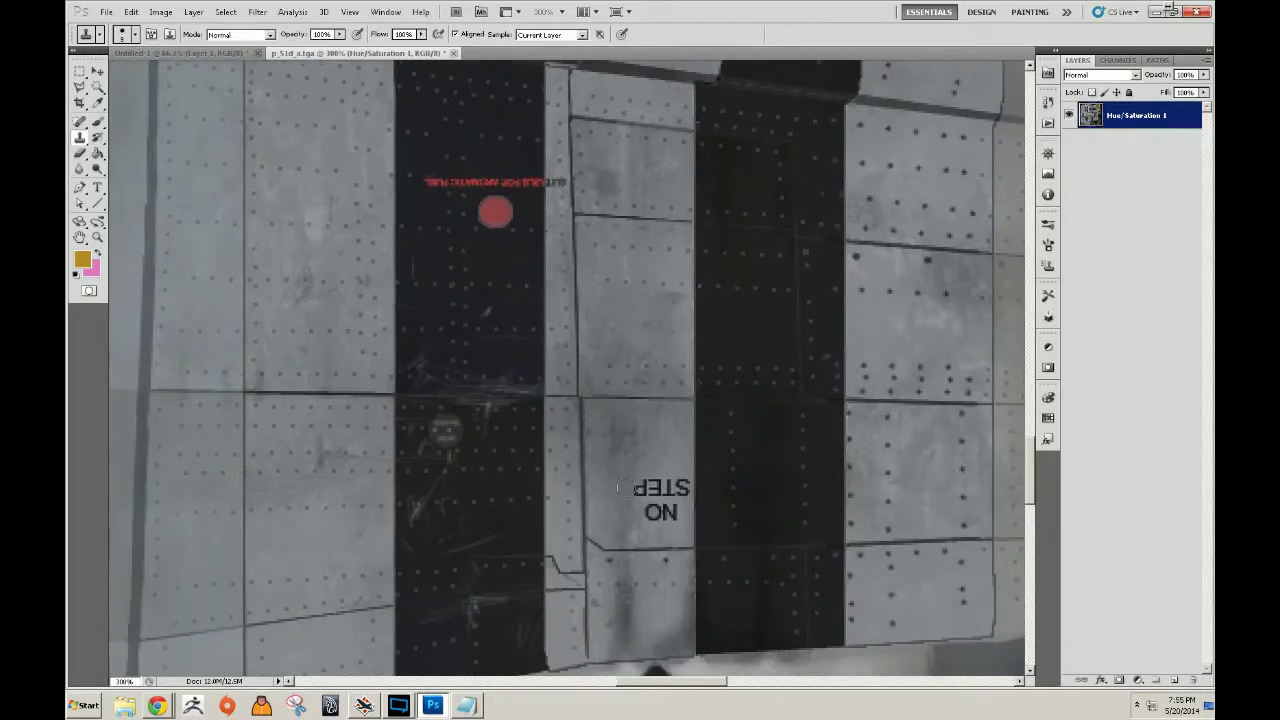
pyautogui.press('j')
pyautogui.moveTo(660, 505)
pyautogui.mouseDown()
pyautogui.moveTo(635, 476)
pyautogui.moveTo(676, 482)
pyautogui.moveTo(648, 512)
pyautogui.moveTo(656, 520)
pyautogui.moveTo(658, 481)
pyautogui.mouseUp()
pyautogui.press('s')
pyautogui.moveTo(680, 499); pyautogui.dragTo(669, 517)
pyautogui.moveTo(667, 468); pyautogui.dragTo(649, 473)
pyautogui.moveTo(650, 457); pyautogui.dragTo(650, 476)
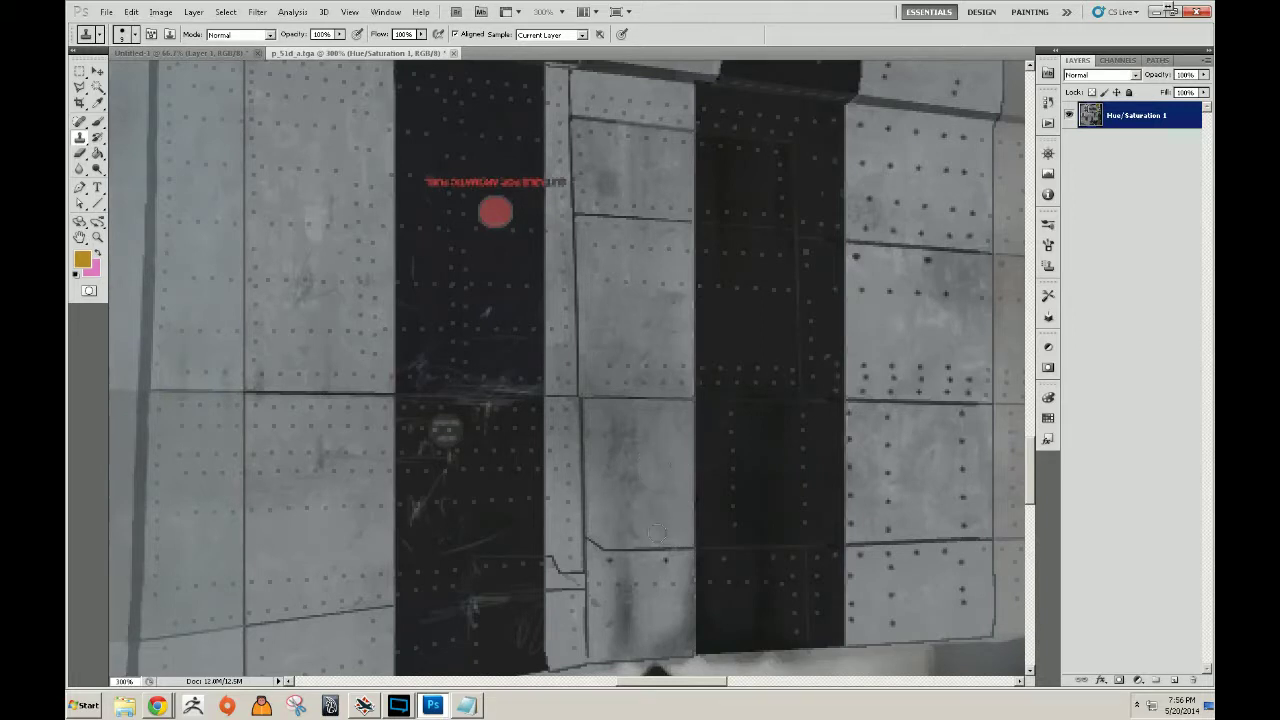
# Ready the Clone Stamp at the mirrored NO STEP markings on the left wing.
pyautogui.moveTo(615, 181); pyautogui.dragTo(629, 369)
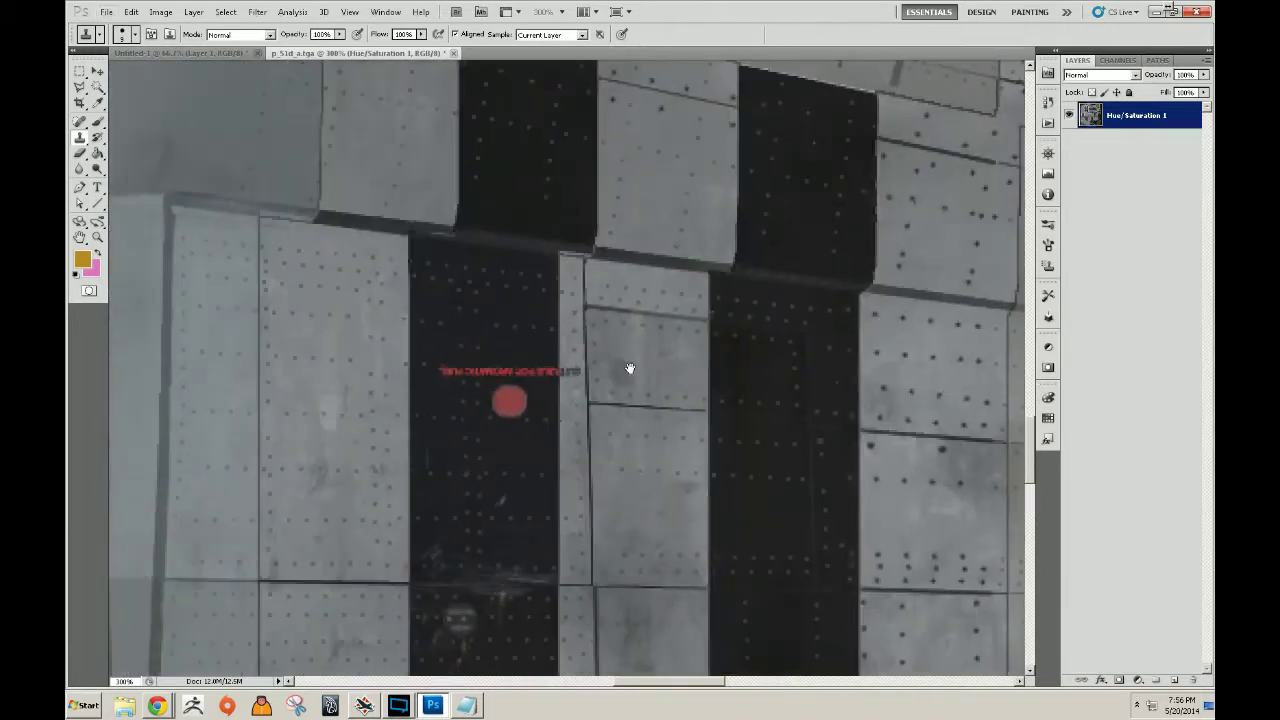
pyautogui.press('z')
pyautogui.keyDown('alt'); pyautogui.click(631, 409); pyautogui.keyUp('alt')
pyautogui.keyDown('alt'); pyautogui.click(631, 415); pyautogui.keyUp('alt')
pyautogui.keyDown('alt'); pyautogui.click(631, 423); pyautogui.keyUp('alt')
pyautogui.keyDown('alt'); pyautogui.click(631, 423); pyautogui.keyUp('alt')
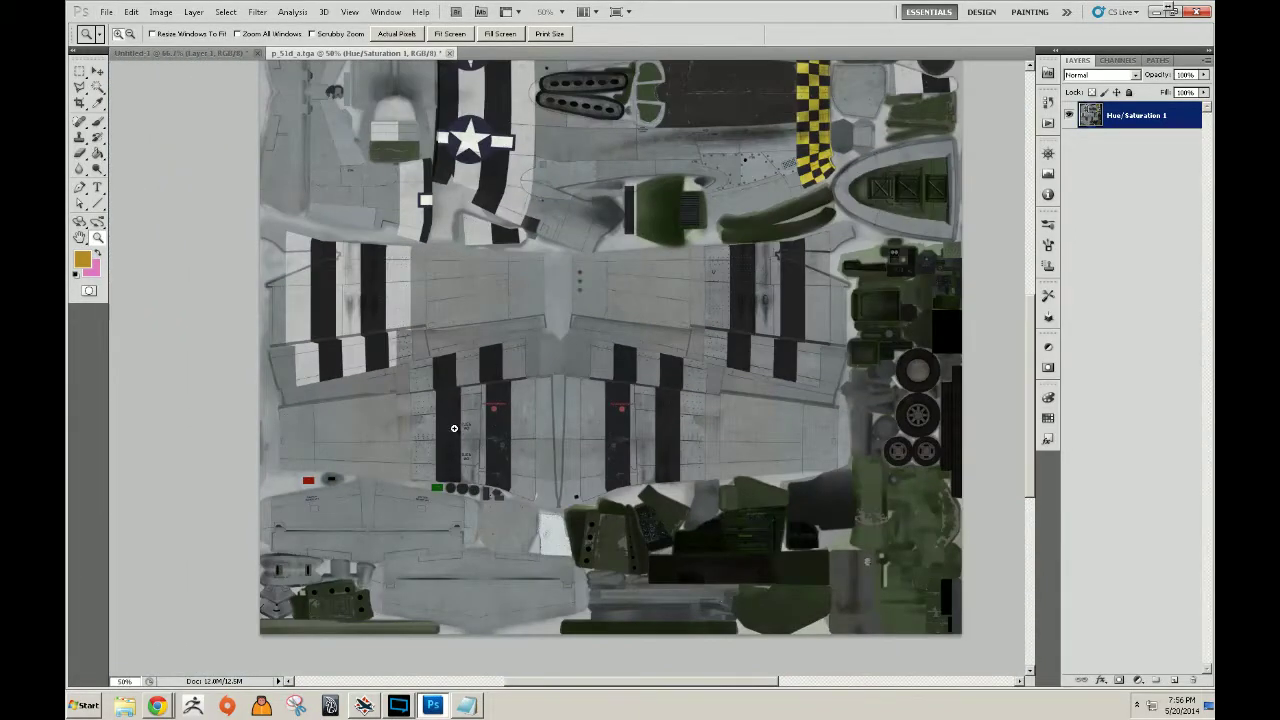
pyautogui.click(454, 436)
pyautogui.press('s')
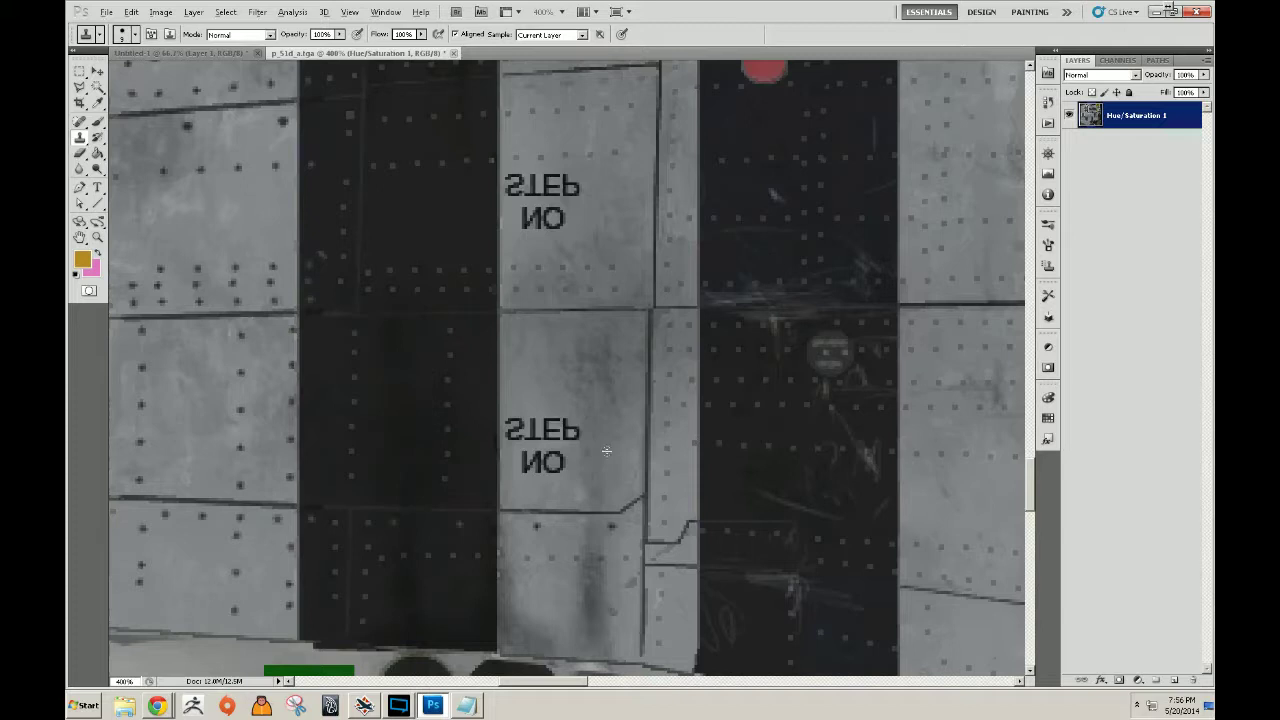
# Clone clean metal over both mirrored "NO STEP" markings on the panels between the black wing stripes.
pyautogui.moveTo(548, 437); pyautogui.dragTo(522, 435)
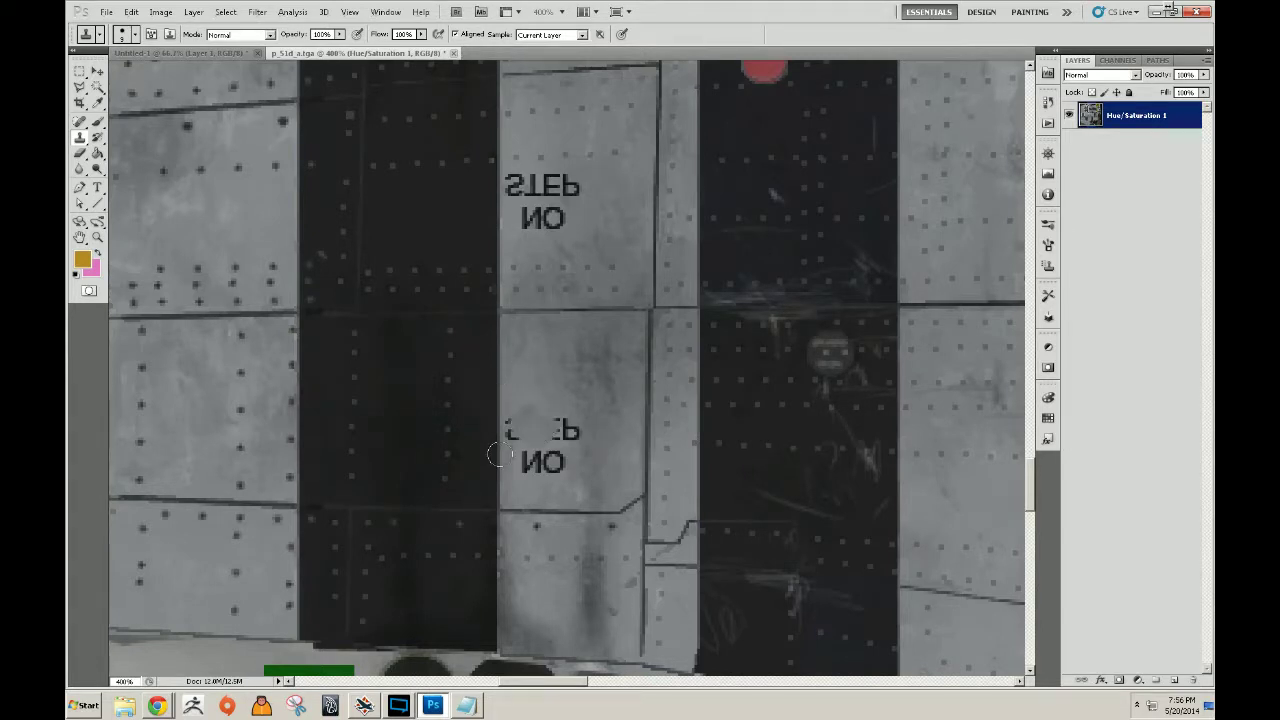
pyautogui.moveTo(500, 446)
pyautogui.mouseDown()
pyautogui.moveTo(504, 426)
pyautogui.moveTo(540, 460)
pyautogui.moveTo(560, 432)
pyautogui.moveTo(556, 470)
pyautogui.moveTo(567, 430)
pyautogui.mouseUp()
pyautogui.moveTo(566, 487)
pyautogui.mouseDown()
pyautogui.moveTo(521, 482)
pyautogui.moveTo(573, 488)
pyautogui.mouseUp()
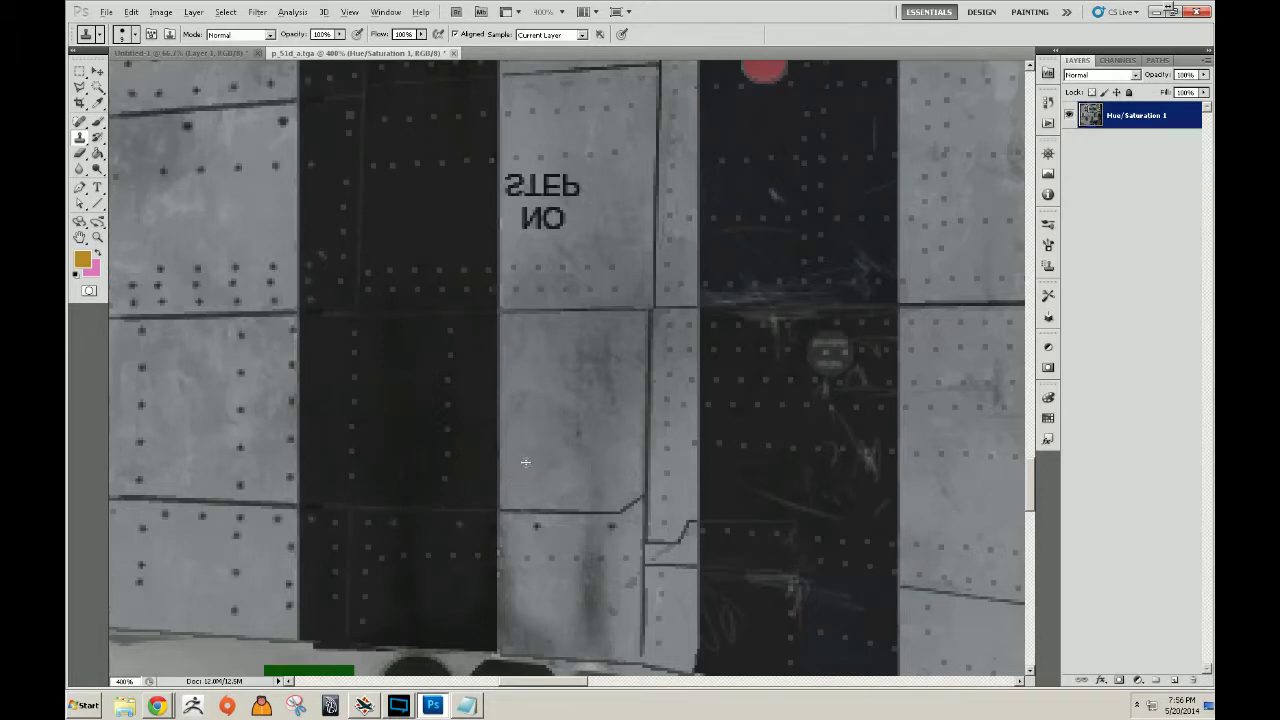
pyautogui.moveTo(537, 401)
pyautogui.mouseDown()
pyautogui.moveTo(571, 459)
pyautogui.moveTo(501, 461)
pyautogui.moveTo(499, 413)
pyautogui.mouseUp()
pyautogui.click(529, 452)
pyautogui.keyDown('alt'); pyautogui.click(501, 461); pyautogui.keyUp('alt')
pyautogui.hotkey('ctrl', 'z')
pyautogui.keyDown('alt'); pyautogui.click(501, 462); pyautogui.keyUp('alt')
pyautogui.moveTo(497, 410); pyautogui.dragTo(502, 386)
pyautogui.moveTo(504, 186)
pyautogui.mouseDown()
pyautogui.moveTo(574, 195)
pyautogui.moveTo(561, 182)
pyautogui.moveTo(552, 194)
pyautogui.moveTo(596, 211)
pyautogui.moveTo(537, 216)
pyautogui.mouseUp()
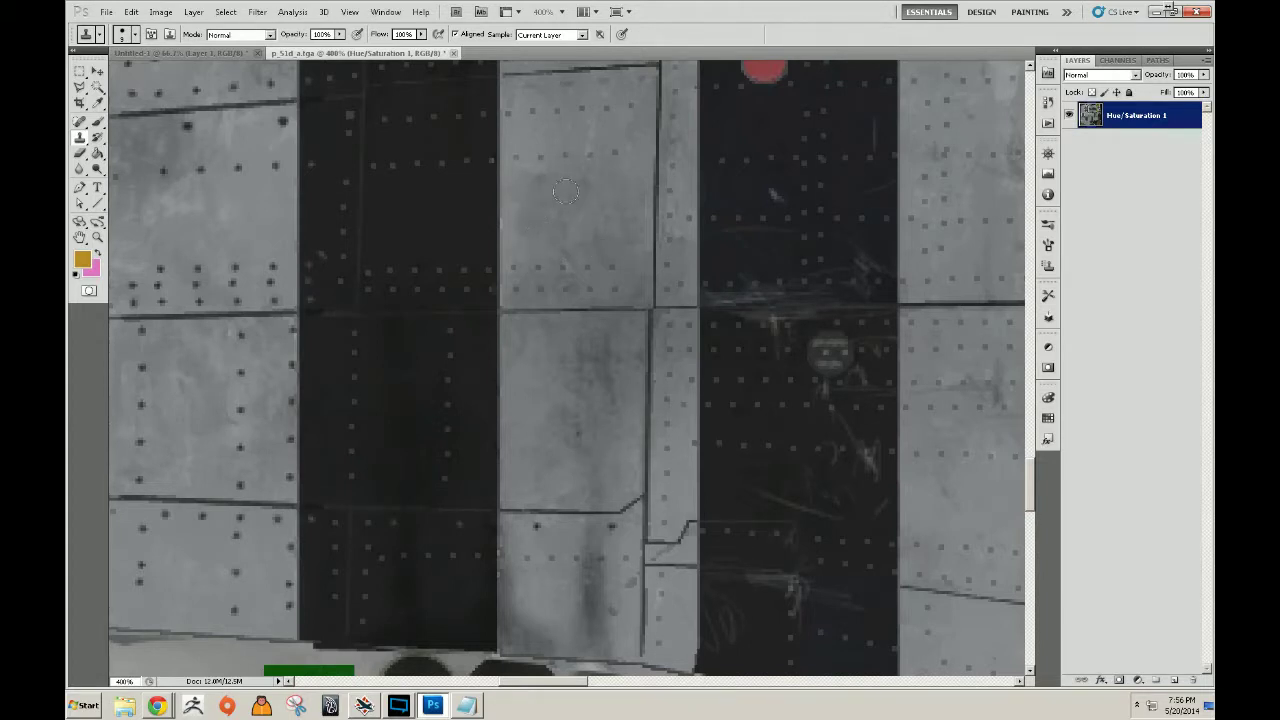
# Clone plain metal over the dark U-shaped mark on the riveted wing panel beside the black stripe.
pyautogui.press('z')
pyautogui.keyDown('alt'); pyautogui.click(605, 213); pyautogui.keyUp('alt')
pyautogui.keyDown('alt'); pyautogui.click(606, 220); pyautogui.keyUp('alt')
pyautogui.keyDown('alt'); pyautogui.click(611, 226); pyautogui.keyUp('alt')
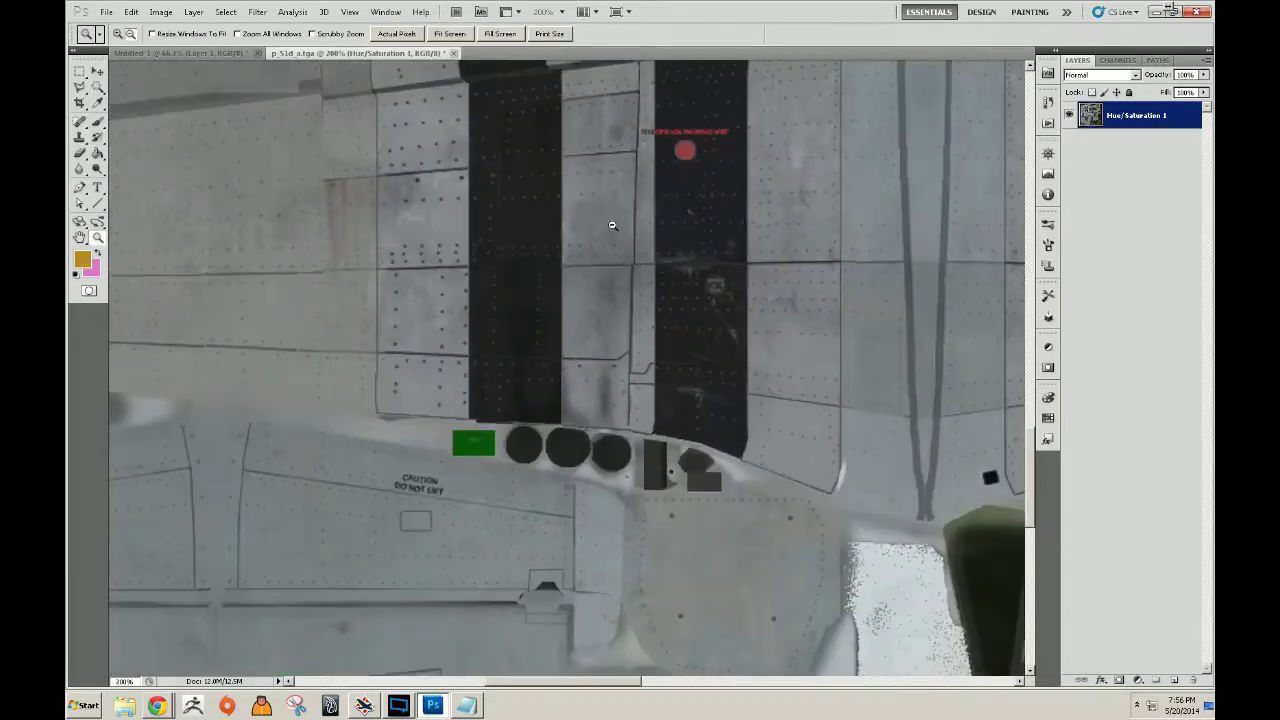
pyautogui.click(610, 218)
pyautogui.moveTo(668, 232); pyautogui.dragTo(585, 438)
pyautogui.moveTo(652, 166); pyautogui.dragTo(602, 386)
pyautogui.keyDown('alt'); pyautogui.click(603, 380); pyautogui.keyUp('alt')
pyautogui.keyDown('alt'); pyautogui.click(604, 380); pyautogui.keyUp('alt')
pyautogui.moveTo(848, 437); pyautogui.dragTo(639, 435)
pyautogui.moveTo(595, 287); pyautogui.dragTo(643, 329)
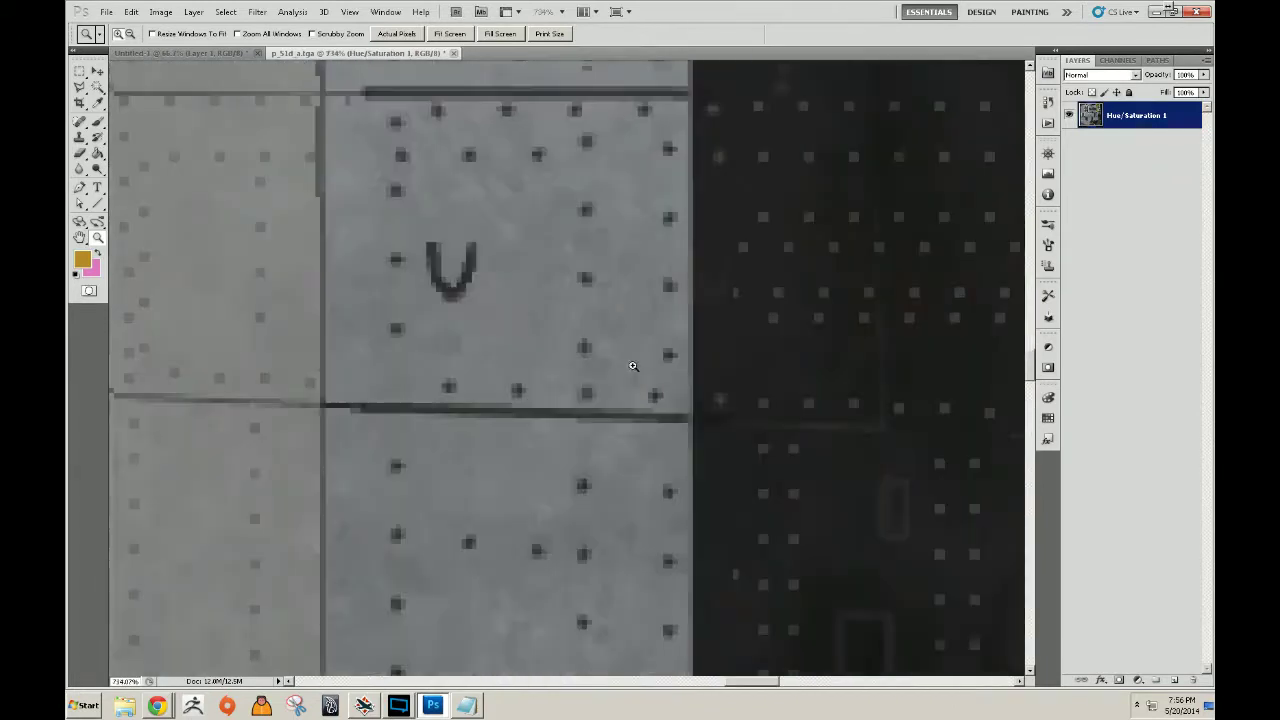
pyautogui.press('s')
pyautogui.keyDown('alt'); pyautogui.click(518, 298); pyautogui.keyUp('alt')
pyautogui.moveTo(478, 286)
pyautogui.mouseDown()
pyautogui.moveTo(445, 238)
pyautogui.moveTo(438, 288)
pyautogui.mouseUp()
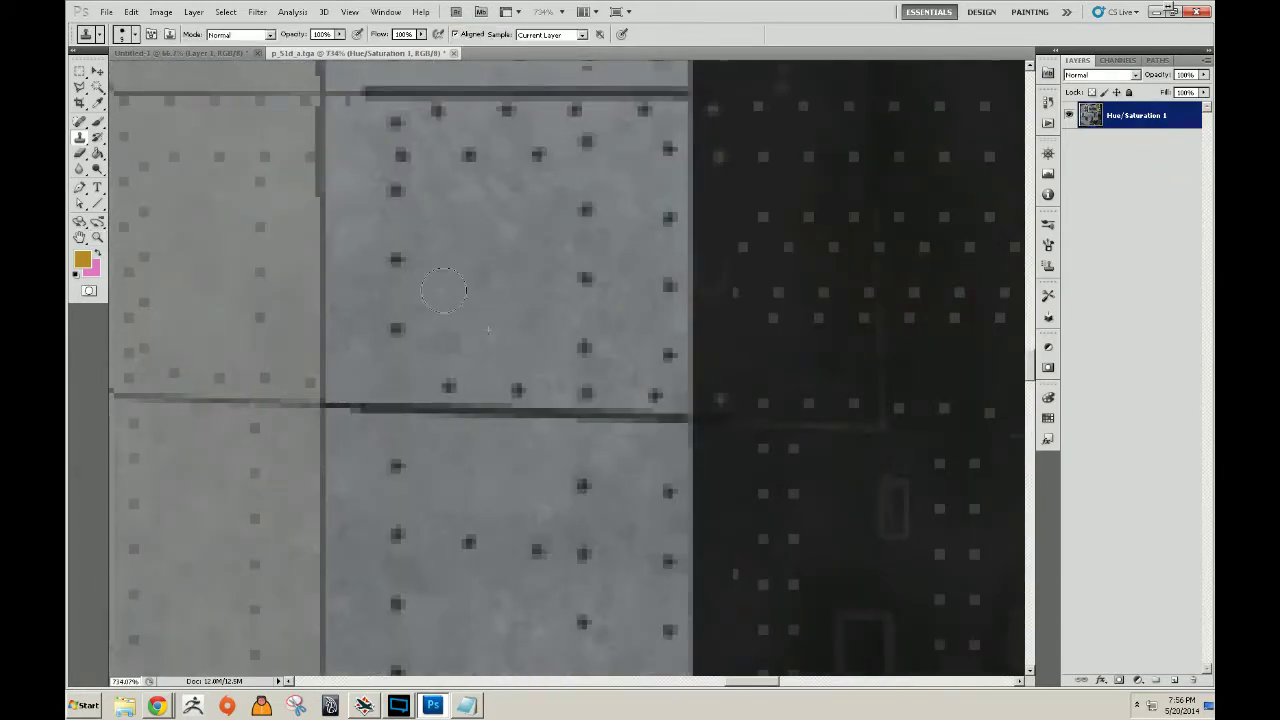
# Select the outer striped section of the upper wing without white stripes and copy it to a new layer.
pyautogui.press('z')
pyautogui.rightClick(499, 307)
pyautogui.click(520, 317)
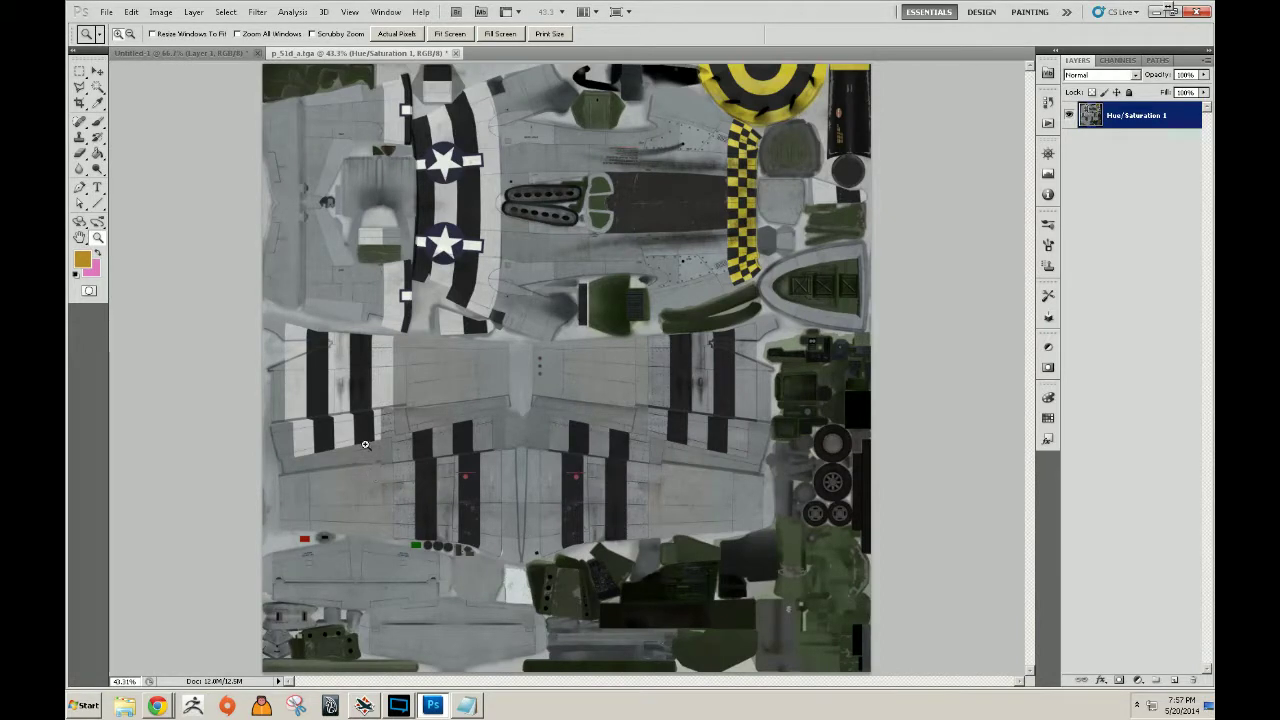
pyautogui.click(722, 428)
pyautogui.press('m')
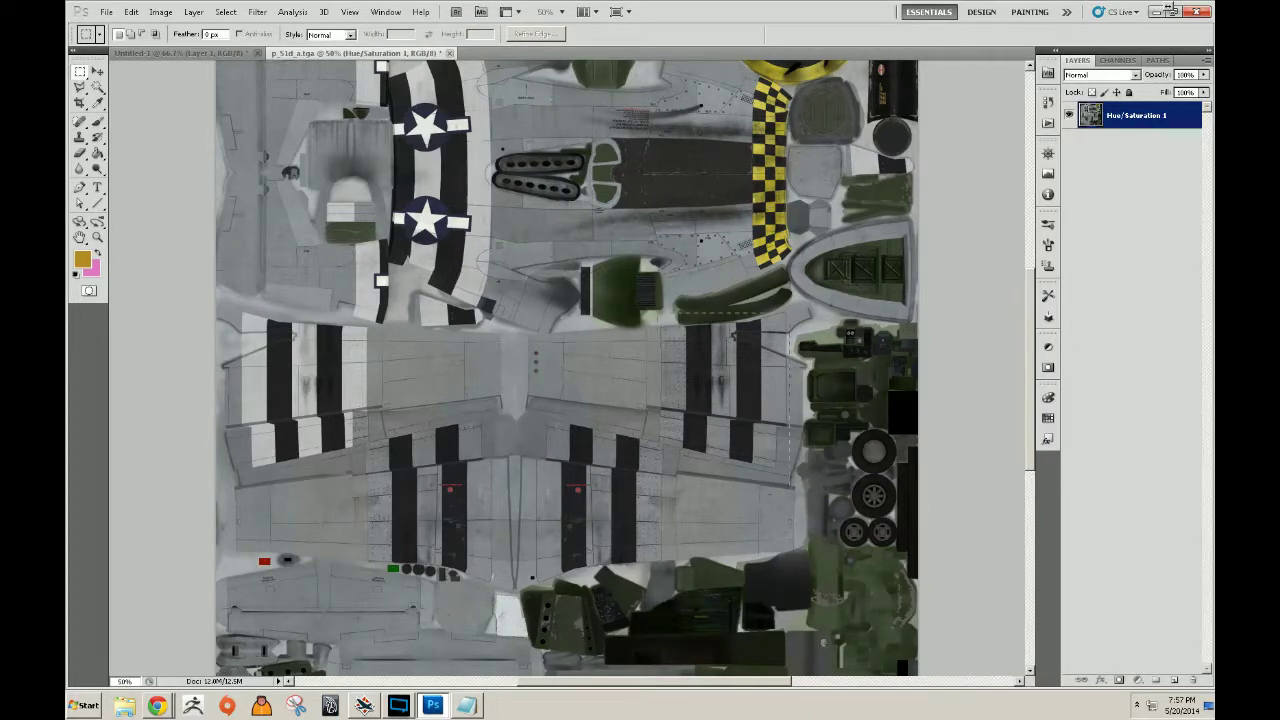
pyautogui.moveTo(797, 501); pyautogui.dragTo(792, 482)
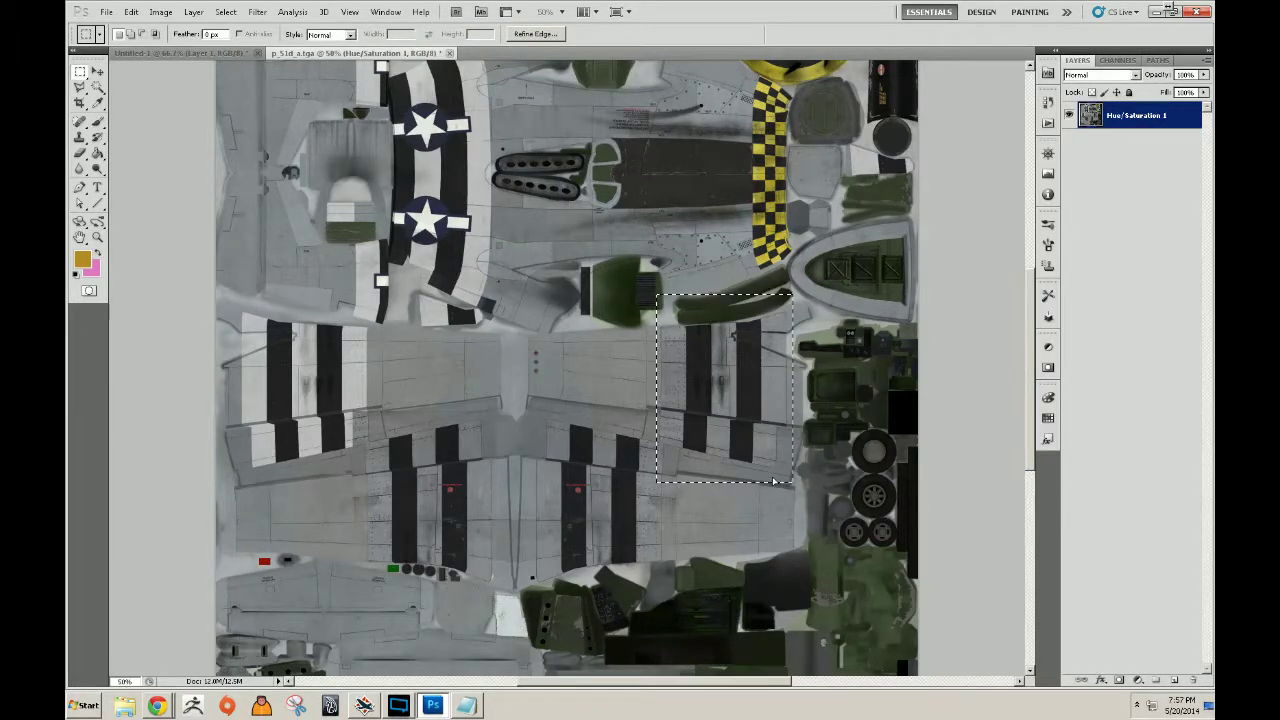
pyautogui.rightClick(705, 405)
pyautogui.click(735, 492)
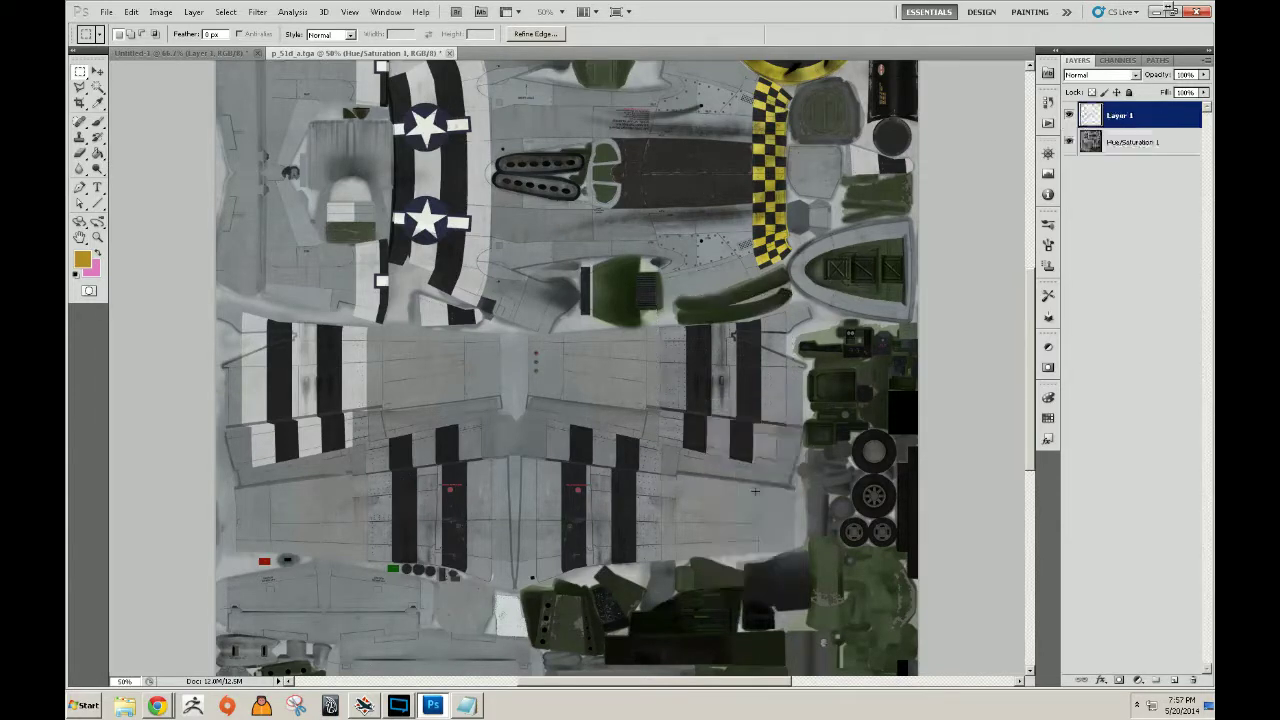
# Move the copied wing section onto the opposite wing with white stripes and flip it horizontally.
pyautogui.press('v')
pyautogui.moveTo(690, 395); pyautogui.dragTo(308, 383)
pyautogui.moveTo(266, 381); pyautogui.dragTo(300, 391)
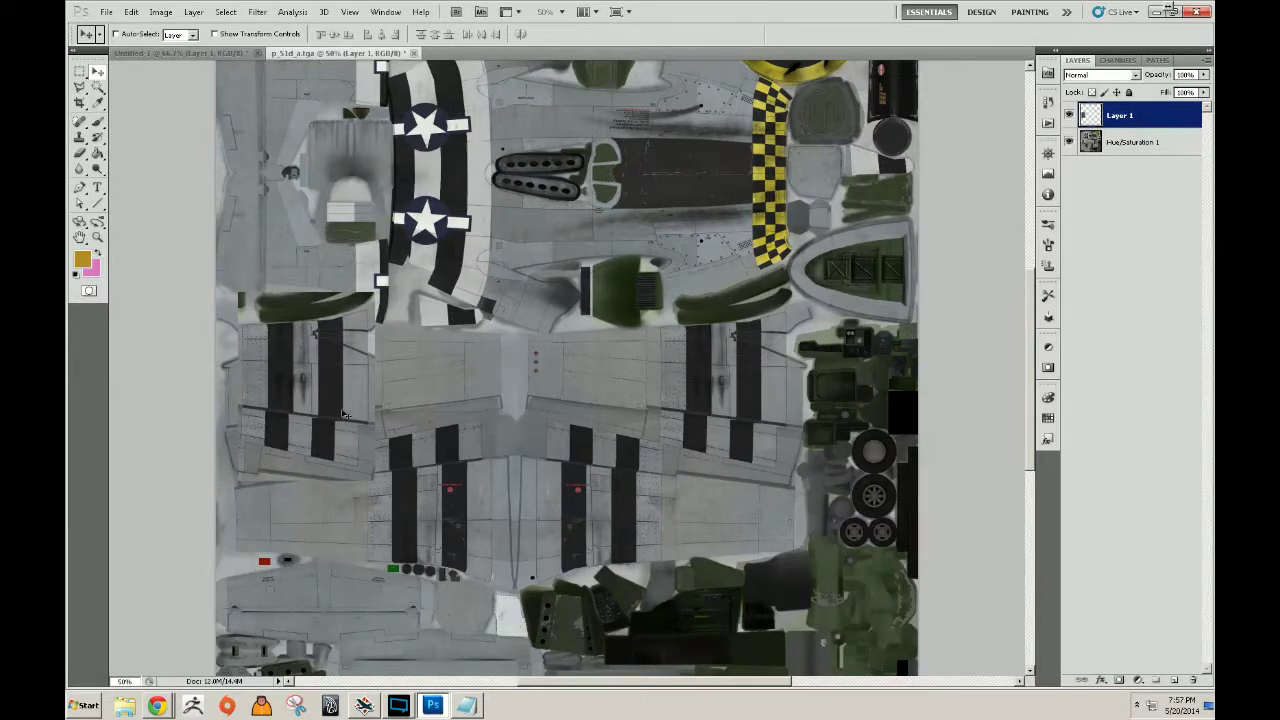
pyautogui.hotkey('ctrl', 't')
pyautogui.rightClick(343, 413)
pyautogui.click(372, 566)
pyautogui.press('Return')
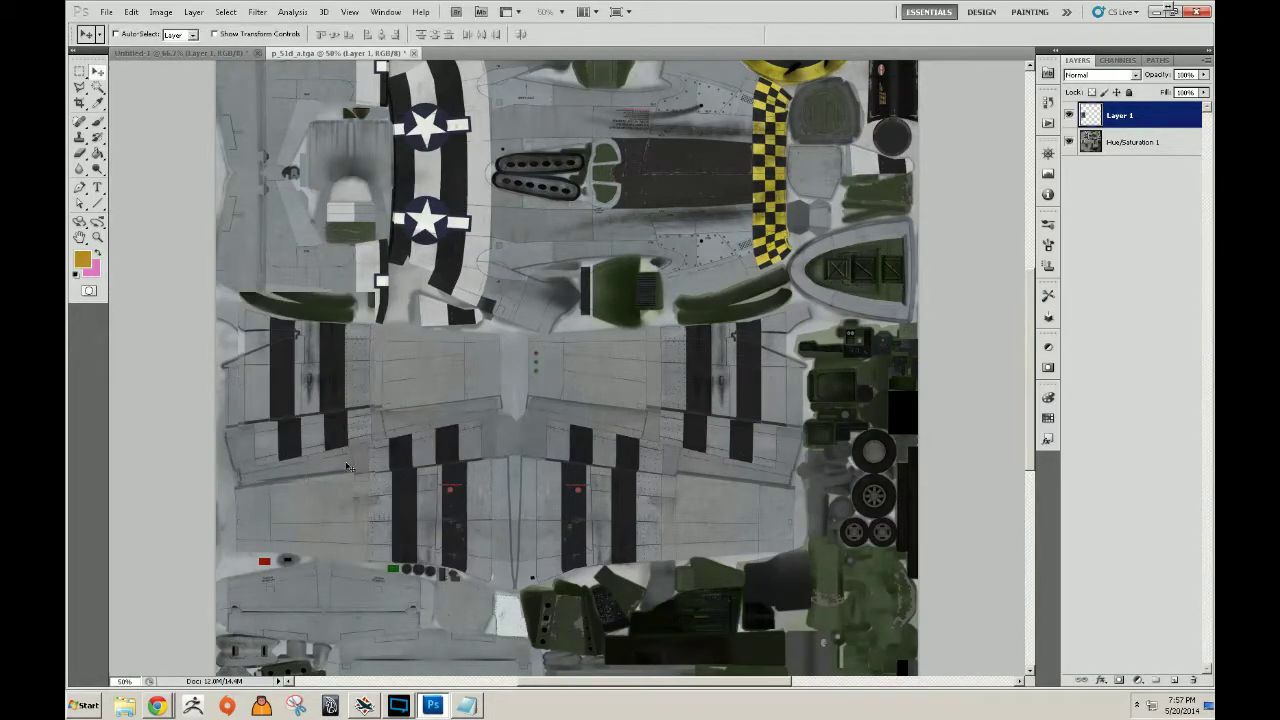
# Lower the copied wing layer's opacity to about 36% and check its alignment with the panel lines beneath.
pyautogui.click(1204, 75)
pyautogui.click(1186, 96)
pyautogui.click(1204, 75)
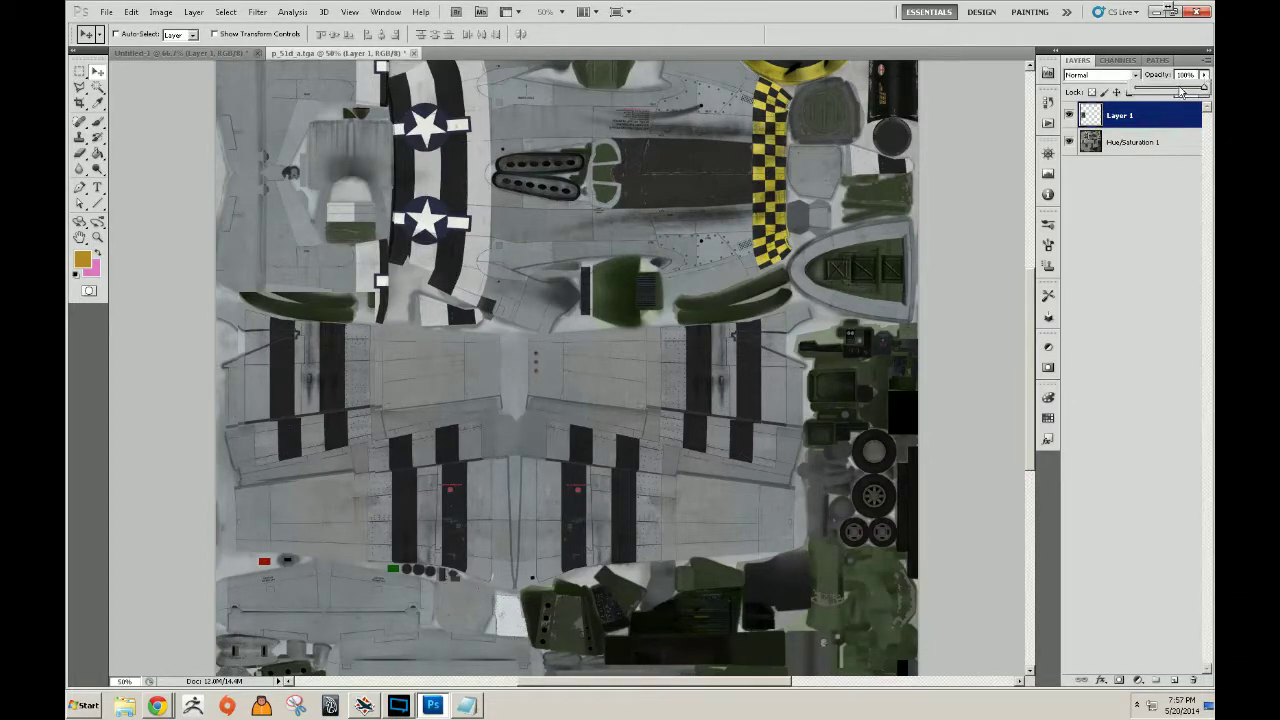
pyautogui.moveTo(1181, 92); pyautogui.dragTo(1160, 92)
pyautogui.hotkey('ctrl', 'space')
pyautogui.moveTo(264, 316); pyautogui.dragTo(430, 430)
pyautogui.press('z')
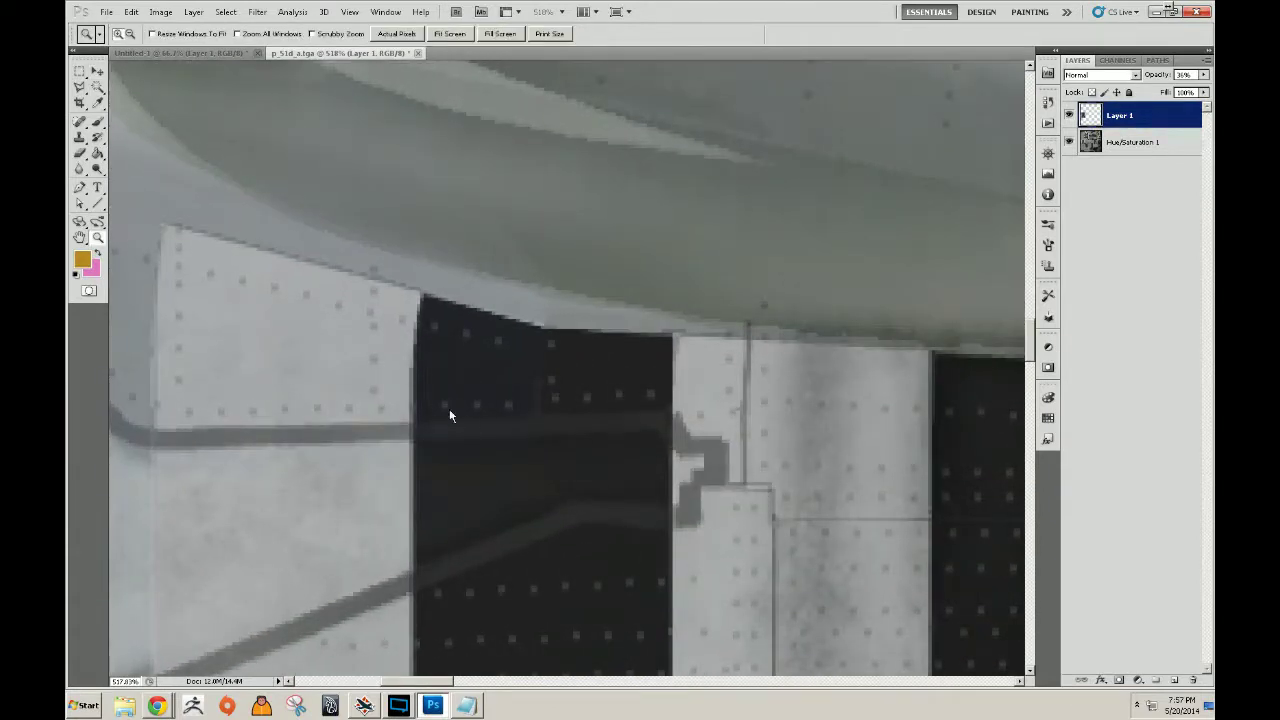
pyautogui.rightClick(449, 410)
pyautogui.click(482, 420)
pyautogui.moveTo(381, 424); pyautogui.dragTo(422, 476)
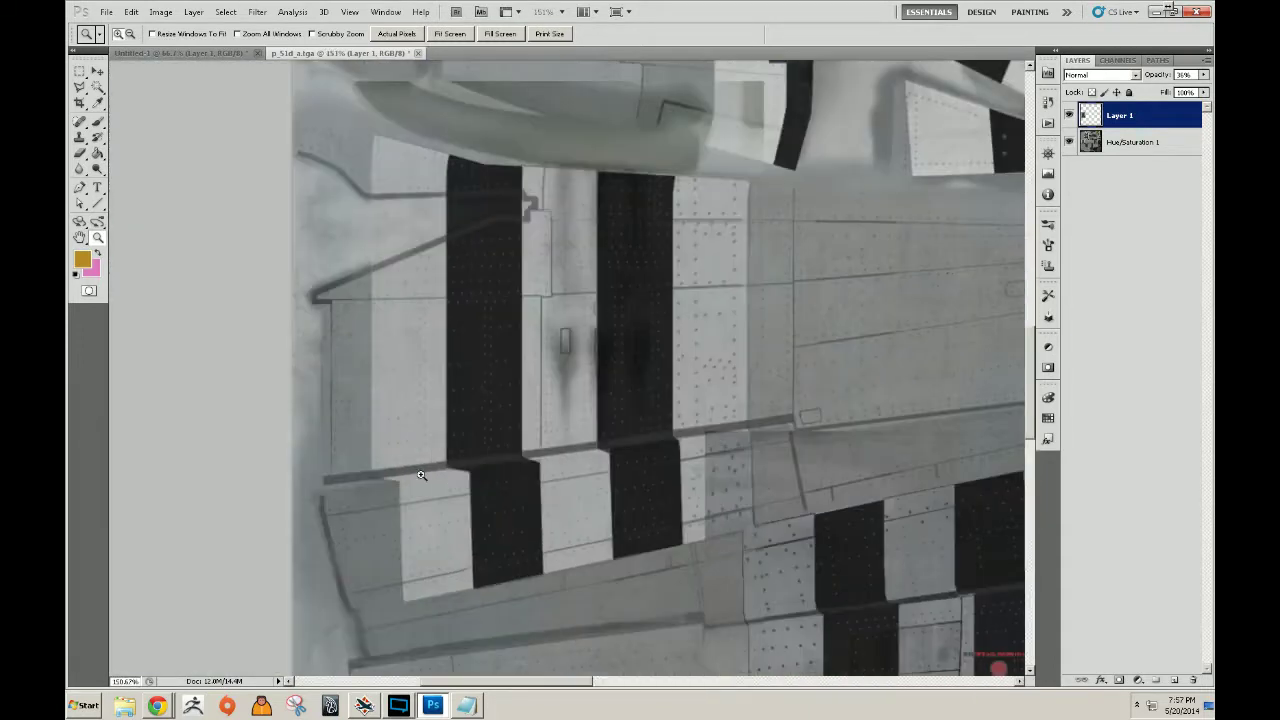
pyautogui.click(746, 512)
pyautogui.click(740, 458)
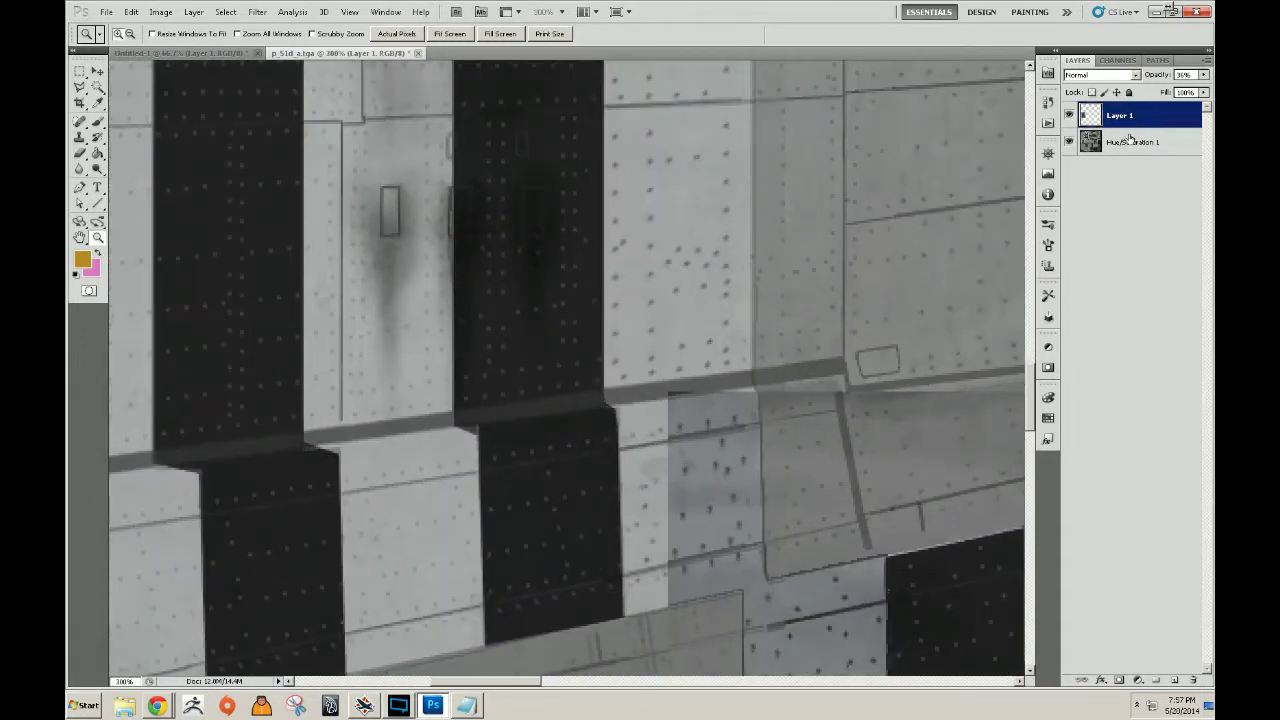
# Restore the copied wing layer's opacity to 100% and nudge it into alignment with the underlying wing.
pyautogui.click(1205, 75)
pyautogui.moveTo(1208, 88); pyautogui.dragTo(1192, 86)
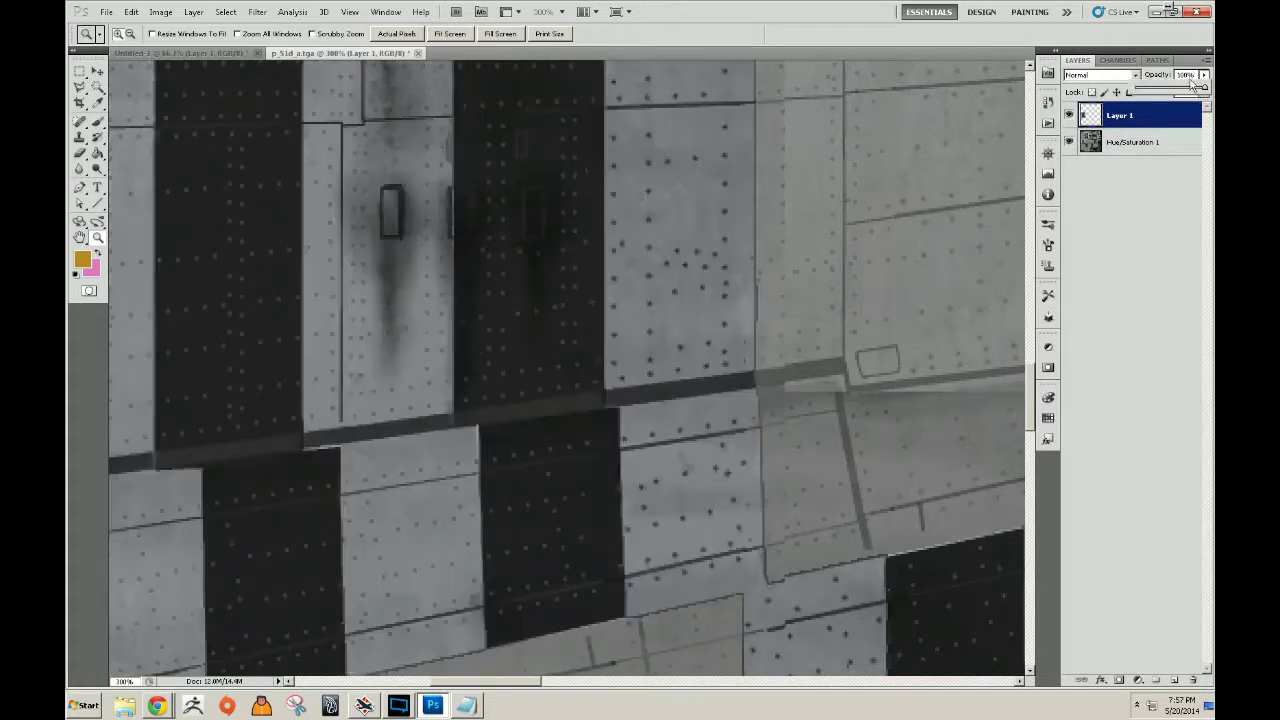
pyautogui.click(682, 304)
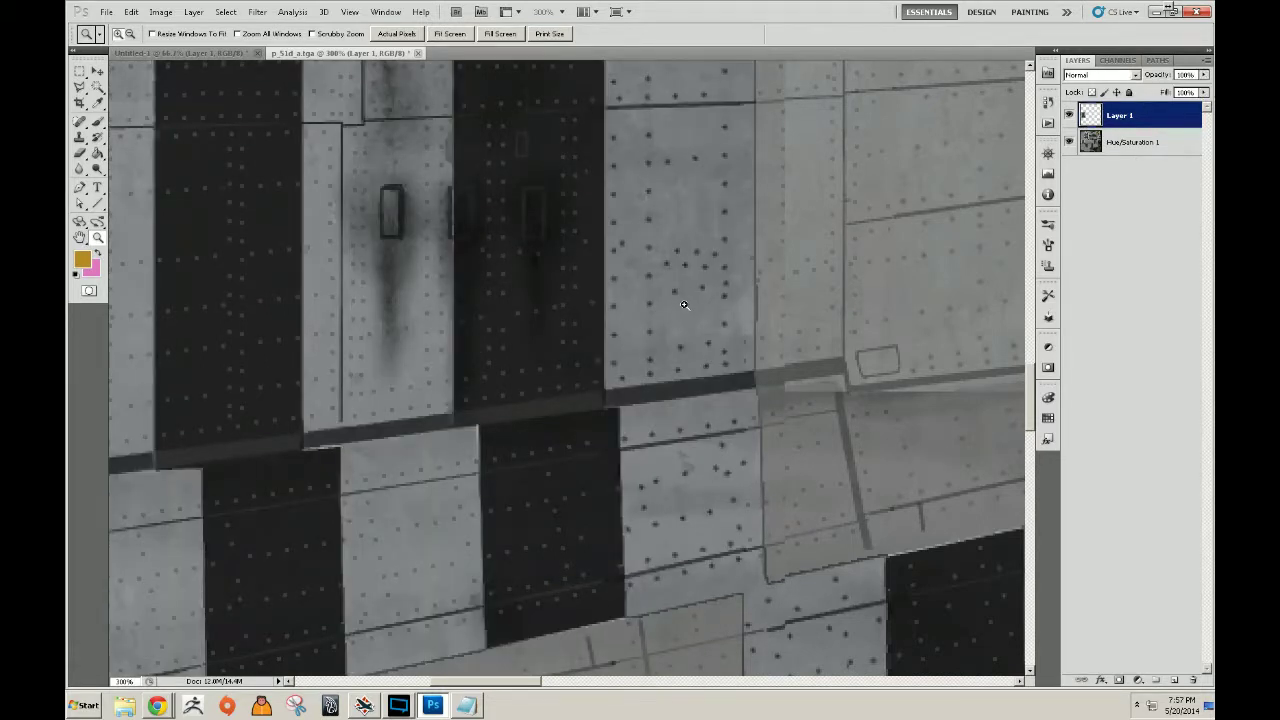
pyautogui.click(682, 304)
pyautogui.press('v')
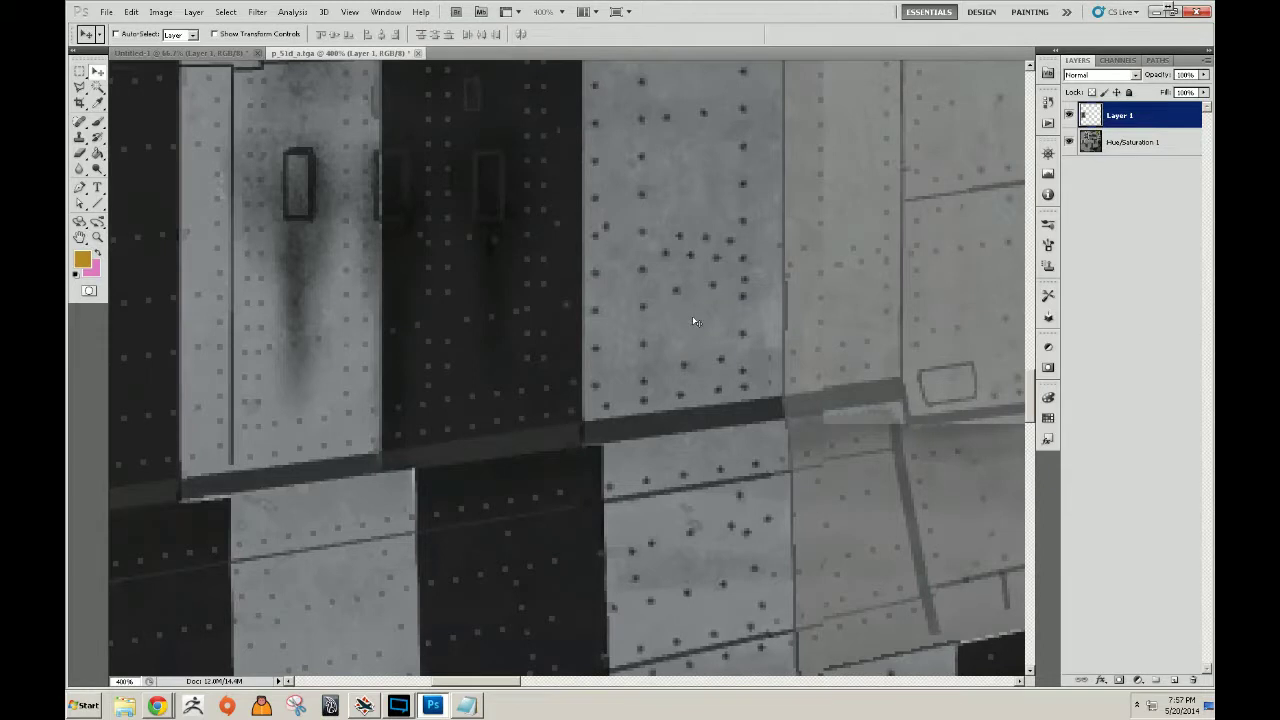
pyautogui.moveTo(694, 319)
pyautogui.mouseDown()
pyautogui.moveTo(670, 315)
pyautogui.moveTo(690, 323)
pyautogui.mouseUp()
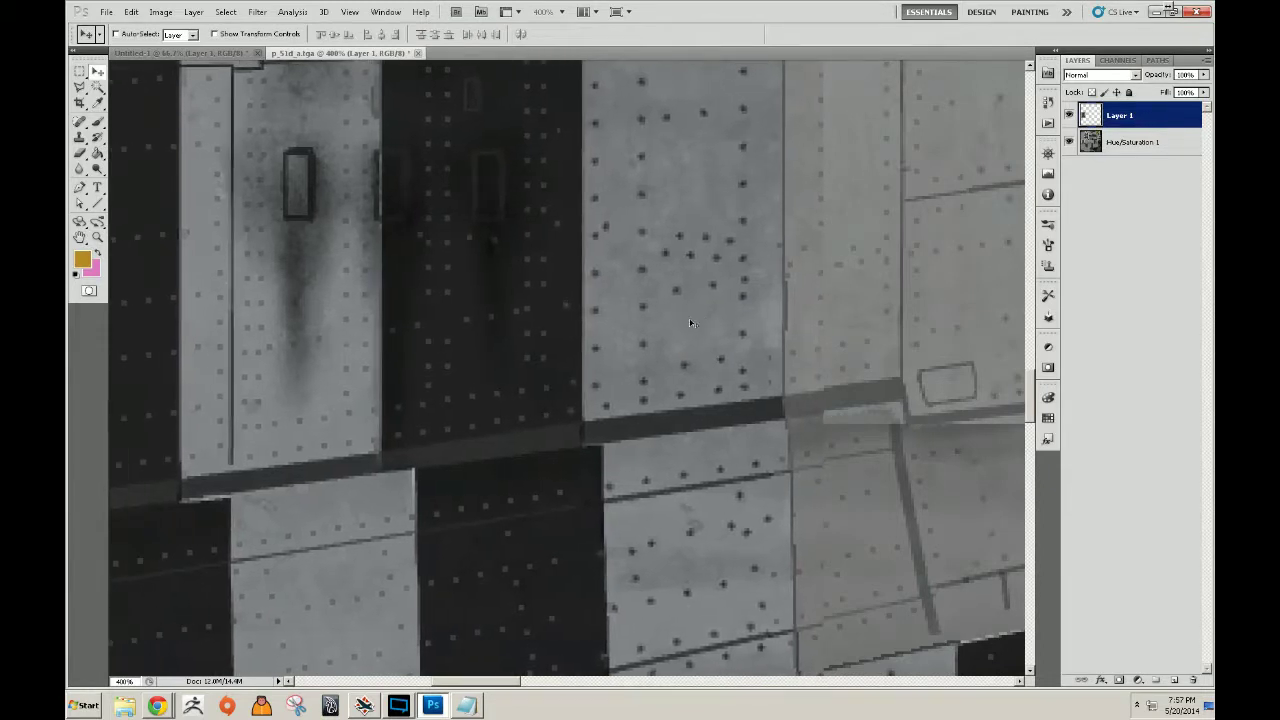
# Try to merge the copied wing layer into the base texture layer.
pyautogui.rightClick(1152, 122)
pyautogui.click(1113, 362)
pyautogui.press('z')
pyautogui.keyDown('alt'); pyautogui.click(751, 371); pyautogui.keyUp('alt')
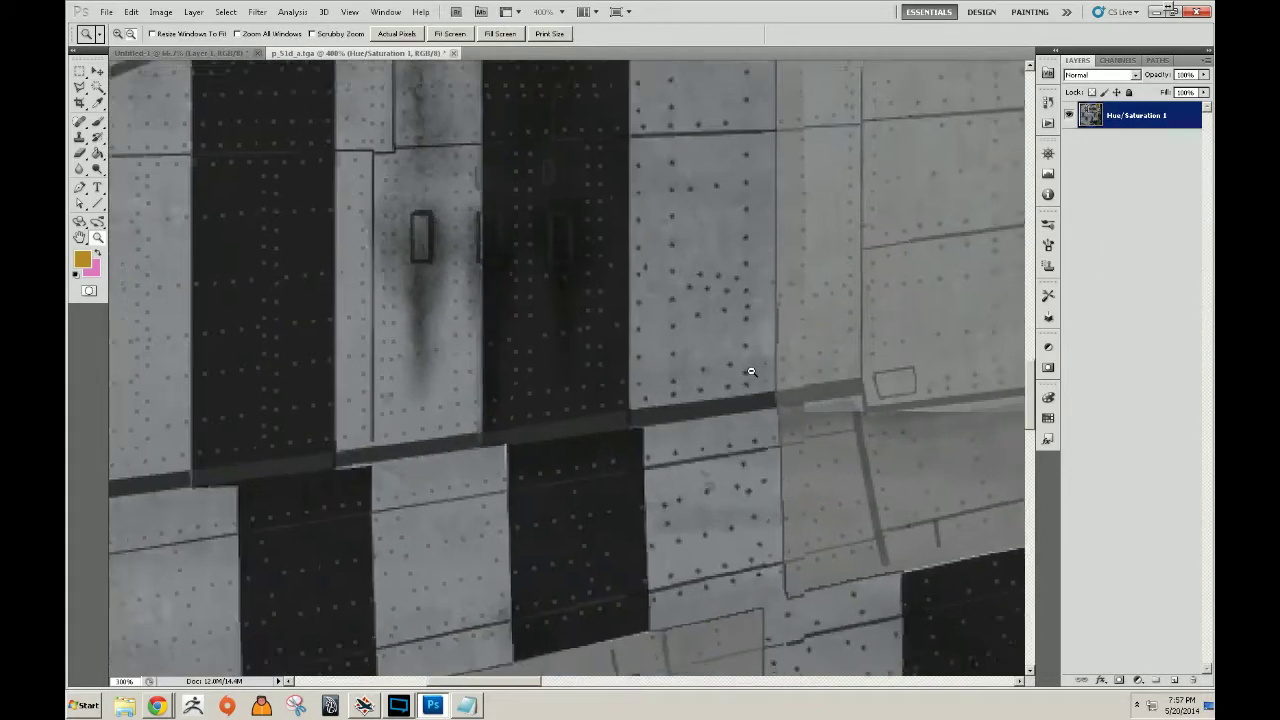
pyautogui.keyDown('alt'); pyautogui.click(751, 371); pyautogui.keyUp('alt')
pyautogui.keyDown('alt'); pyautogui.click(551, 326); pyautogui.keyUp('alt')
pyautogui.keyDown('alt'); pyautogui.click(563, 322); pyautogui.keyUp('alt')
pyautogui.click(590, 294)
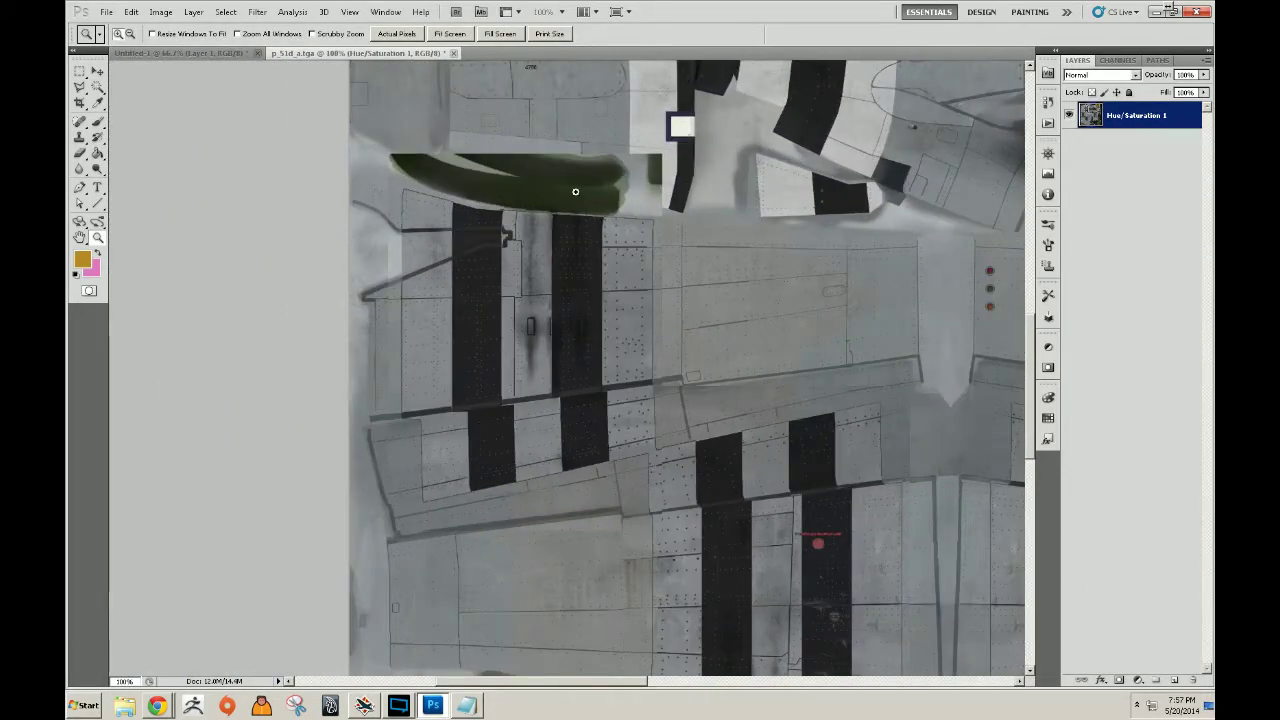
pyautogui.click(581, 204)
pyautogui.hotkey('ctrl', 'z')
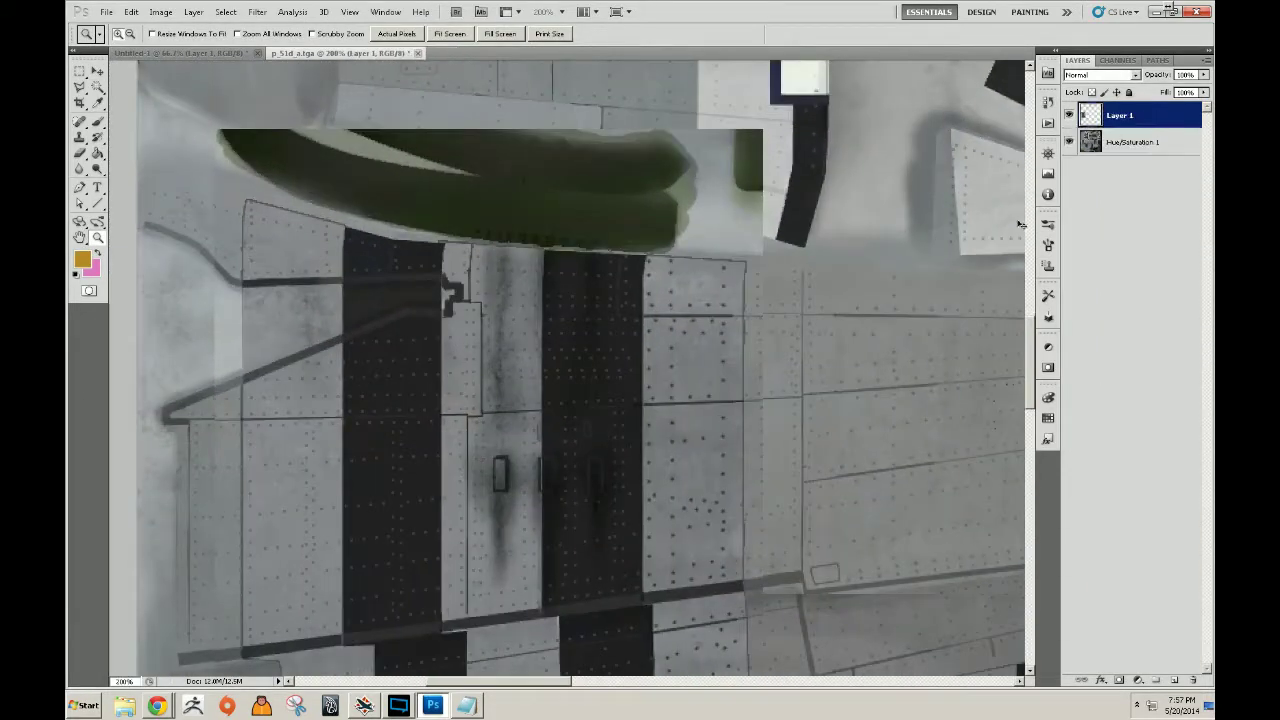
# Add a layer mask to the wing copy and paint black to hide the unwanted green area above the wing.
pyautogui.click(1118, 680)
pyautogui.press('b')
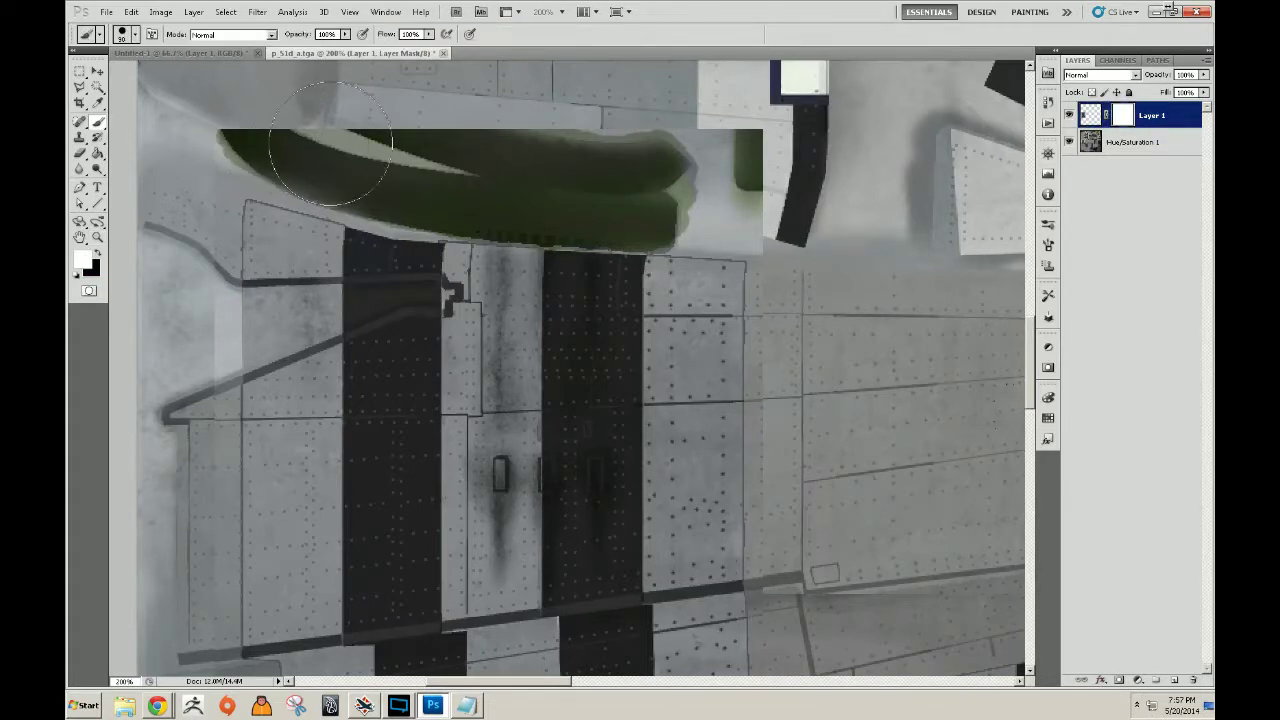
pyautogui.click(241, 112)
pyautogui.moveTo(241, 112)
pyautogui.mouseDown()
pyautogui.moveTo(449, 180)
pyautogui.moveTo(694, 182)
pyautogui.moveTo(717, 145)
pyautogui.moveTo(743, 186)
pyautogui.moveTo(769, 188)
pyautogui.moveTo(720, 190)
pyautogui.mouseUp()
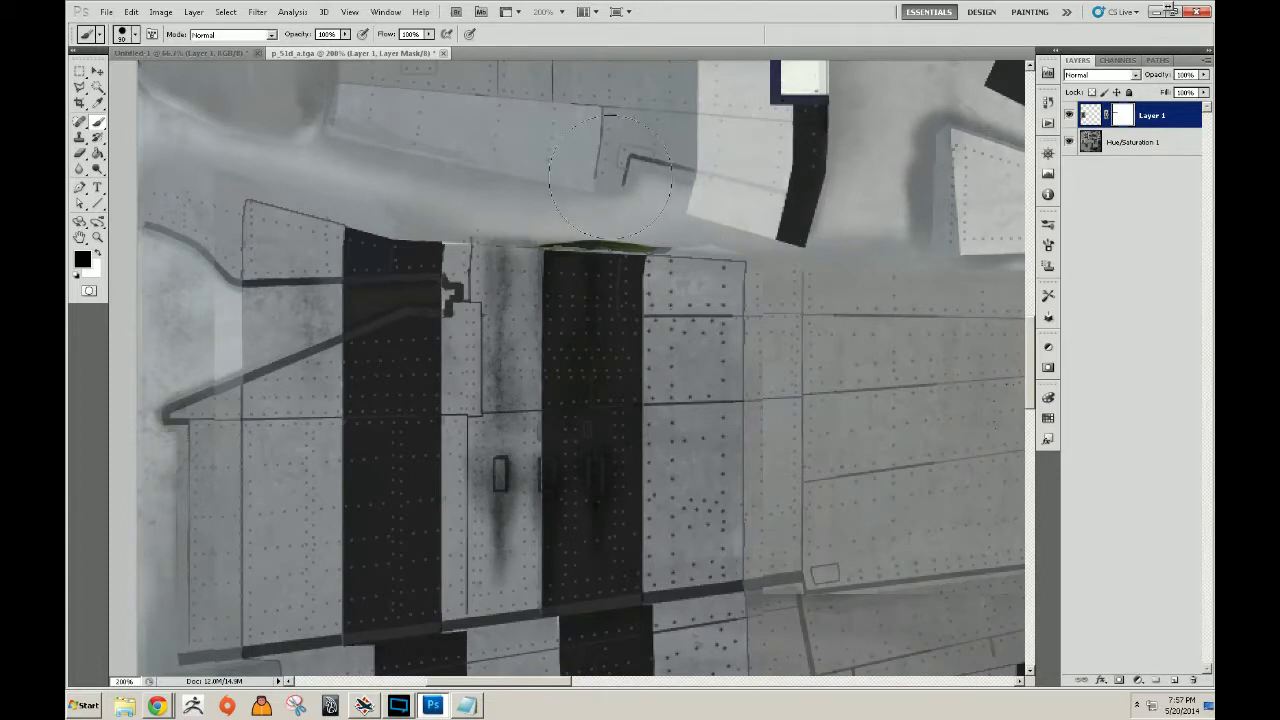
pyautogui.moveTo(549, 182)
pyautogui.mouseDown()
pyautogui.moveTo(565, 200)
pyautogui.moveTo(545, 190)
pyautogui.moveTo(743, 195)
pyautogui.mouseUp()
# Clone the broken stretch of the dark seam below the wing flap into a continuous line on the Hue/Saturation 1 layer.
pyautogui.moveTo(480, 672); pyautogui.dragTo(629, 121)
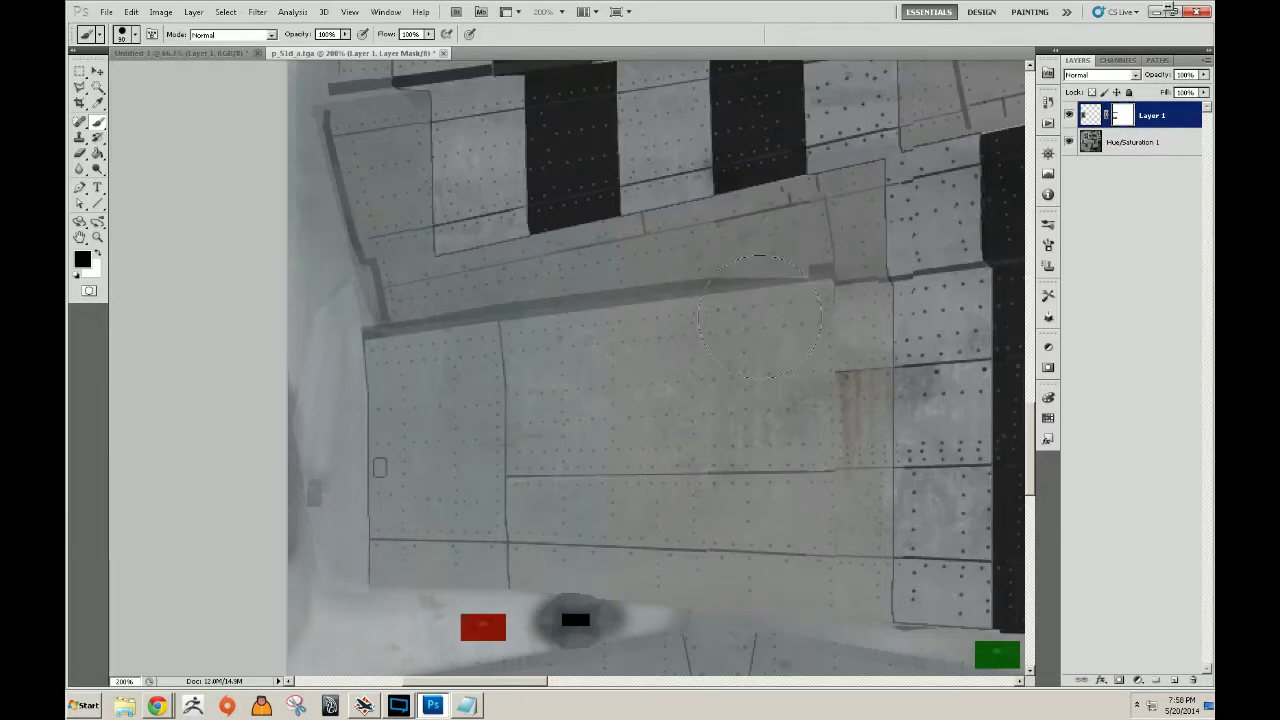
pyautogui.scroll(2, 757, 343)
pyautogui.press('s')
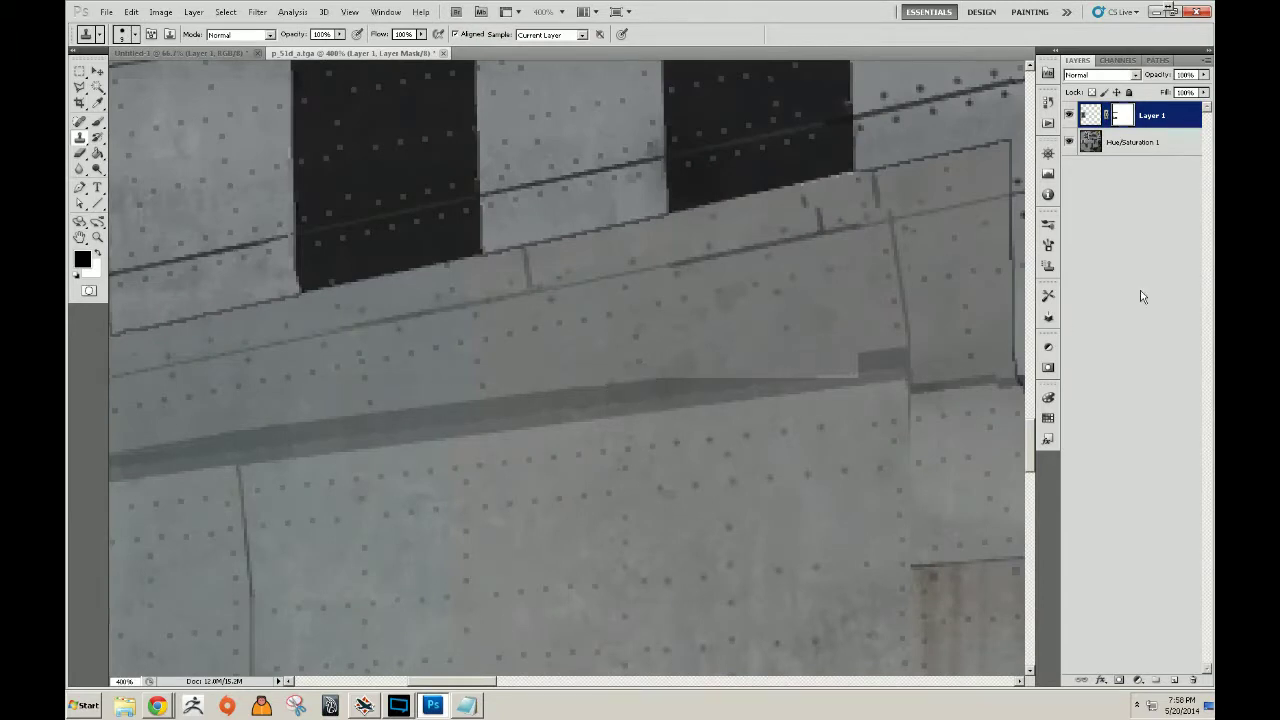
pyautogui.hotkey('alt', '[')
pyautogui.hotkey('ctrl', 'z')
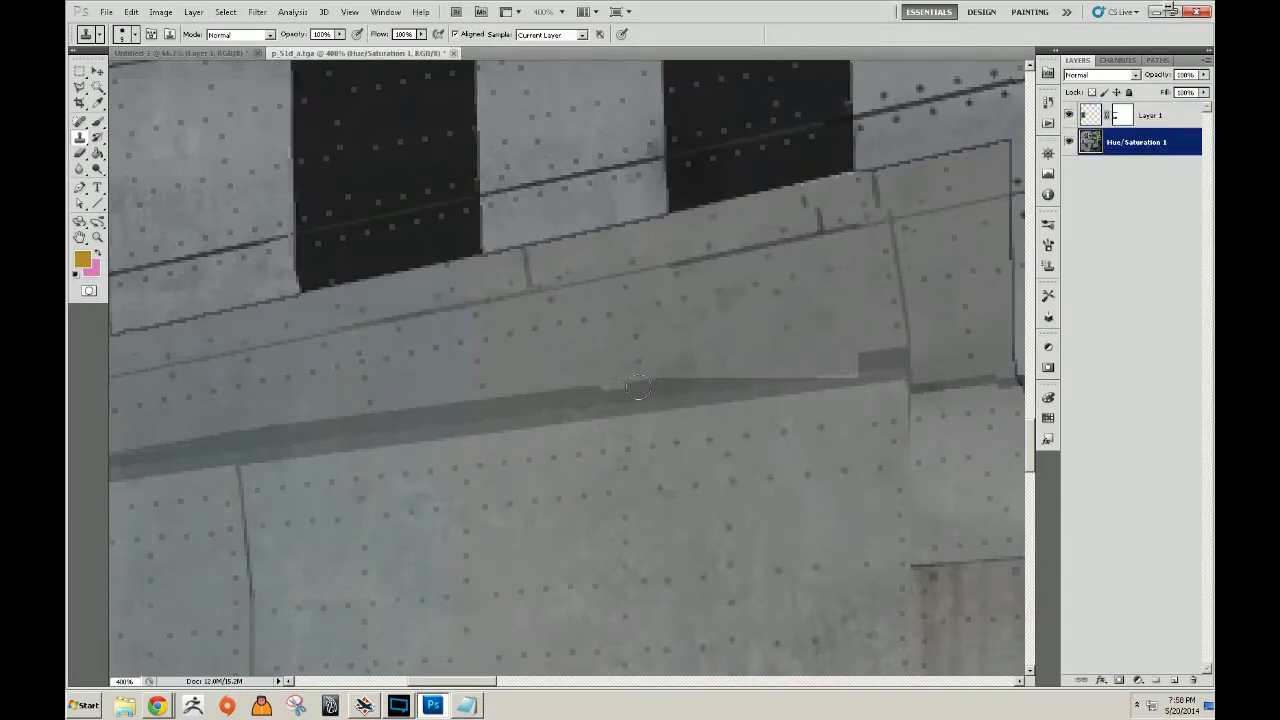
pyautogui.moveTo(636, 383)
pyautogui.mouseDown()
pyautogui.moveTo(868, 359)
pyautogui.moveTo(818, 371)
pyautogui.mouseUp()
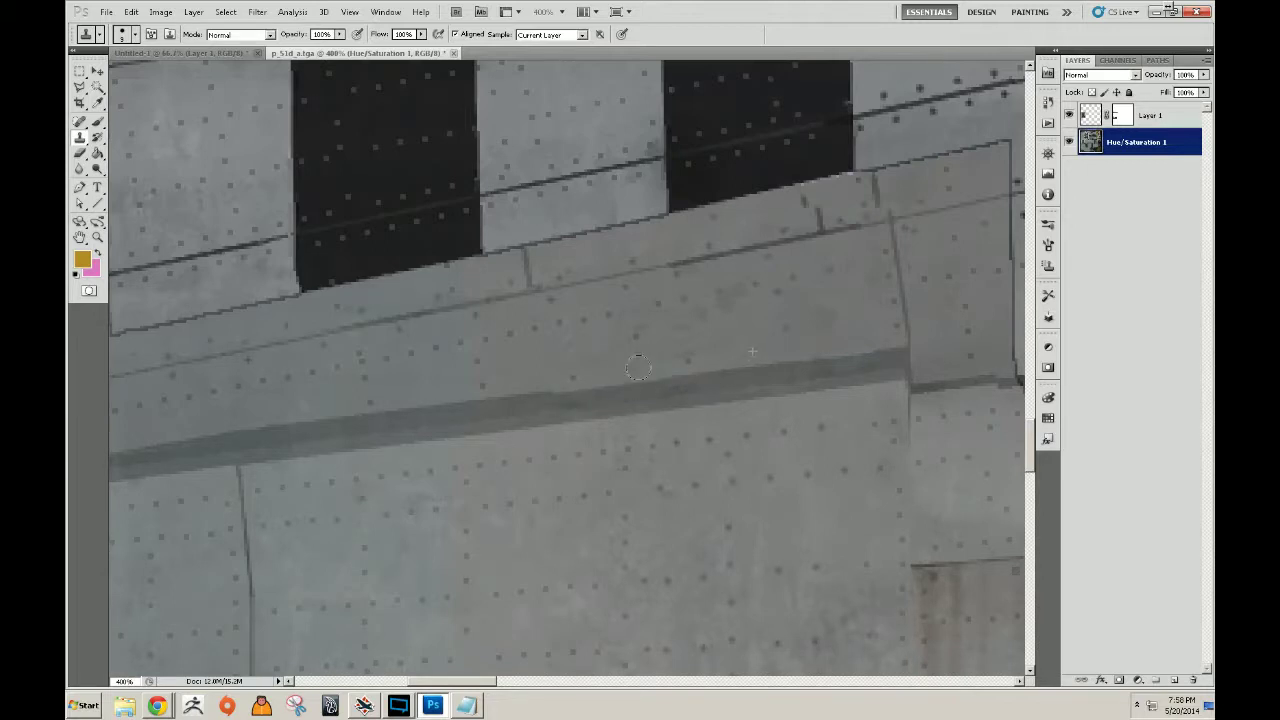
pyautogui.moveTo(585, 385); pyautogui.dragTo(572, 381)
# Clone riveted metal and panel lines over the middle of the flap's black stripe nearest the untouched large-rivet panel.
pyautogui.press('z')
pyautogui.keyDown('alt'); pyautogui.click(609, 393); pyautogui.keyUp('alt')
pyautogui.keyDown('alt'); pyautogui.click(609, 393); pyautogui.keyUp('alt')
pyautogui.keyDown('alt'); pyautogui.click(611, 393); pyautogui.keyUp('alt')
pyautogui.keyDown('alt'); pyautogui.click(611, 393); pyautogui.keyUp('alt')
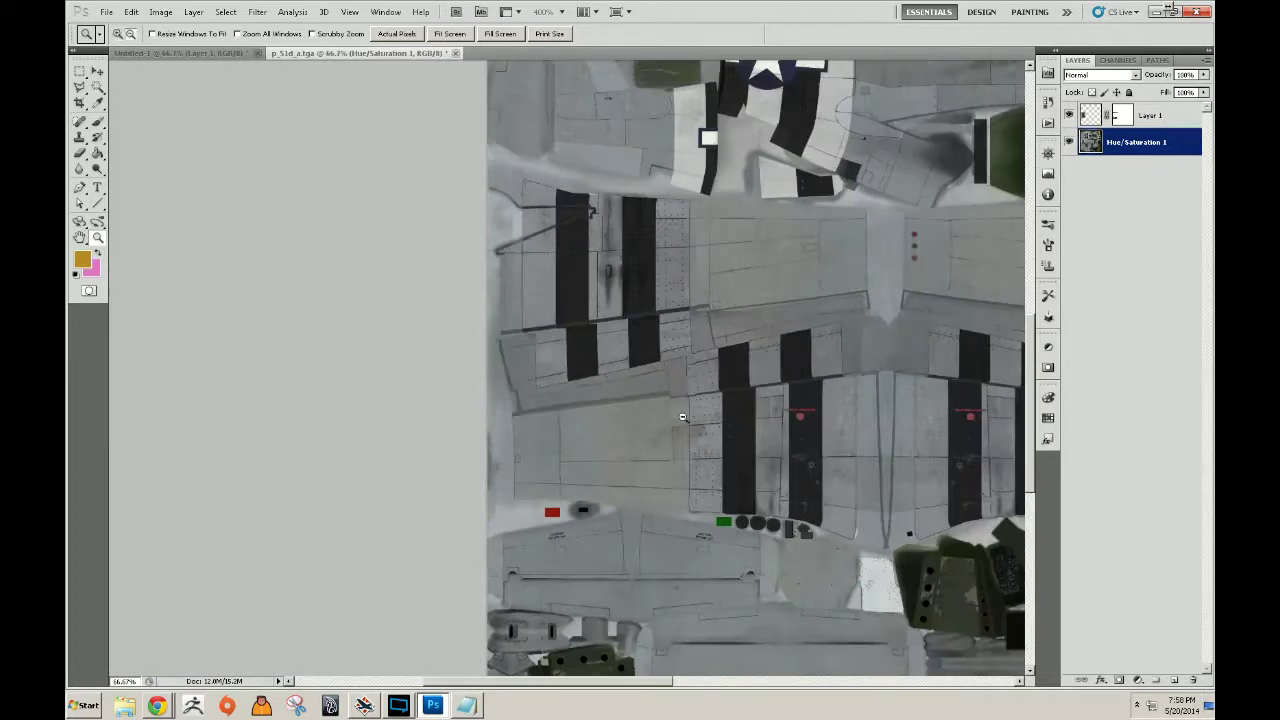
pyautogui.click(723, 421)
pyautogui.keyDown('alt'); pyautogui.click(717, 433); pyautogui.keyUp('alt')
pyautogui.keyDown('alt'); pyautogui.click(752, 444); pyautogui.keyUp('alt')
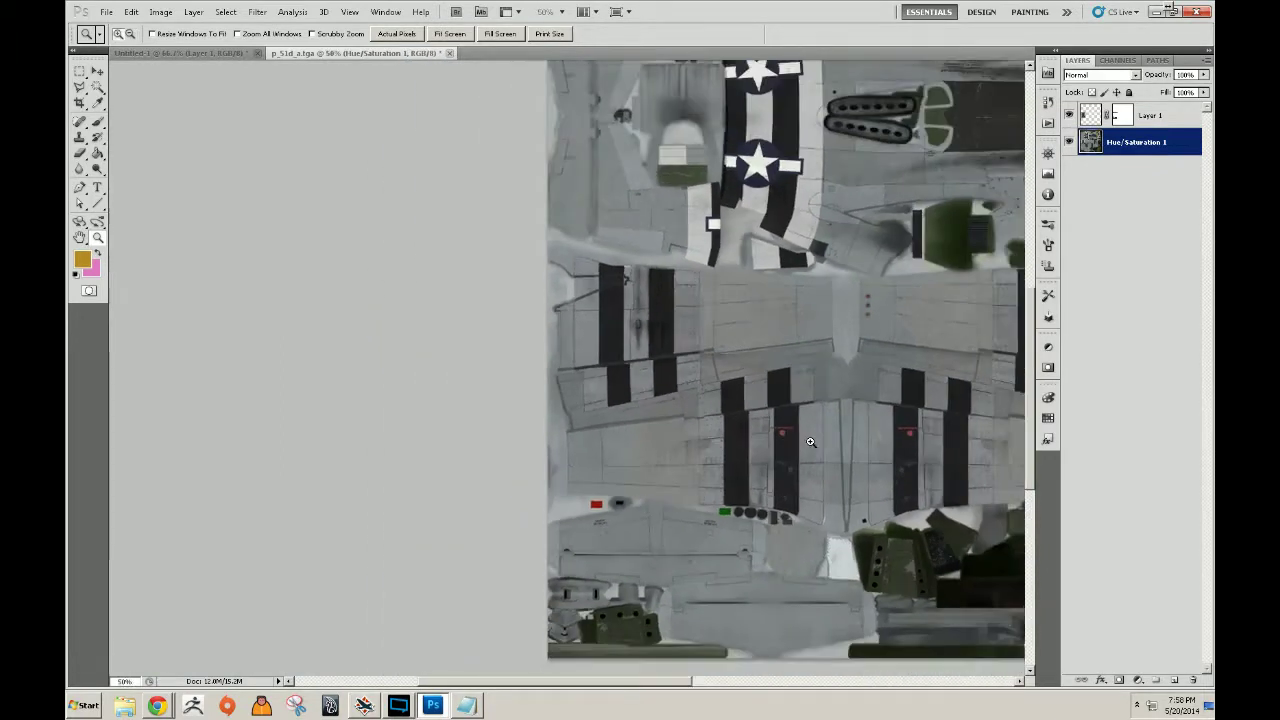
pyautogui.click(804, 447)
pyautogui.moveTo(866, 445); pyautogui.dragTo(641, 467)
pyautogui.moveTo(749, 435); pyautogui.dragTo(550, 522)
pyautogui.click(678, 392)
pyautogui.click(678, 392)
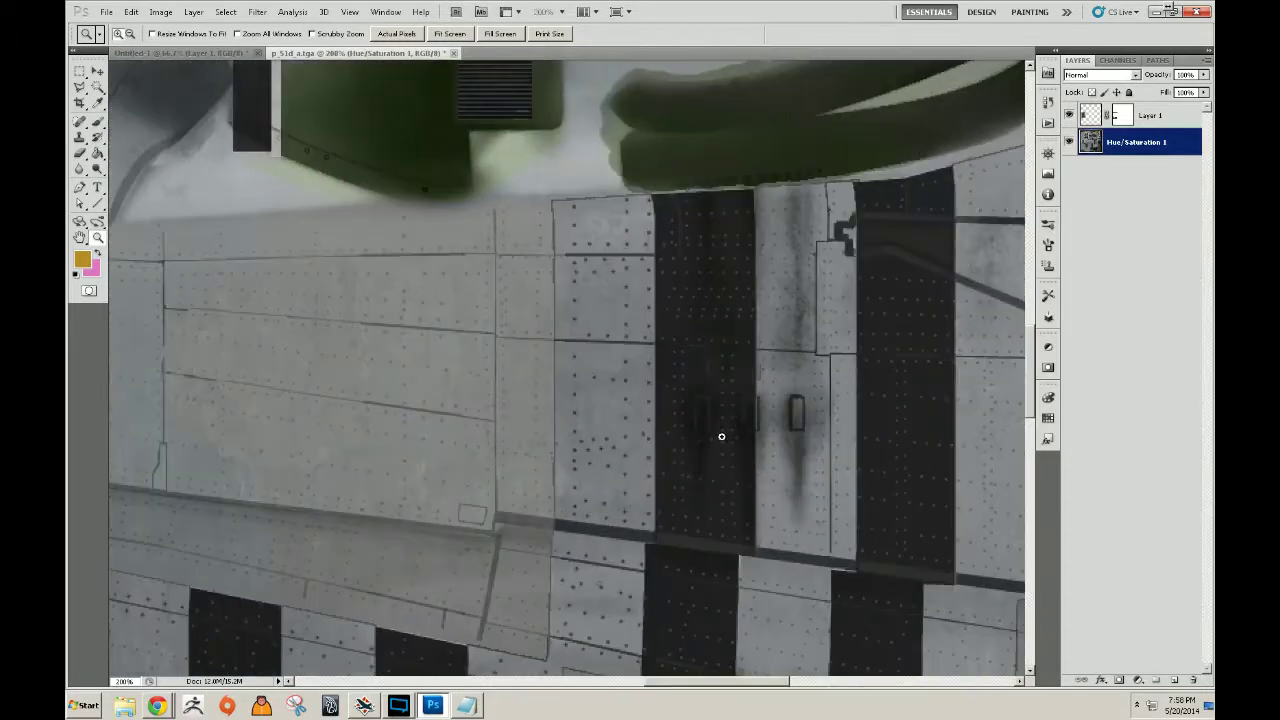
pyautogui.moveTo(687, 486); pyautogui.dragTo(651, 420)
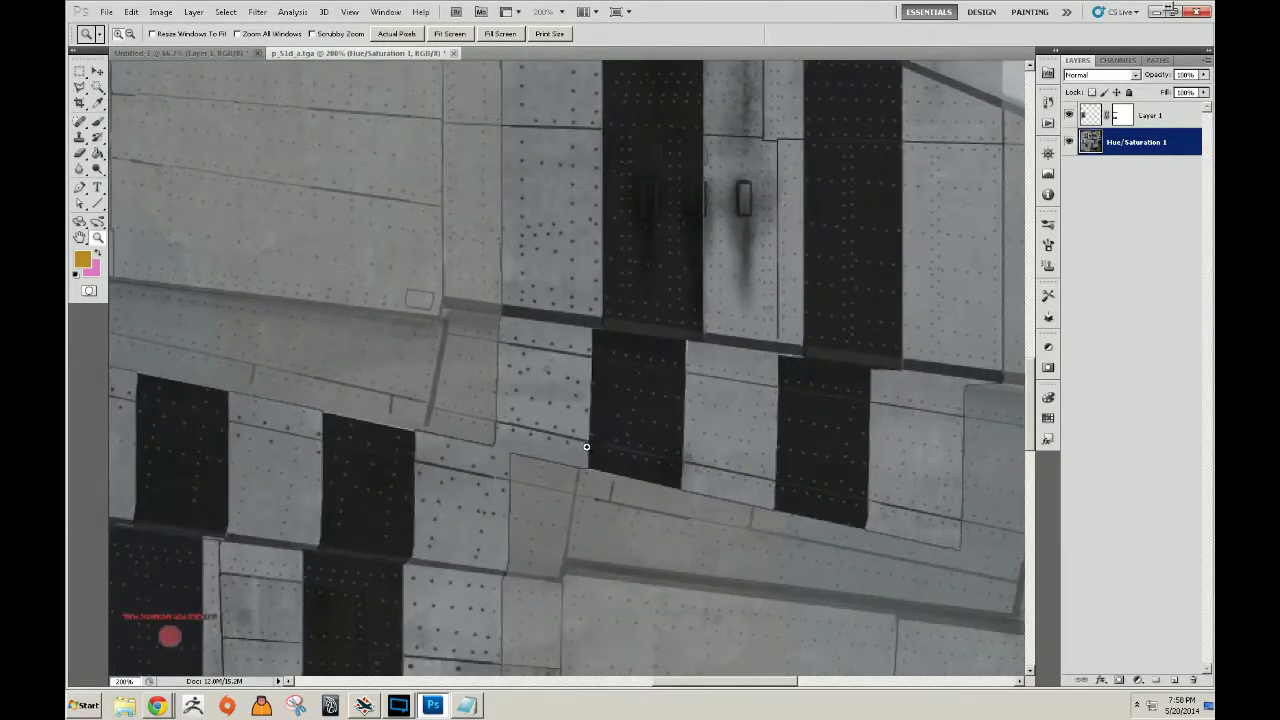
pyautogui.press('s')
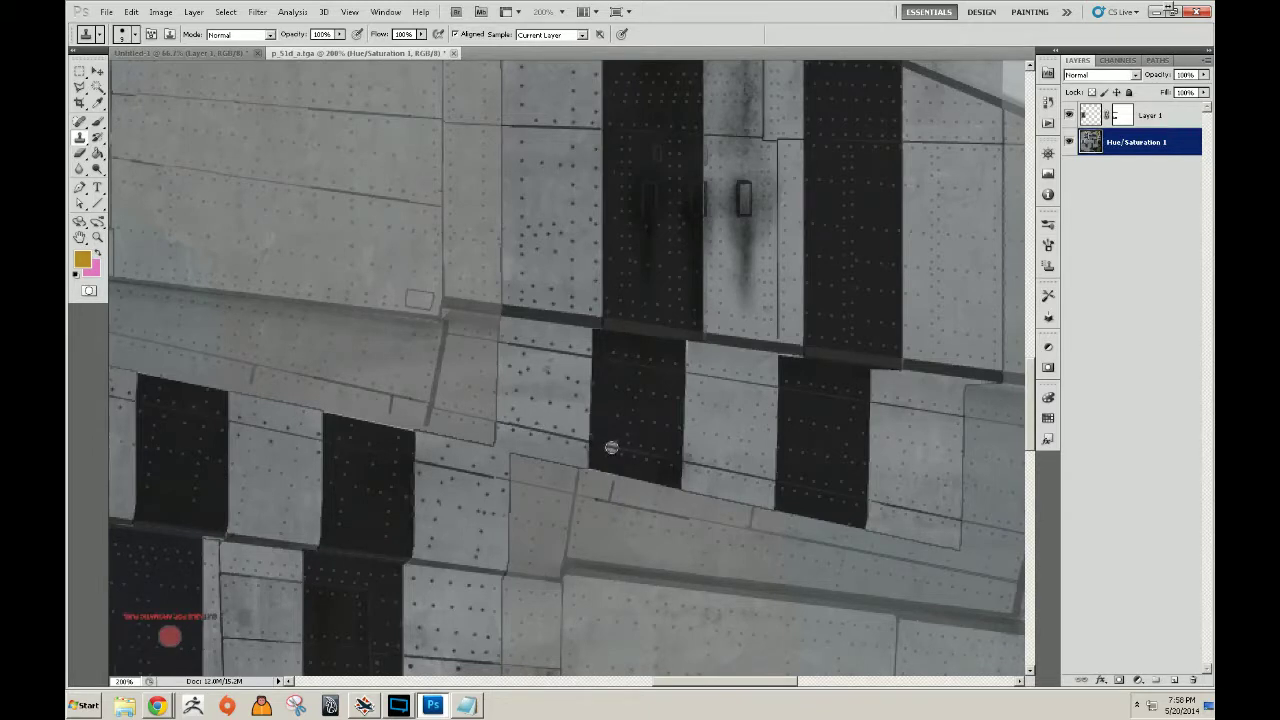
pyautogui.moveTo(614, 447)
pyautogui.mouseDown()
pyautogui.moveTo(682, 457)
pyautogui.moveTo(624, 439)
pyautogui.moveTo(617, 423)
pyautogui.moveTo(587, 427)
pyautogui.moveTo(598, 345)
pyautogui.mouseUp()
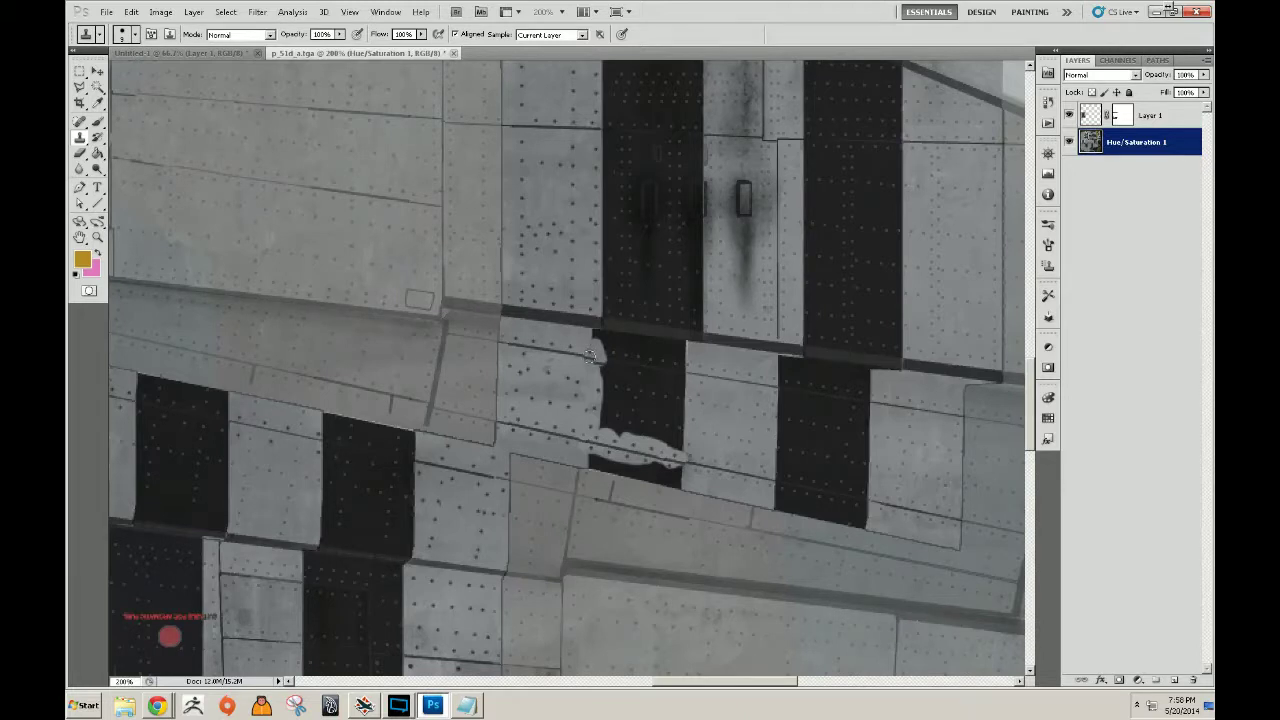
pyautogui.moveTo(613, 360)
pyautogui.mouseDown()
pyautogui.moveTo(683, 368)
pyautogui.moveTo(608, 376)
pyautogui.moveTo(591, 359)
pyautogui.moveTo(621, 371)
pyautogui.moveTo(592, 375)
pyautogui.moveTo(601, 405)
pyautogui.moveTo(603, 383)
pyautogui.moveTo(614, 403)
pyautogui.moveTo(606, 414)
pyautogui.moveTo(620, 409)
pyautogui.moveTo(613, 395)
pyautogui.moveTo(651, 393)
pyautogui.moveTo(623, 387)
pyautogui.moveTo(661, 395)
pyautogui.mouseUp()
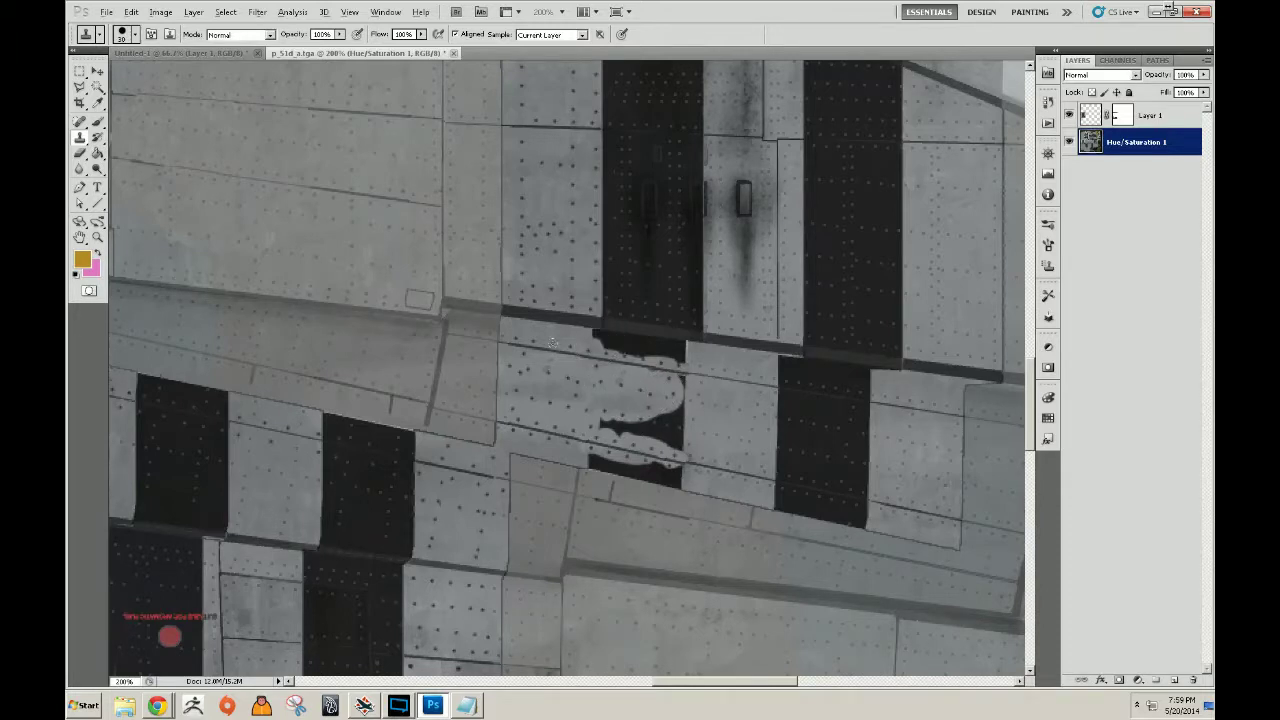
# Clone bare riveted metal over the lower part of the adjacent black wing stripe, continuing its panel line and the dark flap seam.
pyautogui.keyDown('alt'); pyautogui.click(546, 320); pyautogui.keyUp('alt')
pyautogui.moveTo(603, 318)
pyautogui.mouseDown()
pyautogui.moveTo(611, 183)
pyautogui.moveTo(631, 304)
pyautogui.moveTo(625, 262)
pyautogui.mouseUp()
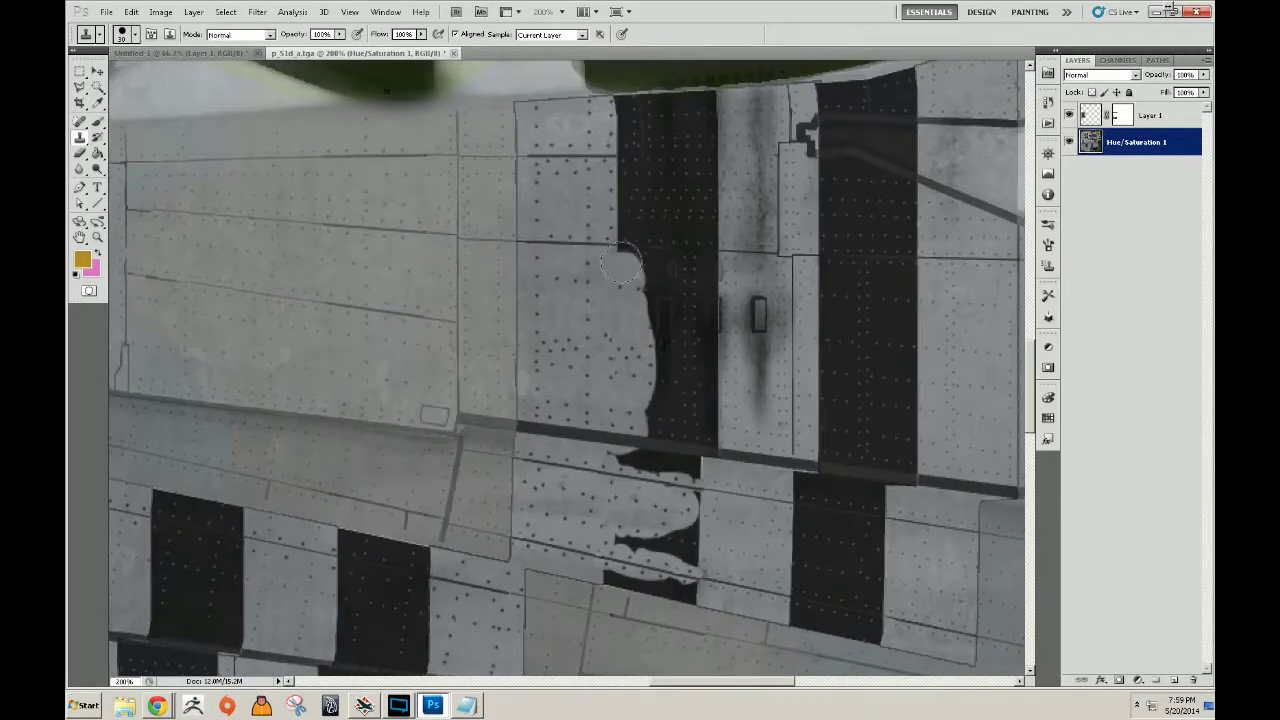
pyautogui.keyDown('alt'); pyautogui.click(549, 241); pyautogui.keyUp('alt')
pyautogui.moveTo(599, 243)
pyautogui.mouseDown()
pyautogui.moveTo(706, 248)
pyautogui.moveTo(637, 278)
pyautogui.moveTo(658, 287)
pyautogui.moveTo(664, 414)
pyautogui.mouseUp()
pyautogui.keyDown('alt'); pyautogui.click(575, 424); pyautogui.keyUp('alt')
pyautogui.moveTo(651, 434)
pyautogui.mouseDown()
pyautogui.moveTo(702, 435)
pyautogui.moveTo(704, 421)
pyautogui.moveTo(702, 368)
pyautogui.moveTo(689, 394)
pyautogui.moveTo(689, 315)
pyautogui.moveTo(707, 292)
pyautogui.moveTo(685, 284)
pyautogui.moveTo(709, 323)
pyautogui.mouseUp()
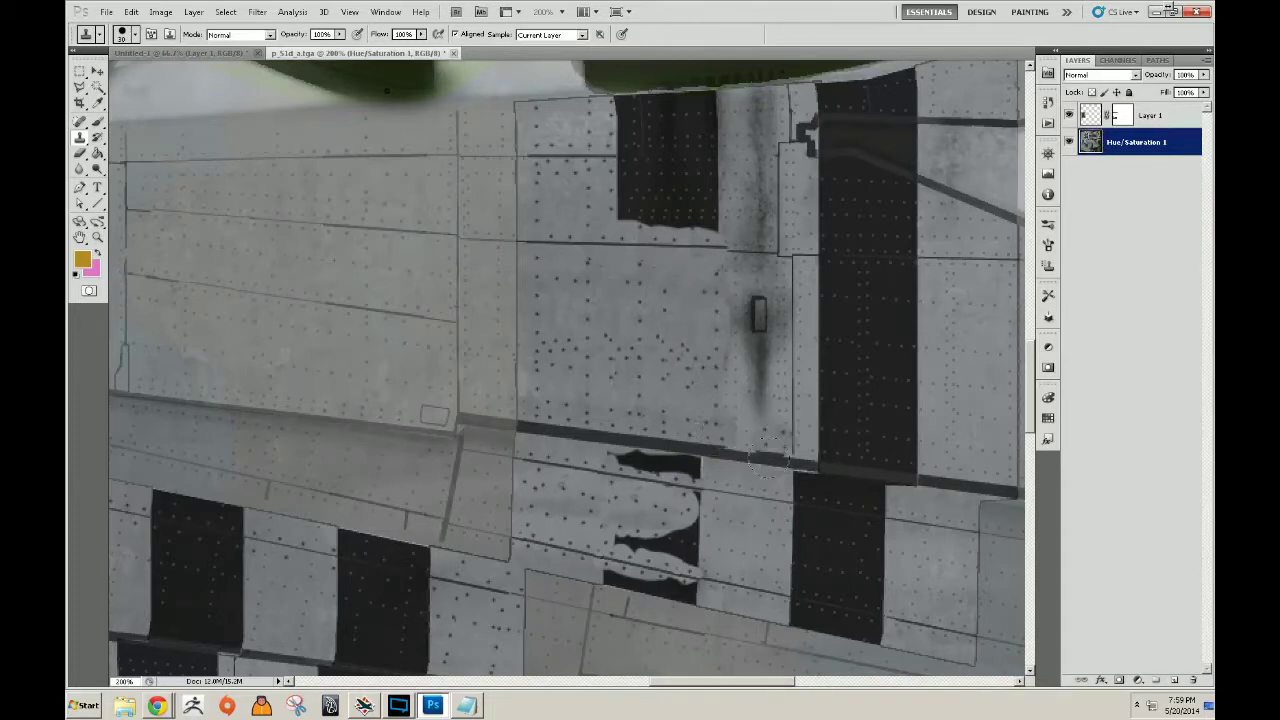
# Clone riveted metal over the upper remainder of that wing stripe, extending the panel line up to the wing edge.
pyautogui.moveTo(719, 342); pyautogui.dragTo(741, 460)
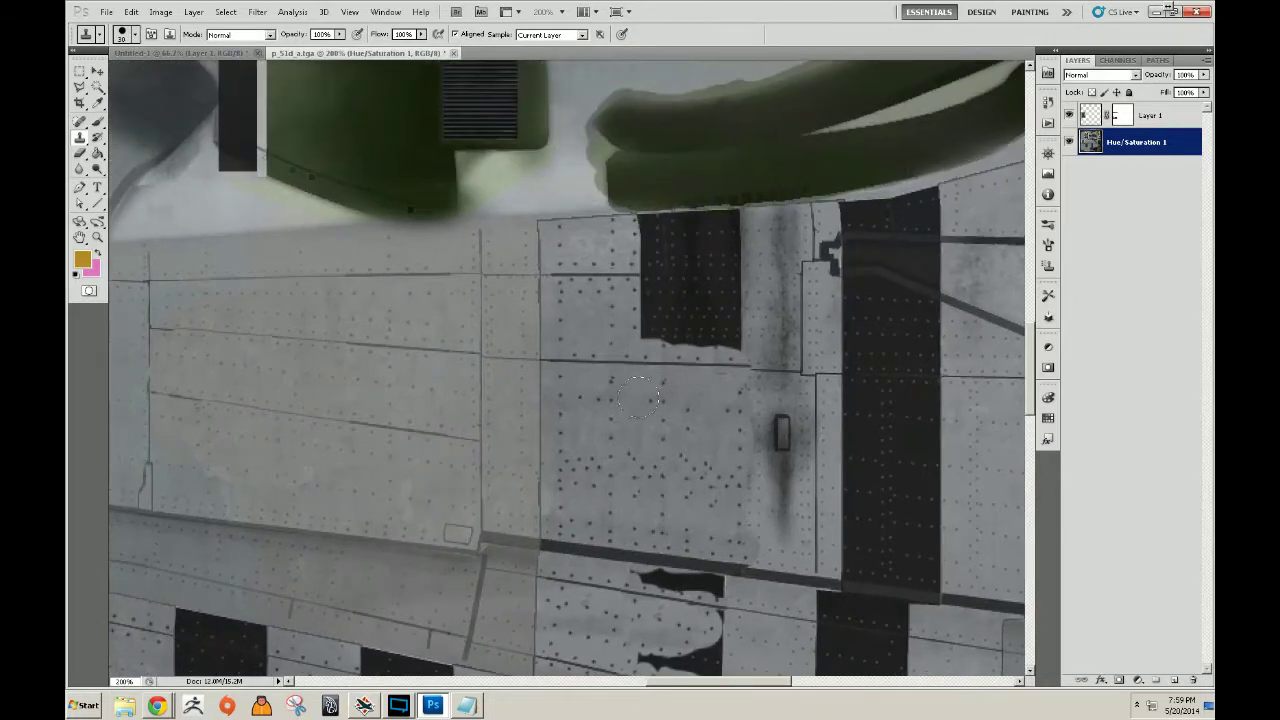
pyautogui.keyDown('alt'); pyautogui.click(563, 273); pyautogui.keyUp('alt')
pyautogui.moveTo(617, 272)
pyautogui.mouseDown()
pyautogui.moveTo(635, 268)
pyautogui.moveTo(655, 320)
pyautogui.moveTo(670, 278)
pyautogui.moveTo(725, 280)
pyautogui.moveTo(722, 330)
pyautogui.moveTo(690, 336)
pyautogui.moveTo(695, 315)
pyautogui.moveTo(742, 338)
pyautogui.moveTo(738, 325)
pyautogui.mouseUp()
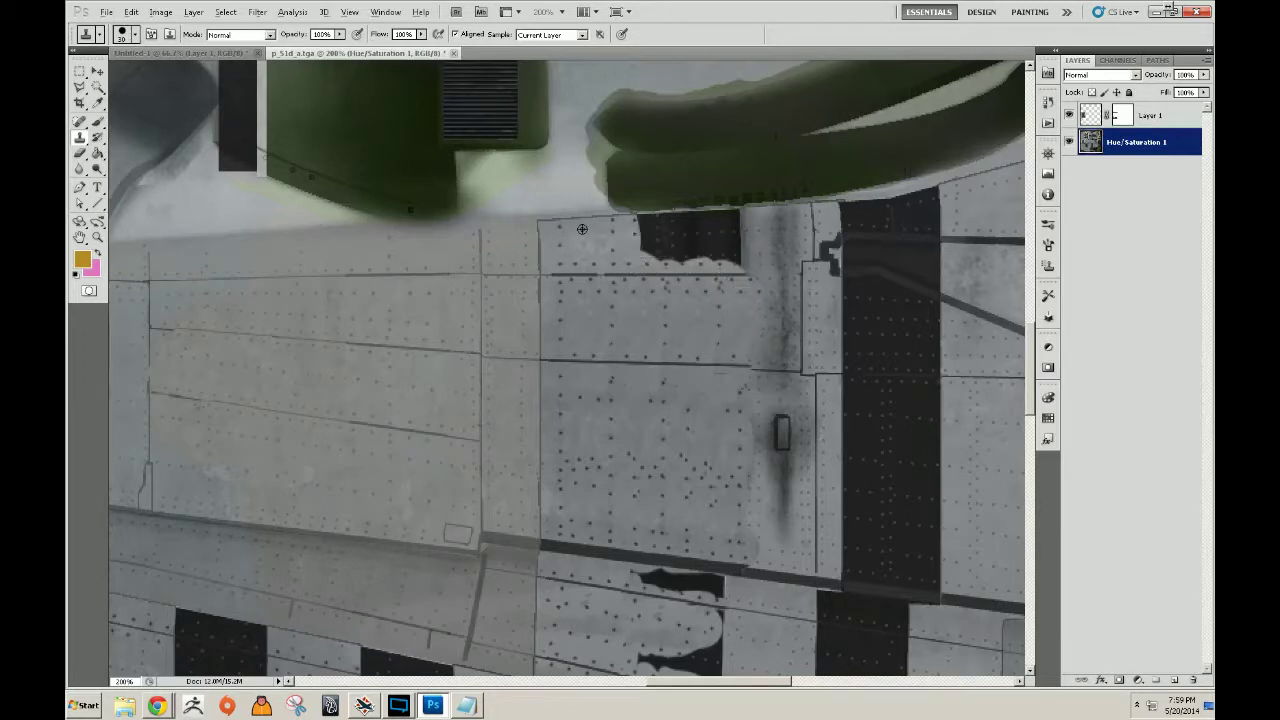
pyautogui.moveTo(652, 285)
pyautogui.mouseDown()
pyautogui.moveTo(658, 252)
pyautogui.moveTo(636, 277)
pyautogui.moveTo(645, 228)
pyautogui.moveTo(742, 232)
pyautogui.moveTo(690, 252)
pyautogui.moveTo(716, 258)
pyautogui.moveTo(651, 250)
pyautogui.mouseUp()
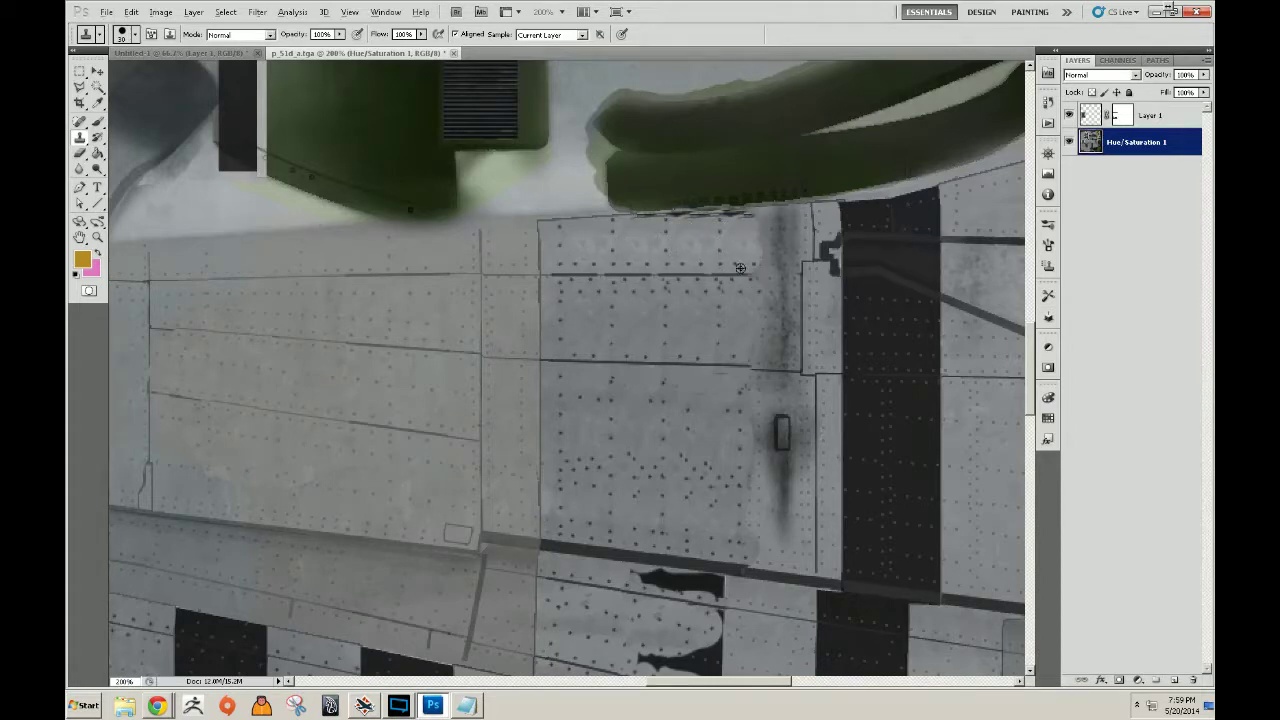
# Clean up the smeared wing edge above the cloned panel with a smaller clone brush.
pyautogui.keyDown('ctrl'); pyautogui.click(776, 280); pyautogui.keyUp('ctrl')
pyautogui.moveTo(776, 280); pyautogui.dragTo(656, 364)
pyautogui.click(656, 365)
pyautogui.moveTo(658, 308)
pyautogui.mouseDown()
pyautogui.moveTo(656, 285)
pyautogui.moveTo(645, 287)
pyautogui.mouseUp()
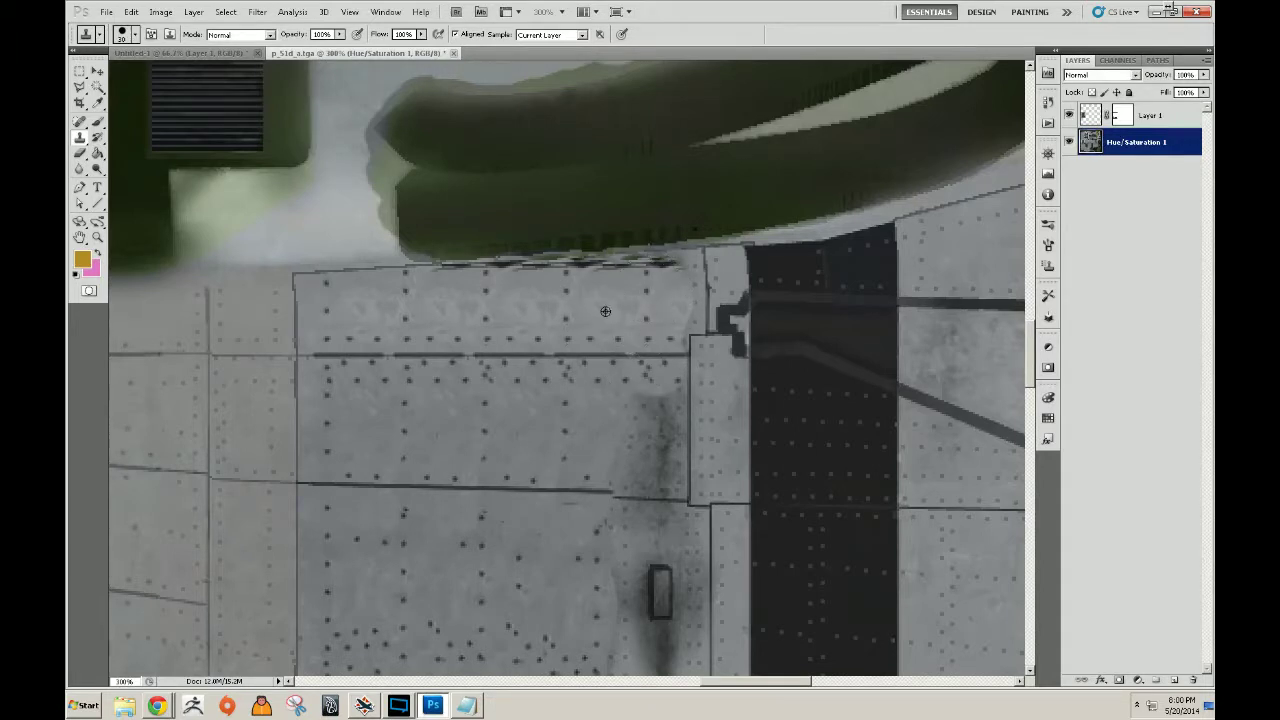
pyautogui.keyDown('alt'); pyautogui.click(613, 278); pyautogui.keyUp('alt')
pyautogui.press('[')
pyautogui.press('[')
pyautogui.moveTo(592, 267)
pyautogui.mouseDown()
pyautogui.moveTo(628, 264)
pyautogui.moveTo(479, 273)
pyautogui.mouseUp()
pyautogui.moveTo(648, 265); pyautogui.dragTo(684, 272)
# Clone riveted metal over the small rectangular port and the dark soot streak below it.
pyautogui.moveTo(598, 610); pyautogui.dragTo(595, 391)
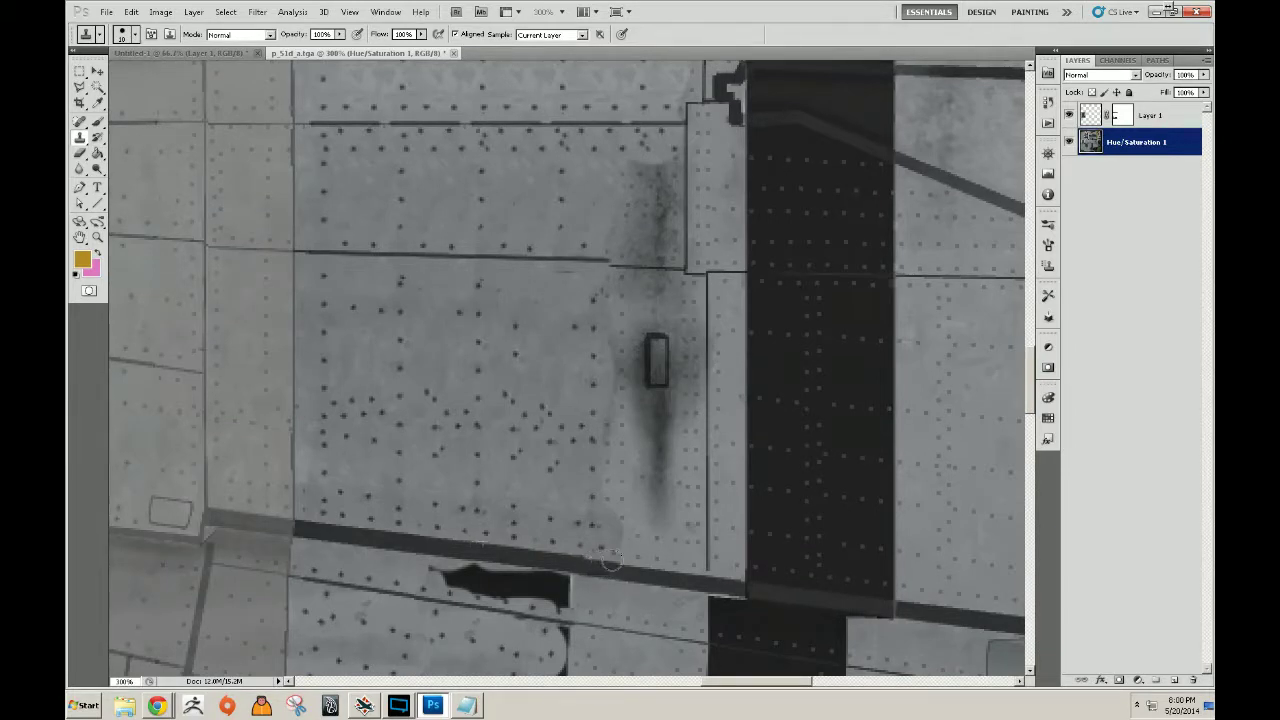
pyautogui.moveTo(659, 543); pyautogui.dragTo(648, 490)
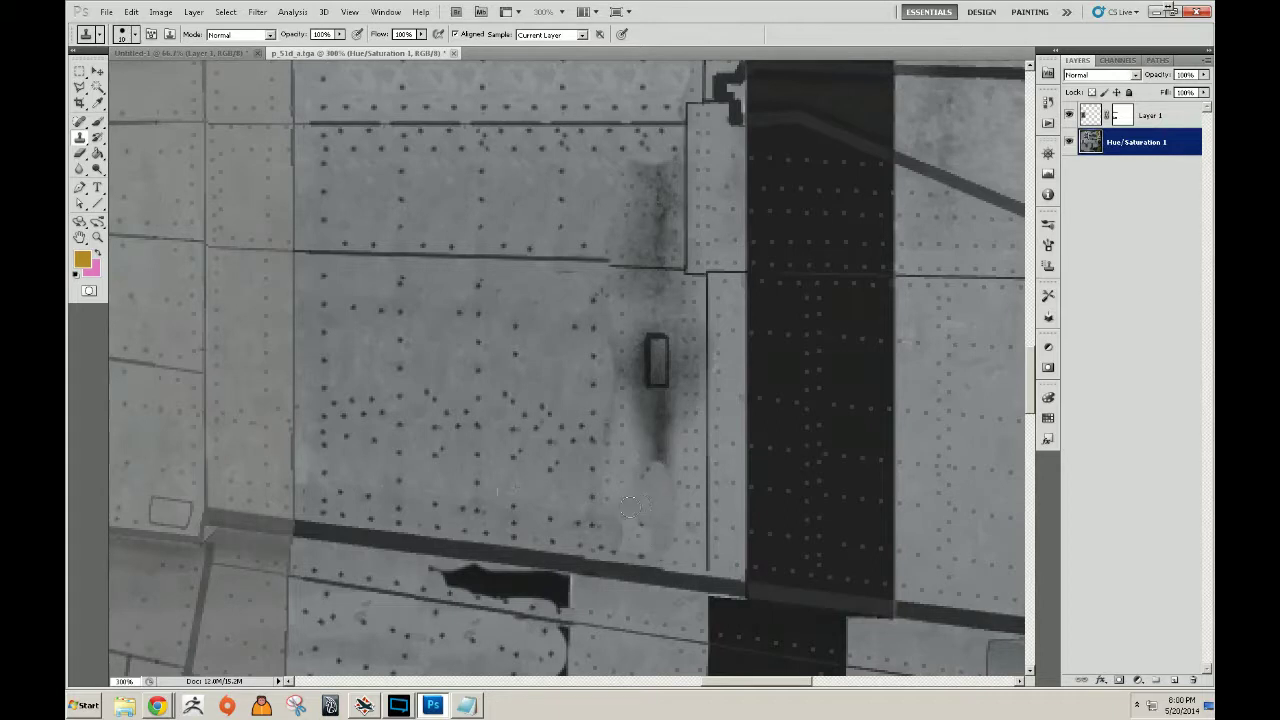
pyautogui.moveTo(618, 432)
pyautogui.mouseDown()
pyautogui.moveTo(655, 398)
pyautogui.moveTo(674, 431)
pyautogui.moveTo(676, 404)
pyautogui.moveTo(676, 440)
pyautogui.moveTo(656, 413)
pyautogui.moveTo(678, 377)
pyautogui.mouseUp()
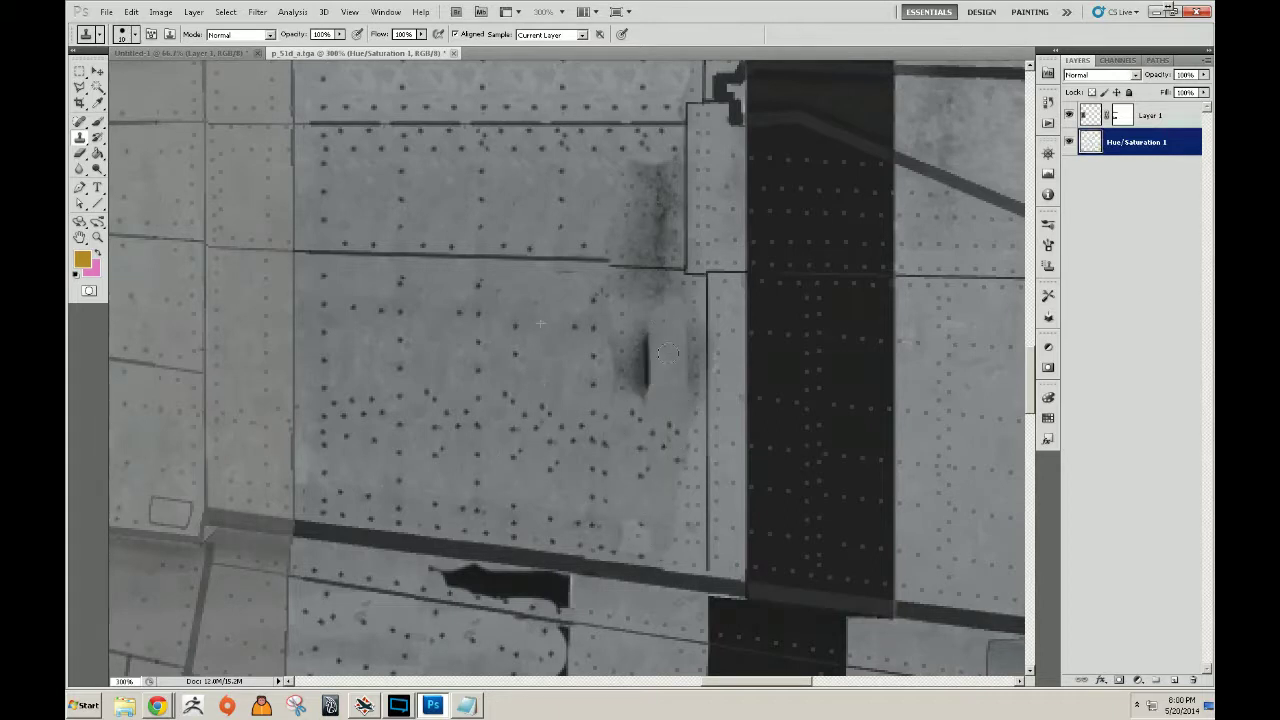
pyautogui.hotkey('ctrl', 'z')
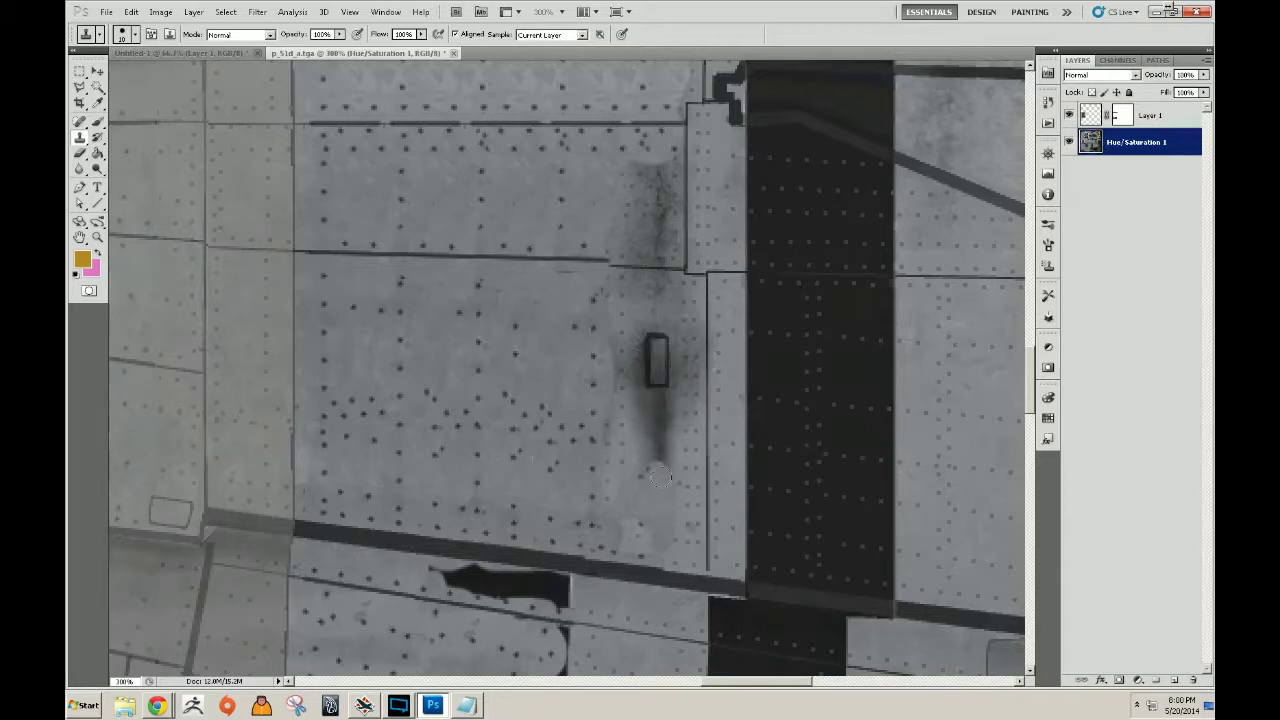
pyautogui.moveTo(683, 384)
pyautogui.mouseDown()
pyautogui.moveTo(672, 322)
pyautogui.moveTo(660, 425)
pyautogui.moveTo(644, 441)
pyautogui.moveTo(644, 338)
pyautogui.moveTo(615, 407)
pyautogui.mouseUp()
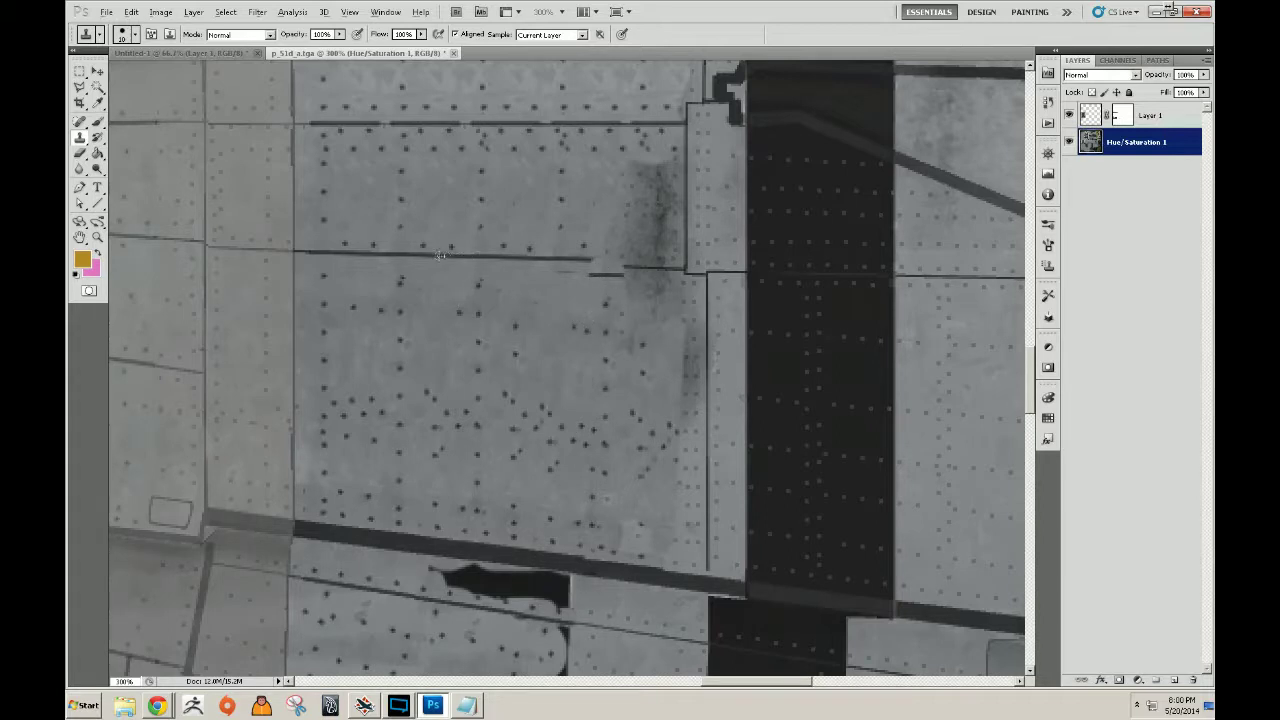
# Extend the horizontal panel line to the vertical seam and clone away the remaining soot above and below it.
pyautogui.moveTo(571, 261); pyautogui.dragTo(671, 262)
pyautogui.moveTo(566, 262); pyautogui.dragTo(505, 260)
pyautogui.moveTo(651, 264)
pyautogui.mouseDown()
pyautogui.moveTo(662, 174)
pyautogui.moveTo(627, 193)
pyautogui.moveTo(644, 221)
pyautogui.mouseUp()
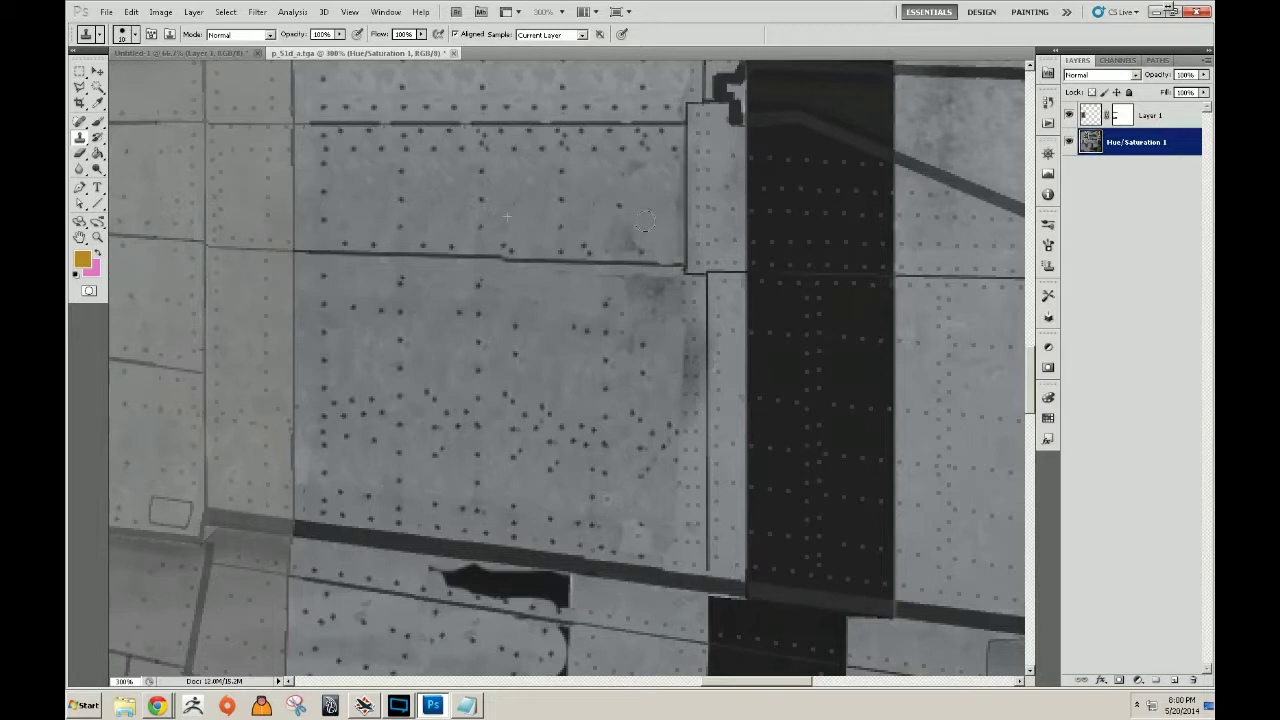
pyautogui.moveTo(658, 290)
pyautogui.mouseDown()
pyautogui.moveTo(608, 278)
pyautogui.moveTo(645, 300)
pyautogui.mouseUp()
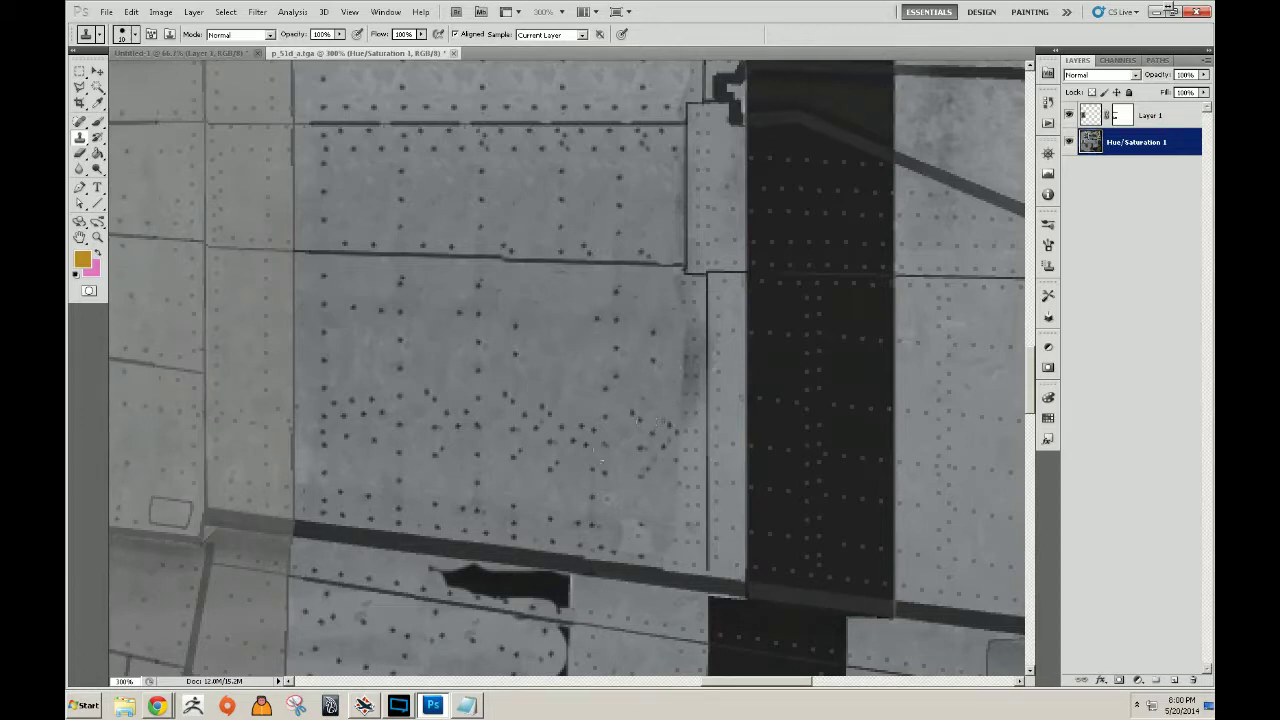
# Clone riveted metal over the black remnants in the middle of the partly cleaned flap stripe.
pyautogui.press('z')
pyautogui.keyDown('alt'); pyautogui.click(583, 487); pyautogui.keyUp('alt')
pyautogui.click(586, 553)
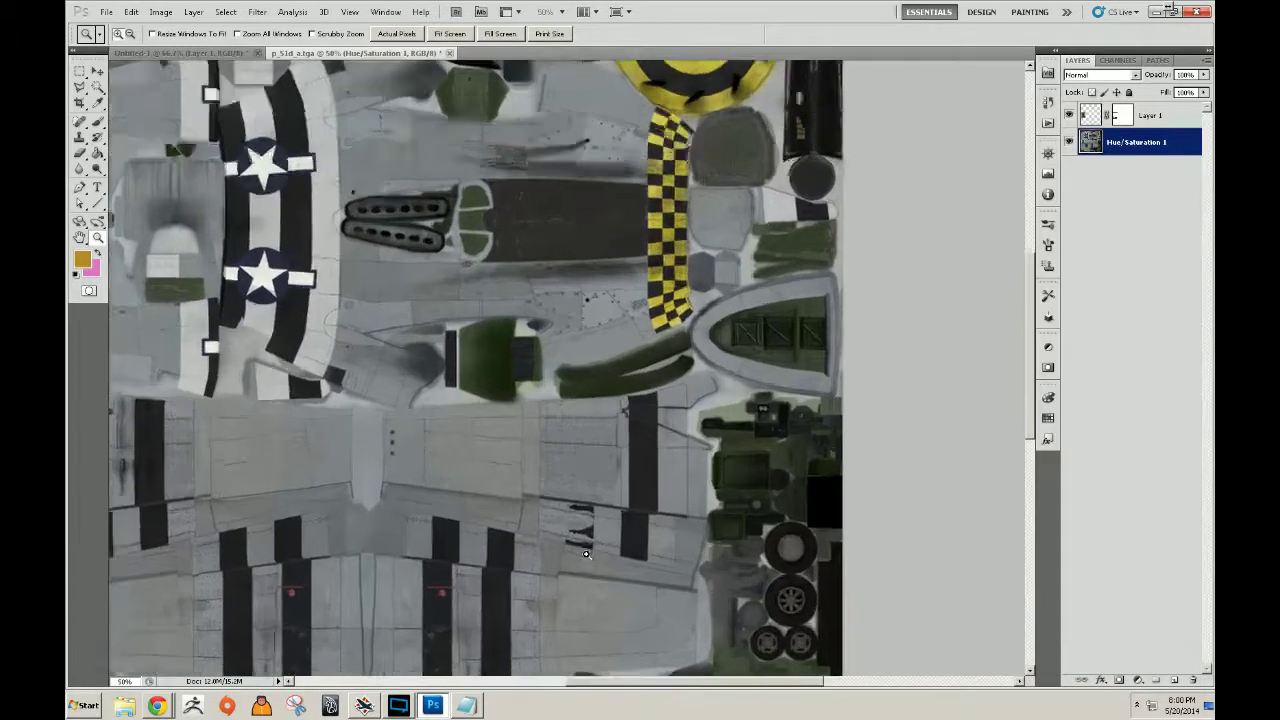
pyautogui.click(586, 554)
pyautogui.click(586, 554)
pyautogui.click(586, 554)
pyautogui.click(590, 552)
pyautogui.press('s')
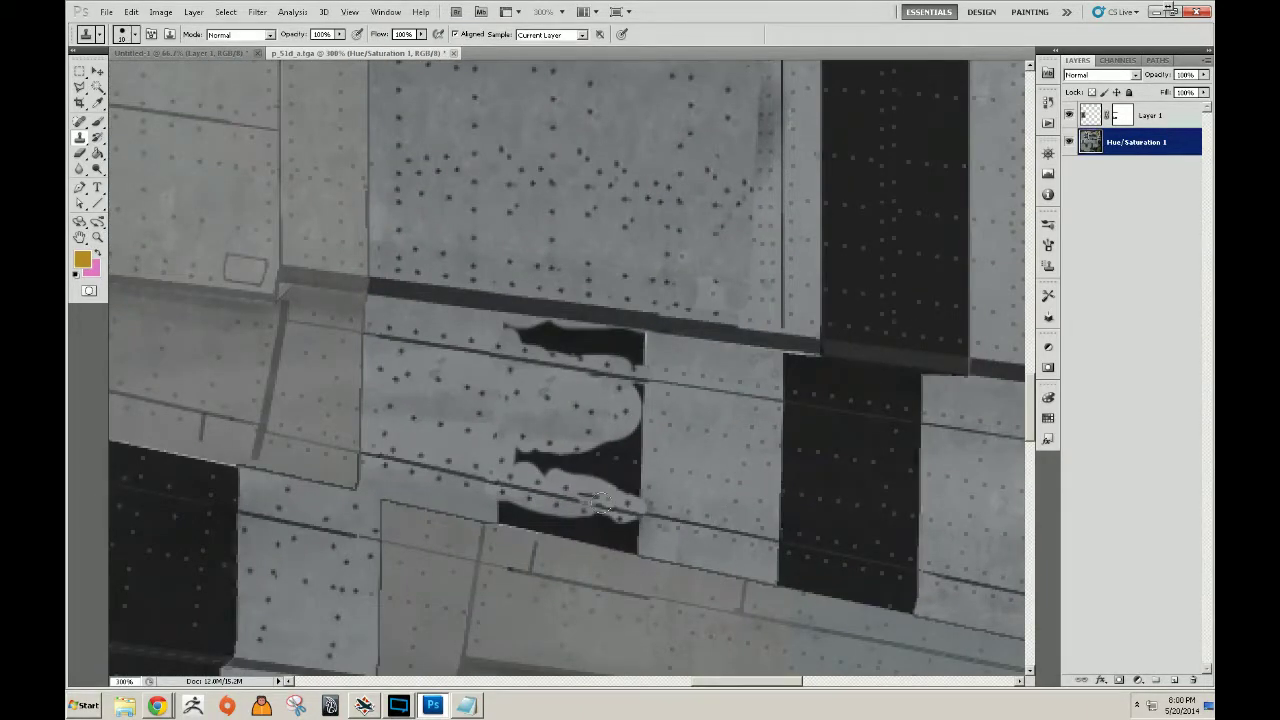
pyautogui.moveTo(637, 513)
pyautogui.mouseDown()
pyautogui.moveTo(640, 394)
pyautogui.moveTo(610, 402)
pyautogui.moveTo(601, 463)
pyautogui.moveTo(620, 440)
pyautogui.moveTo(623, 480)
pyautogui.moveTo(597, 455)
pyautogui.moveTo(589, 471)
pyautogui.moveTo(522, 432)
pyautogui.mouseUp()
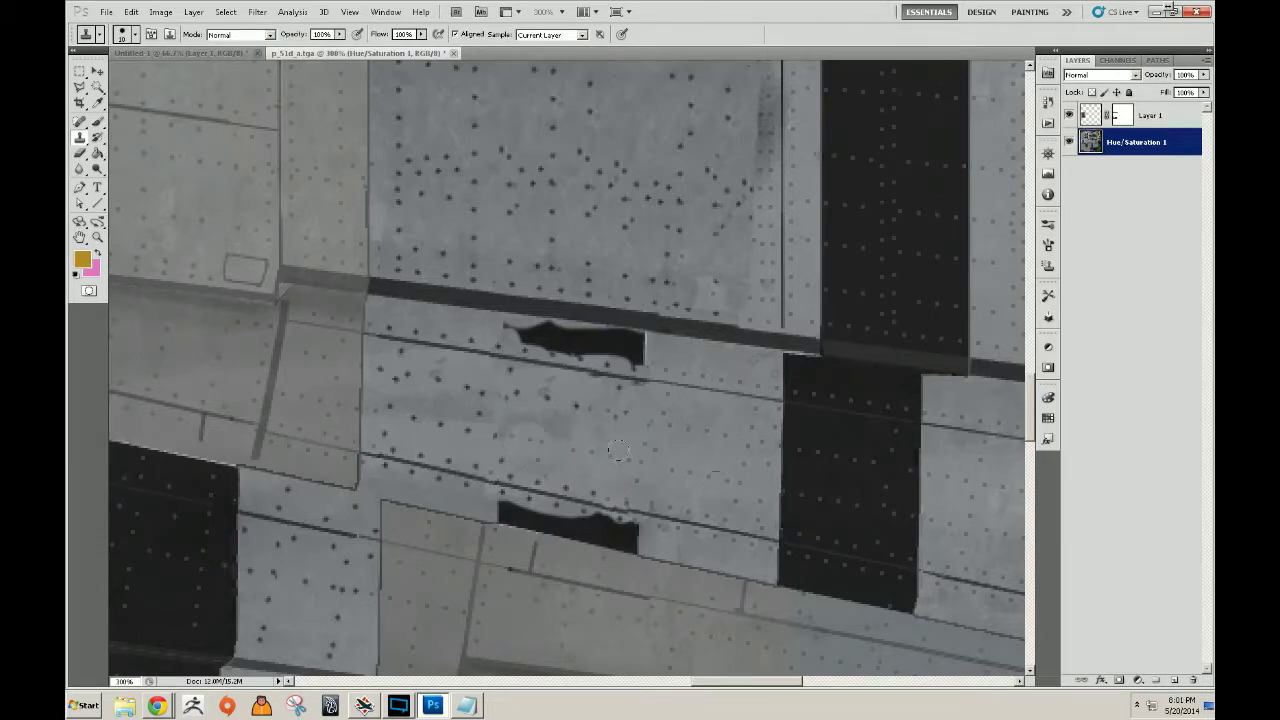
# Clone metal over the upper and lower black remnants of the flap stripe and across the top of the neighbouring stripe.
pyautogui.moveTo(648, 348); pyautogui.dragTo(540, 328)
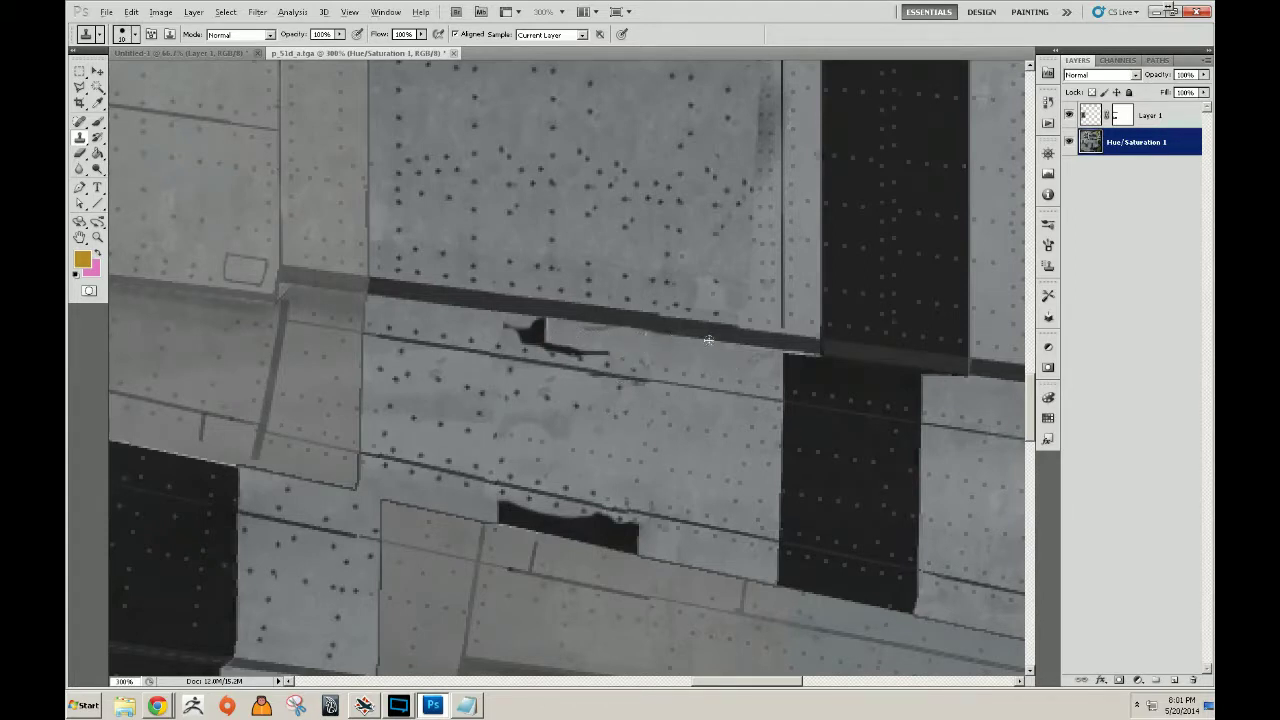
pyautogui.moveTo(540, 316)
pyautogui.mouseDown()
pyautogui.moveTo(510, 329)
pyautogui.moveTo(610, 352)
pyautogui.mouseUp()
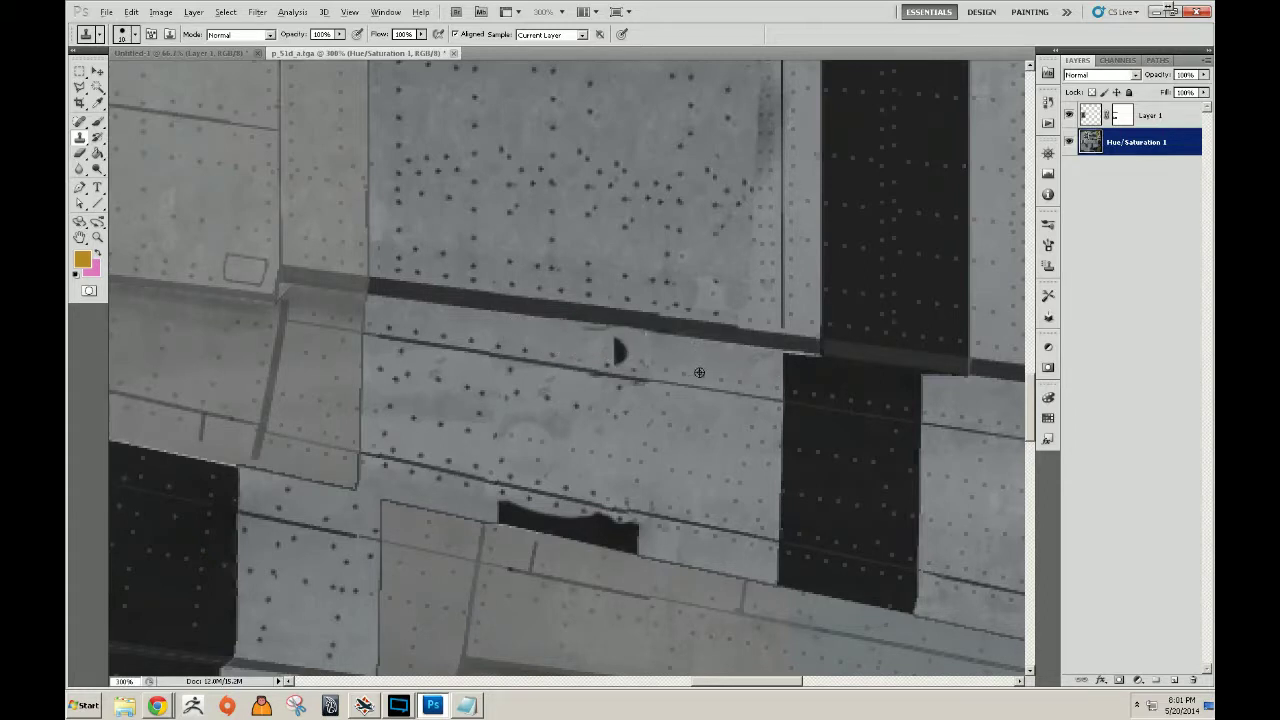
pyautogui.moveTo(790, 390)
pyautogui.mouseDown()
pyautogui.moveTo(923, 413)
pyautogui.moveTo(778, 374)
pyautogui.moveTo(802, 376)
pyautogui.moveTo(787, 360)
pyautogui.moveTo(907, 382)
pyautogui.moveTo(871, 388)
pyautogui.mouseUp()
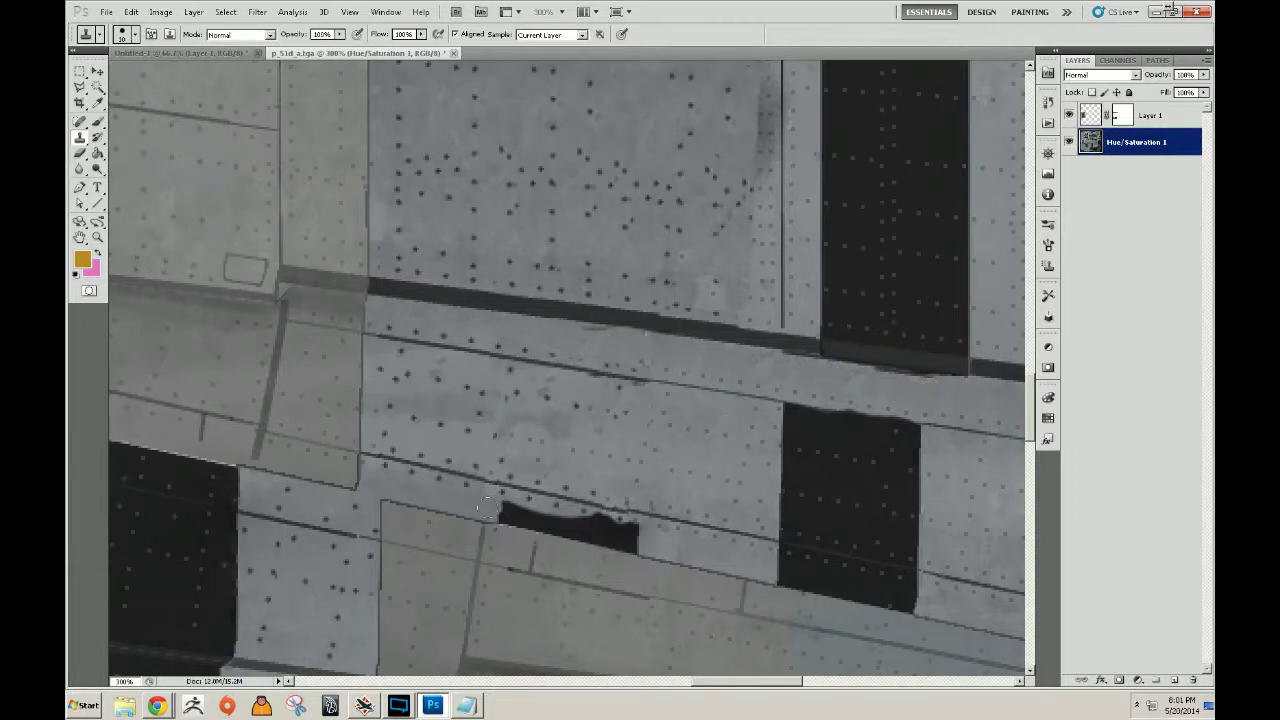
pyautogui.moveTo(502, 526)
pyautogui.mouseDown()
pyautogui.moveTo(611, 538)
pyautogui.moveTo(586, 530)
pyautogui.moveTo(626, 540)
pyautogui.moveTo(583, 528)
pyautogui.moveTo(636, 527)
pyautogui.mouseUp()
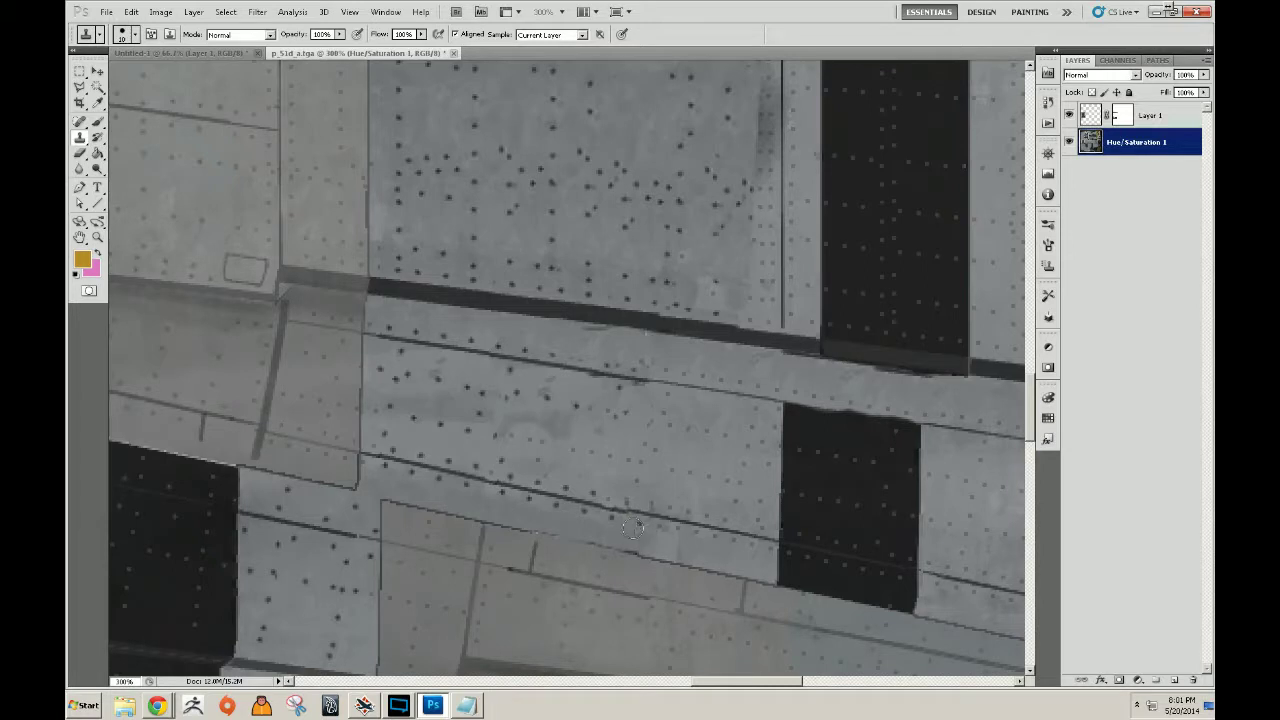
# Clone riveted metal over the rest of the second black flap stripe, continuing the flap edge and both panel lines.
pyautogui.keyDown('alt'); pyautogui.click(773, 566); pyautogui.keyUp('alt')
pyautogui.moveTo(777, 571); pyautogui.dragTo(816, 578)
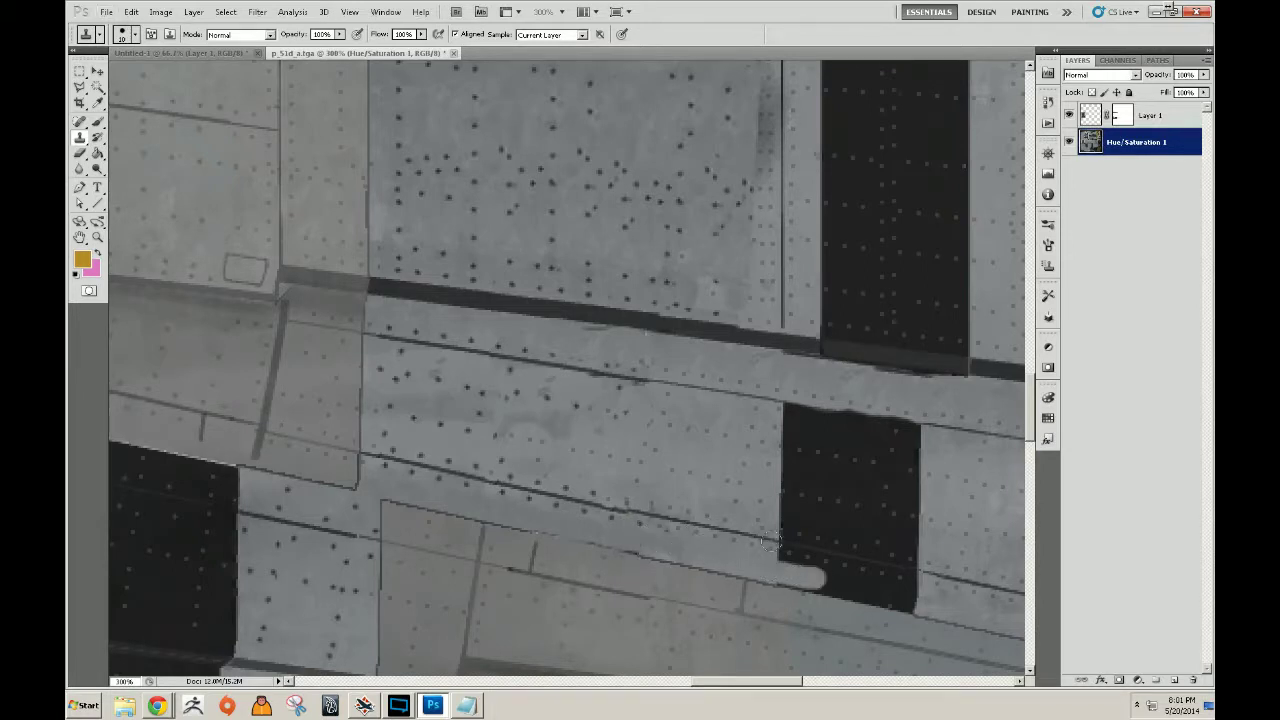
pyautogui.moveTo(776, 540)
pyautogui.mouseDown()
pyautogui.moveTo(917, 572)
pyautogui.moveTo(843, 553)
pyautogui.moveTo(786, 562)
pyautogui.moveTo(830, 574)
pyautogui.moveTo(796, 570)
pyautogui.moveTo(920, 604)
pyautogui.moveTo(834, 582)
pyautogui.moveTo(908, 591)
pyautogui.mouseUp()
pyautogui.click(788, 524)
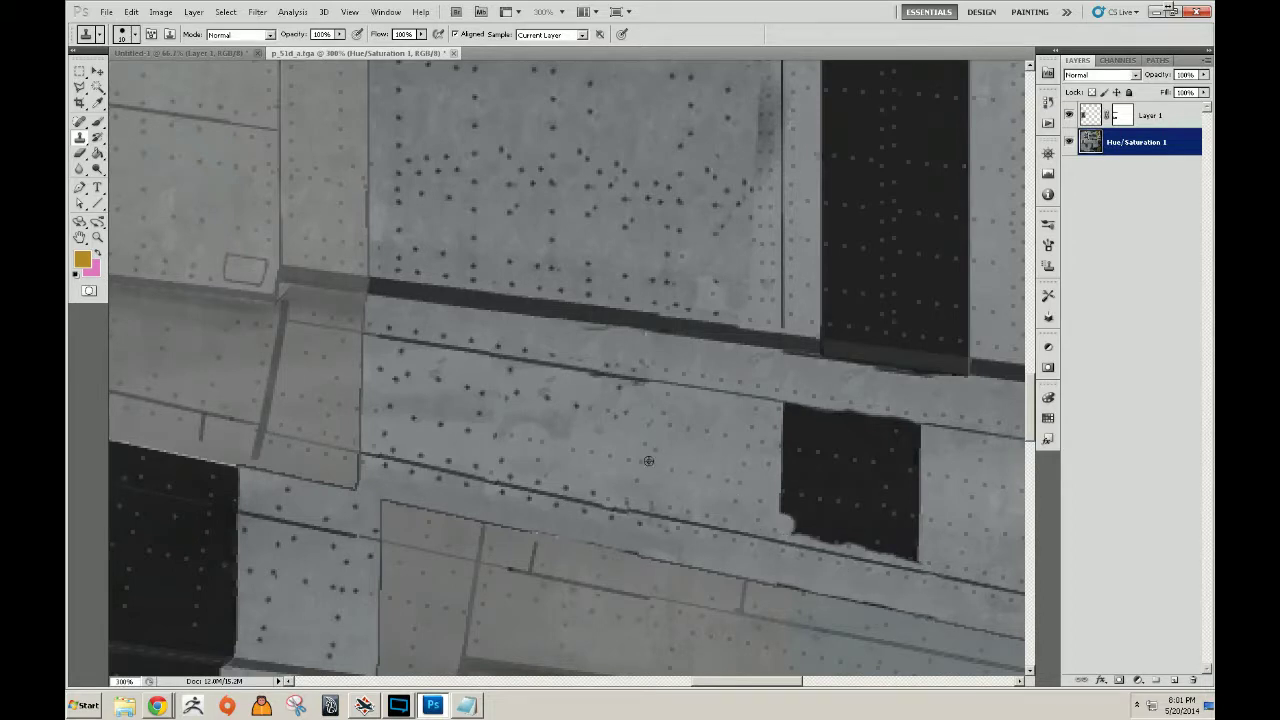
pyautogui.moveTo(784, 495)
pyautogui.mouseDown()
pyautogui.moveTo(922, 511)
pyautogui.moveTo(850, 502)
pyautogui.moveTo(788, 474)
pyautogui.moveTo(780, 430)
pyautogui.mouseUp()
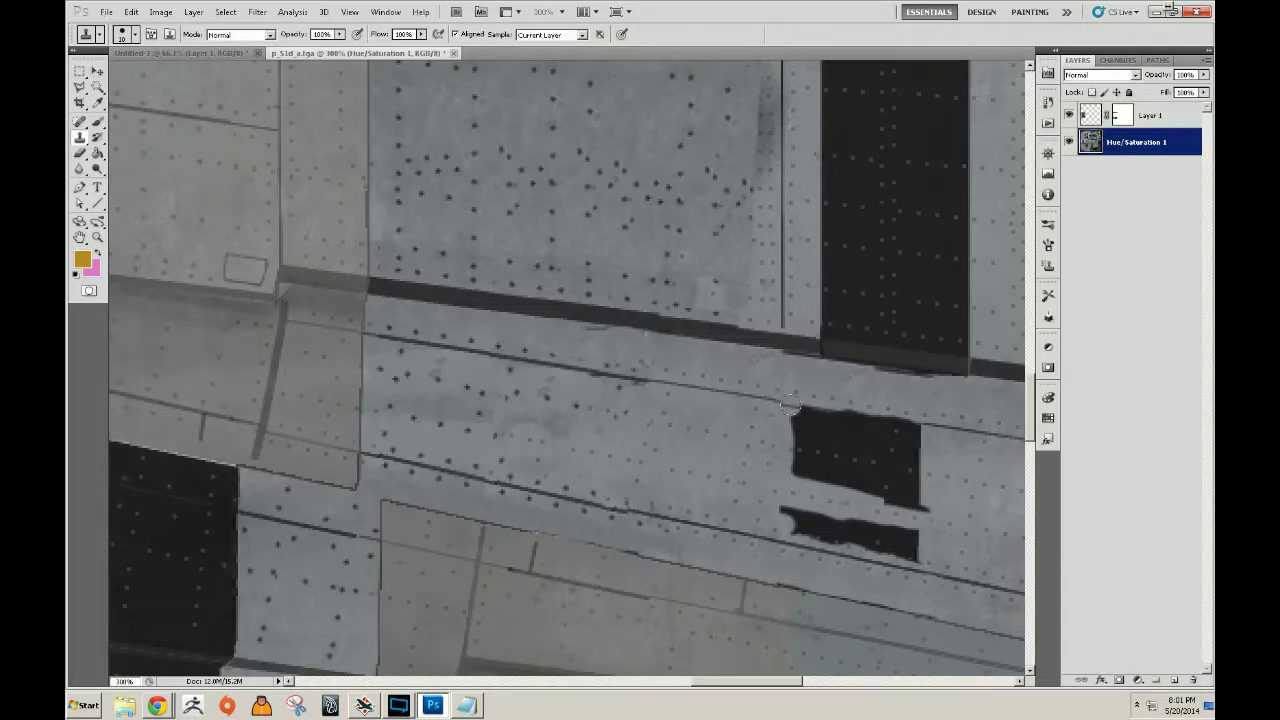
pyautogui.moveTo(790, 402)
pyautogui.mouseDown()
pyautogui.moveTo(918, 428)
pyautogui.moveTo(797, 413)
pyautogui.moveTo(816, 430)
pyautogui.moveTo(800, 438)
pyautogui.moveTo(814, 476)
pyautogui.moveTo(884, 487)
pyautogui.moveTo(846, 447)
pyautogui.moveTo(876, 445)
pyautogui.moveTo(871, 435)
pyautogui.moveTo(925, 459)
pyautogui.moveTo(896, 502)
pyautogui.moveTo(934, 507)
pyautogui.moveTo(914, 522)
pyautogui.moveTo(787, 515)
pyautogui.moveTo(937, 557)
pyautogui.moveTo(819, 523)
pyautogui.moveTo(858, 519)
pyautogui.mouseUp()
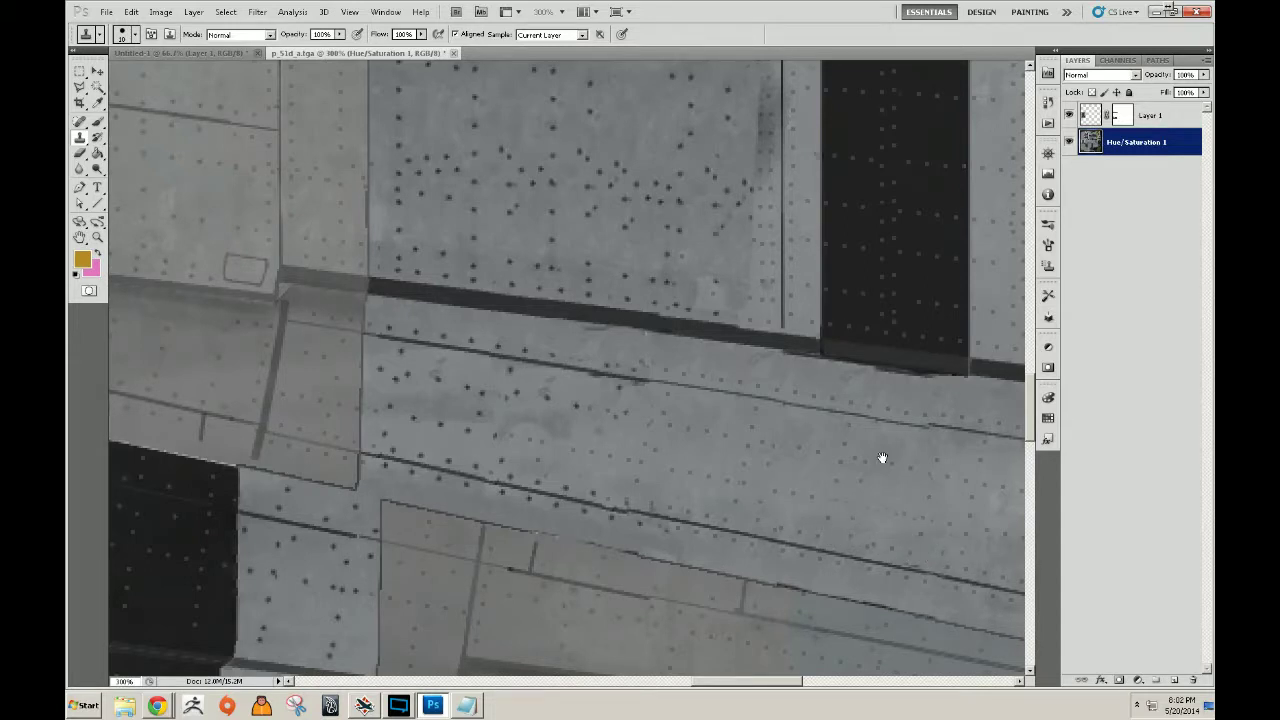
pyautogui.moveTo(883, 459); pyautogui.dragTo(667, 422)
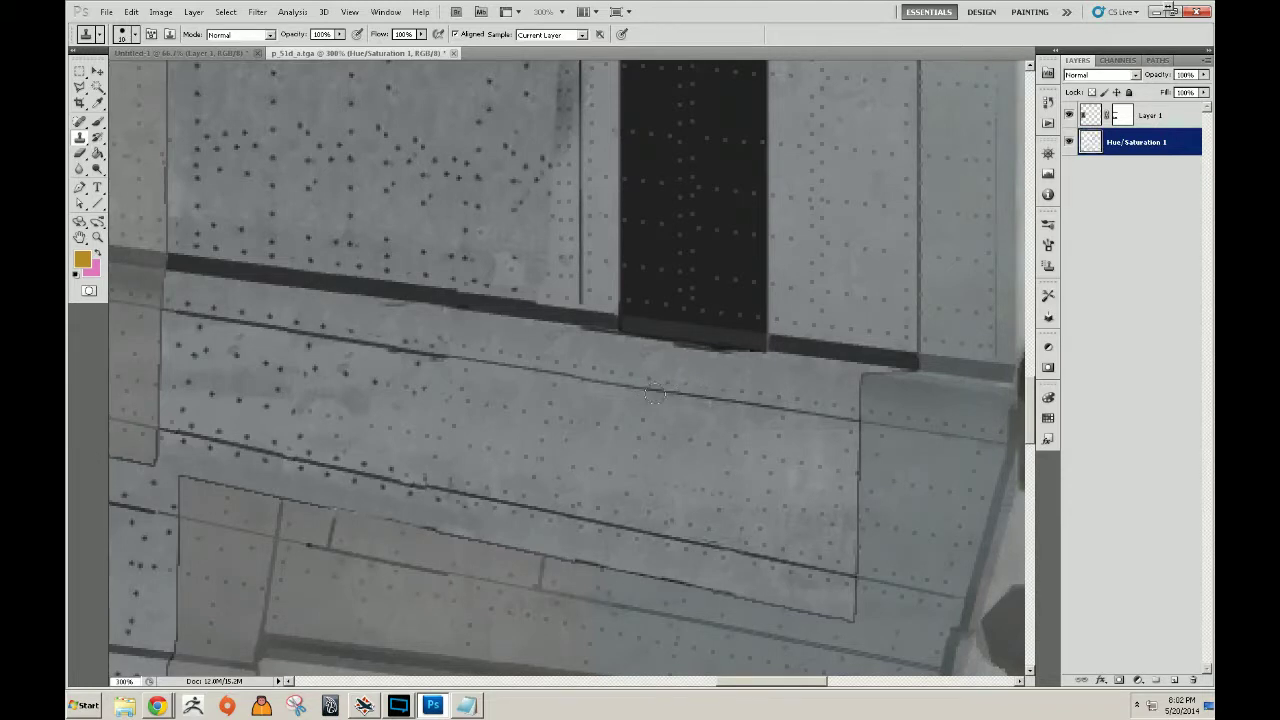
pyautogui.moveTo(611, 458); pyautogui.dragTo(646, 546)
# Clone riveted metal from the neighbouring panel over the adjoining part of the next black wing stripe, continuing both horizontal panel lines.
pyautogui.keyDown('alt'); pyautogui.click(574, 343); pyautogui.keyUp('alt')
pyautogui.keyDown('alt'); pyautogui.click(574, 343); pyautogui.keyUp('alt')
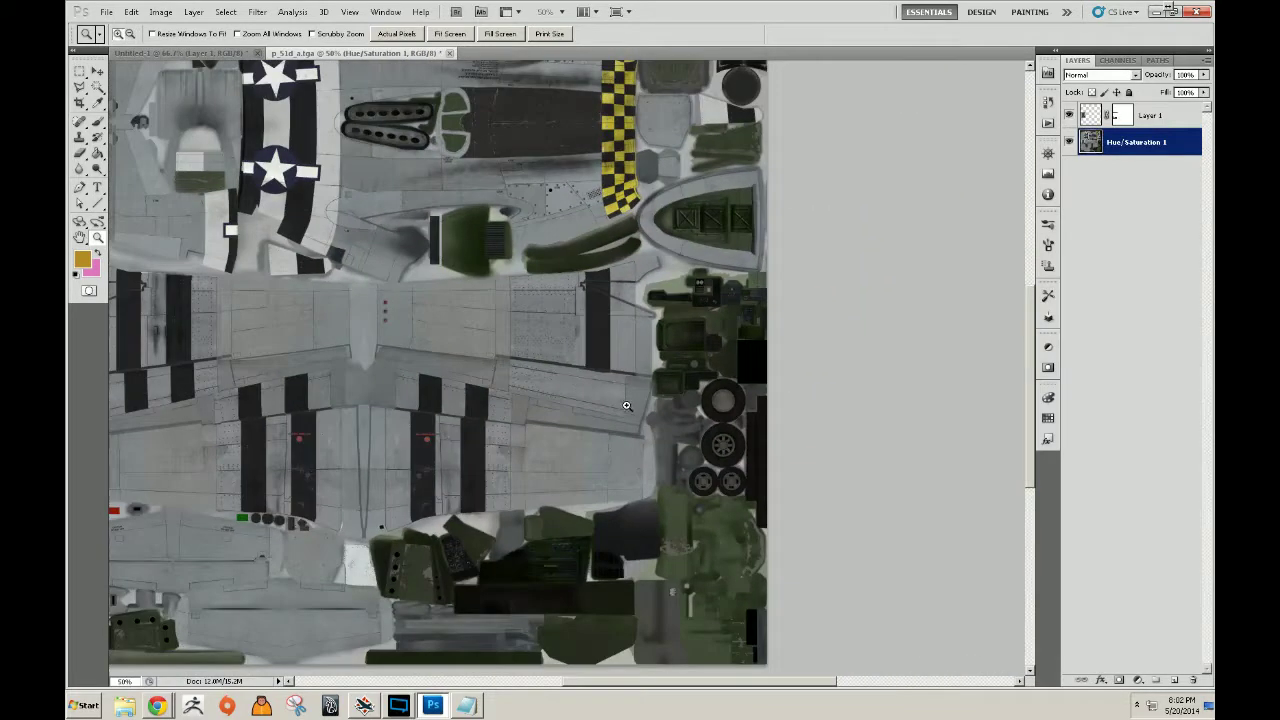
pyautogui.moveTo(503, 463); pyautogui.dragTo(628, 477)
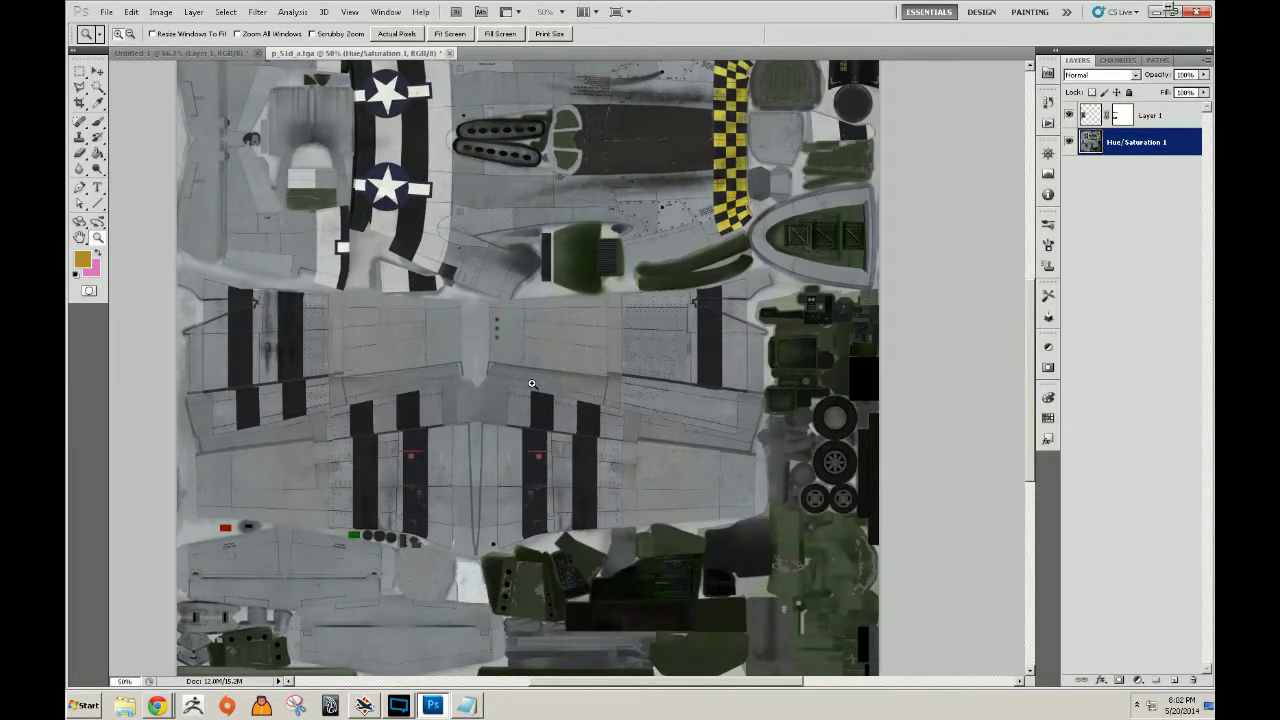
pyautogui.click(605, 448)
pyautogui.click(605, 448)
pyautogui.click(605, 450)
pyautogui.moveTo(613, 530); pyautogui.dragTo(628, 442)
pyautogui.scroll(2, 628, 441)
pyautogui.press('s')
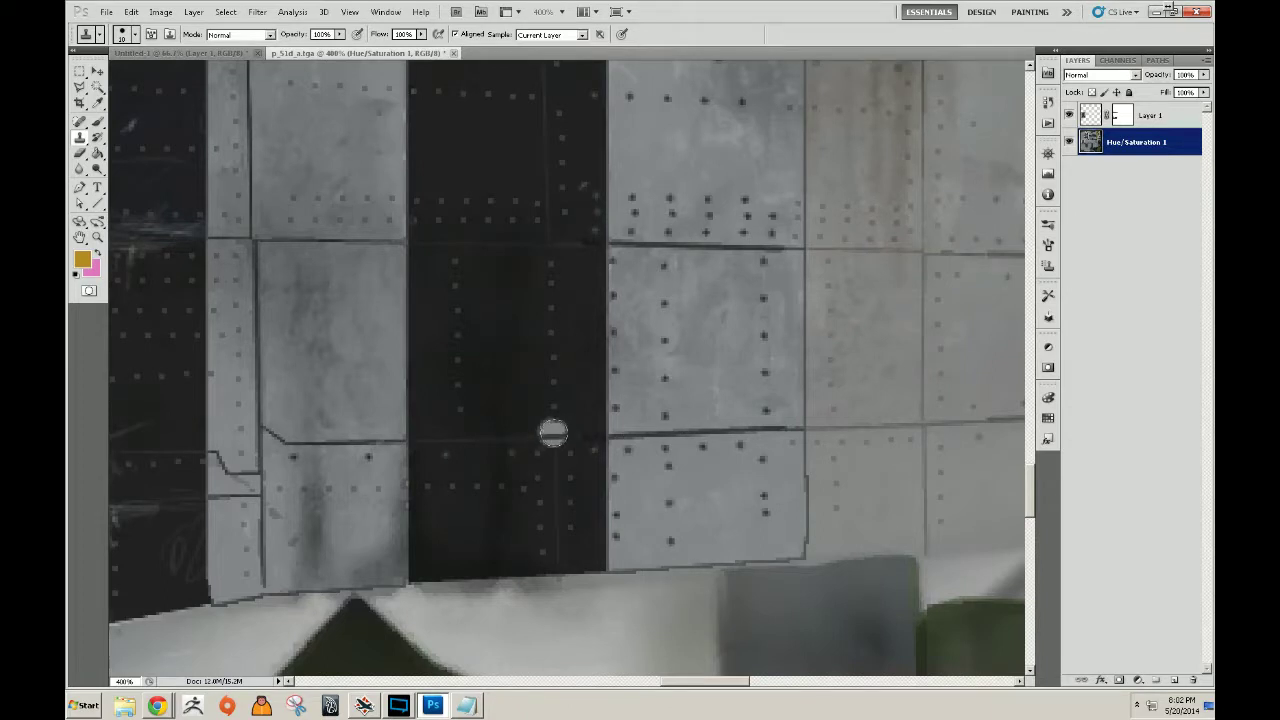
pyautogui.moveTo(553, 436)
pyautogui.mouseDown()
pyautogui.moveTo(548, 266)
pyautogui.moveTo(598, 264)
pyautogui.moveTo(564, 263)
pyautogui.moveTo(577, 289)
pyautogui.moveTo(565, 244)
pyautogui.moveTo(625, 265)
pyautogui.moveTo(597, 292)
pyautogui.moveTo(609, 292)
pyautogui.moveTo(609, 386)
pyautogui.moveTo(601, 415)
pyautogui.moveTo(584, 417)
pyautogui.moveTo(721, 428)
pyautogui.moveTo(575, 429)
pyautogui.moveTo(574, 329)
pyautogui.moveTo(591, 368)
pyautogui.mouseUp()
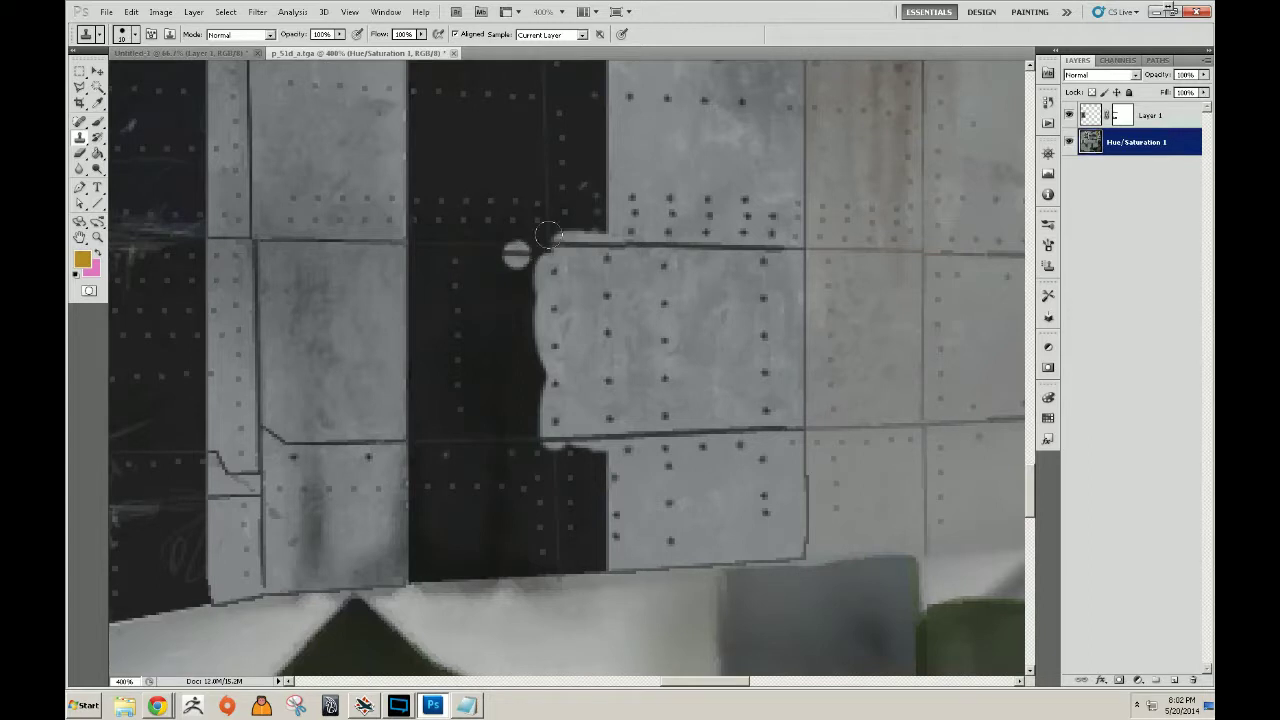
# Continue cloning riveted metal up the edge of the black stripe to the dark flap line, extending the panel line between.
pyautogui.moveTo(604, 219)
pyautogui.mouseDown()
pyautogui.moveTo(583, 175)
pyautogui.moveTo(585, 100)
pyautogui.moveTo(594, 145)
pyautogui.mouseUp()
pyautogui.scroll(2, 594, 199)
pyautogui.scroll(2, 594, 199)
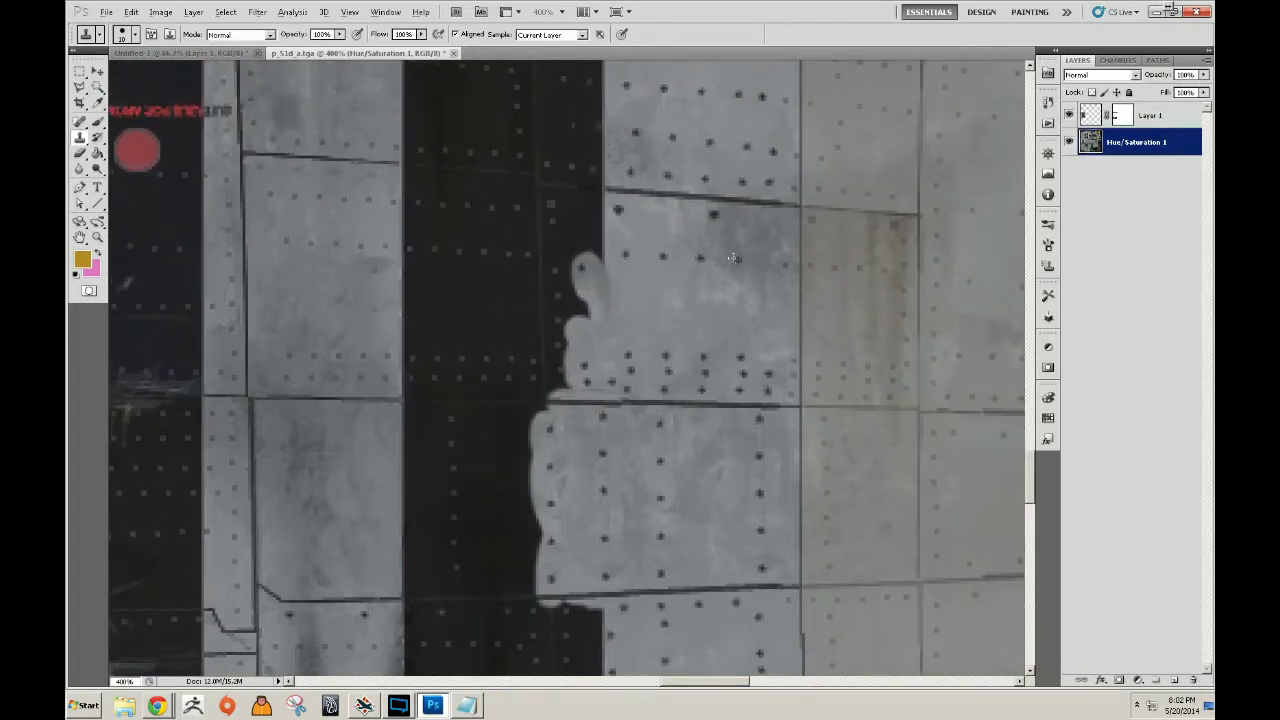
pyautogui.moveTo(597, 252)
pyautogui.mouseDown()
pyautogui.moveTo(550, 255)
pyautogui.moveTo(567, 373)
pyautogui.moveTo(551, 203)
pyautogui.moveTo(592, 205)
pyautogui.moveTo(600, 222)
pyautogui.moveTo(577, 228)
pyautogui.mouseUp()
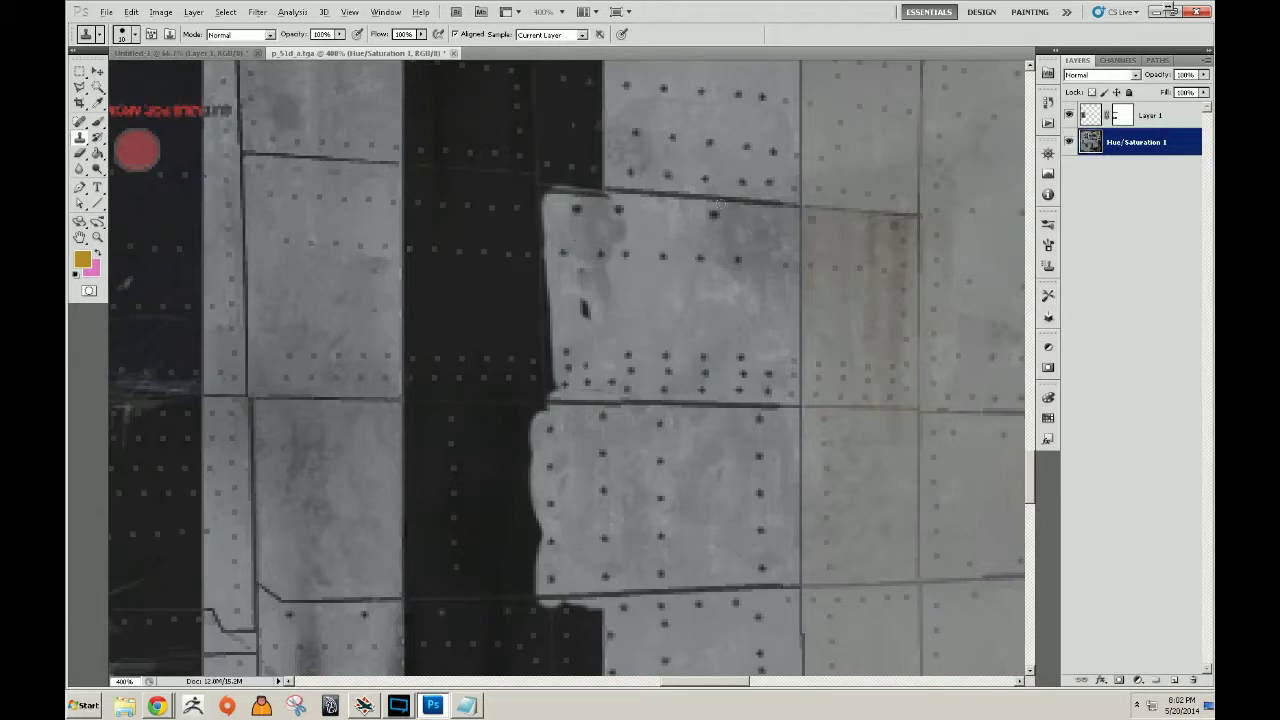
pyautogui.moveTo(645, 175)
pyautogui.mouseDown()
pyautogui.moveTo(547, 174)
pyautogui.moveTo(557, 157)
pyautogui.moveTo(576, 326)
pyautogui.mouseUp()
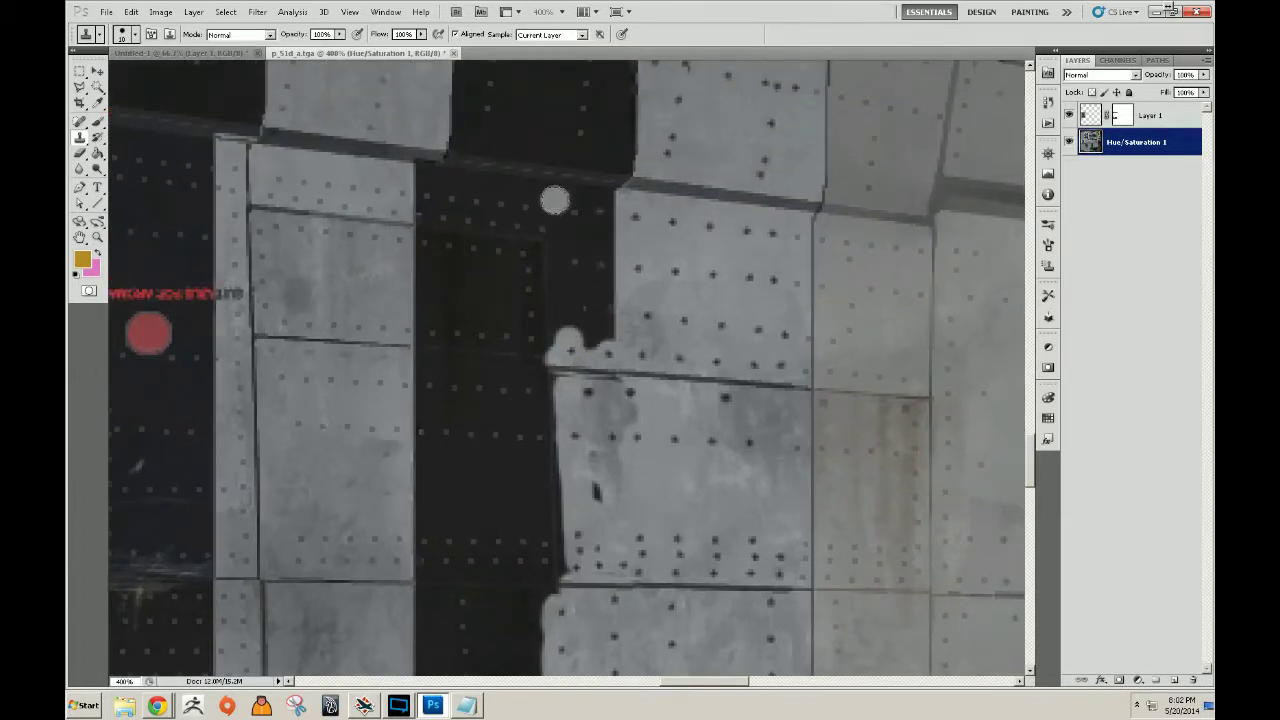
pyautogui.keyDown('shift'); pyautogui.click(557, 202); pyautogui.keyUp('shift')
pyautogui.moveTo(572, 207)
pyautogui.mouseDown()
pyautogui.moveTo(594, 202)
pyautogui.moveTo(605, 300)
pyautogui.moveTo(586, 322)
pyautogui.moveTo(600, 338)
pyautogui.mouseUp()
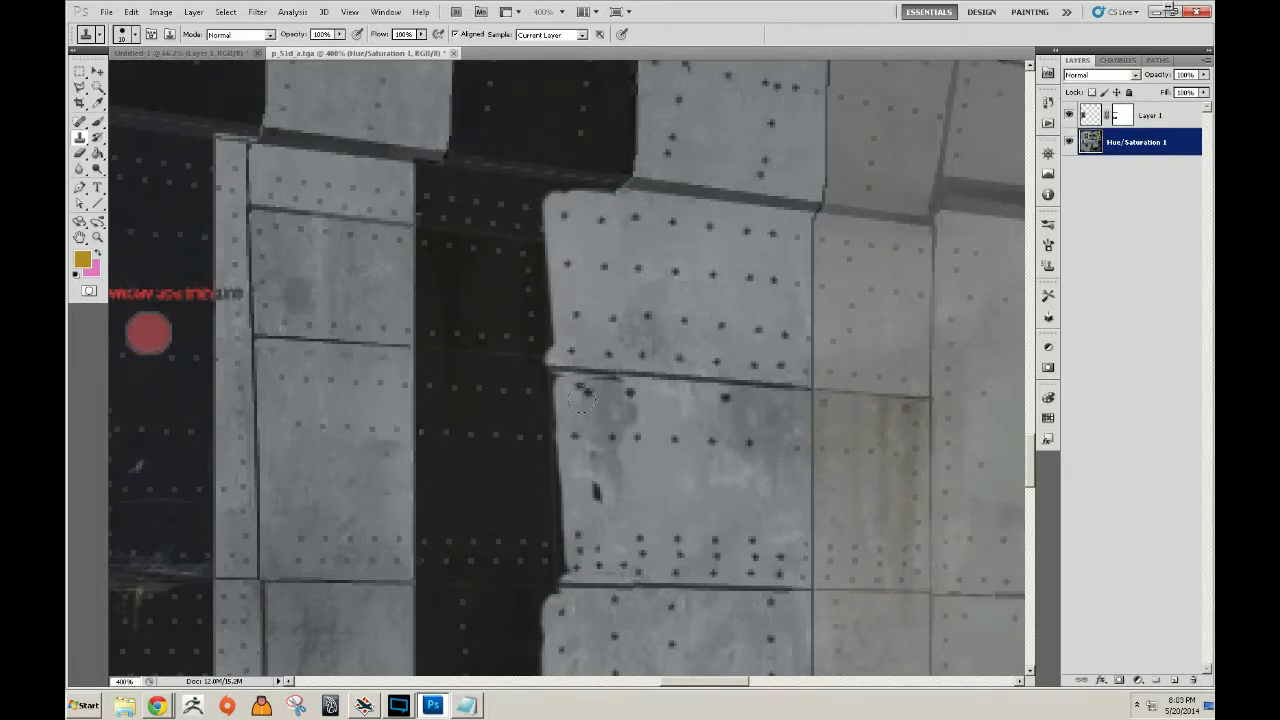
# Clone clean metal over the black speck, stray rivets and smudges in the panel beside the remaining black stripe.
pyautogui.scroll(-2, 580, 398)
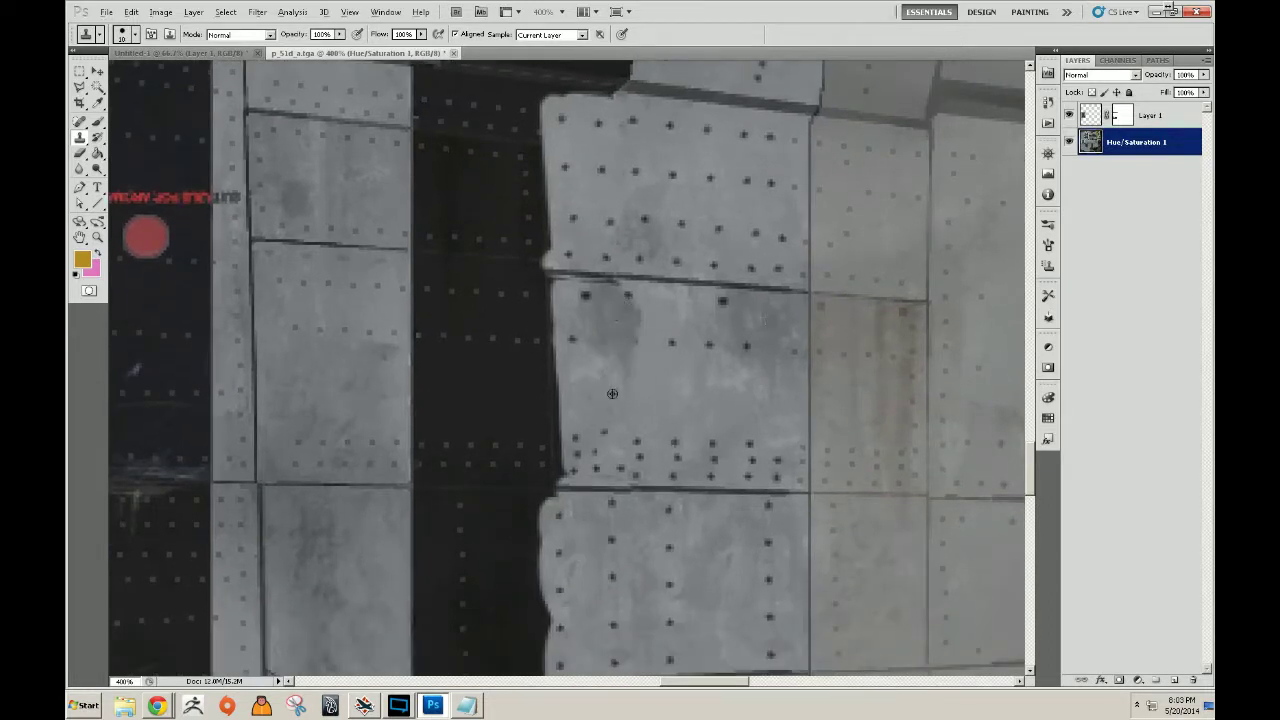
pyautogui.moveTo(636, 322)
pyautogui.mouseDown()
pyautogui.moveTo(626, 304)
pyautogui.moveTo(622, 364)
pyautogui.mouseUp()
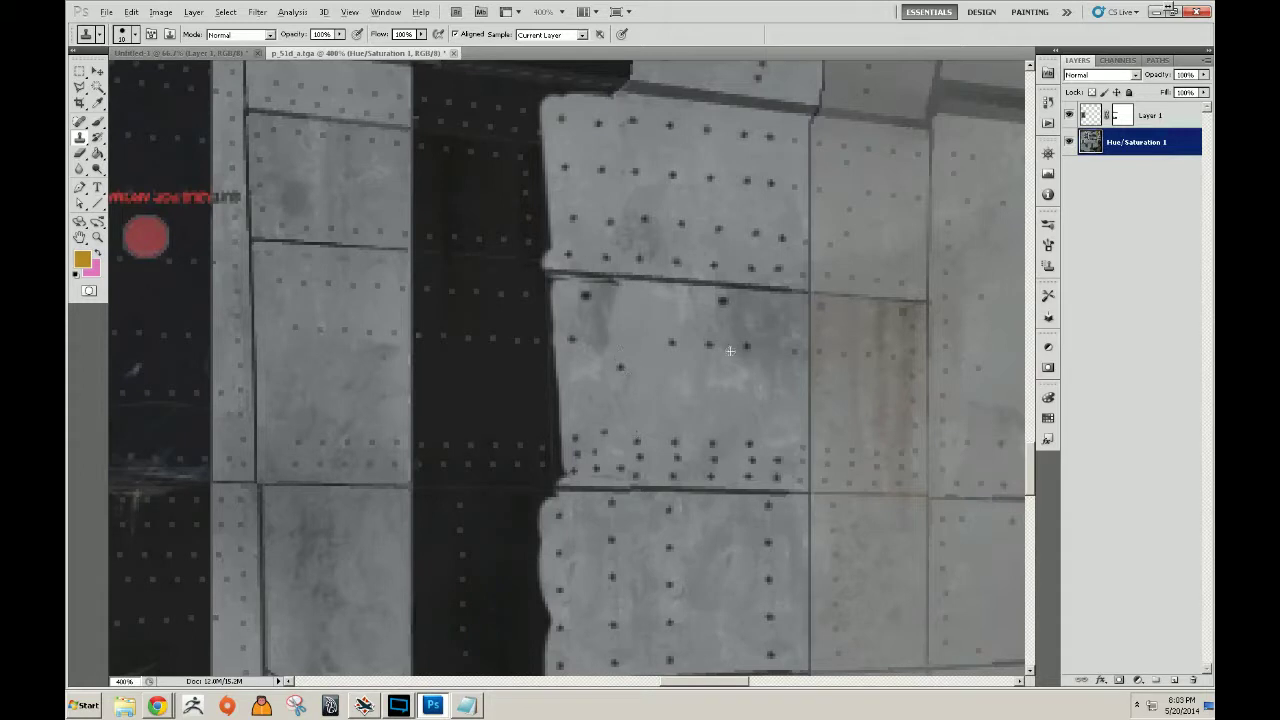
pyautogui.keyDown('alt'); pyautogui.click(742, 346); pyautogui.keyUp('alt')
pyautogui.click(623, 341)
pyautogui.moveTo(611, 352)
pyautogui.mouseDown()
pyautogui.moveTo(621, 299)
pyautogui.moveTo(635, 321)
pyautogui.moveTo(624, 296)
pyautogui.moveTo(648, 315)
pyautogui.mouseUp()
# Clone metal over the edge of the stripe's lowest panel and along its bottom, continuing the wing outline.
pyautogui.moveTo(497, 444)
pyautogui.mouseDown()
pyautogui.moveTo(560, 346)
pyautogui.moveTo(600, 80)
pyautogui.mouseUp()
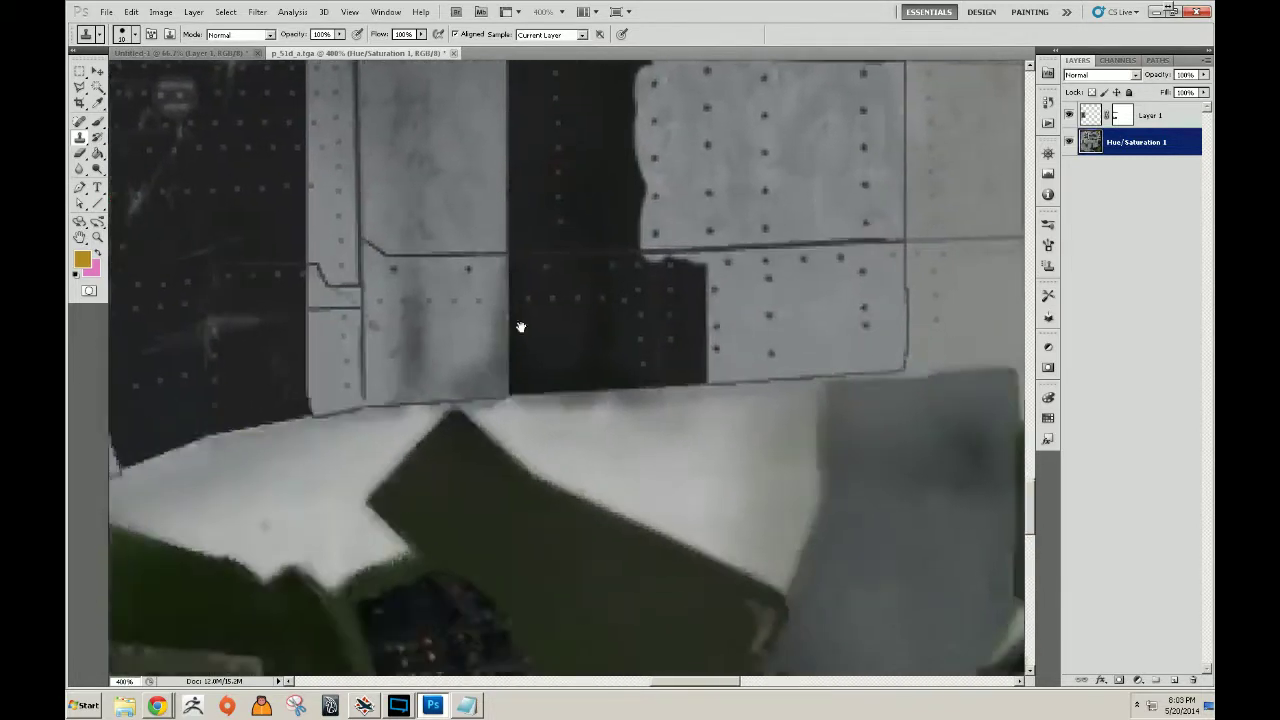
pyautogui.moveTo(508, 311); pyautogui.dragTo(454, 334)
pyautogui.moveTo(551, 377); pyautogui.dragTo(511, 384)
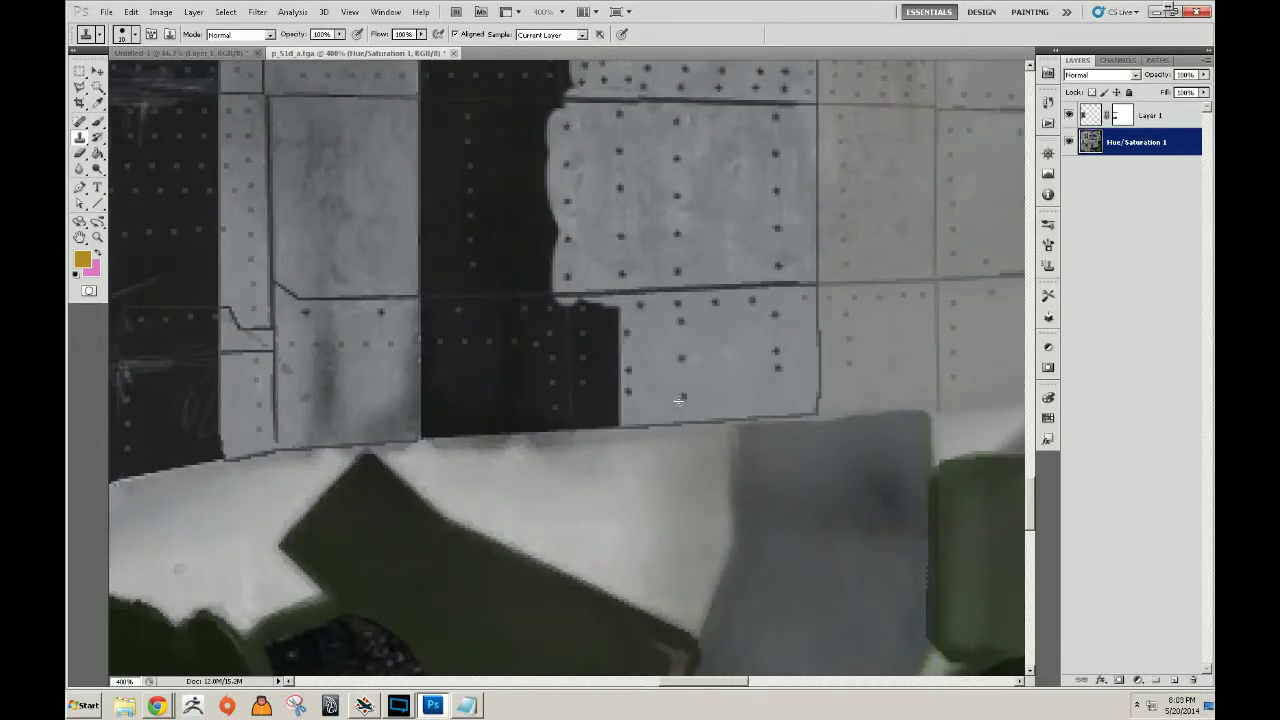
pyautogui.moveTo(584, 368)
pyautogui.mouseDown()
pyautogui.moveTo(583, 380)
pyautogui.moveTo(584, 315)
pyautogui.moveTo(607, 330)
pyautogui.moveTo(606, 410)
pyautogui.mouseUp()
pyautogui.keyDown('alt'); pyautogui.click(701, 413); pyautogui.keyUp('alt')
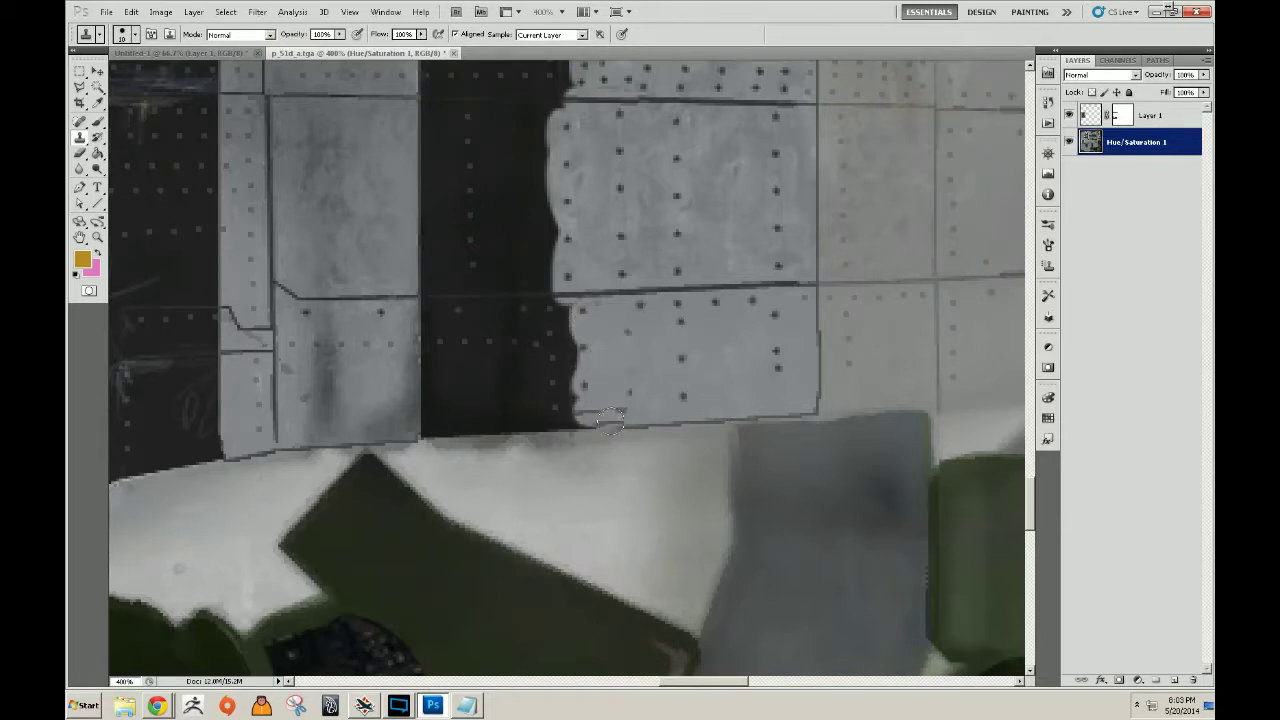
pyautogui.moveTo(608, 426); pyautogui.dragTo(346, 421)
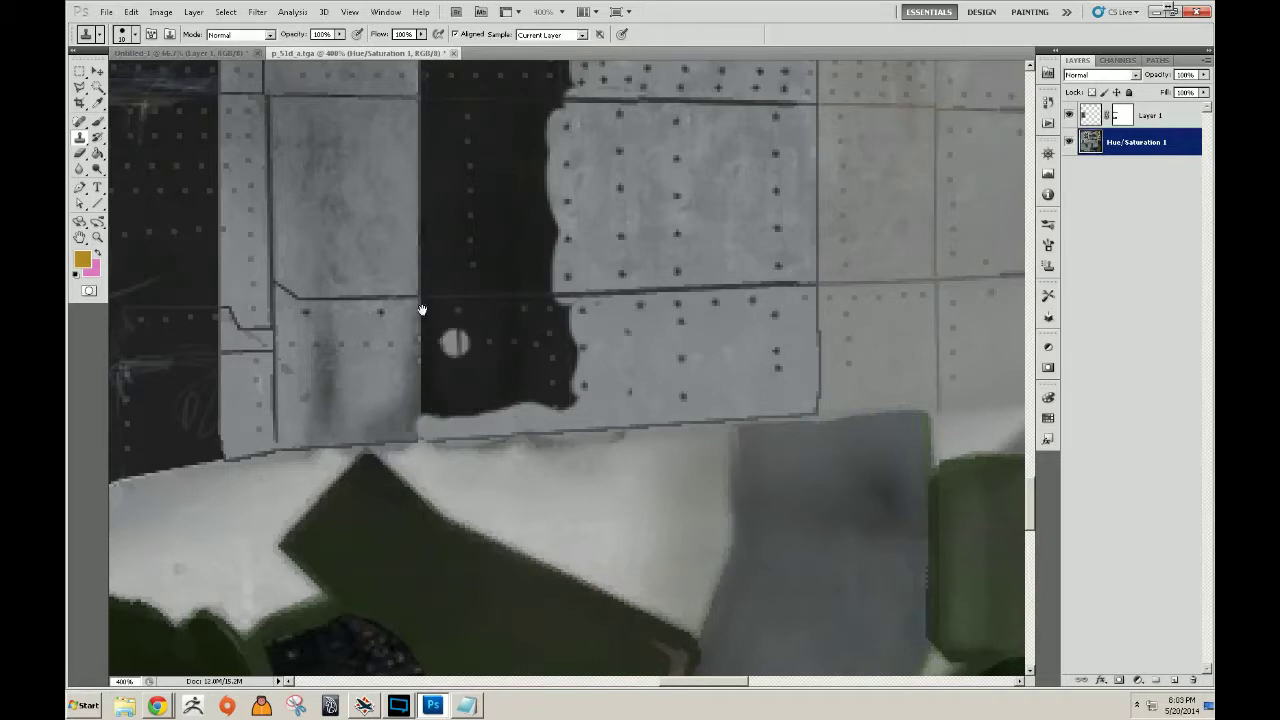
# Clone metal from the adjacent clean panels over the two middle panels of the black stripe, enlarging the brush for the fill.
pyautogui.scroll(5, 445, 345)
pyautogui.moveTo(434, 369); pyautogui.dragTo(438, 415)
pyautogui.moveTo(342, 320); pyautogui.dragTo(303, 436)
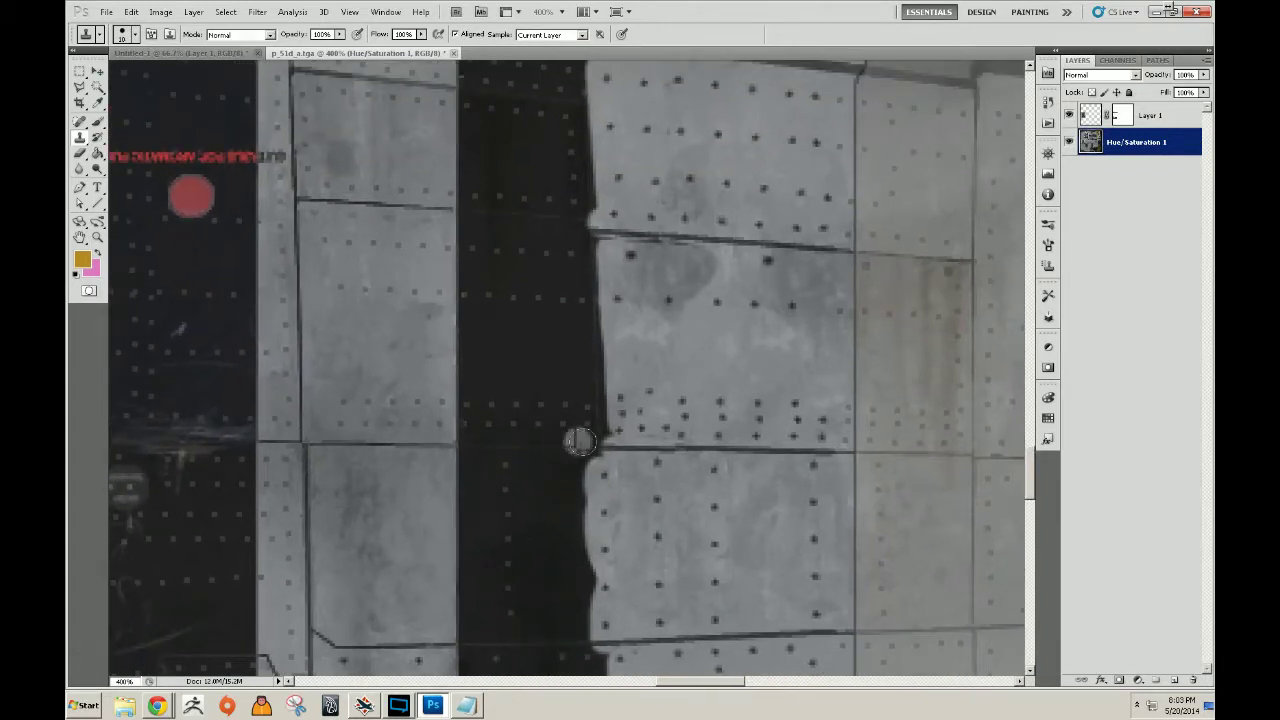
pyautogui.moveTo(600, 436)
pyautogui.mouseDown()
pyautogui.moveTo(603, 267)
pyautogui.moveTo(586, 248)
pyautogui.moveTo(538, 238)
pyautogui.moveTo(565, 266)
pyautogui.moveTo(570, 311)
pyautogui.moveTo(584, 272)
pyautogui.moveTo(583, 406)
pyautogui.moveTo(581, 434)
pyautogui.moveTo(532, 430)
pyautogui.moveTo(558, 422)
pyautogui.moveTo(557, 257)
pyautogui.mouseUp()
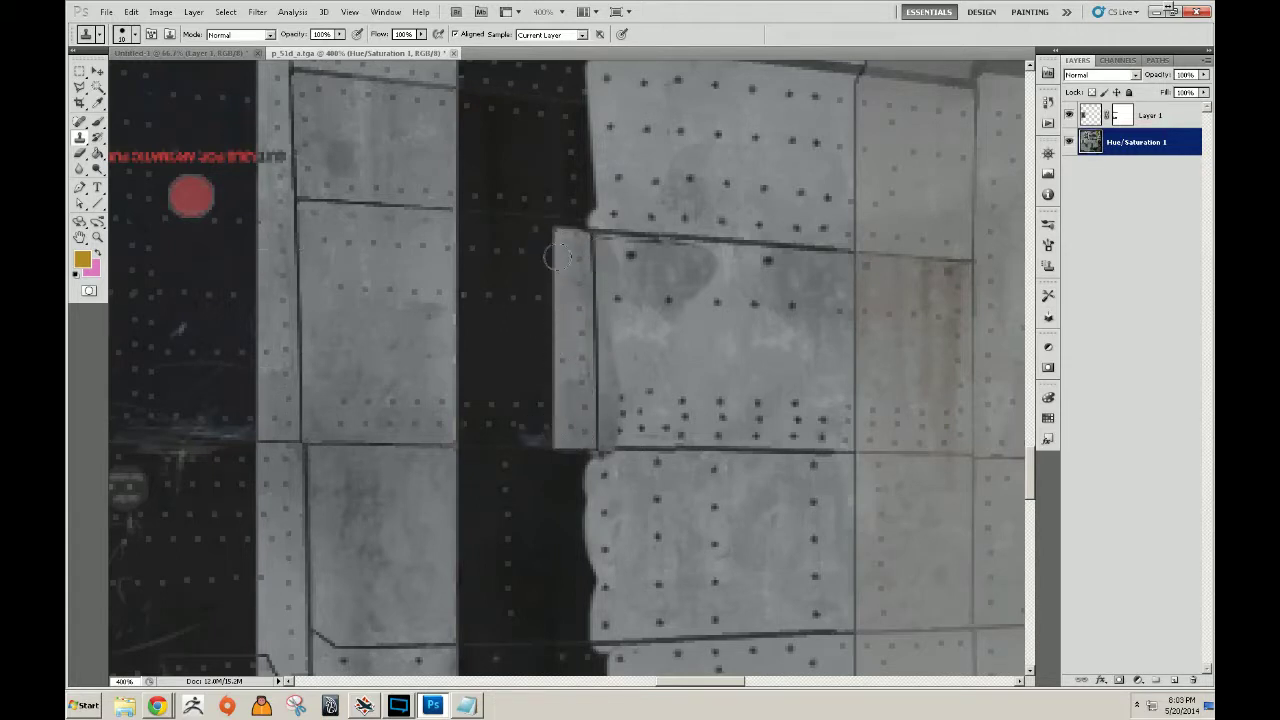
pyautogui.keyDown('alt'); pyautogui.click(391, 423); pyautogui.keyUp('alt')
pyautogui.moveTo(550, 428)
pyautogui.mouseDown()
pyautogui.moveTo(487, 428)
pyautogui.moveTo(520, 432)
pyautogui.moveTo(550, 335)
pyautogui.moveTo(531, 272)
pyautogui.moveTo(500, 395)
pyautogui.moveTo(505, 275)
pyautogui.moveTo(527, 258)
pyautogui.moveTo(475, 275)
pyautogui.moveTo(472, 410)
pyautogui.moveTo(490, 430)
pyautogui.mouseUp()
pyautogui.press(']')
pyautogui.moveTo(486, 490)
pyautogui.mouseDown()
pyautogui.moveTo(565, 490)
pyautogui.moveTo(545, 540)
pyautogui.moveTo(565, 595)
pyautogui.moveTo(508, 599)
pyautogui.moveTo(510, 632)
pyautogui.moveTo(494, 541)
pyautogui.mouseUp()
pyautogui.moveTo(548, 449); pyautogui.dragTo(543, 361)
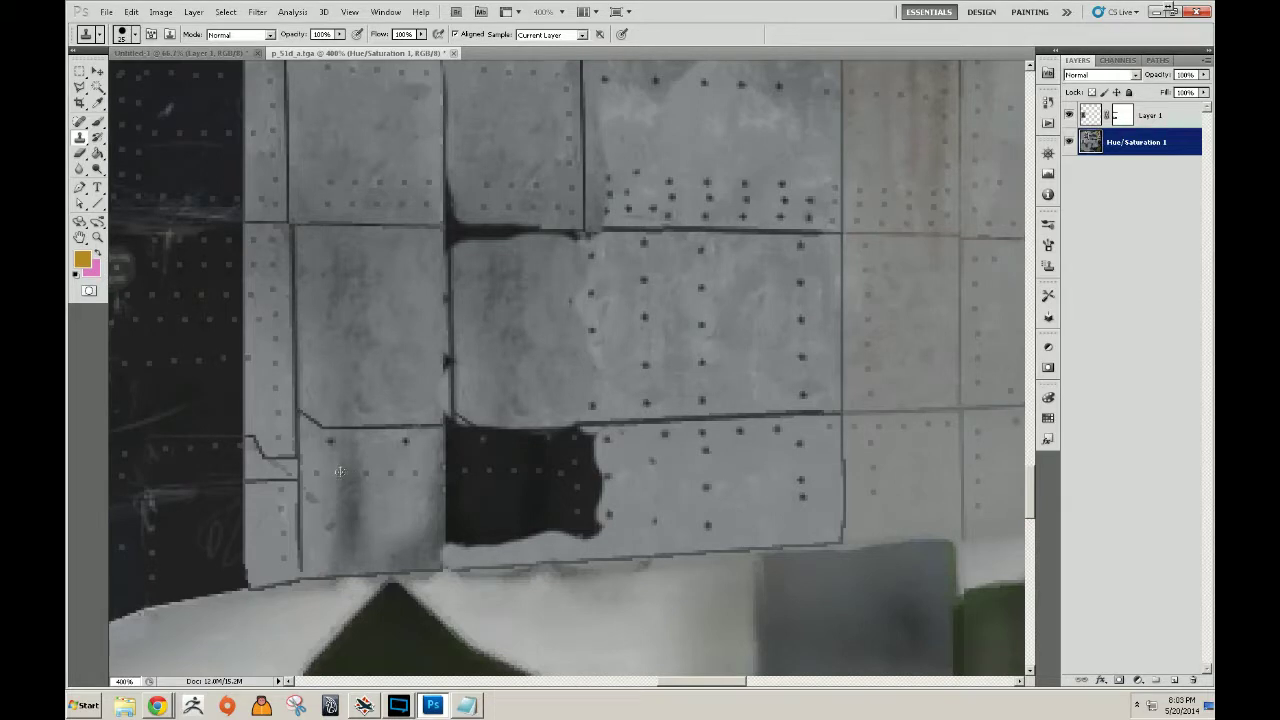
# Clone riveted metal over the stripe's black bottom panel and continue the horizontal panel line above it to the vertical seam.
pyautogui.keyDown('alt'); pyautogui.click(346, 240); pyautogui.keyUp('alt')
pyautogui.moveTo(488, 448)
pyautogui.mouseDown()
pyautogui.moveTo(545, 448)
pyautogui.moveTo(570, 471)
pyautogui.moveTo(572, 508)
pyautogui.moveTo(552, 494)
pyautogui.moveTo(507, 511)
pyautogui.moveTo(485, 468)
pyautogui.moveTo(485, 532)
pyautogui.moveTo(489, 490)
pyautogui.moveTo(540, 525)
pyautogui.mouseUp()
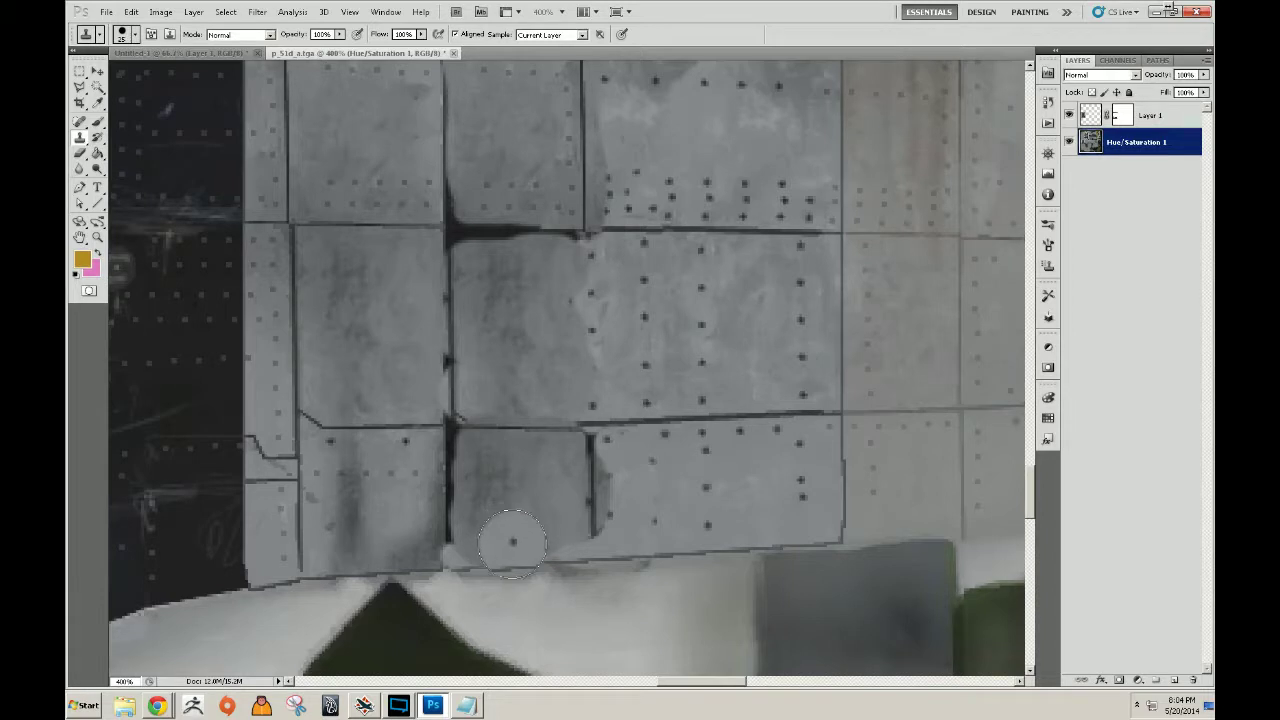
pyautogui.moveTo(503, 534)
pyautogui.mouseDown()
pyautogui.moveTo(503, 471)
pyautogui.moveTo(578, 469)
pyautogui.moveTo(562, 468)
pyautogui.moveTo(551, 501)
pyautogui.moveTo(574, 509)
pyautogui.moveTo(495, 529)
pyautogui.moveTo(480, 458)
pyautogui.mouseUp()
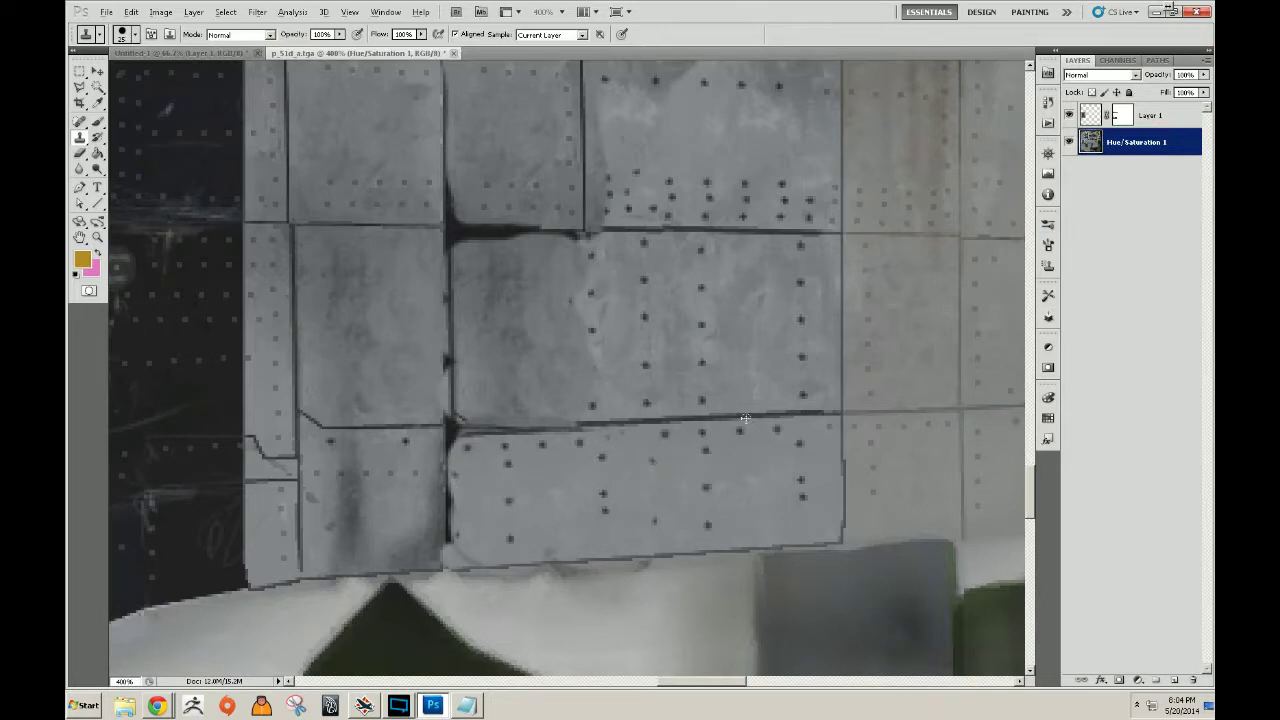
pyautogui.keyDown('alt'); pyautogui.click(700, 420); pyautogui.keyUp('alt')
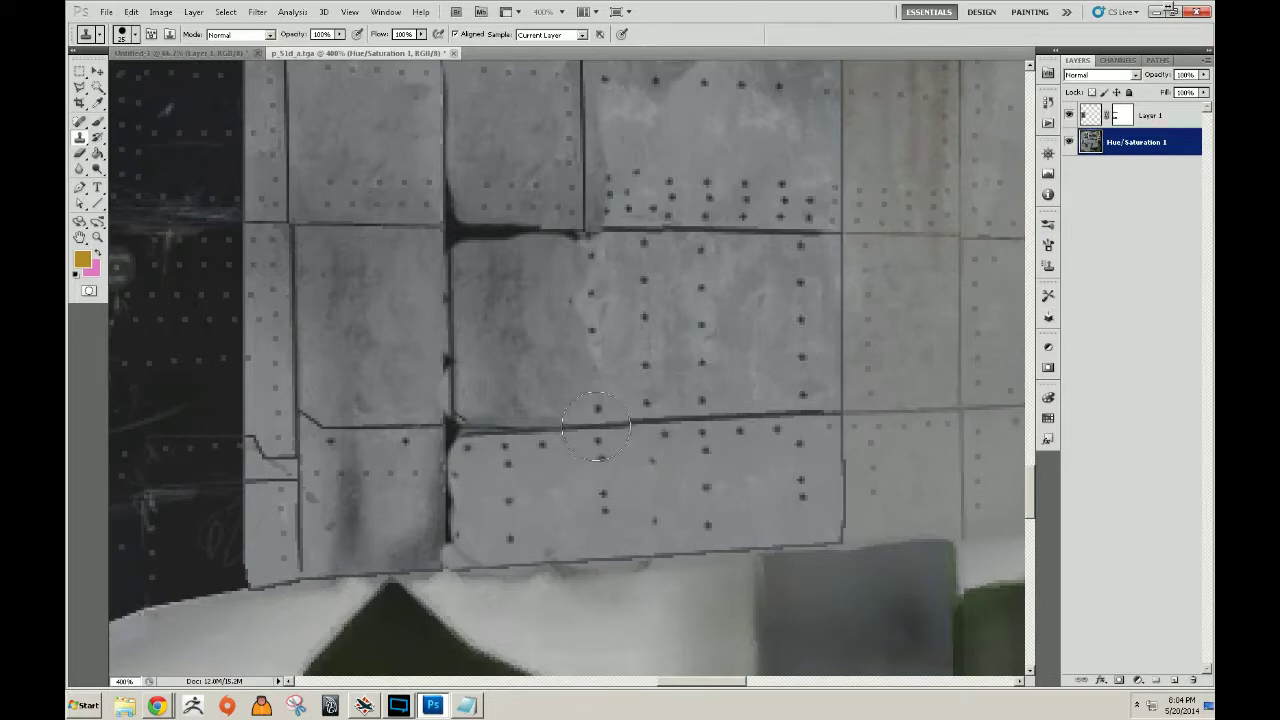
pyautogui.moveTo(596, 426); pyautogui.dragTo(481, 432)
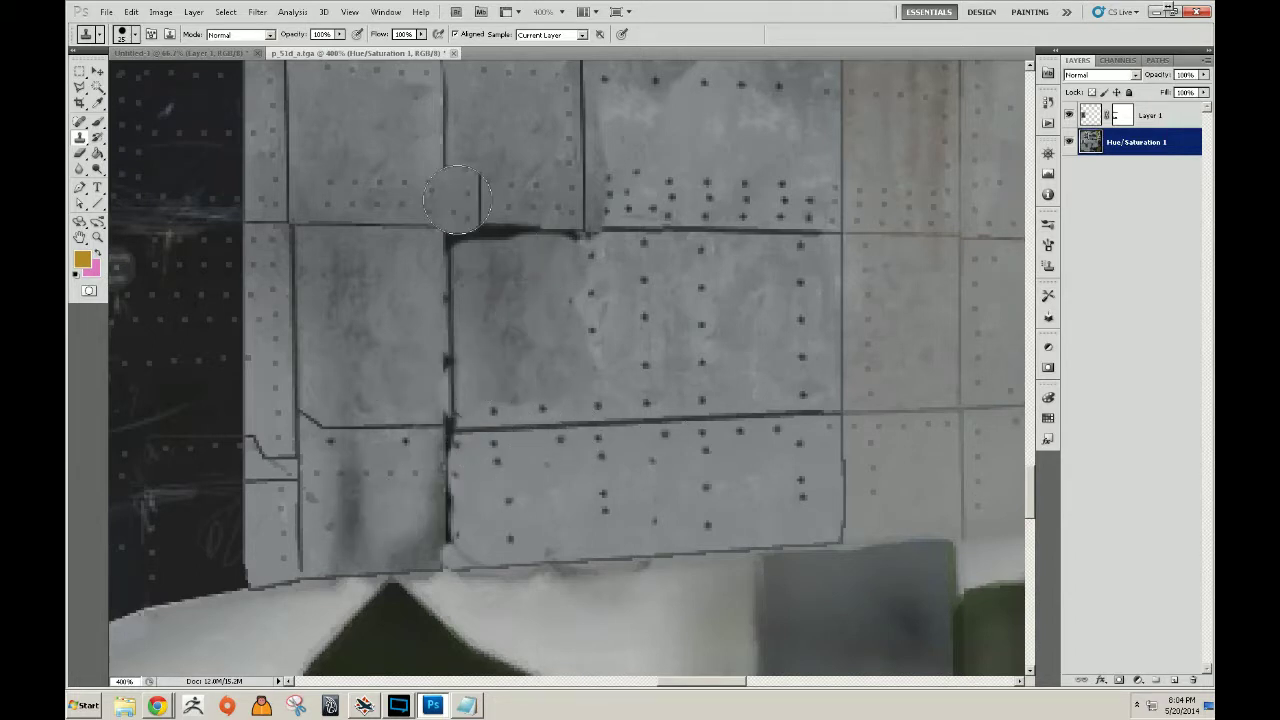
# Clone away the black remnants along the vertical seam of the two lower panels, leaving a thin continuous panel line.
pyautogui.moveTo(470, 212); pyautogui.dragTo(476, 329)
pyautogui.moveTo(458, 554)
pyautogui.mouseDown()
pyautogui.moveTo(459, 630)
pyautogui.moveTo(473, 545)
pyautogui.mouseUp()
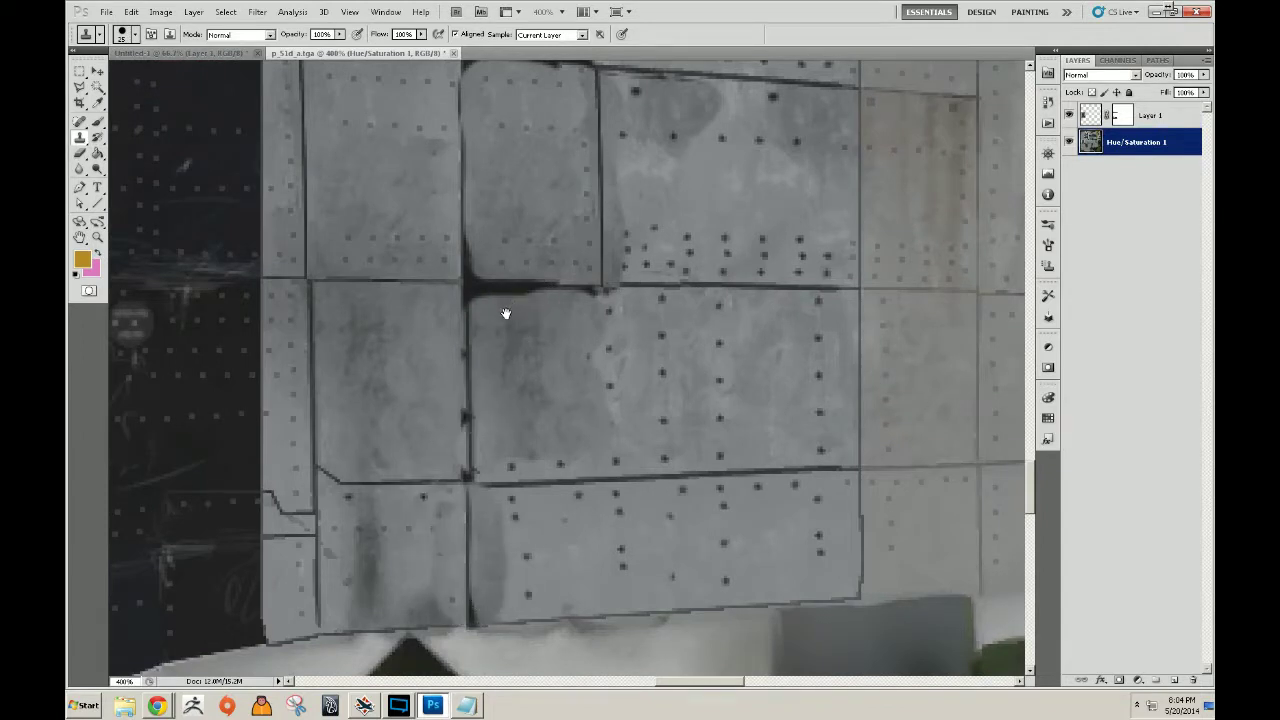
pyautogui.moveTo(503, 309); pyautogui.dragTo(510, 363)
pyautogui.scroll(-3, 474, 506)
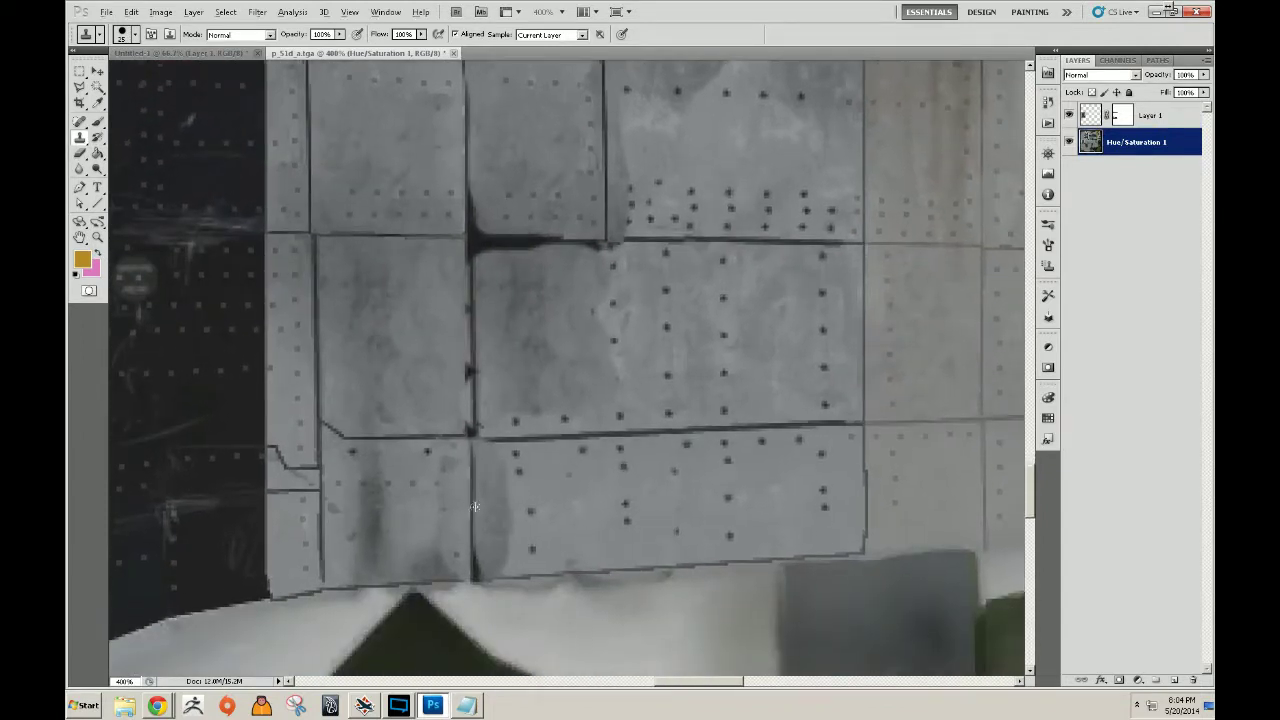
pyautogui.click(471, 399)
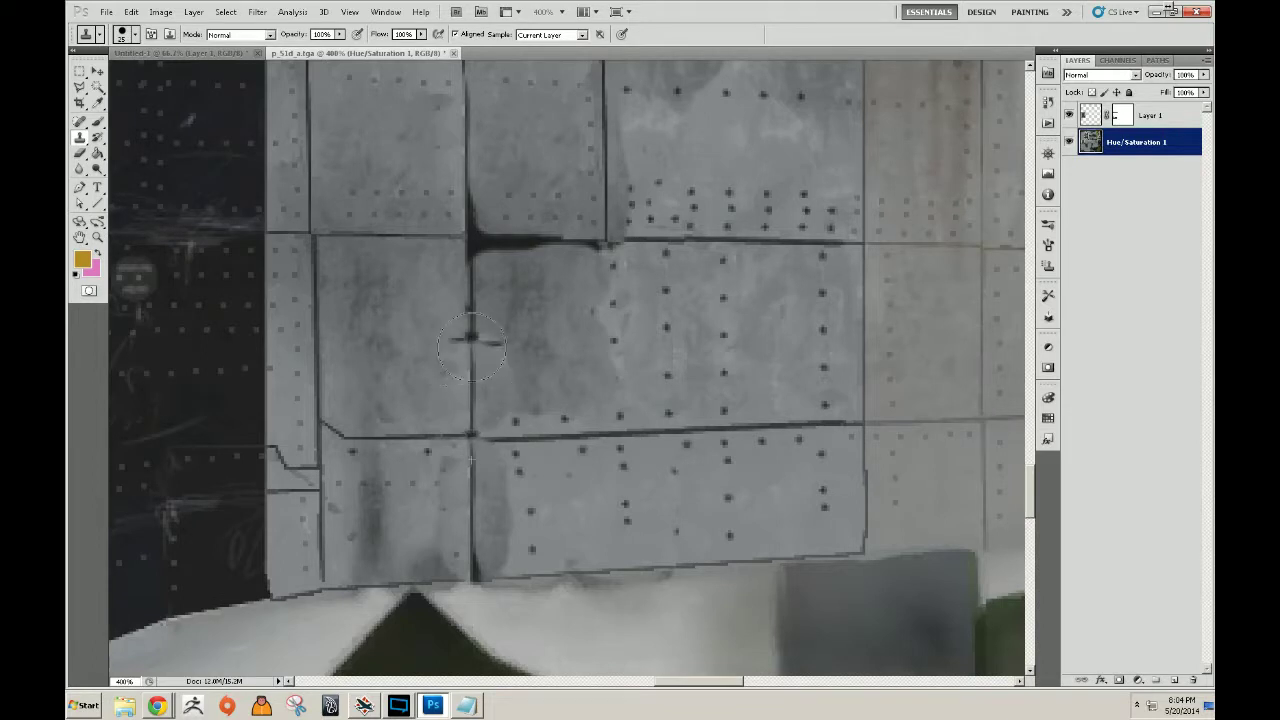
pyautogui.moveTo(471, 349)
pyautogui.mouseDown()
pyautogui.moveTo(474, 268)
pyautogui.moveTo(488, 262)
pyautogui.moveTo(496, 302)
pyautogui.moveTo(556, 378)
pyautogui.moveTo(495, 345)
pyautogui.moveTo(505, 285)
pyautogui.moveTo(515, 296)
pyautogui.mouseUp()
# Clone mottled metal over the stray marks and black remnants around the vertical seam and in the neighbouring panel.
pyautogui.keyDown('alt'); pyautogui.click(382, 350); pyautogui.keyUp('alt')
pyautogui.moveTo(432, 338)
pyautogui.mouseDown()
pyautogui.moveTo(427, 293)
pyautogui.moveTo(408, 282)
pyautogui.moveTo(408, 324)
pyautogui.moveTo(436, 376)
pyautogui.moveTo(457, 362)
pyautogui.moveTo(397, 392)
pyautogui.moveTo(407, 369)
pyautogui.moveTo(370, 355)
pyautogui.mouseUp()
pyautogui.click(358, 304)
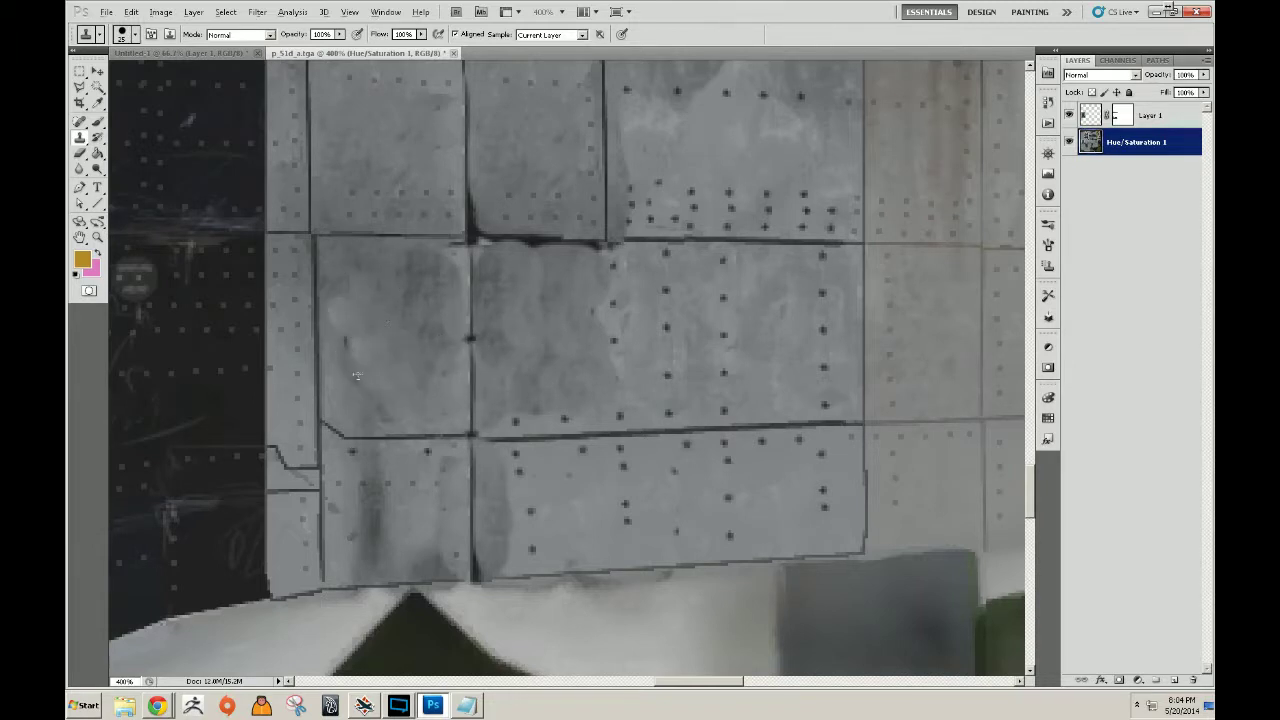
pyautogui.click(349, 351)
pyautogui.click(350, 289)
pyautogui.click(394, 375)
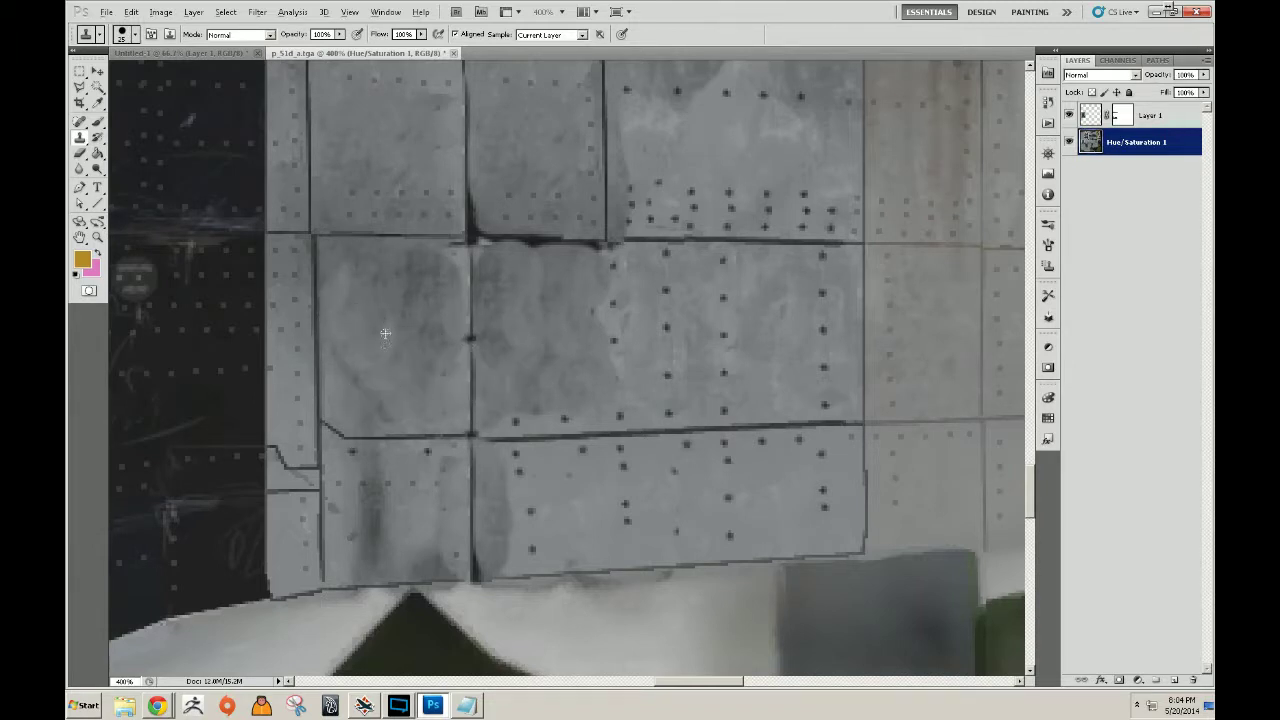
pyautogui.click(368, 372)
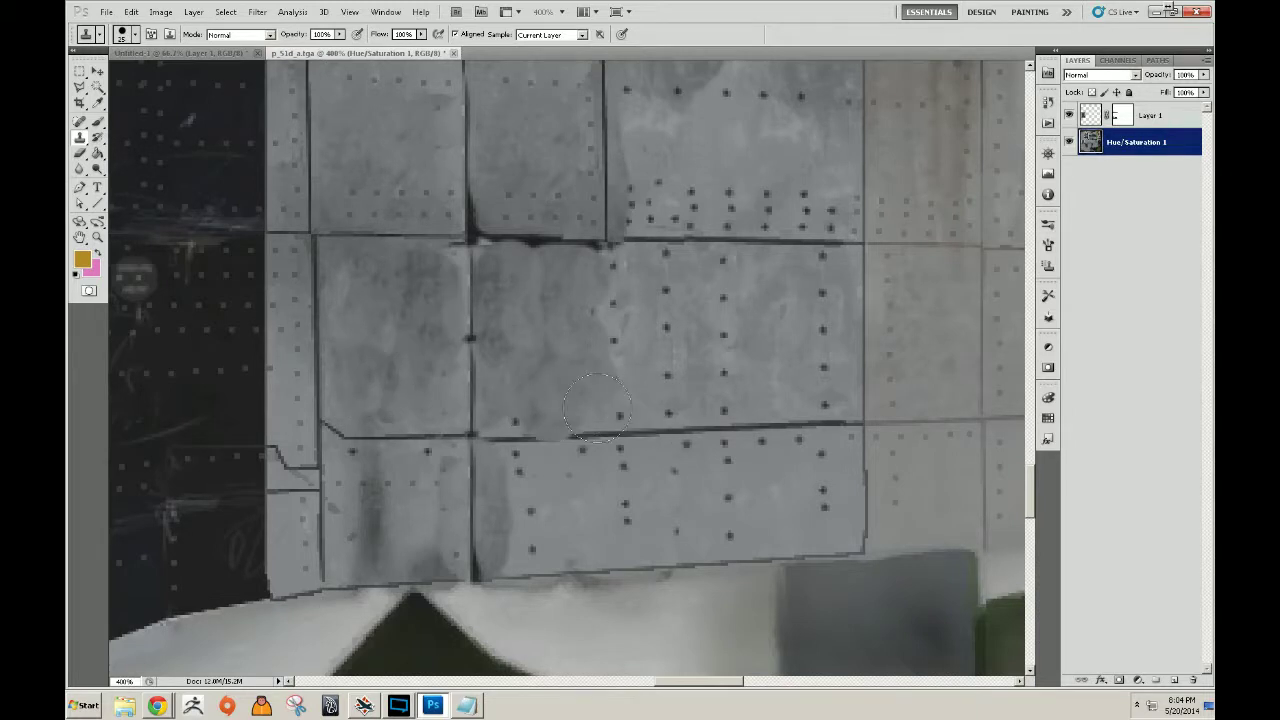
# Clone riveted metal over the stripe's middle panel, continuing its lower panel line and covering the dark streak near its top.
pyautogui.moveTo(637, 292); pyautogui.dragTo(630, 458)
pyautogui.moveTo(645, 374); pyautogui.dragTo(646, 387)
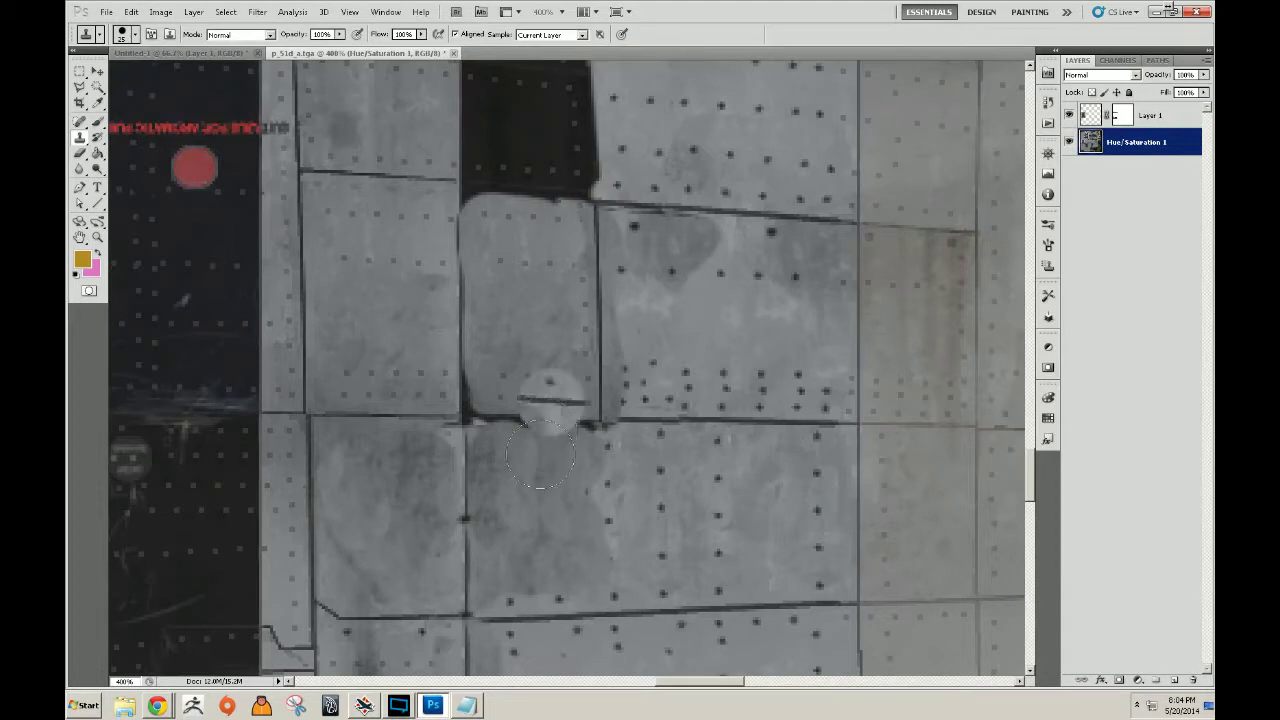
pyautogui.moveTo(525, 445)
pyautogui.mouseDown()
pyautogui.moveTo(525, 400)
pyautogui.moveTo(600, 412)
pyautogui.moveTo(475, 418)
pyautogui.moveTo(518, 278)
pyautogui.moveTo(500, 238)
pyautogui.moveTo(550, 300)
pyautogui.moveTo(556, 340)
pyautogui.moveTo(572, 248)
pyautogui.moveTo(560, 255)
pyautogui.mouseUp()
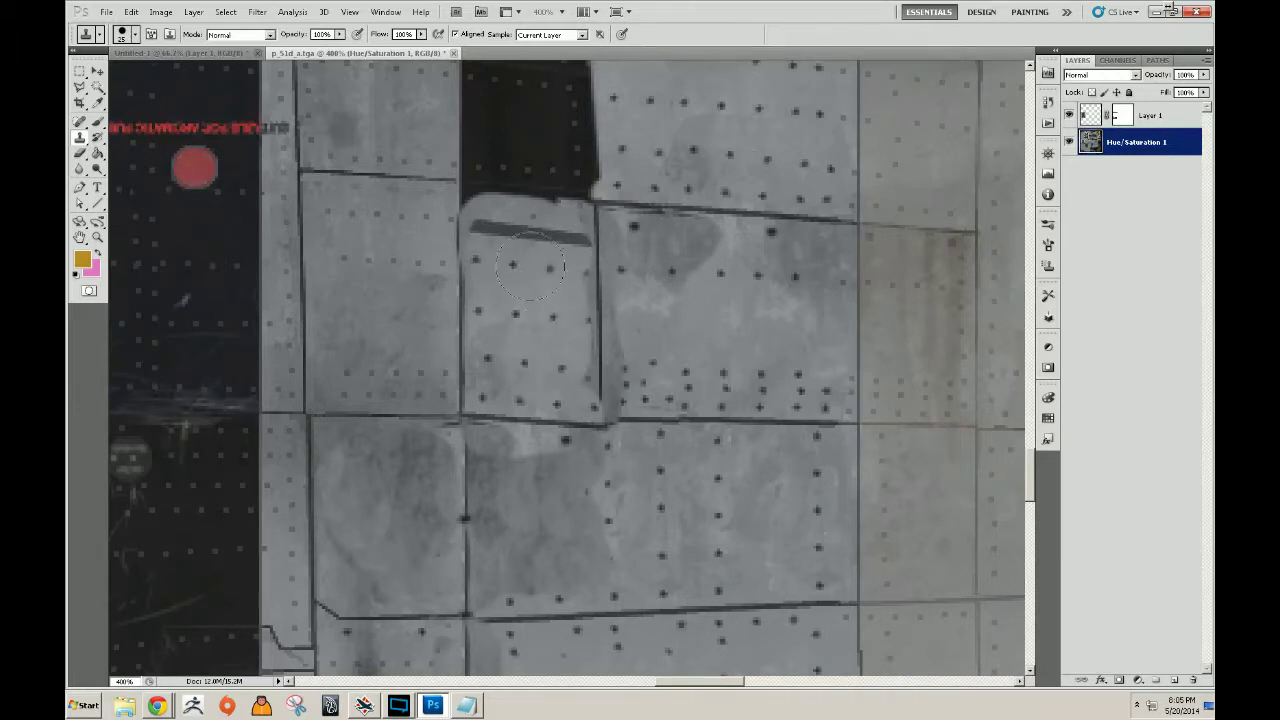
pyautogui.moveTo(460, 296); pyautogui.dragTo(466, 374)
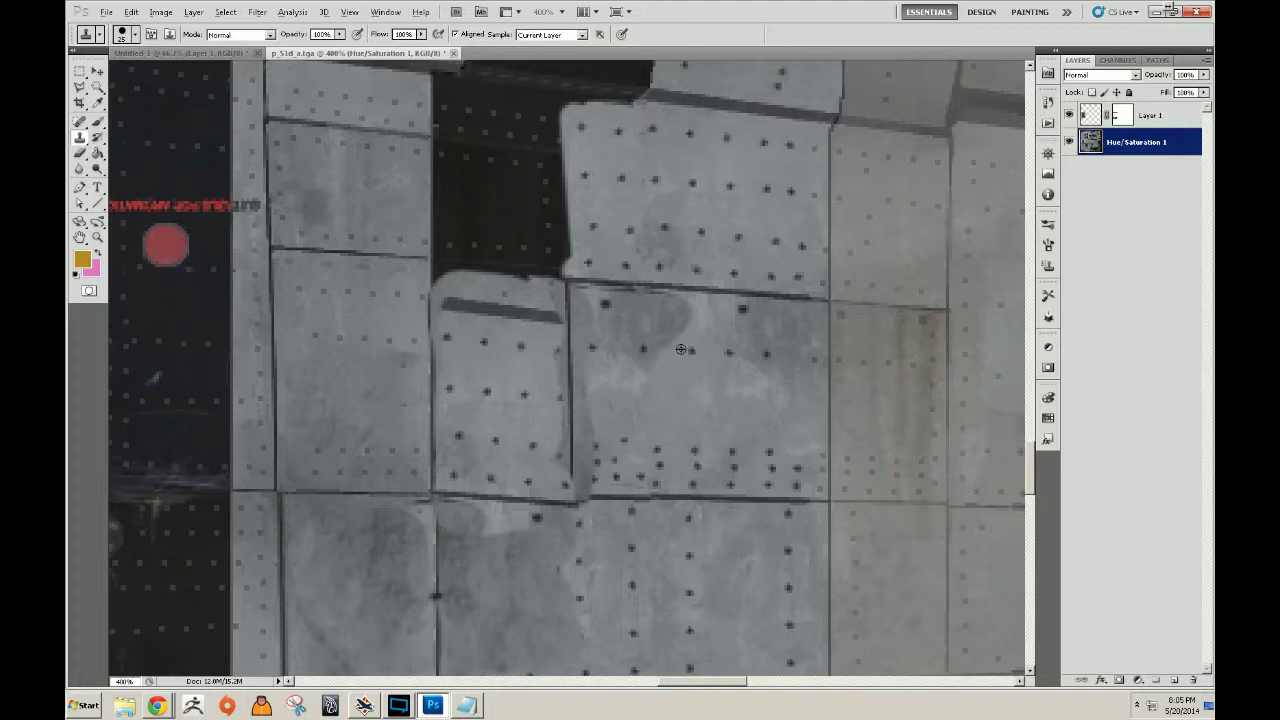
pyautogui.moveTo(516, 343)
pyautogui.mouseDown()
pyautogui.moveTo(472, 315)
pyautogui.moveTo(490, 298)
pyautogui.moveTo(530, 315)
pyautogui.mouseUp()
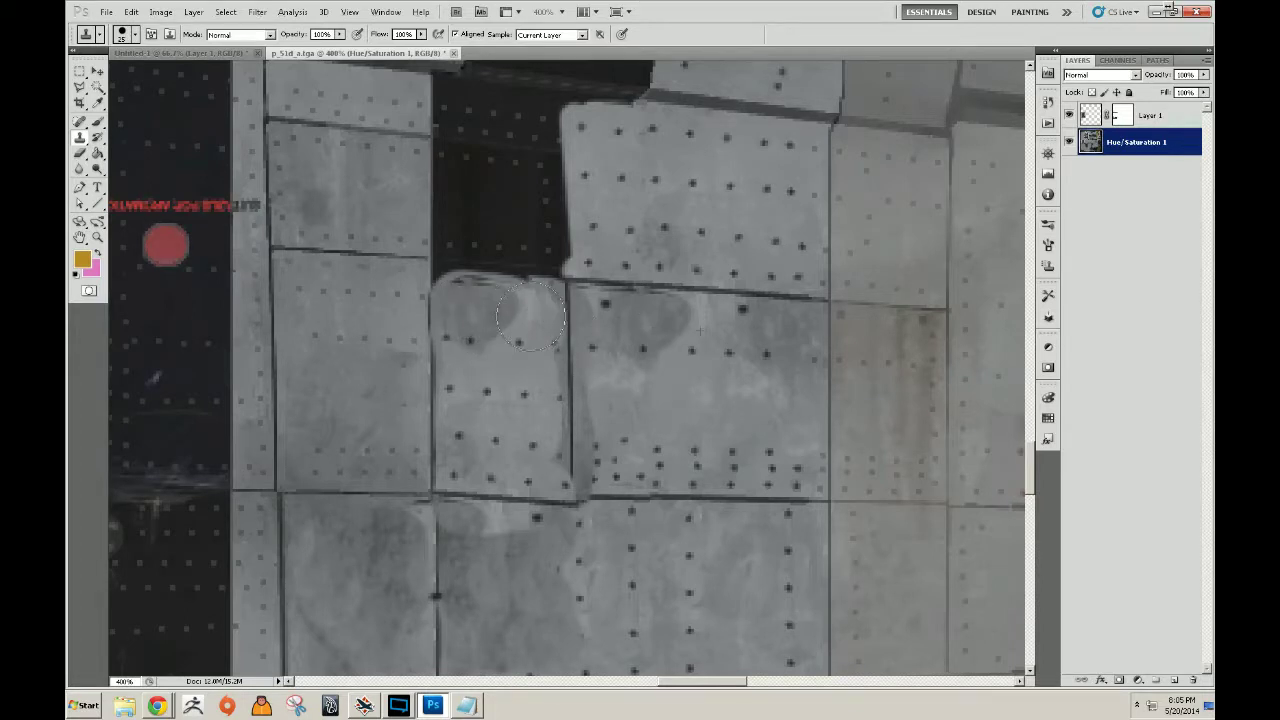
# Clone riveted metal over the left edge and top strip of the black panel just below the thick dark seam.
pyautogui.moveTo(549, 221); pyautogui.dragTo(579, 361)
pyautogui.moveTo(500, 547)
pyautogui.mouseDown()
pyautogui.moveTo(517, 331)
pyautogui.moveTo(523, 457)
pyautogui.moveTo(519, 434)
pyautogui.mouseUp()
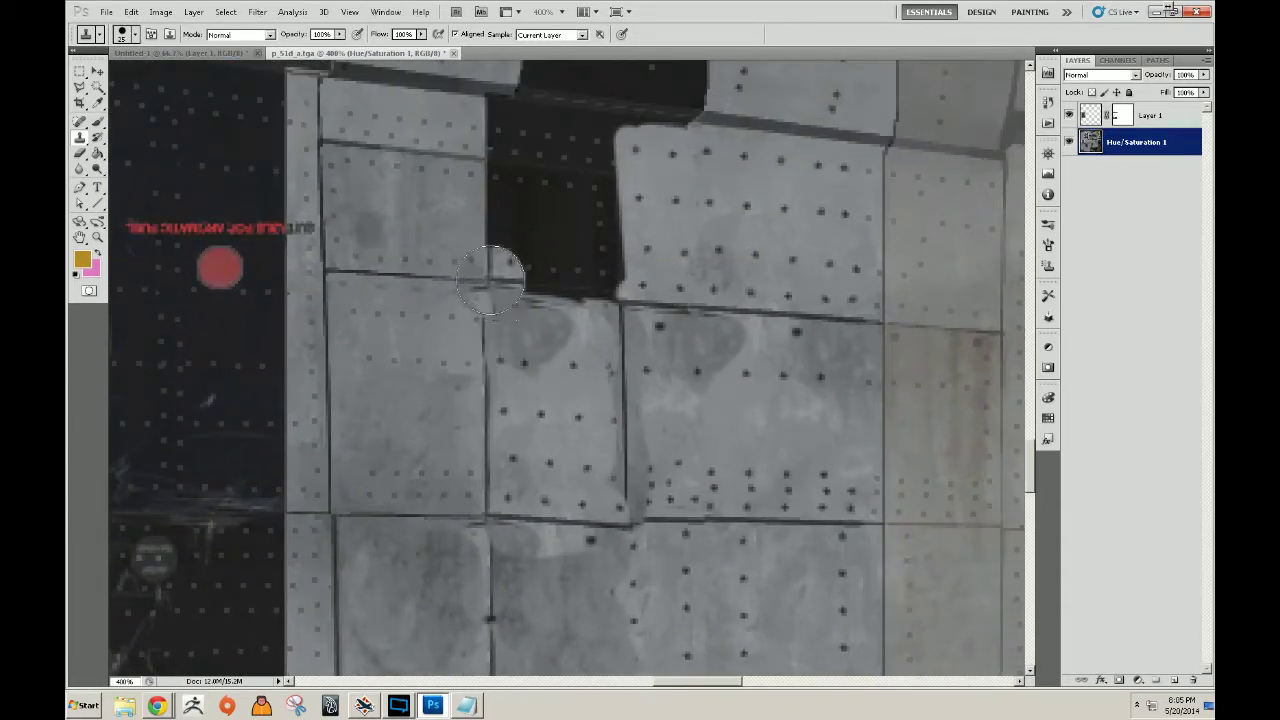
pyautogui.moveTo(483, 285)
pyautogui.mouseDown()
pyautogui.moveTo(503, 270)
pyautogui.moveTo(485, 195)
pyautogui.moveTo(519, 128)
pyautogui.mouseUp()
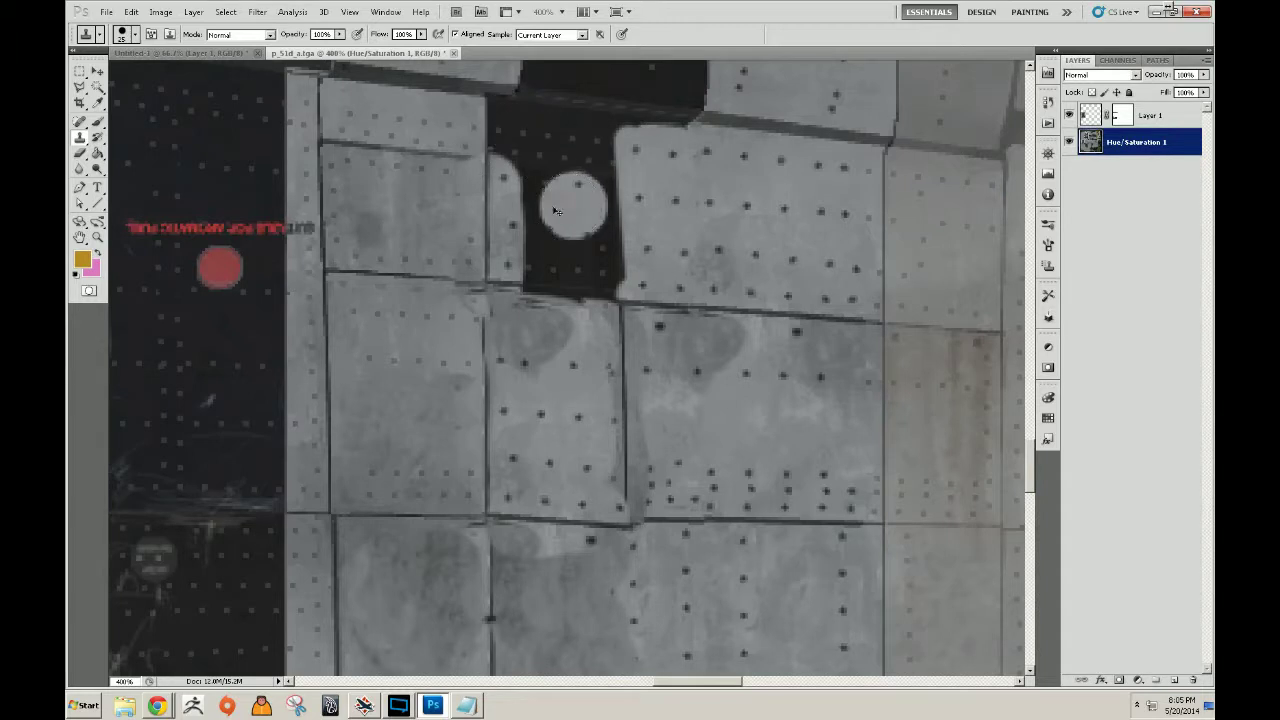
pyautogui.hotkey('ctrl', 'z')
pyautogui.moveTo(484, 200)
pyautogui.mouseDown()
pyautogui.moveTo(510, 255)
pyautogui.moveTo(520, 230)
pyautogui.mouseUp()
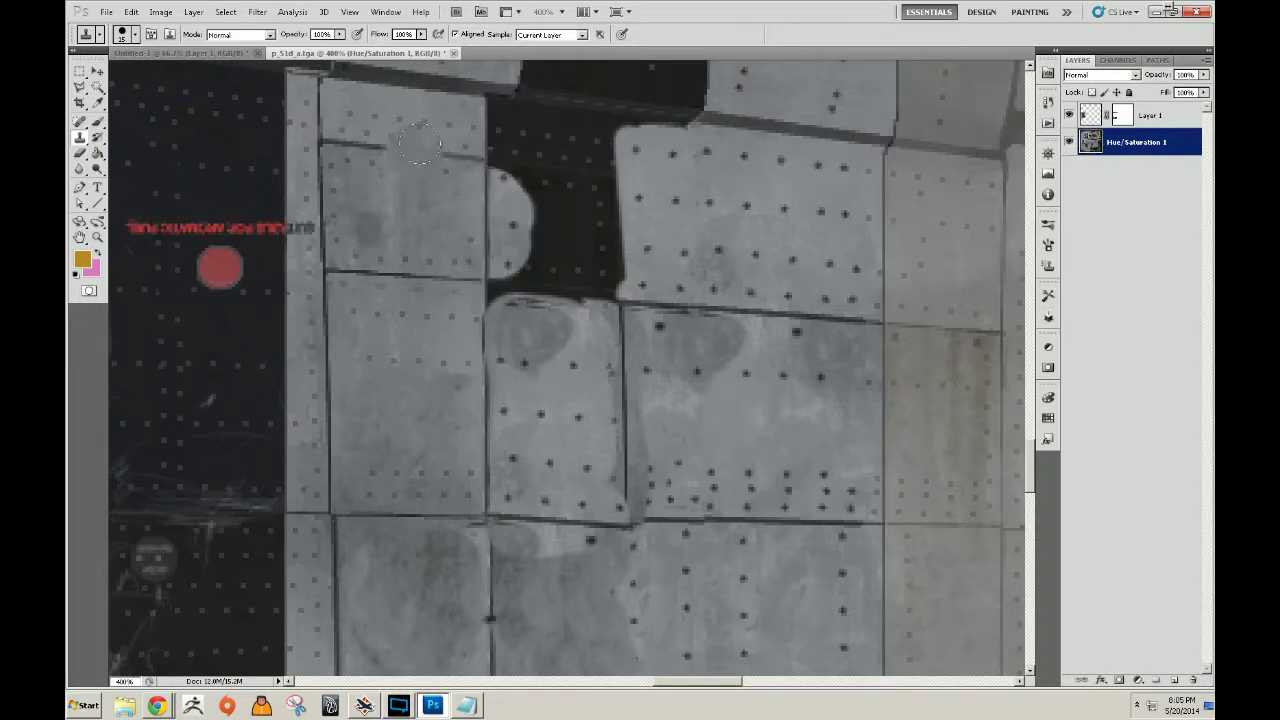
pyautogui.moveTo(492, 142)
pyautogui.mouseDown()
pyautogui.moveTo(535, 144)
pyautogui.moveTo(545, 162)
pyautogui.moveTo(598, 160)
pyautogui.moveTo(598, 135)
pyautogui.moveTo(497, 107)
pyautogui.mouseUp()
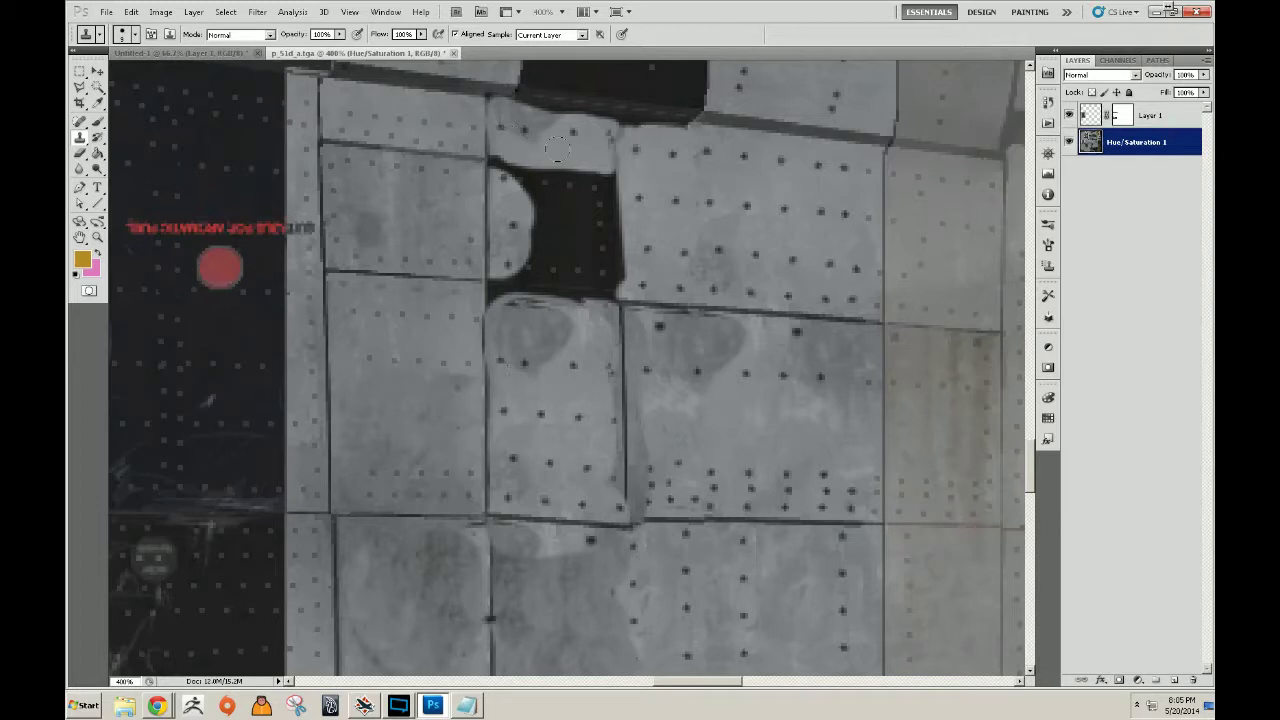
# Clone the thick dark seam cleanly across the stripe and cover the lower-left part of the black section above it with metal.
pyautogui.moveTo(497, 94)
pyautogui.mouseDown()
pyautogui.moveTo(811, 135)
pyautogui.moveTo(554, 104)
pyautogui.moveTo(685, 117)
pyautogui.mouseUp()
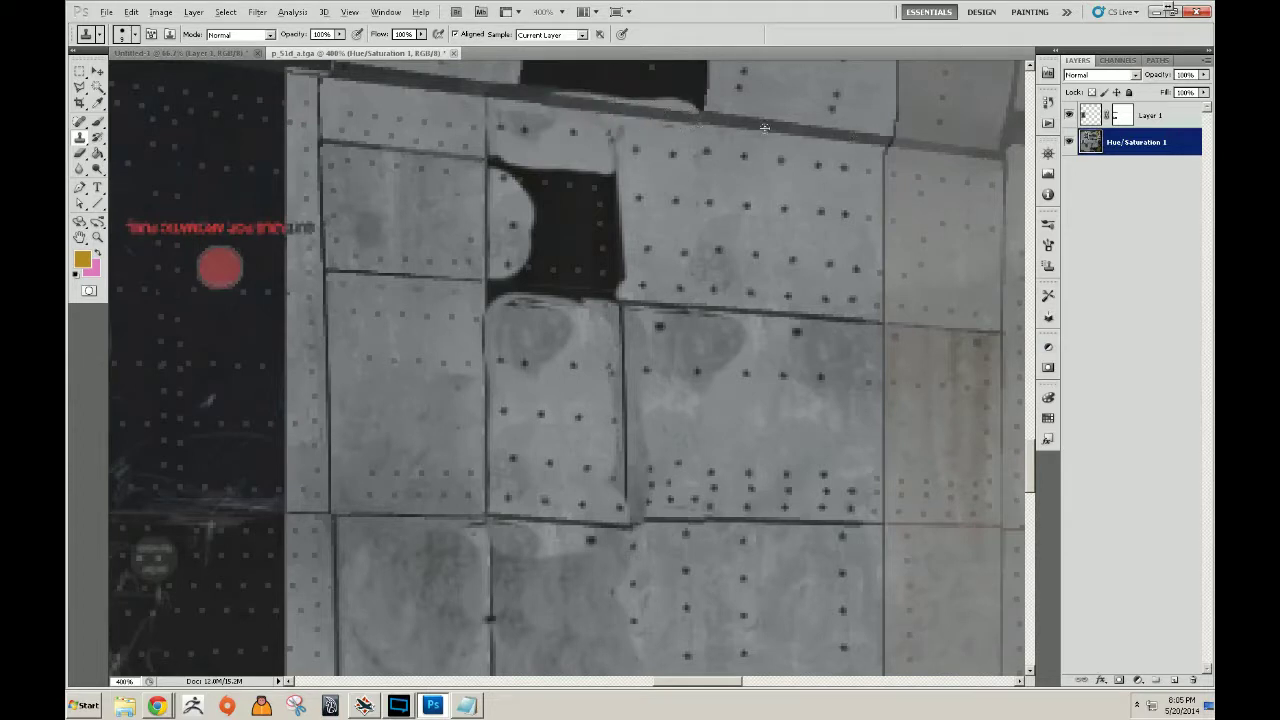
pyautogui.moveTo(664, 99)
pyautogui.mouseDown()
pyautogui.moveTo(585, 100)
pyautogui.moveTo(694, 113)
pyautogui.moveTo(546, 99)
pyautogui.mouseUp()
pyautogui.moveTo(583, 141); pyautogui.dragTo(580, 259)
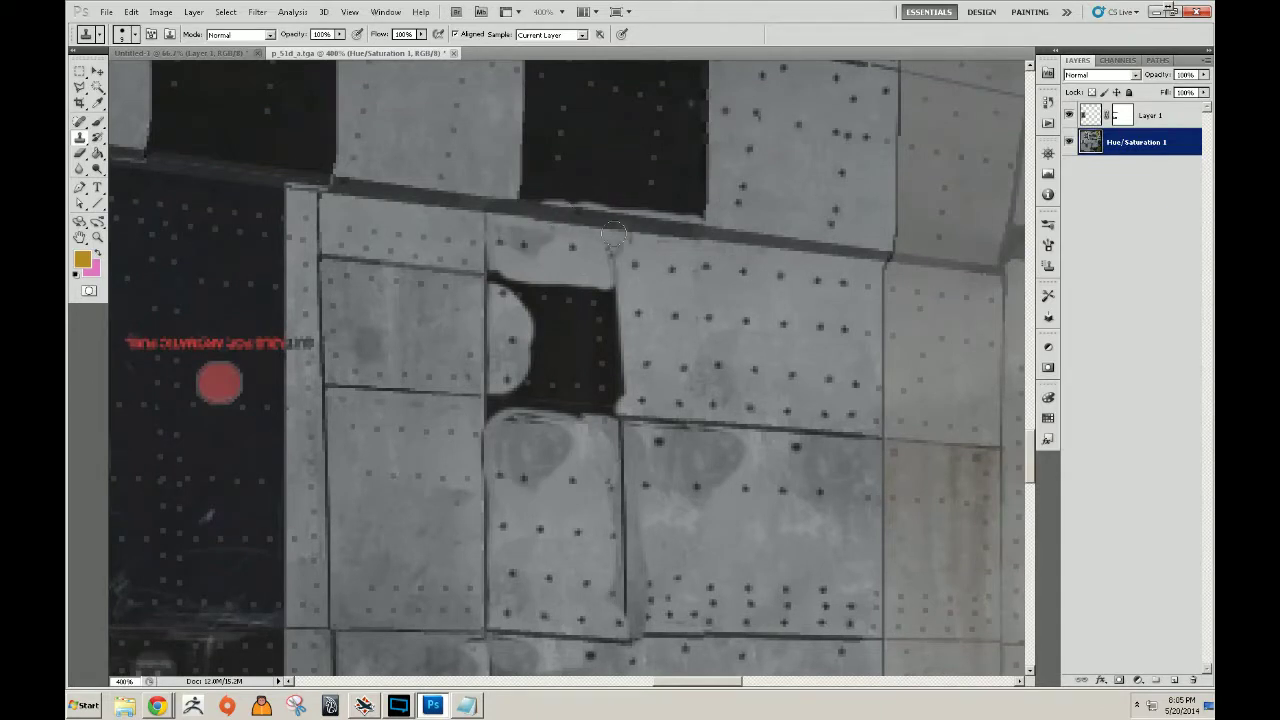
pyautogui.moveTo(528, 196); pyautogui.dragTo(532, 120)
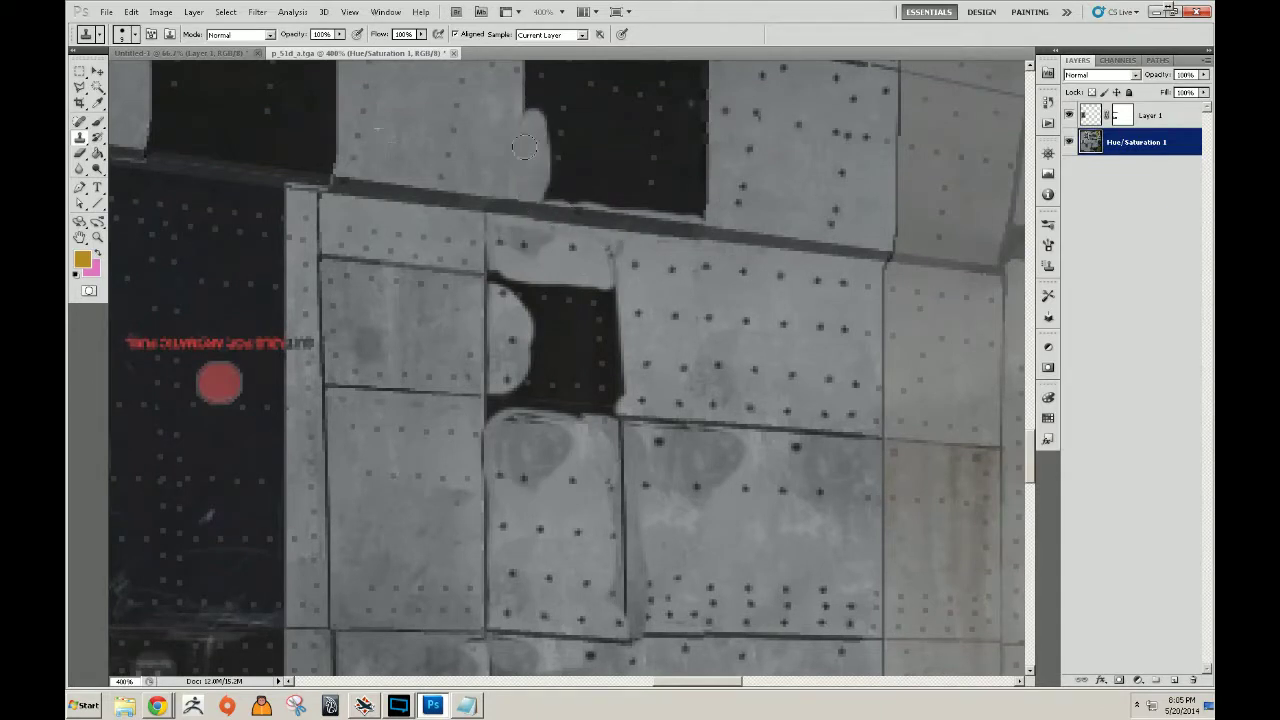
pyautogui.moveTo(548, 175)
pyautogui.mouseDown()
pyautogui.moveTo(565, 182)
pyautogui.moveTo(555, 192)
pyautogui.moveTo(630, 205)
pyautogui.moveTo(577, 223)
pyautogui.moveTo(586, 250)
pyautogui.mouseUp()
pyautogui.press('space')
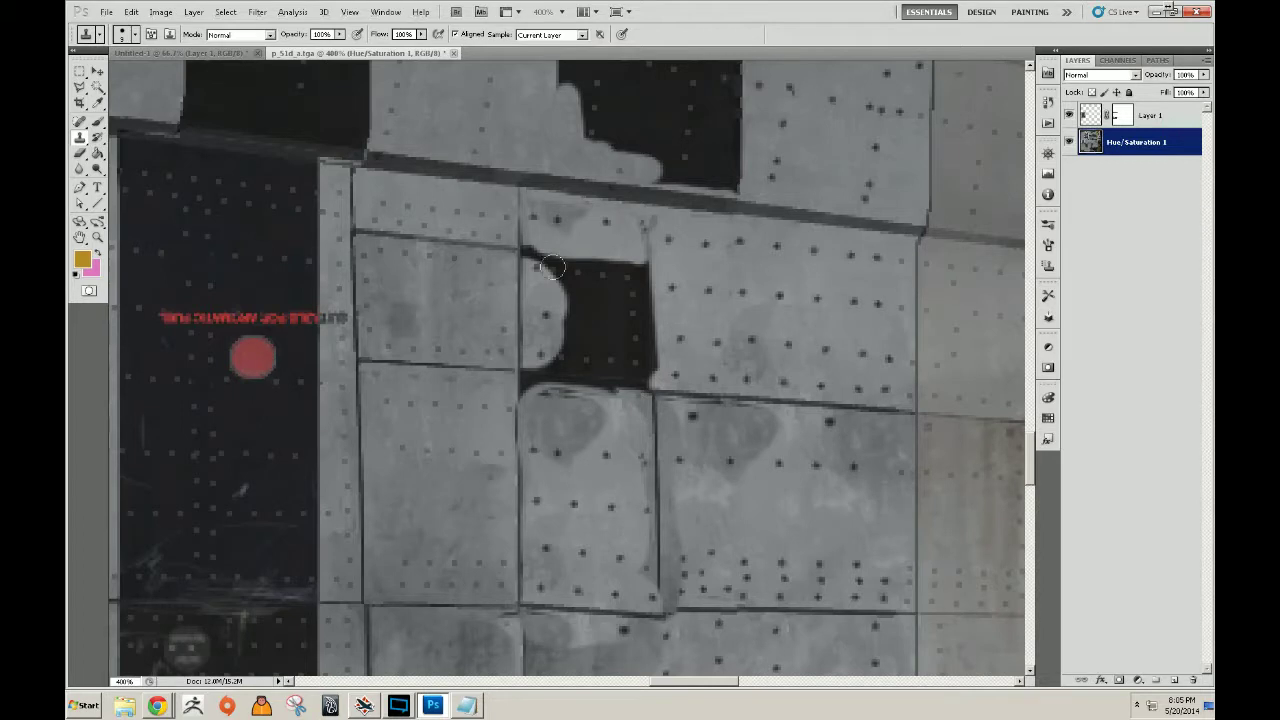
# Clone riveted metal over the remaining black area of the panel below the thick seam.
pyautogui.moveTo(538, 265); pyautogui.dragTo(600, 270)
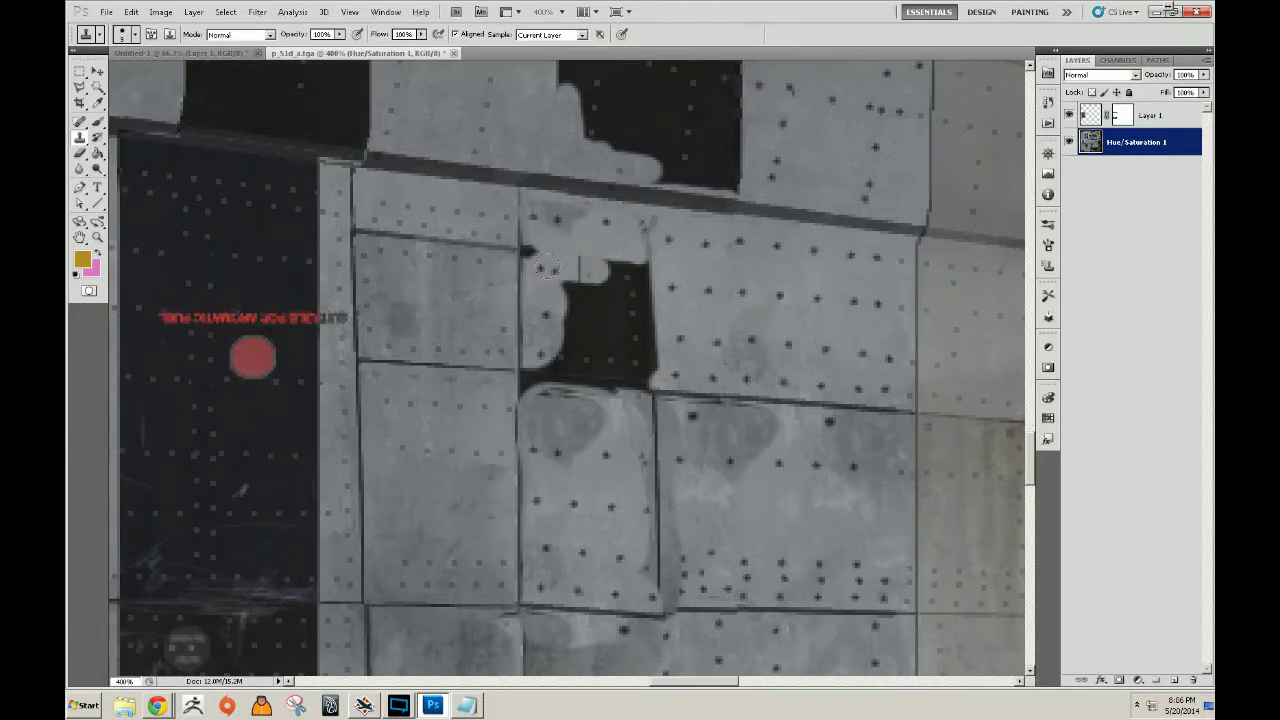
pyautogui.moveTo(538, 265)
pyautogui.mouseDown()
pyautogui.moveTo(628, 268)
pyautogui.moveTo(626, 290)
pyautogui.moveTo(634, 258)
pyautogui.moveTo(637, 326)
pyautogui.moveTo(642, 264)
pyautogui.moveTo(654, 340)
pyautogui.mouseUp()
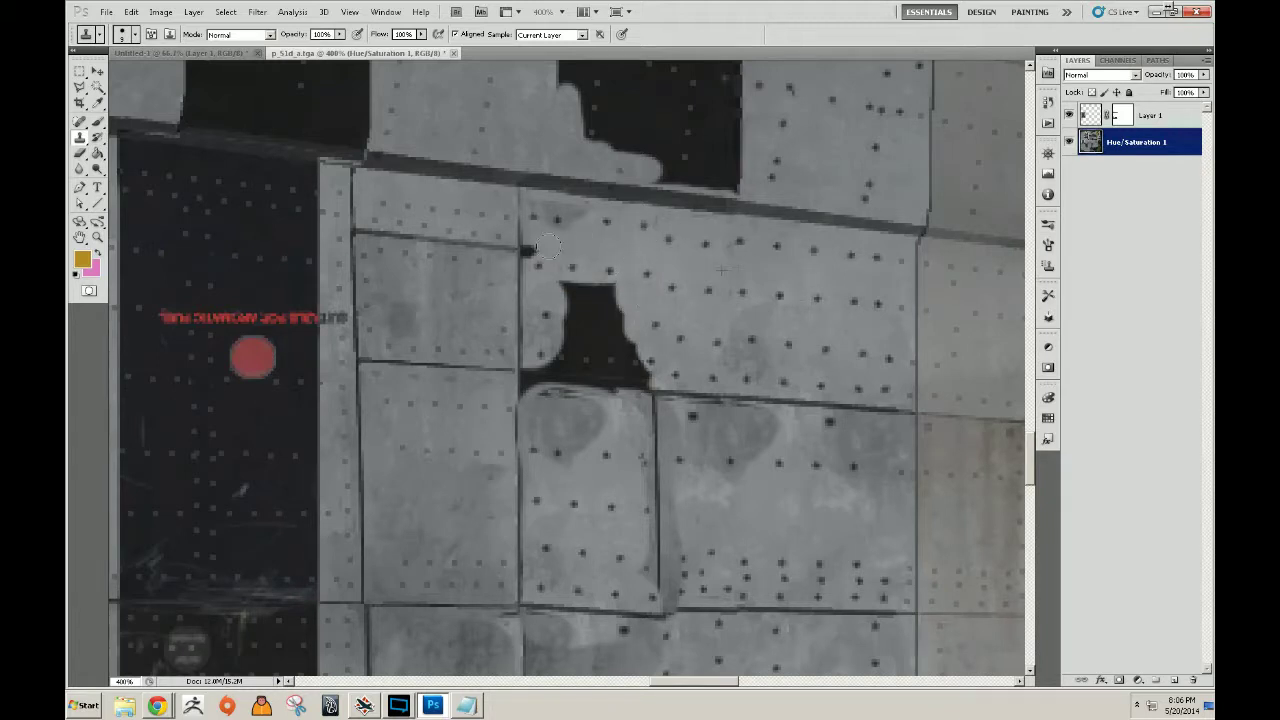
pyautogui.moveTo(533, 248)
pyautogui.mouseDown()
pyautogui.moveTo(566, 368)
pyautogui.moveTo(650, 370)
pyautogui.mouseUp()
pyautogui.hotkey('ctrl', 'z')
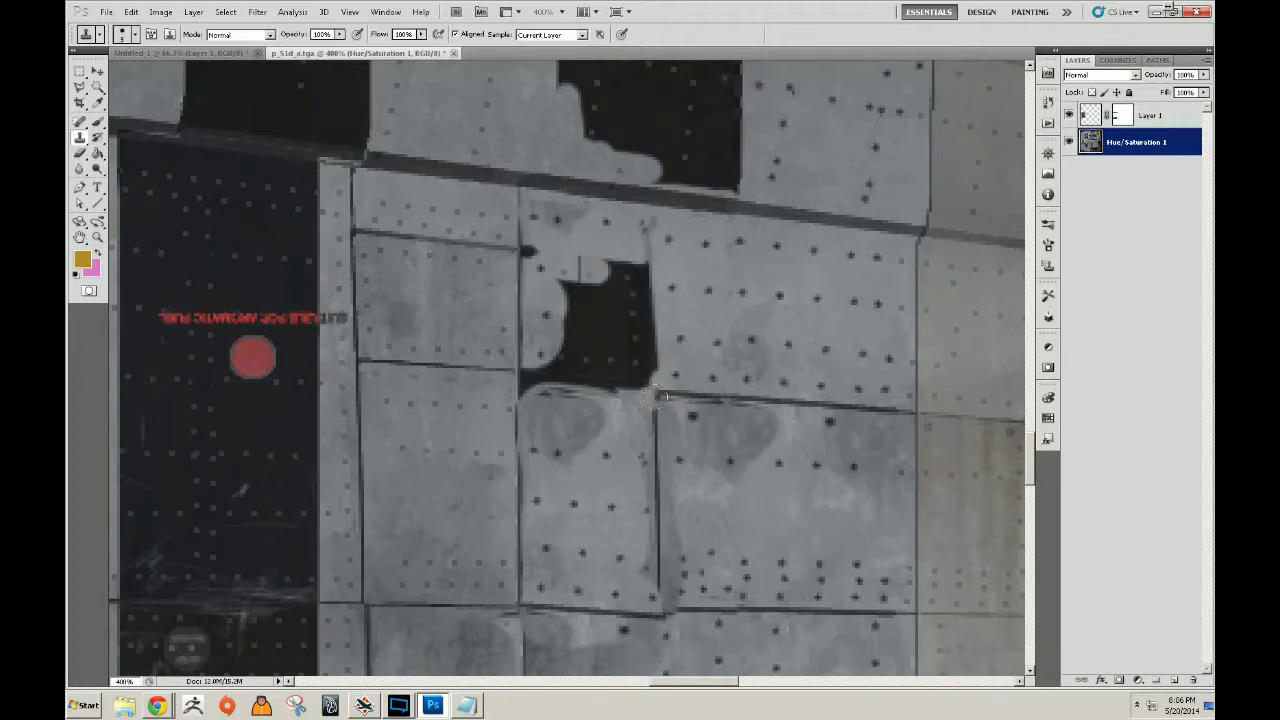
pyautogui.moveTo(651, 363)
pyautogui.mouseDown()
pyautogui.moveTo(559, 347)
pyautogui.moveTo(570, 272)
pyautogui.moveTo(601, 311)
pyautogui.moveTo(607, 367)
pyautogui.moveTo(643, 256)
pyautogui.mouseUp()
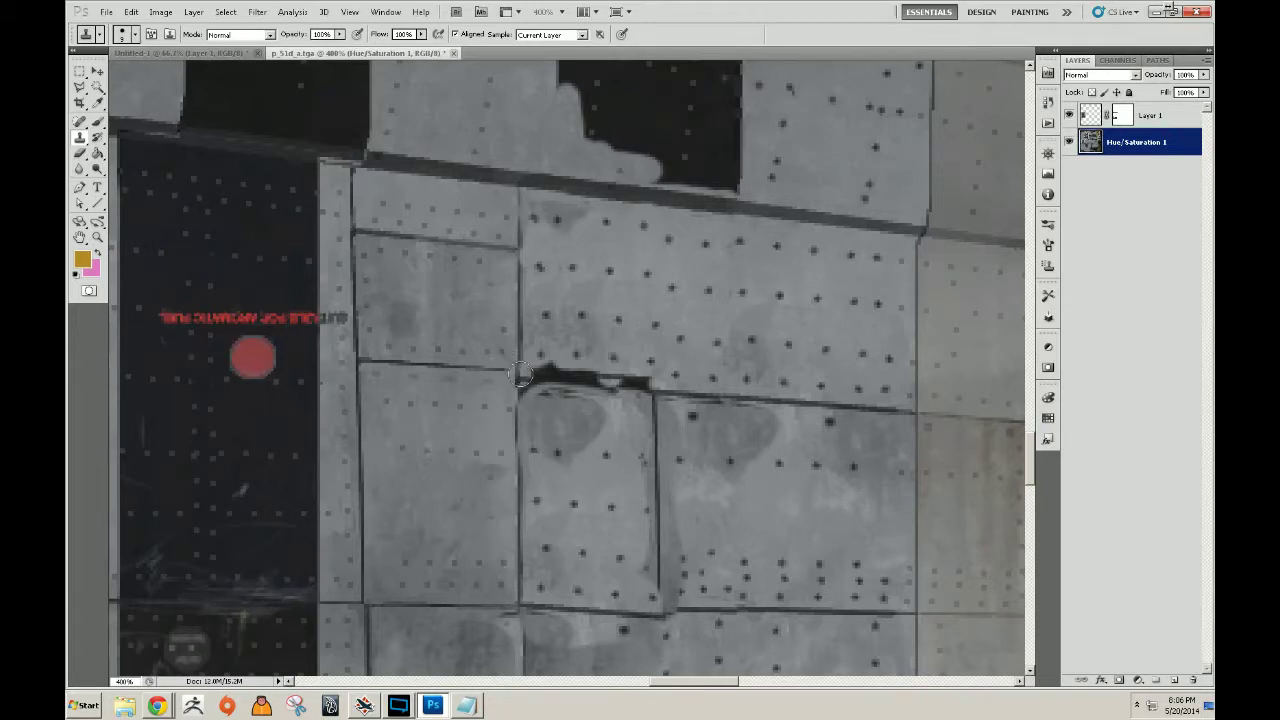
# Continue the panel line along the covered panel's lower edge and clone mottled metal over the top of the panel beneath.
pyautogui.moveTo(520, 373); pyautogui.dragTo(644, 388)
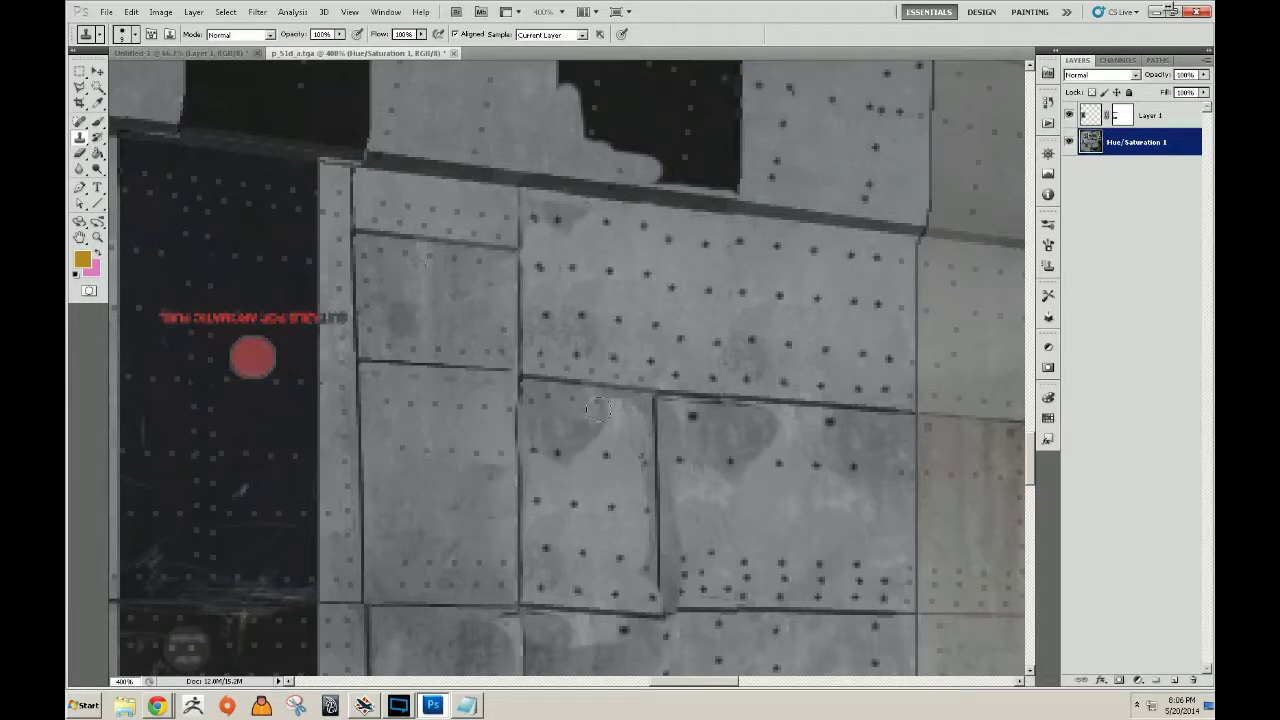
pyautogui.moveTo(640, 438)
pyautogui.mouseDown()
pyautogui.moveTo(623, 484)
pyautogui.moveTo(608, 492)
pyautogui.moveTo(543, 472)
pyautogui.mouseUp()
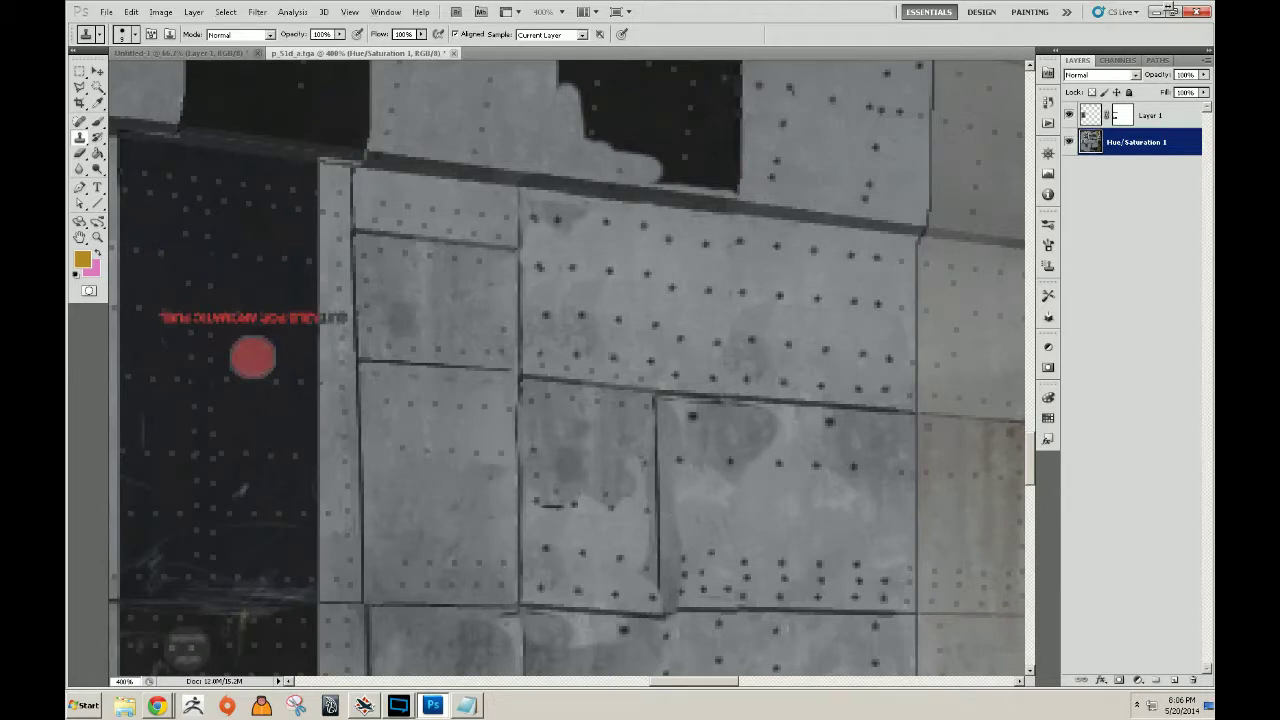
pyautogui.click(777, 463)
# Rebuild the lower horizontal panel line between the two vertical seams so it runs straight into the line on its right.
pyautogui.press('z')
pyautogui.keyDown('alt'); pyautogui.click(683, 490); pyautogui.keyUp('alt')
pyautogui.click(686, 555)
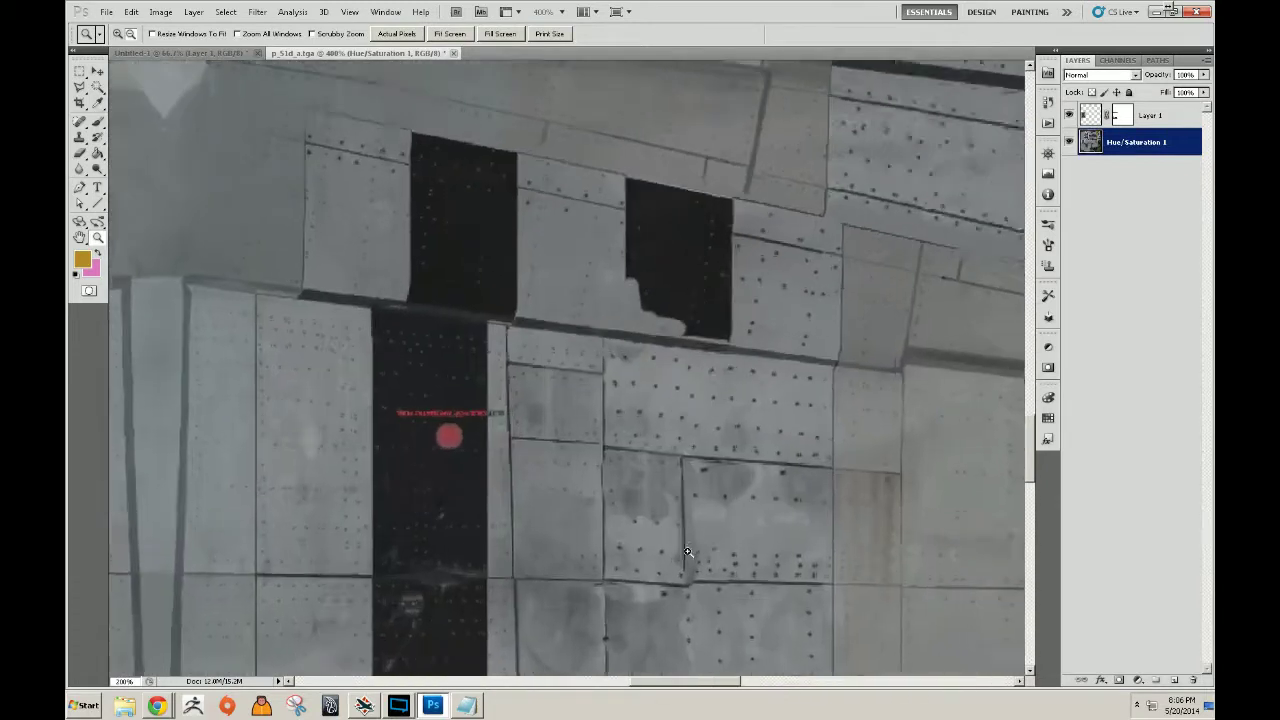
pyautogui.moveTo(695, 589); pyautogui.dragTo(686, 449)
pyautogui.hotkey('ctrl', '-')
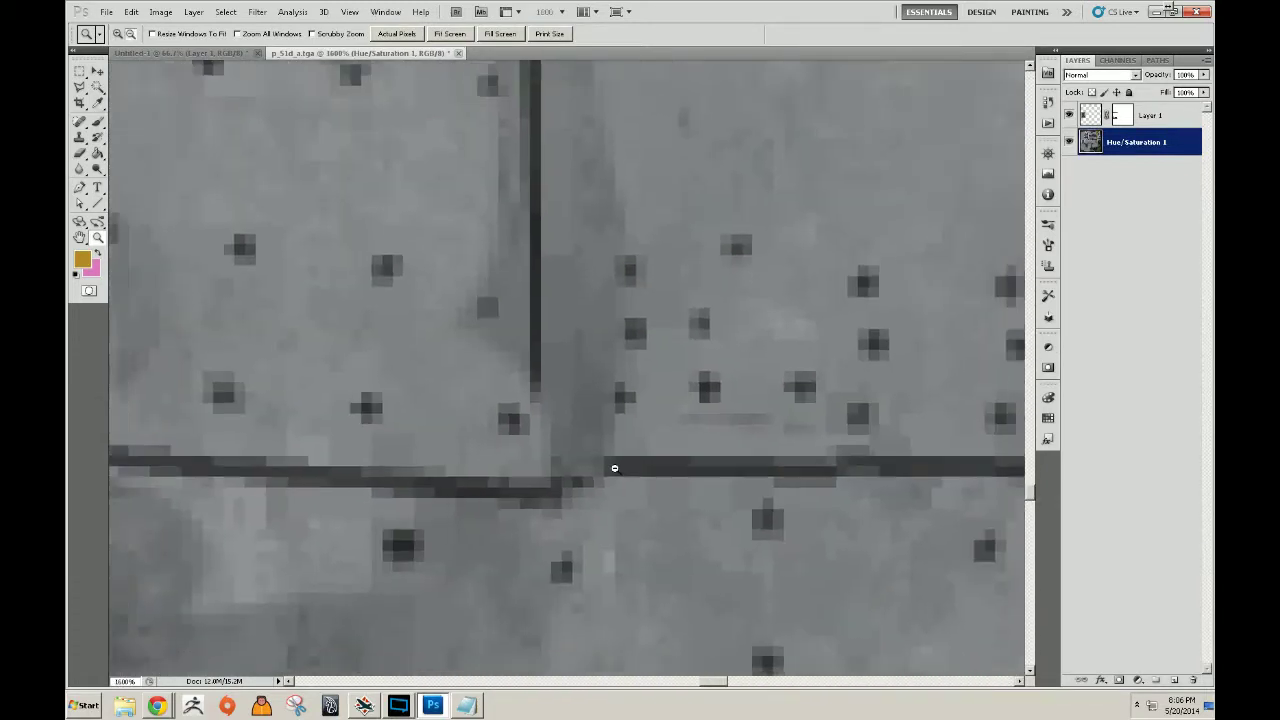
pyautogui.keyDown('alt'); pyautogui.click(618, 469); pyautogui.keyUp('alt')
pyautogui.keyDown('alt'); pyautogui.click(618, 469); pyautogui.keyUp('alt')
pyautogui.keyDown('alt'); pyautogui.click(628, 506); pyautogui.keyUp('alt')
pyautogui.moveTo(460, 389); pyautogui.dragTo(504, 426)
pyautogui.press('s')
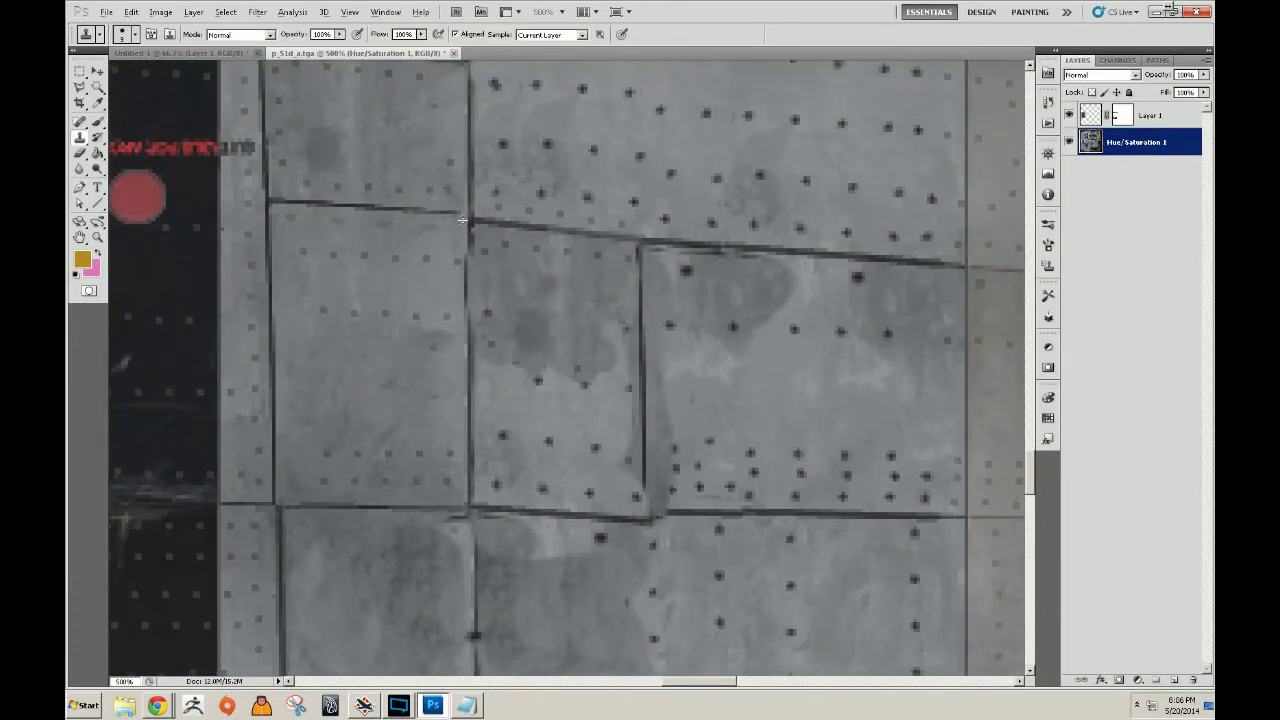
pyautogui.keyDown('alt'); pyautogui.click(645, 449); pyautogui.keyUp('alt')
pyautogui.click(646, 510)
pyautogui.moveTo(624, 508); pyautogui.dragTo(482, 510)
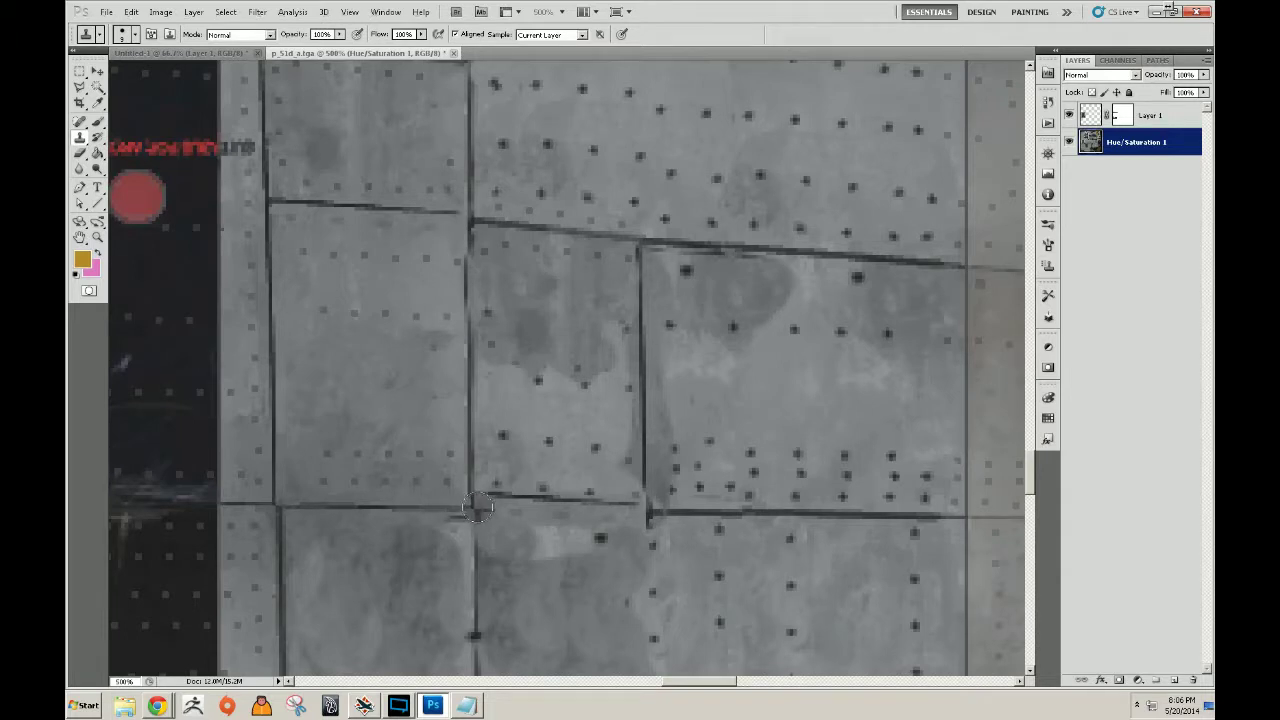
pyautogui.moveTo(478, 508); pyautogui.dragTo(634, 521)
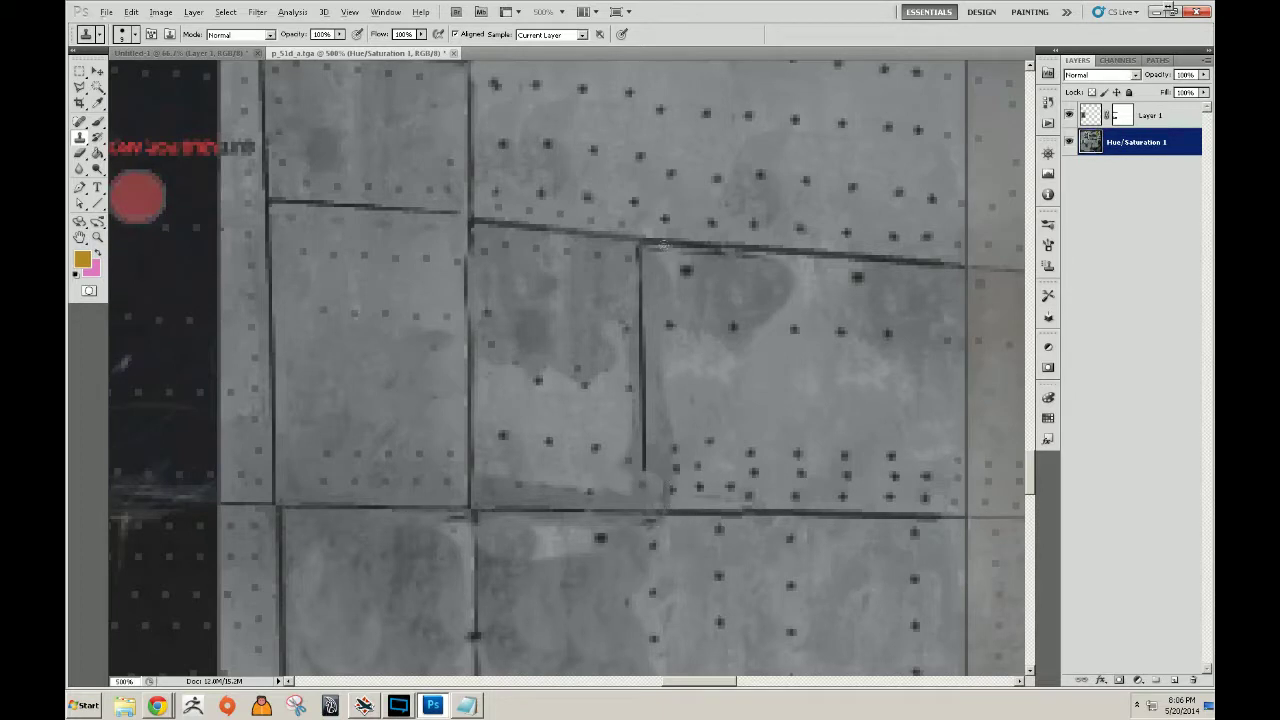
# Extend the short vertical seam down to the straightened horizontal panel line.
pyautogui.keyDown('alt'); pyautogui.click(636, 346); pyautogui.keyUp('alt')
pyautogui.press('z')
pyautogui.moveTo(526, 499)
pyautogui.mouseDown()
pyautogui.moveTo(500, 466)
pyautogui.moveTo(493, 545)
pyautogui.mouseUp()
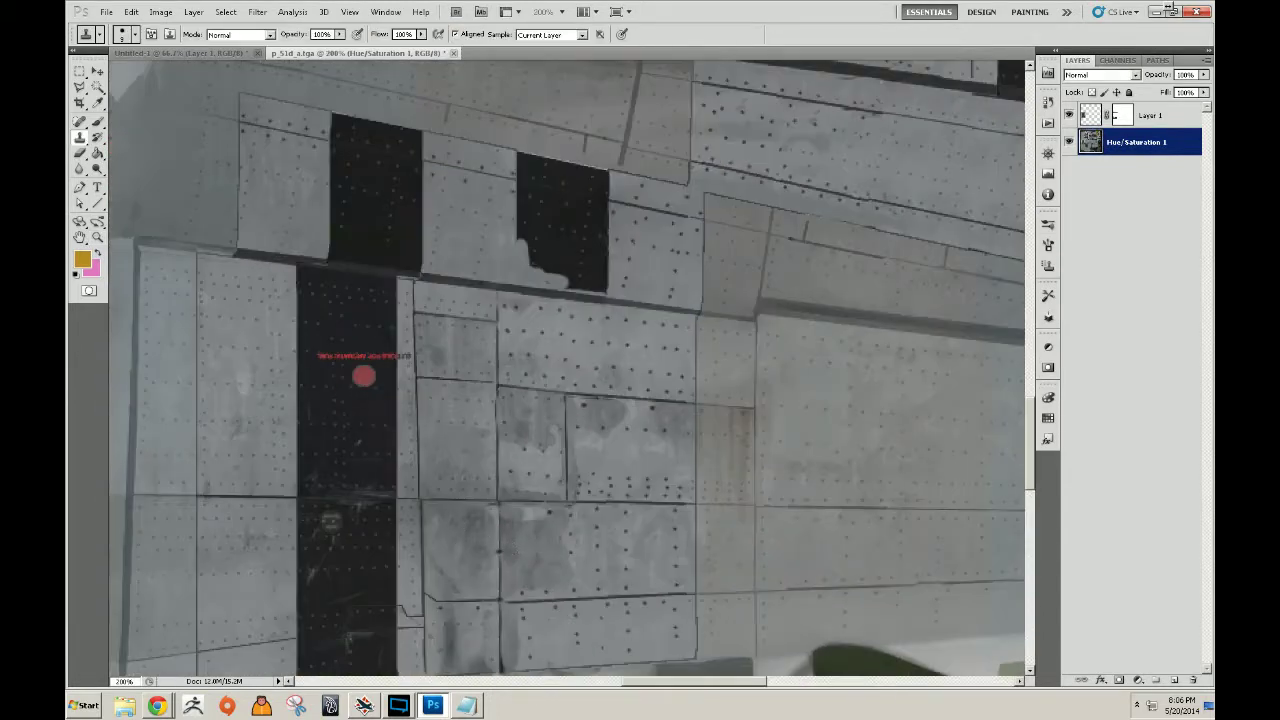
# Clone riveted metal with a larger brush over the lower panel of the black stripe near the upper-right wing's tip.
pyautogui.press('z')
pyautogui.keyDown('alt'); pyautogui.click(466, 509); pyautogui.keyUp('alt')
pyautogui.keyDown('alt'); pyautogui.click(466, 509); pyautogui.keyUp('alt')
pyautogui.keyDown('alt'); pyautogui.click(466, 509); pyautogui.keyUp('alt')
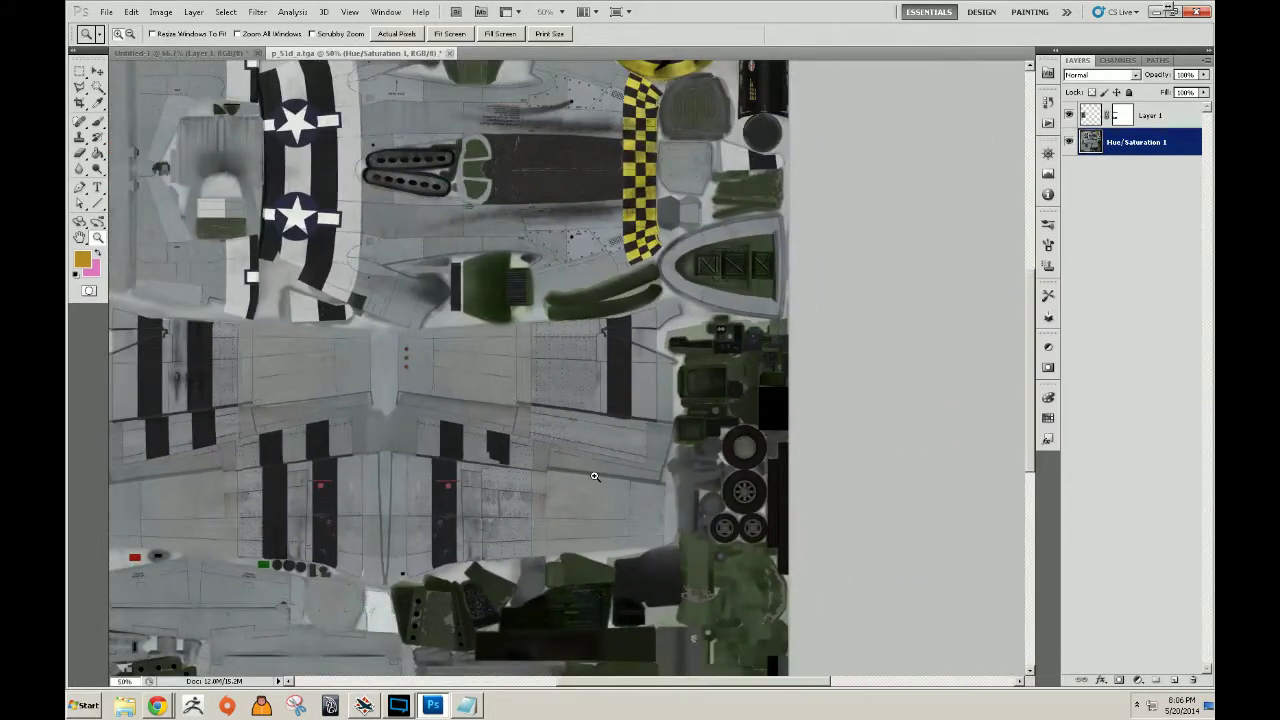
pyautogui.press('s')
pyautogui.scroll(4, 637, 412)
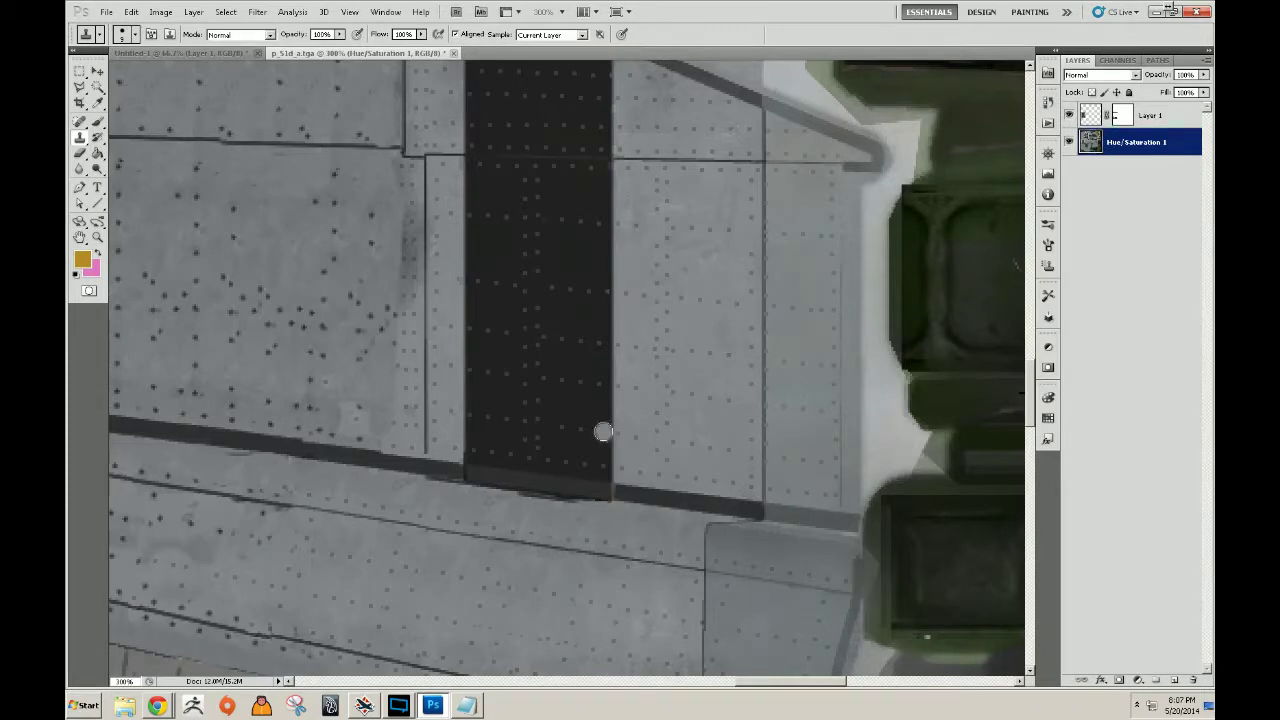
pyautogui.moveTo(593, 430)
pyautogui.mouseDown()
pyautogui.moveTo(514, 418)
pyautogui.moveTo(549, 392)
pyautogui.moveTo(521, 416)
pyautogui.mouseUp()
pyautogui.press(']')
pyautogui.press(']')
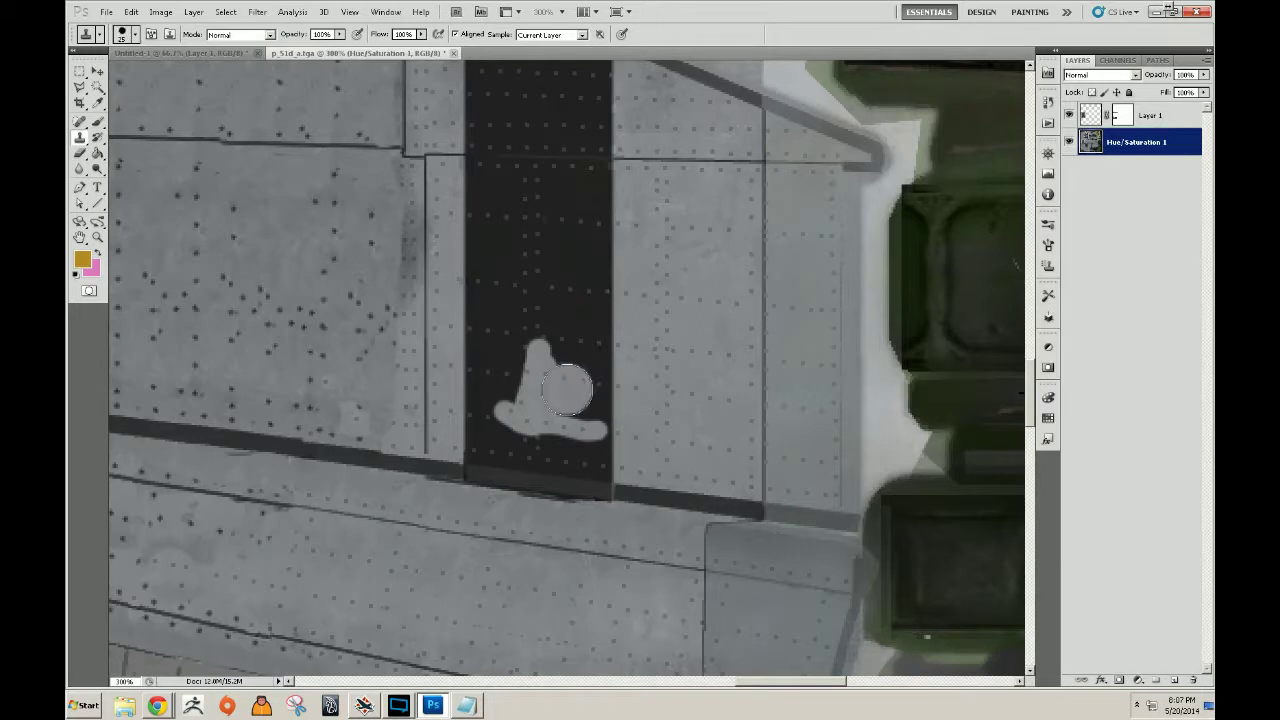
pyautogui.moveTo(581, 418)
pyautogui.mouseDown()
pyautogui.moveTo(586, 188)
pyautogui.moveTo(472, 192)
pyautogui.moveTo(484, 190)
pyautogui.moveTo(478, 422)
pyautogui.mouseUp()
pyautogui.moveTo(484, 428); pyautogui.dragTo(605, 438)
pyautogui.moveTo(472, 436)
pyautogui.mouseDown()
pyautogui.moveTo(554, 358)
pyautogui.moveTo(534, 378)
pyautogui.moveTo(530, 231)
pyautogui.moveTo(562, 262)
pyautogui.moveTo(581, 352)
pyautogui.mouseUp()
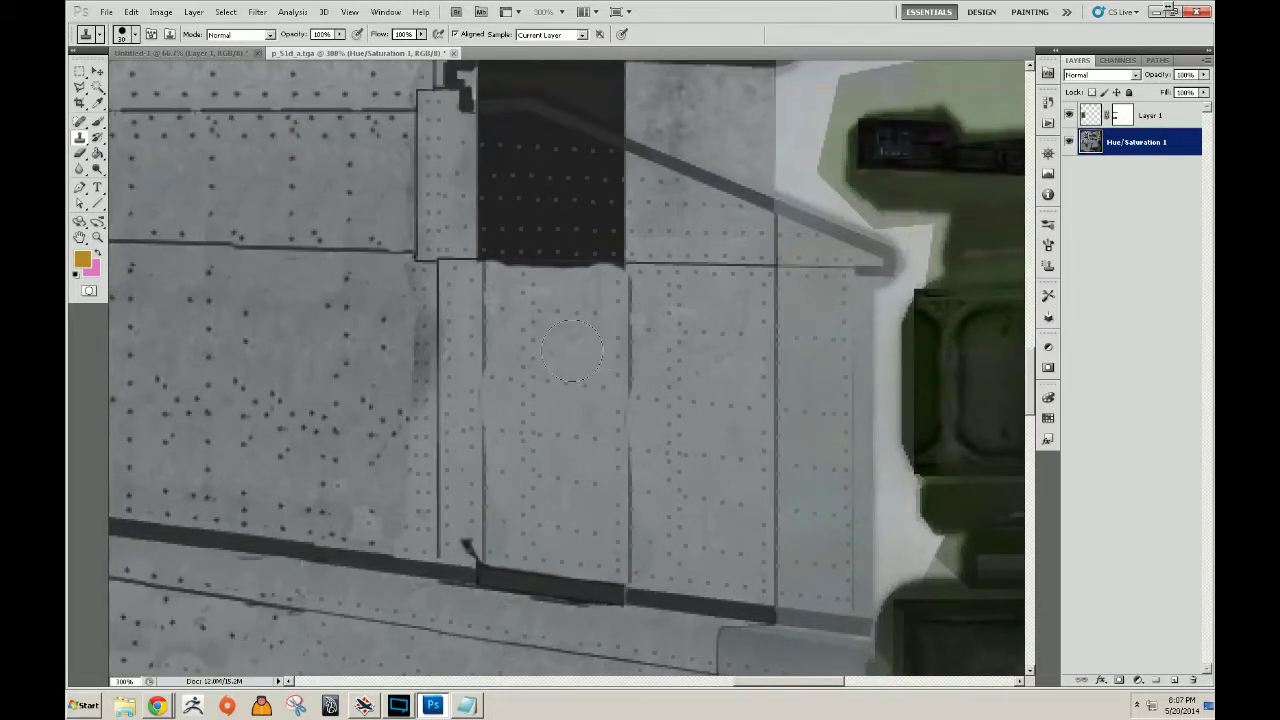
# Clone riveted metal over the bottom of the stripe's next panel up and continue the horizontal panel line beneath it.
pyautogui.moveTo(679, 324); pyautogui.dragTo(681, 428)
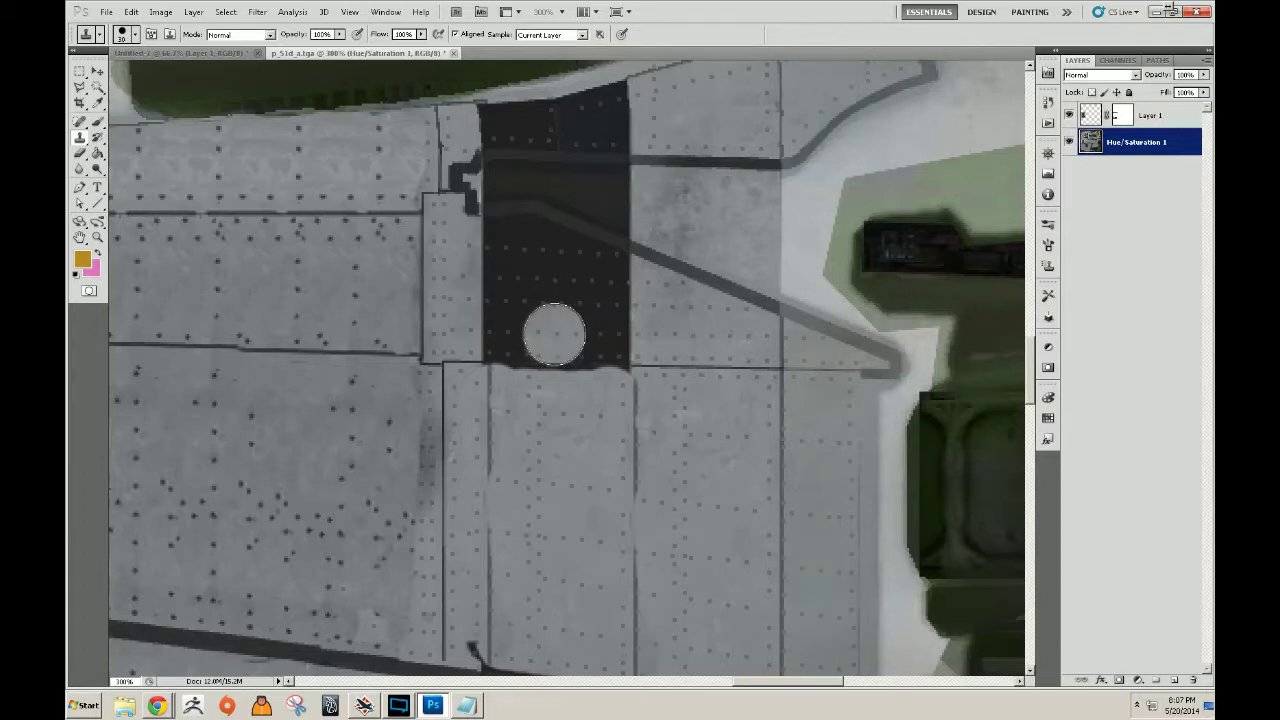
pyautogui.moveTo(559, 333)
pyautogui.mouseDown()
pyautogui.moveTo(542, 275)
pyautogui.moveTo(555, 325)
pyautogui.moveTo(529, 315)
pyautogui.moveTo(550, 328)
pyautogui.moveTo(500, 326)
pyautogui.moveTo(615, 340)
pyautogui.moveTo(544, 343)
pyautogui.mouseUp()
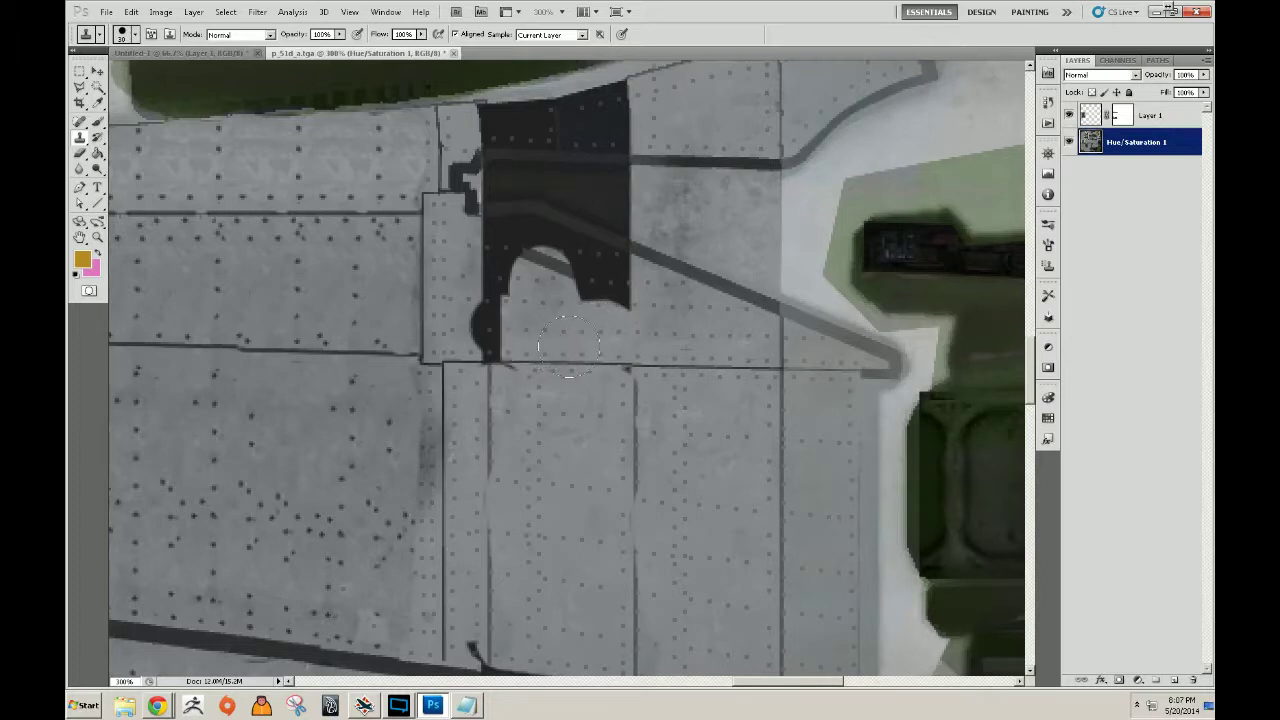
pyautogui.moveTo(536, 355)
pyautogui.mouseDown()
pyautogui.moveTo(495, 355)
pyautogui.moveTo(470, 335)
pyautogui.moveTo(490, 302)
pyautogui.mouseUp()
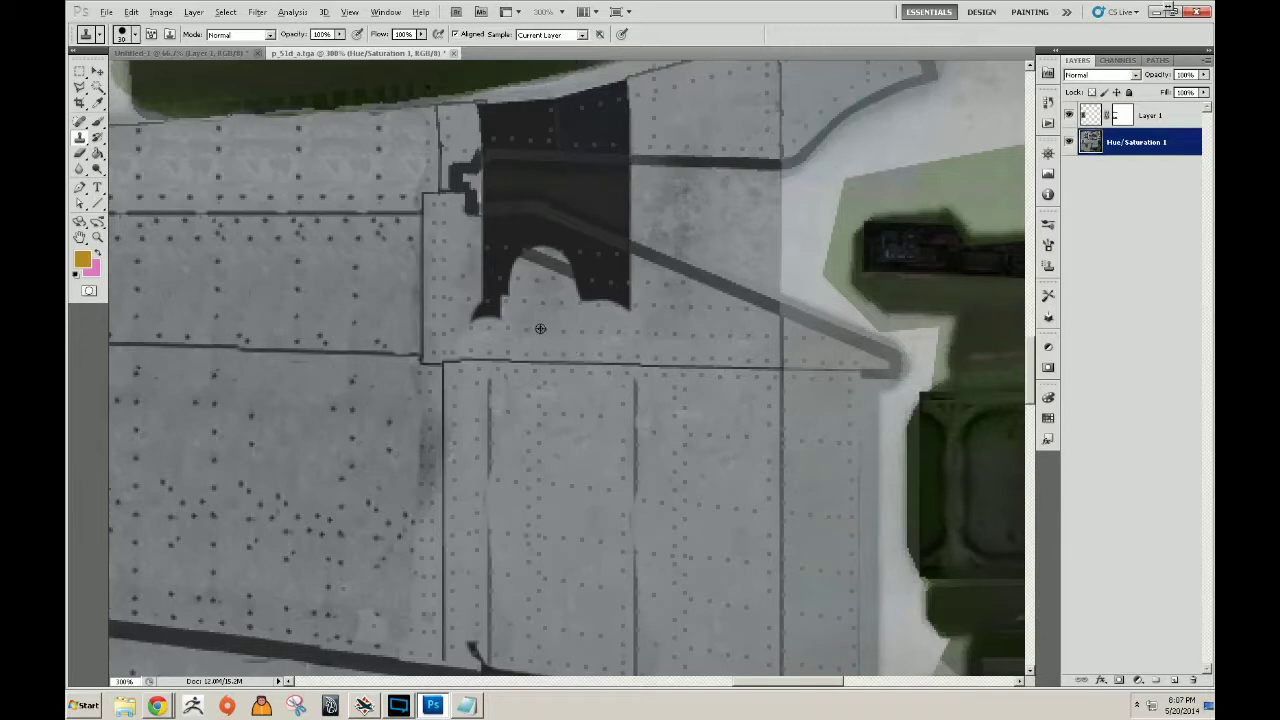
# Clone riveted metal over the rest of that panel up to the dark diagonal band.
pyautogui.moveTo(543, 308)
pyautogui.mouseDown()
pyautogui.moveTo(543, 258)
pyautogui.moveTo(568, 270)
pyautogui.mouseUp()
pyautogui.hotkey('ctrl', 'z')
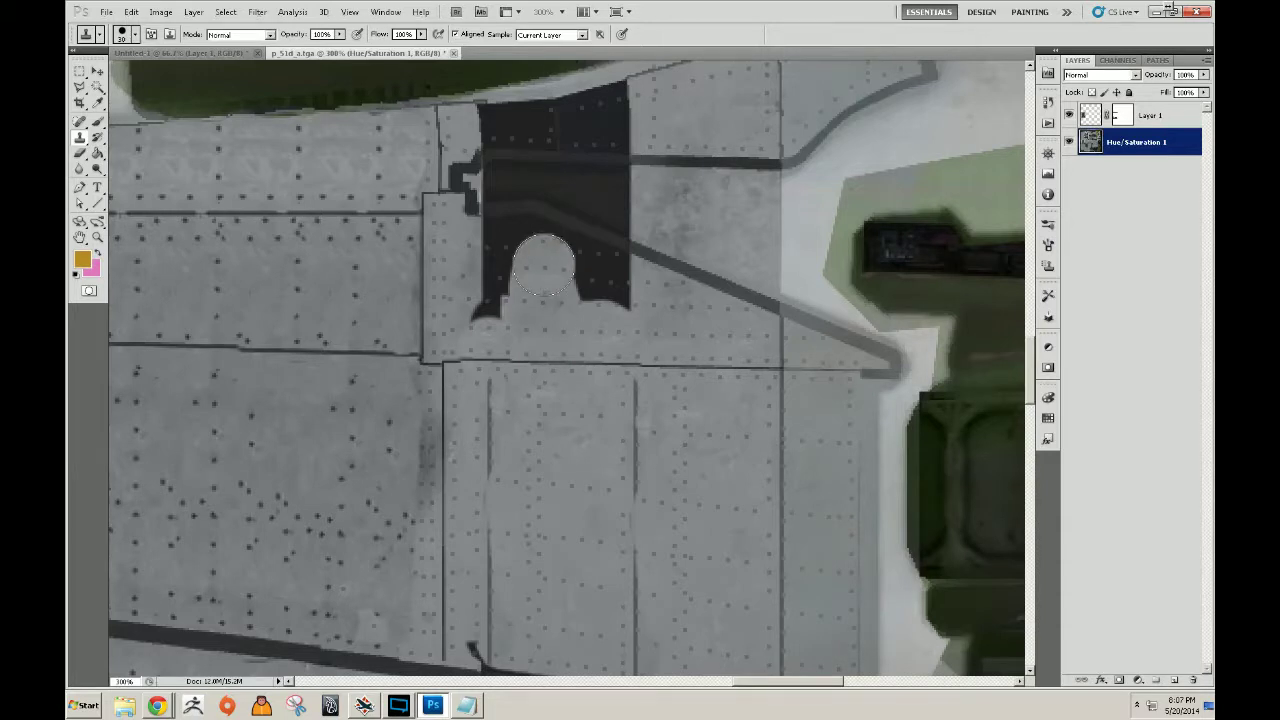
pyautogui.moveTo(543, 265)
pyautogui.mouseDown()
pyautogui.moveTo(534, 240)
pyautogui.moveTo(612, 278)
pyautogui.moveTo(500, 290)
pyautogui.mouseUp()
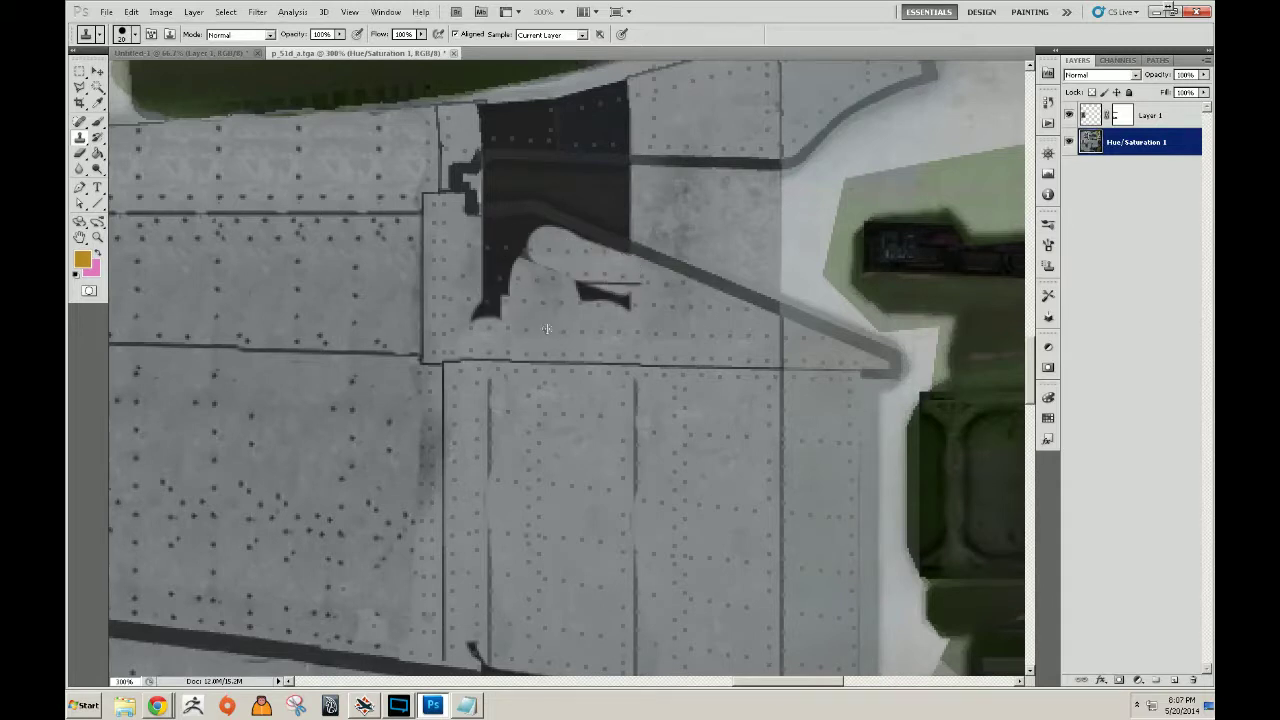
pyautogui.moveTo(578, 302)
pyautogui.mouseDown()
pyautogui.moveTo(622, 283)
pyautogui.moveTo(553, 262)
pyautogui.moveTo(652, 310)
pyautogui.moveTo(519, 278)
pyautogui.moveTo(474, 306)
pyautogui.moveTo(487, 240)
pyautogui.moveTo(535, 242)
pyautogui.mouseUp()
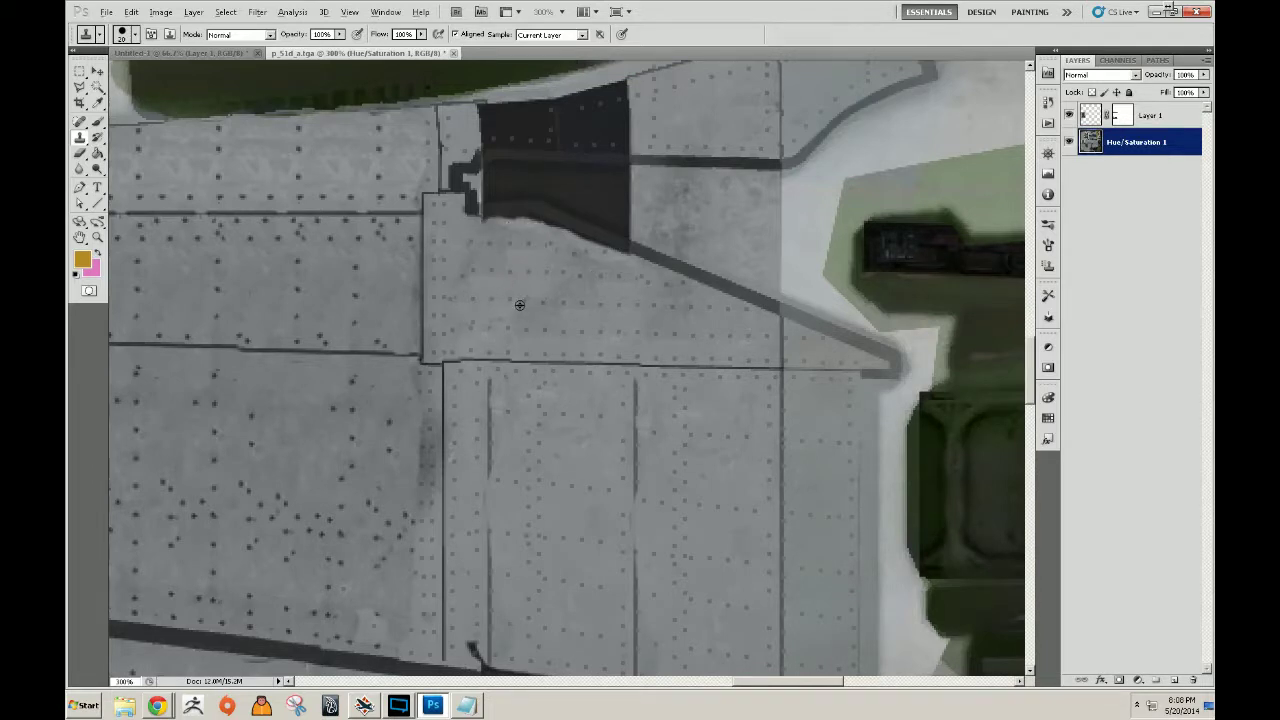
# Clone mottled metal between the stripe's diagonal and horizontal dark bands, continuing both, and riveted metal over its top panel.
pyautogui.keyDown('alt'); pyautogui.click(721, 282); pyautogui.keyUp('alt')
pyautogui.moveTo(625, 242)
pyautogui.mouseDown()
pyautogui.moveTo(565, 218)
pyautogui.moveTo(560, 208)
pyautogui.moveTo(582, 200)
pyautogui.moveTo(555, 192)
pyautogui.moveTo(612, 188)
pyautogui.moveTo(628, 203)
pyautogui.mouseUp()
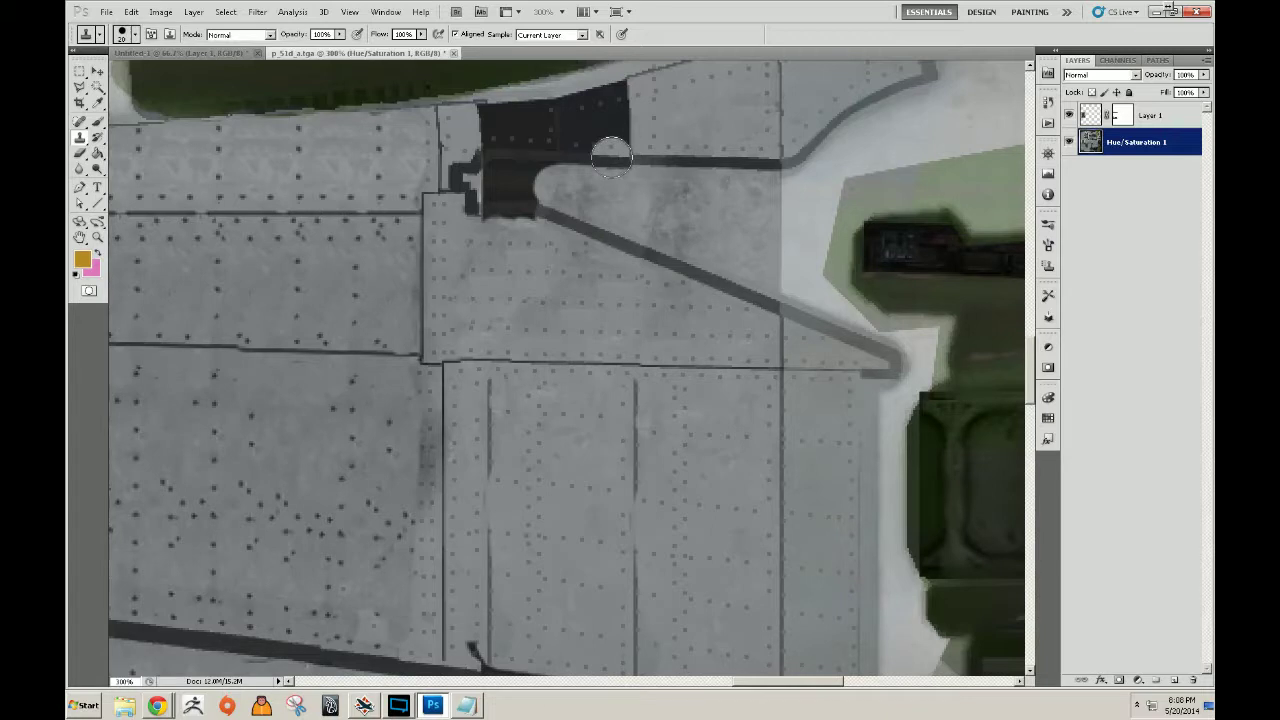
pyautogui.moveTo(611, 155)
pyautogui.mouseDown()
pyautogui.moveTo(508, 151)
pyautogui.moveTo(493, 138)
pyautogui.moveTo(596, 118)
pyautogui.mouseUp()
pyautogui.moveTo(651, 186); pyautogui.dragTo(637, 291)
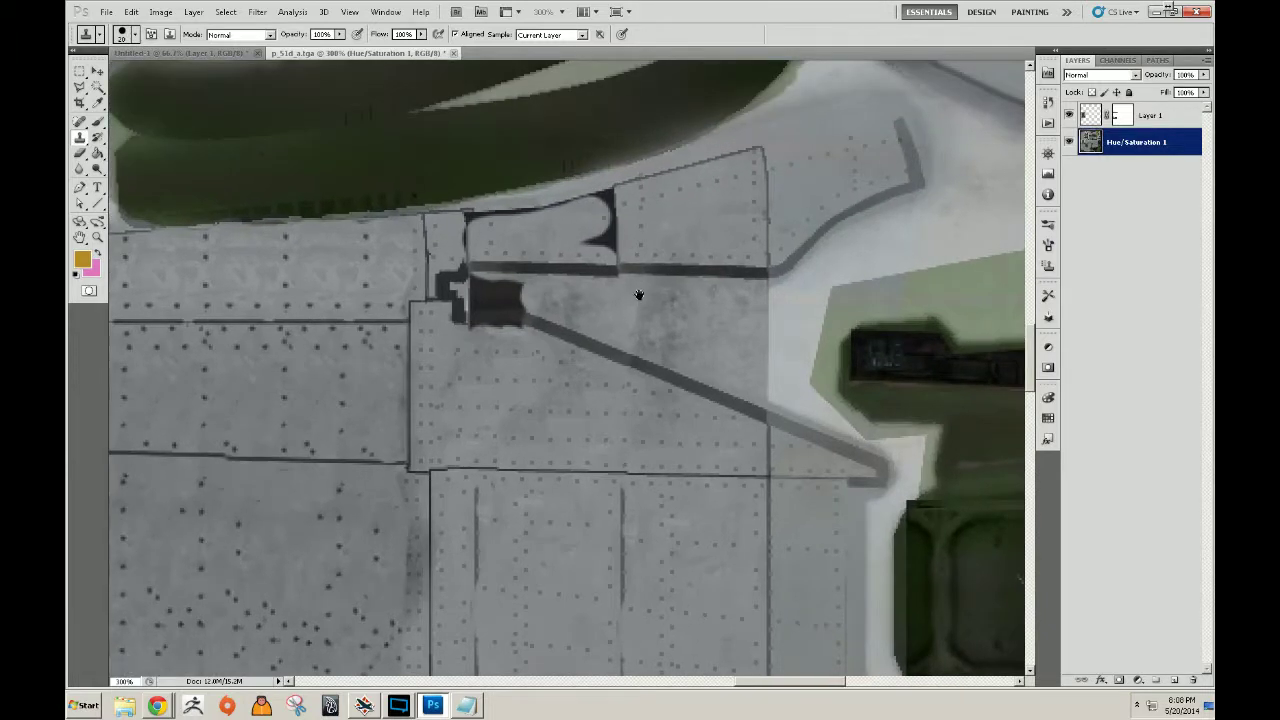
pyautogui.keyDown('alt'); pyautogui.click(703, 183); pyautogui.keyUp('alt')
pyautogui.moveTo(610, 208); pyautogui.dragTo(603, 240)
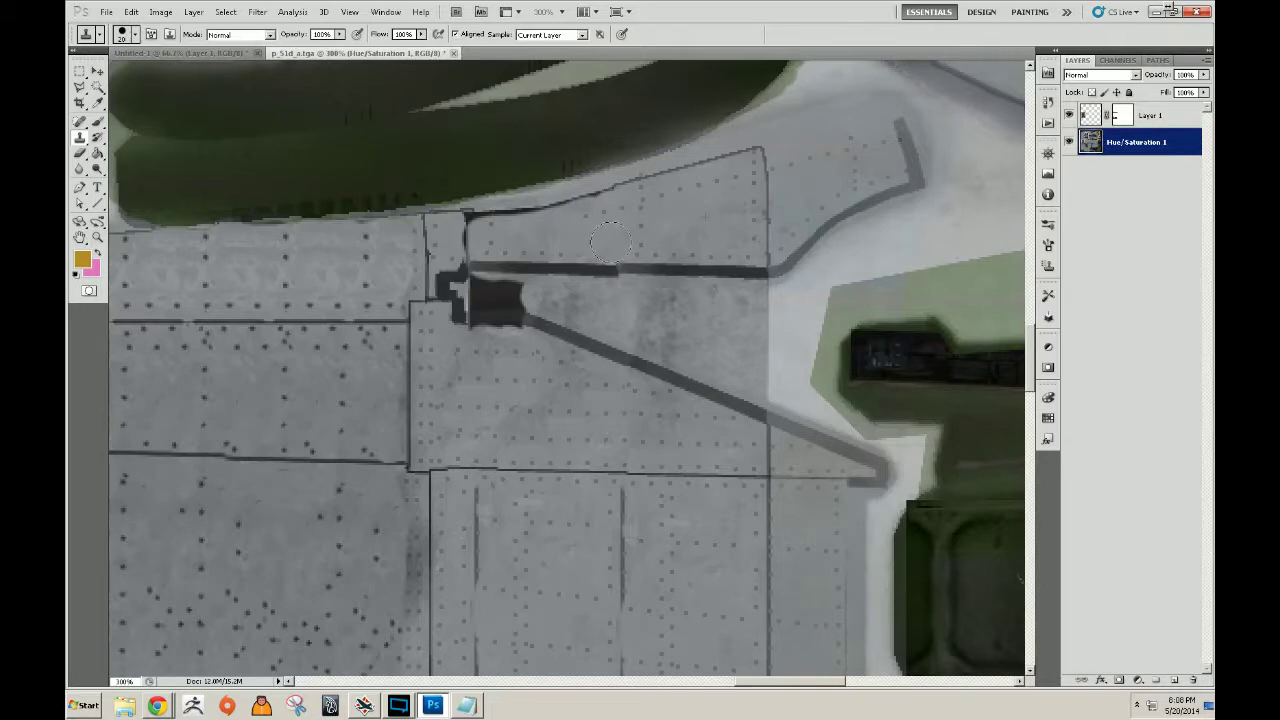
# Clone away the black remnants along the top panel's sloping upper edge, leaving a thin outline.
pyautogui.moveTo(530, 207); pyautogui.dragTo(593, 193)
pyautogui.click(518, 206)
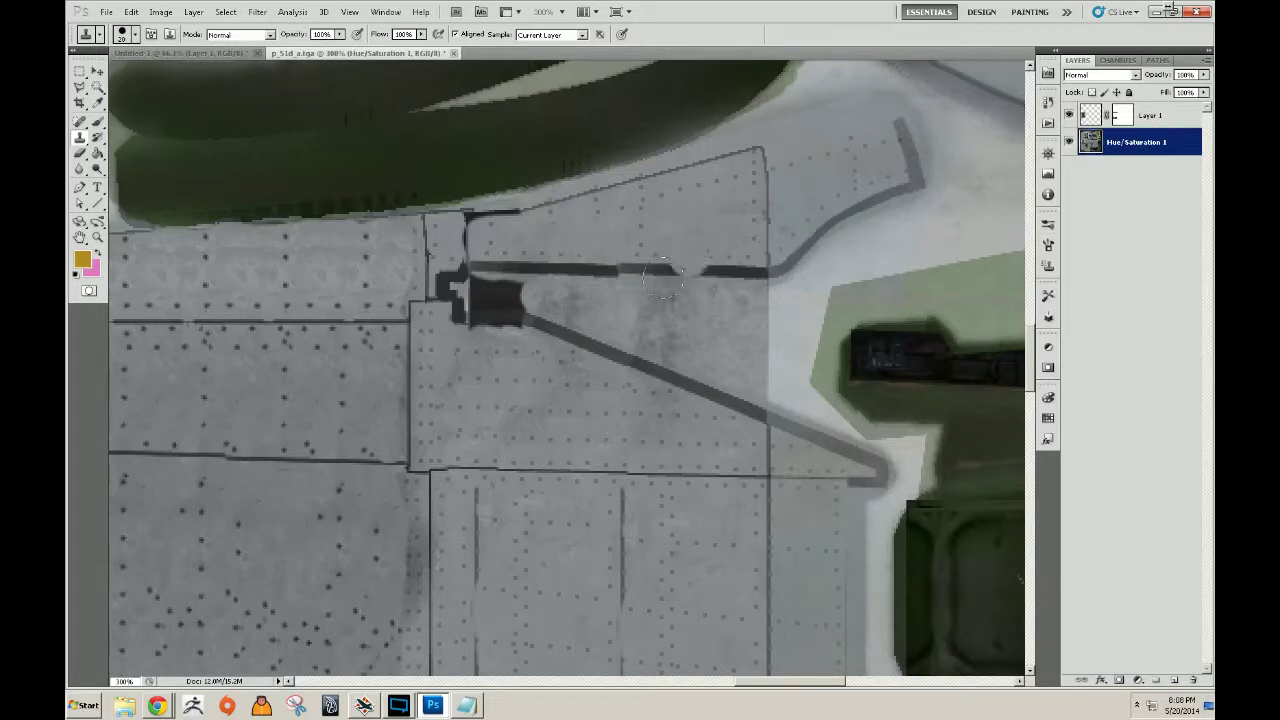
pyautogui.keyDown('alt'); pyautogui.click(506, 467); pyautogui.keyUp('alt')
pyautogui.moveTo(505, 213)
pyautogui.mouseDown()
pyautogui.moveTo(490, 211)
pyautogui.moveTo(514, 206)
pyautogui.mouseUp()
pyautogui.keyDown('alt'); pyautogui.click(695, 163); pyautogui.keyUp('alt')
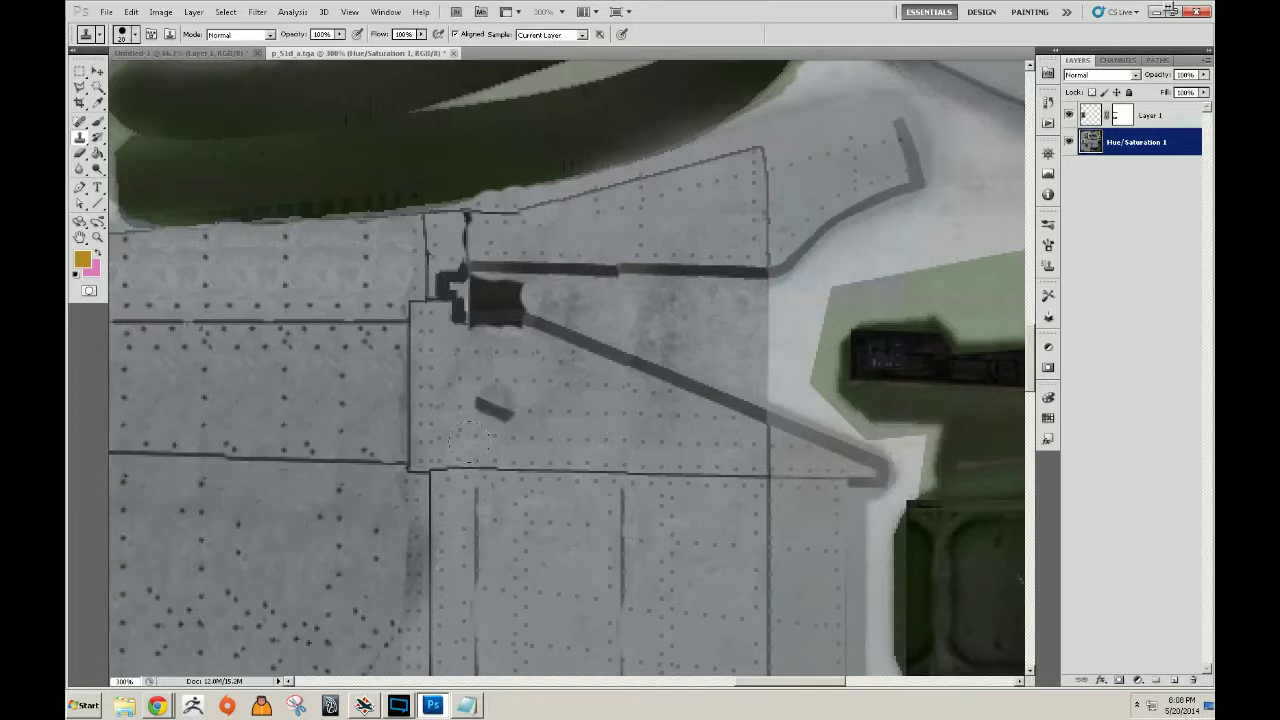
# Clone the vertical panel line above the dark hinge clean and cover the upper part of the dark block beside it with metal, using a smaller brush.
pyautogui.click(468, 242)
pyautogui.click(470, 229)
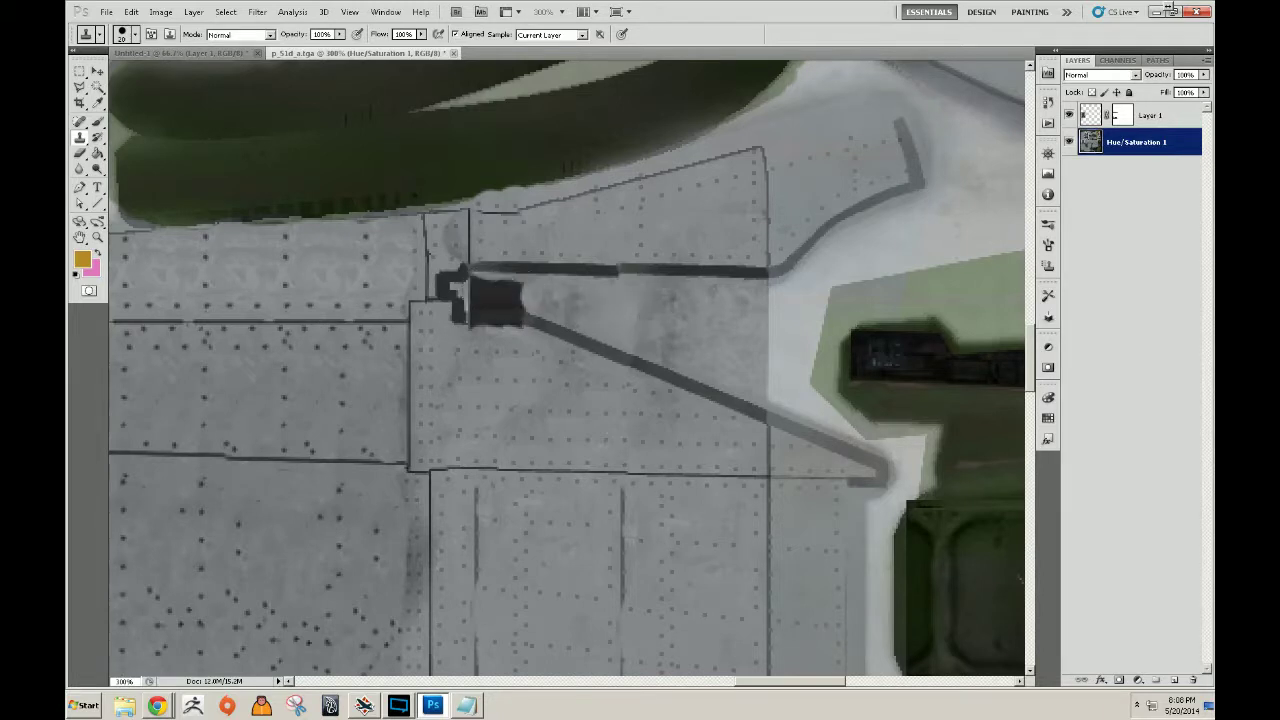
pyautogui.press('[')
pyautogui.press('[')
pyautogui.moveTo(473, 287); pyautogui.dragTo(516, 292)
pyautogui.moveTo(524, 293)
pyautogui.mouseDown()
pyautogui.moveTo(522, 281)
pyautogui.moveTo(481, 279)
pyautogui.mouseUp()
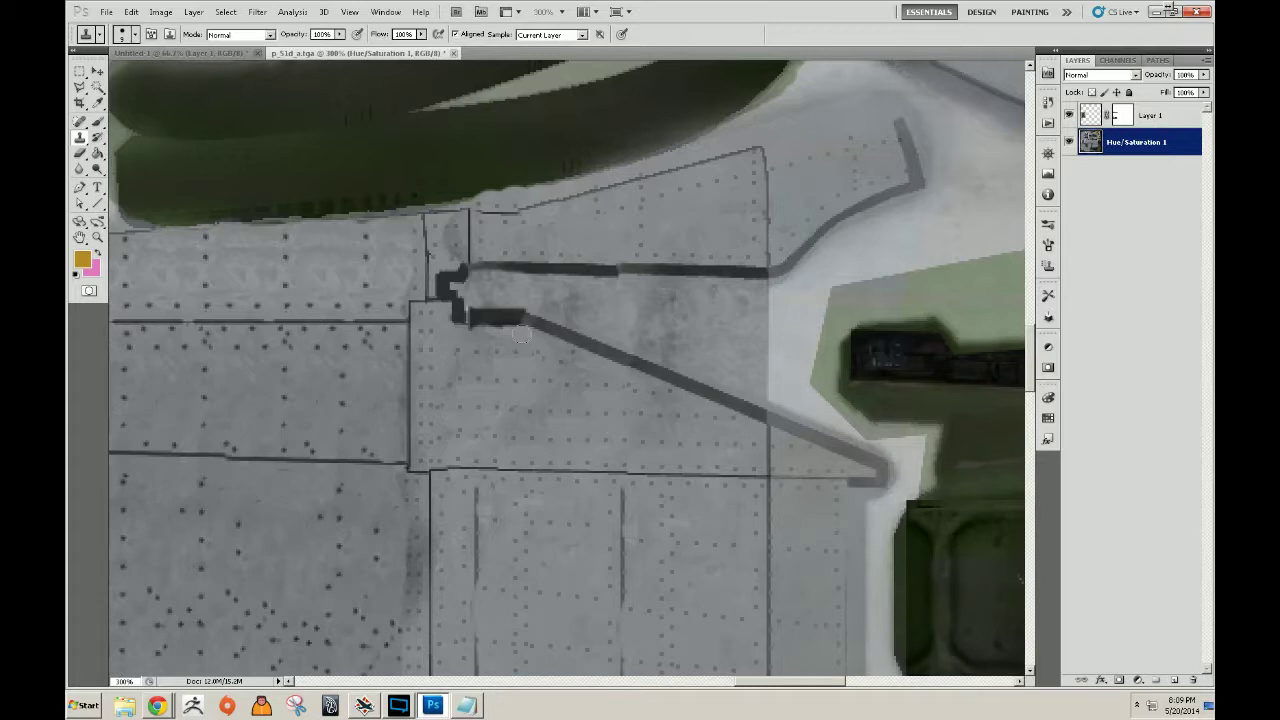
pyautogui.press('z')
pyautogui.keyDown('alt'); pyautogui.click(557, 338); pyautogui.keyUp('alt')
pyautogui.keyDown('alt'); pyautogui.click(557, 338); pyautogui.keyUp('alt')
pyautogui.keyDown('alt'); pyautogui.click(559, 341); pyautogui.keyUp('alt')
pyautogui.keyDown('alt'); pyautogui.click(559, 341); pyautogui.keyUp('alt')
pyautogui.click(654, 414)
pyautogui.click(654, 414)
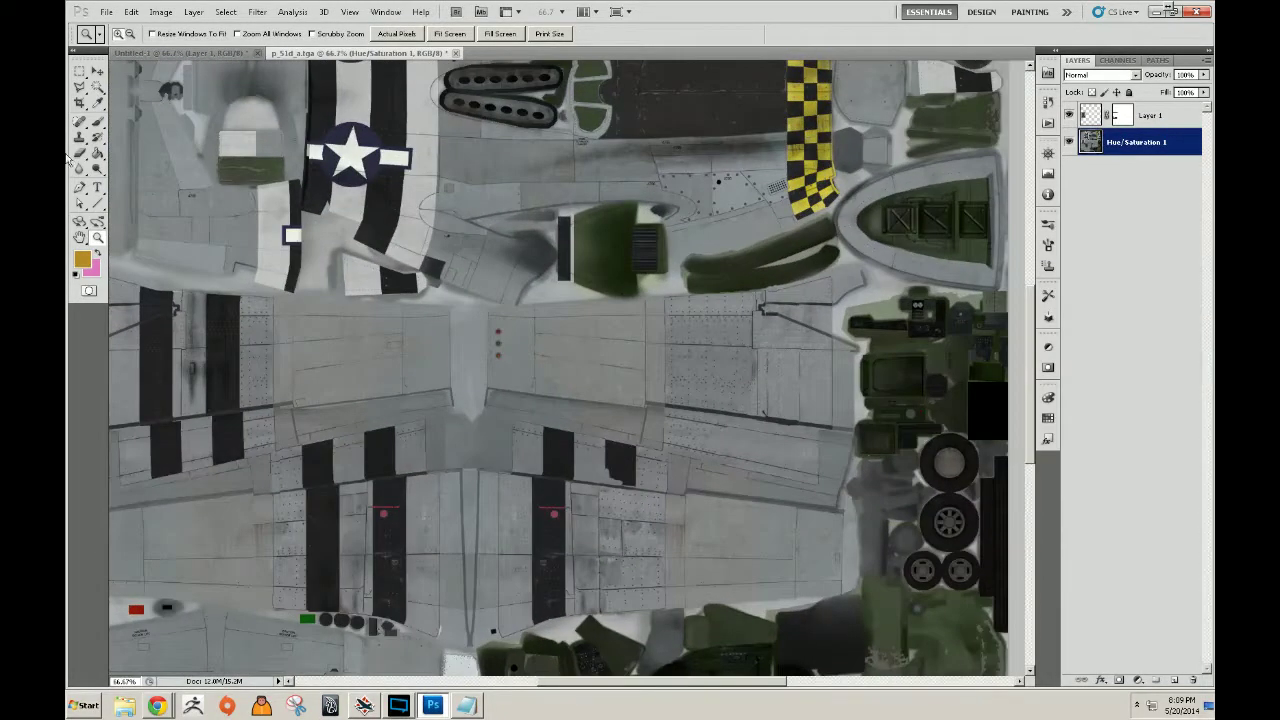
pyautogui.click(82, 71)
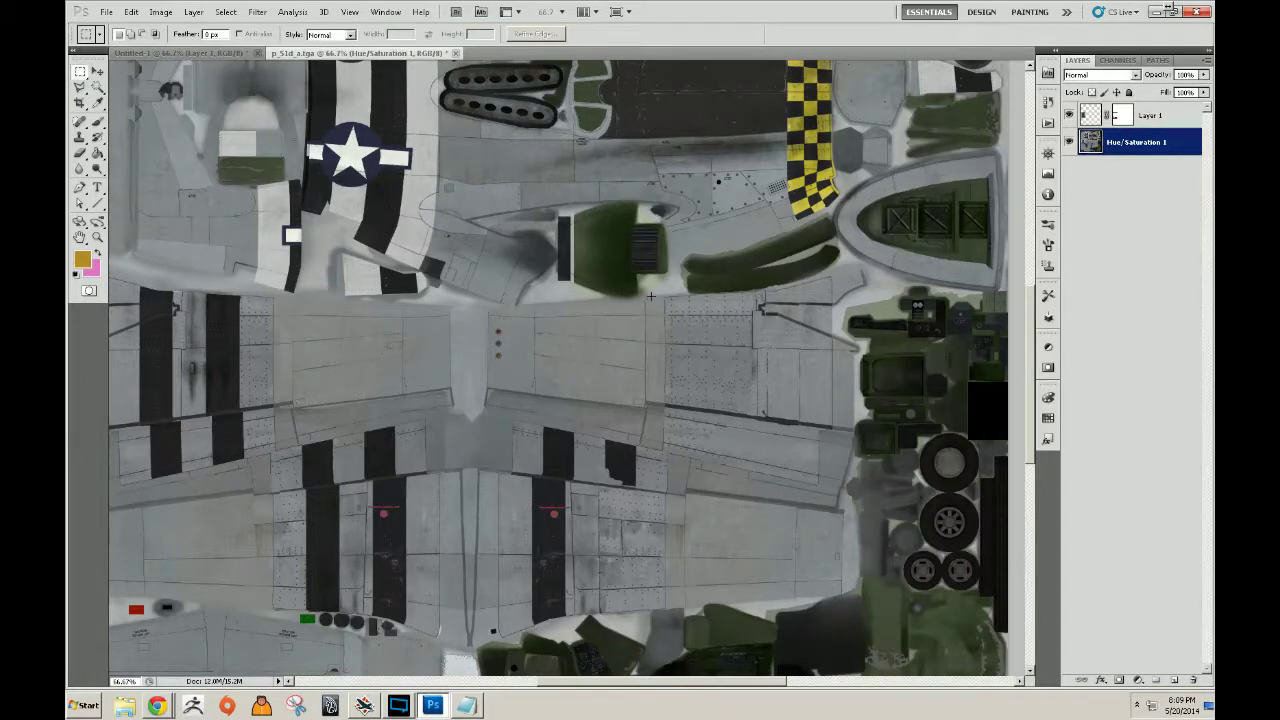
pyautogui.moveTo(850, 485); pyautogui.dragTo(850, 492)
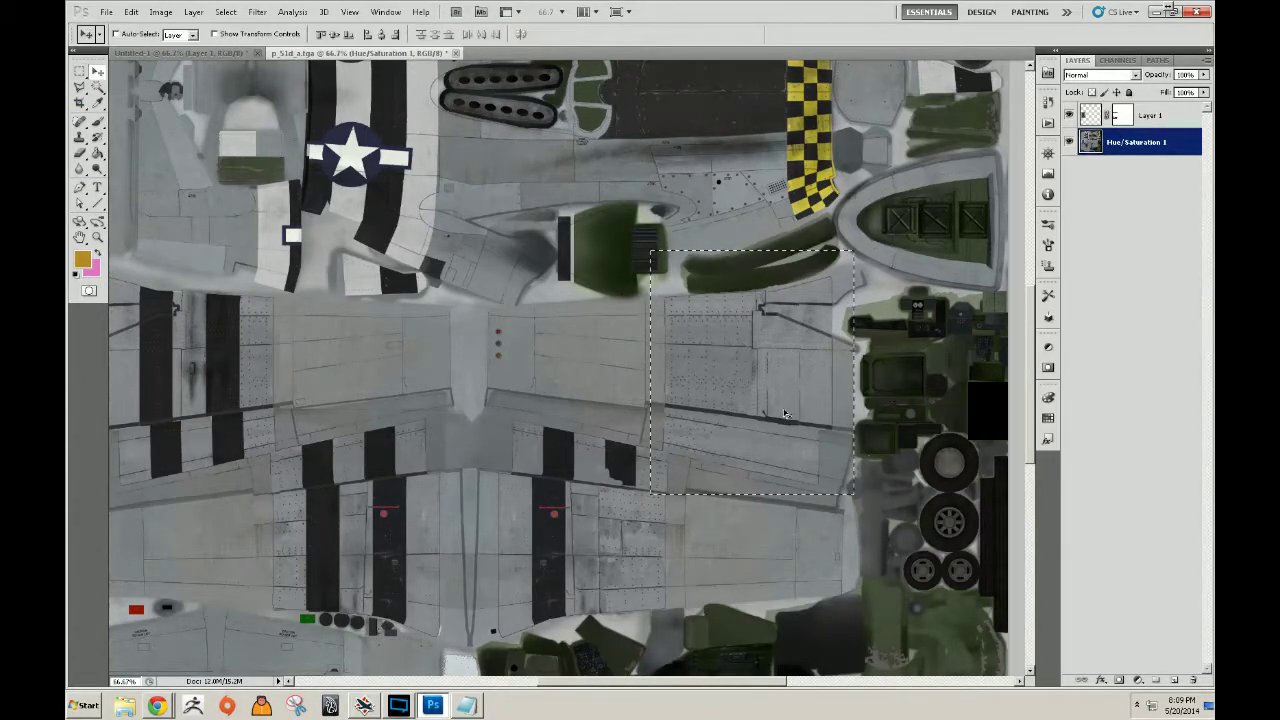
pyautogui.press('z')
pyautogui.hotkey('ctrl', 'd')
# Clone the dark gap between the wing panels and the flap so that it runs on through the interrupted section.
pyautogui.moveTo(796, 439); pyautogui.dragTo(724, 389)
pyautogui.press('s')
pyautogui.keyDown('alt'); pyautogui.click(597, 258); pyautogui.keyUp('alt')
pyautogui.moveTo(592, 360)
pyautogui.mouseDown()
pyautogui.moveTo(608, 425)
pyautogui.moveTo(586, 437)
pyautogui.mouseUp()
pyautogui.keyDown('alt'); pyautogui.click(388, 398); pyautogui.keyUp('alt')
pyautogui.click(594, 429)
pyautogui.moveTo(783, 470); pyautogui.dragTo(475, 391)
pyautogui.press('z')
pyautogui.keyDown('alt'); pyautogui.click(652, 420); pyautogui.keyUp('alt')
pyautogui.keyDown('alt'); pyautogui.click(652, 420); pyautogui.keyUp('alt')
pyautogui.keyDown('alt'); pyautogui.click(652, 422); pyautogui.keyUp('alt')
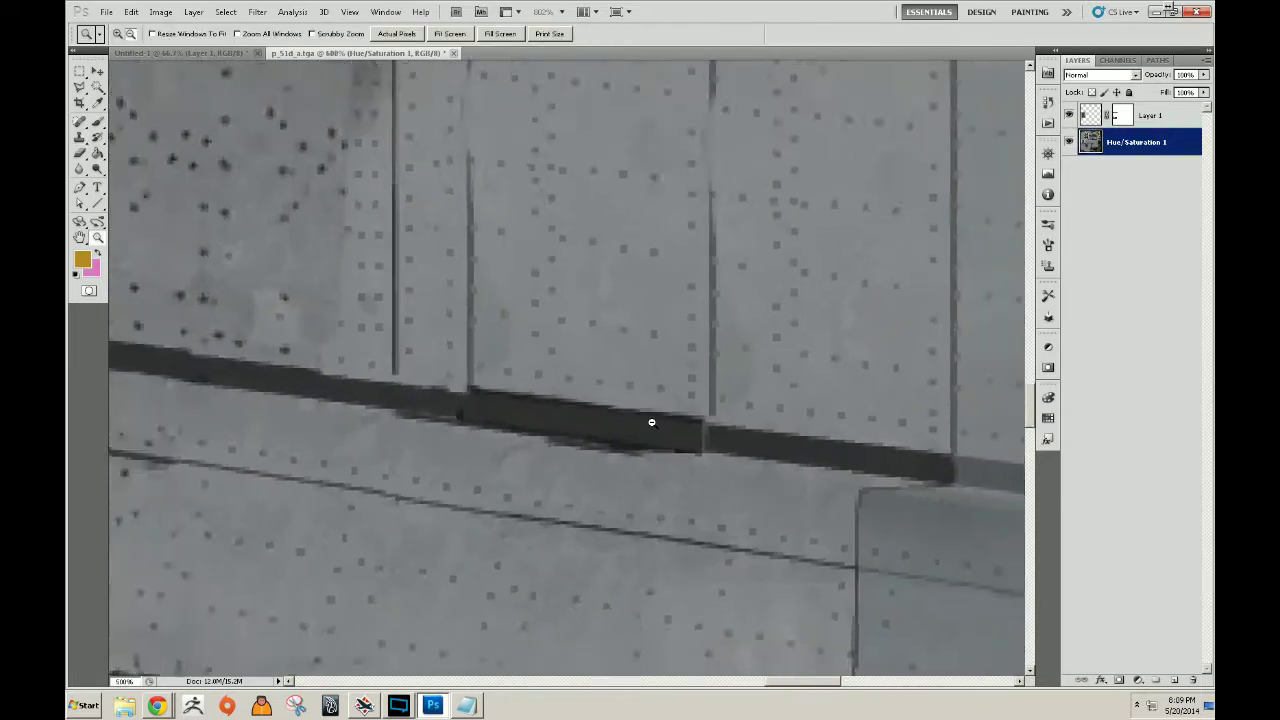
pyautogui.keyDown('alt'); pyautogui.click(652, 422); pyautogui.keyUp('alt')
pyautogui.keyDown('alt'); pyautogui.click(652, 422); pyautogui.keyUp('alt')
pyautogui.keyDown('alt'); pyautogui.click(652, 422); pyautogui.keyUp('alt')
pyautogui.keyDown('alt'); pyautogui.click(652, 422); pyautogui.keyUp('alt')
pyautogui.keyDown('alt'); pyautogui.click(652, 422); pyautogui.keyUp('alt')
pyautogui.keyDown('alt'); pyautogui.click(652, 419); pyautogui.keyUp('alt')
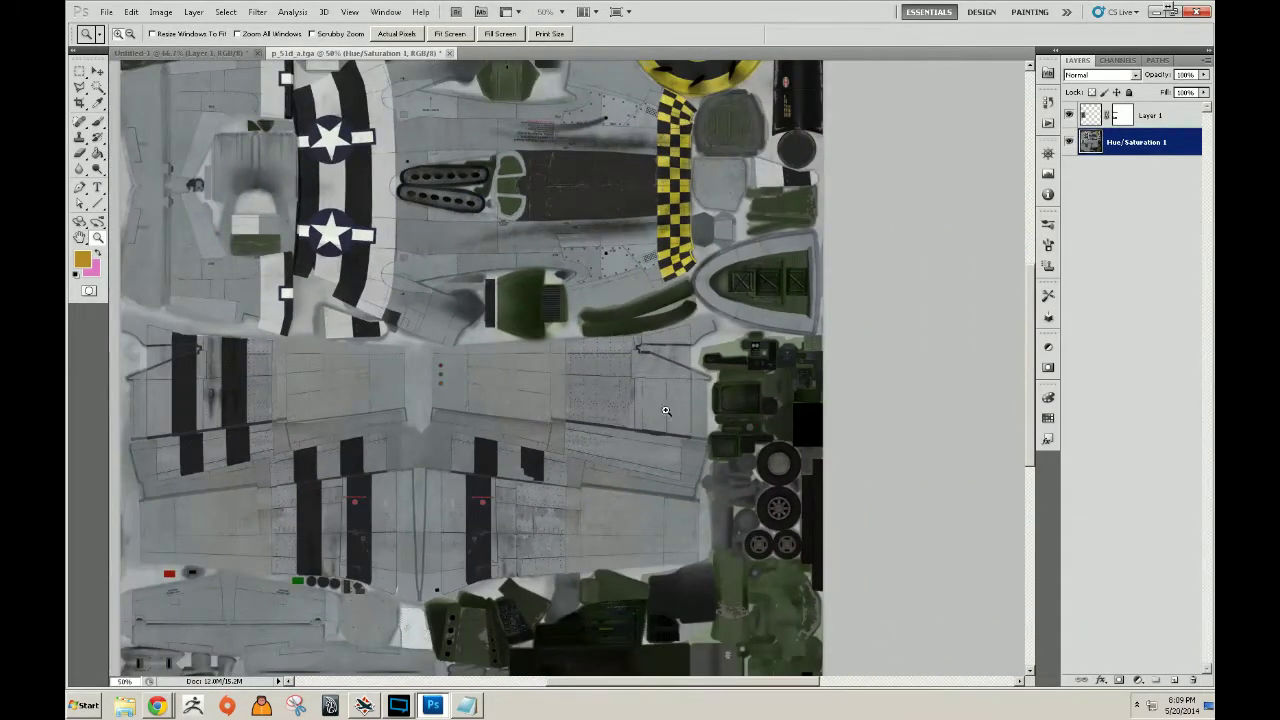
# Apply the layer mask of Layer 1.
pyautogui.click(666, 410)
pyautogui.click(1118, 115)
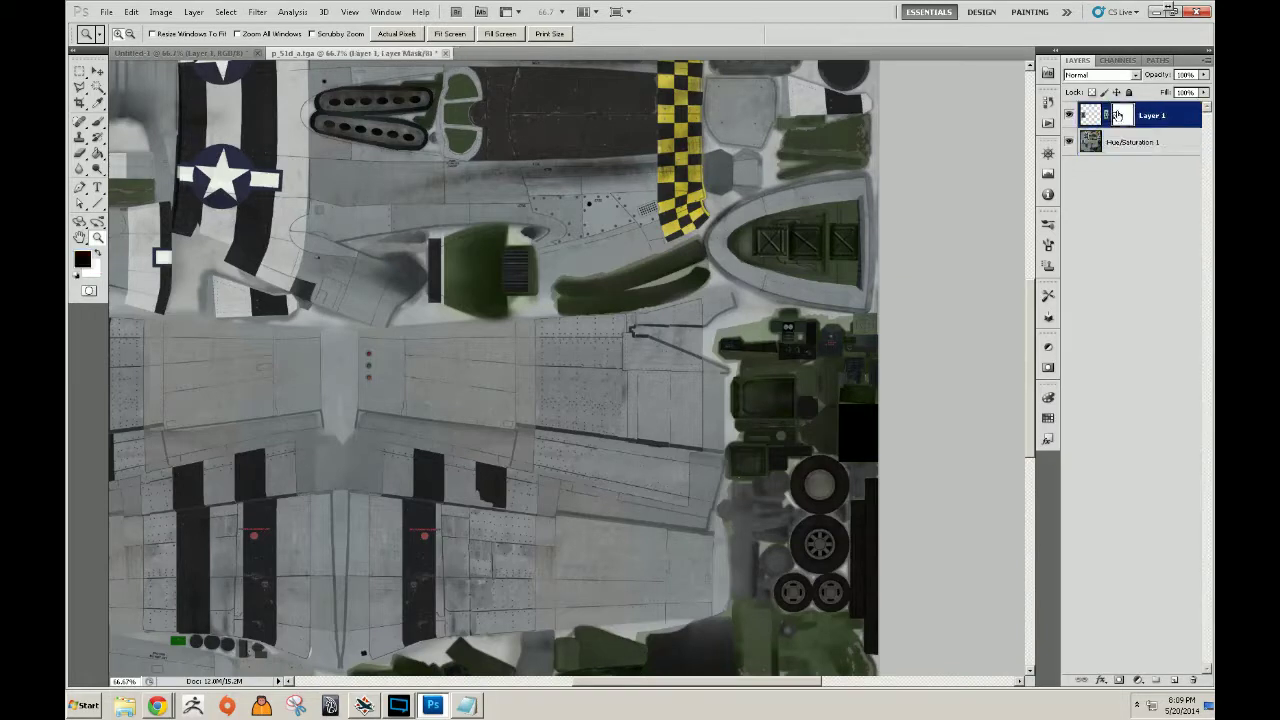
pyautogui.rightClick(1121, 115)
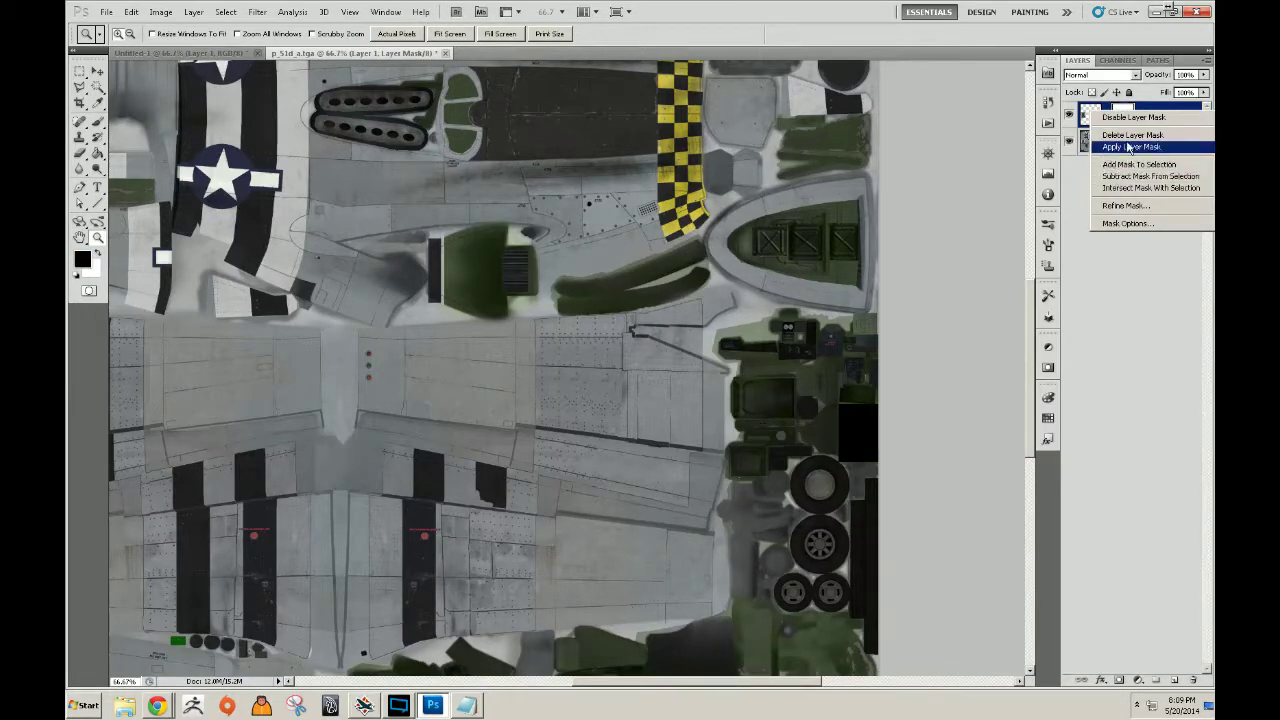
pyautogui.click(1130, 147)
# On the Hue/Saturation 1 layer, clone riveted metal over the lower part of the flap's partly erased black stripe.
pyautogui.moveTo(417, 437); pyautogui.dragTo(525, 364)
pyautogui.click(636, 421)
pyautogui.click(636, 421)
pyautogui.click(632, 419)
pyautogui.moveTo(522, 481)
pyautogui.mouseDown()
pyautogui.moveTo(616, 384)
pyautogui.moveTo(603, 404)
pyautogui.moveTo(631, 432)
pyautogui.mouseUp()
pyautogui.click(634, 460)
pyautogui.press('s')
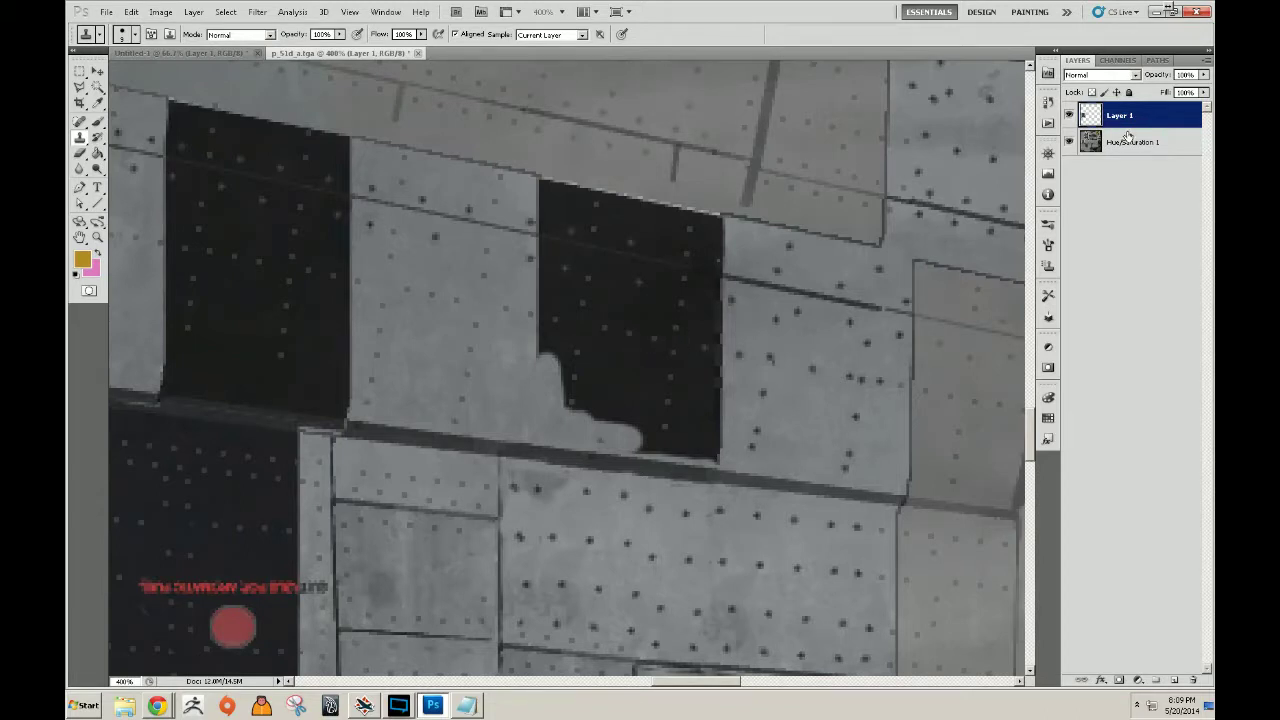
pyautogui.click(1129, 137)
pyautogui.moveTo(666, 340)
pyautogui.mouseDown()
pyautogui.moveTo(720, 364)
pyautogui.moveTo(660, 354)
pyautogui.moveTo(630, 375)
pyautogui.moveTo(678, 391)
pyautogui.moveTo(706, 427)
pyautogui.moveTo(606, 428)
pyautogui.moveTo(710, 450)
pyautogui.mouseUp()
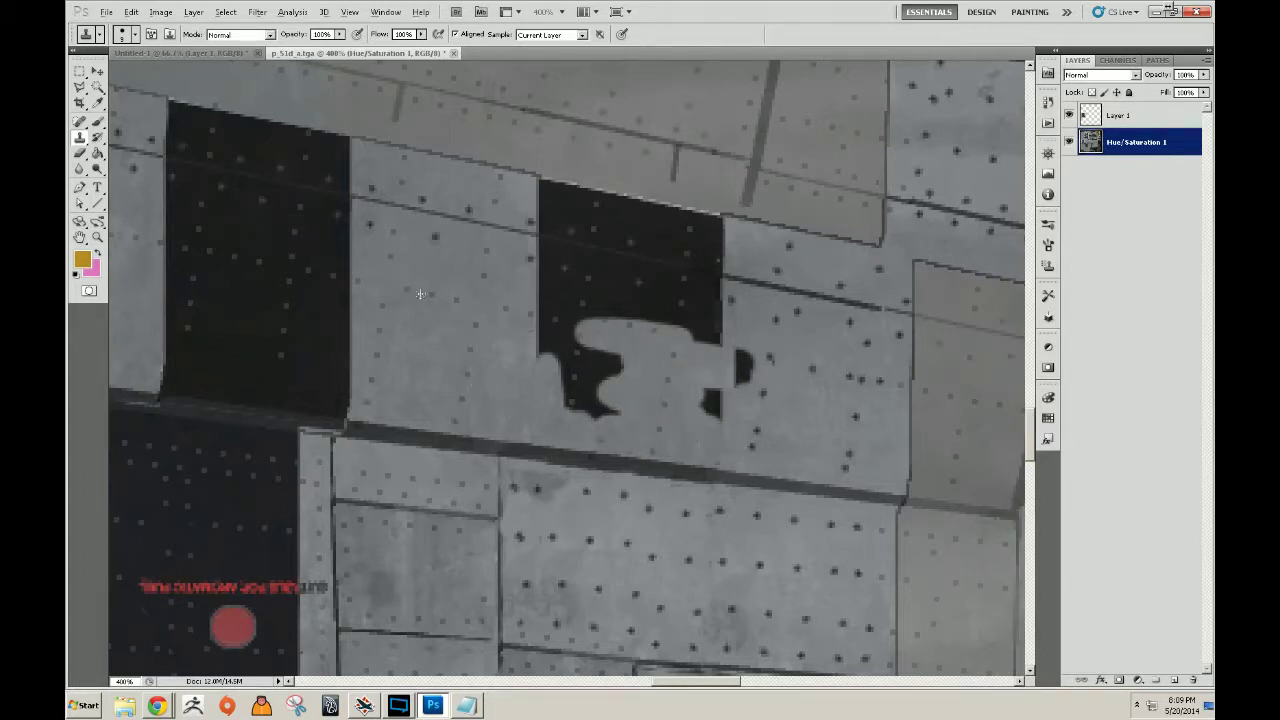
pyautogui.moveTo(530, 314)
pyautogui.mouseDown()
pyautogui.moveTo(547, 352)
pyautogui.moveTo(521, 342)
pyautogui.moveTo(536, 420)
pyautogui.mouseUp()
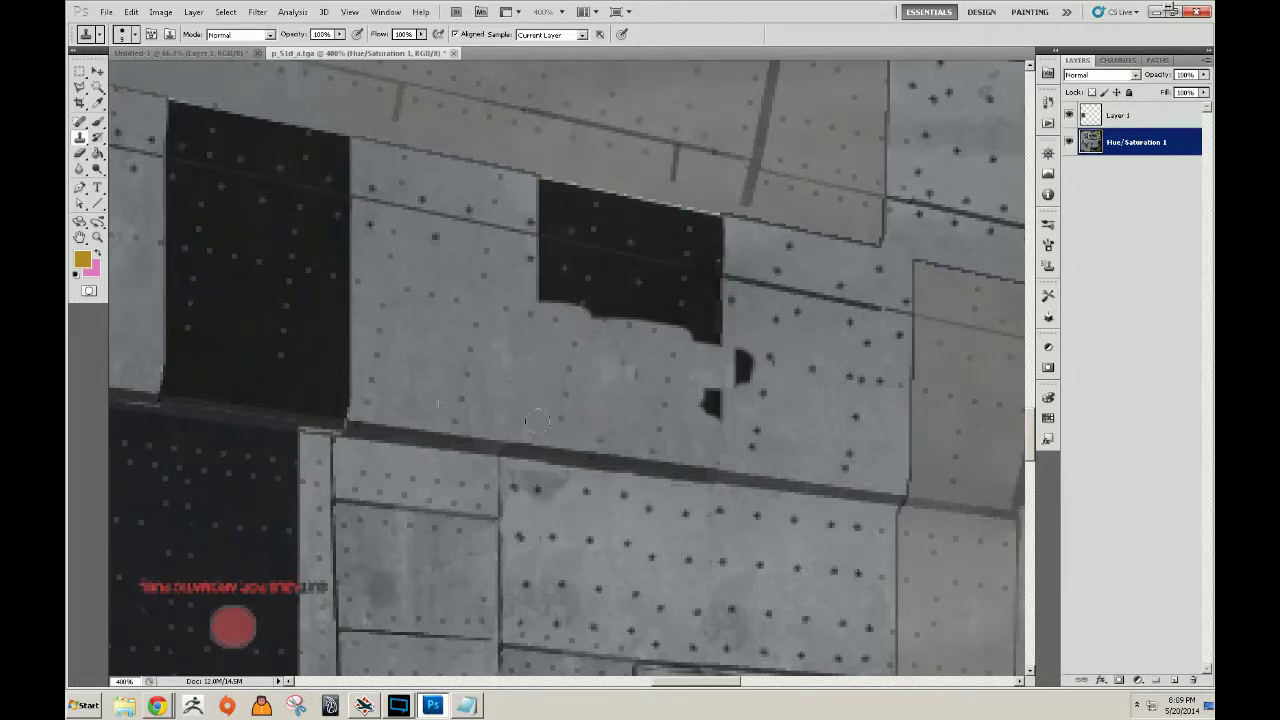
pyautogui.moveTo(615, 312); pyautogui.dragTo(526, 244)
# Clone the flap's sloping panel line across the stripe and riveted metal over the black strip above it.
pyautogui.keyDown('alt'); pyautogui.click(422, 207); pyautogui.keyUp('alt')
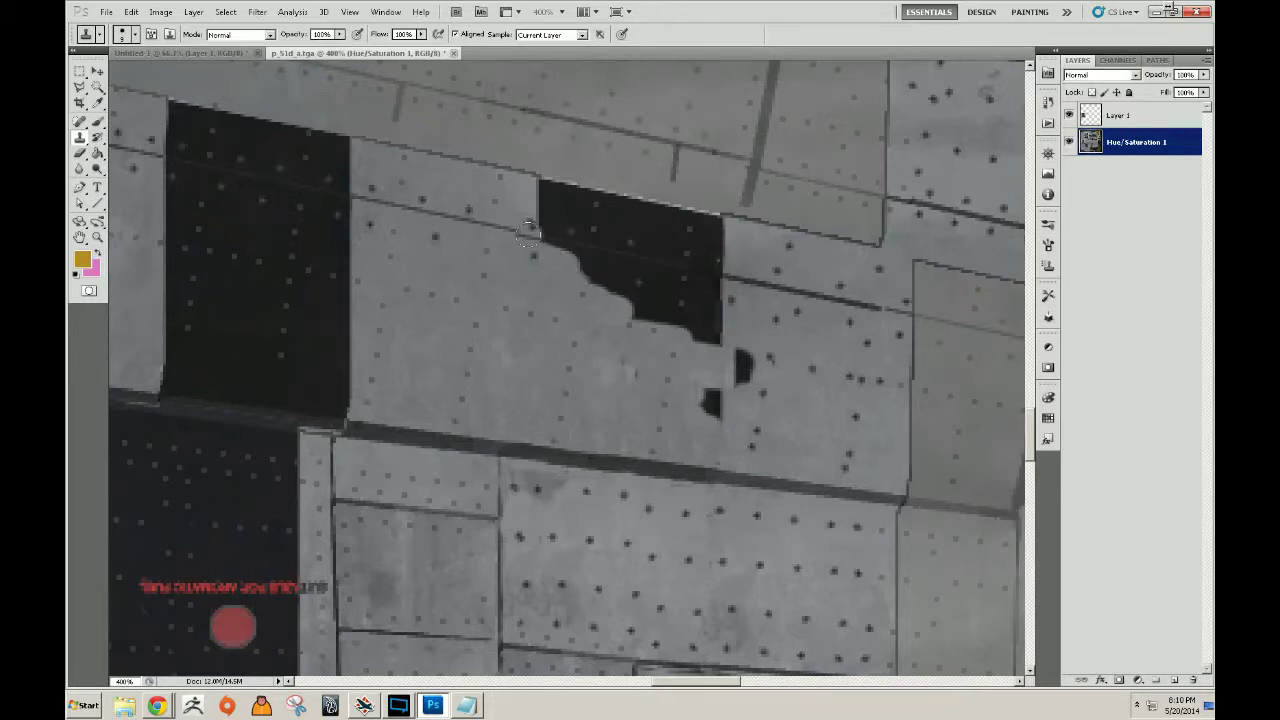
pyautogui.moveTo(527, 232); pyautogui.dragTo(728, 272)
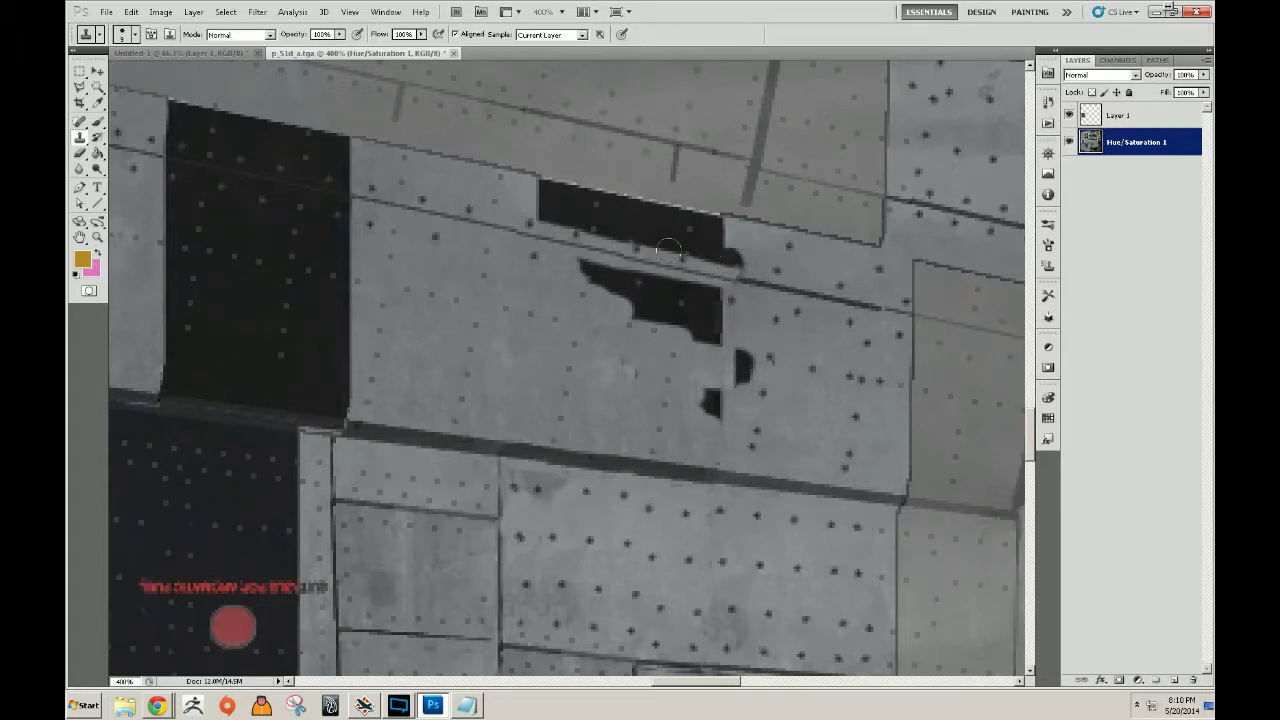
pyautogui.moveTo(530, 212)
pyautogui.mouseDown()
pyautogui.moveTo(573, 215)
pyautogui.moveTo(537, 193)
pyautogui.moveTo(578, 205)
pyautogui.moveTo(548, 193)
pyautogui.moveTo(721, 232)
pyautogui.moveTo(573, 205)
pyautogui.moveTo(586, 223)
pyautogui.moveTo(663, 239)
pyautogui.moveTo(594, 232)
pyautogui.moveTo(749, 264)
pyautogui.moveTo(750, 297)
pyautogui.moveTo(736, 297)
pyautogui.moveTo(749, 275)
pyautogui.moveTo(600, 245)
pyautogui.moveTo(639, 255)
pyautogui.mouseUp()
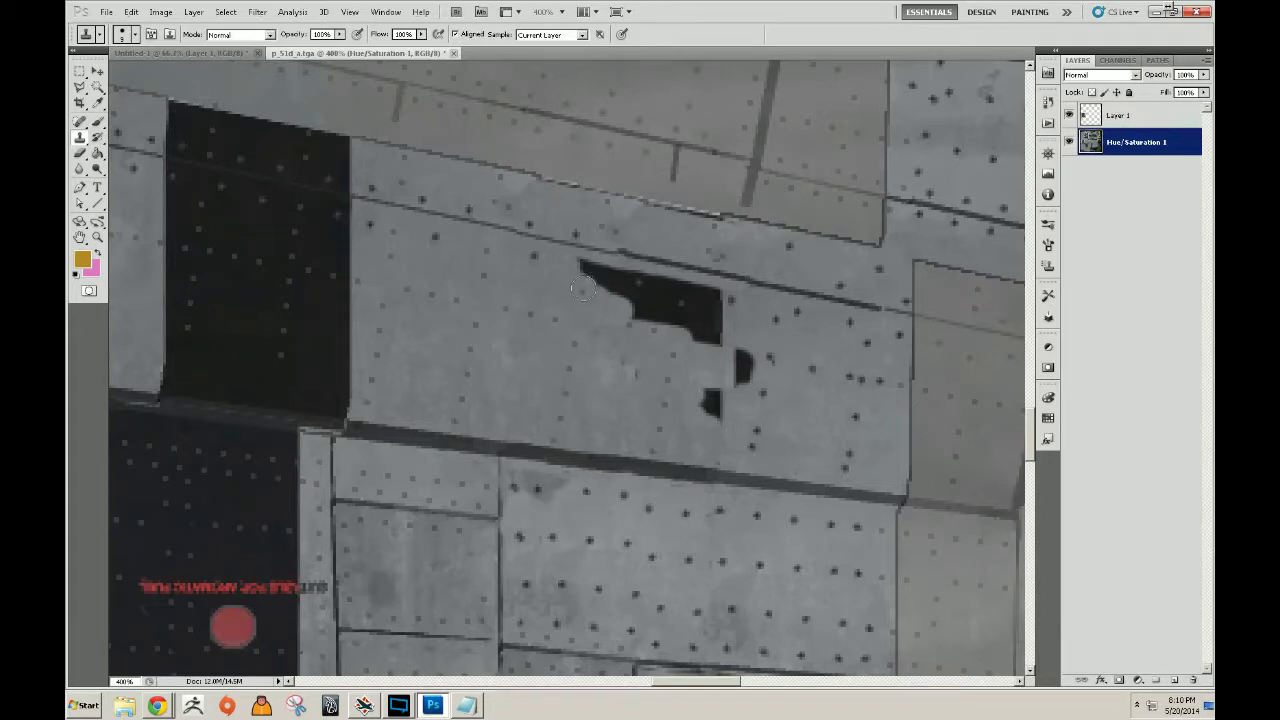
# Clone riveted metal over the black remnants left below the flap's panel line and along the stripe's far edge.
pyautogui.moveTo(585, 285)
pyautogui.mouseDown()
pyautogui.moveTo(612, 272)
pyautogui.moveTo(628, 282)
pyautogui.moveTo(645, 302)
pyautogui.moveTo(636, 319)
pyautogui.moveTo(685, 310)
pyautogui.moveTo(665, 290)
pyautogui.moveTo(700, 295)
pyautogui.moveTo(698, 330)
pyautogui.mouseUp()
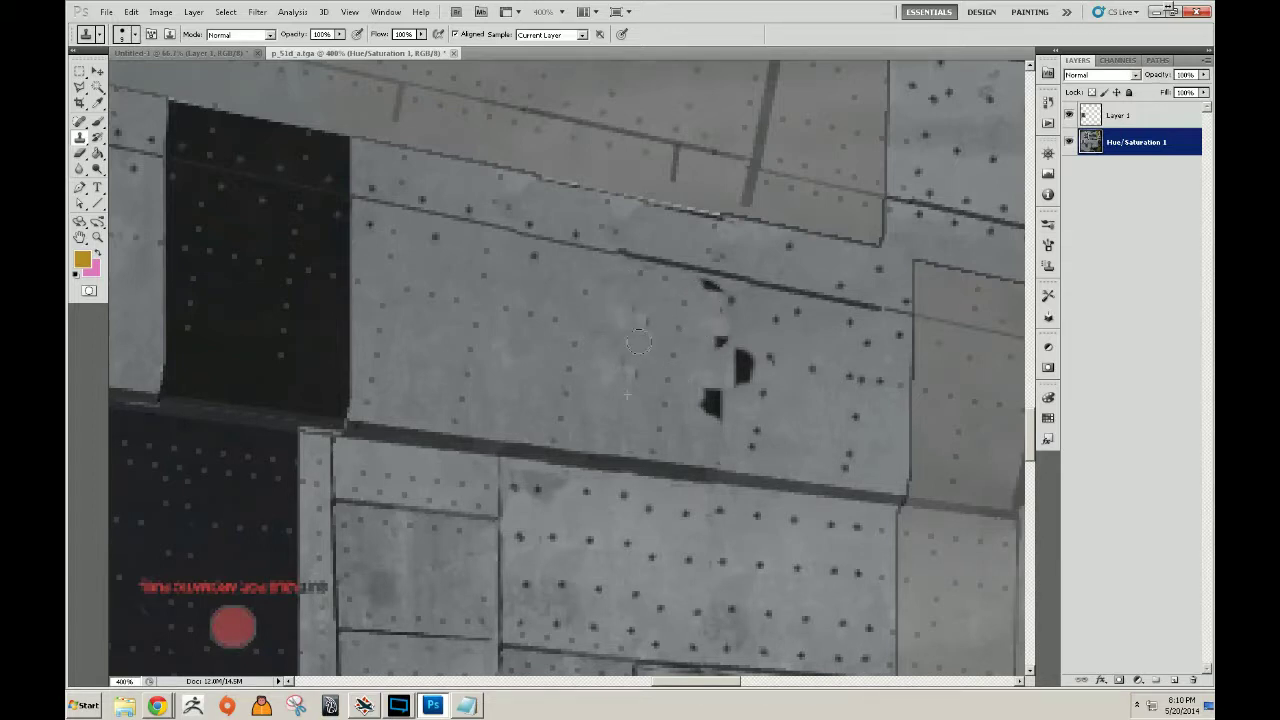
pyautogui.moveTo(661, 323)
pyautogui.mouseDown()
pyautogui.moveTo(719, 375)
pyautogui.moveTo(706, 403)
pyautogui.moveTo(720, 403)
pyautogui.moveTo(726, 350)
pyautogui.mouseUp()
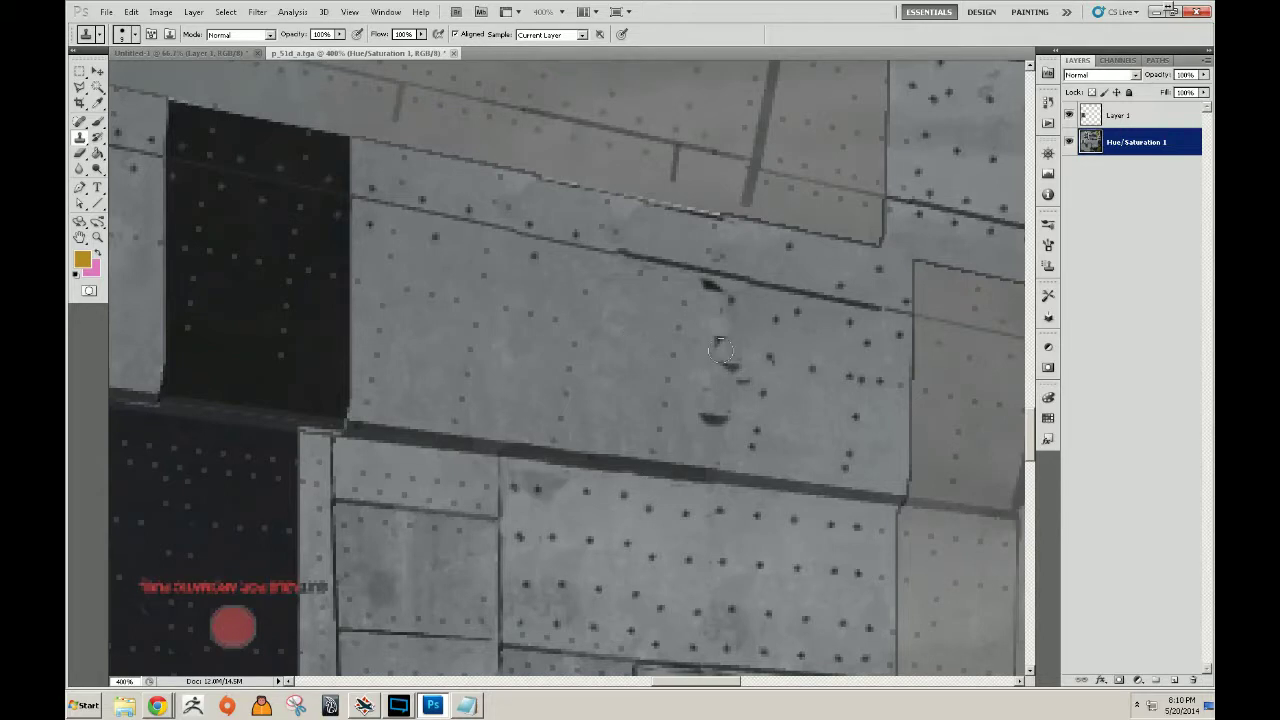
pyautogui.moveTo(742, 380); pyautogui.dragTo(727, 413)
pyautogui.moveTo(718, 318); pyautogui.dragTo(703, 287)
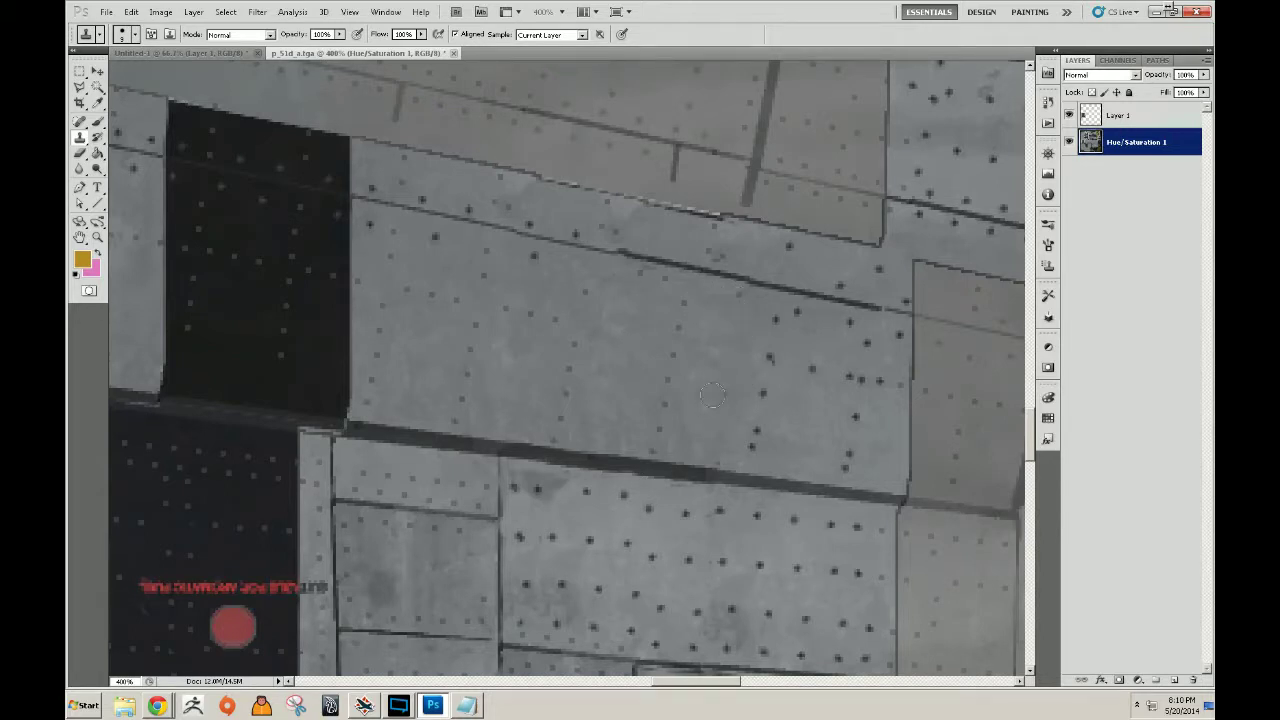
pyautogui.moveTo(484, 348); pyautogui.dragTo(676, 354)
# Clone riveted metal over the adjacent black stripe on the same flap, from the dark gap up to near the panel line.
pyautogui.press('z')
pyautogui.keyDown('alt'); pyautogui.click(598, 346); pyautogui.keyUp('alt')
pyautogui.keyDown('alt'); pyautogui.click(605, 360); pyautogui.keyUp('alt')
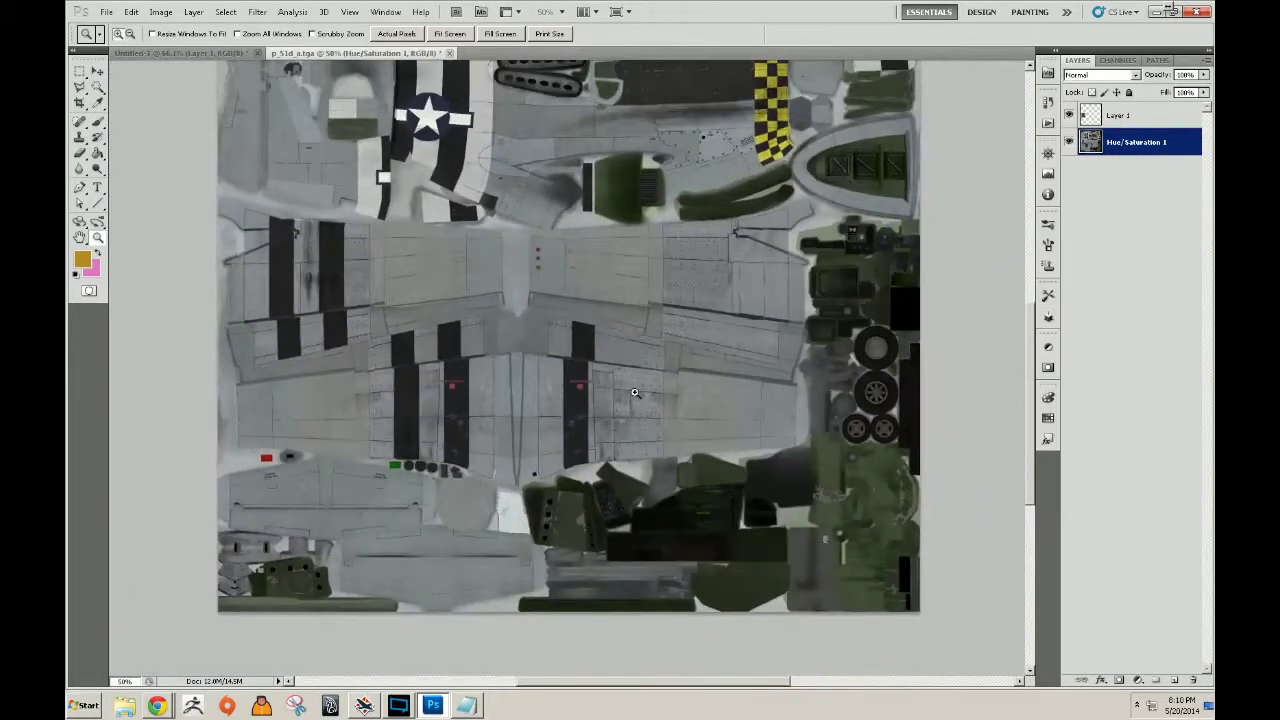
pyautogui.click(636, 392)
pyautogui.click(632, 386)
pyautogui.moveTo(550, 297); pyautogui.dragTo(503, 291)
pyautogui.click(503, 291)
pyautogui.click(505, 293)
pyautogui.moveTo(513, 347); pyautogui.dragTo(563, 371)
pyautogui.click(563, 371)
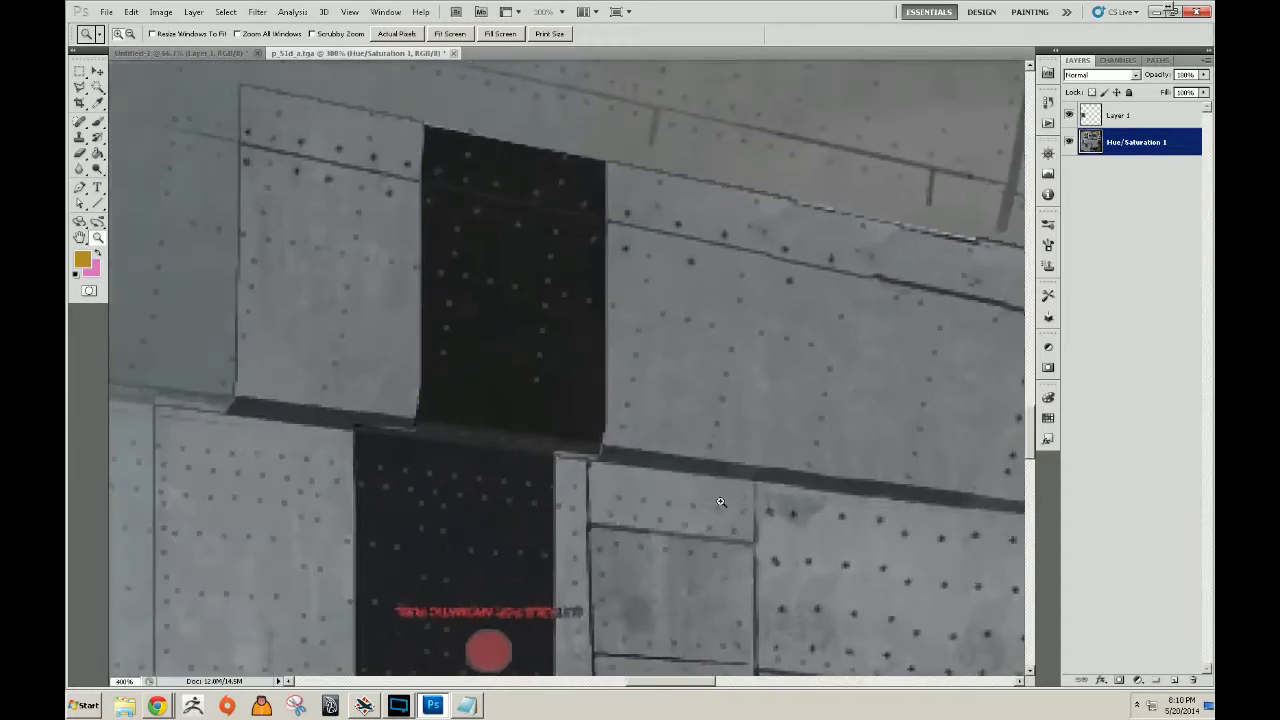
pyautogui.press('s')
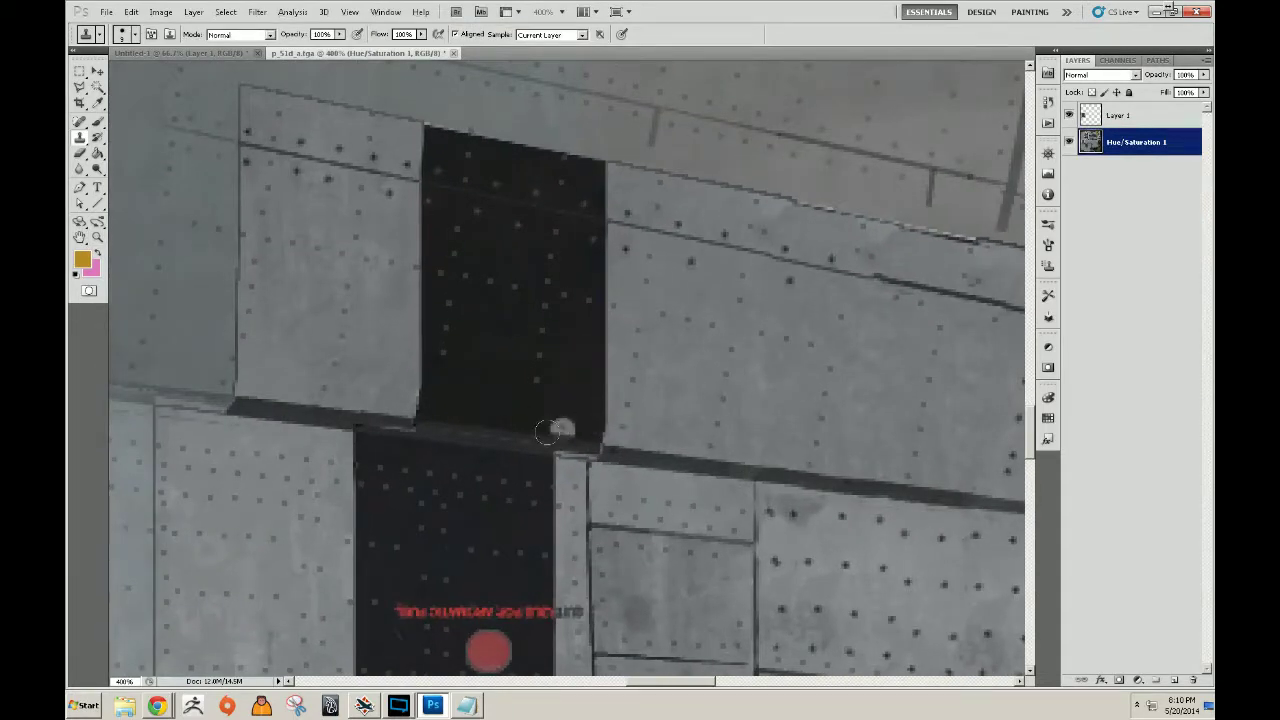
pyautogui.moveTo(534, 430)
pyautogui.mouseDown()
pyautogui.moveTo(532, 350)
pyautogui.moveTo(548, 298)
pyautogui.moveTo(574, 405)
pyautogui.moveTo(563, 398)
pyautogui.moveTo(583, 388)
pyautogui.moveTo(580, 425)
pyautogui.moveTo(582, 370)
pyautogui.moveTo(458, 381)
pyautogui.moveTo(440, 345)
pyautogui.moveTo(510, 320)
pyautogui.moveTo(585, 348)
pyautogui.moveTo(537, 262)
pyautogui.mouseUp()
# Enlarge the clone brush and cover the top of that stripe, continuing the panel line, its rivets and the flap's upper edge.
pyautogui.press(']')
pyautogui.press(']')
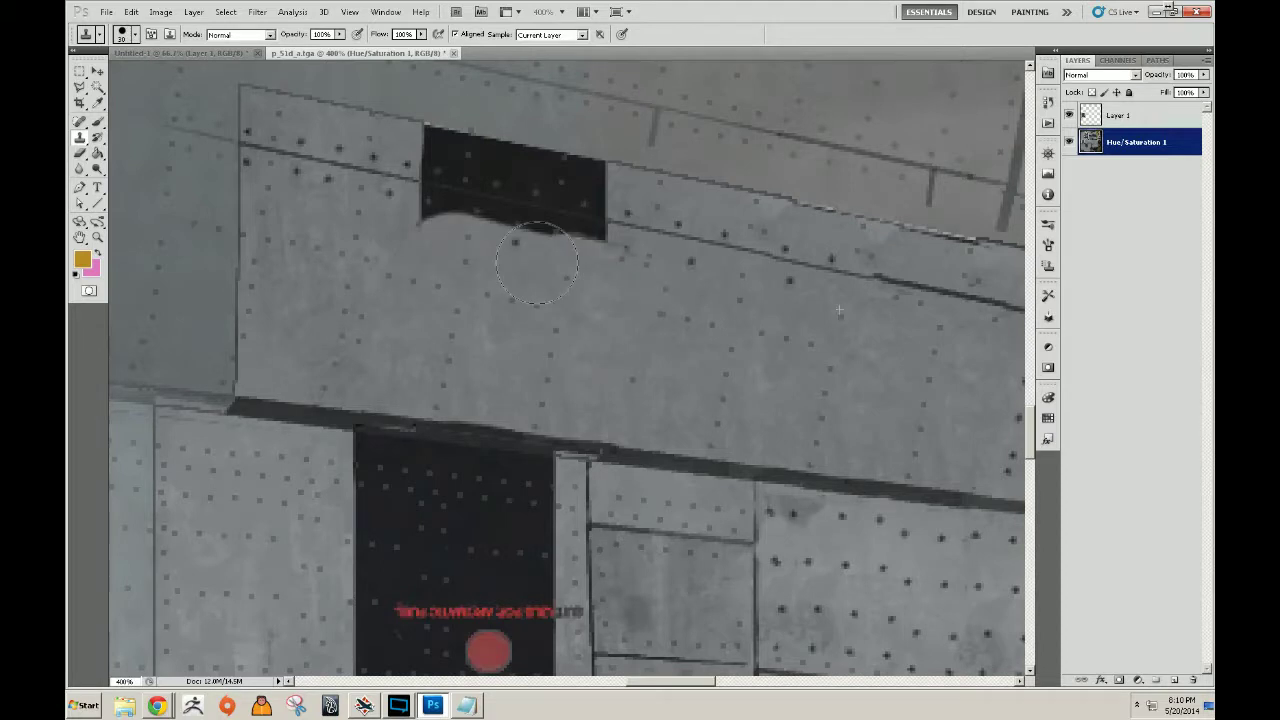
pyautogui.moveTo(537, 262)
pyautogui.mouseDown()
pyautogui.moveTo(660, 232)
pyautogui.moveTo(620, 240)
pyautogui.moveTo(597, 212)
pyautogui.moveTo(452, 172)
pyautogui.moveTo(445, 152)
pyautogui.moveTo(420, 170)
pyautogui.moveTo(570, 197)
pyautogui.moveTo(526, 210)
pyautogui.moveTo(409, 165)
pyautogui.moveTo(435, 132)
pyautogui.mouseUp()
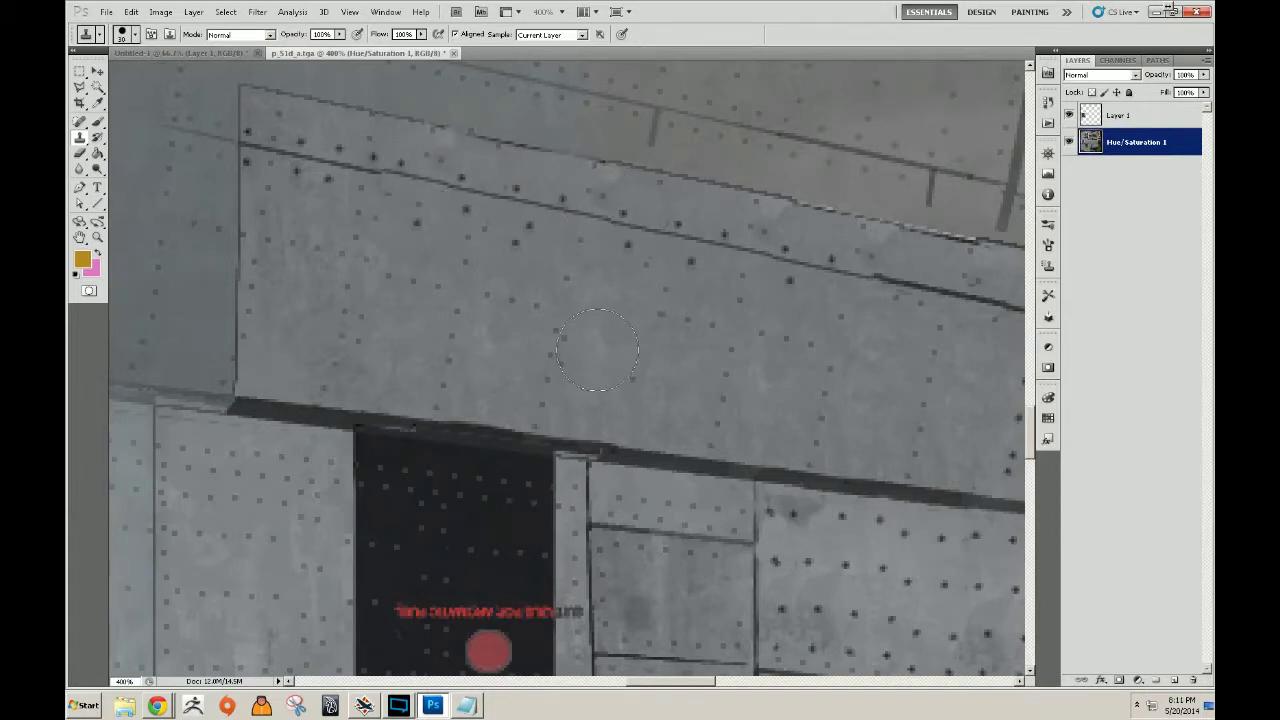
pyautogui.keyDown('alt'); pyautogui.click(296, 156); pyautogui.keyUp('alt')
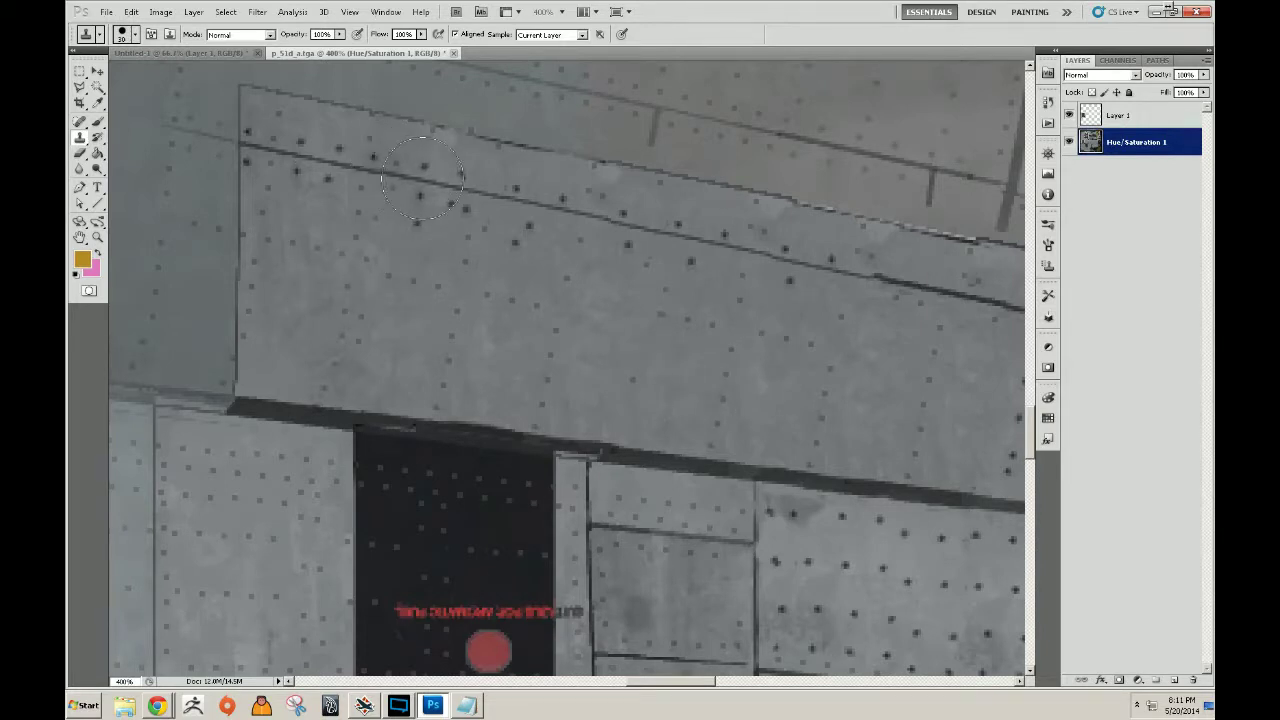
# Clone the horizontal panel line and the riveted metal around it across the wing's black stripe with the red fuel marking.
pyautogui.press('z')
pyautogui.keyDown('alt'); pyautogui.click(643, 319); pyautogui.keyUp('alt')
pyautogui.keyDown('alt'); pyautogui.click(645, 319); pyautogui.keyUp('alt')
pyautogui.keyDown('alt'); pyautogui.click(645, 319); pyautogui.keyUp('alt')
pyautogui.keyDown('alt'); pyautogui.click(645, 319); pyautogui.keyUp('alt')
pyautogui.click(666, 398)
pyautogui.click(666, 398)
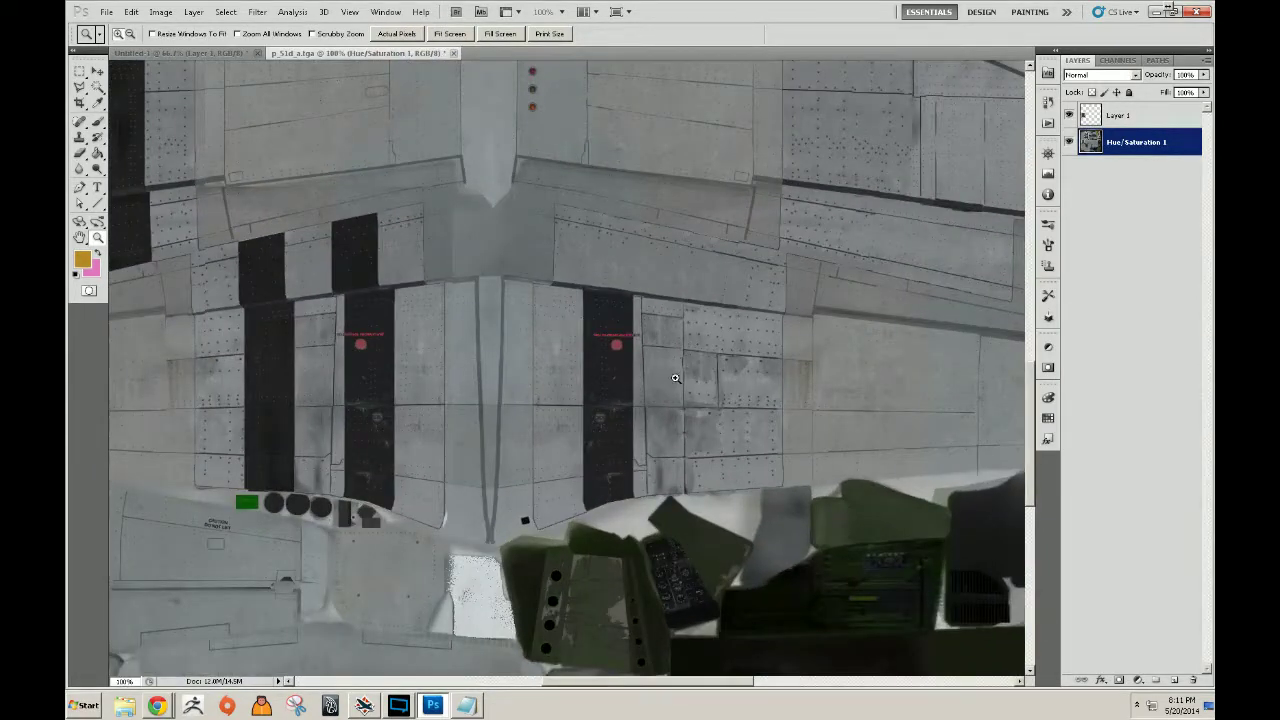
pyautogui.click(622, 396)
pyautogui.click(622, 396)
pyautogui.moveTo(720, 480); pyautogui.dragTo(655, 485)
pyautogui.keyDown('alt'); pyautogui.click(593, 403); pyautogui.keyUp('alt')
pyautogui.keyDown('alt'); pyautogui.click(593, 403); pyautogui.keyUp('alt')
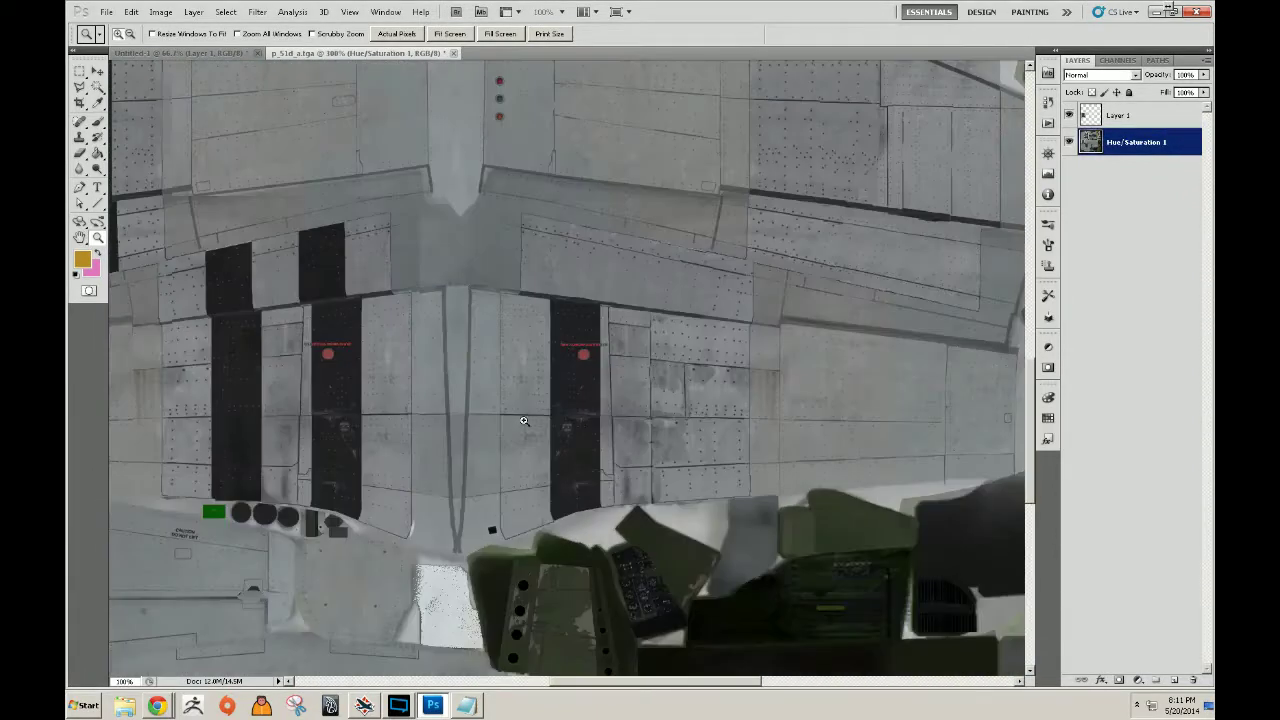
pyautogui.click(506, 420)
pyautogui.click(506, 420)
pyautogui.press('s')
pyautogui.moveTo(676, 412)
pyautogui.mouseDown()
pyautogui.moveTo(779, 409)
pyautogui.moveTo(652, 407)
pyautogui.mouseUp()
pyautogui.click(798, 412)
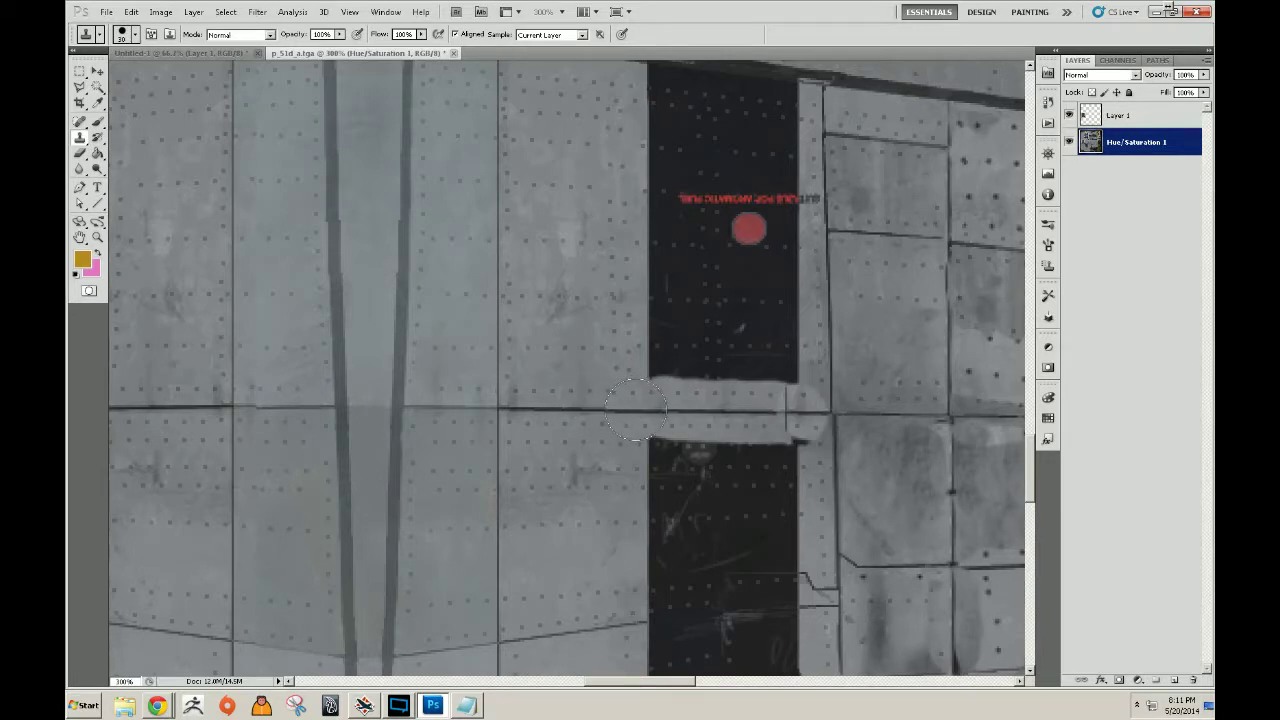
pyautogui.moveTo(754, 422); pyautogui.dragTo(786, 408)
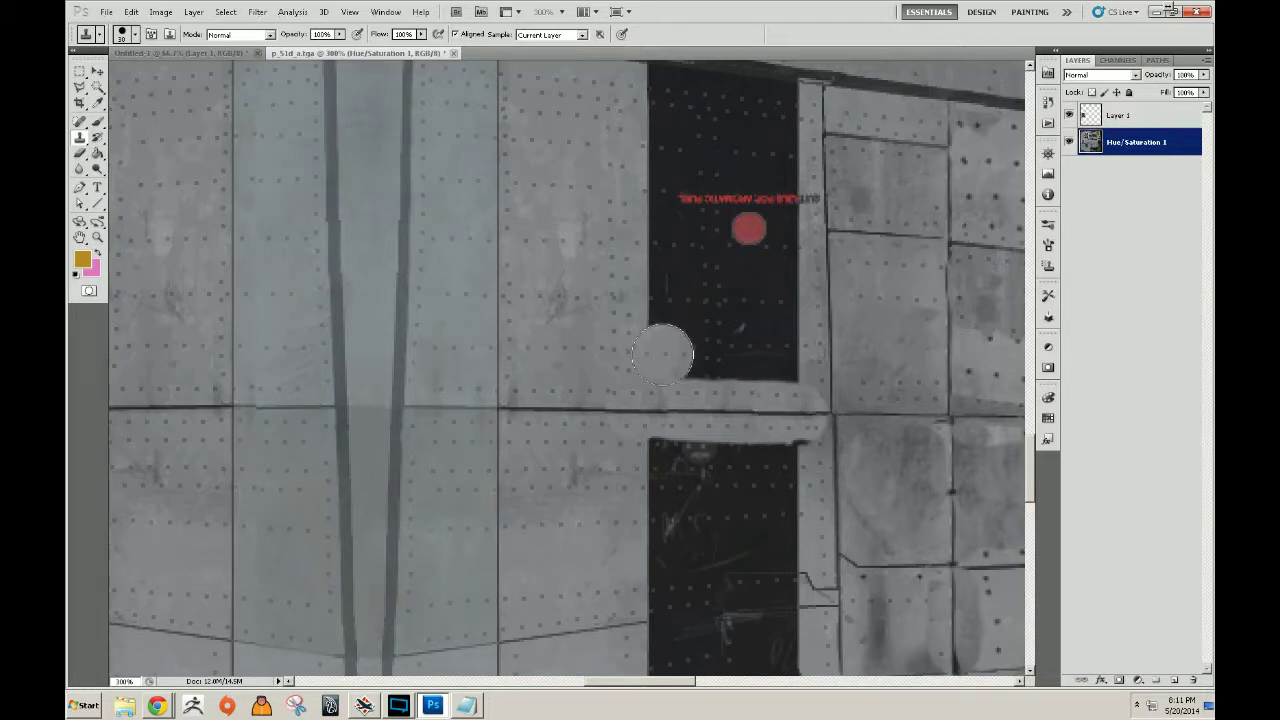
# Clone riveted metal over the inboard side of the stripe above the panel line and continue the dark flap gap across its upper end.
pyautogui.moveTo(666, 352)
pyautogui.mouseDown()
pyautogui.moveTo(662, 180)
pyautogui.moveTo(654, 238)
pyautogui.mouseUp()
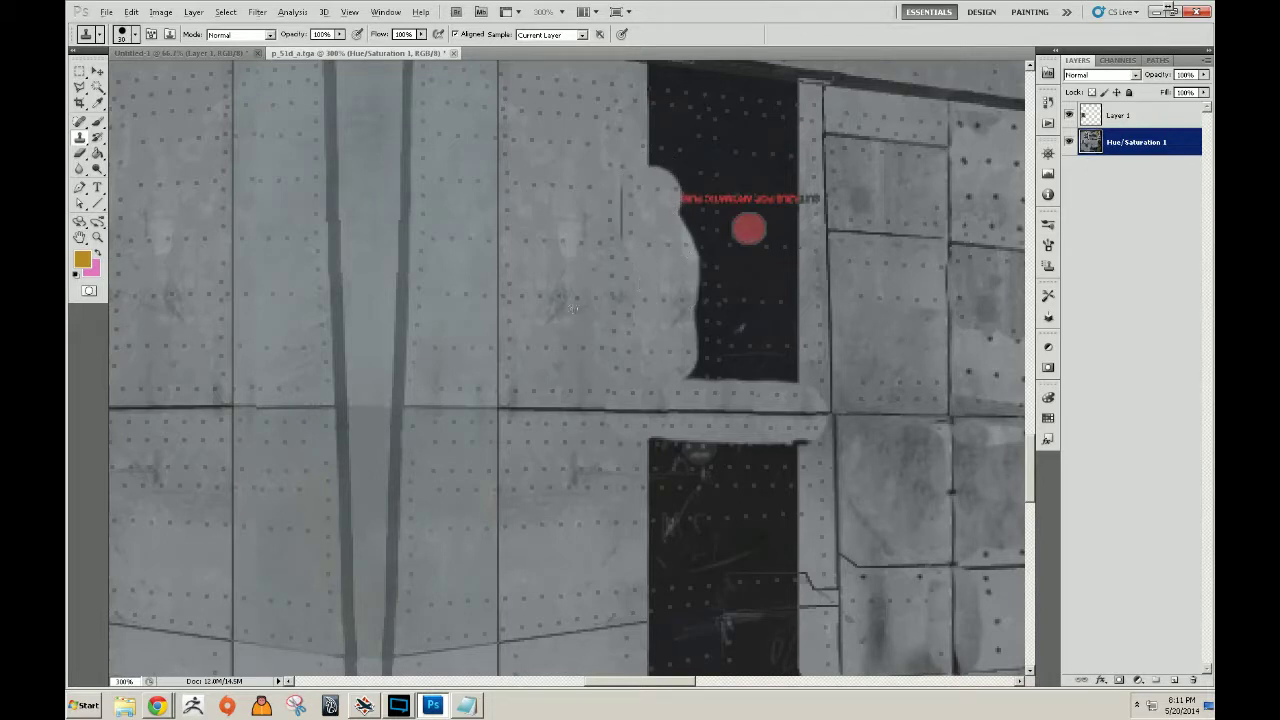
pyautogui.keyDown('alt'); pyautogui.click(564, 243); pyautogui.keyUp('alt')
pyautogui.moveTo(611, 248)
pyautogui.mouseDown()
pyautogui.moveTo(648, 95)
pyautogui.moveTo(670, 141)
pyautogui.moveTo(679, 286)
pyautogui.mouseUp()
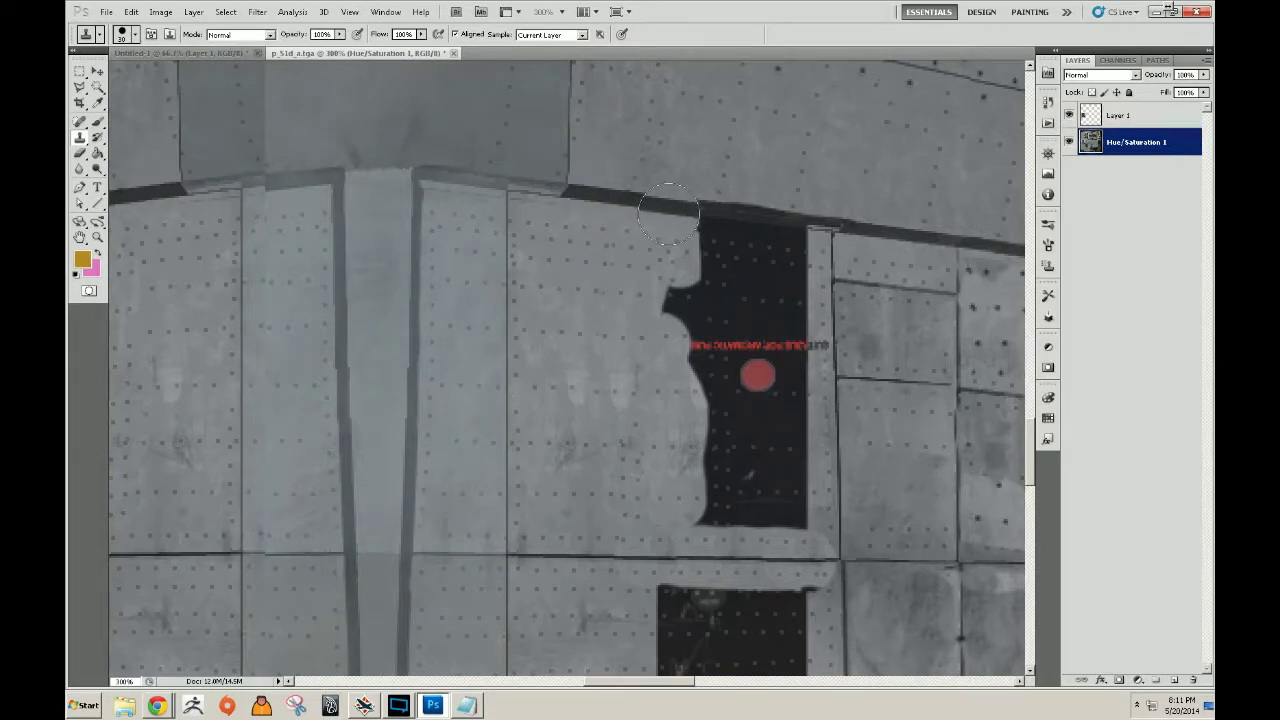
pyautogui.moveTo(668, 213); pyautogui.dragTo(790, 270)
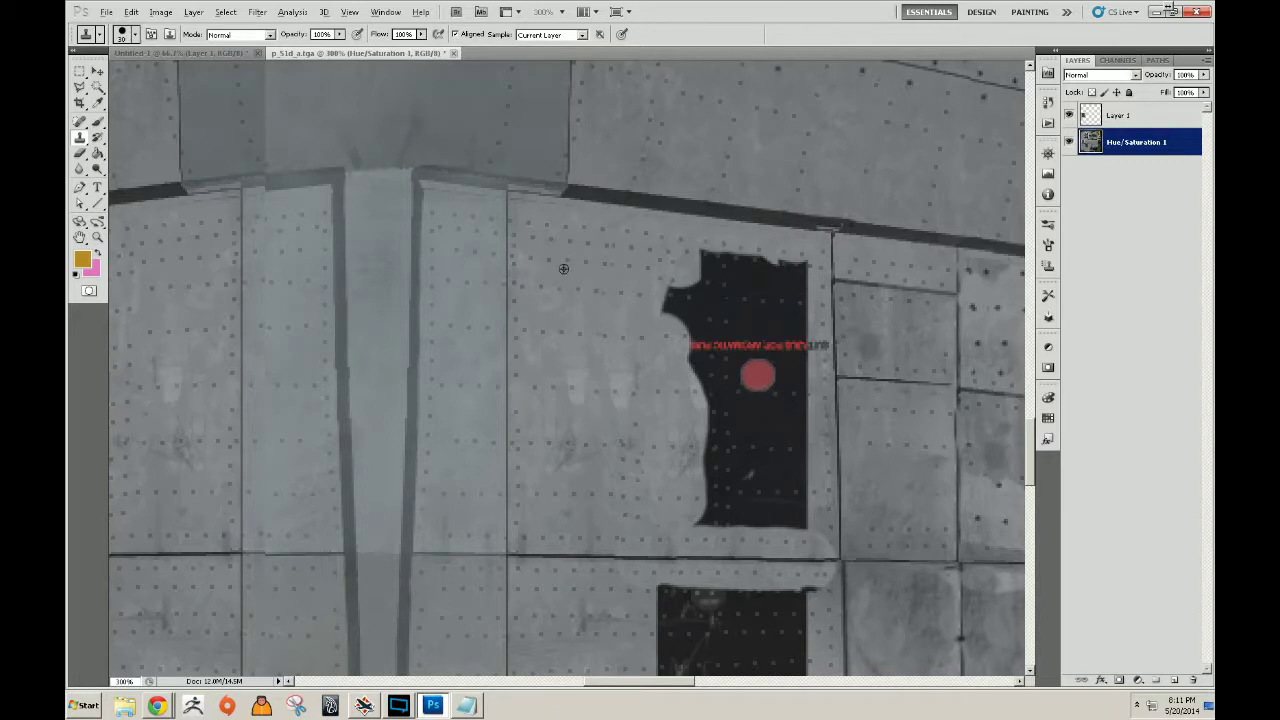
# Clone riveted metal over the rest of the stripe above the panel line, including the red text and dot.
pyautogui.keyDown('alt'); pyautogui.click(568, 245); pyautogui.keyUp('alt')
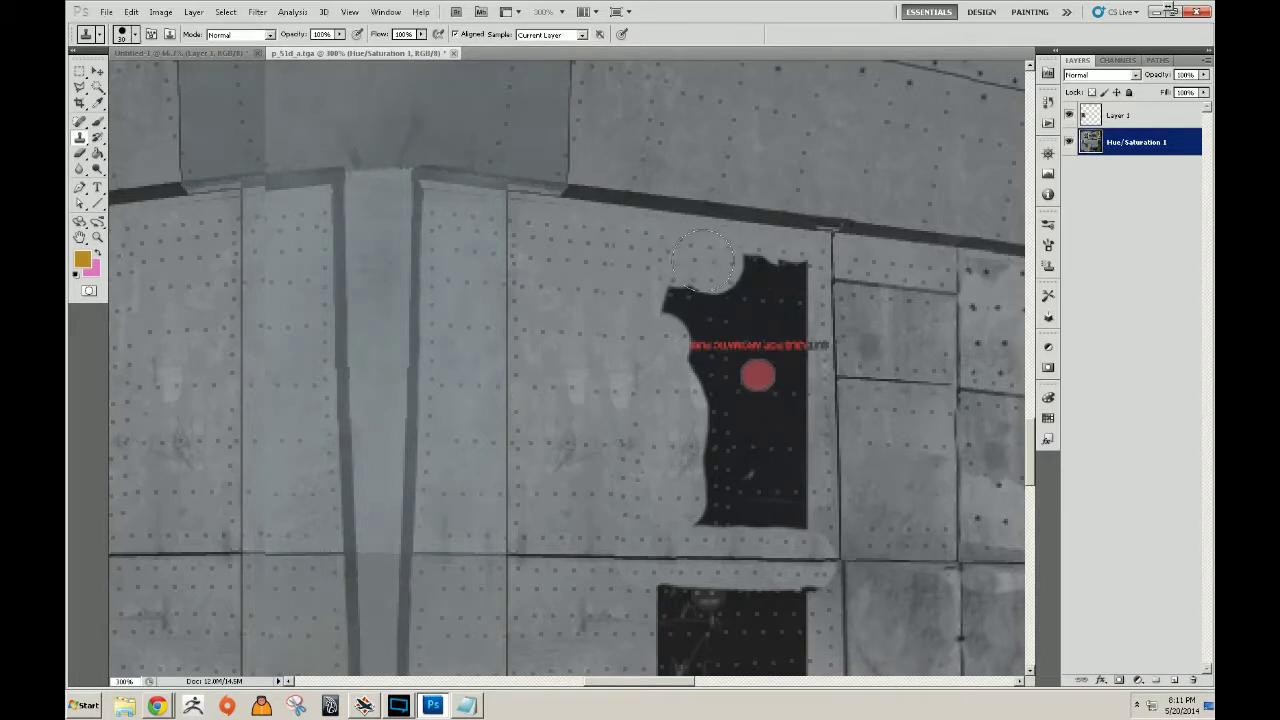
pyautogui.moveTo(704, 262)
pyautogui.mouseDown()
pyautogui.moveTo(791, 282)
pyautogui.moveTo(766, 297)
pyautogui.moveTo(672, 300)
pyautogui.moveTo(699, 367)
pyautogui.moveTo(712, 372)
pyautogui.moveTo(732, 348)
pyautogui.moveTo(741, 301)
pyautogui.moveTo(762, 336)
pyautogui.moveTo(758, 376)
pyautogui.moveTo(781, 312)
pyautogui.mouseUp()
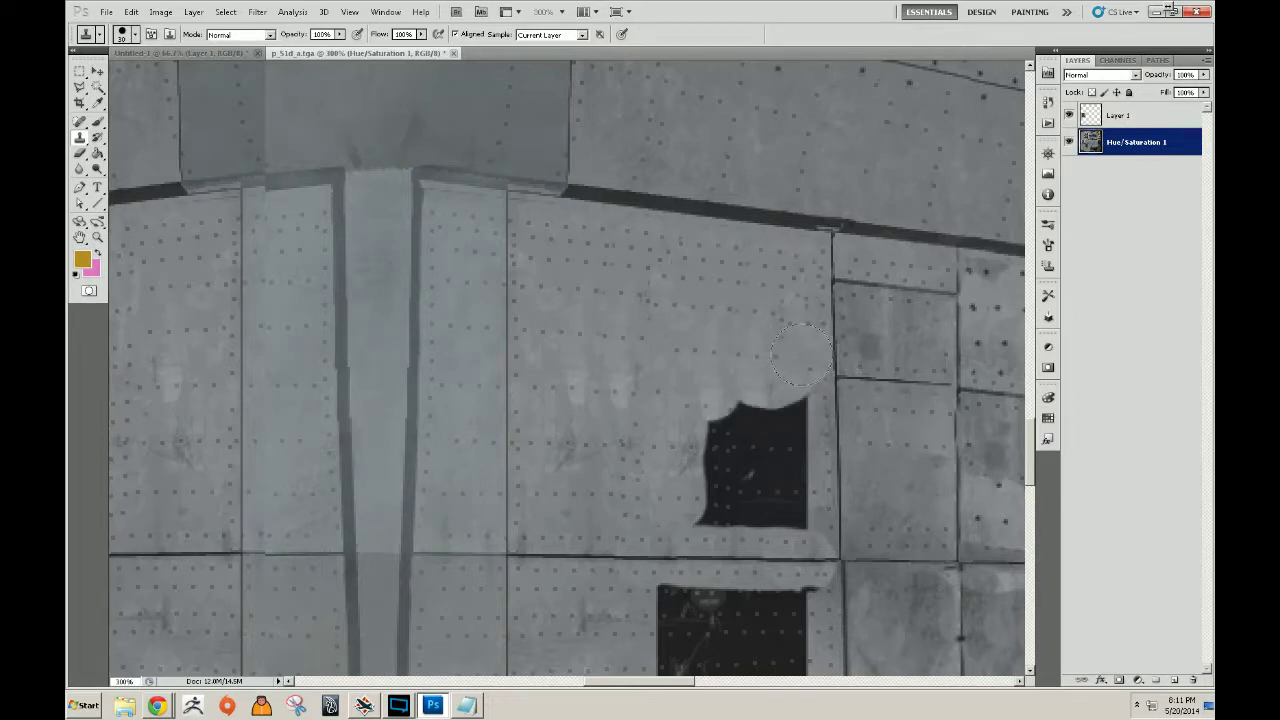
pyautogui.moveTo(792, 360)
pyautogui.mouseDown()
pyautogui.moveTo(771, 448)
pyautogui.moveTo(770, 417)
pyautogui.moveTo(720, 414)
pyautogui.moveTo(736, 435)
pyautogui.moveTo(717, 465)
pyautogui.moveTo(721, 504)
pyautogui.moveTo(757, 510)
pyautogui.moveTo(737, 509)
pyautogui.moveTo(784, 494)
pyautogui.moveTo(801, 385)
pyautogui.mouseUp()
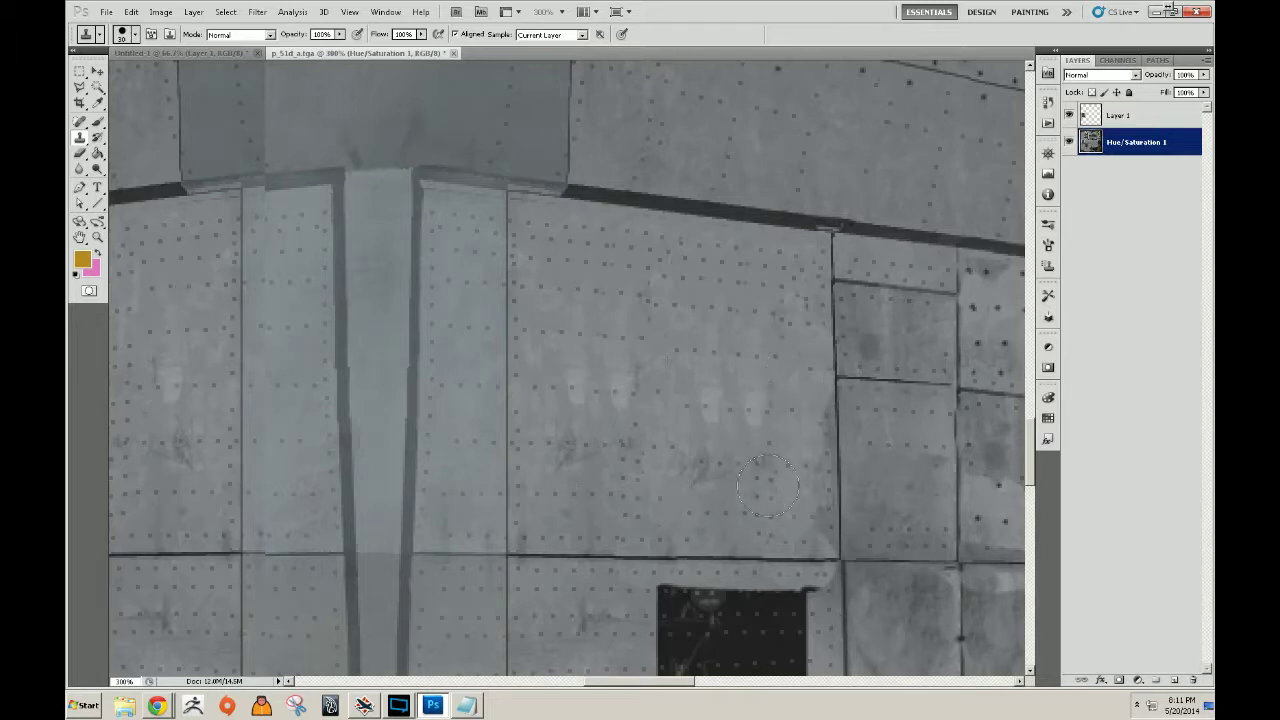
# Heal the repeated pale smudges in the middle of the newly cloned wing panel.
pyautogui.press('j')
pyautogui.moveTo(700, 432); pyautogui.dragTo(712, 385)
pyautogui.moveTo(630, 412)
pyautogui.mouseDown()
pyautogui.moveTo(619, 378)
pyautogui.moveTo(580, 397)
pyautogui.moveTo(575, 370)
pyautogui.mouseUp()
pyautogui.moveTo(760, 401); pyautogui.dragTo(754, 415)
pyautogui.press('s')
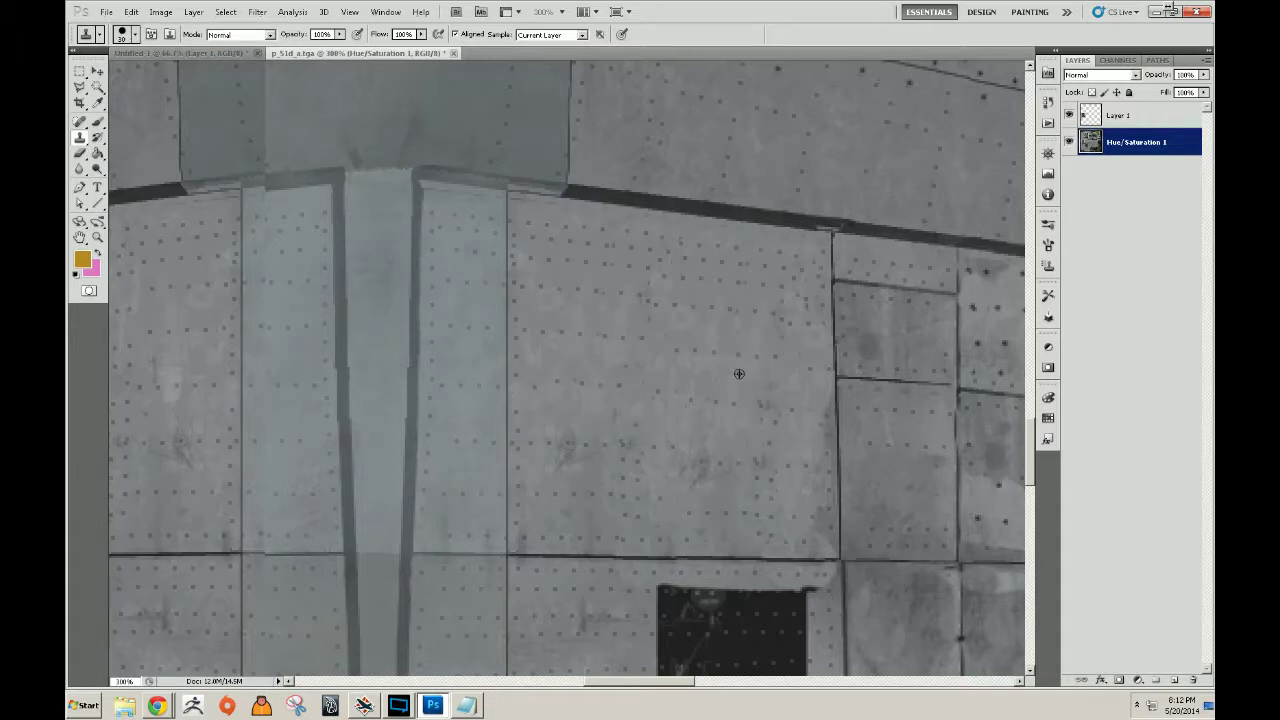
# Clone clean metal over the two dark smudges in the lower part of the newly cloned wing panel.
pyautogui.moveTo(600, 450)
pyautogui.mouseDown()
pyautogui.moveTo(573, 449)
pyautogui.moveTo(618, 449)
pyautogui.mouseUp()
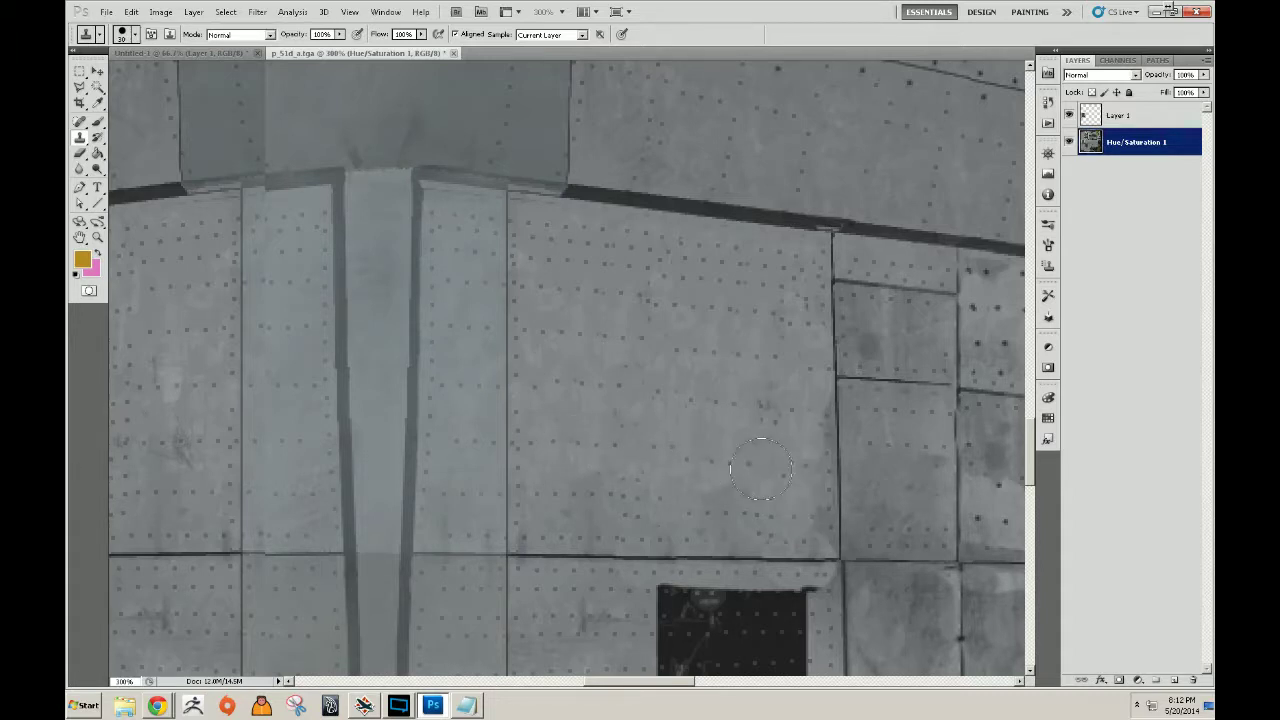
pyautogui.press('z')
pyautogui.keyDown('alt'); pyautogui.click(726, 481); pyautogui.keyUp('alt')
pyautogui.keyDown('alt'); pyautogui.click(726, 481); pyautogui.keyUp('alt')
pyautogui.keyDown('alt'); pyautogui.click(726, 481); pyautogui.keyUp('alt')
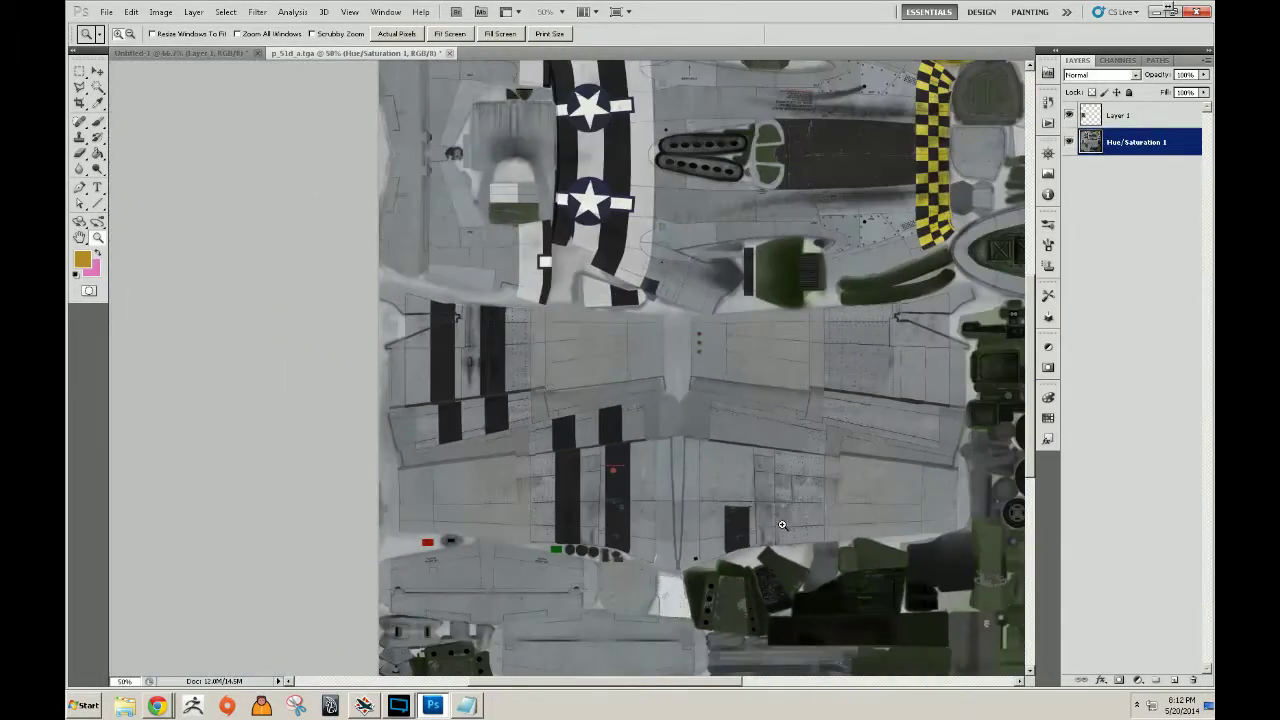
# Clone riveted metal over the remaining black patch below the horizontal panel line, continuing the slanted panel line across it.
pyautogui.click(718, 534)
pyautogui.click(718, 534)
pyautogui.press('s')
pyautogui.moveTo(793, 526); pyautogui.dragTo(731, 486)
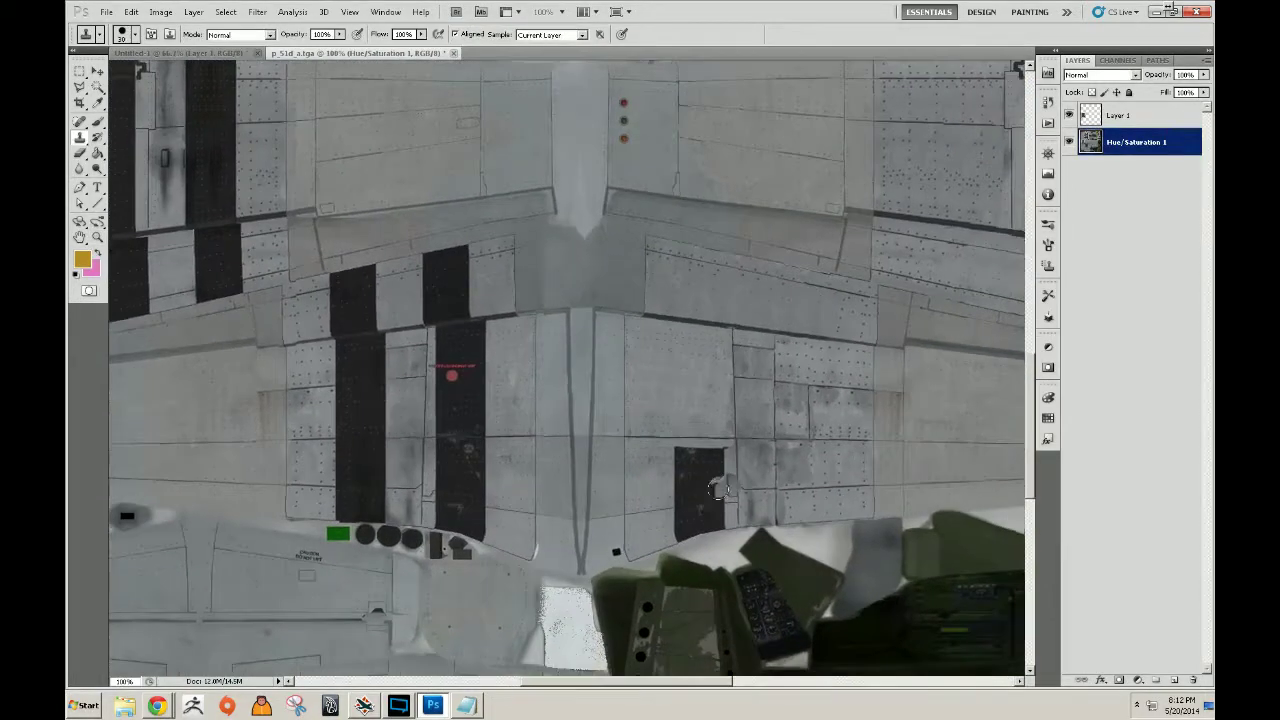
pyautogui.press('z')
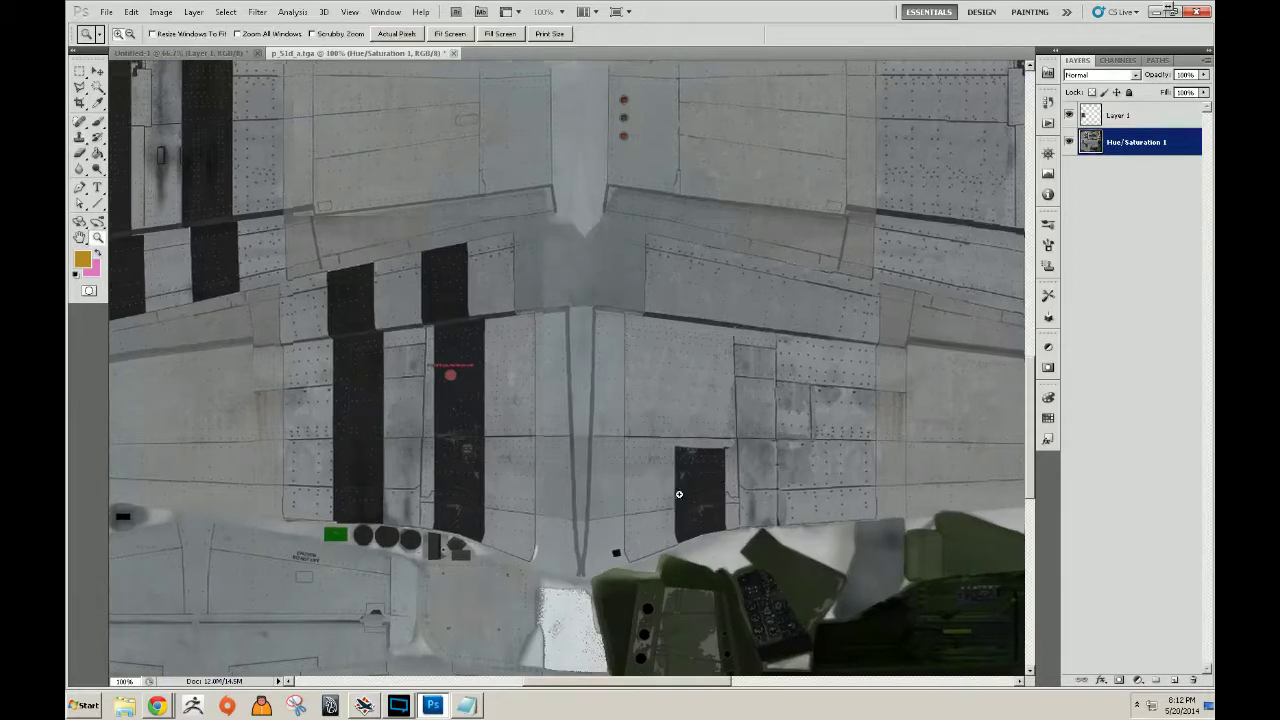
pyautogui.click(679, 489)
pyautogui.click(679, 489)
pyautogui.moveTo(697, 505); pyautogui.dragTo(580, 471)
pyautogui.click(579, 470)
pyautogui.press('s')
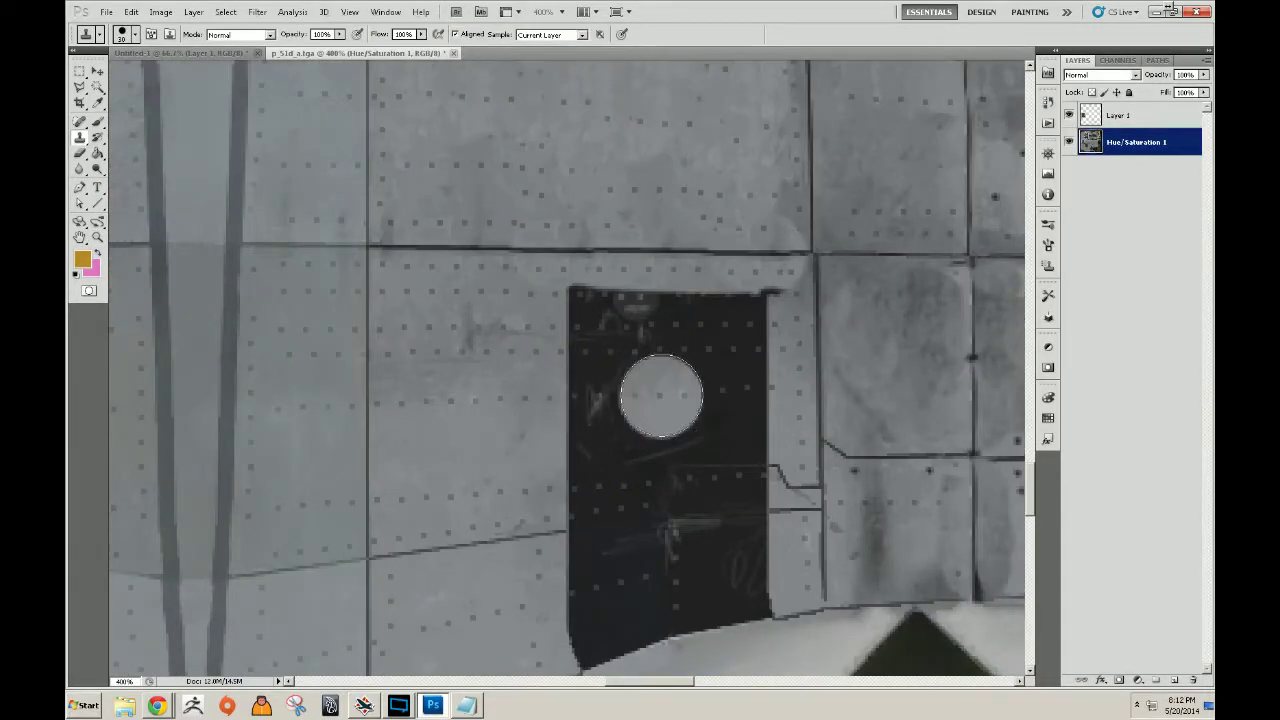
pyautogui.moveTo(671, 391)
pyautogui.mouseDown()
pyautogui.moveTo(723, 391)
pyautogui.moveTo(592, 387)
pyautogui.moveTo(607, 361)
pyautogui.moveTo(607, 372)
pyautogui.moveTo(593, 306)
pyautogui.moveTo(691, 325)
pyautogui.moveTo(746, 320)
pyautogui.moveTo(750, 308)
pyautogui.moveTo(722, 446)
pyautogui.moveTo(743, 444)
pyautogui.moveTo(700, 474)
pyautogui.moveTo(581, 474)
pyautogui.moveTo(586, 439)
pyautogui.moveTo(583, 481)
pyautogui.moveTo(604, 522)
pyautogui.moveTo(576, 524)
pyautogui.moveTo(746, 497)
pyautogui.mouseUp()
pyautogui.keyDown('alt'); pyautogui.click(395, 555); pyautogui.keyUp('alt')
pyautogui.keyDown('alt'); pyautogui.click(799, 509); pyautogui.keyUp('alt')
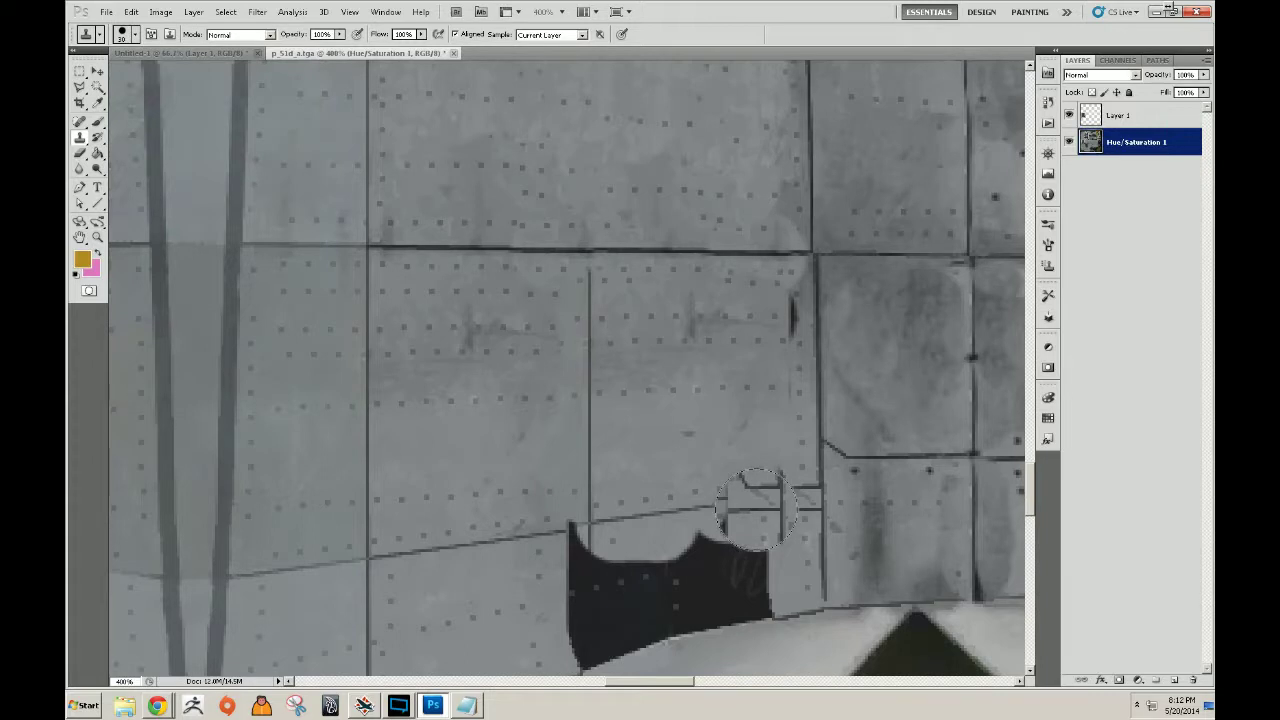
# Reduce the clone brush size and tidy the outboard end of the slanted panel line where it meets the existing line.
pyautogui.press('[')
pyautogui.press('[')
pyautogui.press('[')
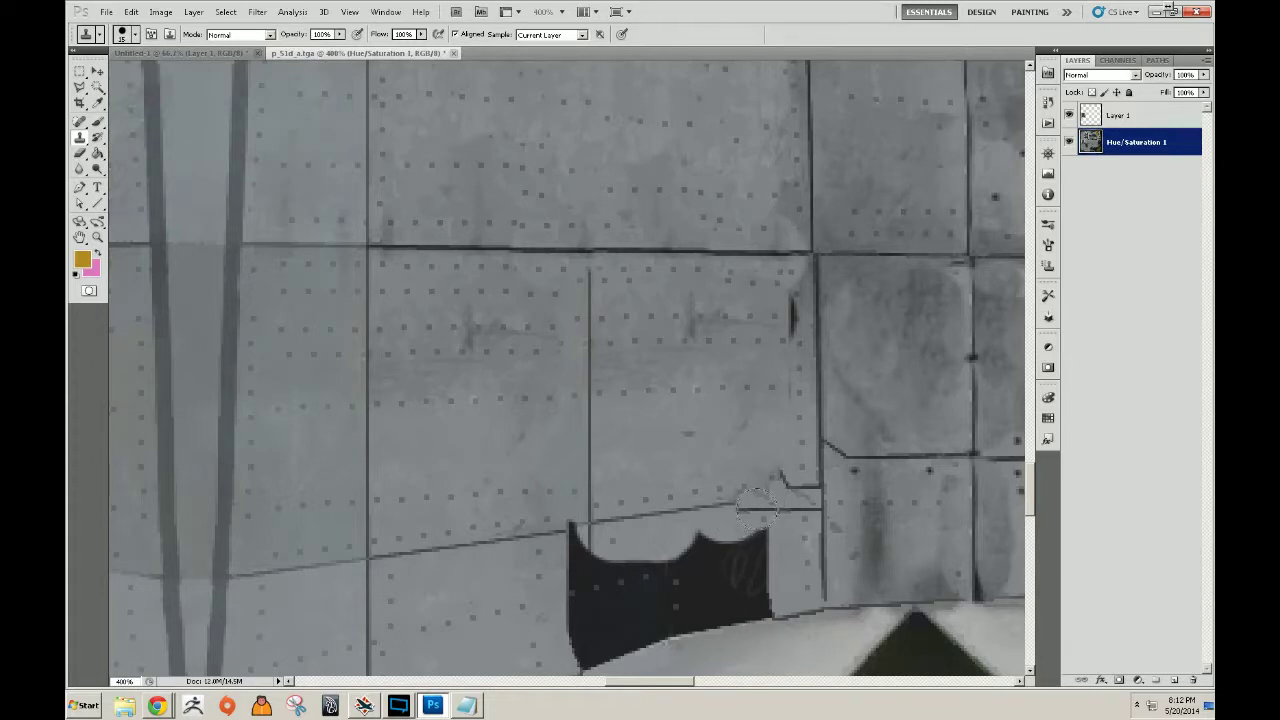
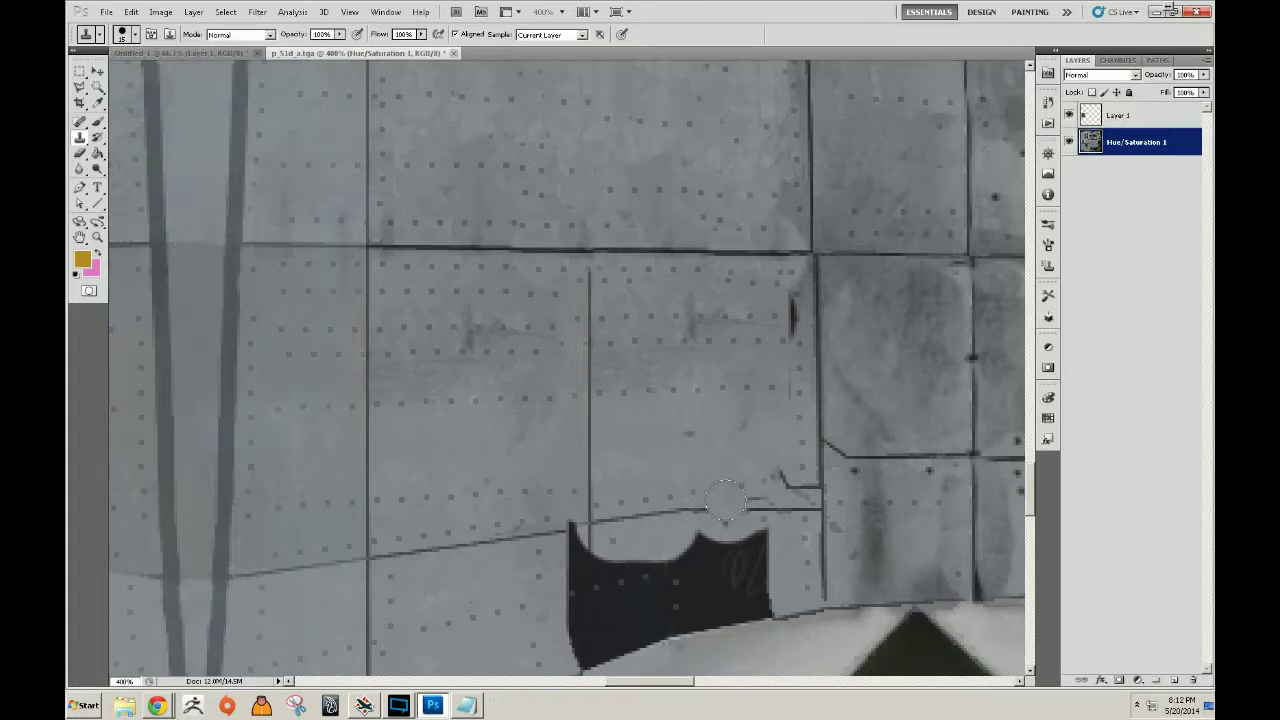
pyautogui.press('[')
pyautogui.press('[')
pyautogui.moveTo(708, 503); pyautogui.dragTo(753, 497)
# Clone the new vertical panel line down along the edge of the black patch to the wing's lower edge.
pyautogui.moveTo(571, 526); pyautogui.dragTo(574, 550)
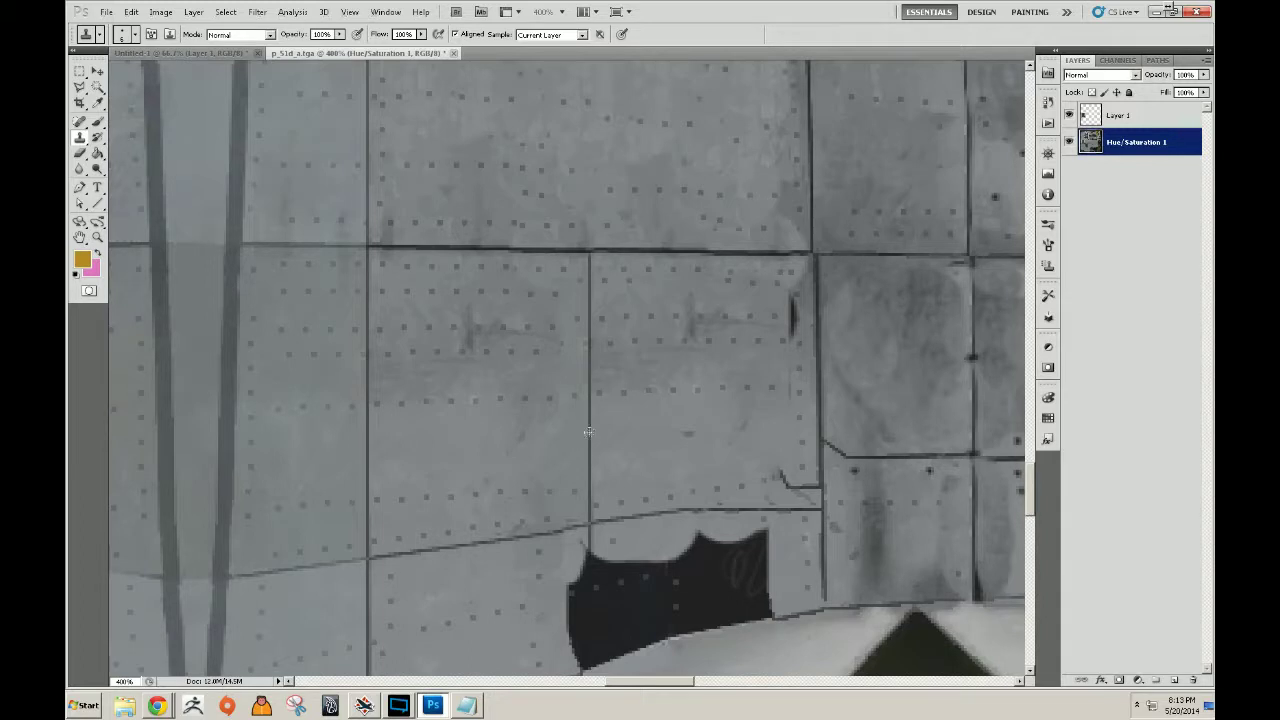
pyautogui.moveTo(591, 543); pyautogui.dragTo(589, 573)
pyautogui.hotkey('ctrl', 'z')
pyautogui.moveTo(591, 545)
pyautogui.mouseDown()
pyautogui.moveTo(586, 661)
pyautogui.moveTo(577, 569)
pyautogui.moveTo(567, 648)
pyautogui.mouseUp()
pyautogui.moveTo(549, 572); pyautogui.dragTo(534, 491)
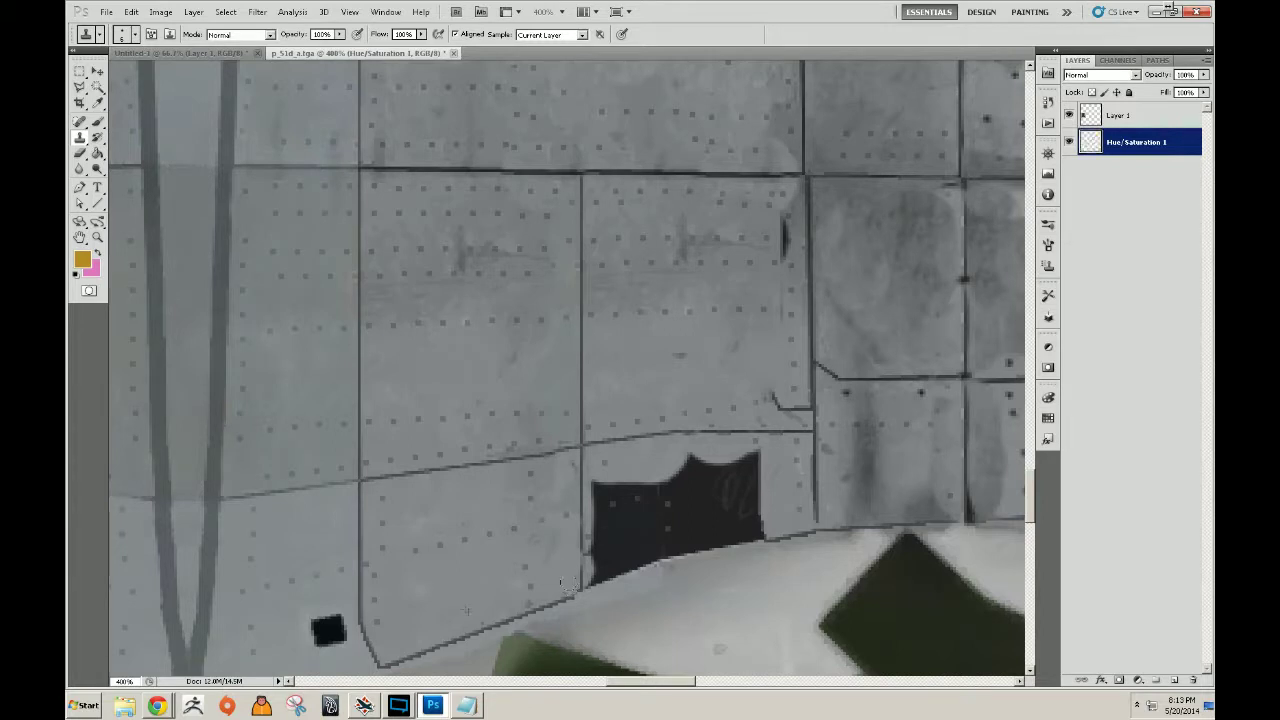
# Clone bare metal over the rest of the black patch below the slanted panel line, down to the wing's edge.
pyautogui.moveTo(598, 574); pyautogui.dragTo(597, 481)
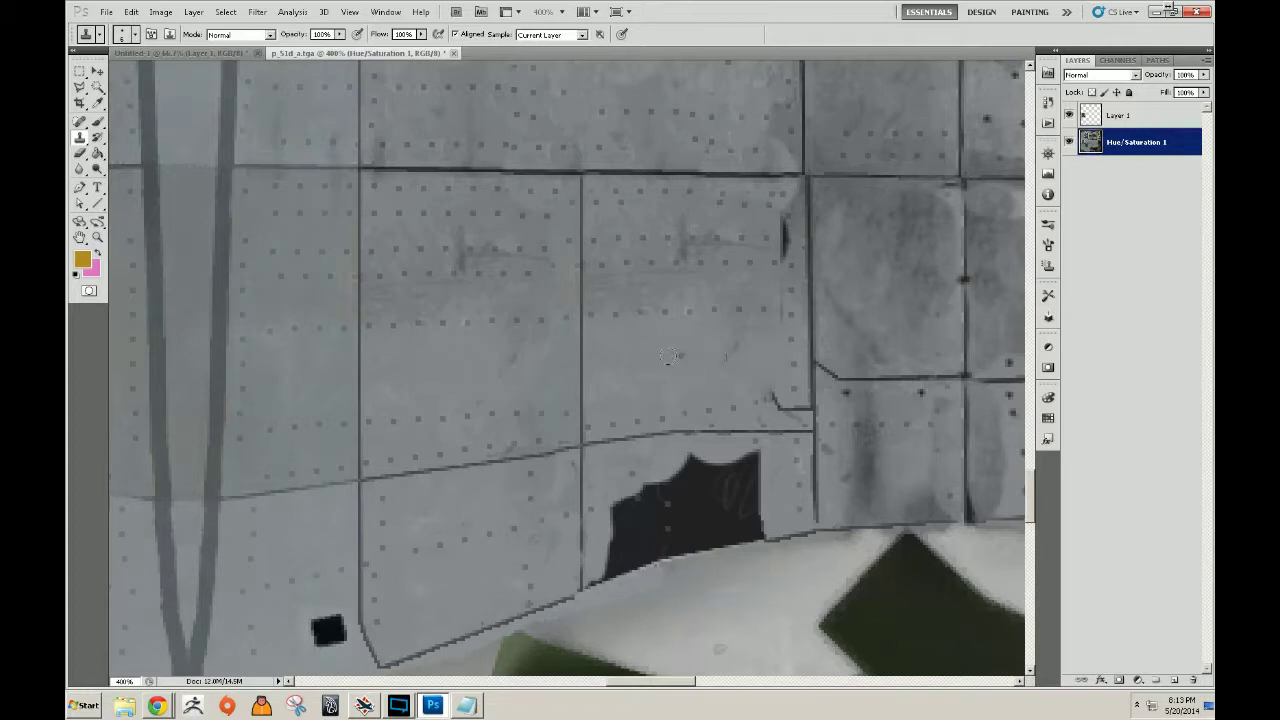
pyautogui.moveTo(678, 502)
pyautogui.mouseDown()
pyautogui.moveTo(721, 511)
pyautogui.moveTo(630, 539)
pyautogui.moveTo(718, 513)
pyautogui.moveTo(679, 533)
pyautogui.moveTo(771, 527)
pyautogui.moveTo(756, 456)
pyautogui.moveTo(701, 467)
pyautogui.moveTo(613, 555)
pyautogui.mouseUp()
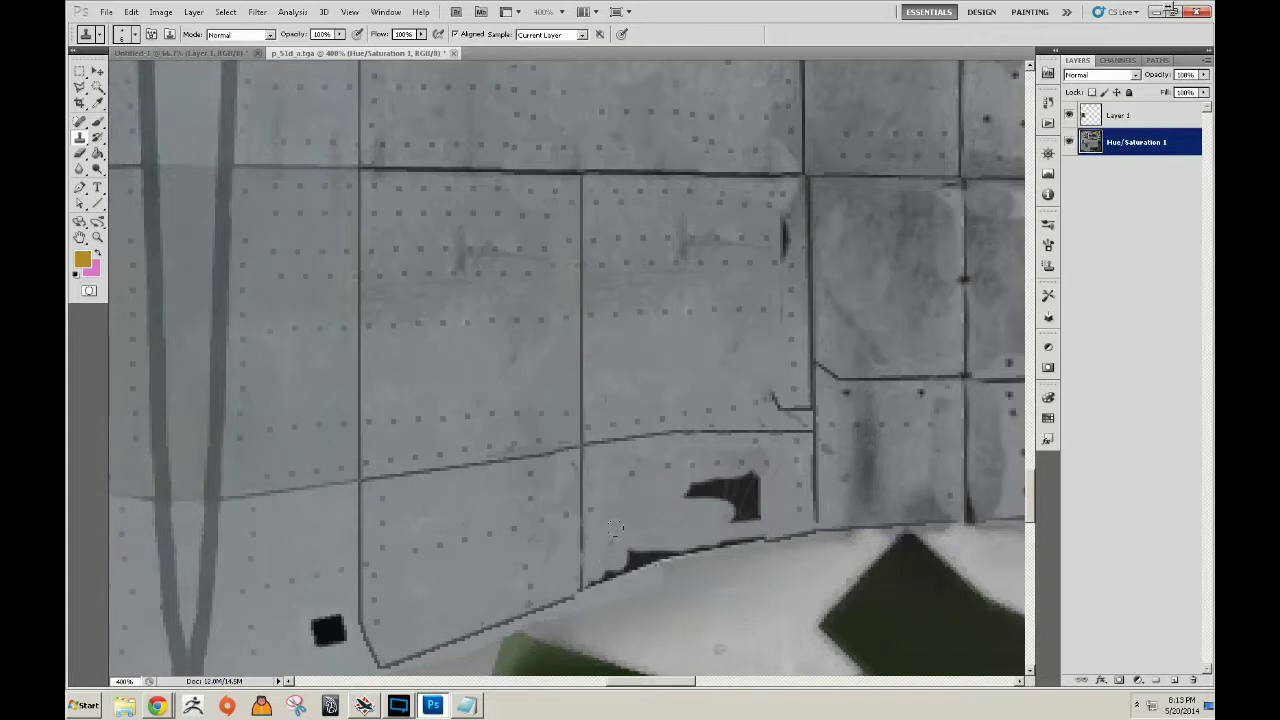
pyautogui.moveTo(595, 573)
pyautogui.mouseDown()
pyautogui.moveTo(692, 535)
pyautogui.moveTo(688, 483)
pyautogui.moveTo(727, 496)
pyautogui.moveTo(743, 470)
pyautogui.moveTo(752, 498)
pyautogui.moveTo(740, 516)
pyautogui.moveTo(709, 495)
pyautogui.moveTo(692, 509)
pyautogui.moveTo(739, 505)
pyautogui.mouseUp()
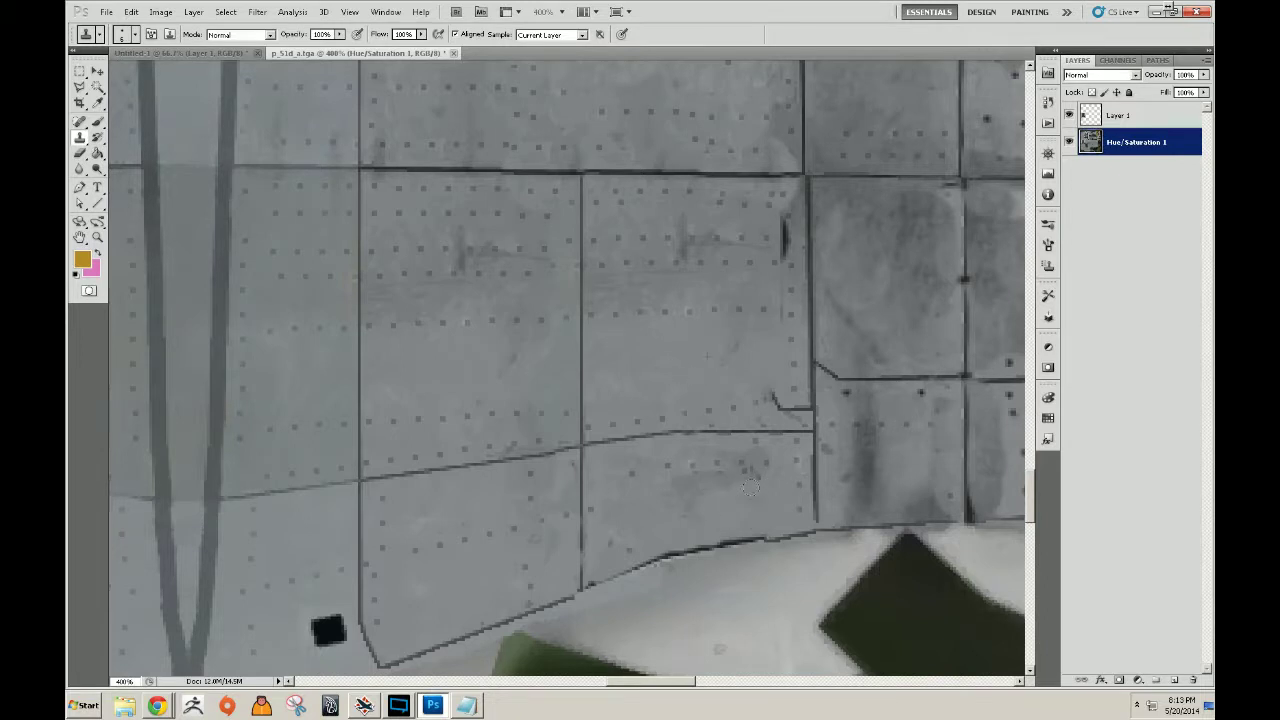
pyautogui.moveTo(763, 461); pyautogui.dragTo(676, 492)
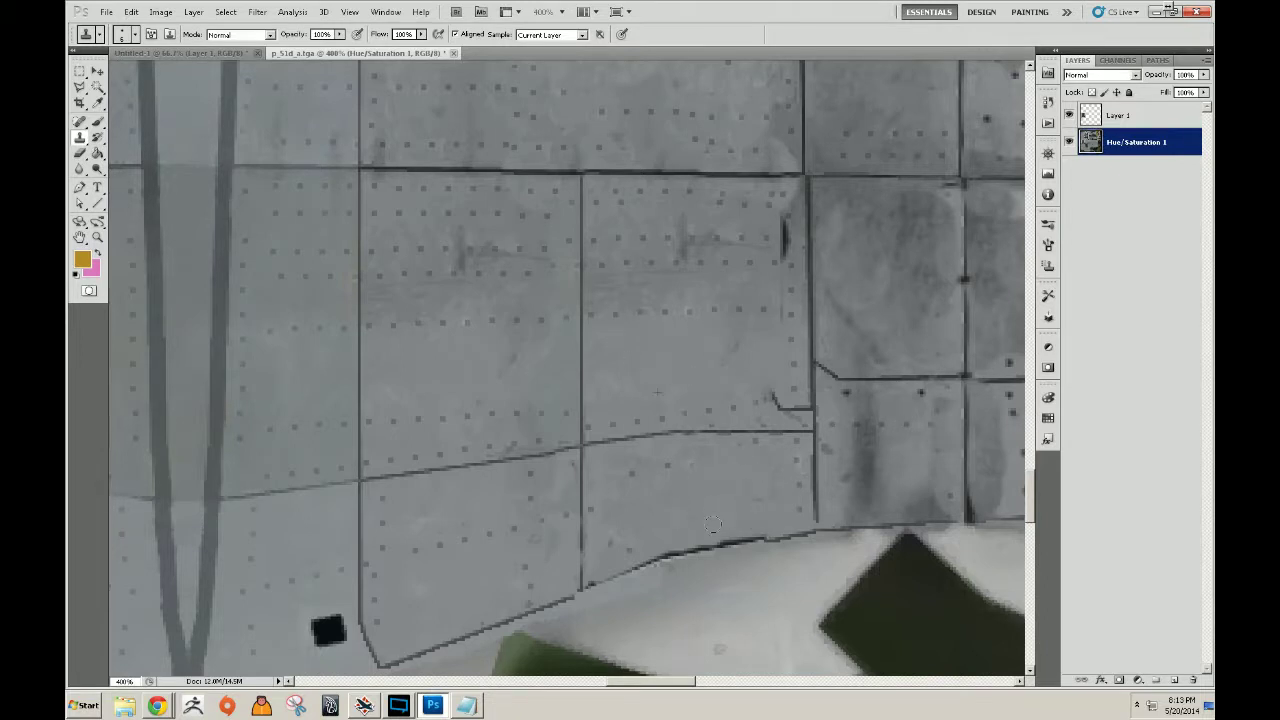
# Clone metal over the small dark sliver beside the outboard vertical panel line.
pyautogui.moveTo(719, 322); pyautogui.dragTo(742, 459)
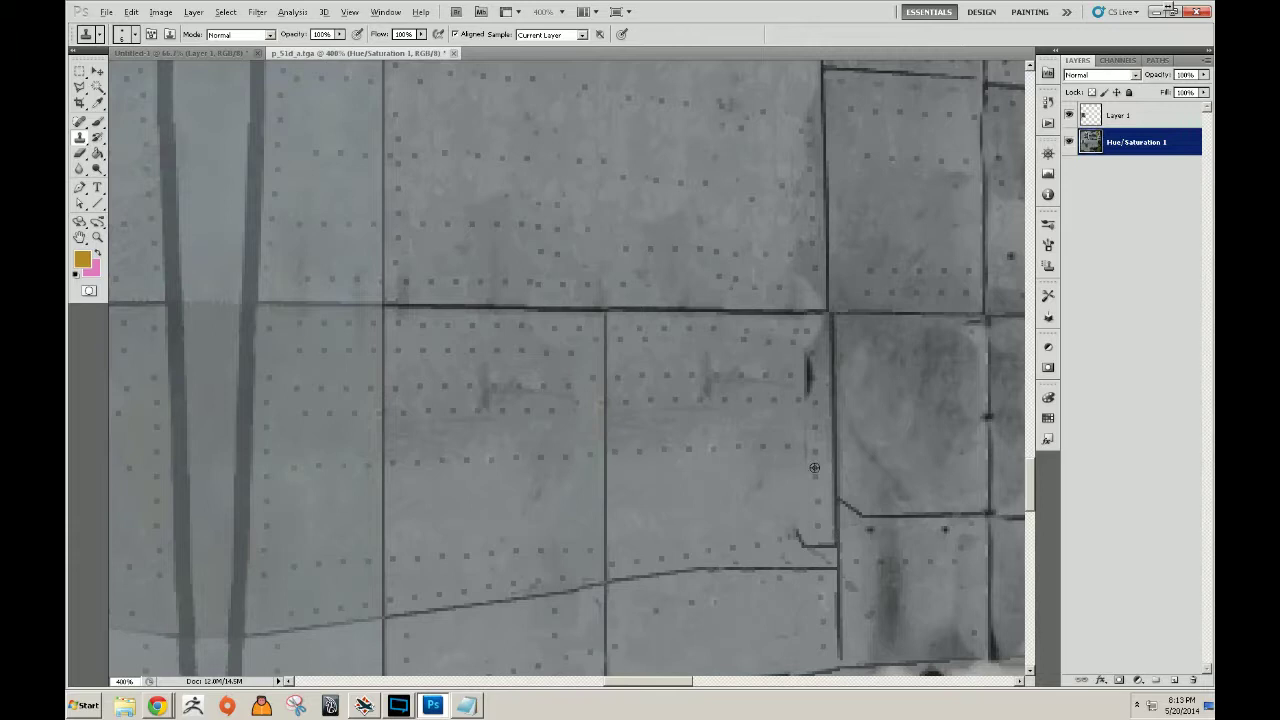
pyautogui.moveTo(810, 370); pyautogui.dragTo(808, 413)
pyautogui.press('z')
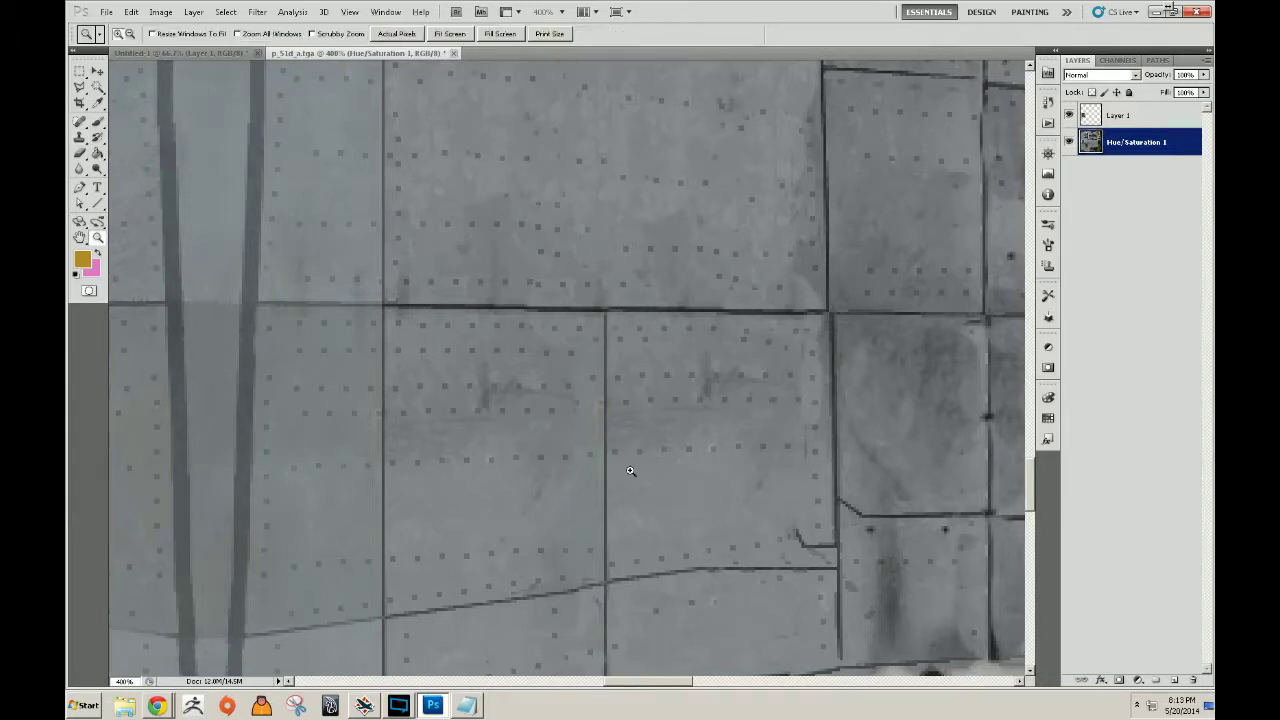
pyautogui.keyDown('alt'); pyautogui.click(634, 470); pyautogui.keyUp('alt')
pyautogui.keyDown('alt'); pyautogui.click(634, 470); pyautogui.keyUp('alt')
pyautogui.keyDown('alt'); pyautogui.click(640, 477); pyautogui.keyUp('alt')
pyautogui.keyDown('alt'); pyautogui.click(654, 497); pyautogui.keyUp('alt')
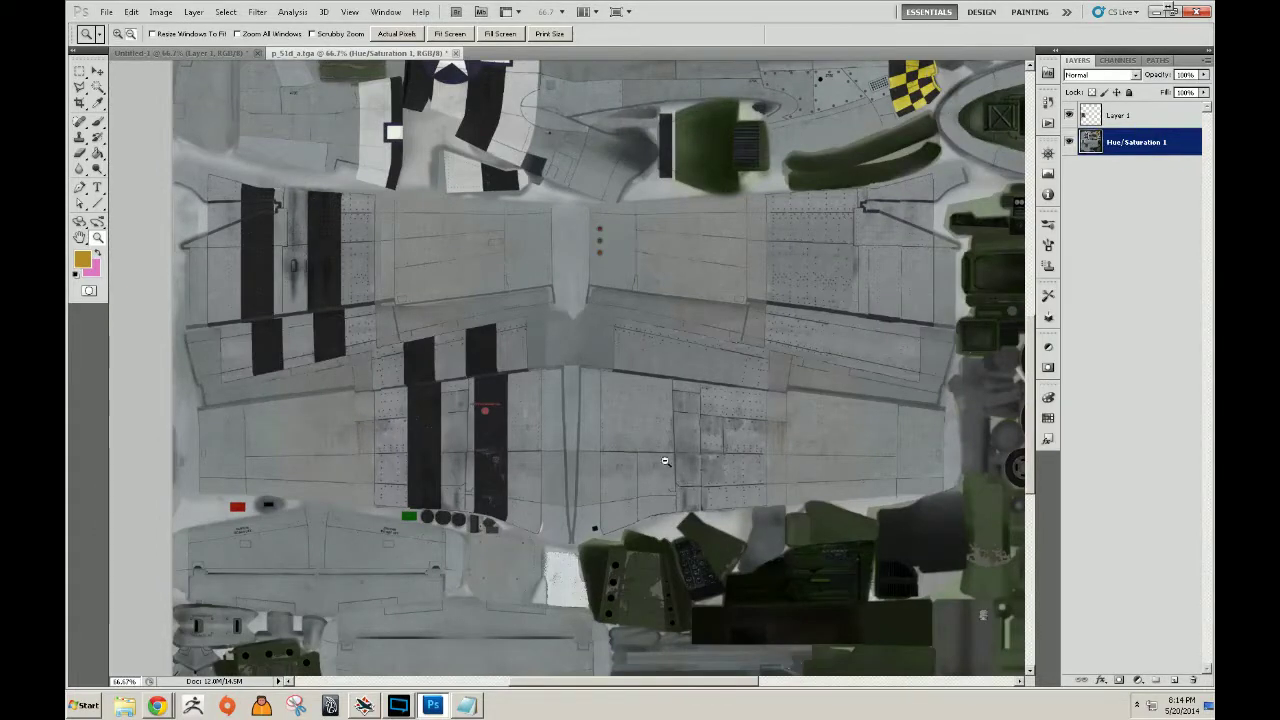
pyautogui.keyDown('alt'); pyautogui.click(668, 461); pyautogui.keyUp('alt')
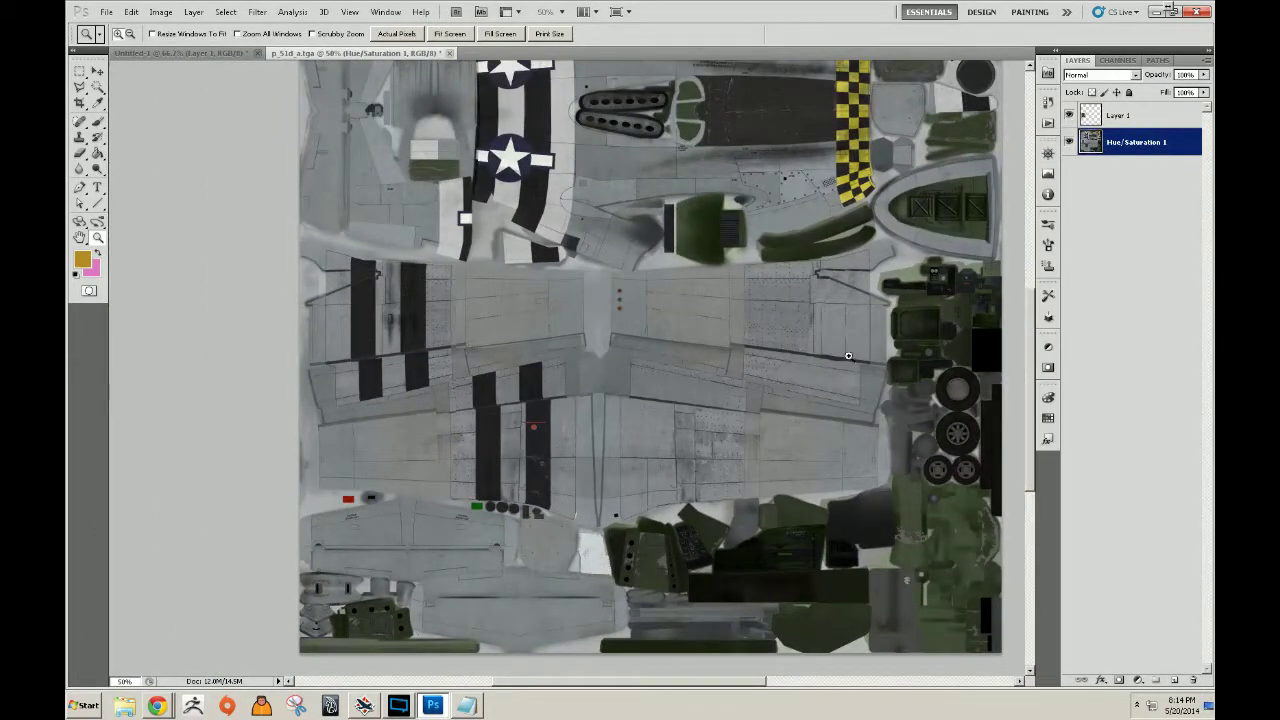
# Clone clean metal over the dark smears along the lower edge of the upper right wing's flap gap.
pyautogui.click(849, 356)
pyautogui.click(849, 356)
pyautogui.click(849, 356)
pyautogui.click(849, 356)
pyautogui.click(849, 356)
pyautogui.press('s')
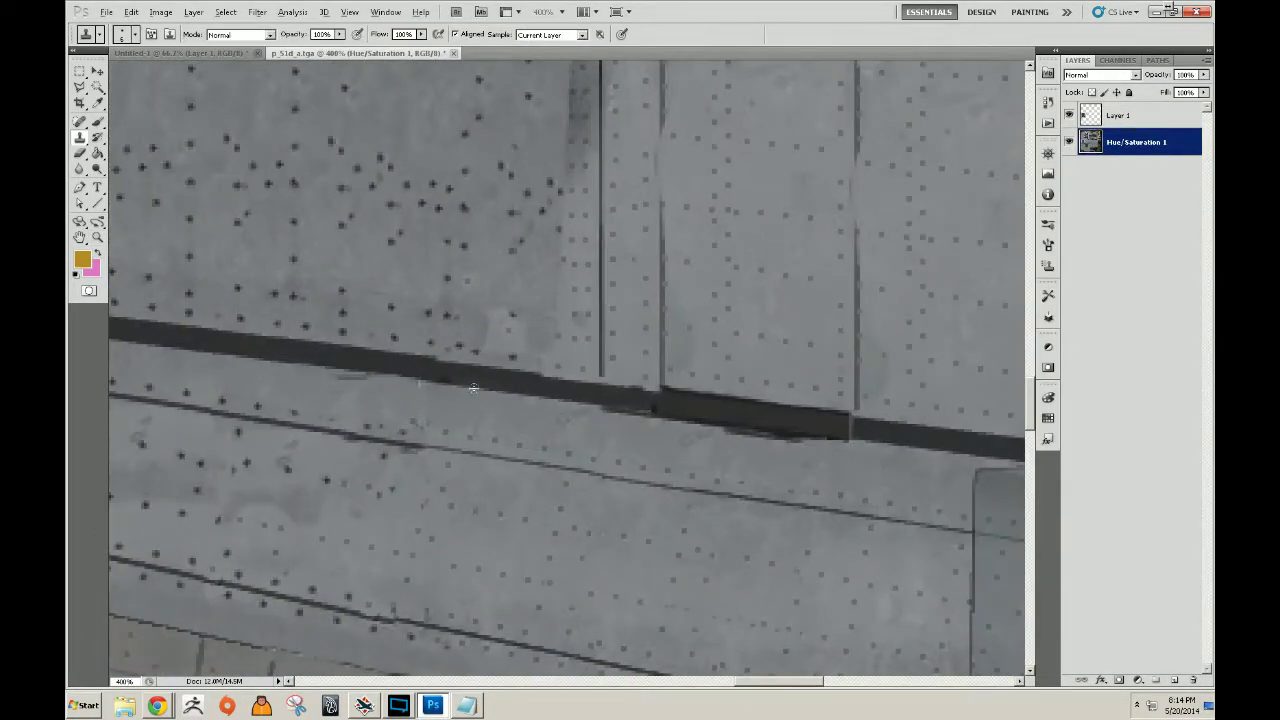
pyautogui.moveTo(640, 418); pyautogui.dragTo(811, 440)
pyautogui.click(856, 444)
pyautogui.press('z')
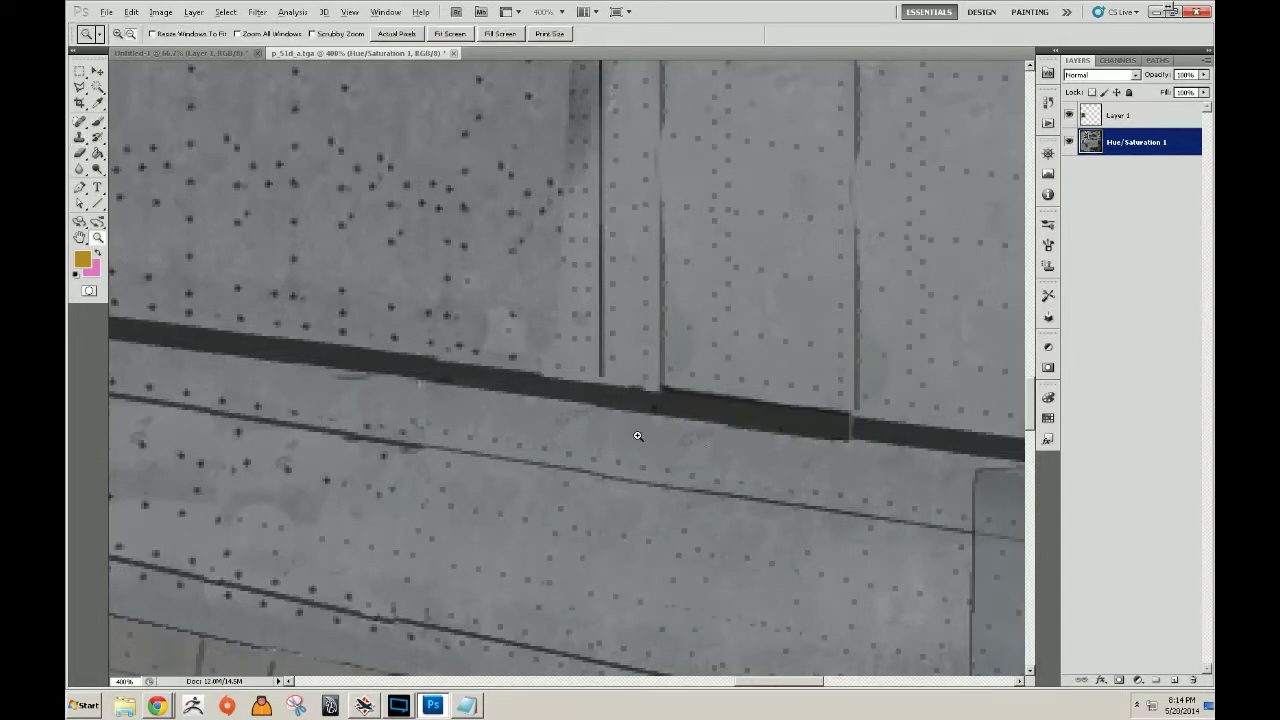
# Select the cleaned right half of both wing surfaces with a rectangular marquee and copy it to a new layer.
pyautogui.keyDown('alt'); pyautogui.click(642, 432); pyautogui.keyUp('alt')
pyautogui.keyDown('alt'); pyautogui.click(643, 432); pyautogui.keyUp('alt')
pyautogui.keyDown('alt'); pyautogui.click(644, 433); pyautogui.keyUp('alt')
pyautogui.keyDown('alt'); pyautogui.click(645, 434); pyautogui.keyUp('alt')
pyautogui.keyDown('alt'); pyautogui.click(645, 434); pyautogui.keyUp('alt')
pyautogui.click(645, 434)
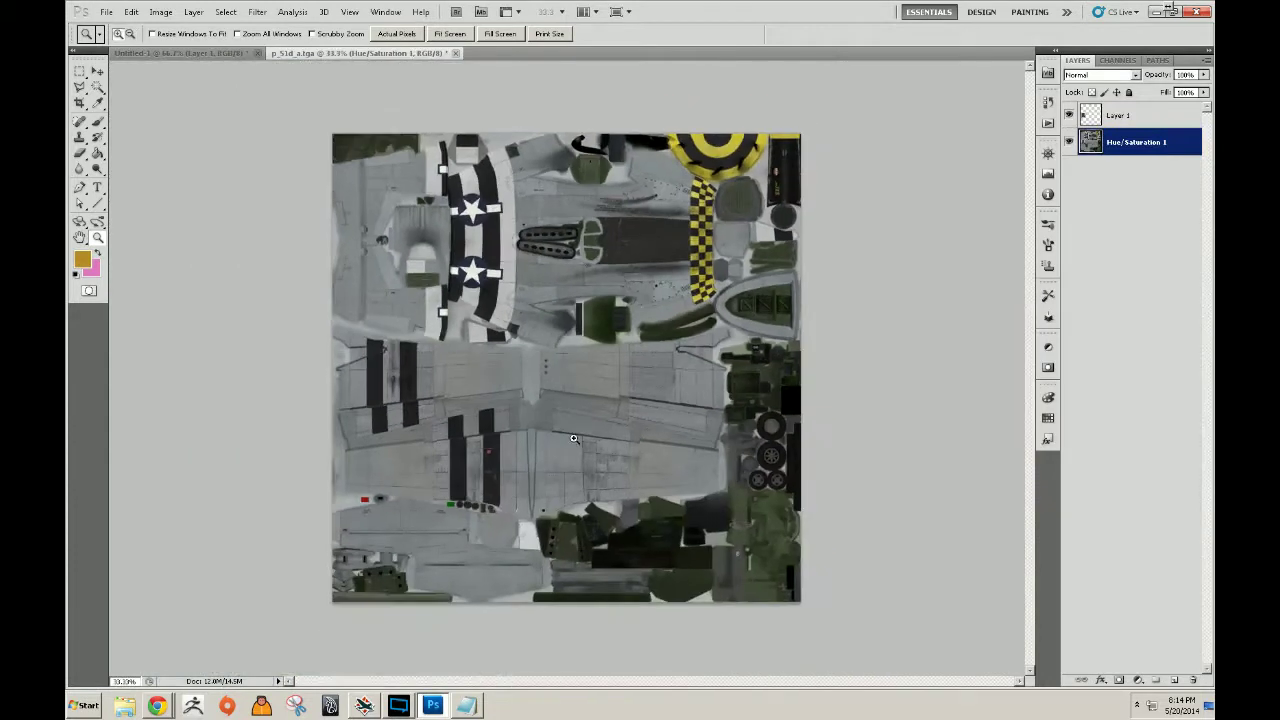
pyautogui.click(80, 76)
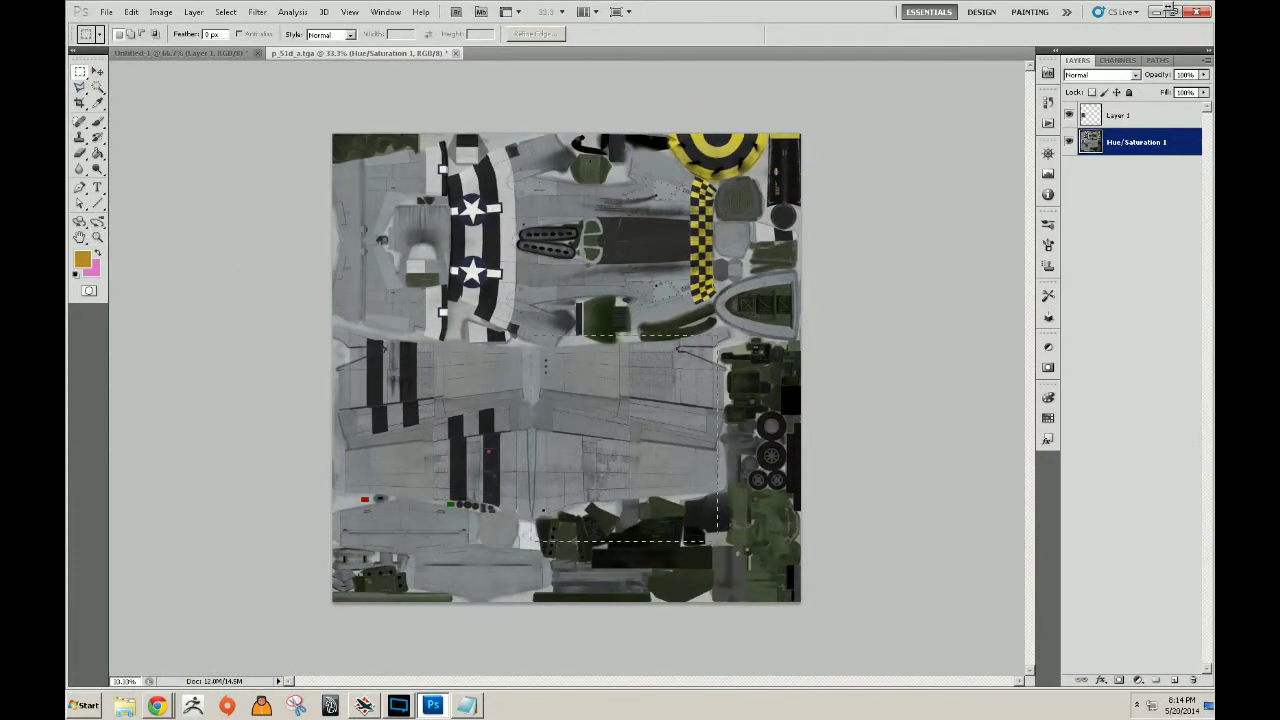
pyautogui.moveTo(710, 529); pyautogui.dragTo(733, 526)
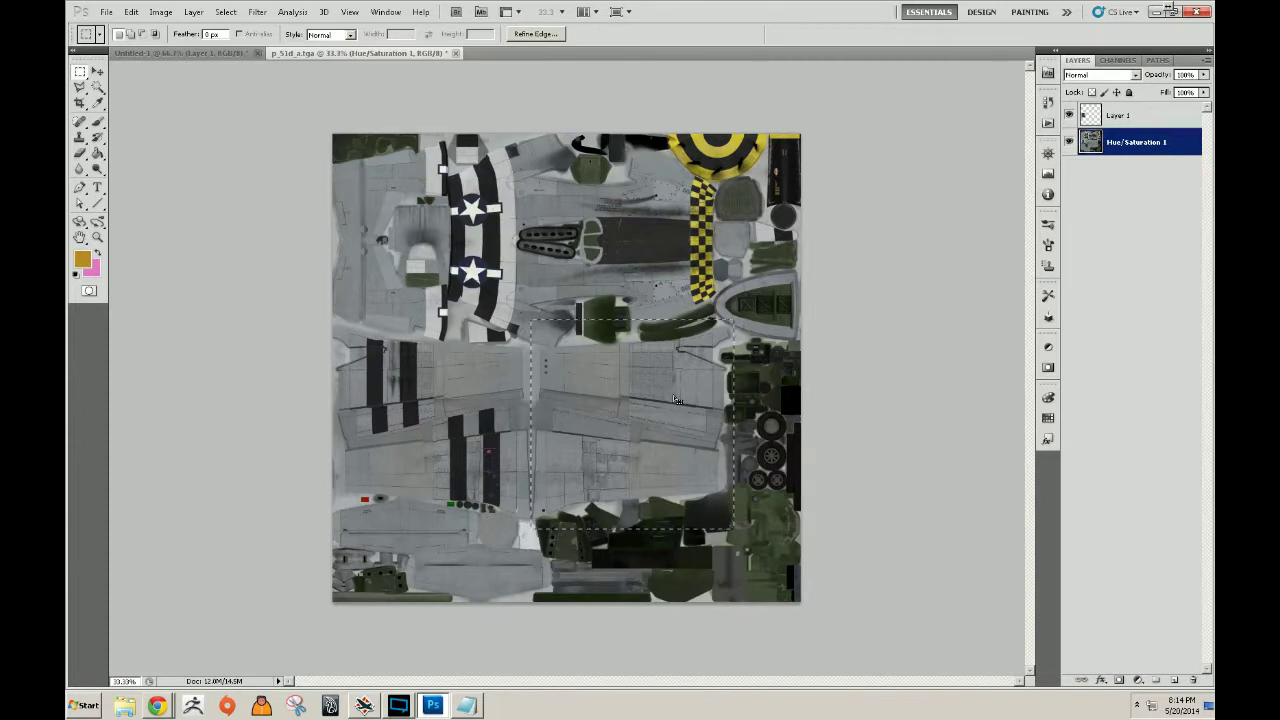
pyautogui.rightClick(677, 604)
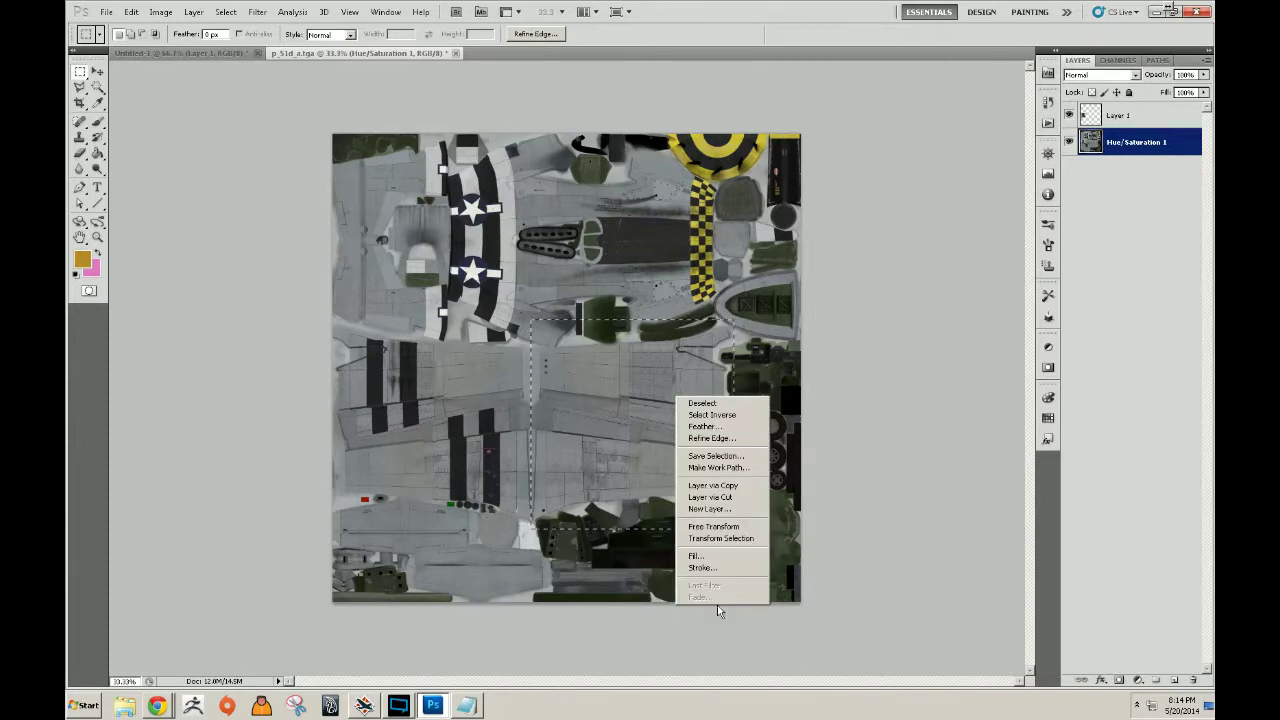
pyautogui.click(713, 485)
# Delete Layer 1 from the layer stack.
pyautogui.click(1125, 118)
pyautogui.rightClick(1126, 117)
pyautogui.click(1129, 112)
pyautogui.press('Delete')
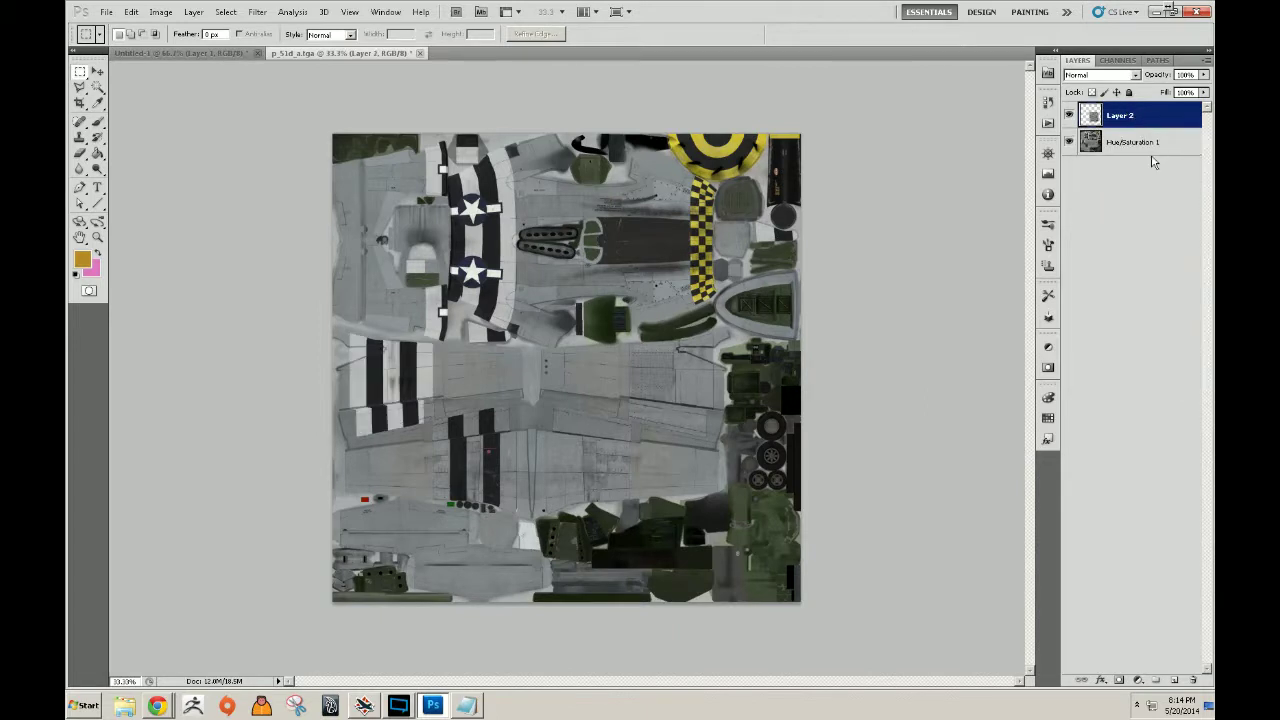
# Move the copied wing half over the striped left half and flip it horizontally.
pyautogui.click(1140, 142)
pyautogui.press('v')
pyautogui.click(1118, 120)
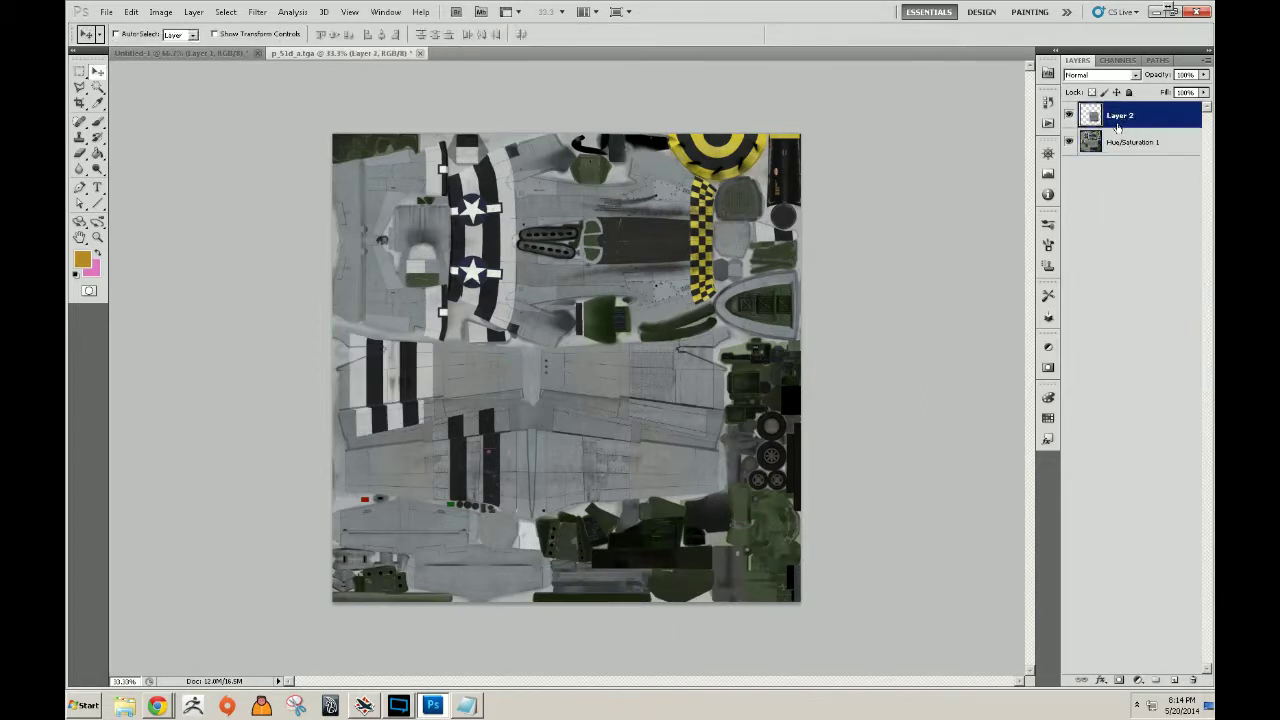
pyautogui.moveTo(670, 436); pyautogui.dragTo(470, 428)
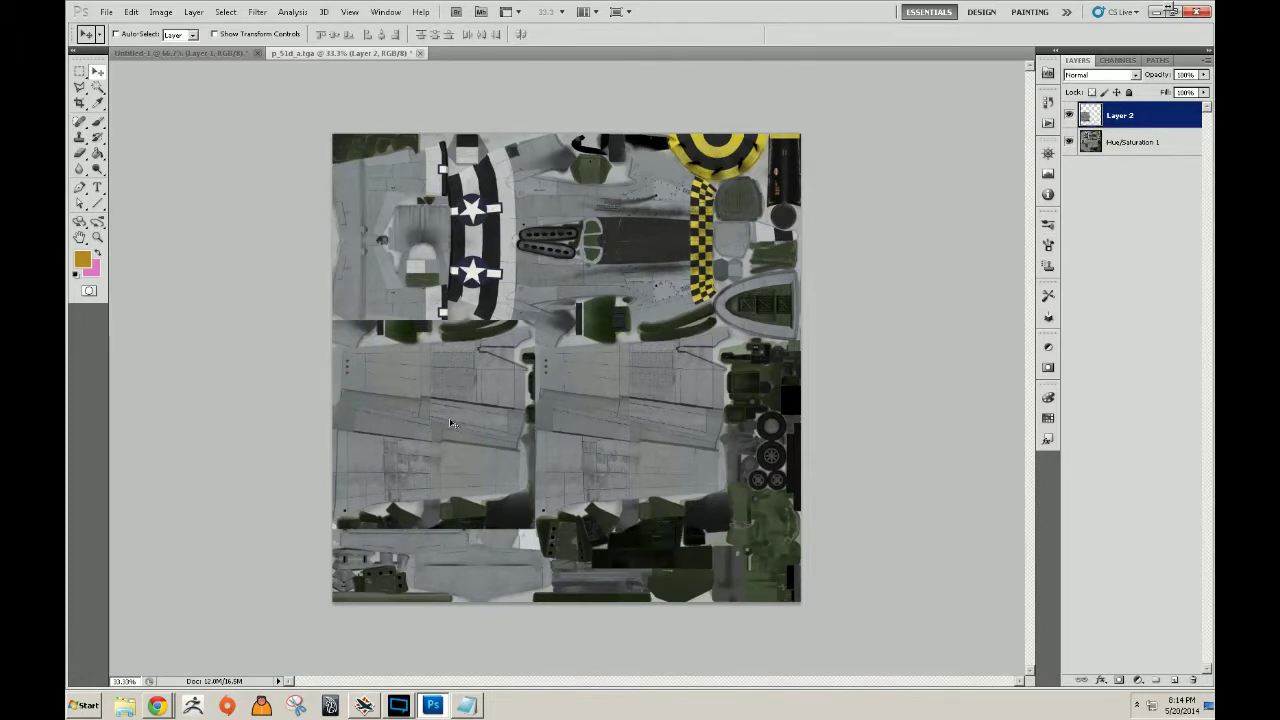
pyautogui.hotkey('ctrl', 't')
pyautogui.rightClick(452, 424)
pyautogui.click(482, 585)
pyautogui.press('Return')
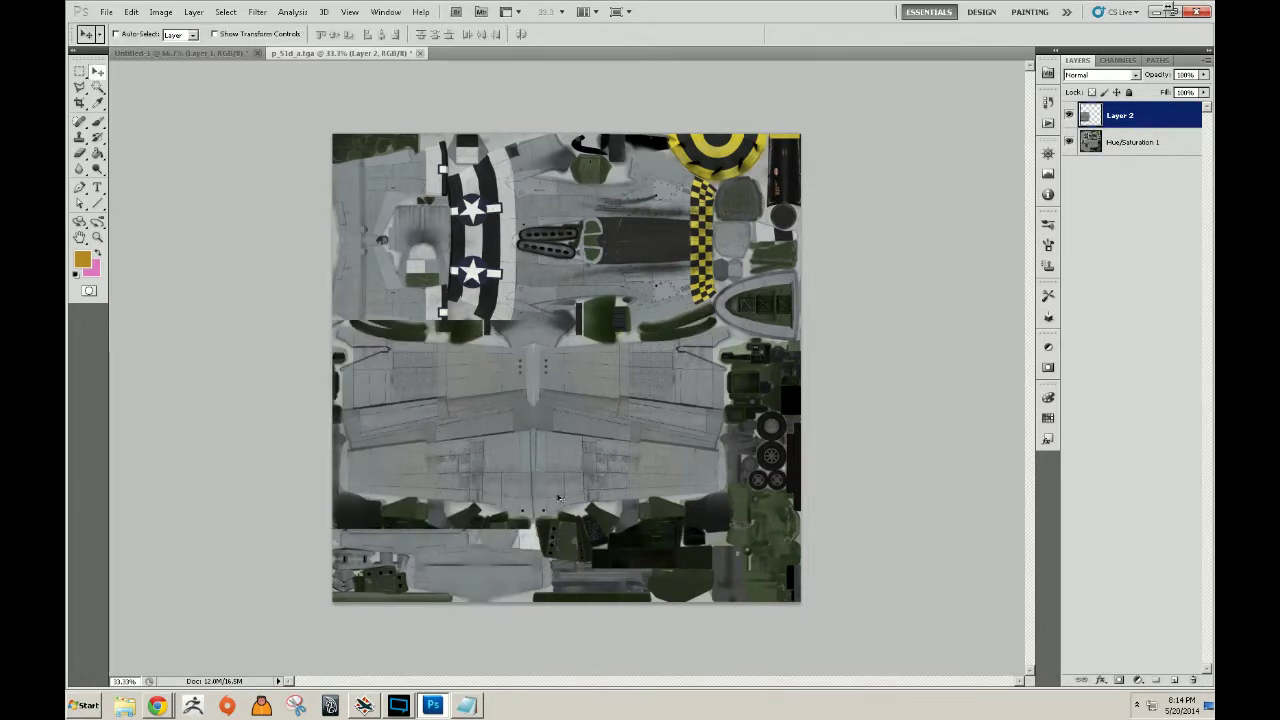
# Lower Layer 2's opacity to 62% and nudge the flipped wings to align with the original left half.
pyautogui.moveTo(533, 473)
pyautogui.mouseDown()
pyautogui.moveTo(513, 472)
pyautogui.moveTo(526, 452)
pyautogui.moveTo(519, 494)
pyautogui.mouseUp()
pyautogui.press('z')
pyautogui.moveTo(454, 386); pyautogui.dragTo(575, 522)
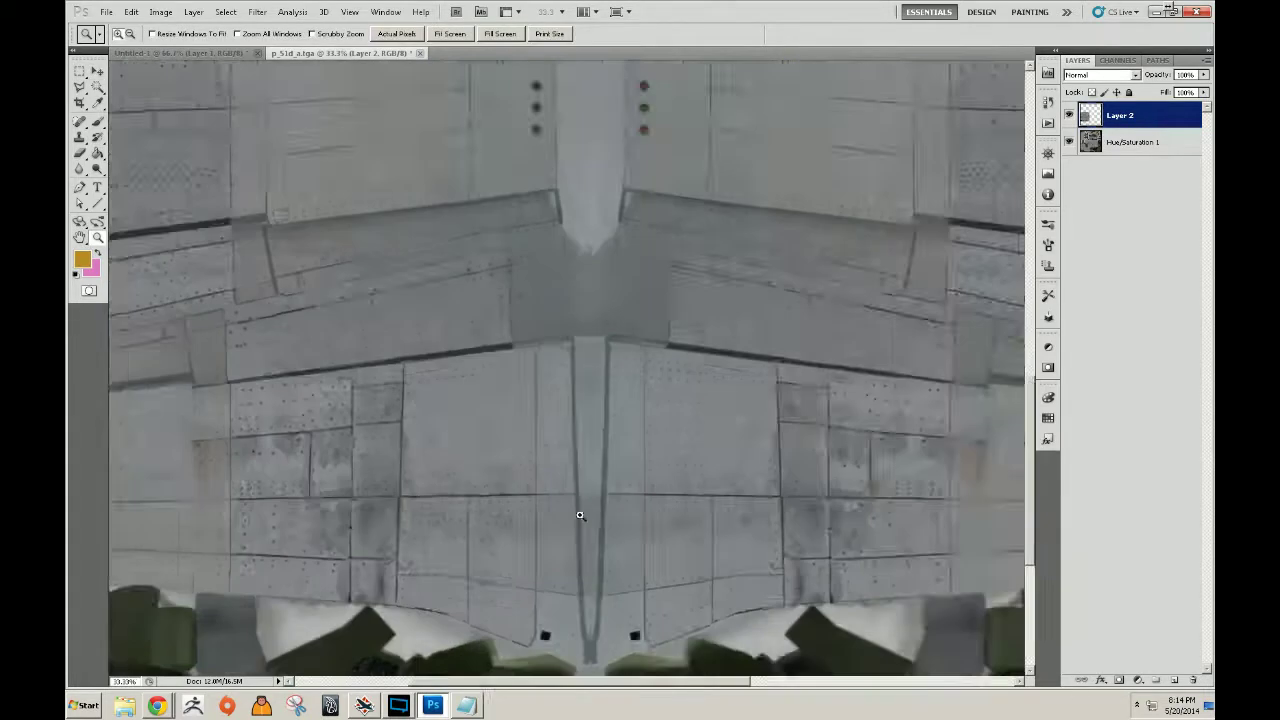
pyautogui.click(1205, 76)
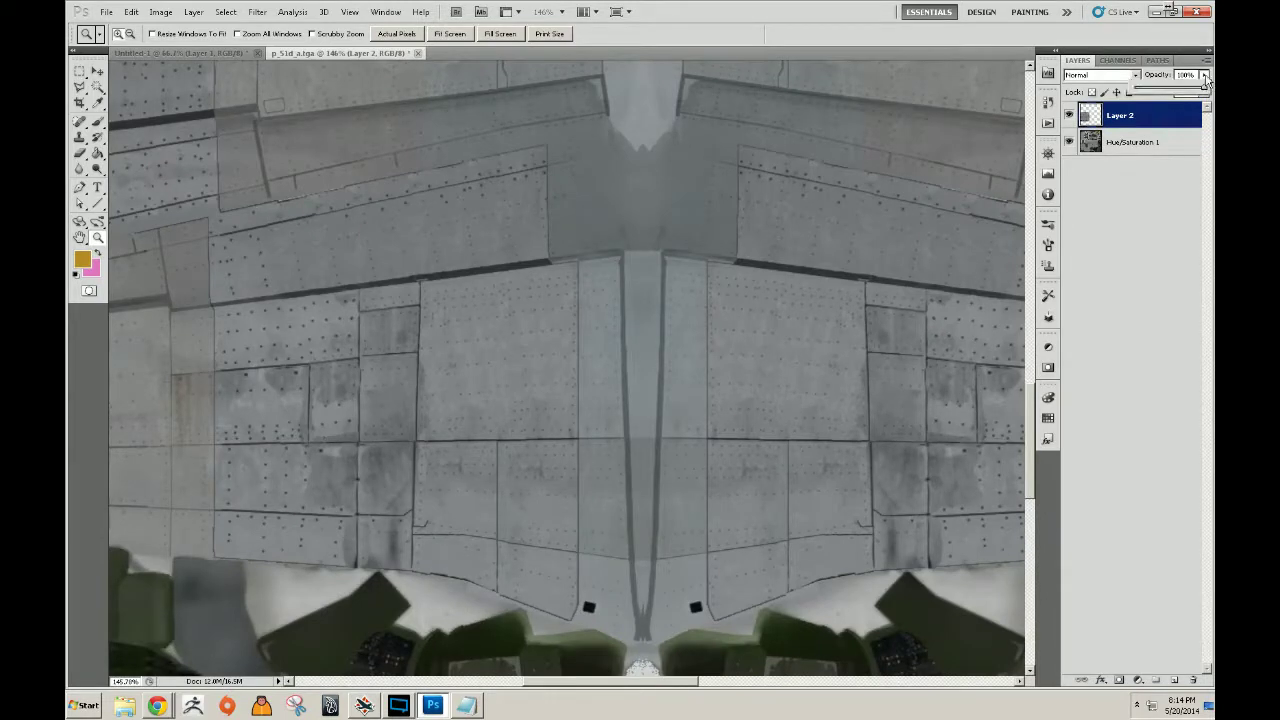
pyautogui.moveTo(1163, 92)
pyautogui.mouseDown()
pyautogui.moveTo(1203, 92)
pyautogui.moveTo(1137, 101)
pyautogui.moveTo(1178, 100)
pyautogui.mouseUp()
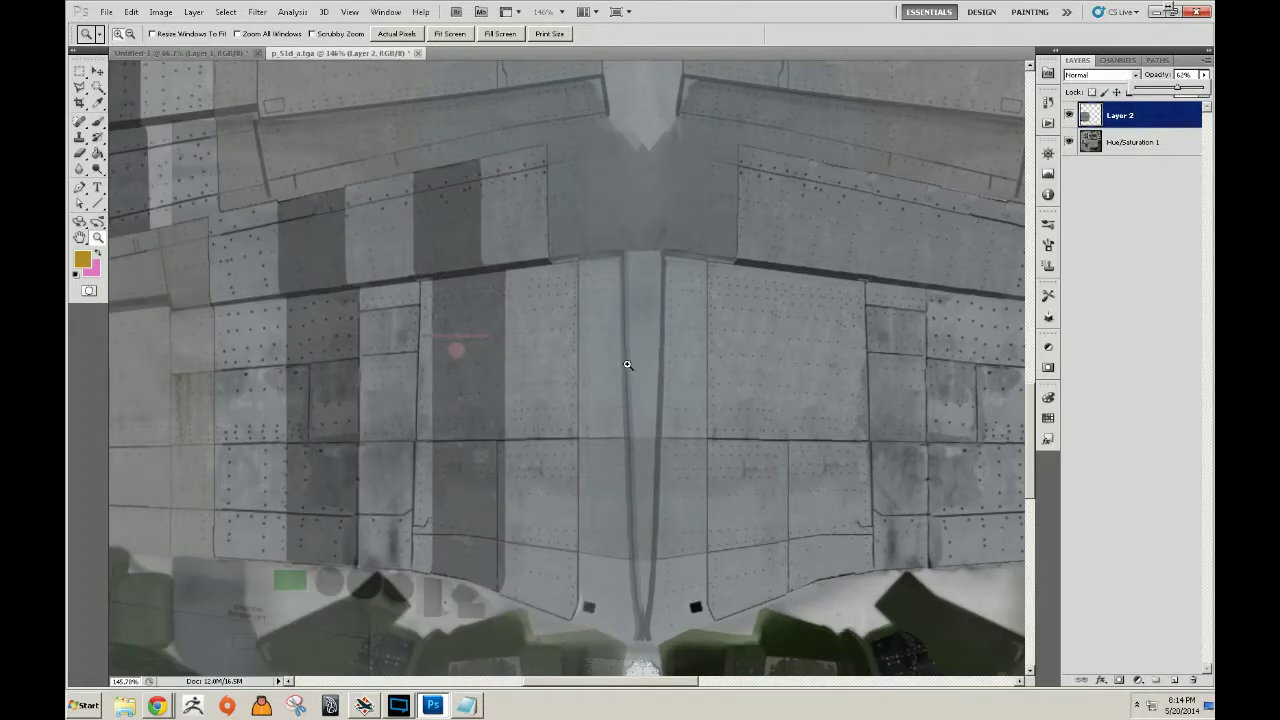
pyautogui.press('v')
pyautogui.press('Right')
pyautogui.press('Right')
pyautogui.press('Right')
pyautogui.moveTo(583, 250); pyautogui.dragTo(712, 406)
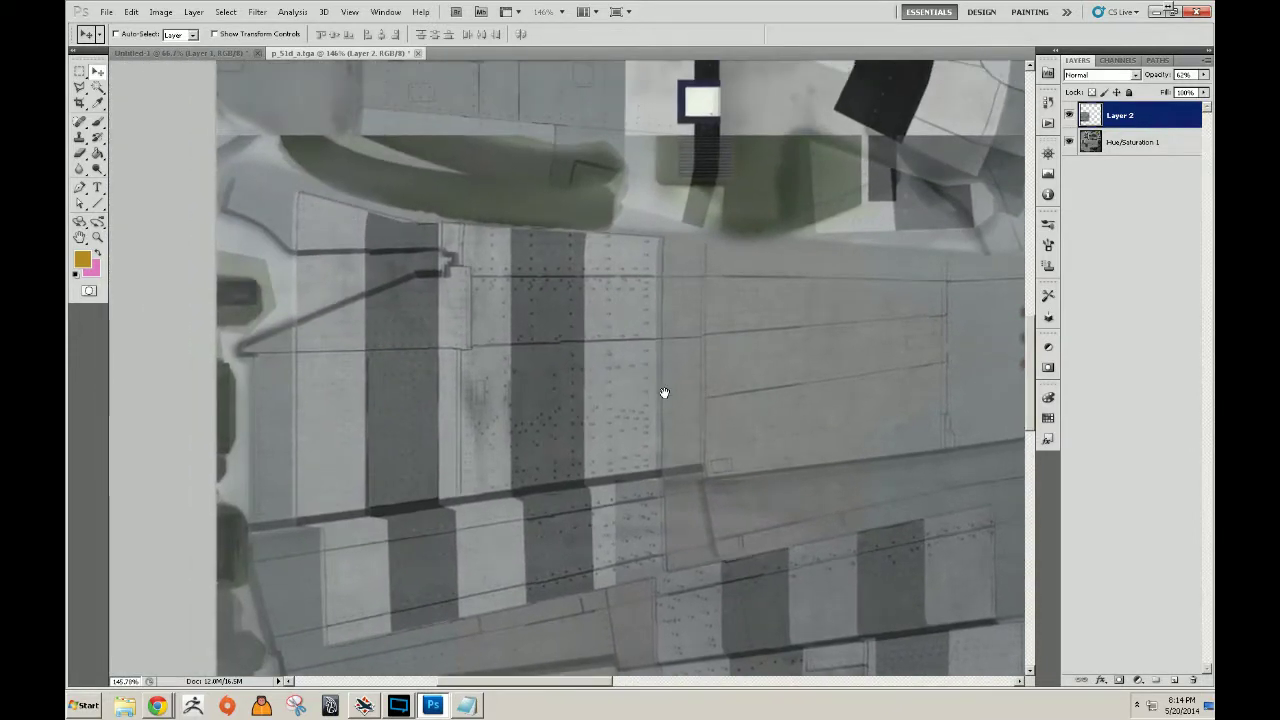
# Restore Layer 2's opacity to 100%.
pyautogui.press('z')
pyautogui.keyDown('alt'); pyautogui.click(610, 334); pyautogui.keyUp('alt')
pyautogui.keyDown('alt'); pyautogui.click(614, 336); pyautogui.keyUp('alt')
pyautogui.keyDown('alt'); pyautogui.click(622, 332); pyautogui.keyUp('alt')
pyautogui.click(1205, 76)
pyautogui.click(1203, 76)
pyautogui.click(1203, 76)
pyautogui.click(1168, 114)
# Add a layer mask to Layer 2 and paint it black below the wings to reveal the original parts underneath.
pyautogui.click(1117, 681)
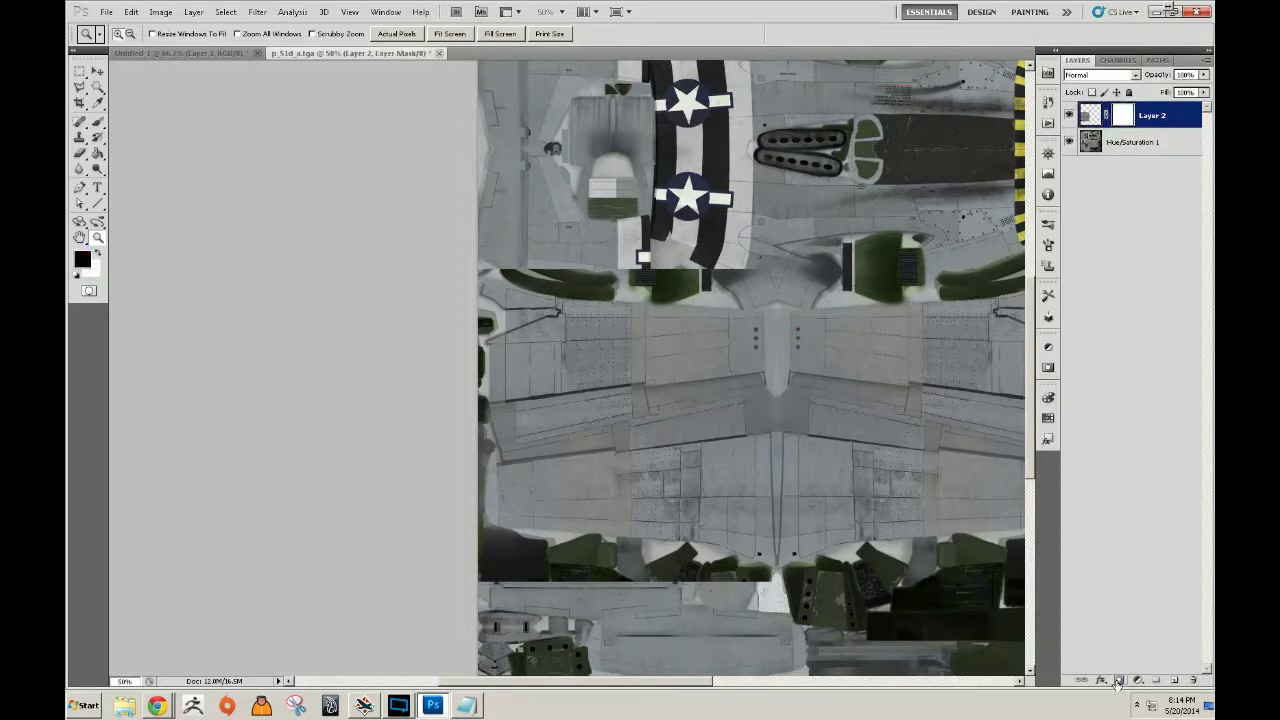
pyautogui.click(527, 551)
pyautogui.press('b')
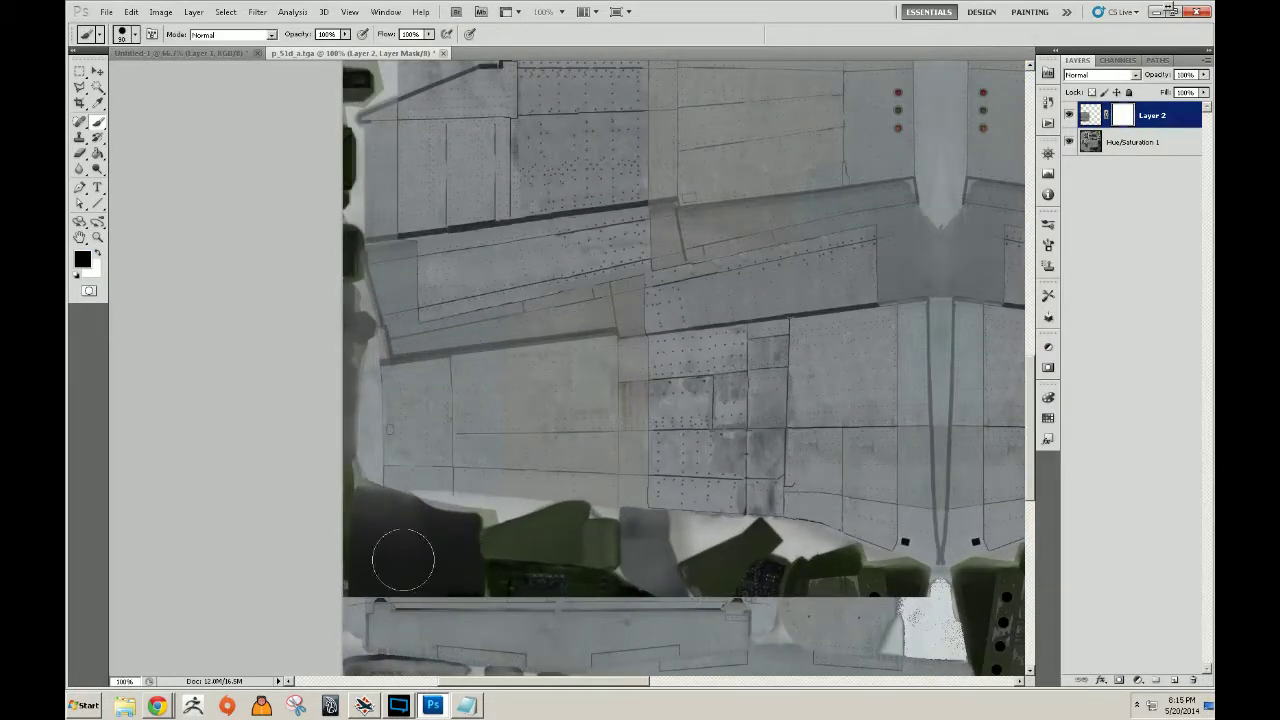
pyautogui.moveTo(350, 525)
pyautogui.mouseDown()
pyautogui.moveTo(395, 518)
pyautogui.moveTo(575, 552)
pyautogui.moveTo(657, 545)
pyautogui.moveTo(576, 533)
pyautogui.mouseUp()
pyautogui.moveTo(473, 522); pyautogui.dragTo(580, 526)
pyautogui.moveTo(664, 545)
pyautogui.mouseDown()
pyautogui.moveTo(733, 560)
pyautogui.moveTo(560, 585)
pyautogui.moveTo(440, 570)
pyautogui.moveTo(817, 553)
pyautogui.mouseUp()
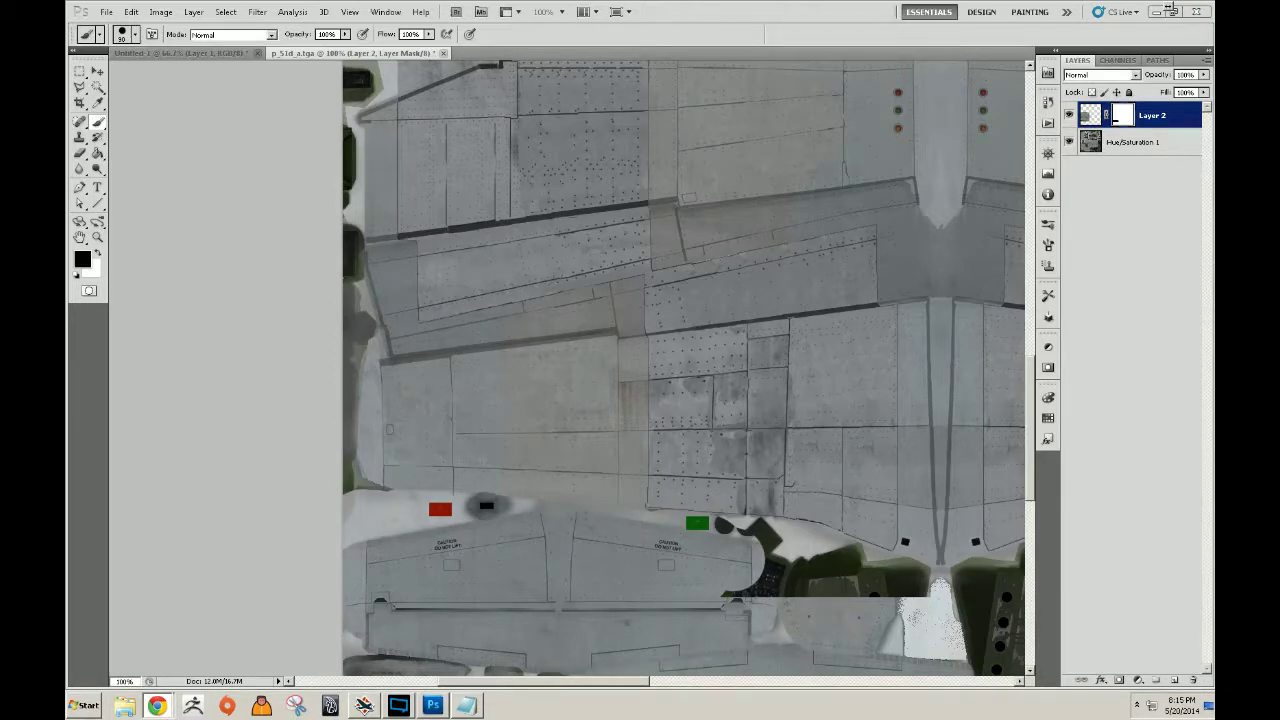
pyautogui.moveTo(713, 558)
pyautogui.mouseDown()
pyautogui.moveTo(812, 555)
pyautogui.moveTo(905, 582)
pyautogui.moveTo(920, 600)
pyautogui.moveTo(815, 592)
pyautogui.moveTo(796, 608)
pyautogui.mouseUp()
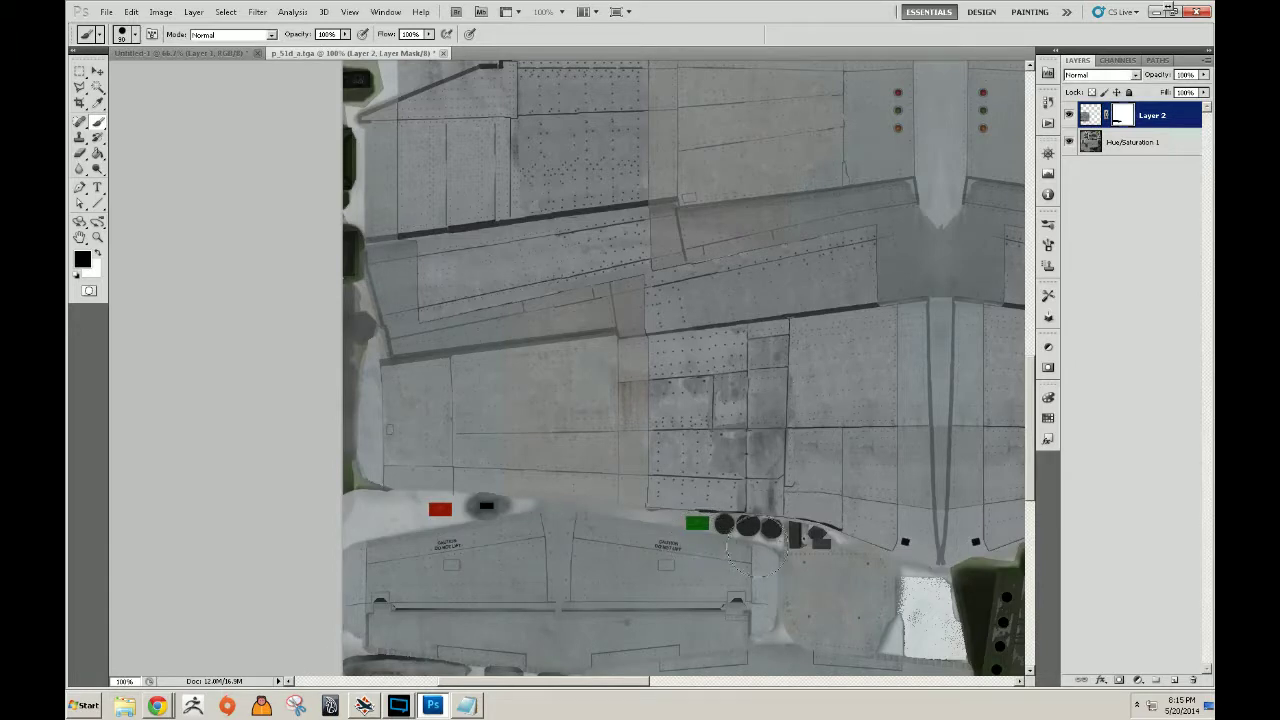
# Mask out Layer 2's leftover dark patches along the outer edge of the flipped wing's tip.
pyautogui.moveTo(628, 513); pyautogui.dragTo(274, 484)
pyautogui.moveTo(580, 450); pyautogui.dragTo(725, 665)
pyautogui.moveTo(586, 472); pyautogui.dragTo(744, 552)
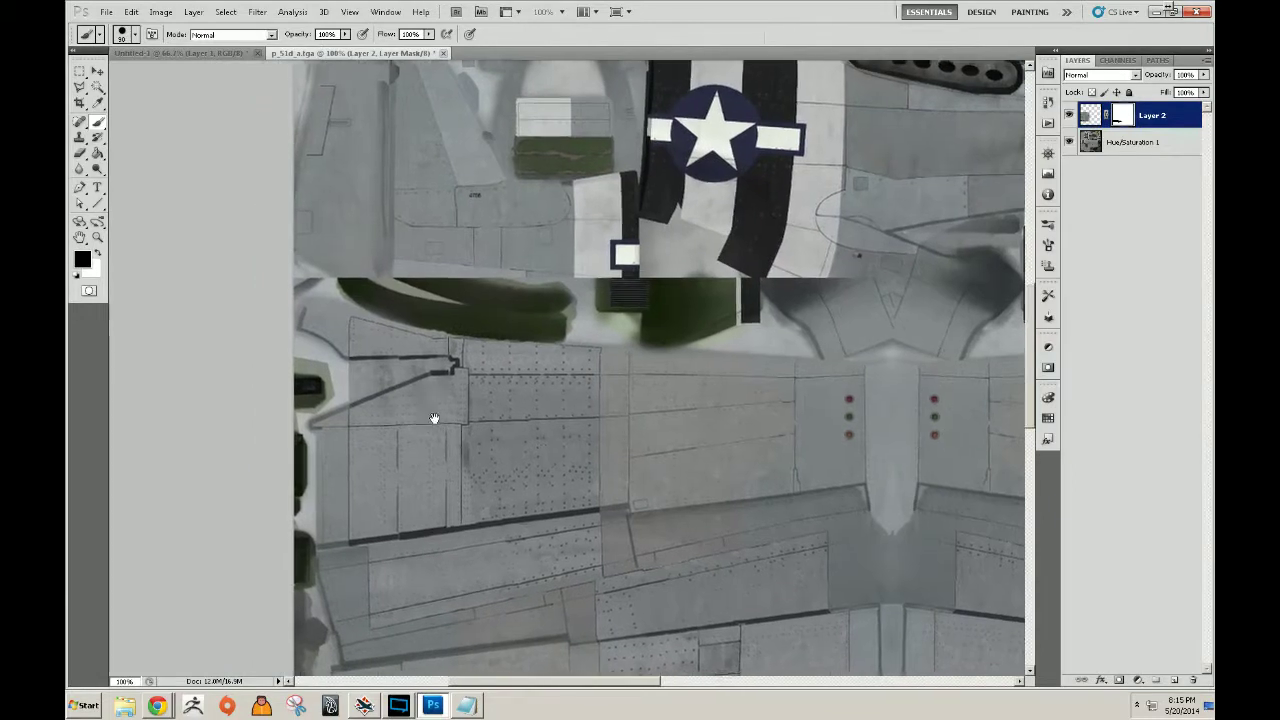
pyautogui.moveTo(318, 364)
pyautogui.mouseDown()
pyautogui.moveTo(335, 385)
pyautogui.moveTo(333, 342)
pyautogui.moveTo(401, 368)
pyautogui.moveTo(400, 404)
pyautogui.mouseUp()
pyautogui.press('x')
pyautogui.press('x')
pyautogui.moveTo(313, 410)
pyautogui.mouseDown()
pyautogui.moveTo(288, 479)
pyautogui.moveTo(303, 434)
pyautogui.moveTo(302, 491)
pyautogui.moveTo(311, 415)
pyautogui.moveTo(340, 364)
pyautogui.mouseUp()
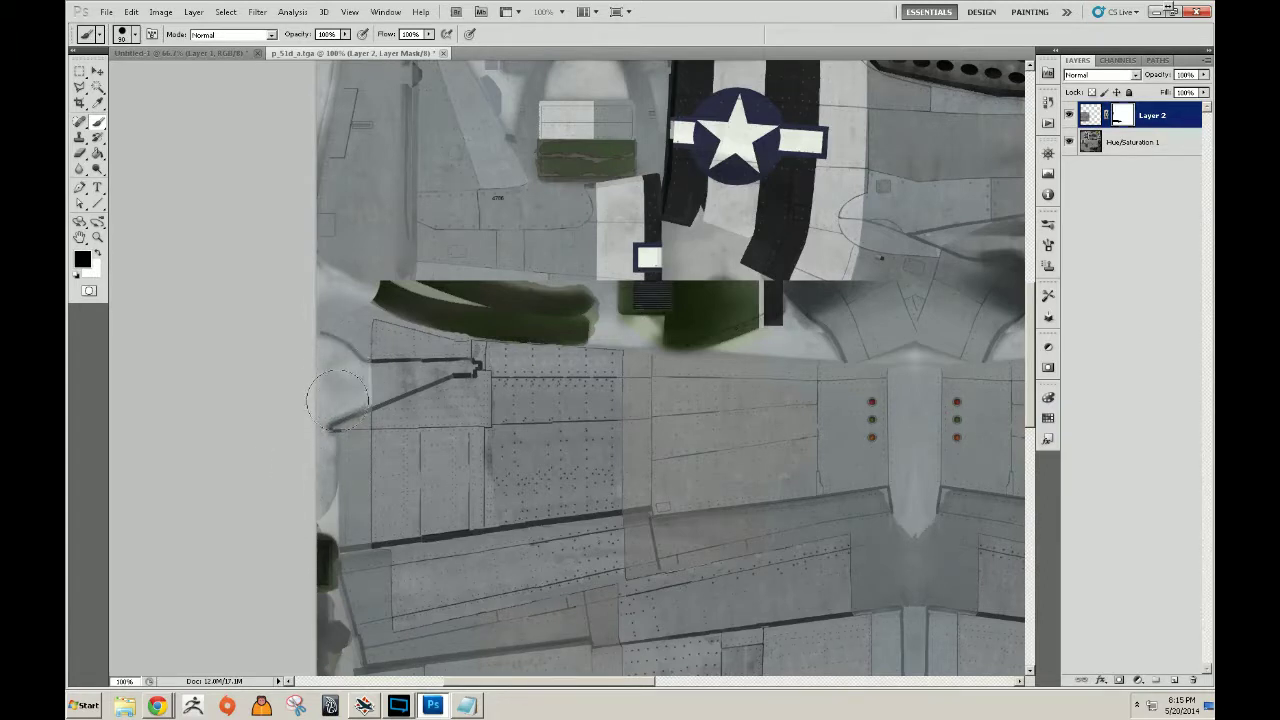
pyautogui.press('x')
pyautogui.moveTo(300, 491)
pyautogui.mouseDown()
pyautogui.moveTo(304, 533)
pyautogui.moveTo(300, 464)
pyautogui.moveTo(313, 598)
pyautogui.moveTo(334, 430)
pyautogui.mouseUp()
pyautogui.press('x')
pyautogui.keyDown('shift'); pyautogui.click(349, 478); pyautogui.keyUp('shift')
pyautogui.click(345, 341)
pyautogui.keyDown('shift'); pyautogui.click(322, 264); pyautogui.keyUp('shift')
pyautogui.click(326, 178)
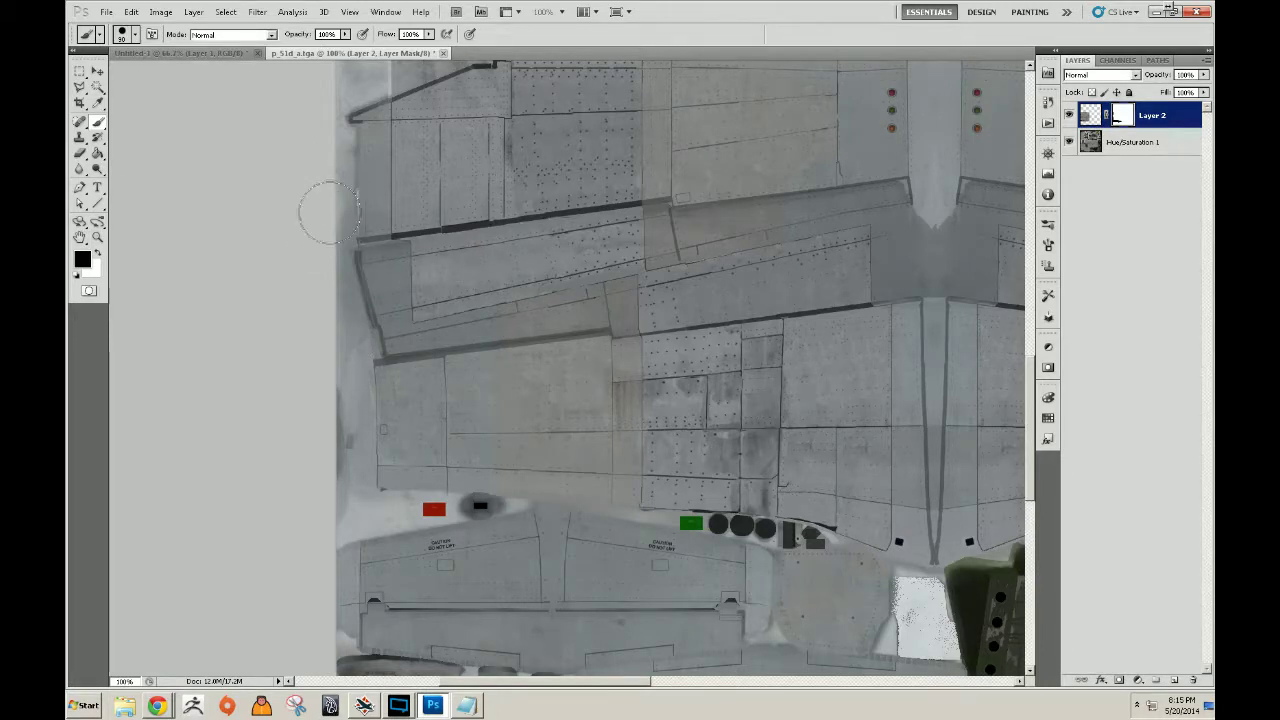
# Mask out Layer 2's surplus above the flipped wing's upper edge, including the green parts, to reveal the original fuselage pieces.
pyautogui.scroll(6, 310, 230)
pyautogui.moveTo(316, 284); pyautogui.dragTo(232, 280)
pyautogui.moveTo(407, 310); pyautogui.dragTo(676, 306)
pyautogui.press('space')
pyautogui.moveTo(752, 328)
pyautogui.mouseDown()
pyautogui.moveTo(574, 338)
pyautogui.moveTo(695, 321)
pyautogui.moveTo(541, 317)
pyautogui.moveTo(703, 245)
pyautogui.moveTo(630, 239)
pyautogui.moveTo(551, 301)
pyautogui.moveTo(548, 327)
pyautogui.moveTo(576, 343)
pyautogui.moveTo(263, 321)
pyautogui.mouseUp()
pyautogui.moveTo(168, 308); pyautogui.dragTo(139, 307)
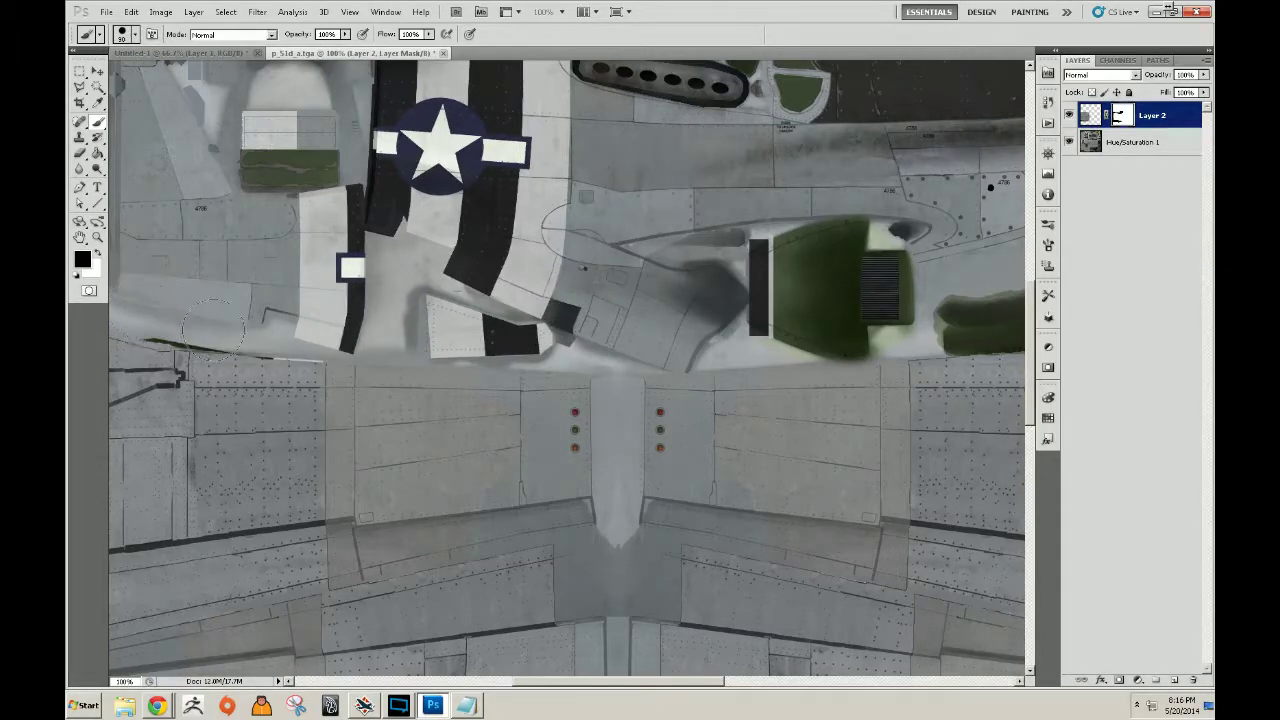
pyautogui.moveTo(222, 320); pyautogui.dragTo(215, 318)
pyautogui.press('x')
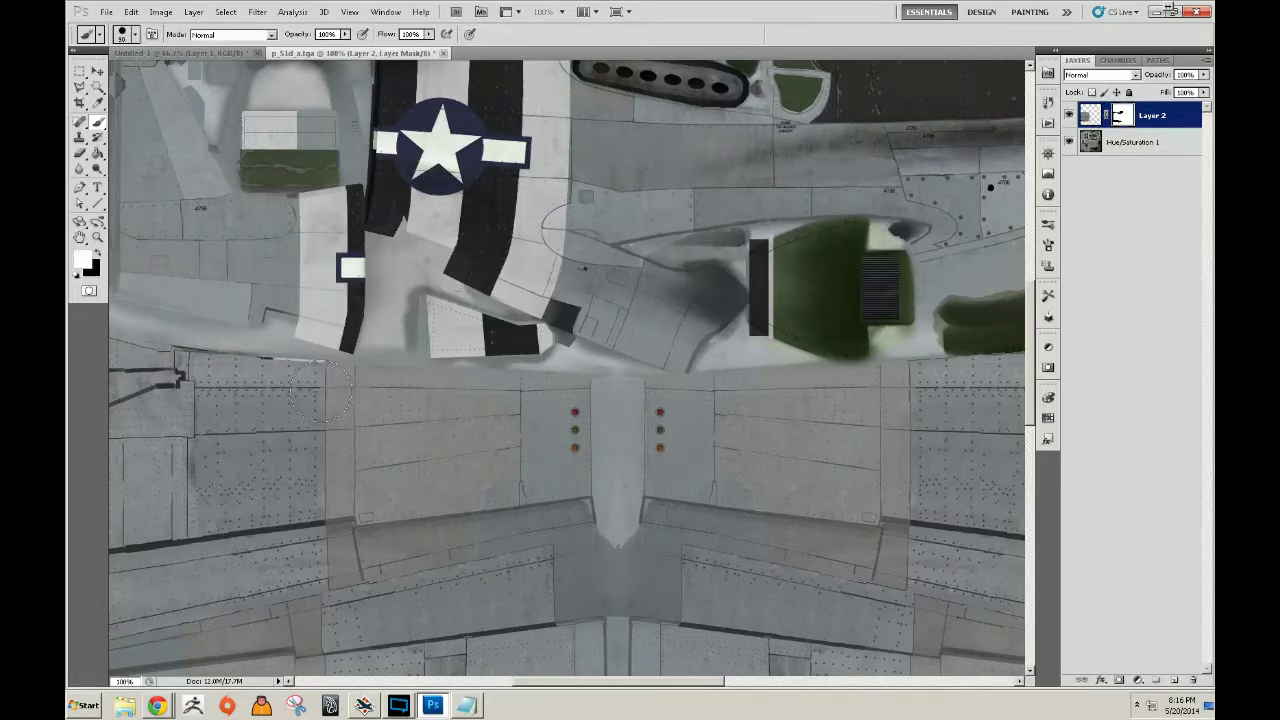
# Inspect the masked wings on the overall texture and the fuselage area around the star insignia and invasion stripes.
pyautogui.press('z')
pyautogui.keyDown('alt'); pyautogui.click(349, 411); pyautogui.keyUp('alt')
pyautogui.keyDown('alt'); pyautogui.click(350, 411); pyautogui.keyUp('alt')
pyautogui.keyDown('alt'); pyautogui.click(366, 416); pyautogui.keyUp('alt')
pyautogui.click(369, 416)
pyautogui.click(725, 504)
pyautogui.keyDown('alt'); pyautogui.click(728, 505); pyautogui.keyUp('alt')
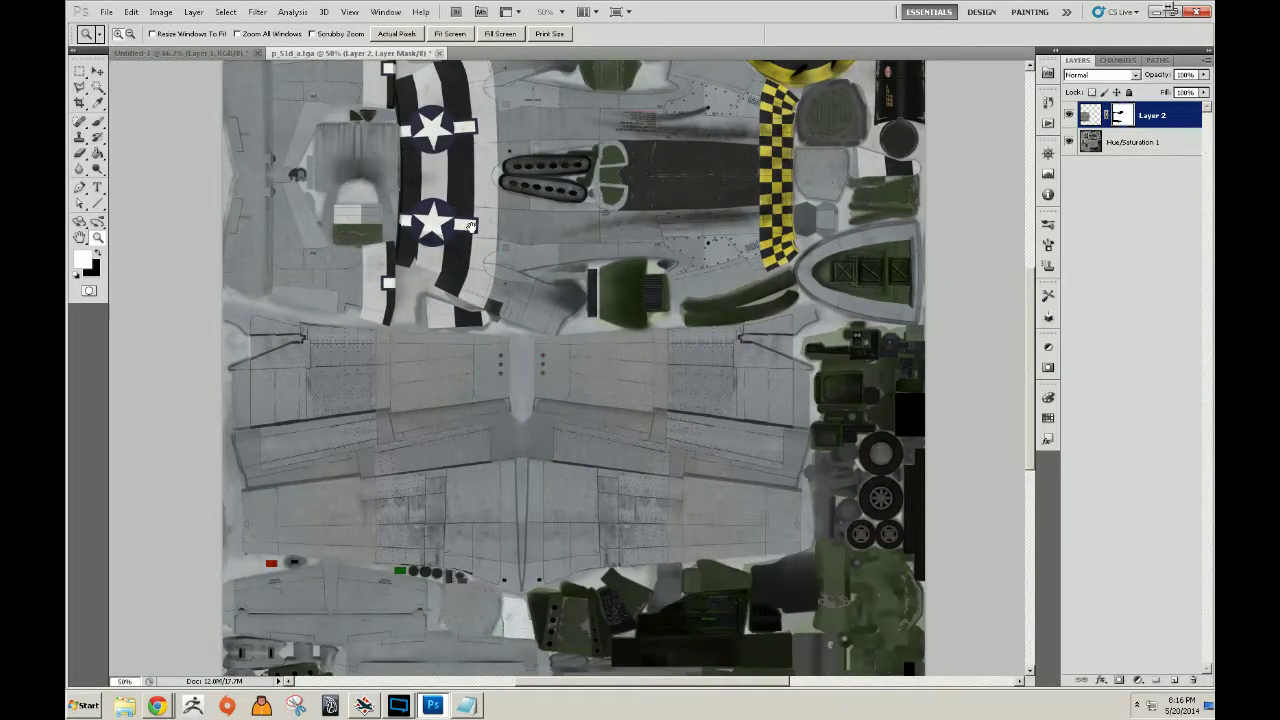
pyautogui.moveTo(617, 607); pyautogui.dragTo(578, 480)
pyautogui.moveTo(454, 469); pyautogui.dragTo(511, 526)
pyautogui.moveTo(545, 259); pyautogui.dragTo(574, 454)
pyautogui.click(576, 438)
pyautogui.click(576, 438)
pyautogui.moveTo(577, 582); pyautogui.dragTo(491, 476)
pyautogui.click(491, 476)
pyautogui.moveTo(698, 459); pyautogui.dragTo(717, 574)
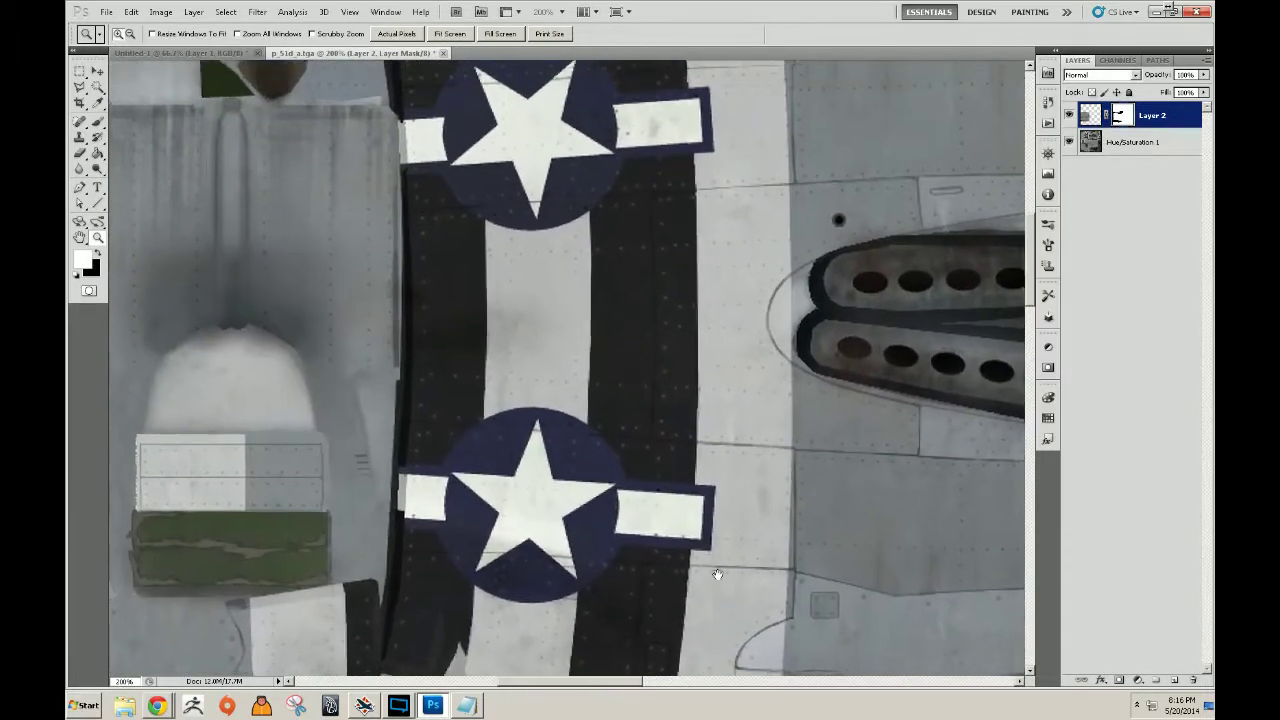
pyautogui.keyDown('alt'); pyautogui.click(610, 467); pyautogui.keyUp('alt')
pyautogui.moveTo(610, 467); pyautogui.dragTo(514, 177)
pyautogui.moveTo(526, 345); pyautogui.dragTo(560, 680)
pyautogui.moveTo(461, 412); pyautogui.dragTo(770, 598)
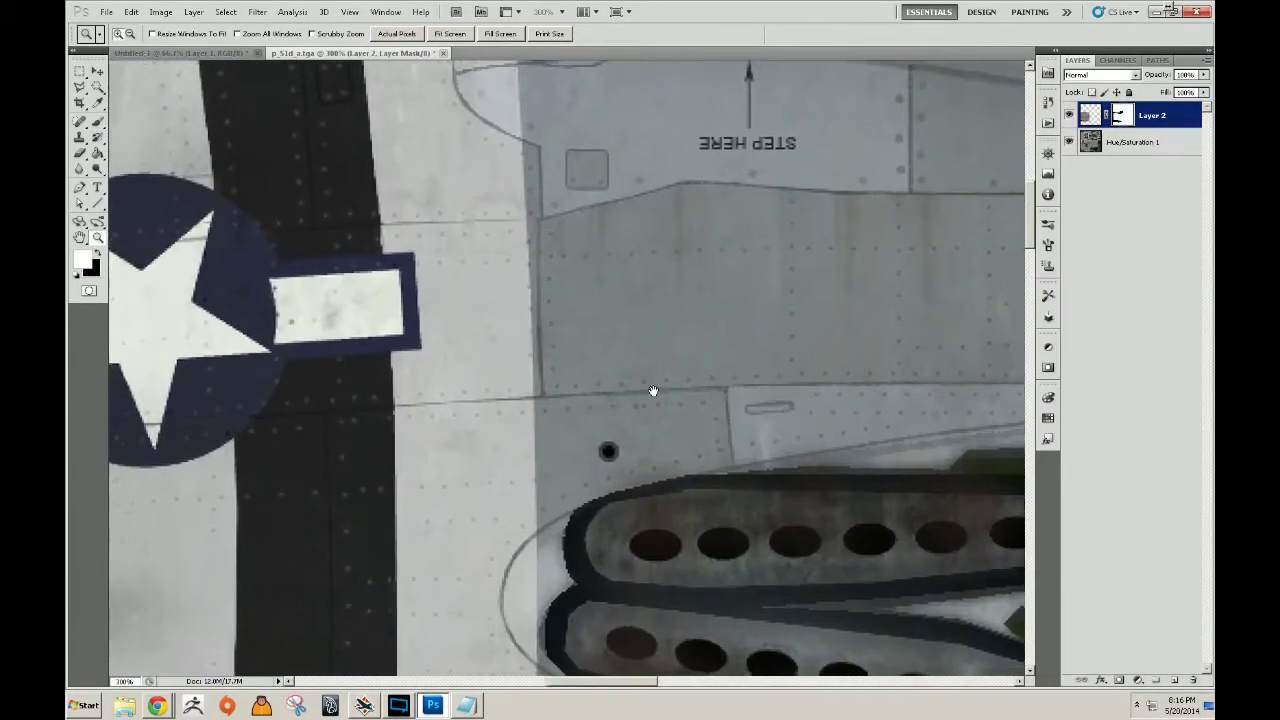
pyautogui.moveTo(652, 390); pyautogui.dragTo(660, 386)
# Merge Layer 2 down into the Hue/Saturation 1 layer.
pyautogui.press('s')
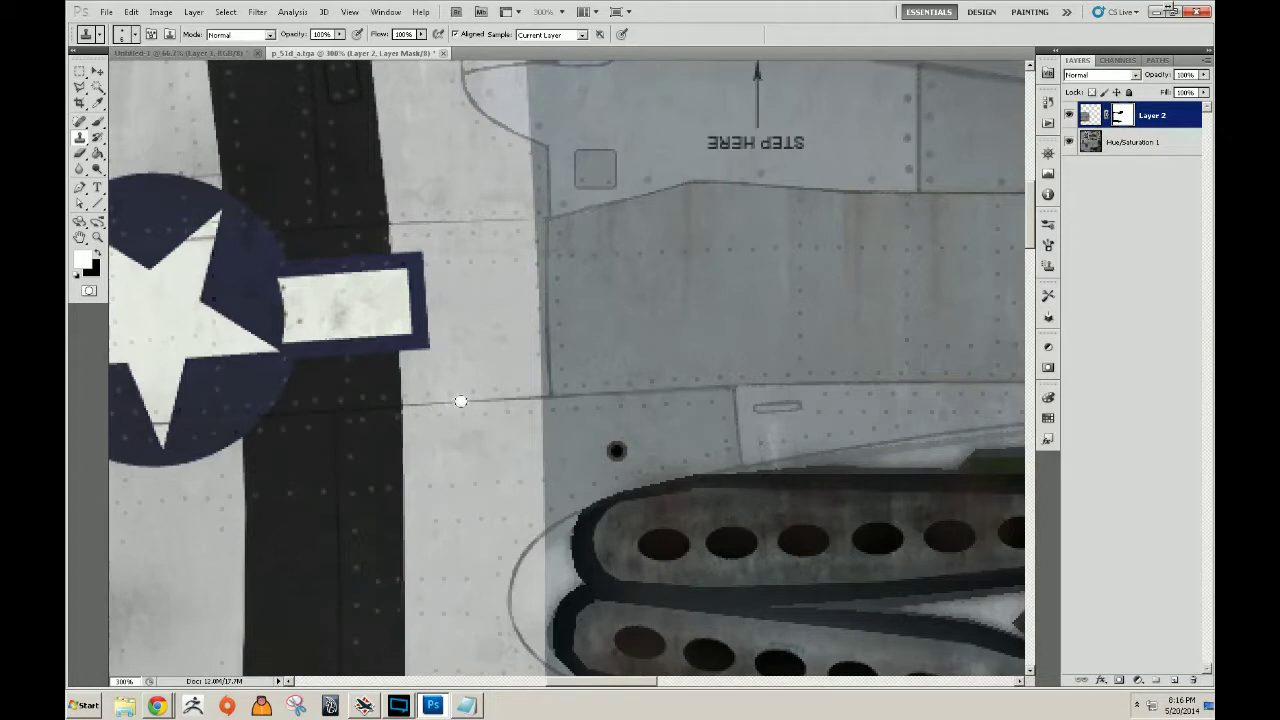
pyautogui.rightClick(1145, 120)
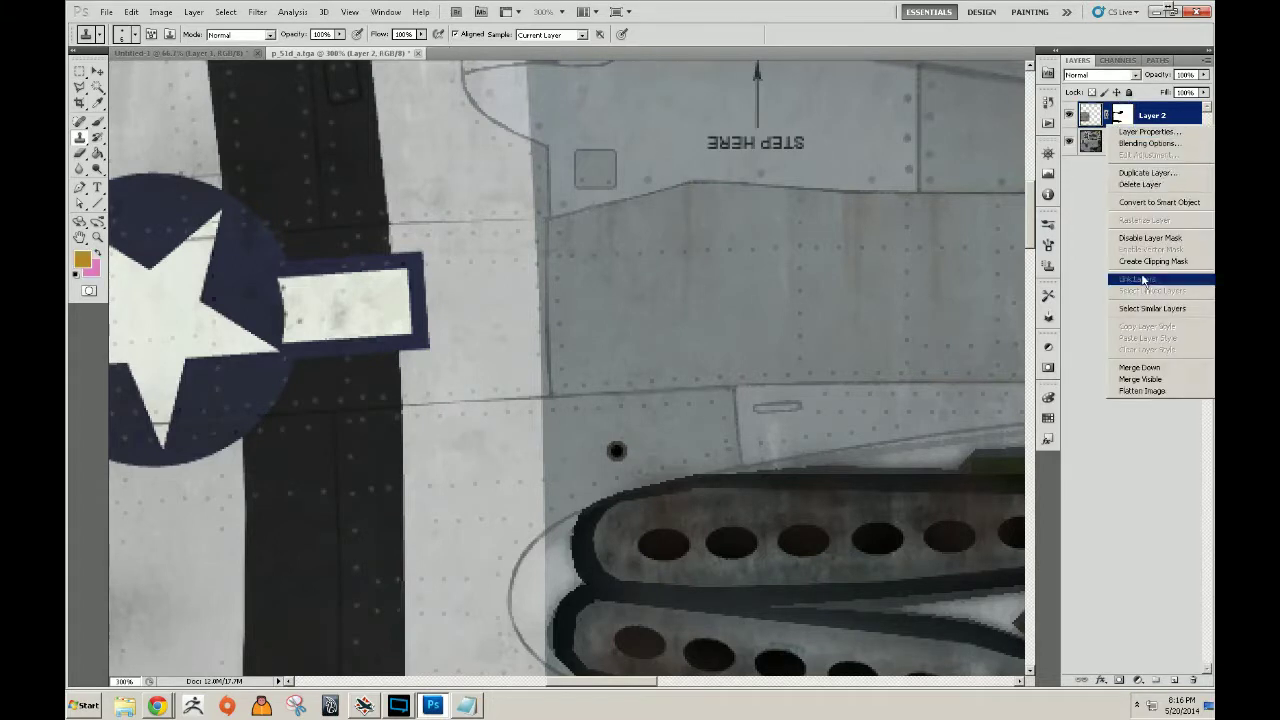
pyautogui.click(1157, 371)
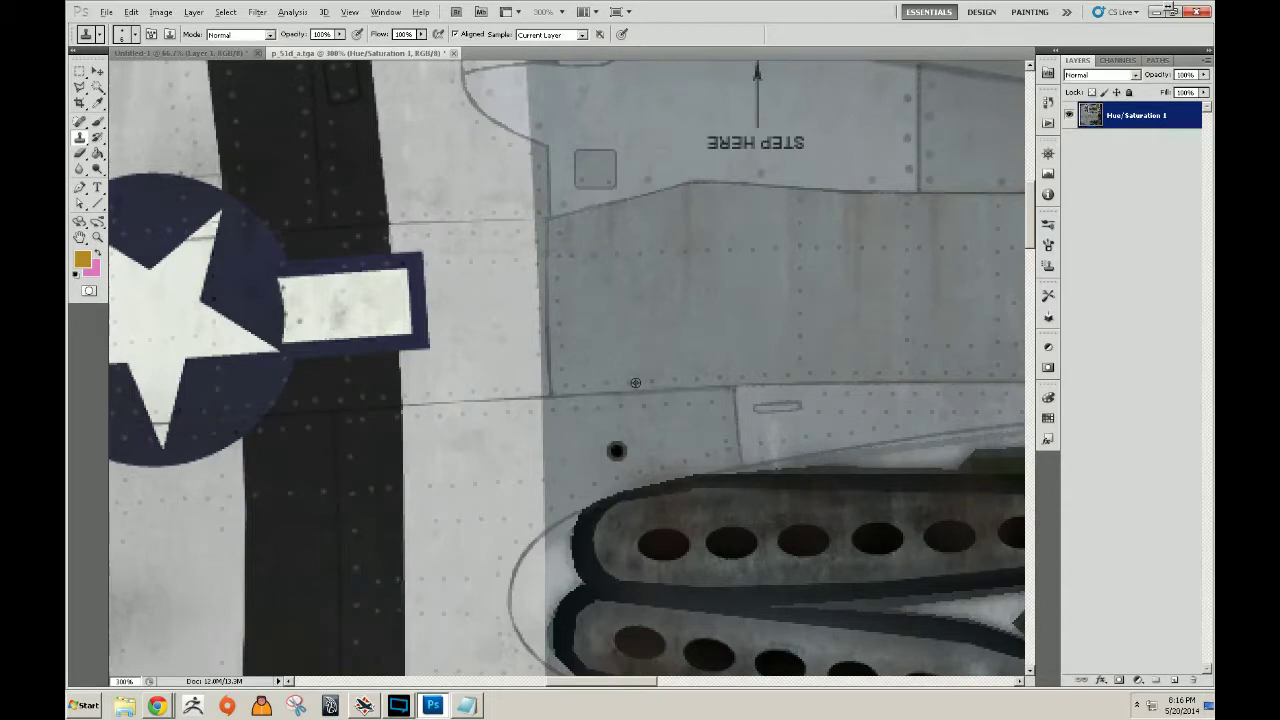
# Clone grey fuselage metal over the upper star insignia's bar and the adjoining stripes, enlarging the stamp brush to 30 px.
pyautogui.moveTo(584, 394)
pyautogui.mouseDown()
pyautogui.moveTo(643, 371)
pyautogui.moveTo(877, 357)
pyautogui.moveTo(823, 324)
pyautogui.moveTo(563, 334)
pyautogui.moveTo(366, 309)
pyautogui.moveTo(280, 280)
pyautogui.moveTo(503, 357)
pyautogui.moveTo(661, 335)
pyautogui.mouseUp()
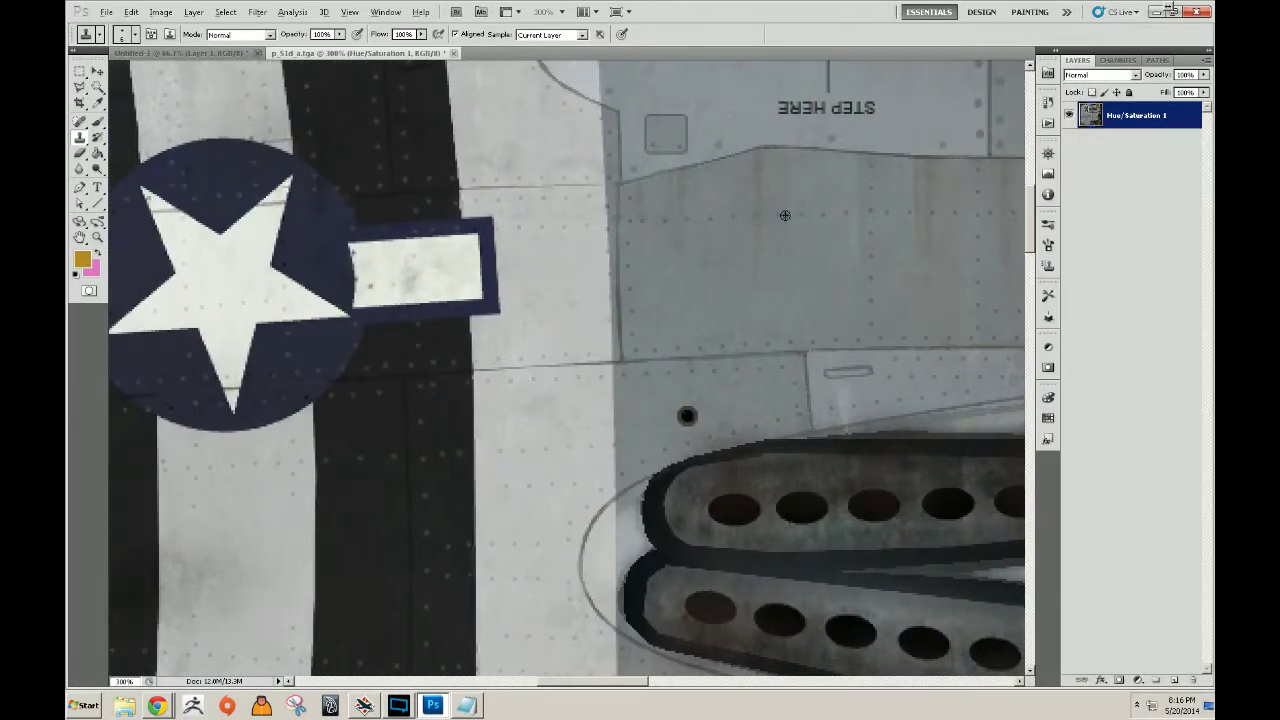
pyautogui.moveTo(519, 228)
pyautogui.mouseDown()
pyautogui.moveTo(562, 222)
pyautogui.moveTo(498, 228)
pyautogui.moveTo(534, 238)
pyautogui.moveTo(523, 226)
pyautogui.moveTo(472, 262)
pyautogui.moveTo(468, 300)
pyautogui.moveTo(441, 254)
pyautogui.mouseUp()
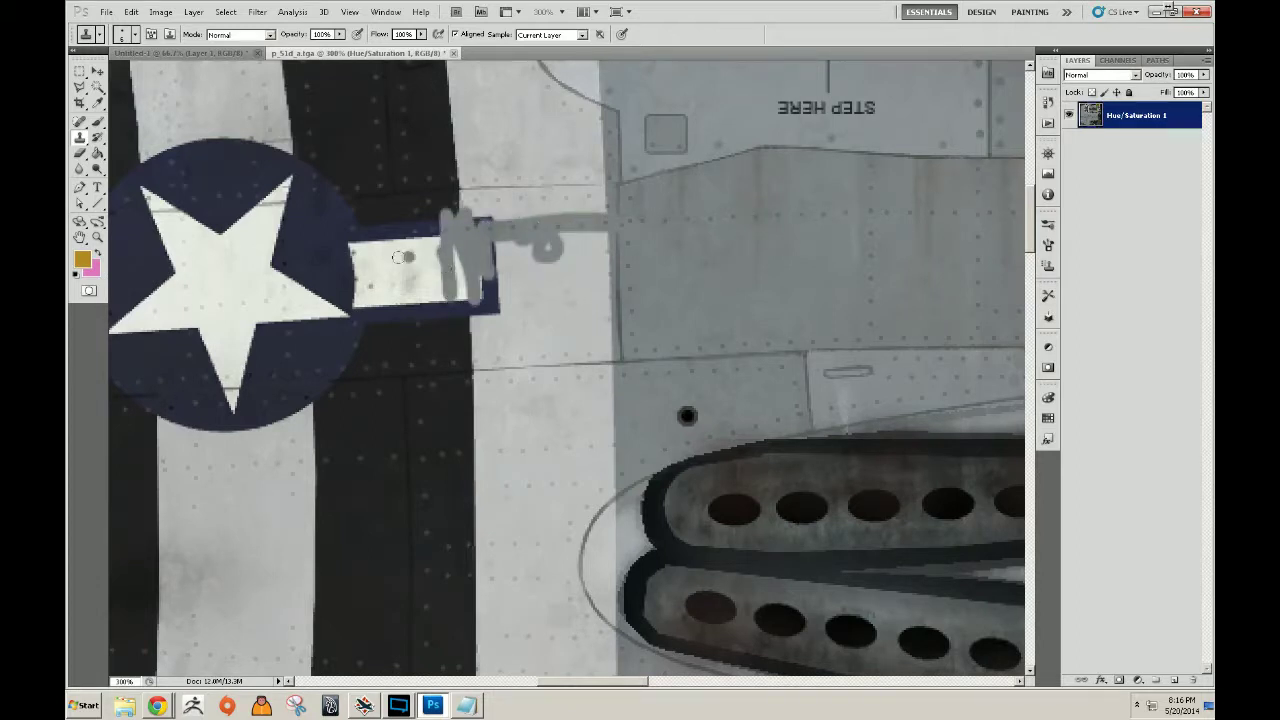
pyautogui.press(']')
pyautogui.press(']')
pyautogui.press(']')
pyautogui.press(']')
pyautogui.press(']')
pyautogui.moveTo(312, 270)
pyautogui.mouseDown()
pyautogui.moveTo(420, 265)
pyautogui.moveTo(380, 215)
pyautogui.moveTo(407, 225)
pyautogui.moveTo(440, 205)
pyautogui.moveTo(530, 225)
pyautogui.moveTo(595, 220)
pyautogui.moveTo(576, 305)
pyautogui.mouseUp()
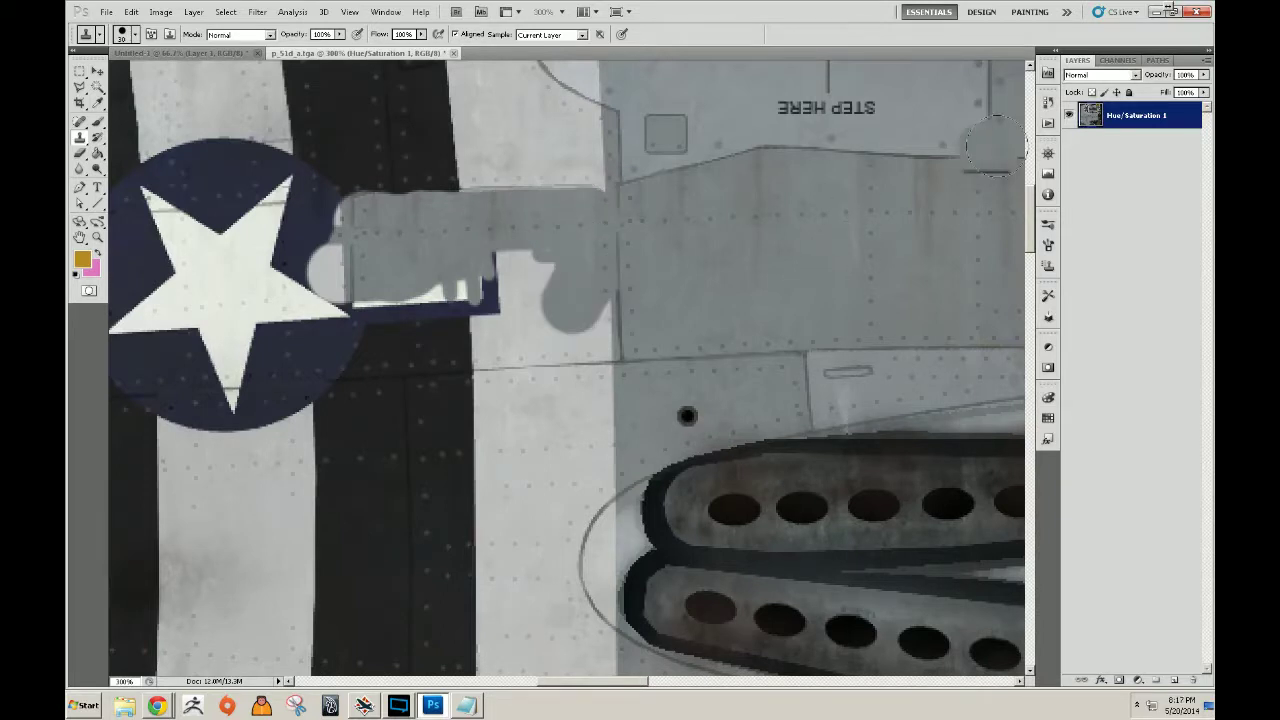
# Set the clone brush spacing to 1% and clone grey metal over the rest of the insignia bar down to the panel line.
pyautogui.click(1048, 227)
pyautogui.click(1048, 244)
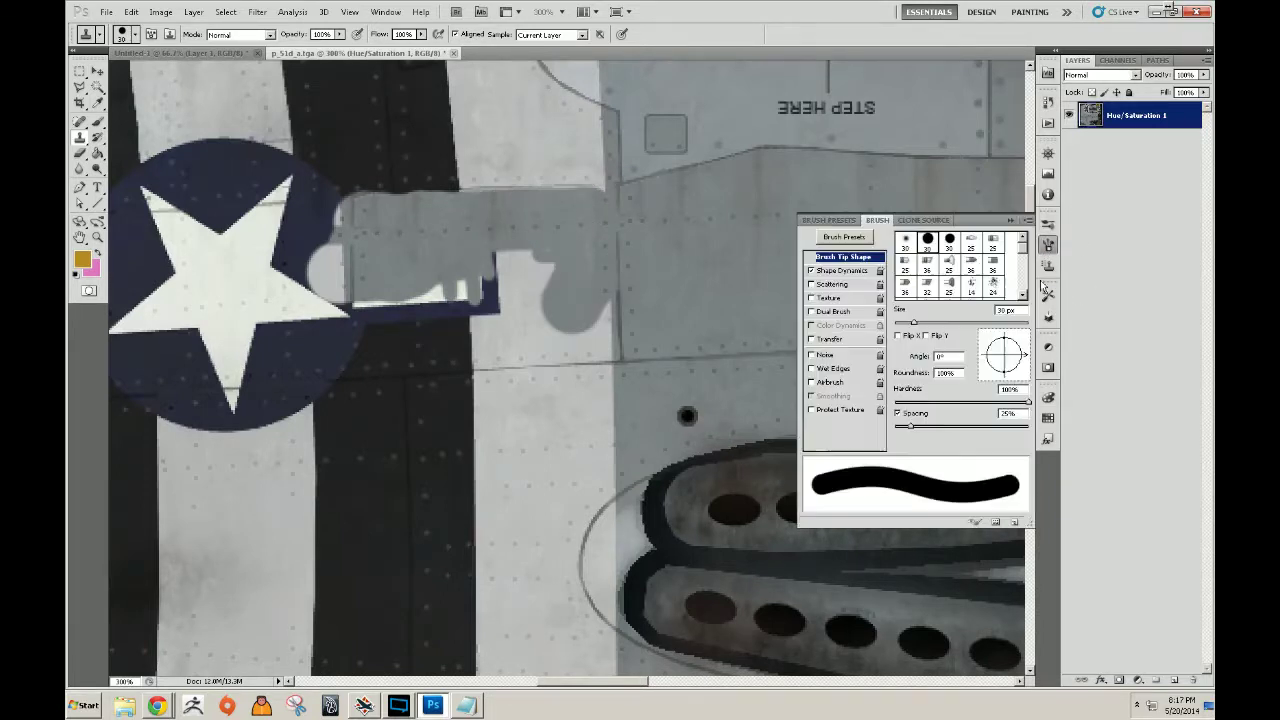
pyautogui.moveTo(916, 428); pyautogui.dragTo(895, 427)
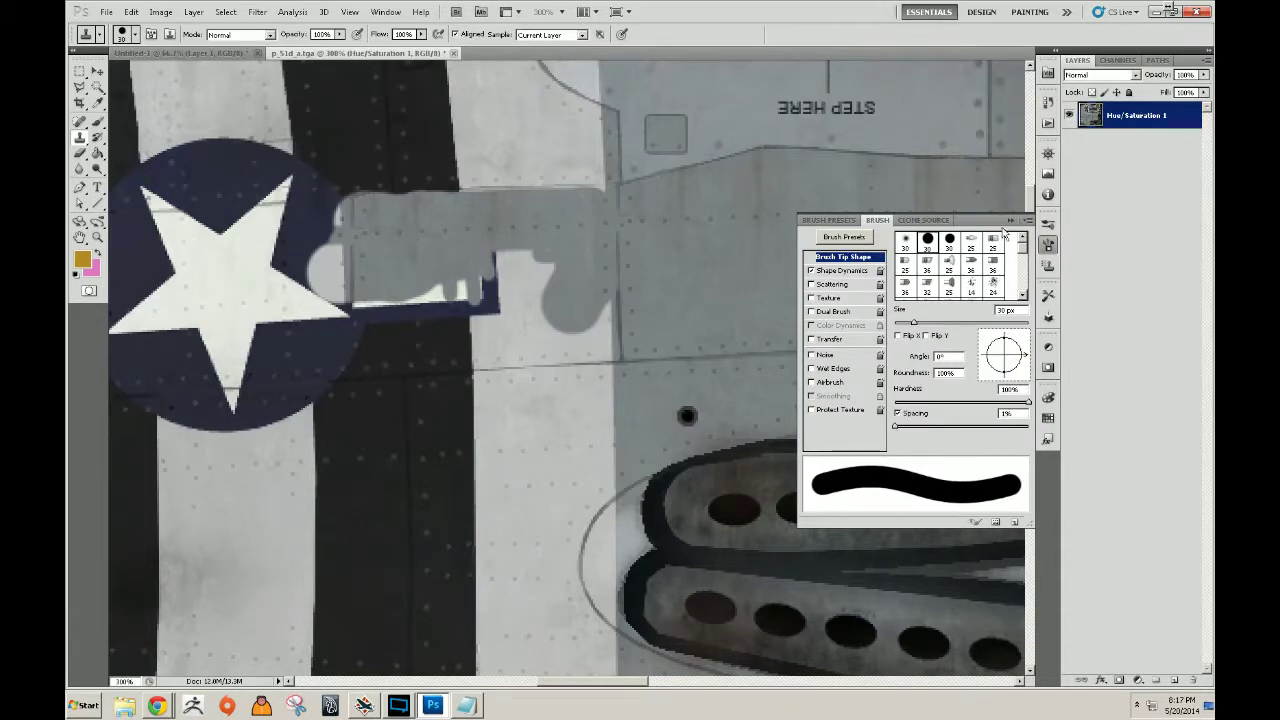
pyautogui.click(1011, 219)
pyautogui.moveTo(548, 276)
pyautogui.mouseDown()
pyautogui.moveTo(405, 333)
pyautogui.moveTo(420, 355)
pyautogui.moveTo(535, 340)
pyautogui.moveTo(523, 337)
pyautogui.moveTo(565, 350)
pyautogui.moveTo(600, 335)
pyautogui.moveTo(579, 342)
pyautogui.mouseUp()
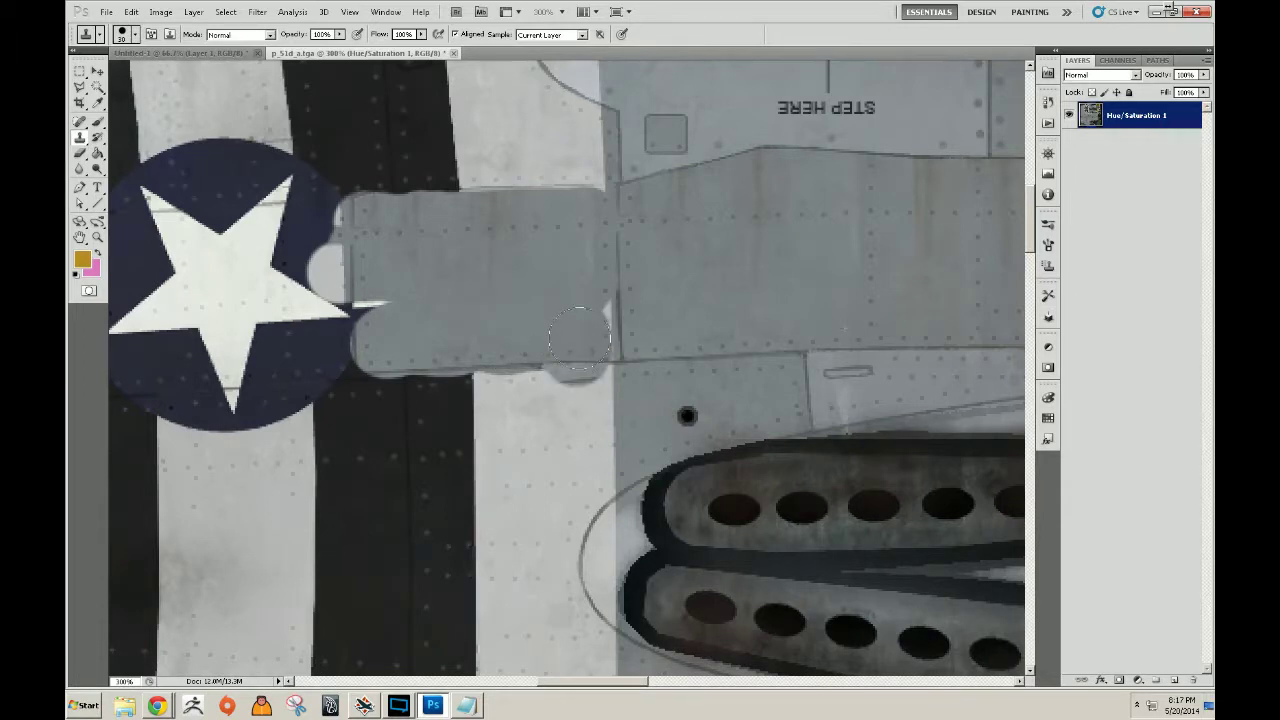
# Clone grey metal over the white area in the upper half of the rounded wing-root fairing, using a smaller stamp brush.
pyautogui.moveTo(591, 260); pyautogui.dragTo(536, 403)
pyautogui.moveTo(554, 372); pyautogui.dragTo(558, 374)
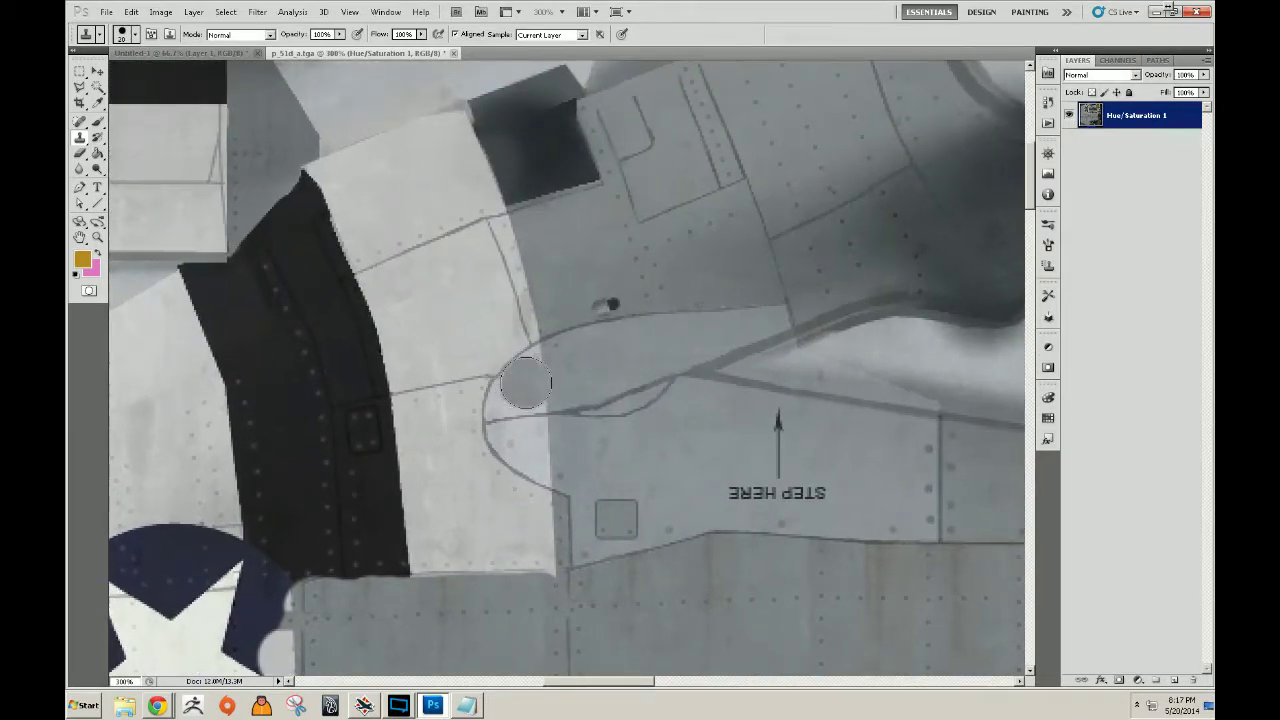
pyautogui.press('[')
pyautogui.press('[')
pyautogui.press('[')
pyautogui.moveTo(500, 403); pyautogui.dragTo(519, 375)
pyautogui.moveTo(540, 388)
pyautogui.mouseDown()
pyautogui.moveTo(524, 404)
pyautogui.moveTo(545, 402)
pyautogui.moveTo(493, 407)
pyautogui.moveTo(498, 397)
pyautogui.mouseUp()
pyautogui.moveTo(535, 380)
pyautogui.mouseDown()
pyautogui.moveTo(522, 427)
pyautogui.moveTo(501, 411)
pyautogui.moveTo(532, 351)
pyautogui.mouseUp()
pyautogui.keyDown('alt'); pyautogui.click(548, 376); pyautogui.keyUp('alt')
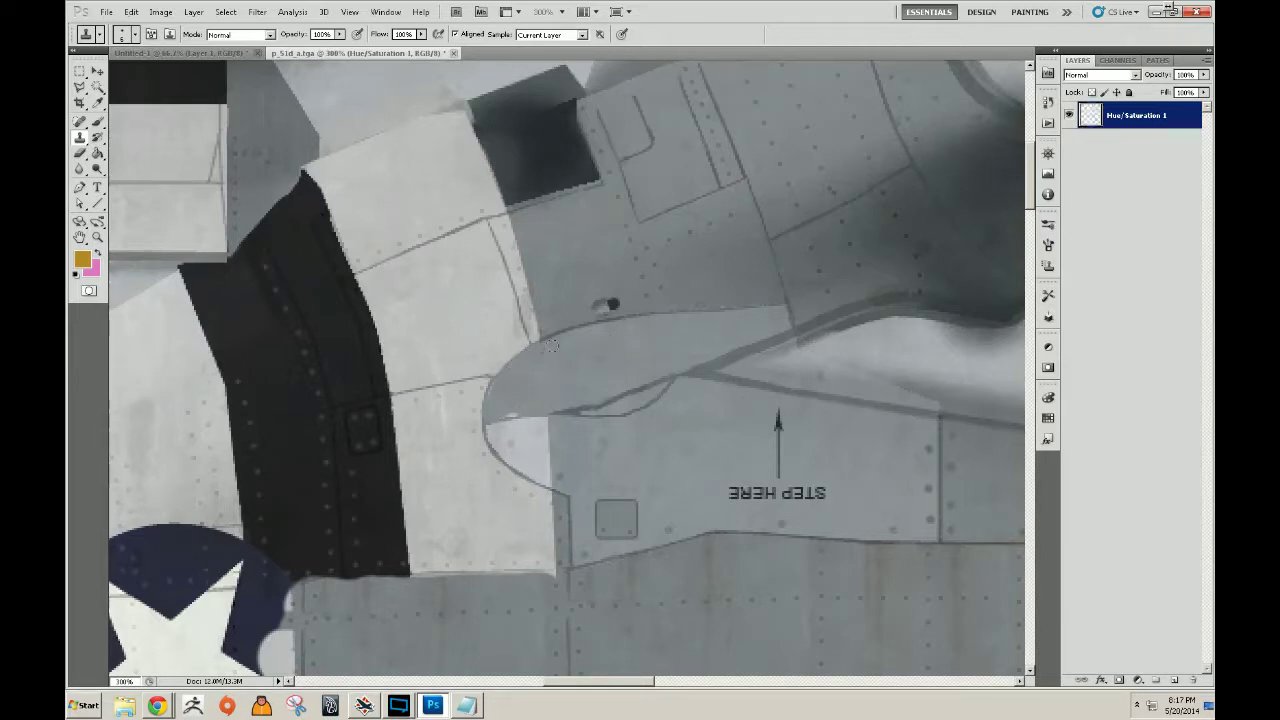
pyautogui.moveTo(494, 388); pyautogui.dragTo(500, 384)
pyautogui.keyDown('alt'); pyautogui.click(504, 380); pyautogui.keyUp('alt')
# Clone grey metal from the neighbouring panel into the white area in the lower half of the rounded fairing.
pyautogui.keyDown('alt'); pyautogui.click(698, 480); pyautogui.keyUp('alt')
pyautogui.moveTo(554, 450)
pyautogui.mouseDown()
pyautogui.moveTo(544, 421)
pyautogui.moveTo(490, 428)
pyautogui.mouseUp()
pyautogui.moveTo(518, 426); pyautogui.dragTo(522, 441)
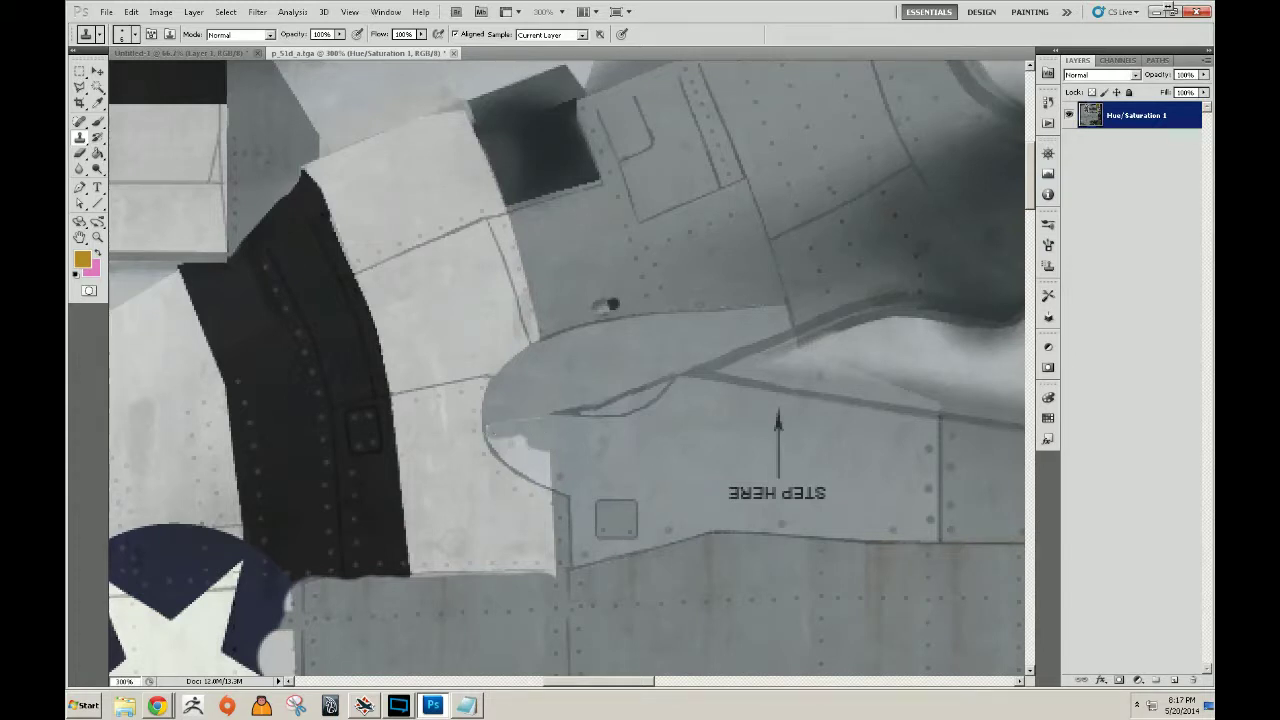
# Redraw the fairing's dark dividing line out to its rounded tip with a 2 px brush at 100% opacity in the sampled grey.
pyautogui.press('b')
pyautogui.keyDown('alt'); pyautogui.click(575, 406); pyautogui.keyUp('alt')
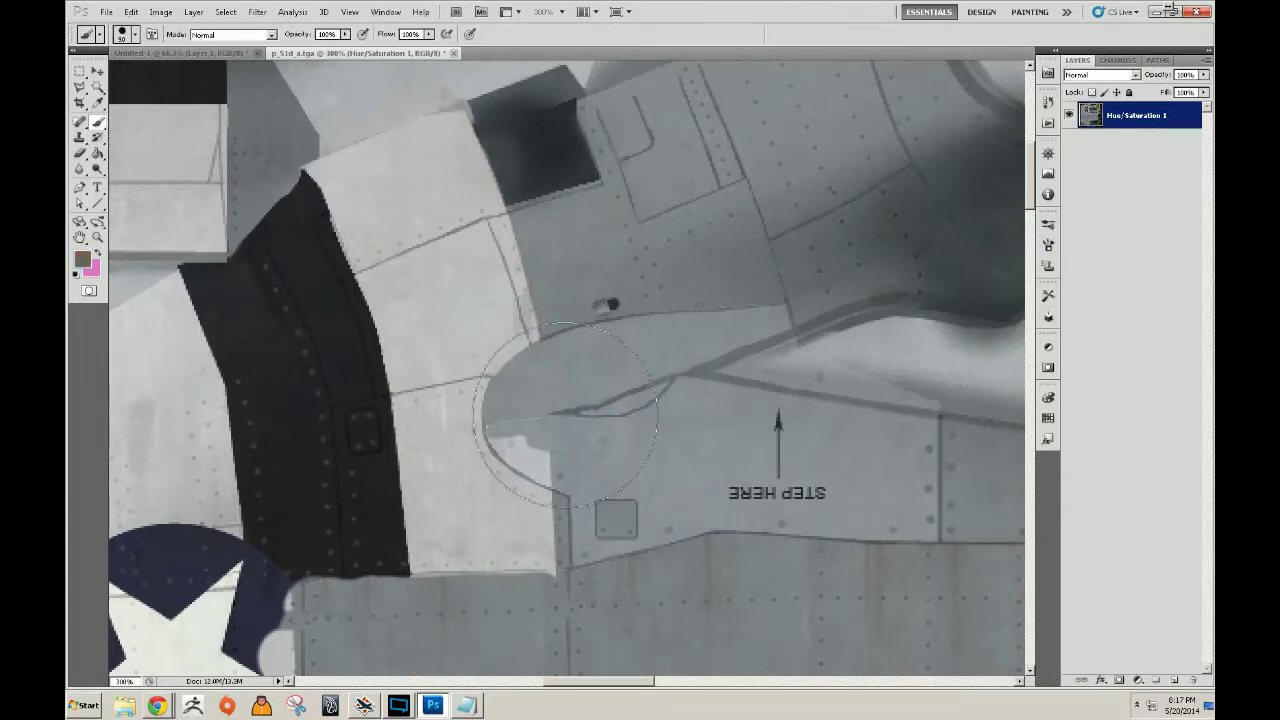
pyautogui.press('[')
pyautogui.press('[')
pyautogui.press('[')
pyautogui.press('[')
pyautogui.press('[')
pyautogui.rightClick(565, 413)
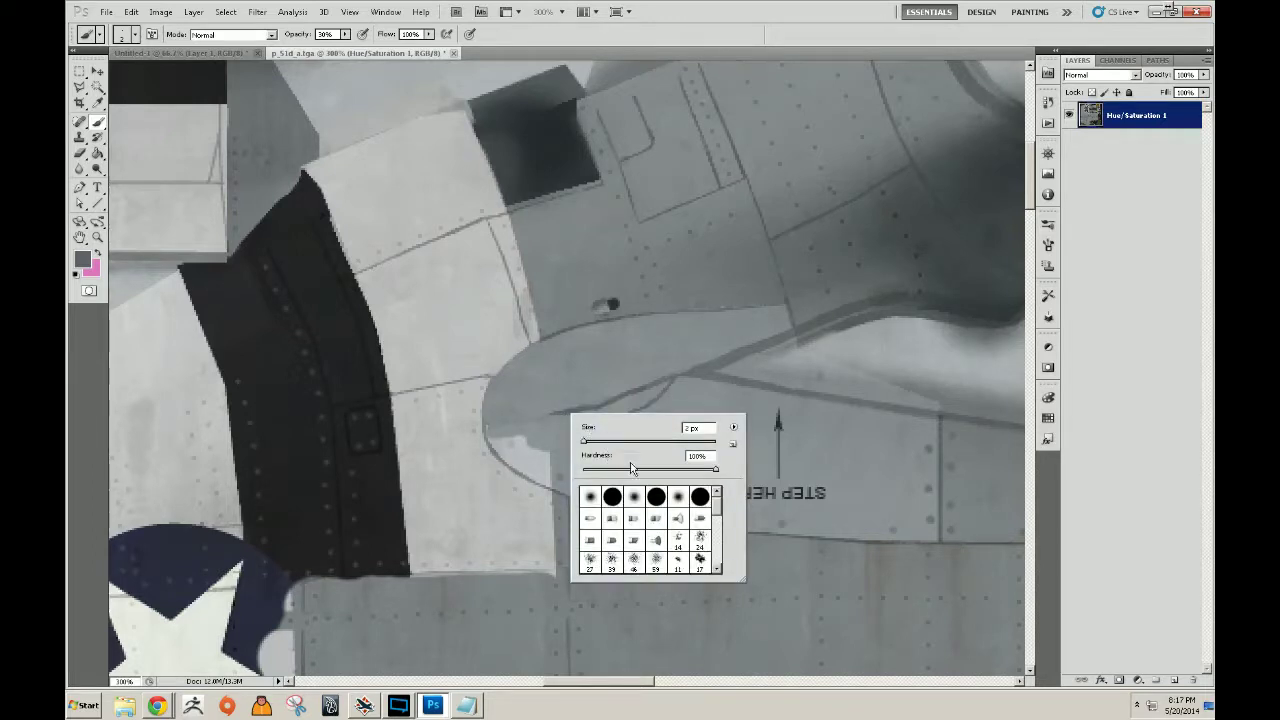
pyautogui.click(554, 412)
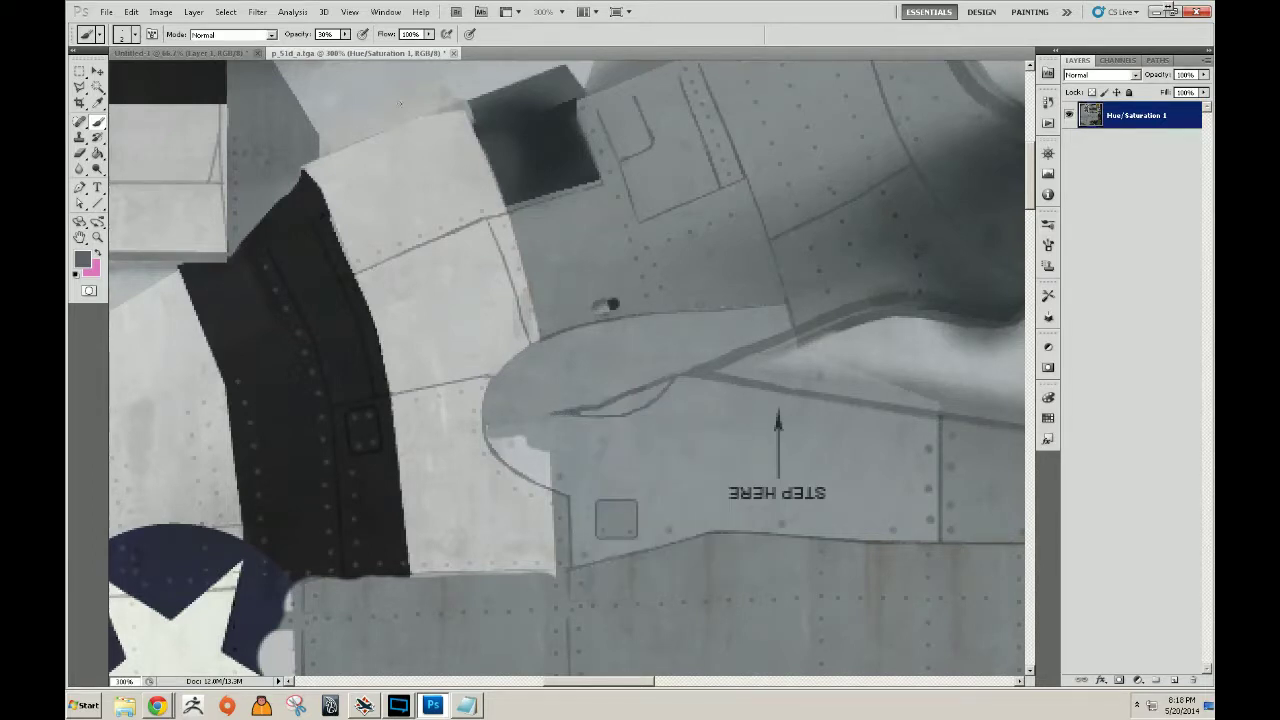
pyautogui.click(344, 36)
pyautogui.moveTo(380, 56); pyautogui.dragTo(412, 48)
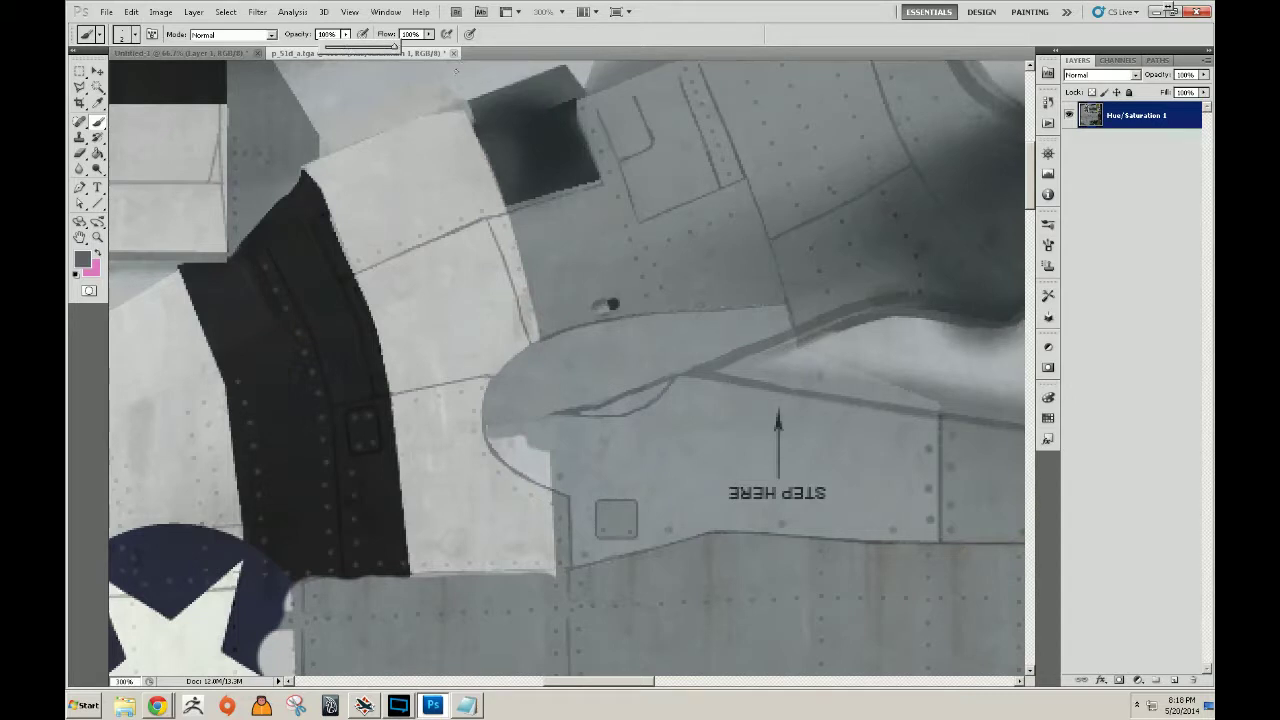
pyautogui.click(542, 415)
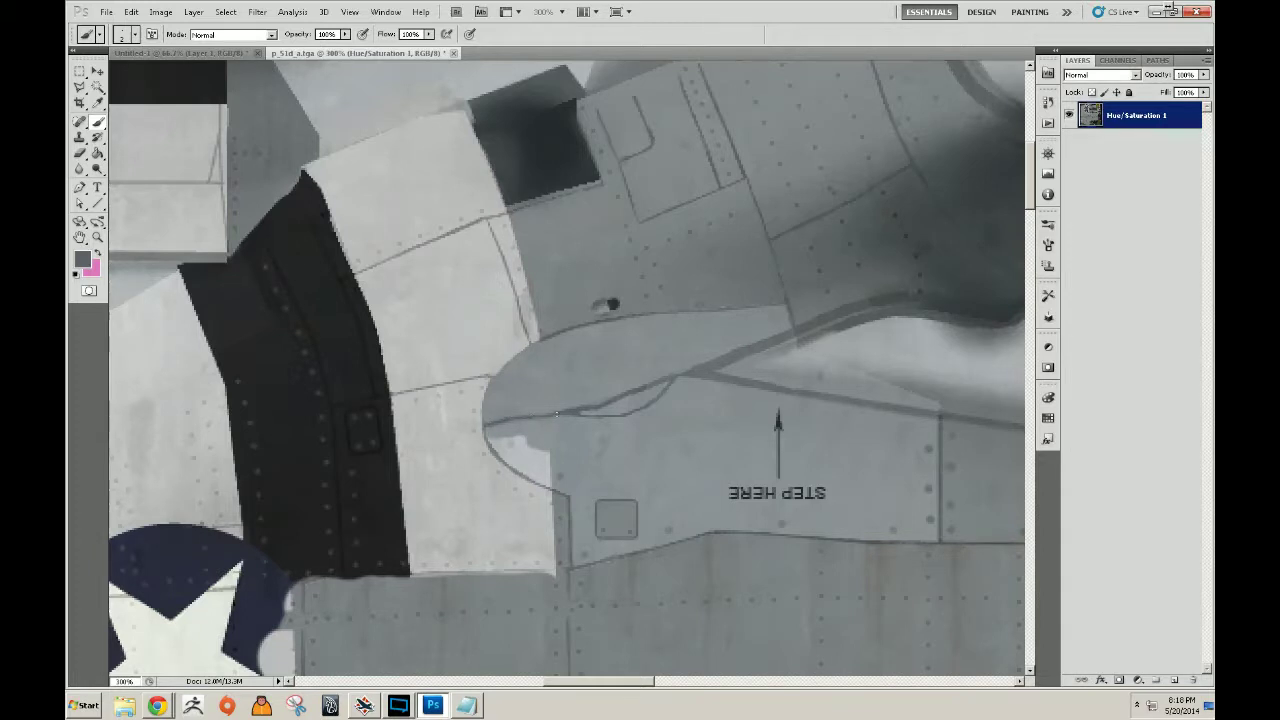
# Clone grey metal over the remaining white patch beneath the redrawn line at the fairing's rounded tip.
pyautogui.press('s')
pyautogui.moveTo(562, 449)
pyautogui.mouseDown()
pyautogui.moveTo(508, 441)
pyautogui.moveTo(513, 460)
pyautogui.moveTo(550, 476)
pyautogui.moveTo(540, 482)
pyautogui.moveTo(548, 462)
pyautogui.moveTo(512, 438)
pyautogui.mouseUp()
pyautogui.hotkey('ctrl', 'z')
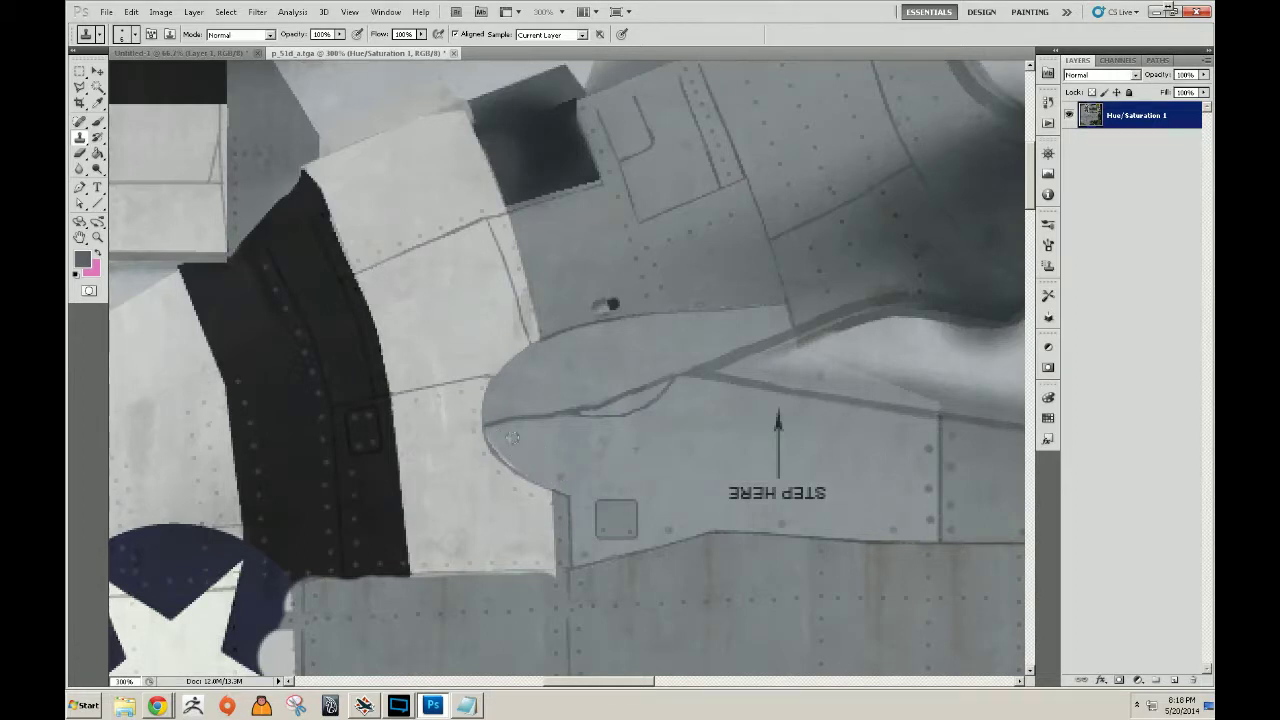
# Clone out the STEP HERE stencil and its arrow from the fuselage panel.
pyautogui.moveTo(728, 492)
pyautogui.mouseDown()
pyautogui.moveTo(738, 483)
pyautogui.moveTo(790, 490)
pyautogui.mouseUp()
pyautogui.moveTo(778, 410); pyautogui.dragTo(778, 470)
pyautogui.click(821, 492)
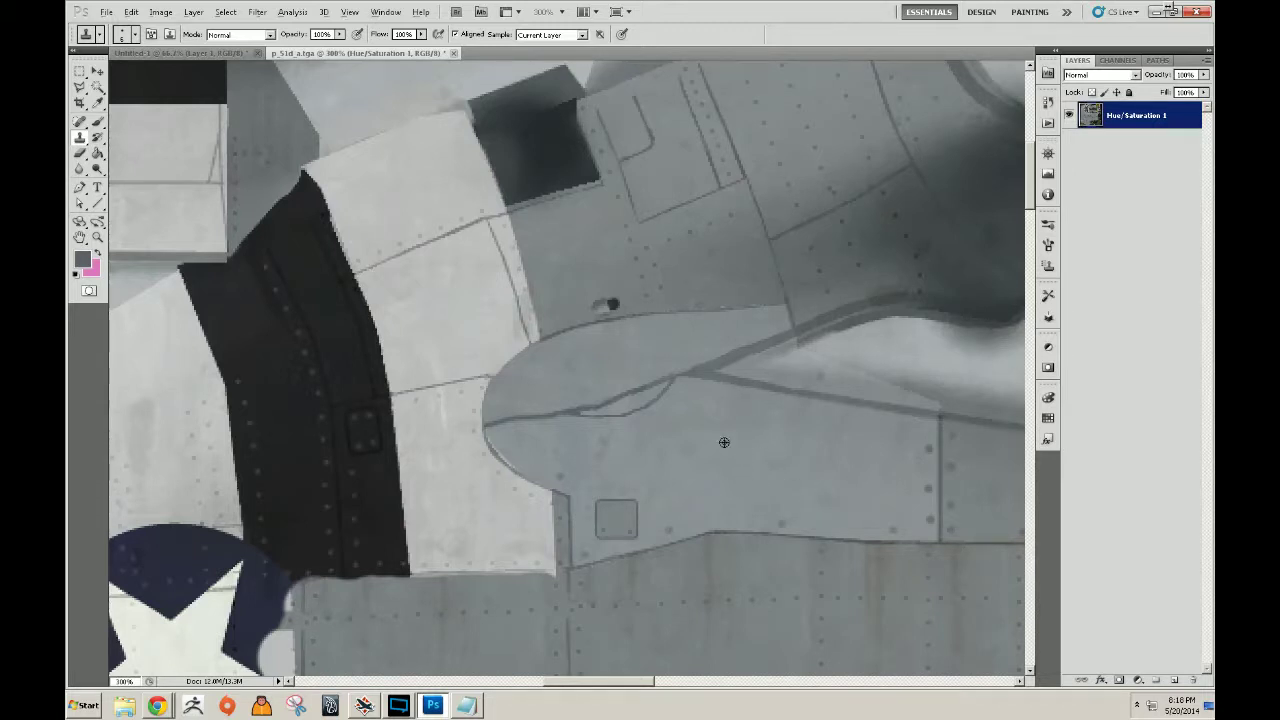
# Review the cloned fuselage area in the context of the overall texture.
pyautogui.press('z')
pyautogui.keyDown('alt'); pyautogui.click(610, 398); pyautogui.keyUp('alt')
pyautogui.keyDown('alt'); pyautogui.click(612, 400); pyautogui.keyUp('alt')
pyautogui.keyDown('alt'); pyautogui.click(616, 403); pyautogui.keyUp('alt')
pyautogui.keyDown('alt'); pyautogui.click(620, 406); pyautogui.keyUp('alt')
pyautogui.click(635, 424)
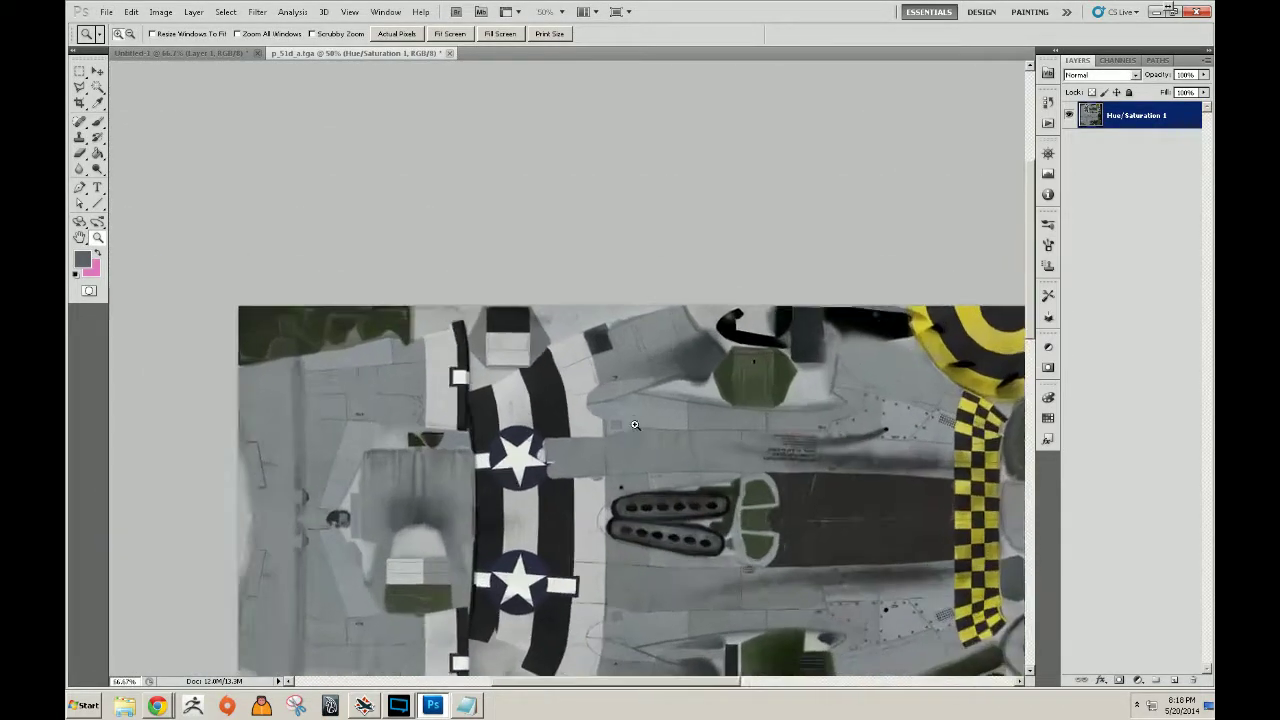
pyautogui.click(635, 424)
pyautogui.click(637, 426)
pyautogui.click(638, 428)
# Clone grey metal and the dark seam line over the white stripe along the upper edge of the cleaned fuselage panel.
pyautogui.press('s')
pyautogui.moveTo(606, 514); pyautogui.dragTo(623, 458)
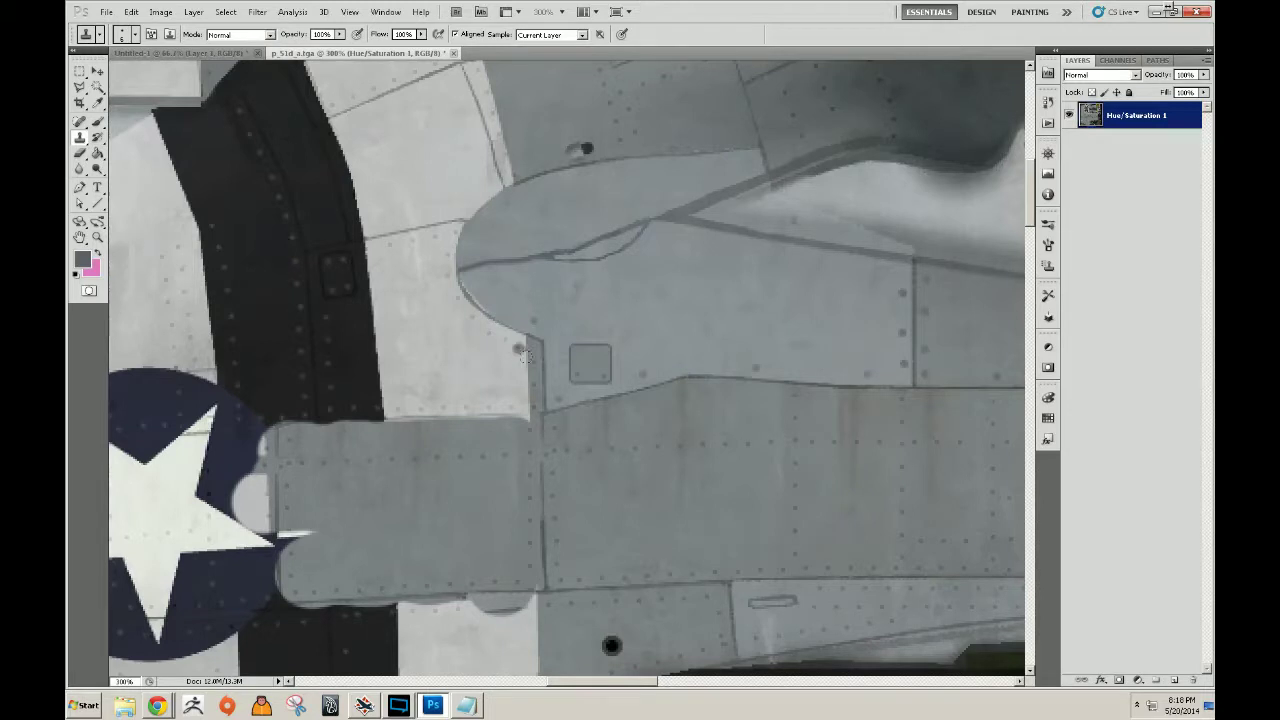
pyautogui.moveTo(525, 369)
pyautogui.mouseDown()
pyautogui.moveTo(511, 389)
pyautogui.moveTo(527, 408)
pyautogui.moveTo(478, 403)
pyautogui.moveTo(537, 413)
pyautogui.mouseUp()
pyautogui.moveTo(515, 406)
pyautogui.mouseDown()
pyautogui.moveTo(392, 409)
pyautogui.moveTo(469, 407)
pyautogui.mouseUp()
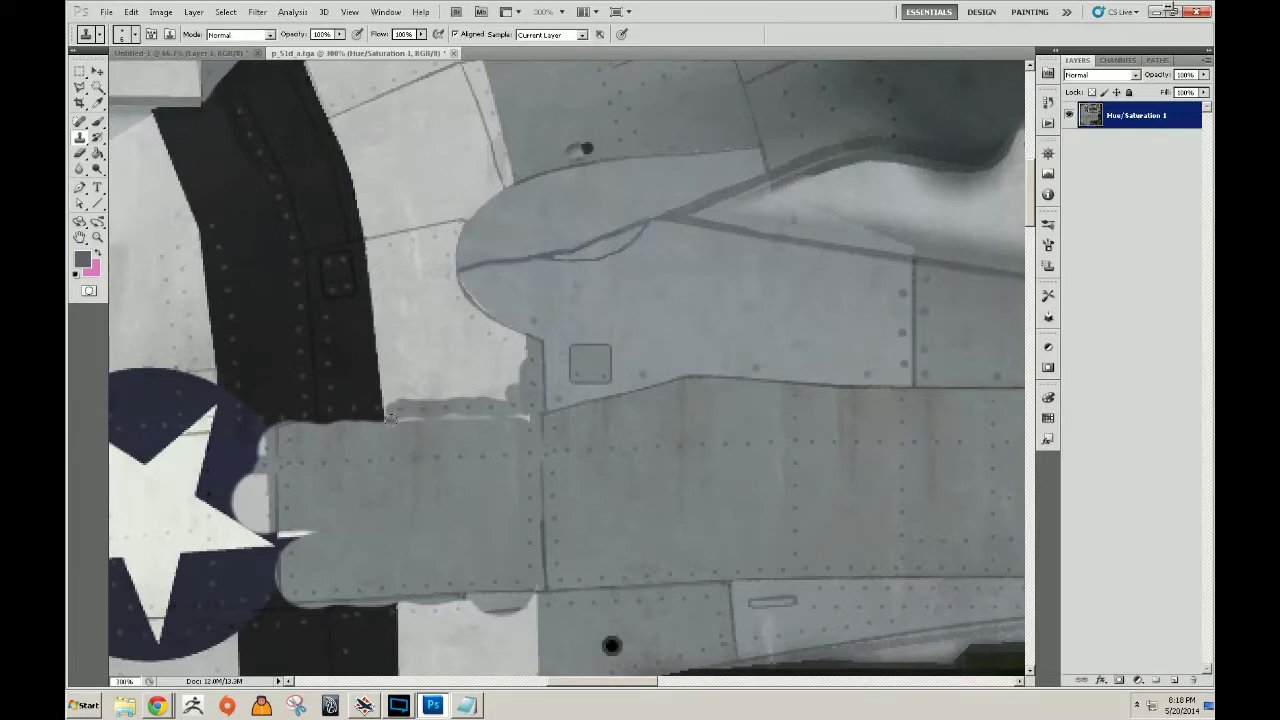
pyautogui.moveTo(394, 415); pyautogui.dragTo(532, 416)
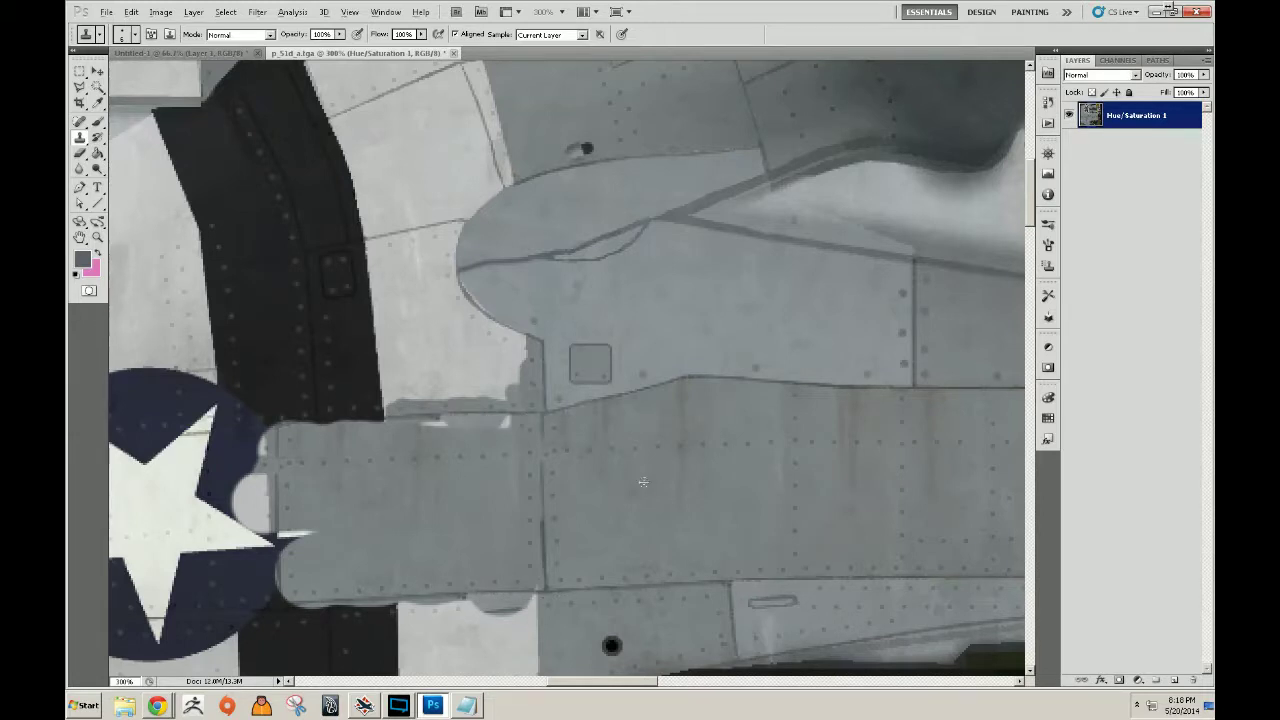
# Clone out the leftover white slivers just below the panel's upper seam line.
pyautogui.moveTo(438, 420); pyautogui.dragTo(482, 419)
pyautogui.hotkey('ctrl', 'z')
pyautogui.click(508, 420)
pyautogui.moveTo(430, 421); pyautogui.dragTo(404, 426)
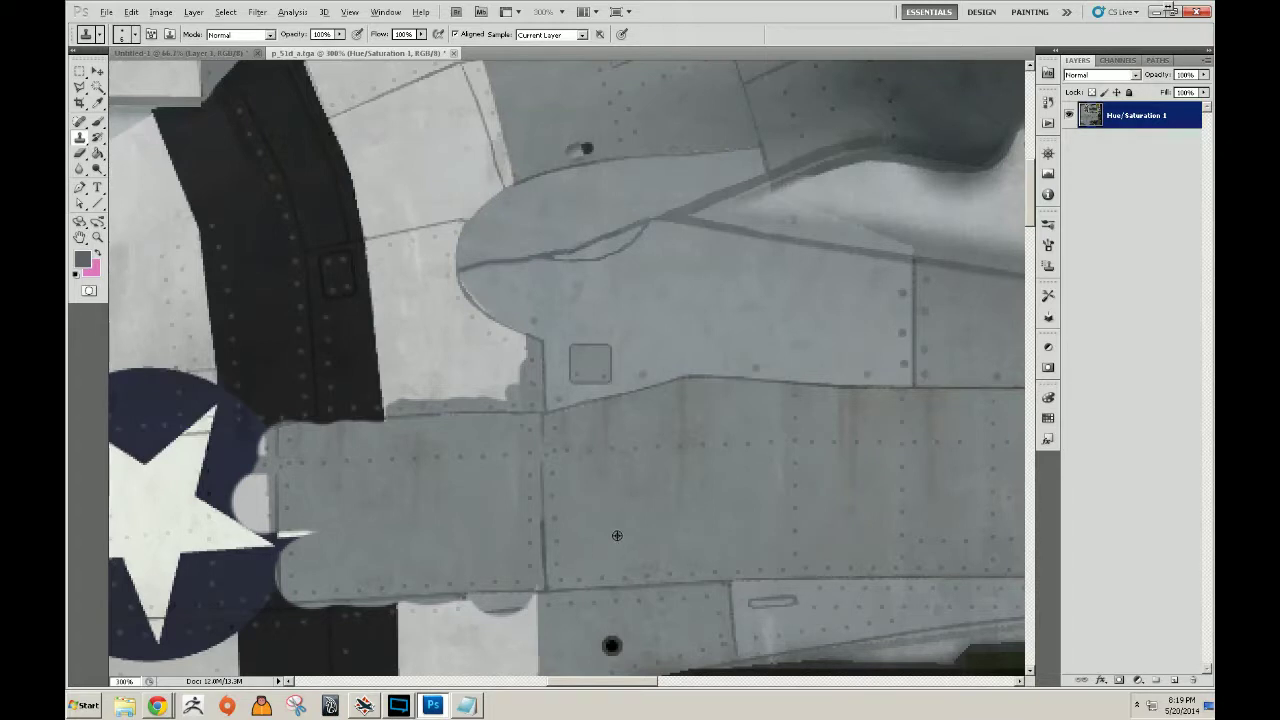
# Clone grey metal with a larger brush over the white stripe between the black stripe and the rounded fairing tip.
pyautogui.press(']')
pyautogui.press(']')
pyautogui.press(']')
pyautogui.press(']')
pyautogui.press(']')
pyautogui.press('[')
pyautogui.click(389, 264)
pyautogui.moveTo(390, 264)
pyautogui.mouseDown()
pyautogui.moveTo(401, 389)
pyautogui.moveTo(493, 383)
pyautogui.moveTo(503, 362)
pyautogui.moveTo(502, 376)
pyautogui.moveTo(503, 358)
pyautogui.moveTo(423, 336)
pyautogui.moveTo(419, 362)
pyautogui.moveTo(405, 280)
pyautogui.mouseUp()
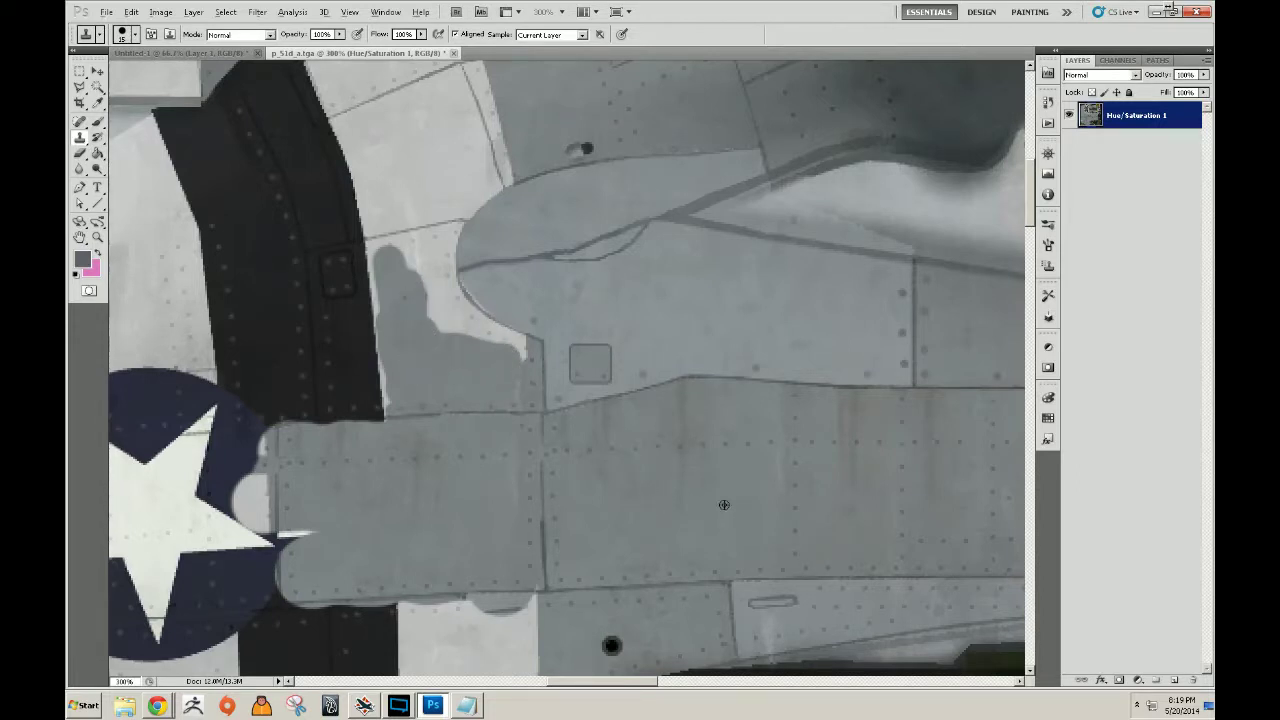
pyautogui.moveTo(410, 304)
pyautogui.mouseDown()
pyautogui.moveTo(397, 263)
pyautogui.moveTo(423, 257)
pyautogui.moveTo(432, 304)
pyautogui.mouseUp()
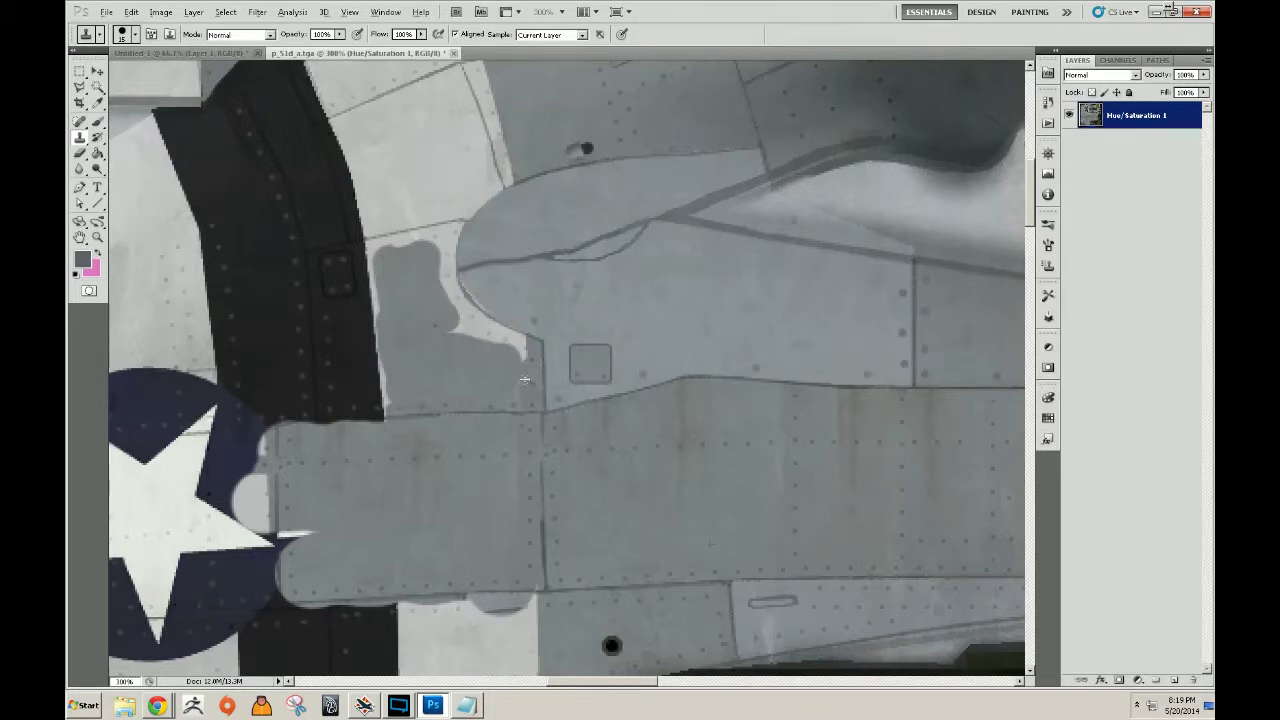
pyautogui.hotkey('ctrl', 'z')
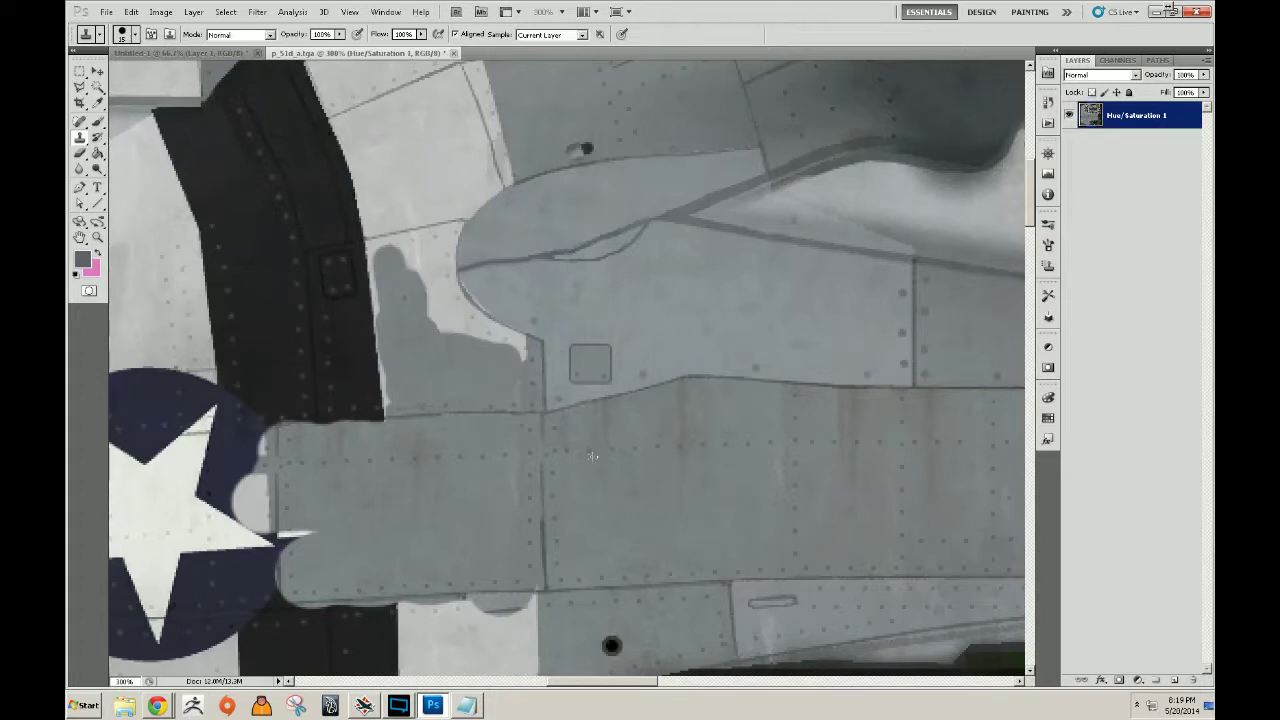
pyautogui.moveTo(502, 354)
pyautogui.mouseDown()
pyautogui.moveTo(433, 314)
pyautogui.moveTo(424, 279)
pyautogui.moveTo(481, 357)
pyautogui.moveTo(414, 298)
pyautogui.moveTo(423, 257)
pyautogui.moveTo(389, 263)
pyautogui.moveTo(391, 305)
pyautogui.mouseUp()
pyautogui.moveTo(455, 362); pyautogui.dragTo(621, 296)
# Clone grey metal and a panel line along the diagonal seam crossing the upper white stripe.
pyautogui.moveTo(664, 111)
pyautogui.mouseDown()
pyautogui.moveTo(490, 463)
pyautogui.moveTo(577, 383)
pyautogui.moveTo(598, 398)
pyautogui.moveTo(512, 440)
pyautogui.mouseUp()
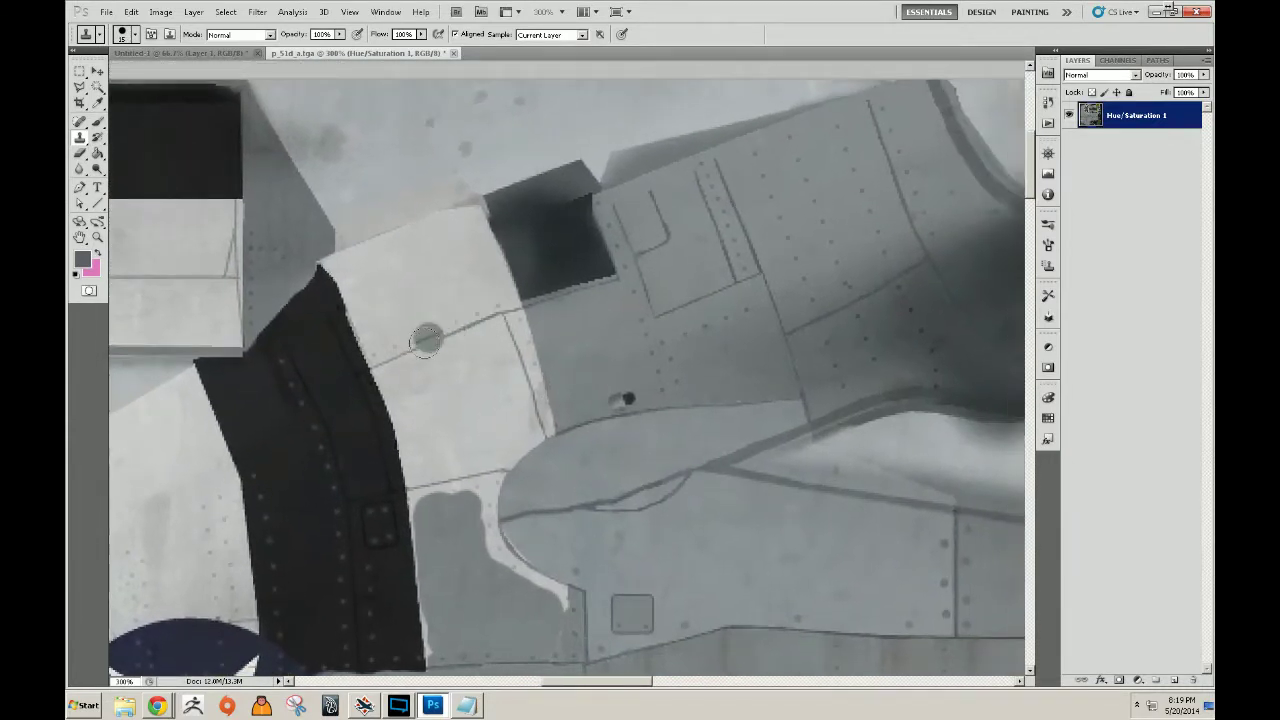
pyautogui.moveTo(408, 354)
pyautogui.mouseDown()
pyautogui.moveTo(446, 336)
pyautogui.moveTo(380, 361)
pyautogui.moveTo(476, 322)
pyautogui.mouseUp()
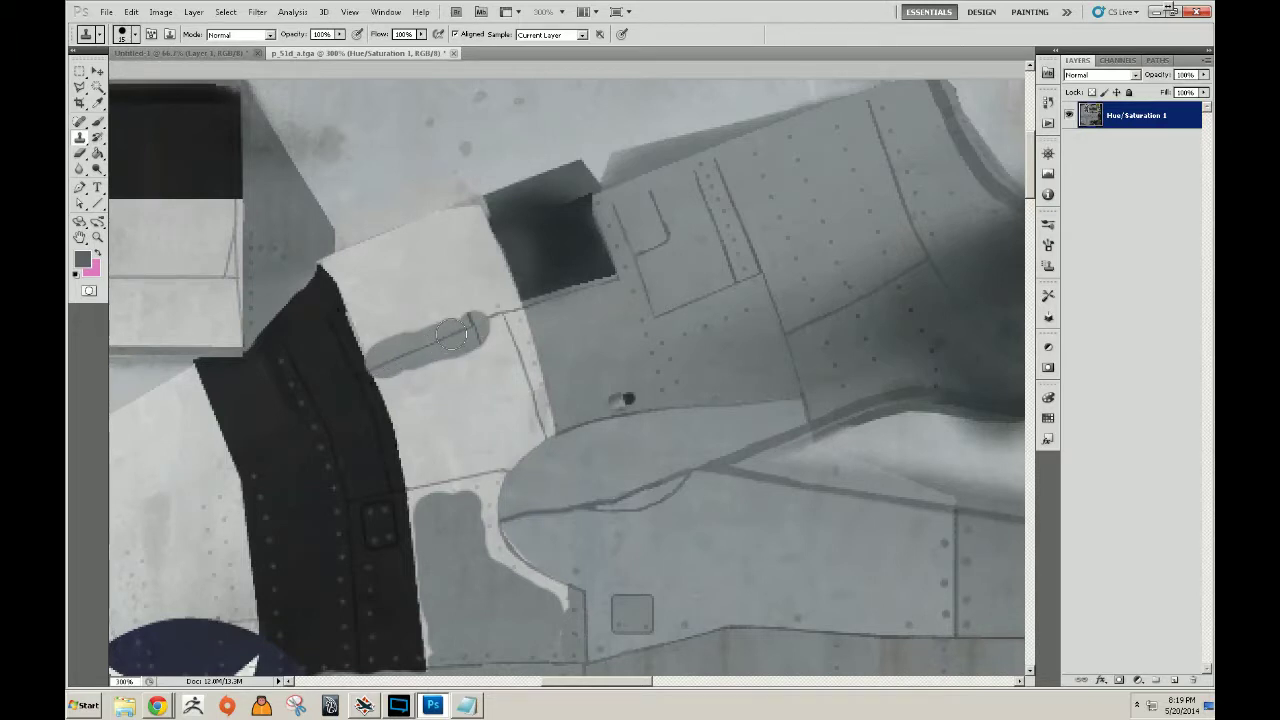
pyautogui.moveTo(454, 334); pyautogui.dragTo(488, 320)
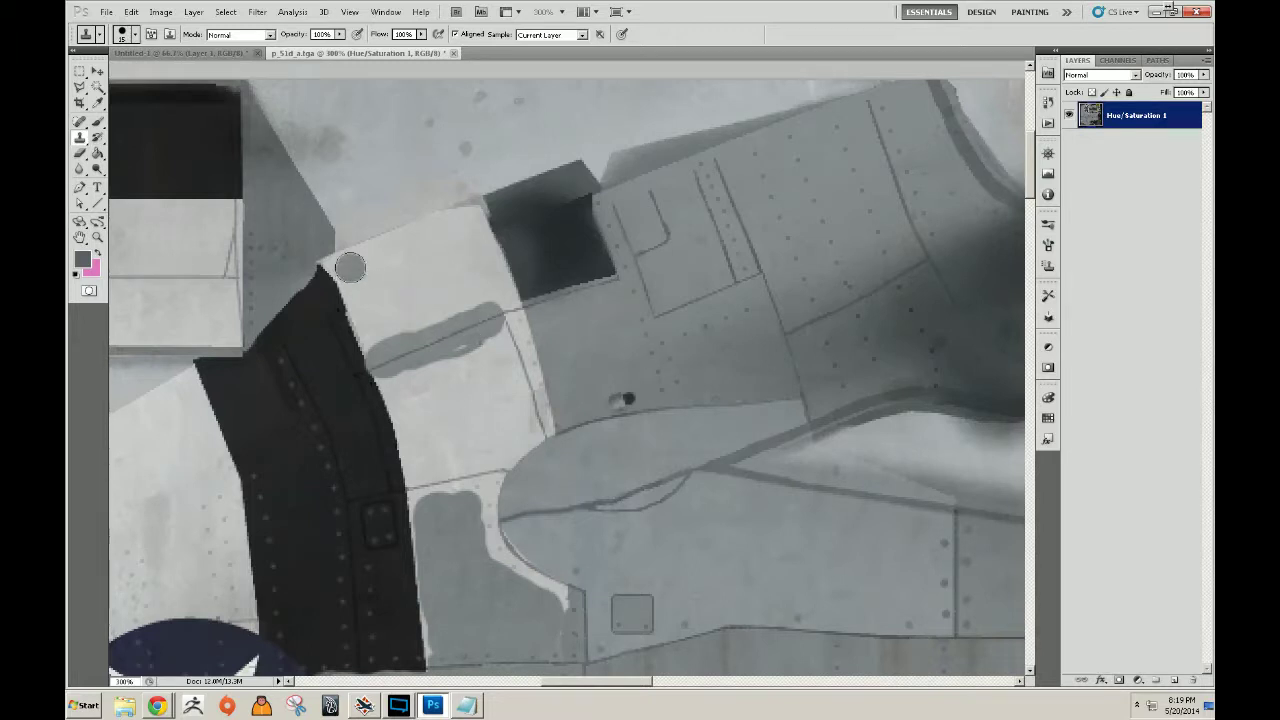
# Clone a grey metal patch onto the upper white stripe, beside the black stripe and above the diagonal seam.
pyautogui.press('z')
pyautogui.keyDown('alt'); pyautogui.click(522, 422); pyautogui.keyUp('alt')
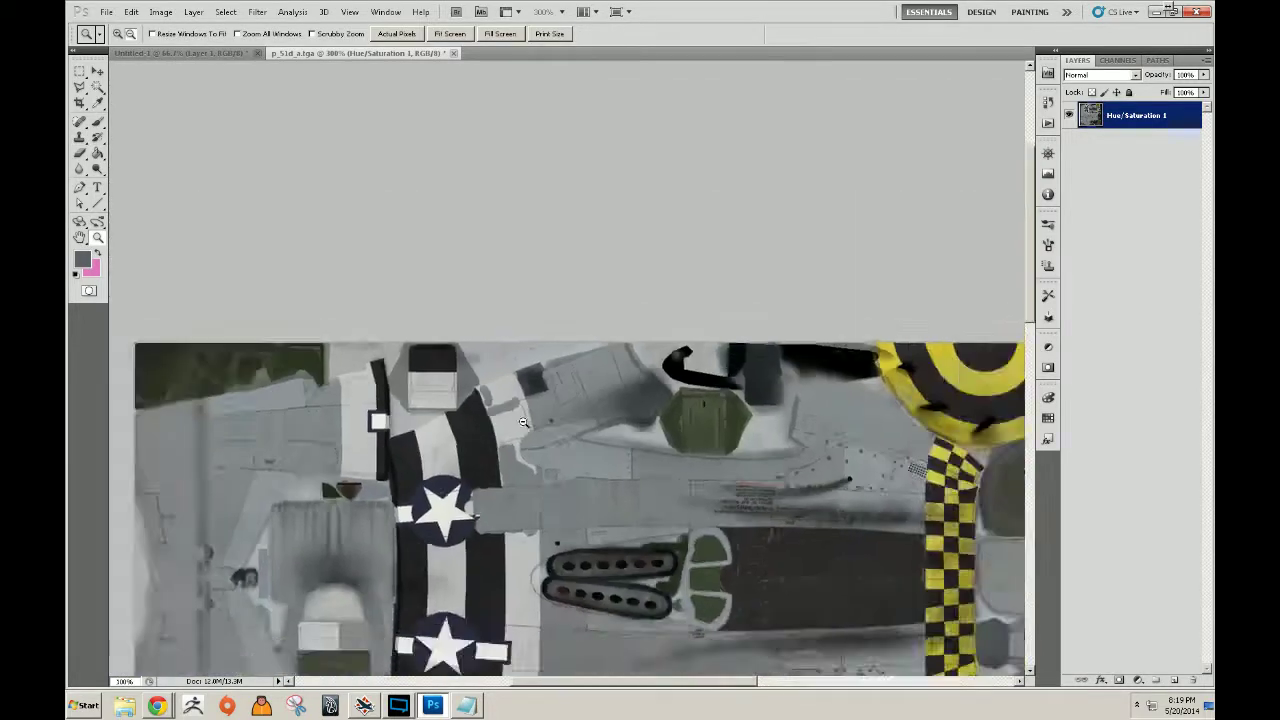
pyautogui.click(523, 418)
pyautogui.click(631, 514)
pyautogui.moveTo(626, 534); pyautogui.dragTo(597, 297)
pyautogui.moveTo(598, 450); pyautogui.dragTo(534, 429)
pyautogui.click(509, 434)
pyautogui.press('s')
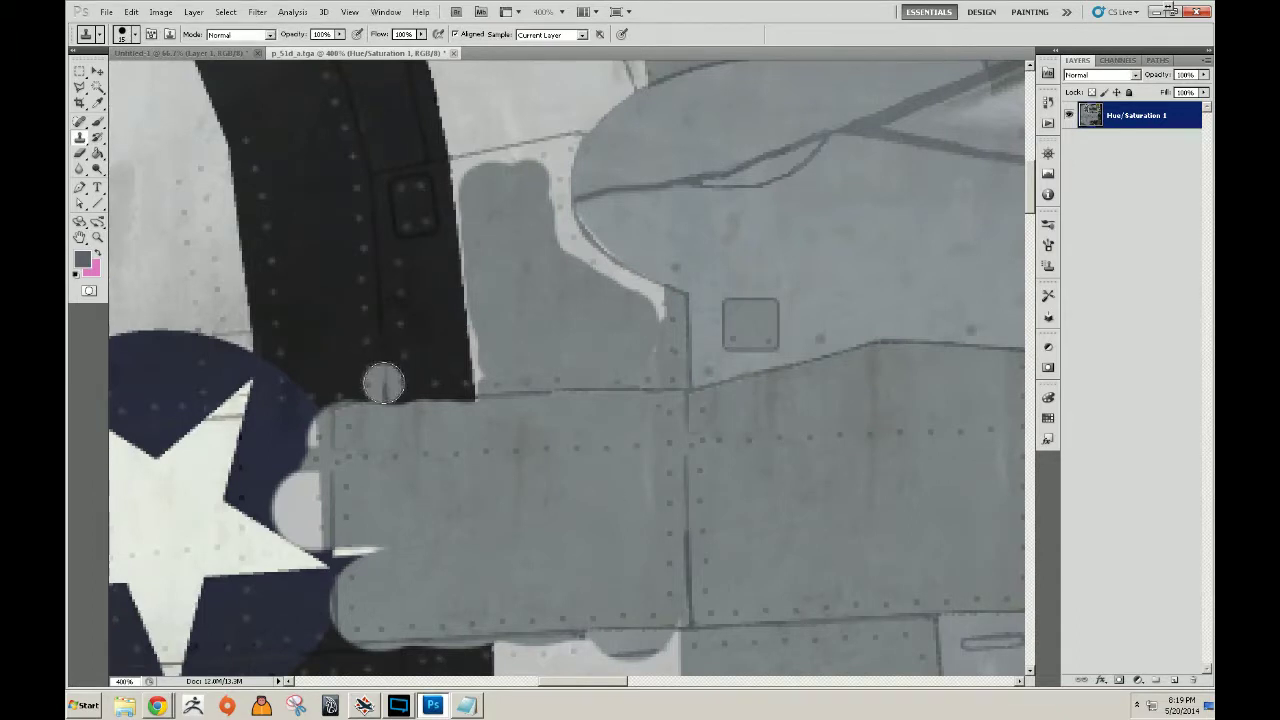
pyautogui.moveTo(752, 443); pyautogui.dragTo(609, 529)
pyautogui.moveTo(501, 210); pyautogui.dragTo(629, 440)
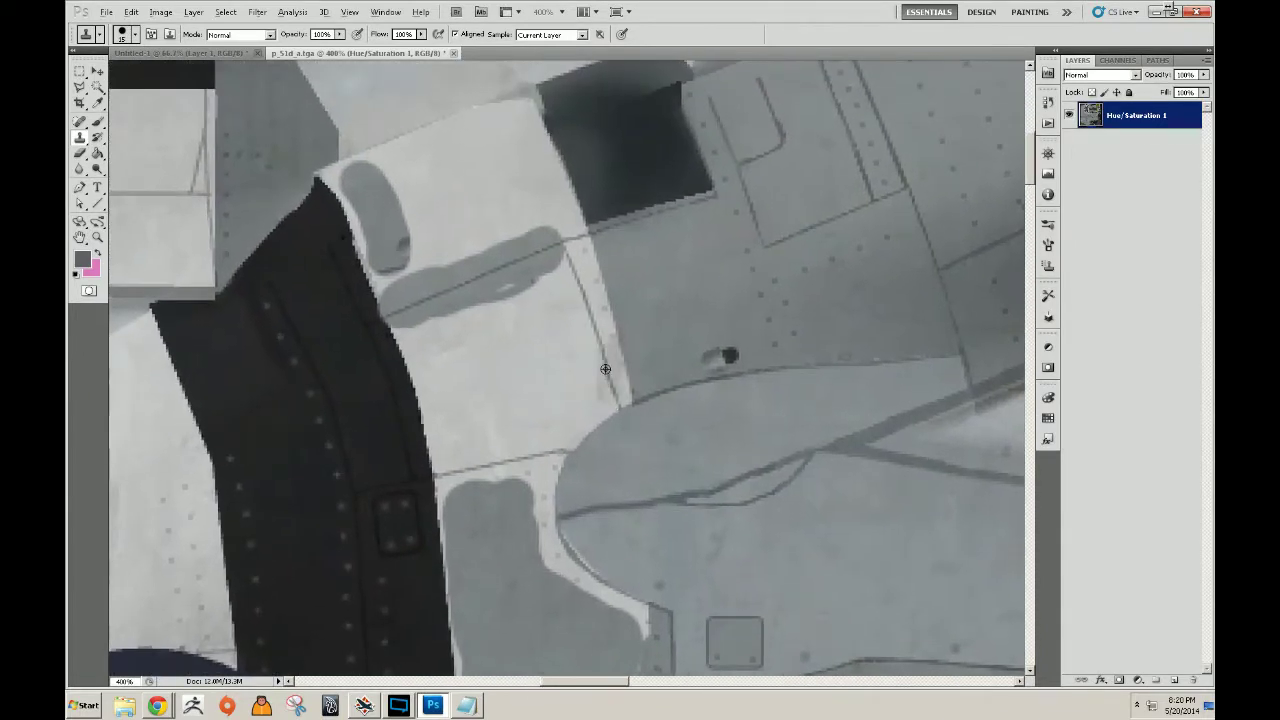
# Clone grey metal over the white stripe's inner edge on the lower fuselage section and cover the stray dark streak beside it.
pyautogui.moveTo(757, 337)
pyautogui.mouseDown()
pyautogui.moveTo(571, 347)
pyautogui.moveTo(642, 360)
pyautogui.mouseUp()
pyautogui.keyDown('alt'); pyautogui.click(748, 311); pyautogui.keyUp('alt')
pyautogui.moveTo(868, 295); pyautogui.dragTo(569, 205)
pyautogui.moveTo(621, 634); pyautogui.dragTo(583, 266)
pyautogui.moveTo(758, 600)
pyautogui.mouseDown()
pyautogui.moveTo(589, 306)
pyautogui.moveTo(242, 234)
pyautogui.mouseUp()
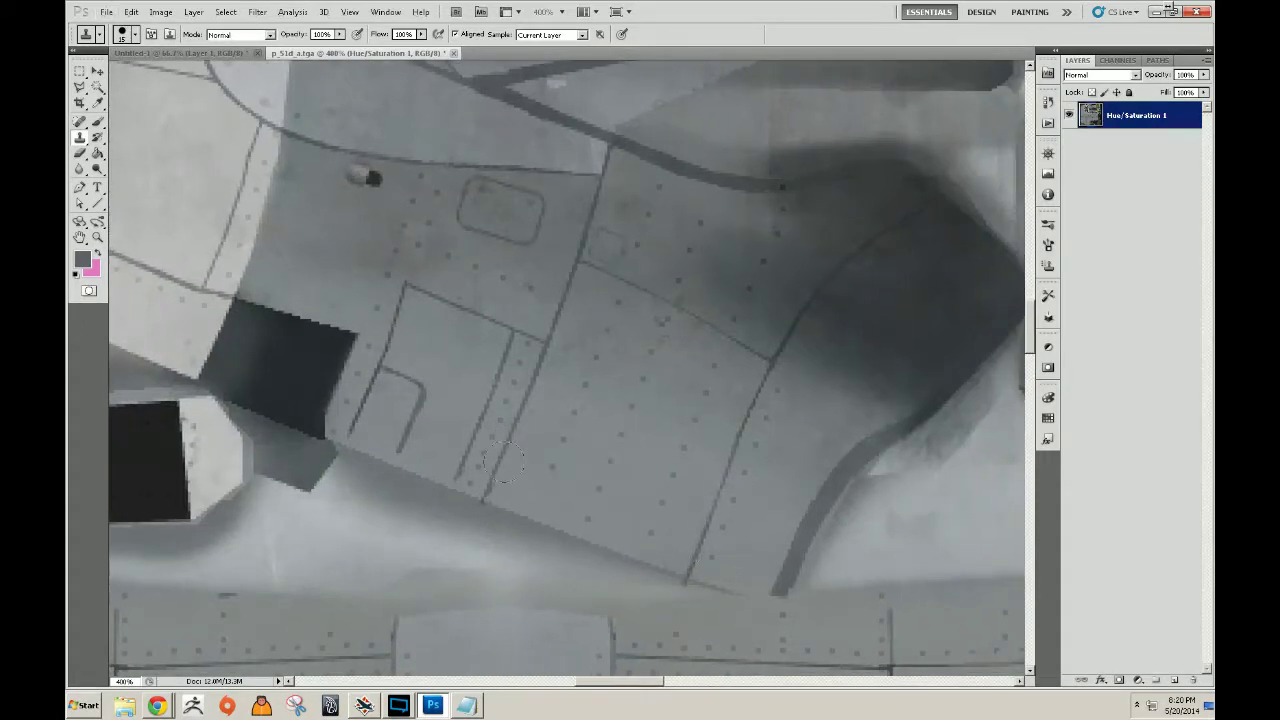
pyautogui.moveTo(206, 269)
pyautogui.mouseDown()
pyautogui.moveTo(262, 140)
pyautogui.moveTo(276, 152)
pyautogui.moveTo(263, 236)
pyautogui.moveTo(238, 272)
pyautogui.moveTo(287, 194)
pyautogui.moveTo(325, 230)
pyautogui.mouseUp()
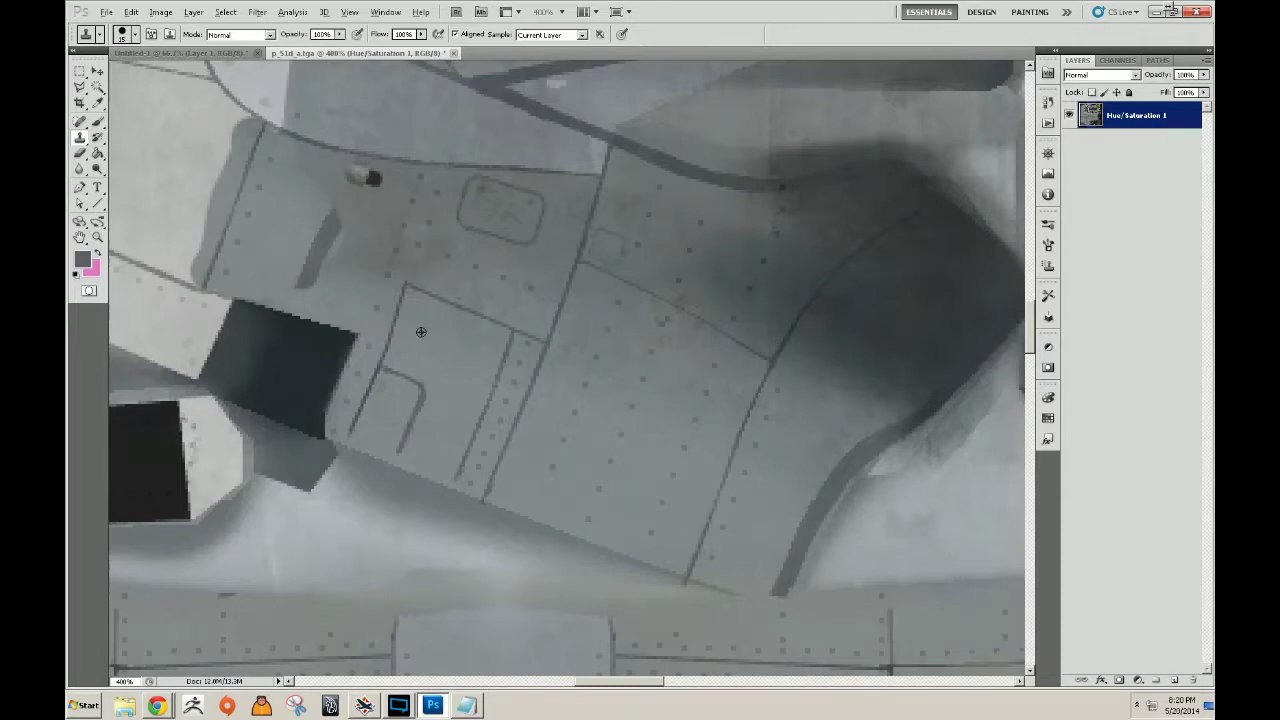
pyautogui.keyDown('alt'); pyautogui.click(450, 356); pyautogui.keyUp('alt')
pyautogui.moveTo(294, 270)
pyautogui.mouseDown()
pyautogui.moveTo(320, 222)
pyautogui.moveTo(317, 234)
pyautogui.moveTo(395, 256)
pyautogui.moveTo(353, 236)
pyautogui.moveTo(320, 244)
pyautogui.moveTo(330, 236)
pyautogui.moveTo(290, 207)
pyautogui.mouseUp()
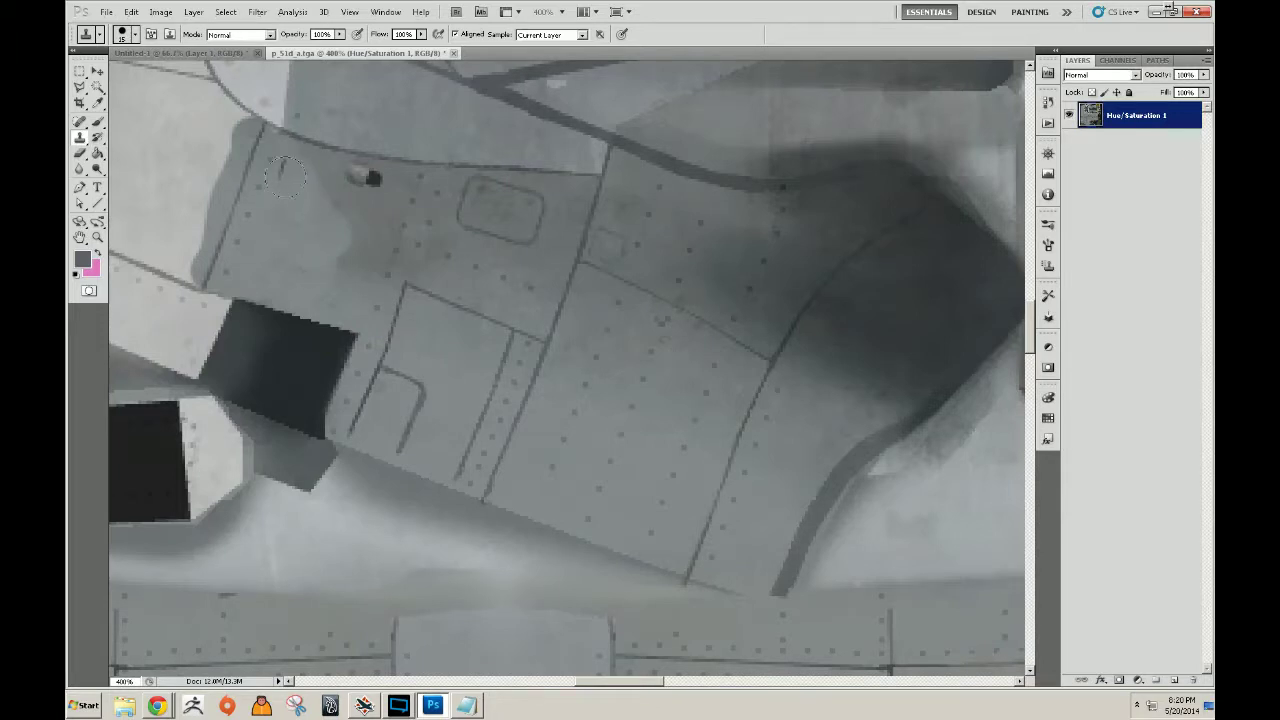
# Try to clone out the small dark hole and the brown stains beside it on the lower fuselage section.
pyautogui.moveTo(338, 252)
pyautogui.mouseDown()
pyautogui.moveTo(350, 238)
pyautogui.moveTo(364, 263)
pyautogui.mouseUp()
pyautogui.moveTo(346, 206)
pyautogui.mouseDown()
pyautogui.moveTo(375, 186)
pyautogui.moveTo(314, 185)
pyautogui.moveTo(320, 168)
pyautogui.moveTo(302, 166)
pyautogui.moveTo(350, 172)
pyautogui.mouseUp()
pyautogui.keyDown('alt'); pyautogui.click(331, 248); pyautogui.keyUp('alt')
pyautogui.click(315, 183)
pyautogui.keyDown('alt'); pyautogui.click(300, 218); pyautogui.keyUp('alt')
pyautogui.moveTo(361, 184)
pyautogui.mouseDown()
pyautogui.moveTo(392, 198)
pyautogui.moveTo(368, 244)
pyautogui.mouseUp()
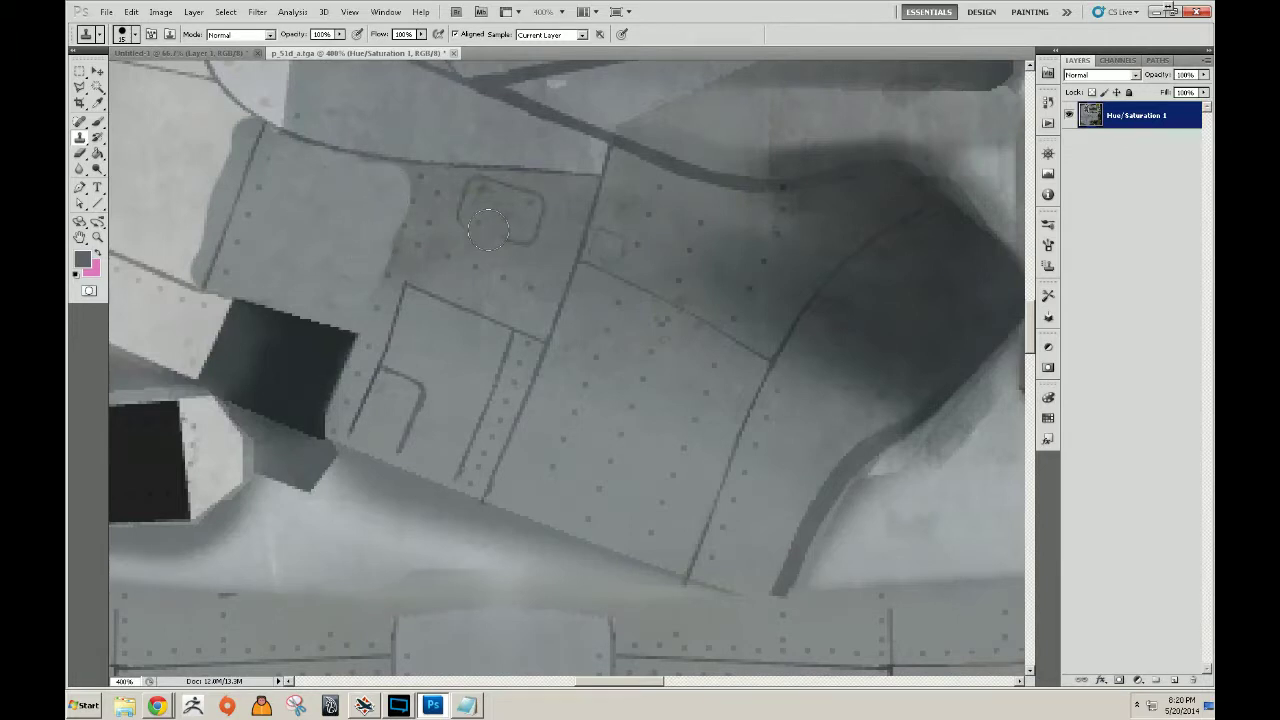
# Undo the recent clone strokes over the small dark hole and the stained metal.
pyautogui.hotkey('ctrl', 'alt', 'z')
pyautogui.hotkey('ctrl', 'alt', 'z')
pyautogui.hotkey('ctrl', 'alt', 'z')
pyautogui.hotkey('ctrl', 'alt', 'z')
pyautogui.hotkey('ctrl', 'alt', 'z')
pyautogui.hotkey('ctrl', 'alt', 'z')
pyautogui.hotkey('ctrl', 'alt', 'z')
pyautogui.hotkey('ctrl', 'alt', 'z')
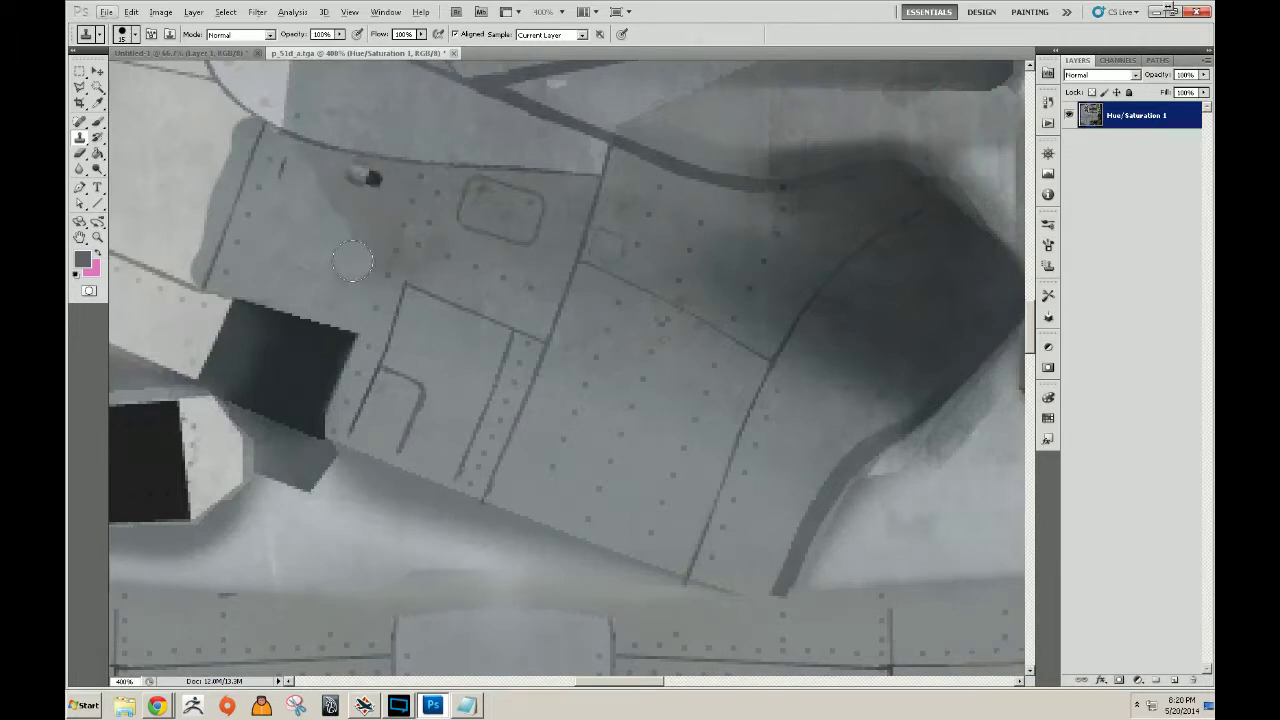
# Lower the Clone Stamp opacity to 45% and blend the edge of the cloned metal near the small dark hole.
pyautogui.hotkey('alt', 's')
pyautogui.press('alt')
pyautogui.press('2')
pyautogui.press('1')
pyautogui.press('alt')
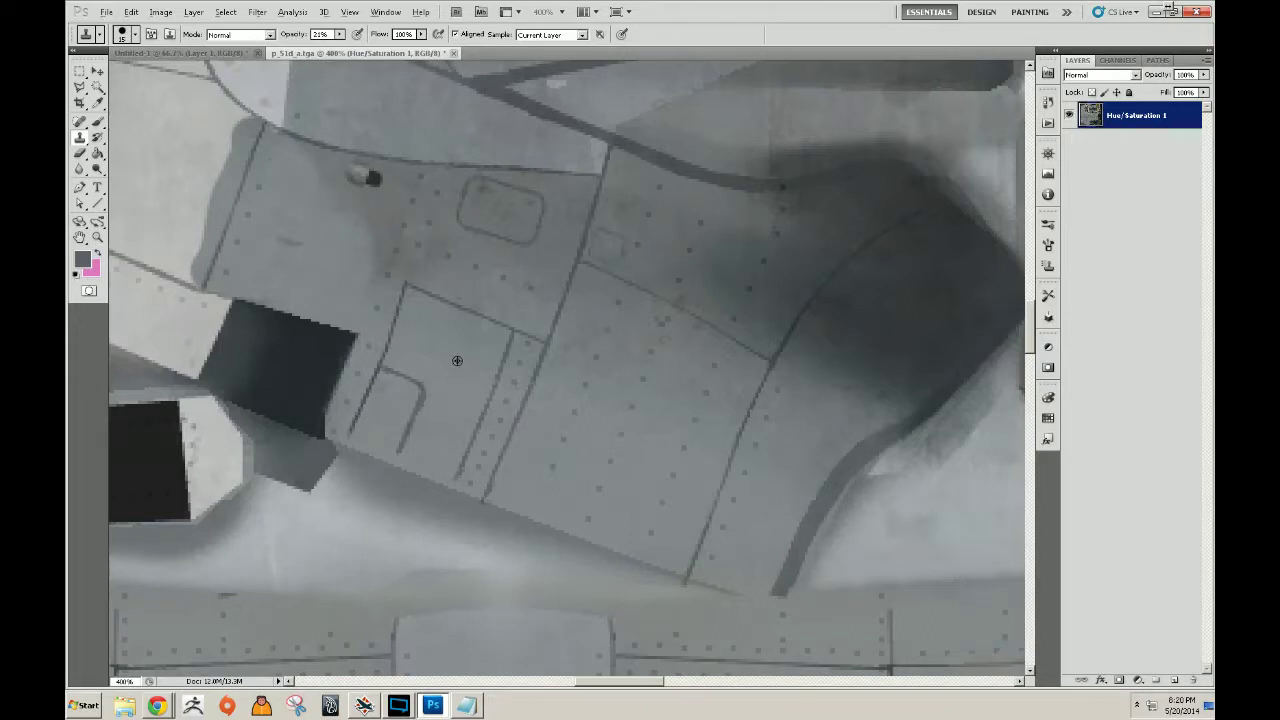
pyautogui.press('4')
pyautogui.press('5')
pyautogui.keyDown('alt'); pyautogui.click(298, 272); pyautogui.keyUp('alt')
pyautogui.moveTo(357, 270); pyautogui.dragTo(344, 266)
# Soften the 15 px clone brush to 27% hardness and continue blending the metal near the small hole.
pyautogui.rightClick(350, 241)
pyautogui.moveTo(396, 302); pyautogui.dragTo(405, 300)
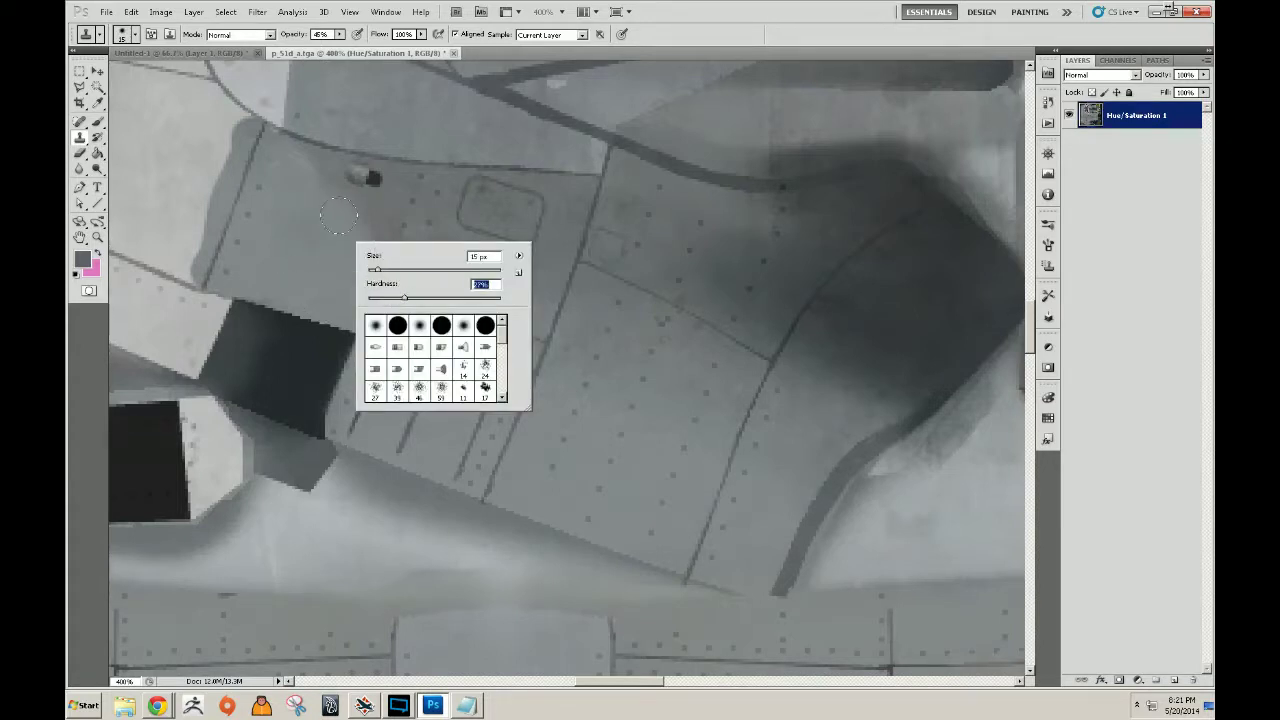
pyautogui.click(339, 214)
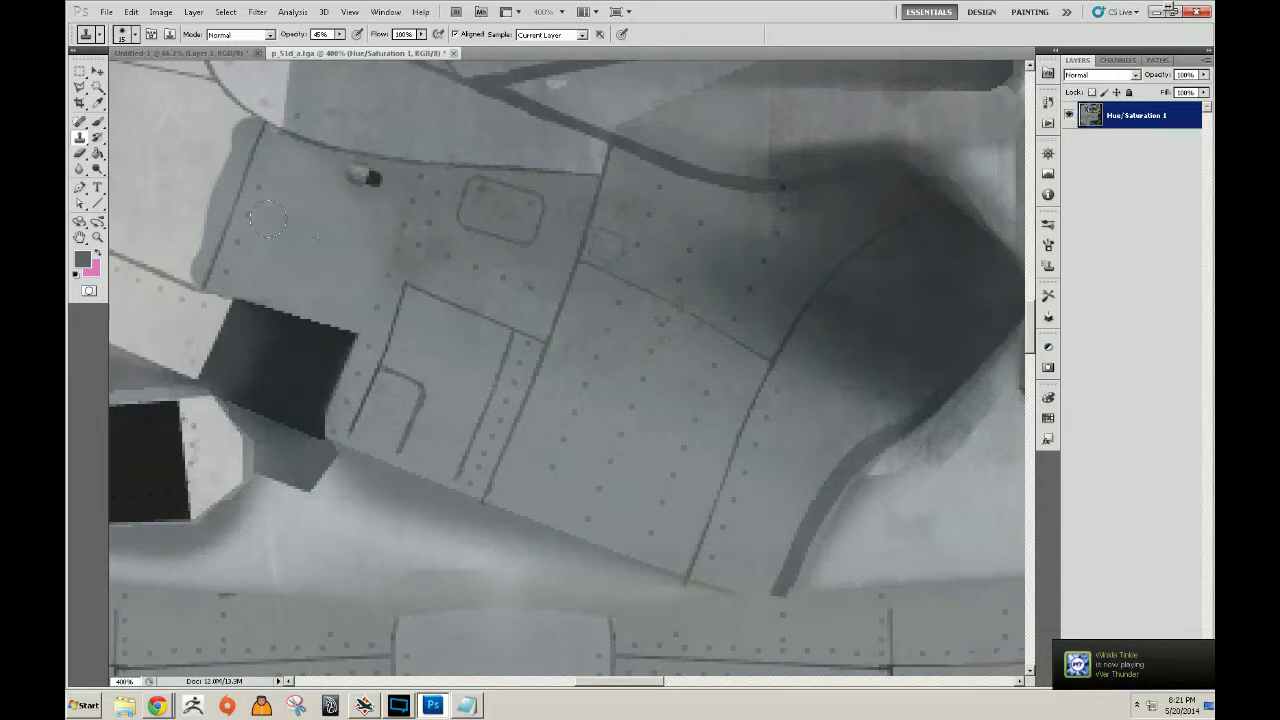
# Clone grey metal and its seam lines at 100% opacity over the white stripe and the outer end of the lower star insignia's bar.
pyautogui.scroll(-4, 263, 210)
pyautogui.moveTo(365, 281); pyautogui.dragTo(651, 471)
pyautogui.press('z')
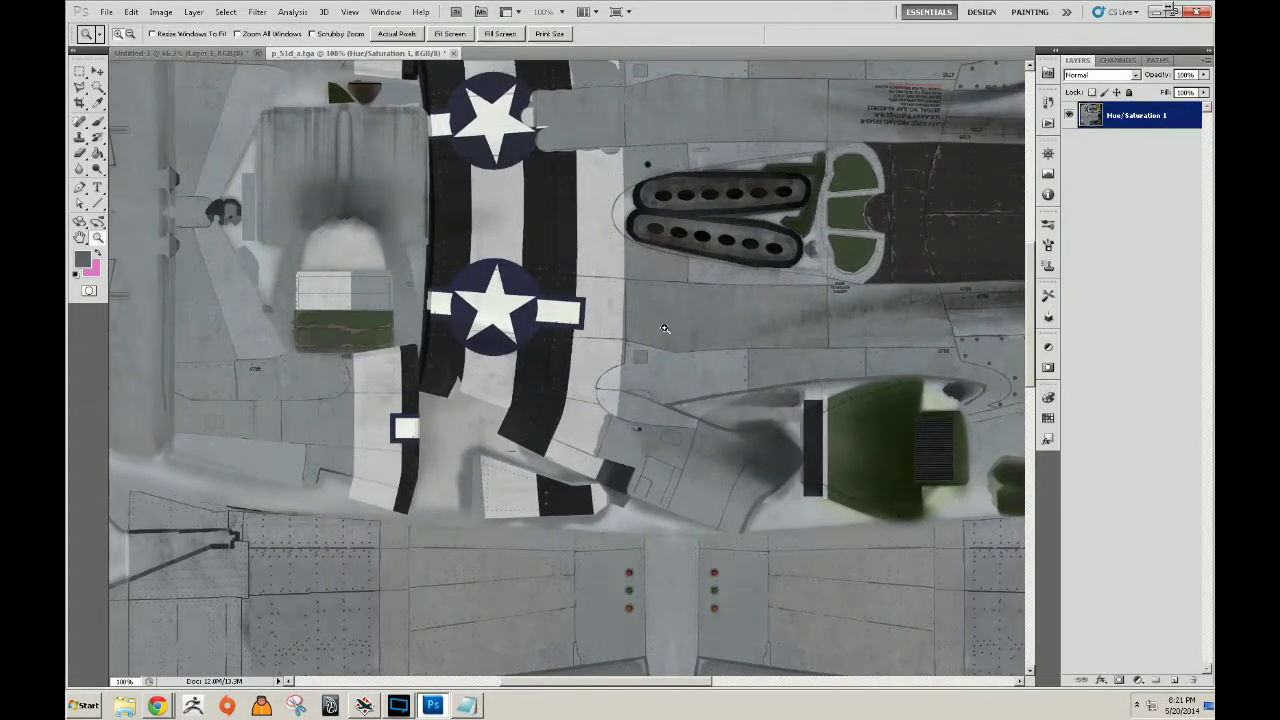
pyautogui.click(664, 328)
pyautogui.click(674, 329)
pyautogui.press('s')
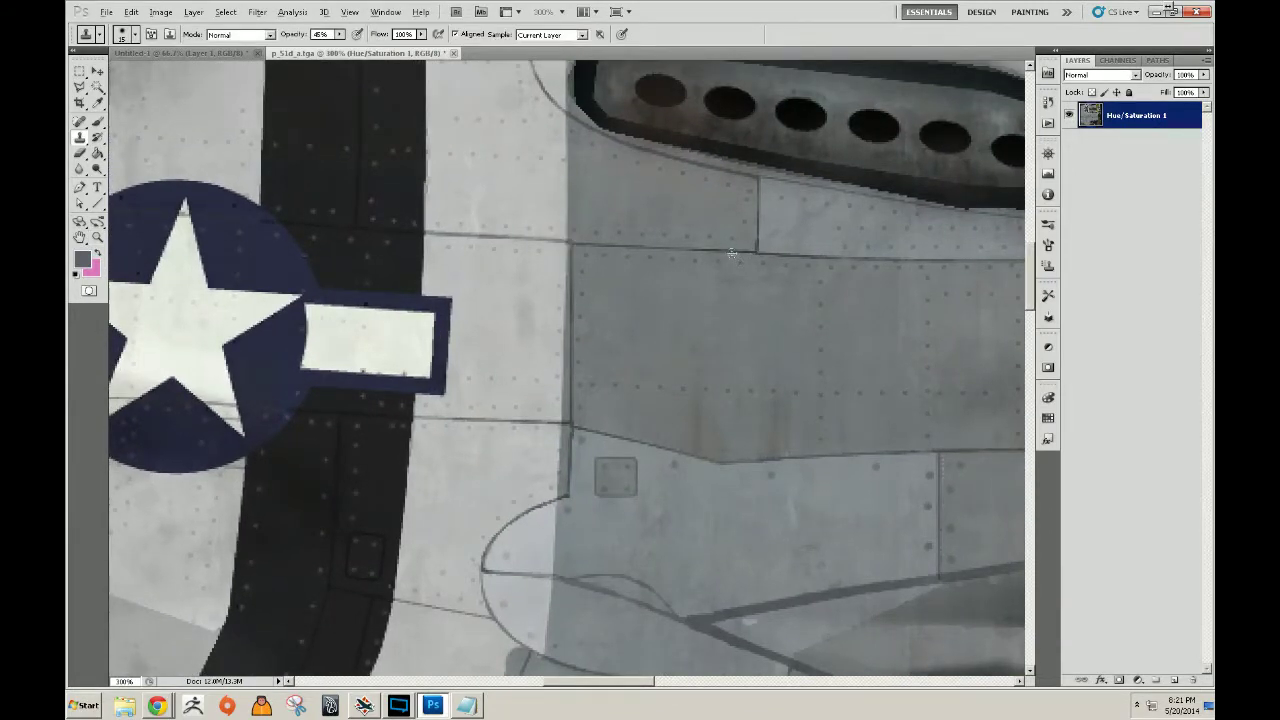
pyautogui.moveTo(546, 242)
pyautogui.mouseDown()
pyautogui.moveTo(554, 242)
pyautogui.moveTo(437, 235)
pyautogui.moveTo(442, 260)
pyautogui.moveTo(507, 260)
pyautogui.moveTo(544, 277)
pyautogui.moveTo(550, 262)
pyautogui.moveTo(553, 408)
pyautogui.moveTo(429, 401)
pyautogui.moveTo(433, 258)
pyautogui.moveTo(426, 287)
pyautogui.moveTo(450, 323)
pyautogui.moveTo(461, 284)
pyautogui.moveTo(493, 296)
pyautogui.moveTo(487, 354)
pyautogui.moveTo(461, 370)
pyautogui.moveTo(511, 383)
pyautogui.moveTo(508, 396)
pyautogui.moveTo(450, 397)
pyautogui.moveTo(524, 400)
pyautogui.moveTo(531, 343)
pyautogui.moveTo(521, 377)
pyautogui.moveTo(503, 330)
pyautogui.moveTo(460, 286)
pyautogui.mouseUp()
pyautogui.keyDown('alt'); pyautogui.click(901, 460); pyautogui.keyUp('alt')
pyautogui.press('alt')
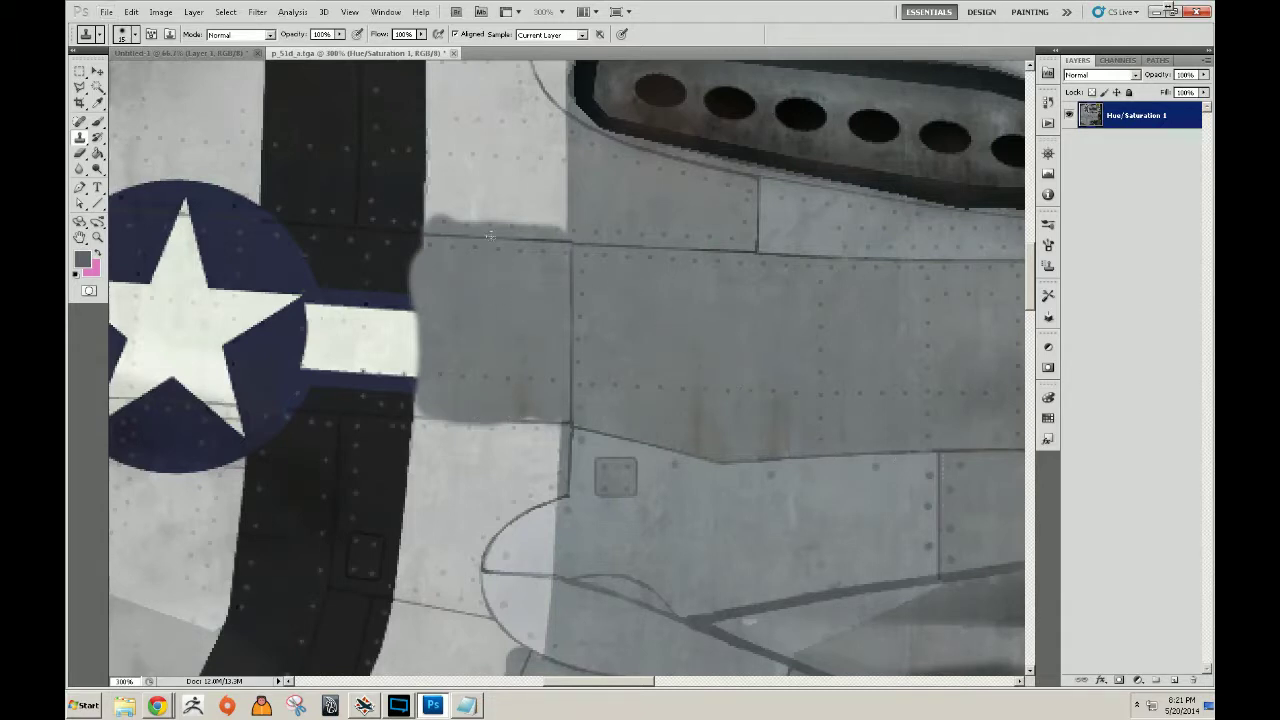
pyautogui.moveTo(483, 417)
pyautogui.mouseDown()
pyautogui.moveTo(553, 421)
pyautogui.moveTo(422, 415)
pyautogui.mouseUp()
pyautogui.moveTo(500, 405)
pyautogui.mouseDown()
pyautogui.moveTo(547, 395)
pyautogui.moveTo(444, 390)
pyautogui.mouseUp()
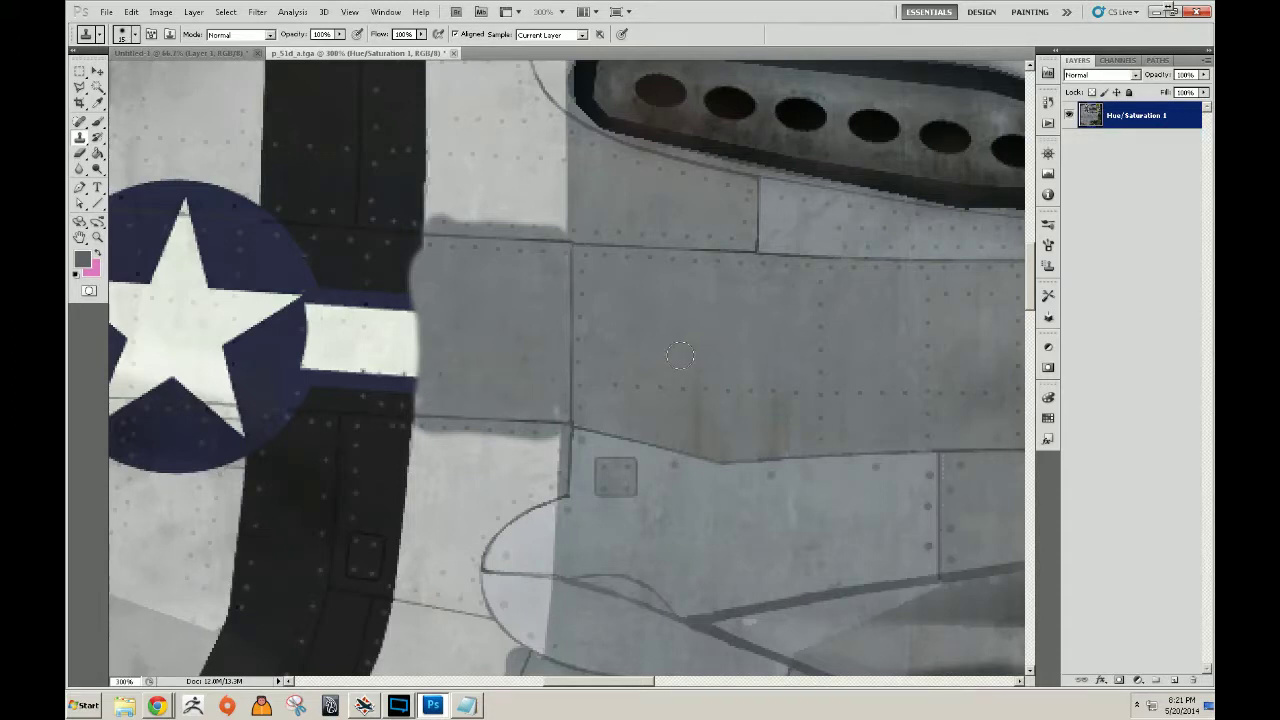
# Review the cloned stripe area in the context of the overall texture.
pyautogui.press('z')
pyautogui.keyDown('alt'); pyautogui.click(634, 341); pyautogui.keyUp('alt')
pyautogui.keyDown('alt'); pyautogui.click(634, 341); pyautogui.keyUp('alt')
pyautogui.keyDown('alt'); pyautogui.click(636, 340); pyautogui.keyUp('alt')
pyautogui.keyDown('alt'); pyautogui.click(640, 339); pyautogui.keyUp('alt')
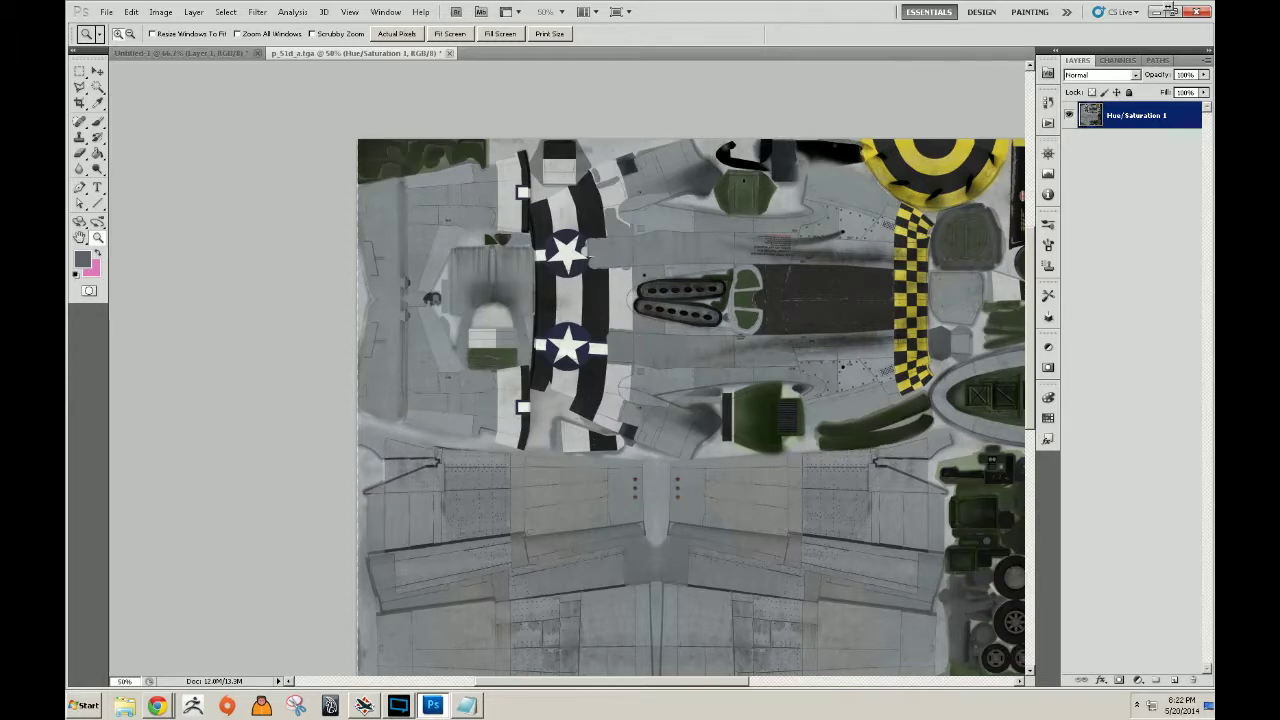
pyautogui.click(1164, 9)
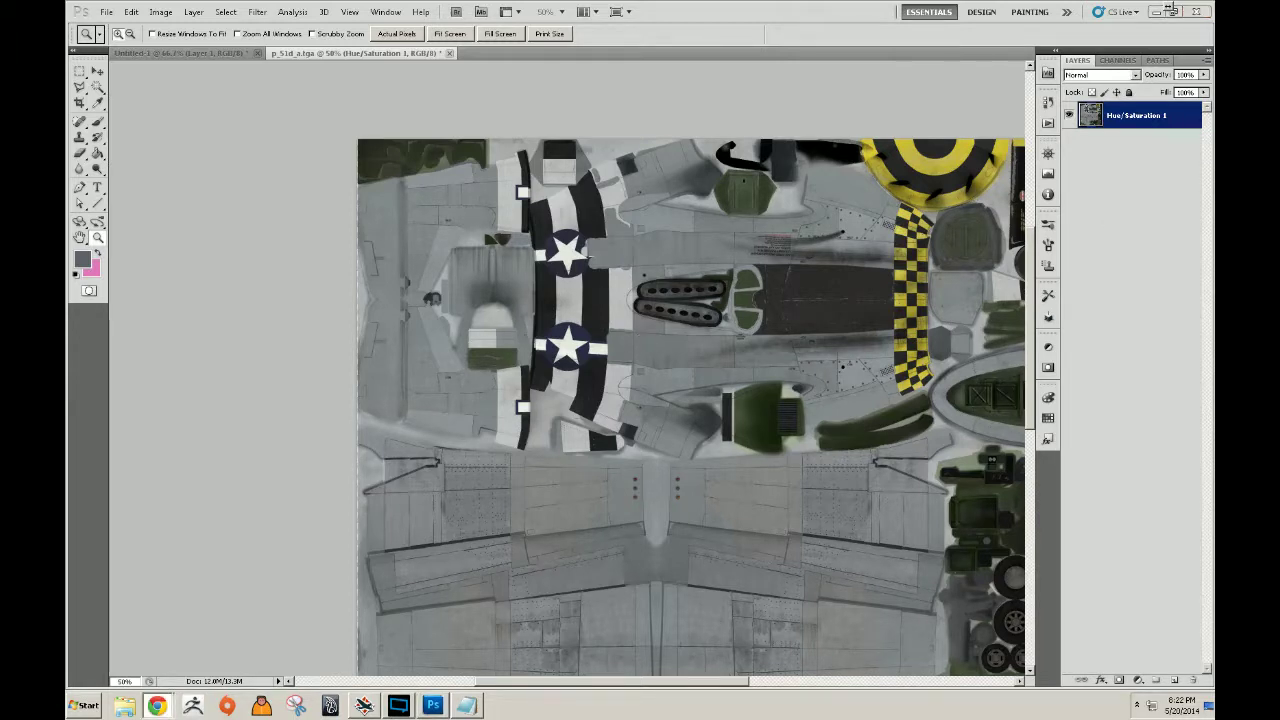
pyautogui.click(269, 112)
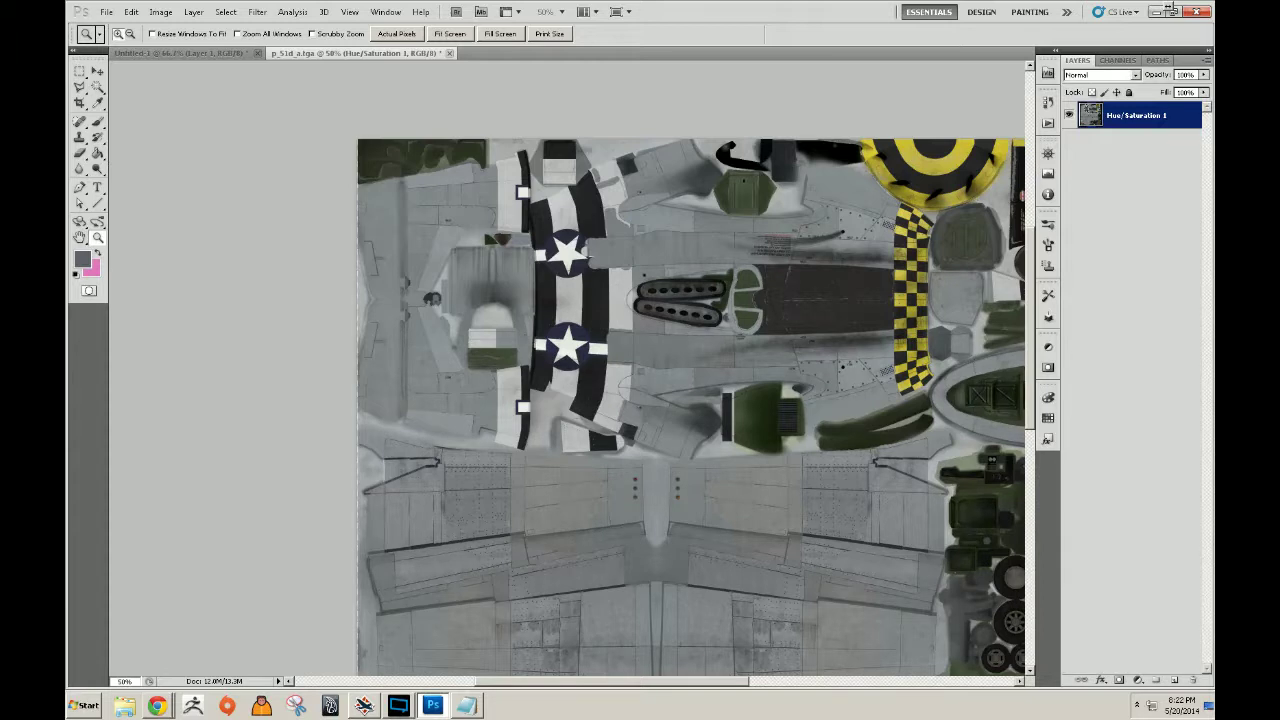
pyautogui.click(1170, 9)
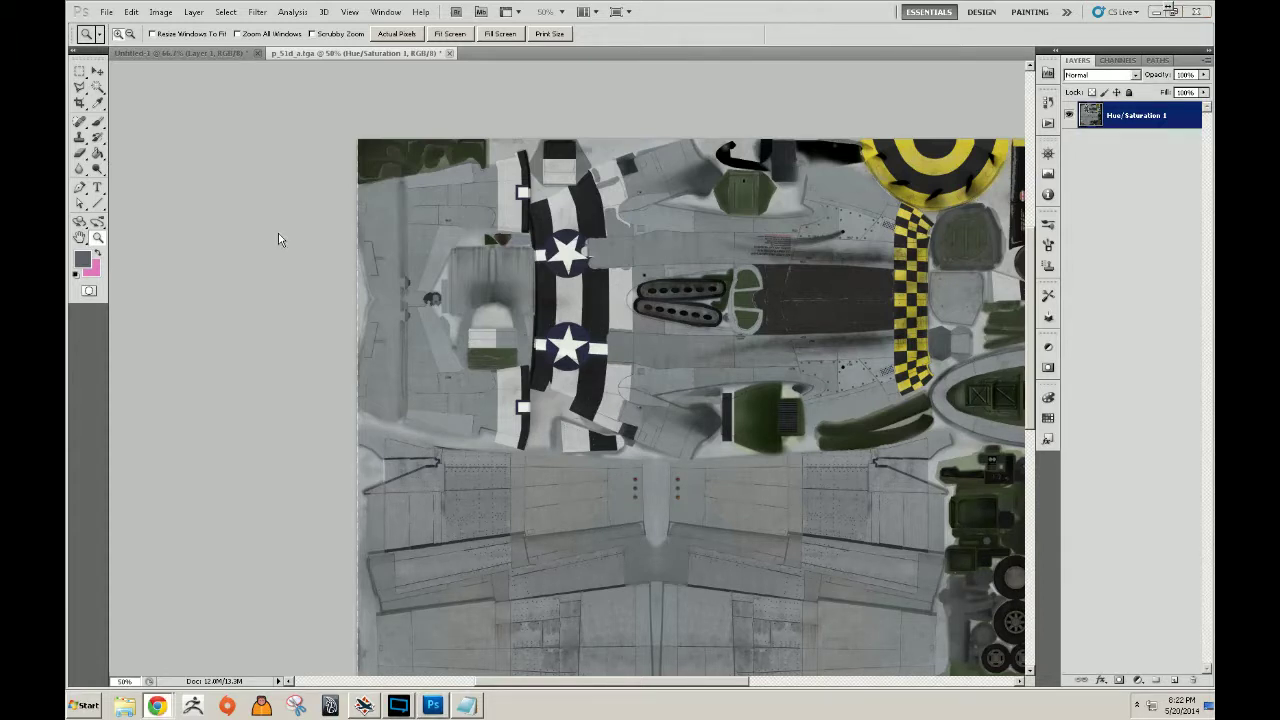
pyautogui.click(245, 196)
# Clone grey metal and its seam line over part of the white stripe beside the lower tail piece's small insignia bar end.
pyautogui.click(405, 324)
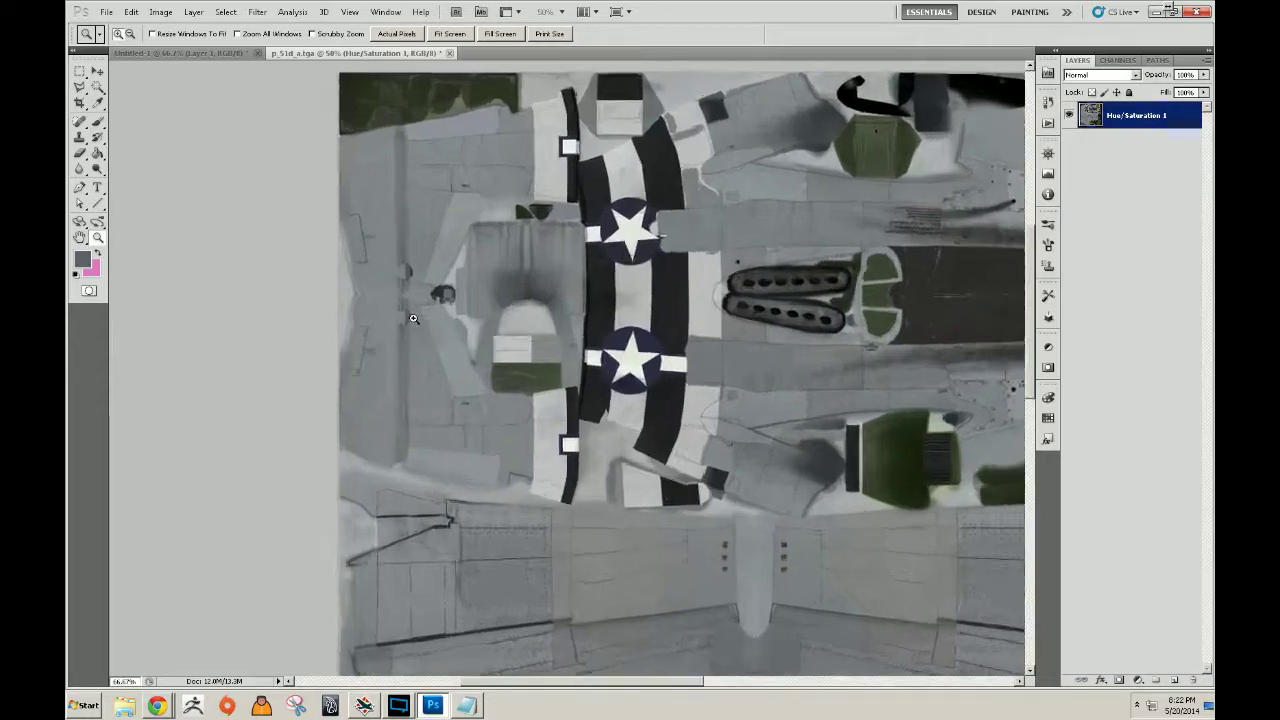
pyautogui.moveTo(666, 398); pyautogui.dragTo(318, 321)
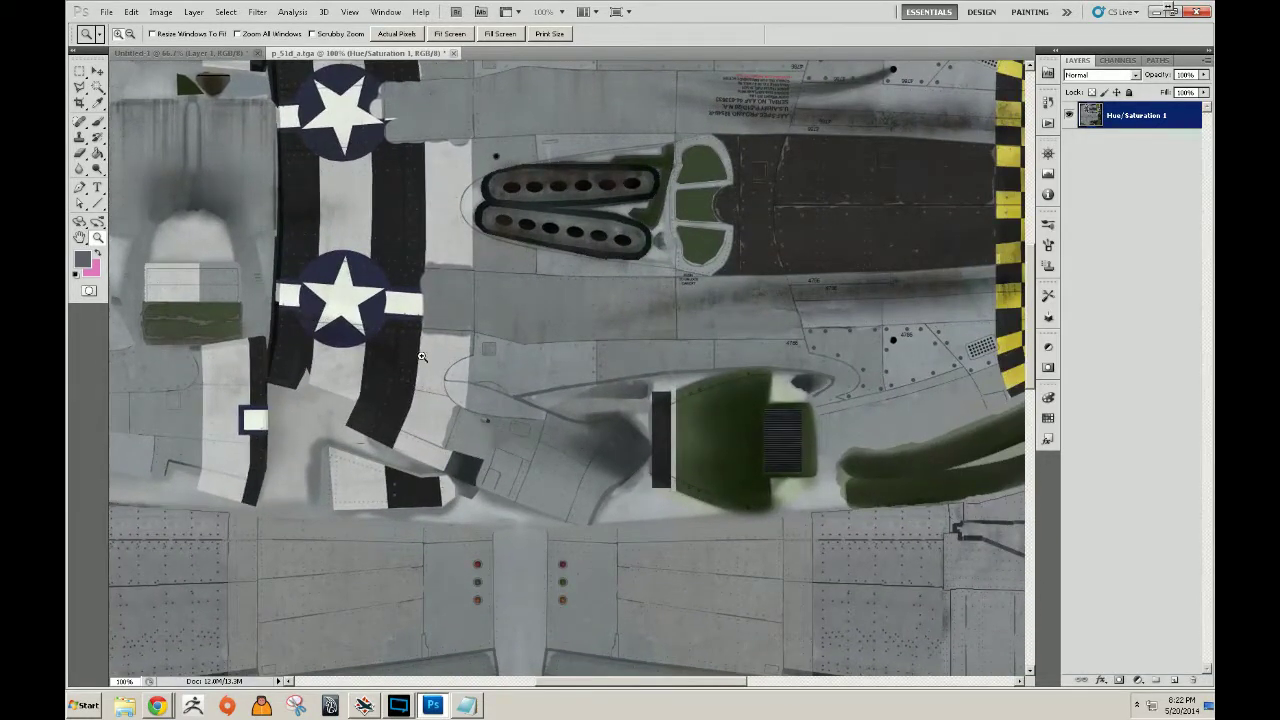
pyautogui.click(343, 257)
pyautogui.click(343, 257)
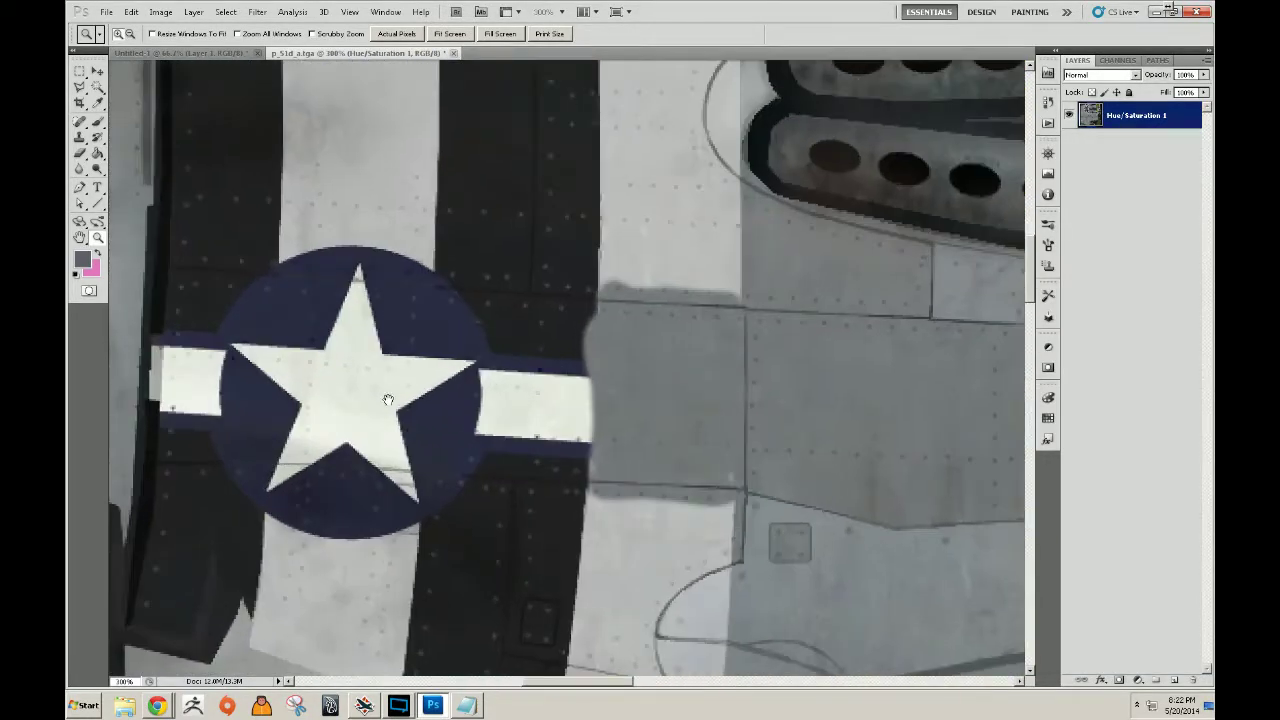
pyautogui.moveTo(391, 397); pyautogui.dragTo(449, 254)
pyautogui.keyDown('alt'); pyautogui.click(439, 380); pyautogui.keyUp('alt')
pyautogui.keyDown('alt'); pyautogui.click(439, 380); pyautogui.keyUp('alt')
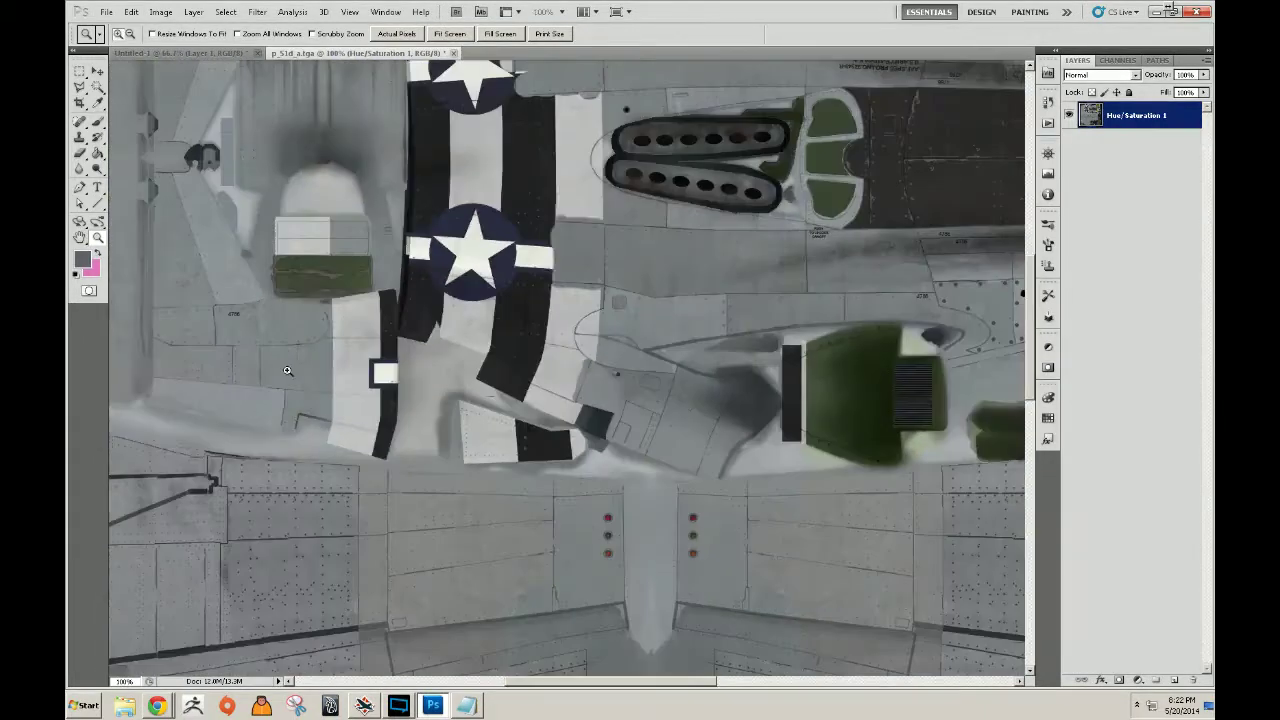
pyautogui.click(290, 370)
pyautogui.click(290, 369)
pyautogui.press('s')
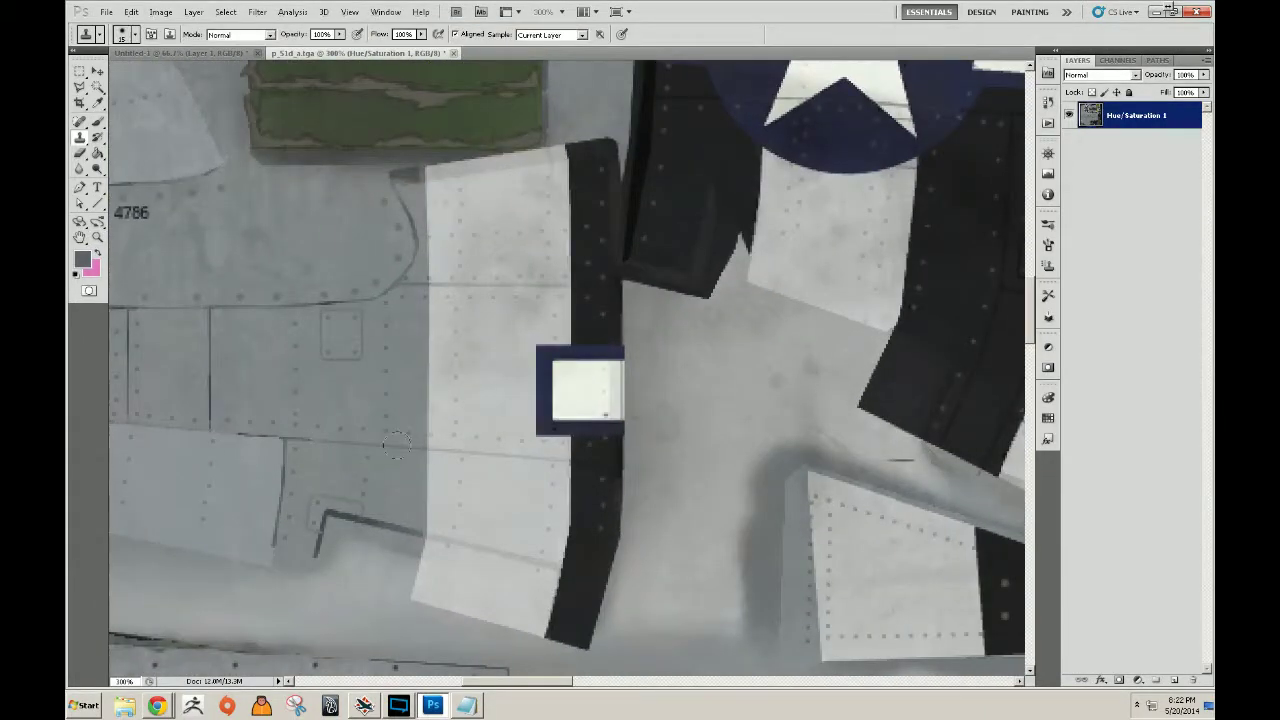
pyautogui.moveTo(429, 449)
pyautogui.mouseDown()
pyautogui.moveTo(578, 458)
pyautogui.moveTo(447, 434)
pyautogui.moveTo(441, 382)
pyautogui.moveTo(450, 402)
pyautogui.mouseUp()
pyautogui.moveTo(604, 388)
pyautogui.mouseDown()
pyautogui.moveTo(591, 389)
pyautogui.moveTo(515, 538)
pyautogui.moveTo(523, 326)
pyautogui.moveTo(514, 608)
pyautogui.moveTo(491, 480)
pyautogui.mouseUp()
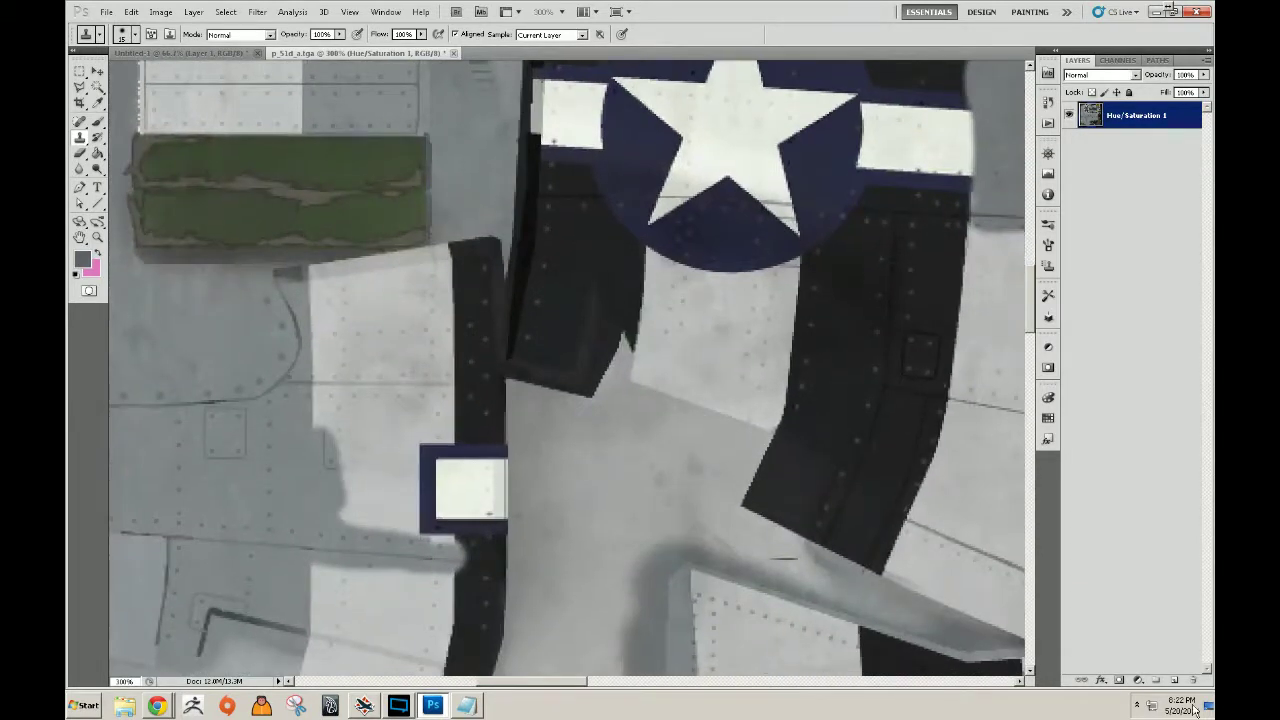
# Draw 1 px dark grey marker lines along the upper and lower edges of the lower tail piece's insignia bar end.
pyautogui.click(97, 203)
pyautogui.click(536, 35)
pyautogui.moveTo(363, 365); pyautogui.dragTo(370, 327)
pyautogui.click(455, 341)
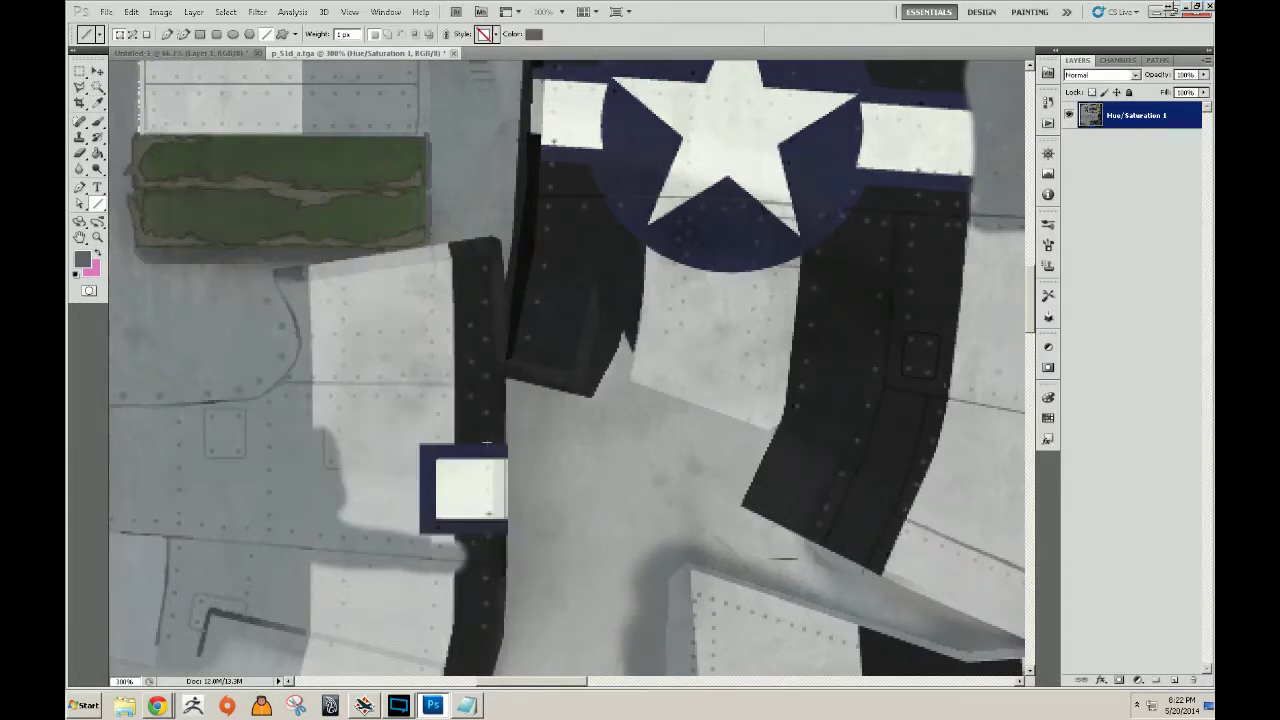
pyautogui.moveTo(531, 443); pyautogui.dragTo(536, 444)
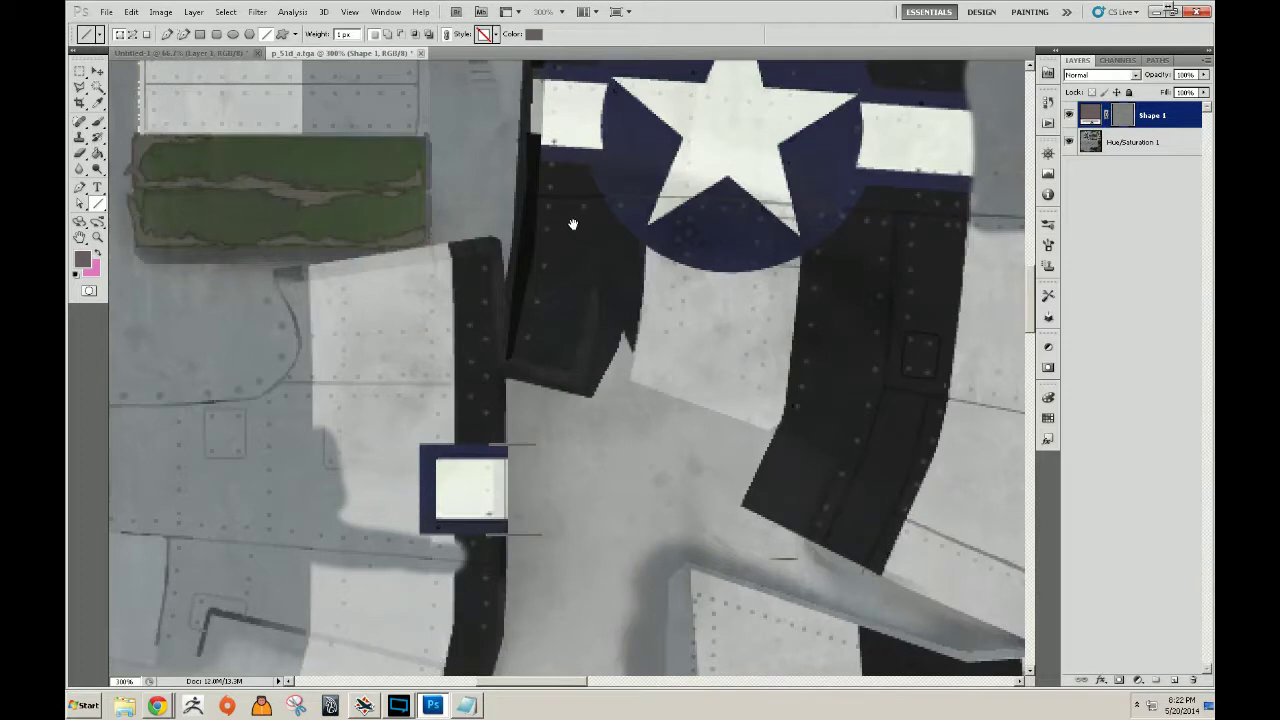
# Draw matching marker lines at the upper and lower edges of the lower star insignia's bar, at its tail-side end.
pyautogui.scroll(3, 583, 240)
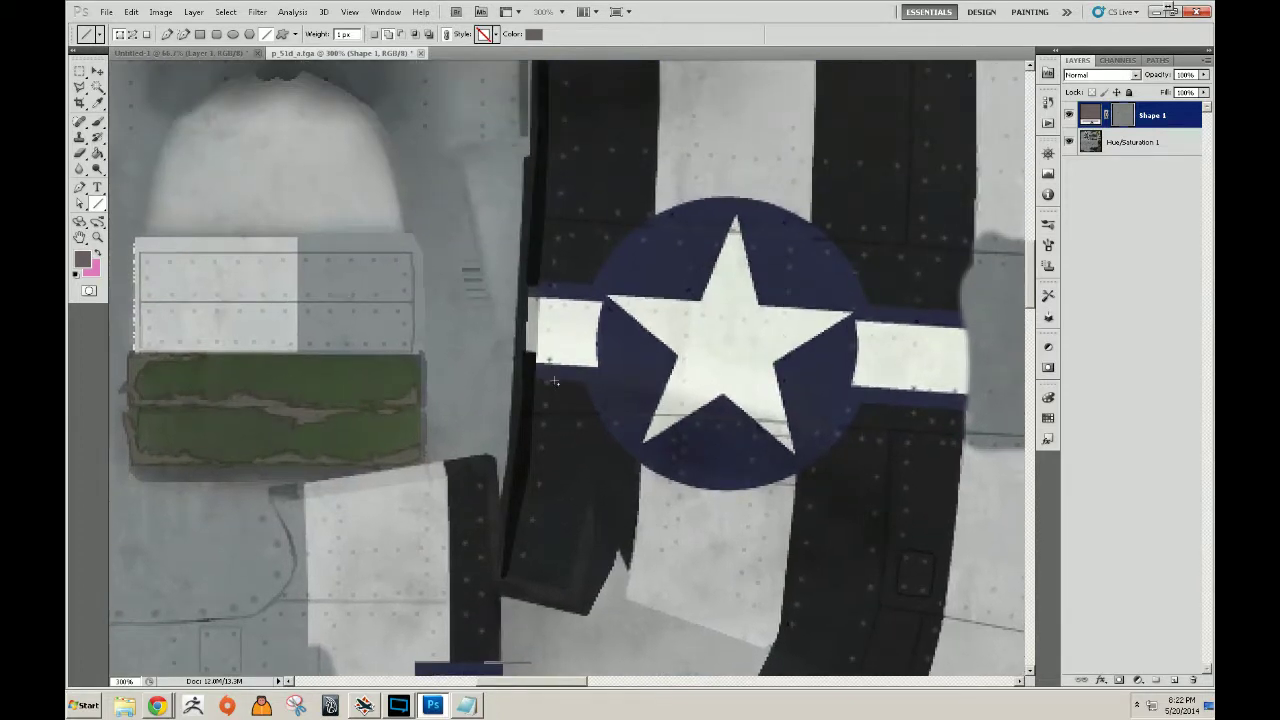
pyautogui.moveTo(512, 379); pyautogui.dragTo(510, 378)
pyautogui.moveTo(538, 279); pyautogui.dragTo(518, 280)
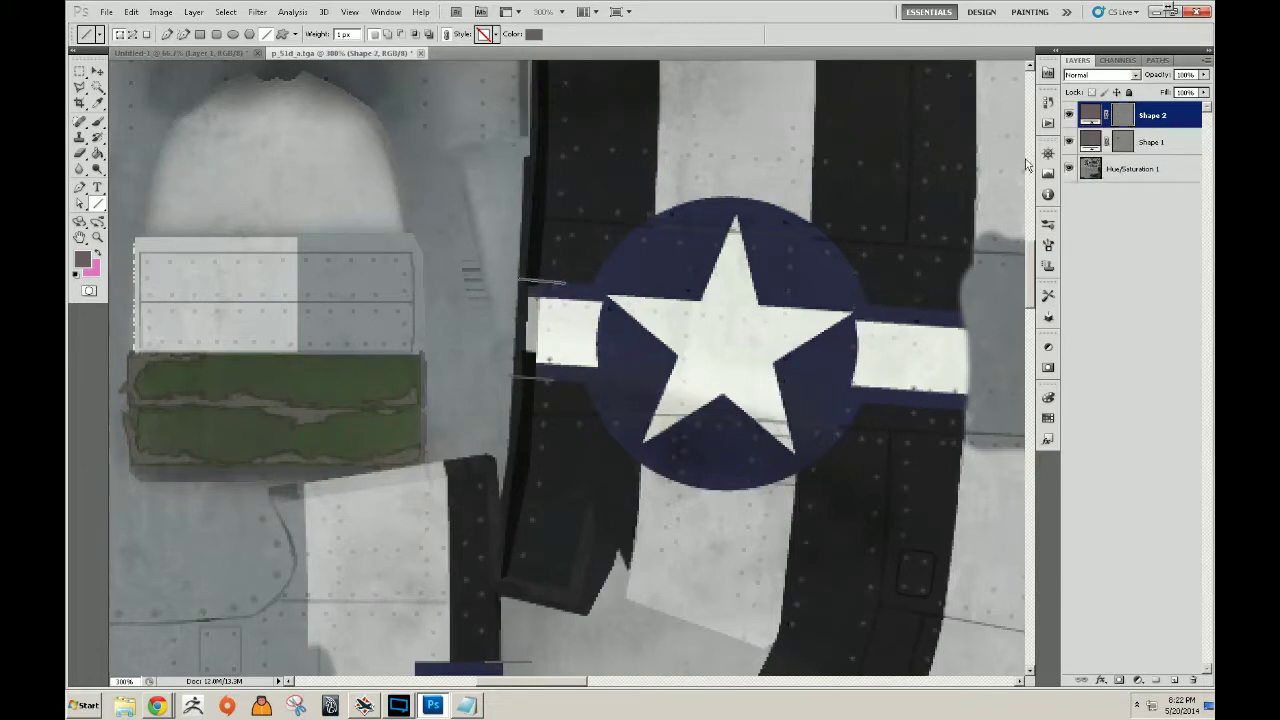
# Recolour both marker line shape layers to red ff0000 and merge them into one layer.
pyautogui.doubleClick(1090, 114)
pyautogui.moveTo(330, 388); pyautogui.dragTo(376, 334)
pyautogui.click(478, 339)
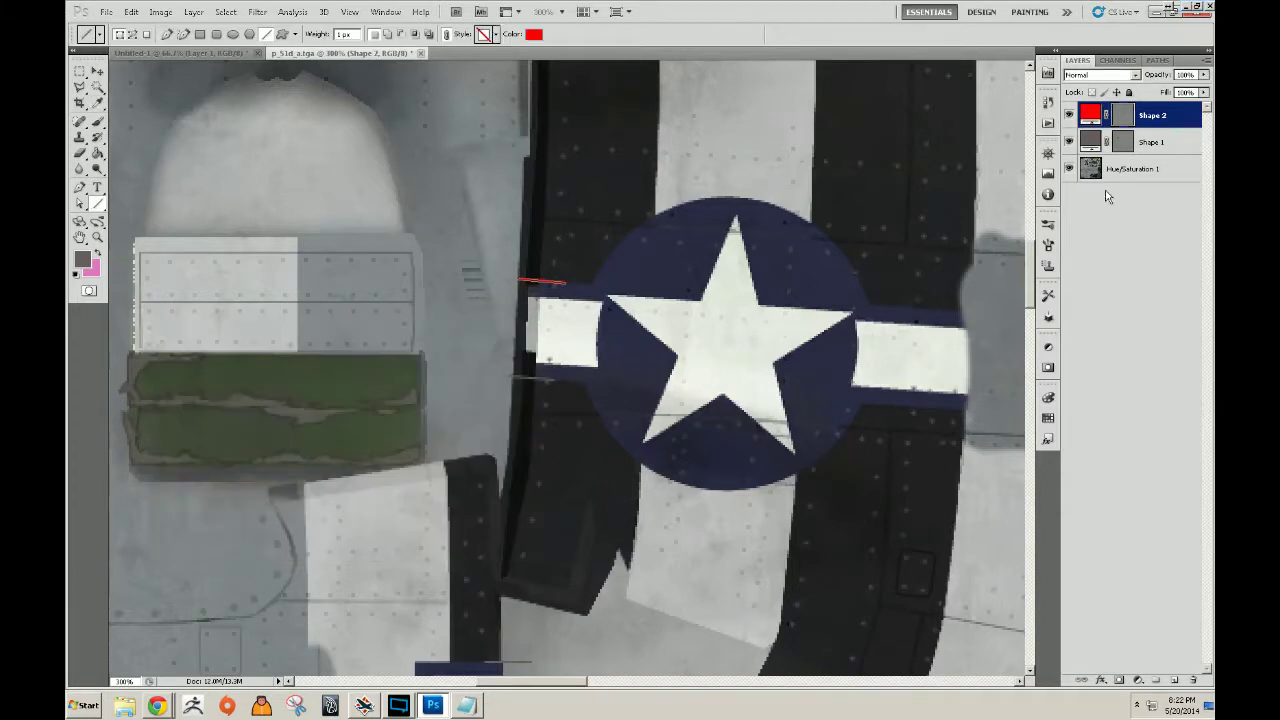
pyautogui.doubleClick(1090, 142)
pyautogui.click(338, 350)
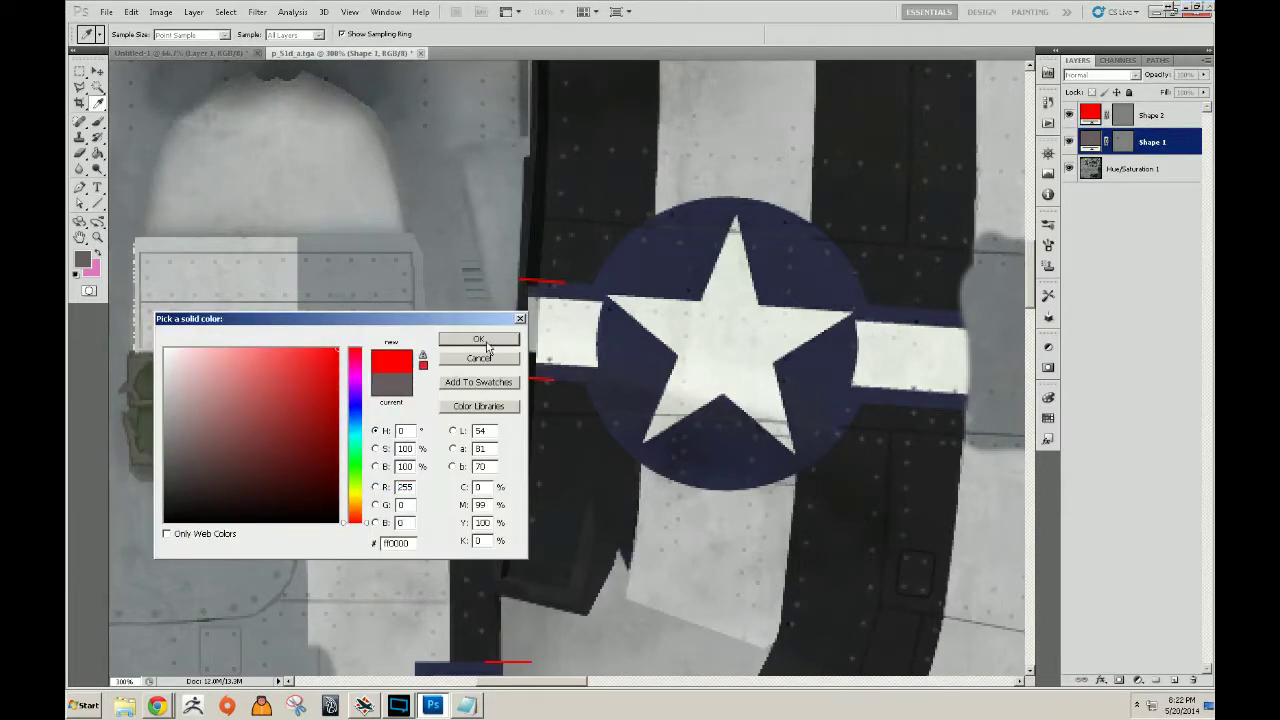
pyautogui.click(478, 339)
pyautogui.keyDown('shift'); pyautogui.click(1160, 116); pyautogui.keyUp('shift')
pyautogui.hotkey('ctrl', 'e')
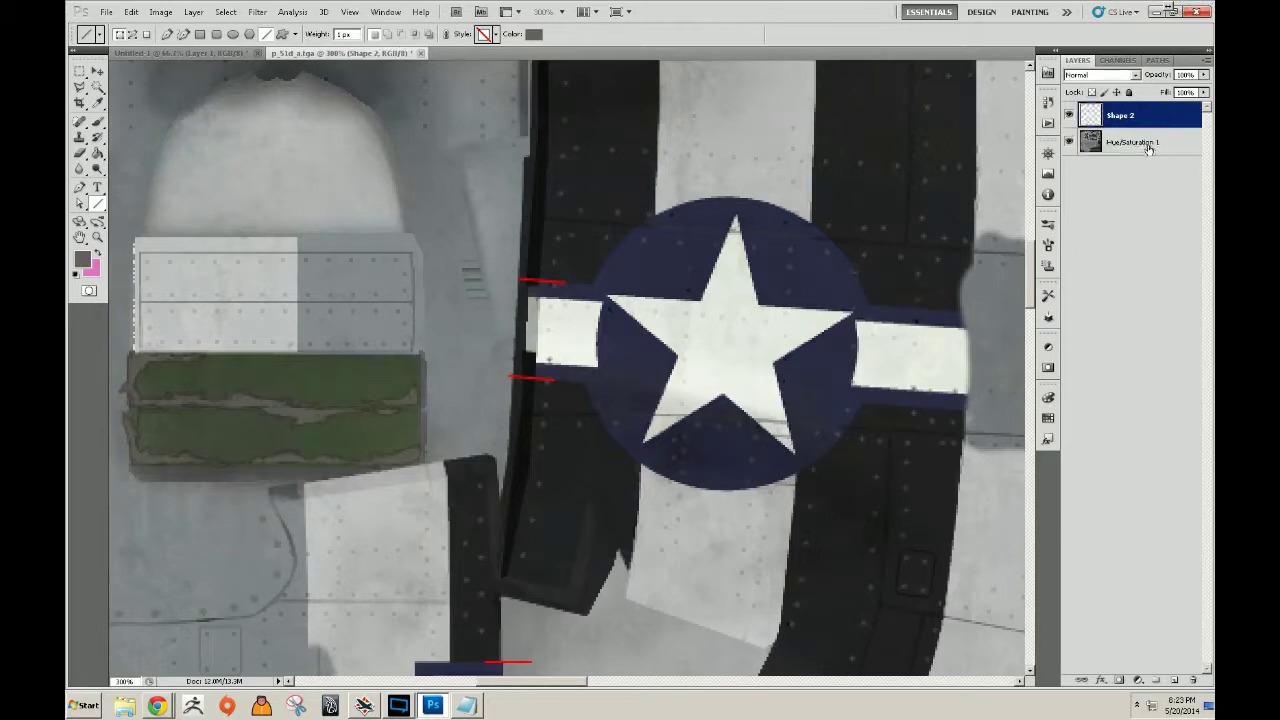
# Draw red 1 px marker lines along the upper and lower edges of the upper tail piece's insignia bar end.
pyautogui.moveTo(563, 392); pyautogui.dragTo(582, 194)
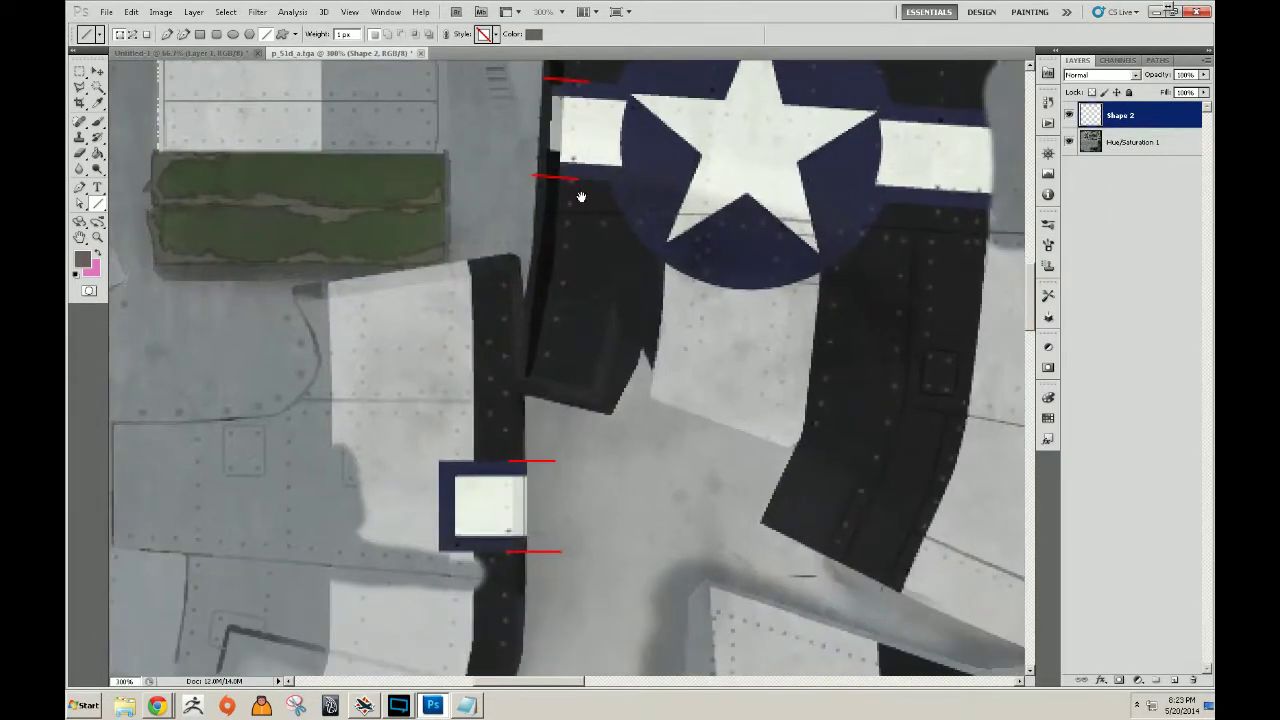
pyautogui.press('z')
pyautogui.keyDown('alt'); pyautogui.click(565, 294); pyautogui.keyUp('alt')
pyautogui.keyDown('alt'); pyautogui.click(565, 294); pyautogui.keyUp('alt')
pyautogui.moveTo(630, 287); pyautogui.dragTo(588, 379)
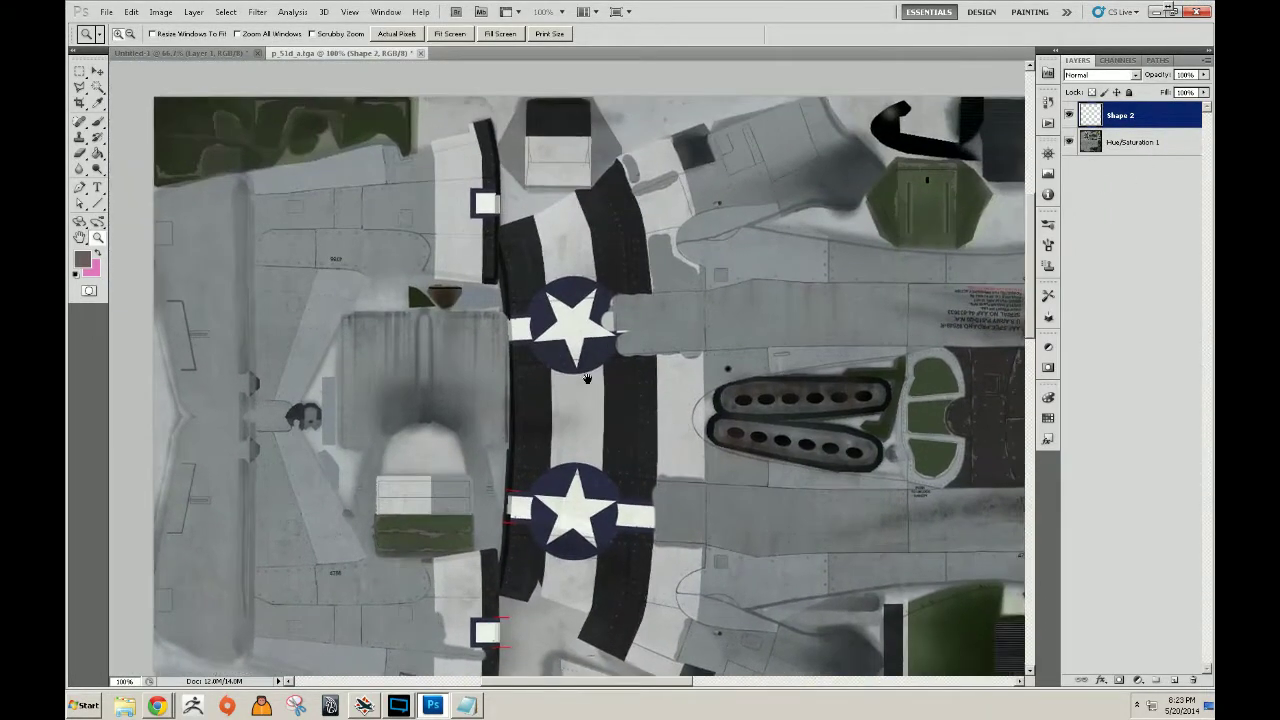
pyautogui.click(484, 200)
pyautogui.click(484, 200)
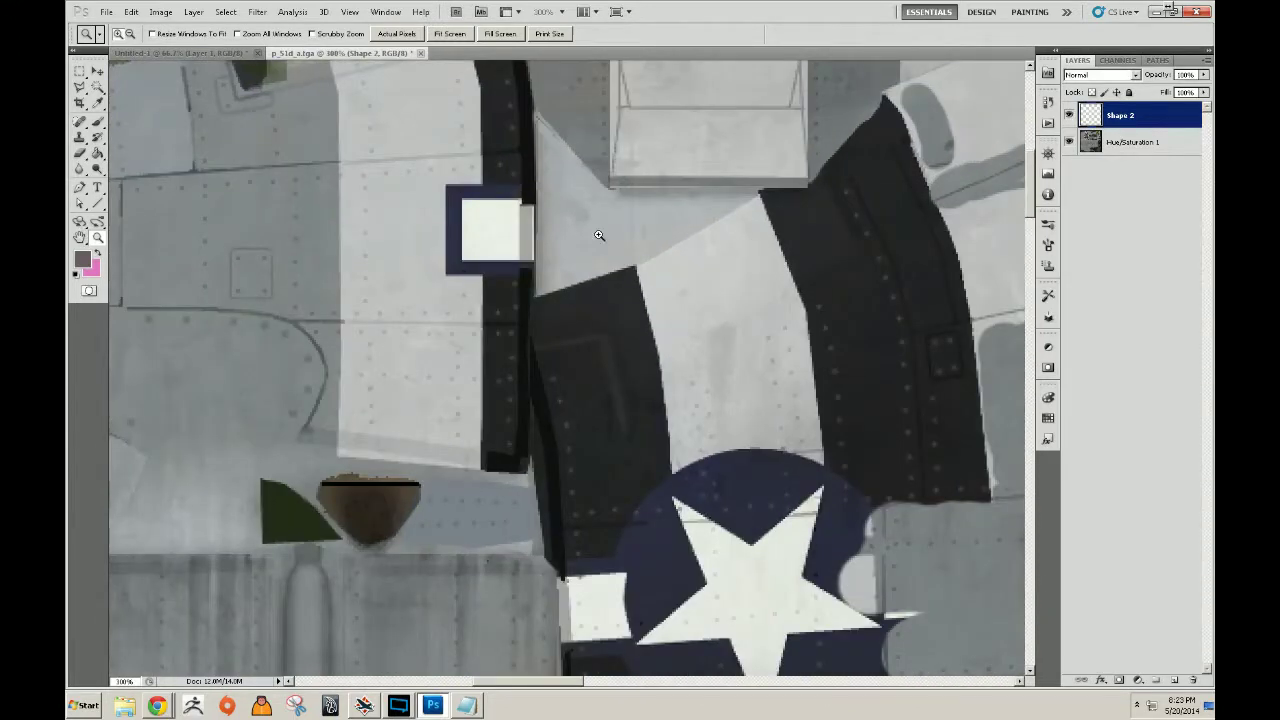
pyautogui.click(98, 206)
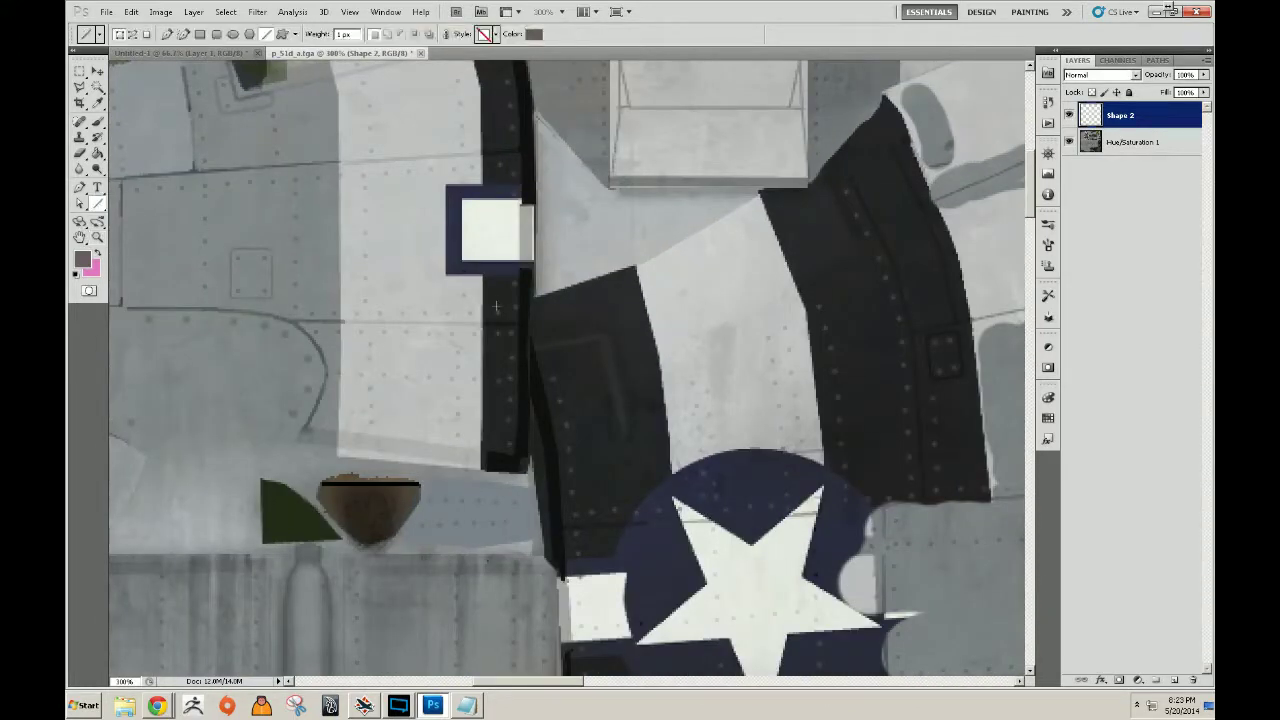
pyautogui.click(535, 38)
pyautogui.moveTo(330, 364); pyautogui.dragTo(342, 346)
pyautogui.click(474, 339)
pyautogui.press('z')
pyautogui.click(505, 272)
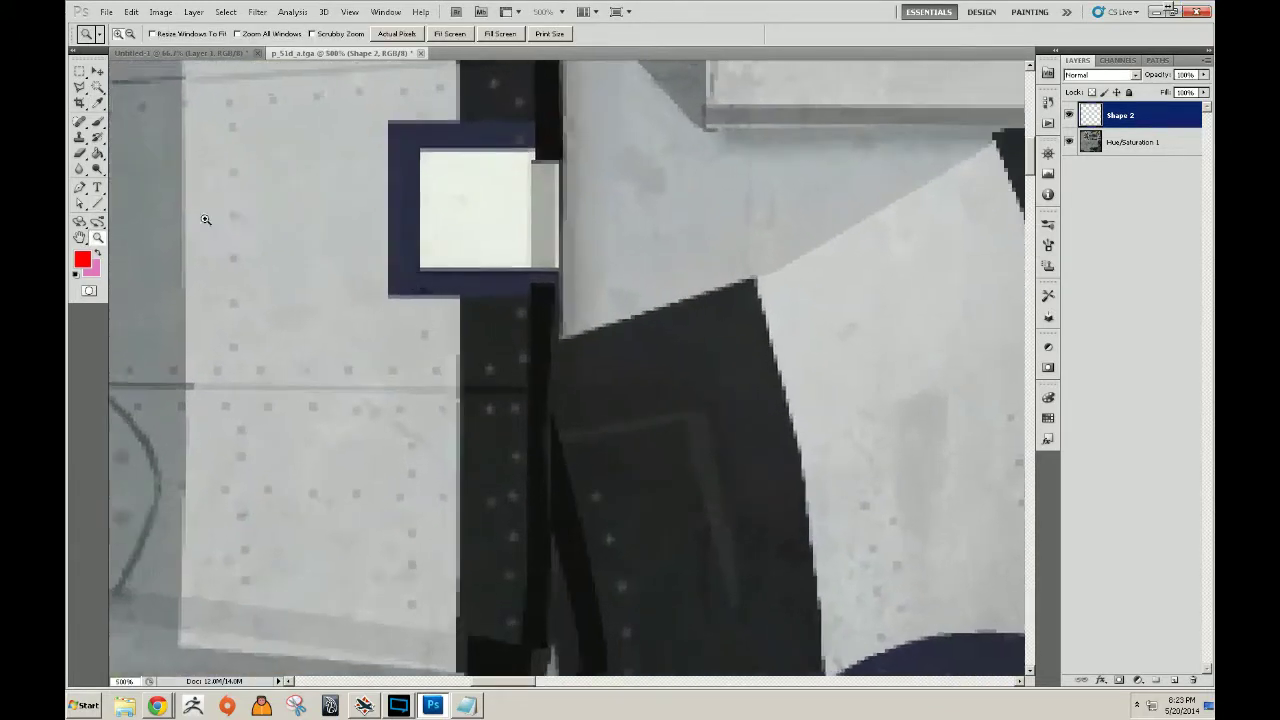
pyautogui.click(99, 208)
pyautogui.moveTo(479, 296); pyautogui.dragTo(561, 296)
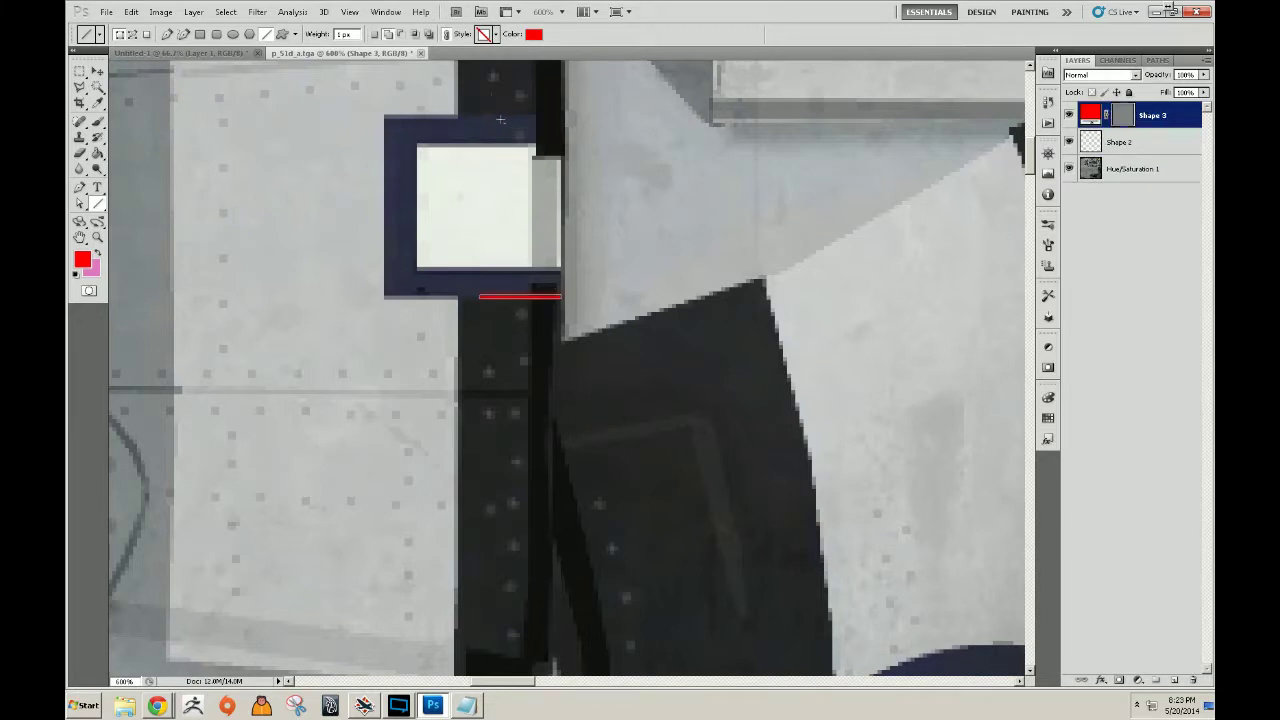
pyautogui.moveTo(483, 114); pyautogui.dragTo(557, 114)
# Draw red marker lines at the upper and lower edges of the upper star insignia's bar, at its tail-side end.
pyautogui.moveTo(594, 336); pyautogui.dragTo(526, 120)
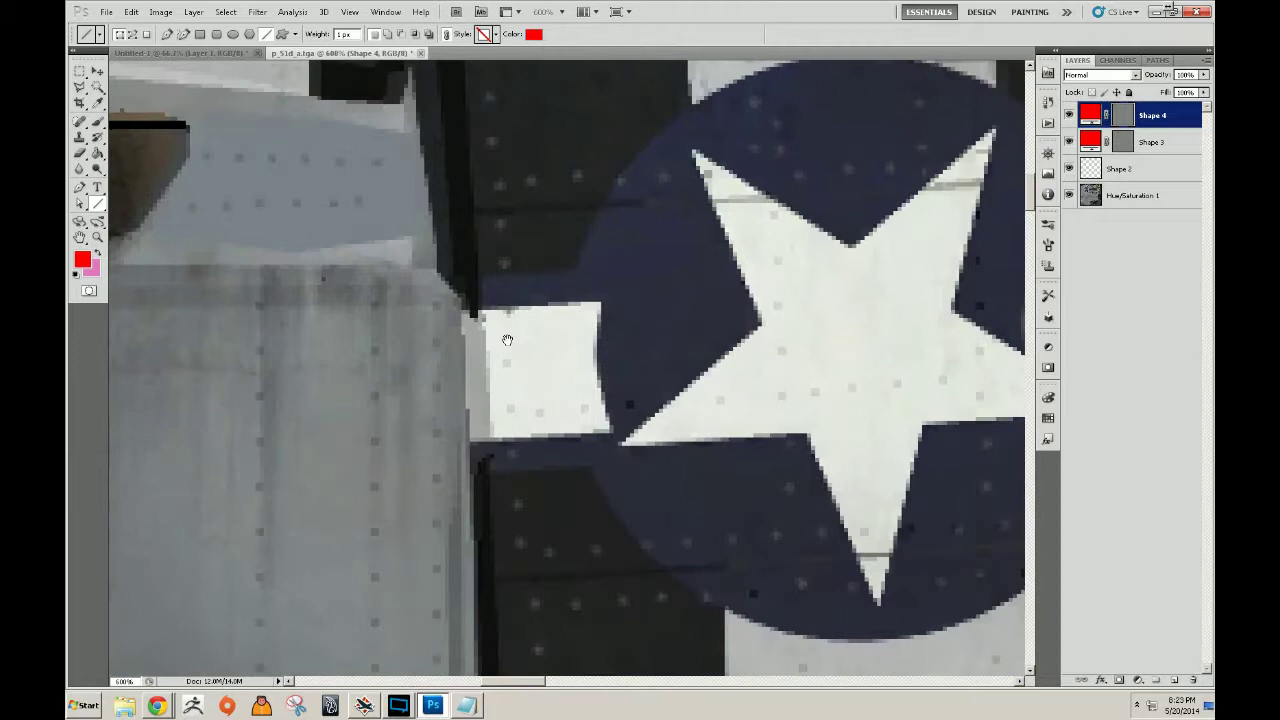
pyautogui.moveTo(522, 272); pyautogui.dragTo(430, 277)
pyautogui.moveTo(538, 471); pyautogui.dragTo(433, 477)
# Merge all the marker line layers into one layer and rename it Alignment.
pyautogui.press('z')
pyautogui.scroll(-6, 543, 437)
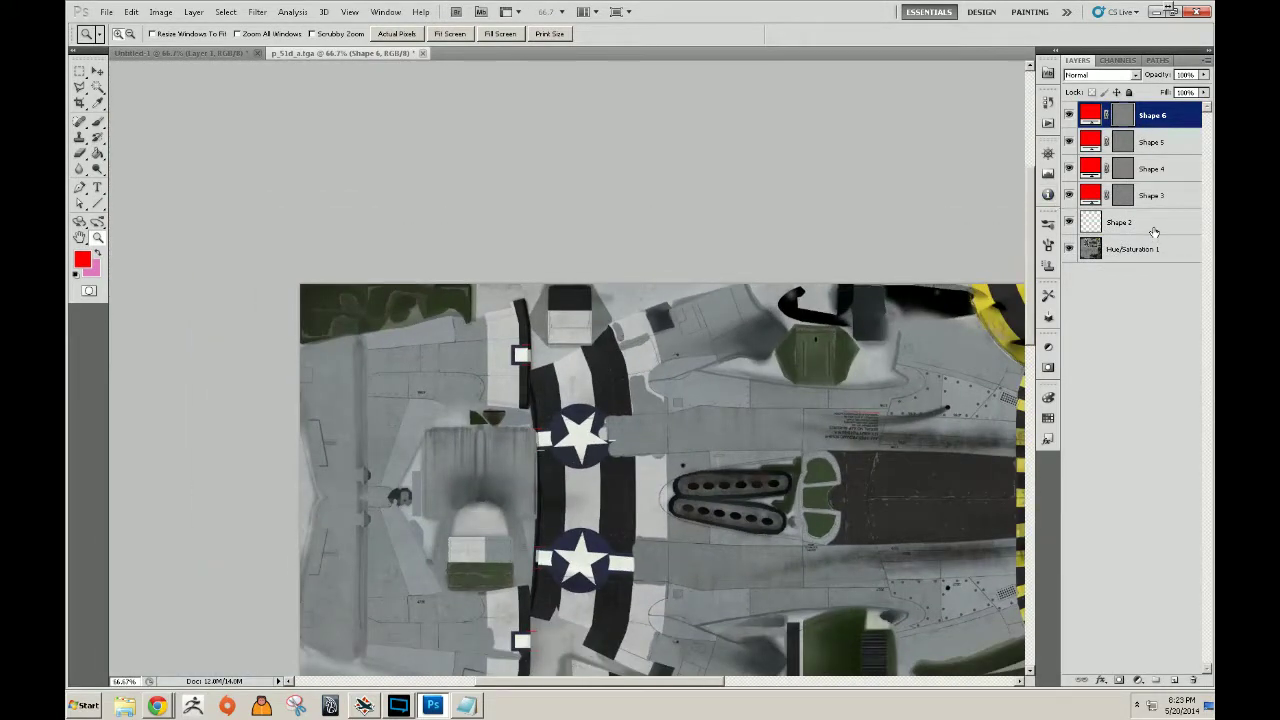
pyautogui.keyDown('shift'); pyautogui.click(1154, 232); pyautogui.keyUp('shift')
pyautogui.hotkey('ctrl', 'e')
pyautogui.doubleClick(1126, 116)
pyautogui.press('BackSpace')
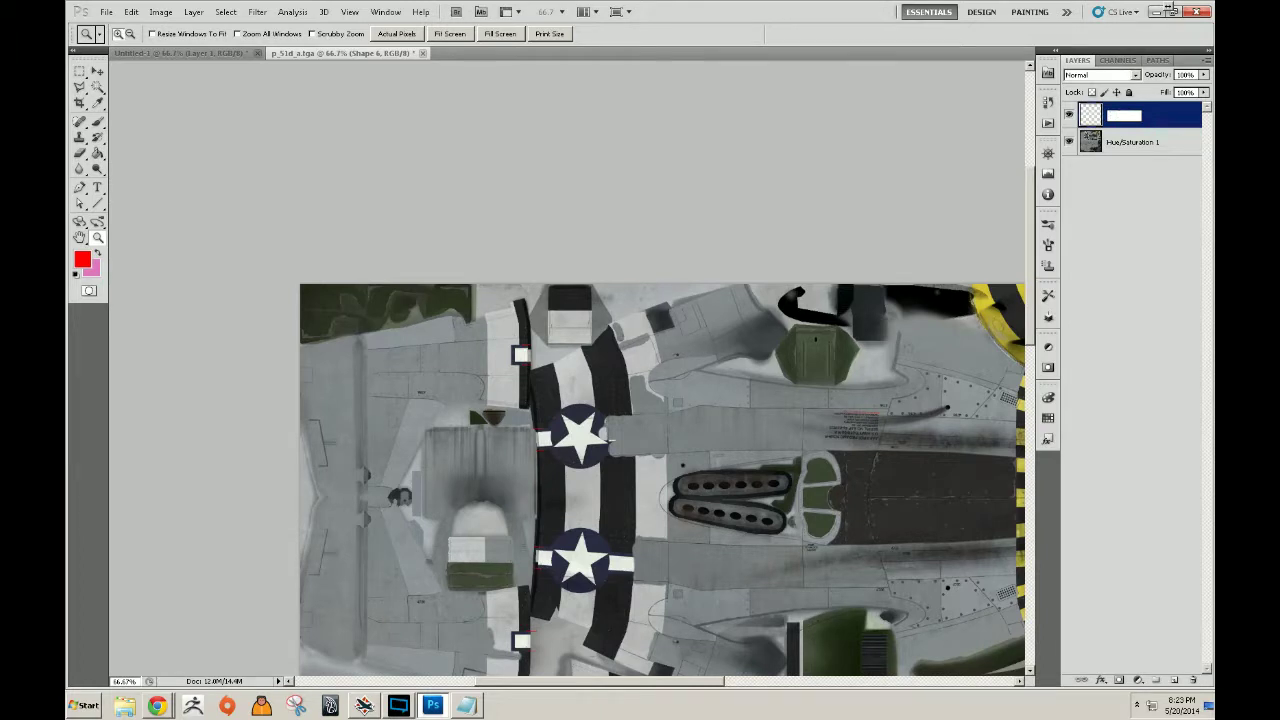
pyautogui.write('Alignment')
pyautogui.press('BackSpace')
pyautogui.write('l')
pyautogui.press('Return')
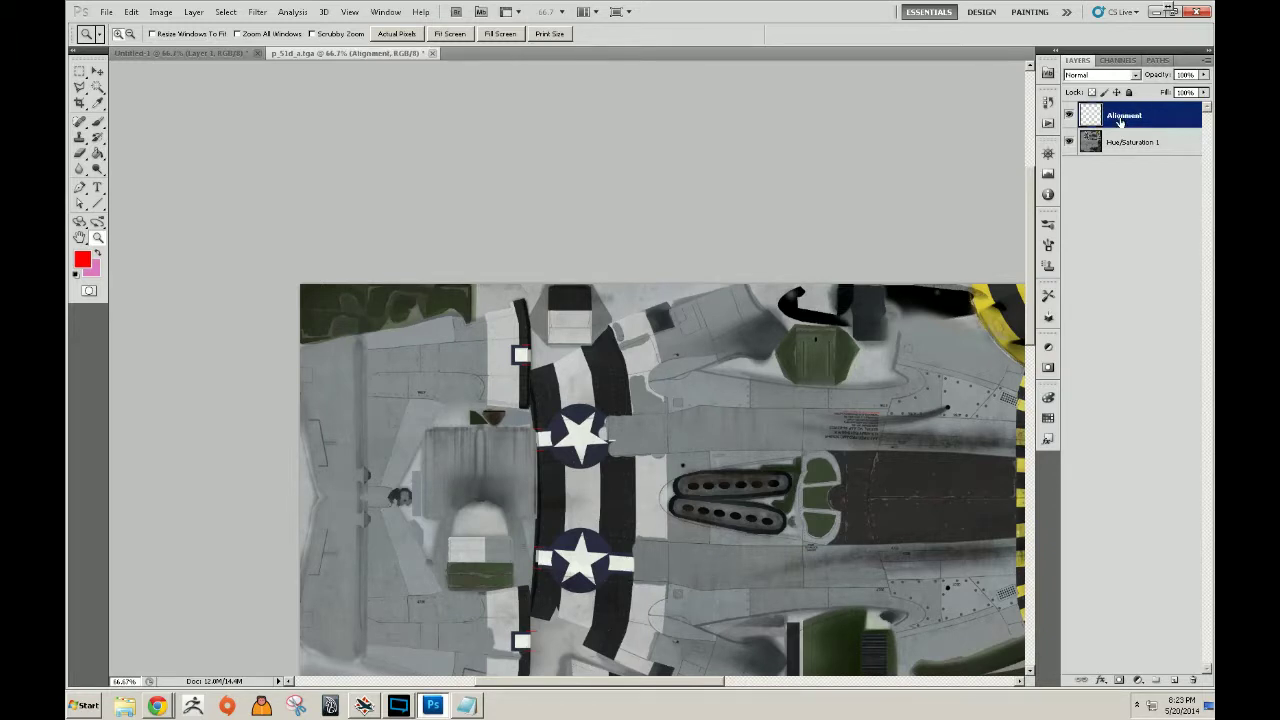
# On the Hue/Saturation 1 layer, clone grey metal with its upper seam line across the black stripe and top of the lower star insignia.
pyautogui.click(1117, 148)
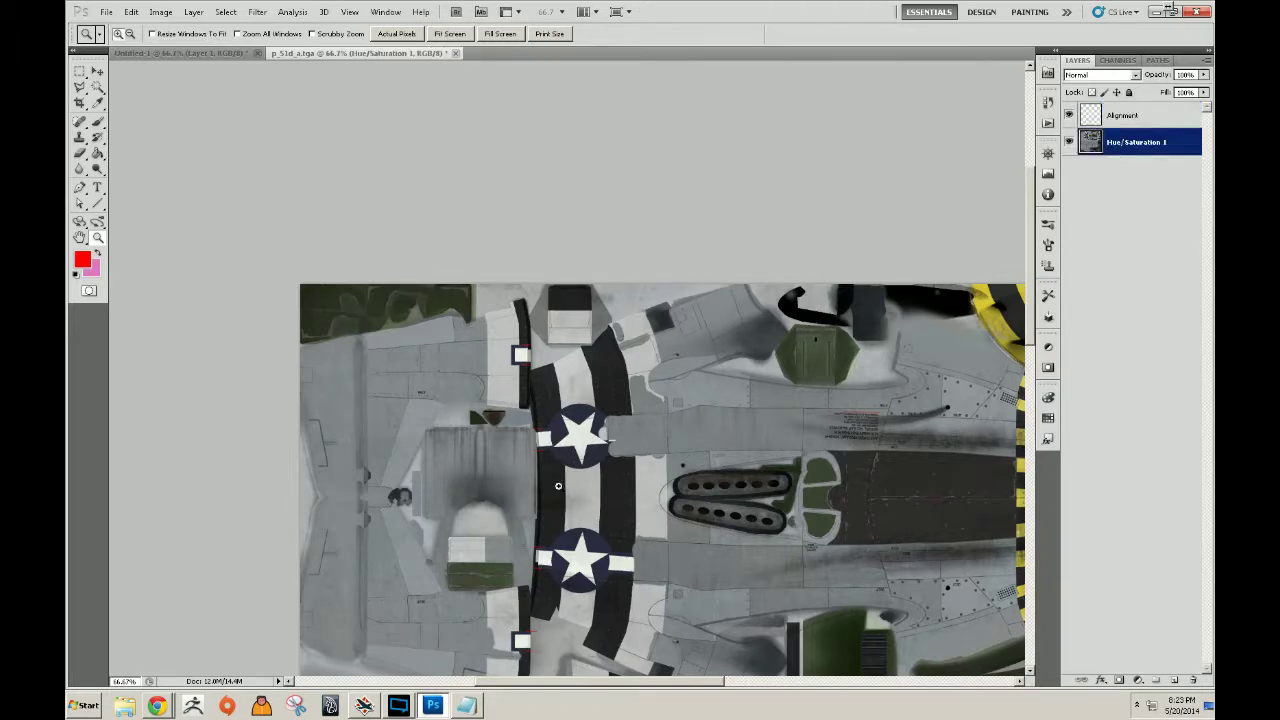
pyautogui.click(566, 481)
pyautogui.click(566, 481)
pyautogui.click(566, 481)
pyautogui.moveTo(766, 449); pyautogui.dragTo(662, 367)
pyautogui.moveTo(663, 416); pyautogui.dragTo(580, 95)
pyautogui.moveTo(614, 386); pyautogui.dragTo(696, 413)
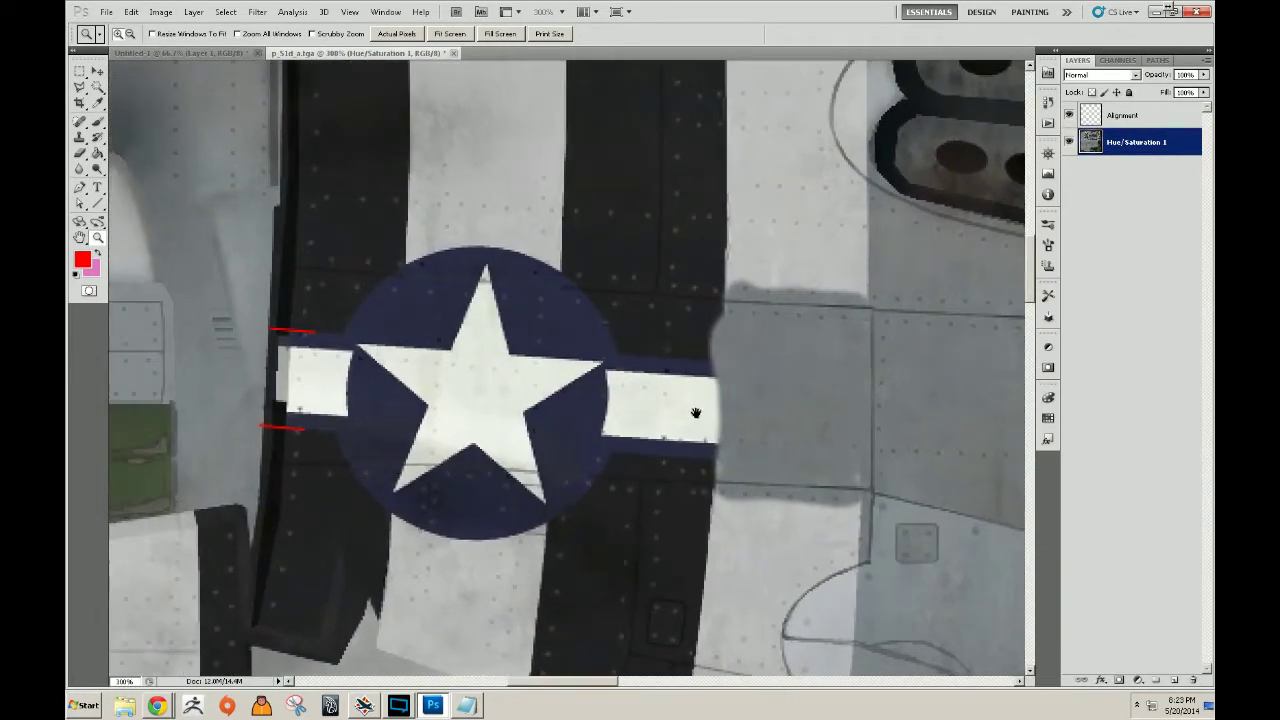
pyautogui.press('s')
pyautogui.moveTo(940, 353); pyautogui.dragTo(659, 351)
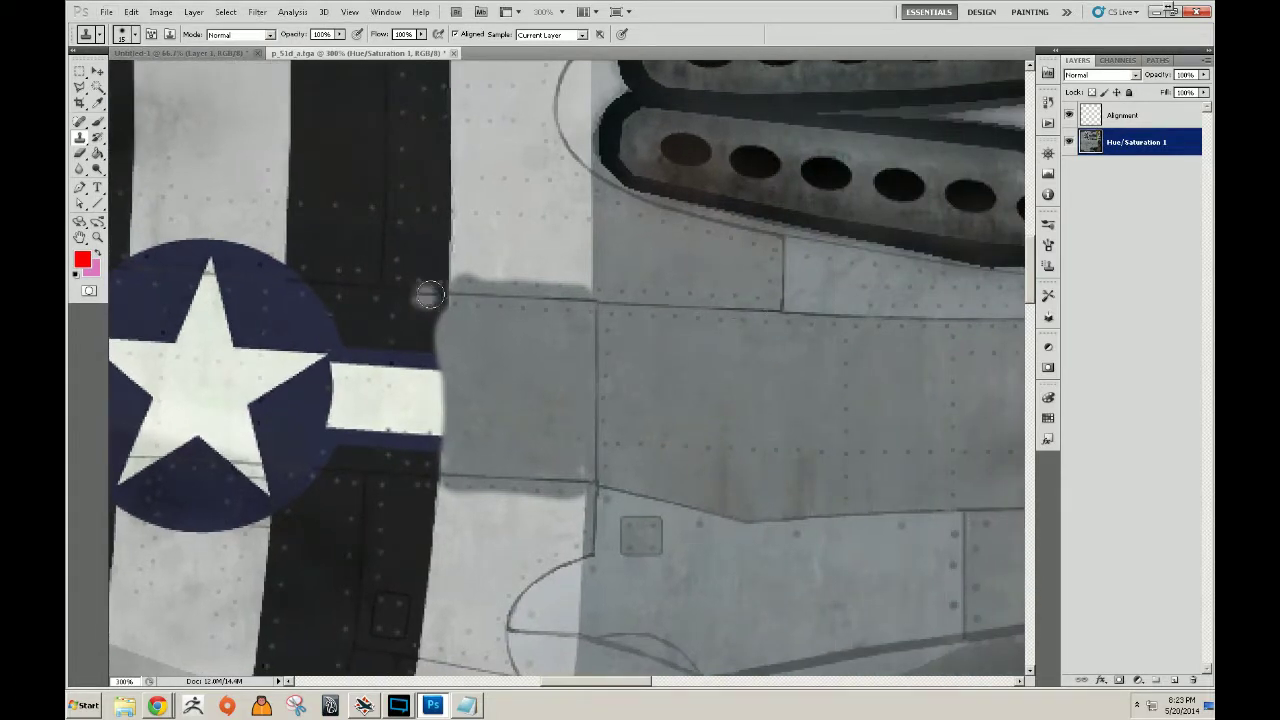
pyautogui.moveTo(417, 291)
pyautogui.mouseDown()
pyautogui.moveTo(120, 272)
pyautogui.moveTo(265, 285)
pyautogui.mouseUp()
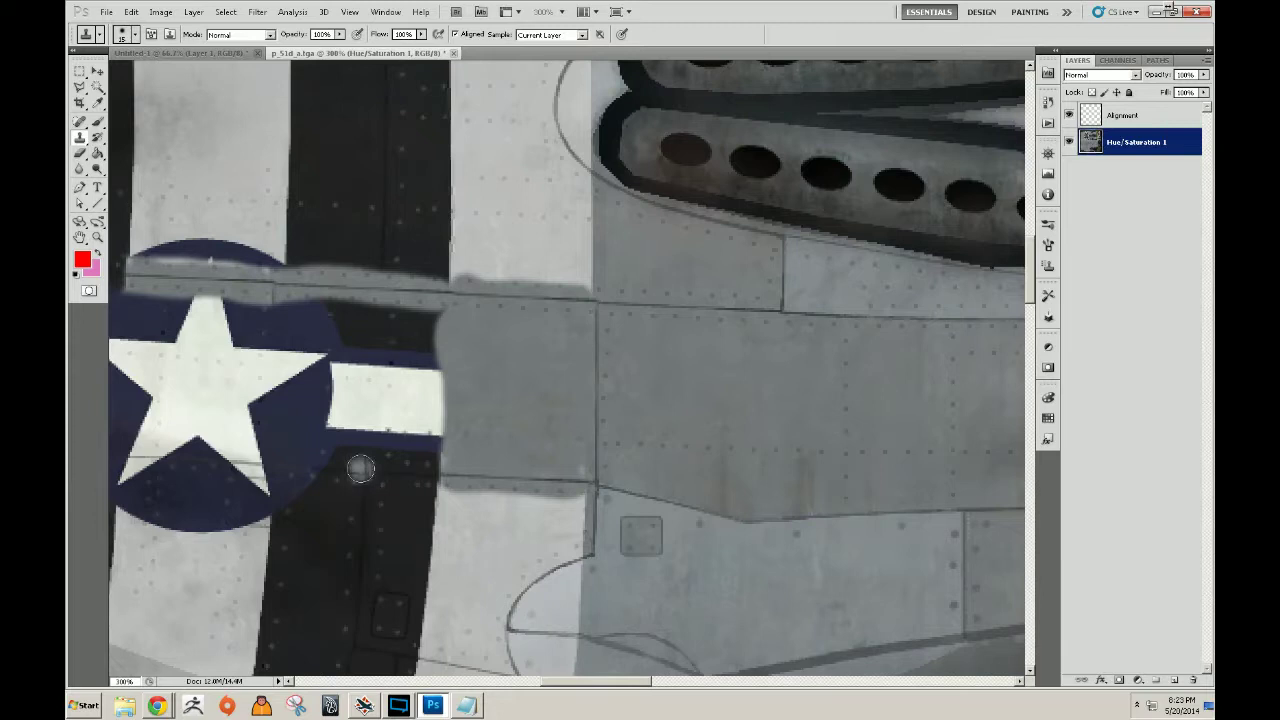
# Clone grey metal and the lower seam line over the lower insignia's outer bar, the black stripe and the adjoining part of the star.
pyautogui.moveTo(366, 461)
pyautogui.mouseDown()
pyautogui.moveTo(140, 460)
pyautogui.moveTo(235, 446)
pyautogui.moveTo(225, 400)
pyautogui.moveTo(308, 330)
pyautogui.moveTo(325, 400)
pyautogui.moveTo(343, 341)
pyautogui.moveTo(355, 430)
pyautogui.moveTo(385, 340)
pyautogui.moveTo(405, 430)
pyautogui.moveTo(420, 398)
pyautogui.moveTo(445, 455)
pyautogui.moveTo(405, 470)
pyautogui.moveTo(464, 463)
pyautogui.mouseUp()
pyautogui.keyDown('alt'); pyautogui.click(555, 482); pyautogui.keyUp('alt')
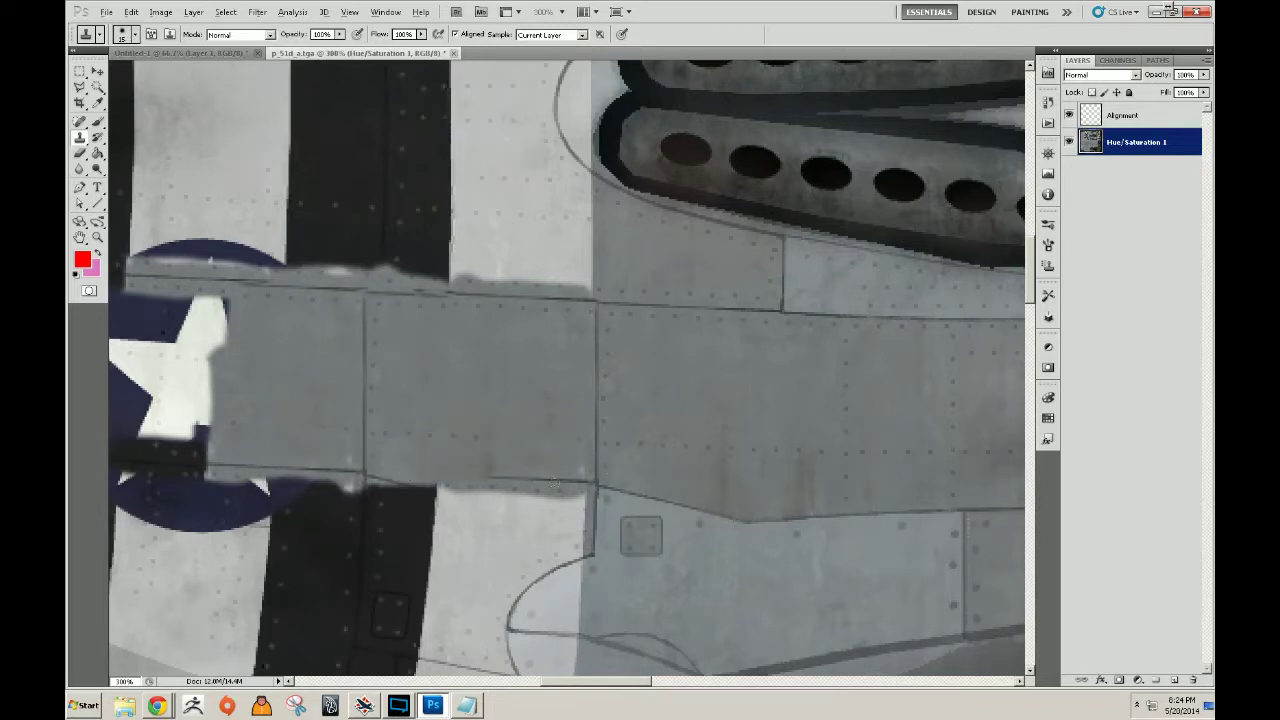
pyautogui.moveTo(476, 471); pyautogui.dragTo(368, 476)
# Review the cloned lower insignia area and fit the whole texture on screen.
pyautogui.press('z')
pyautogui.keyDown('alt'); pyautogui.click(334, 461); pyautogui.keyUp('alt')
pyautogui.keyDown('alt'); pyautogui.click(334, 462); pyautogui.keyUp('alt')
pyautogui.keyDown('alt'); pyautogui.click(334, 462); pyautogui.keyUp('alt')
pyautogui.moveTo(464, 437); pyautogui.dragTo(588, 261)
pyautogui.moveTo(666, 609); pyautogui.dragTo(638, 600)
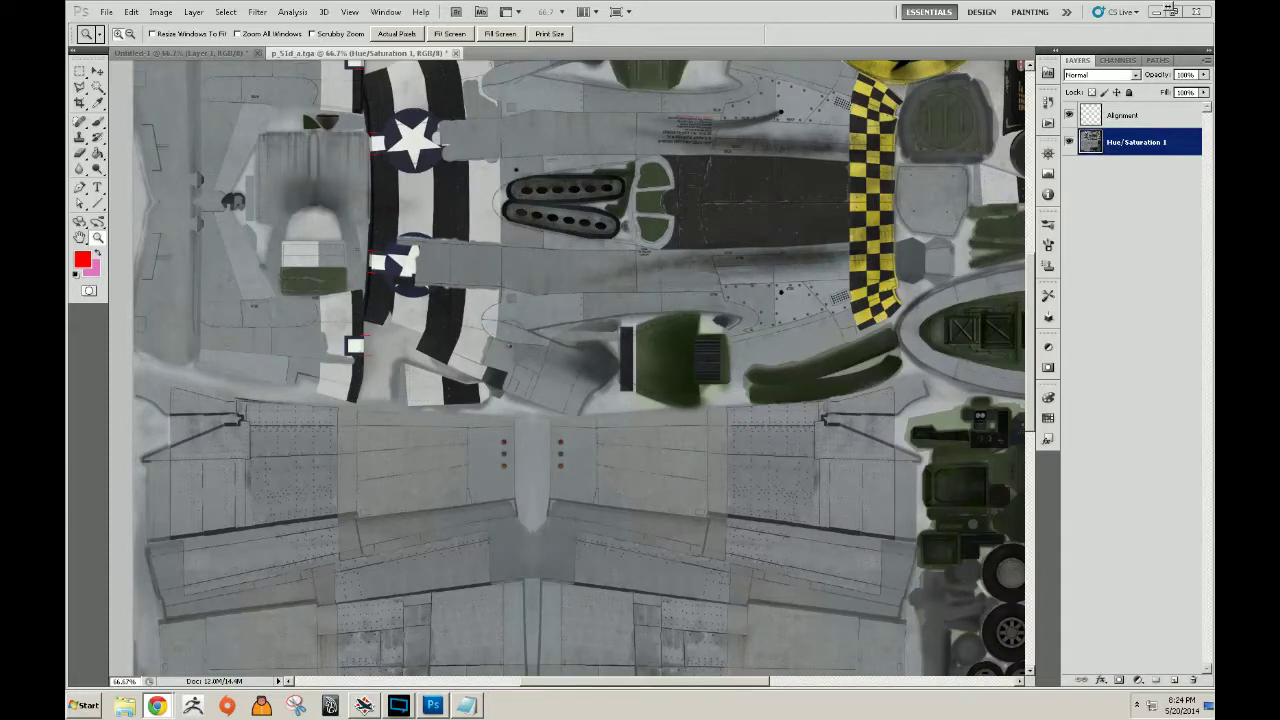
pyautogui.rightClick(447, 270)
pyautogui.click(472, 279)
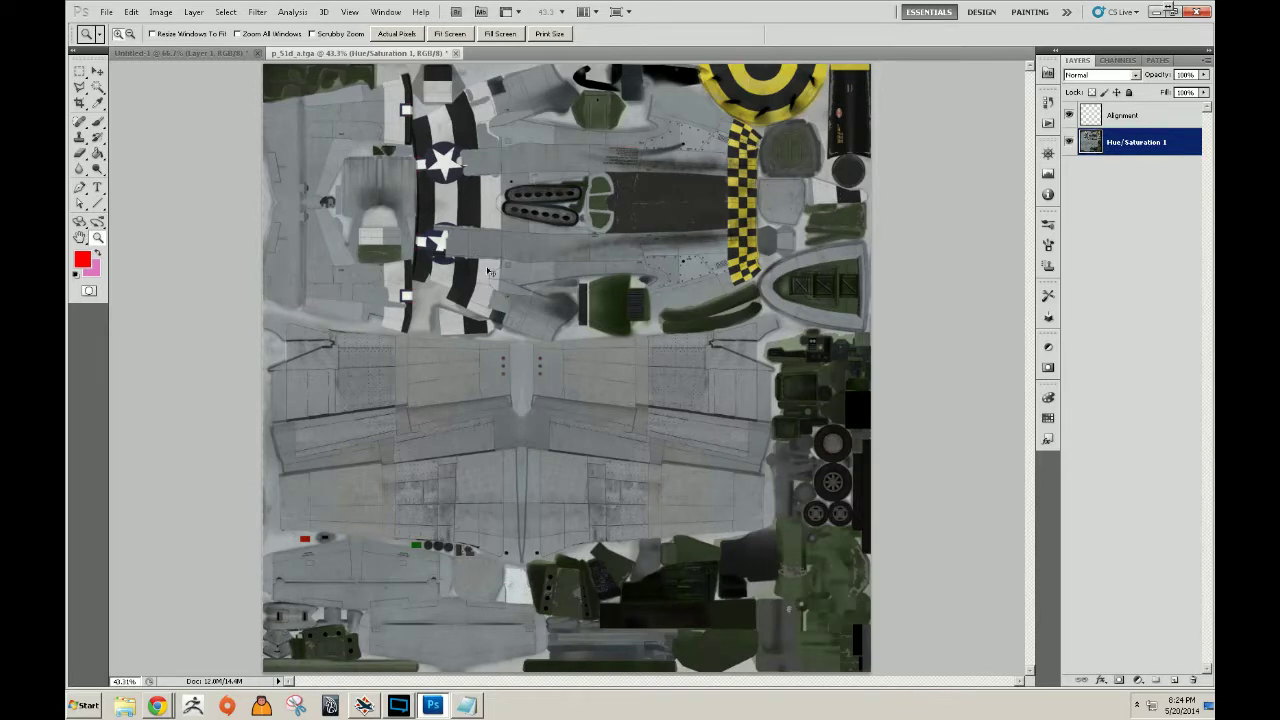
# Save a Targa copy of the texture as p_51d_a.tga in the template_p-51d-5 folder, replacing the existing file.
pyautogui.hotkey('ctrl', 'shift', 's')
pyautogui.click(561, 360)
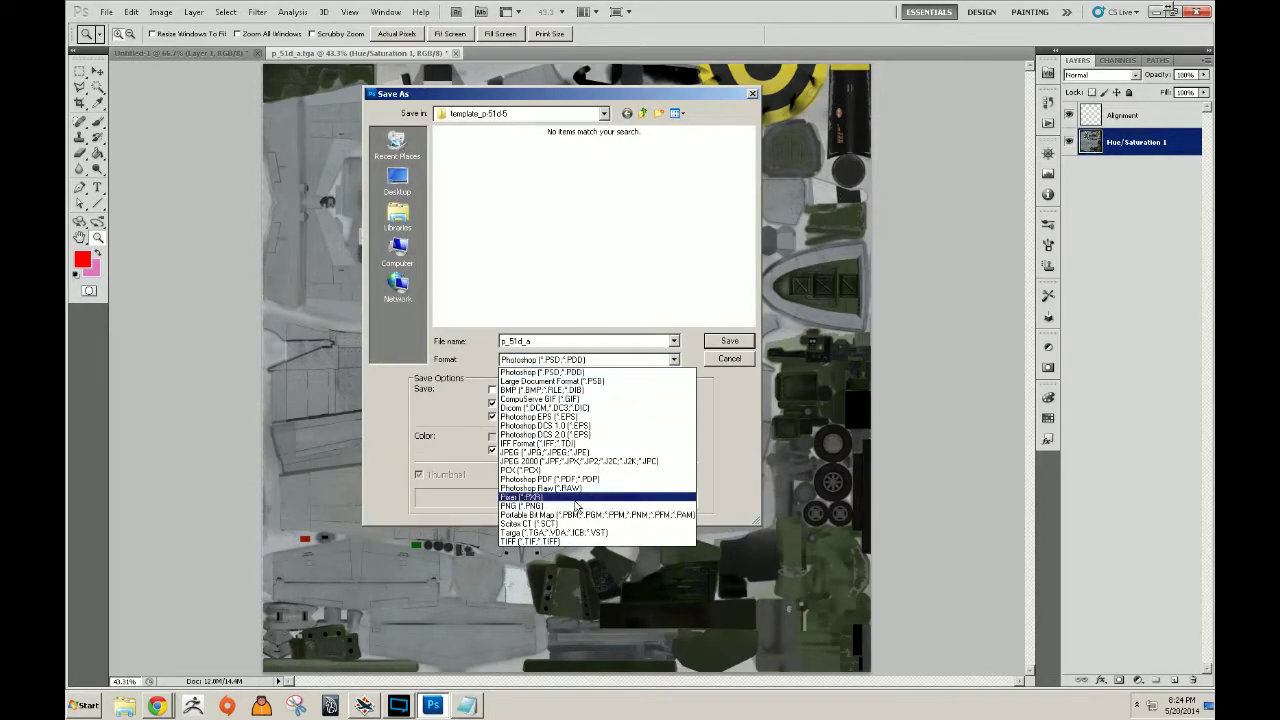
pyautogui.click(557, 538)
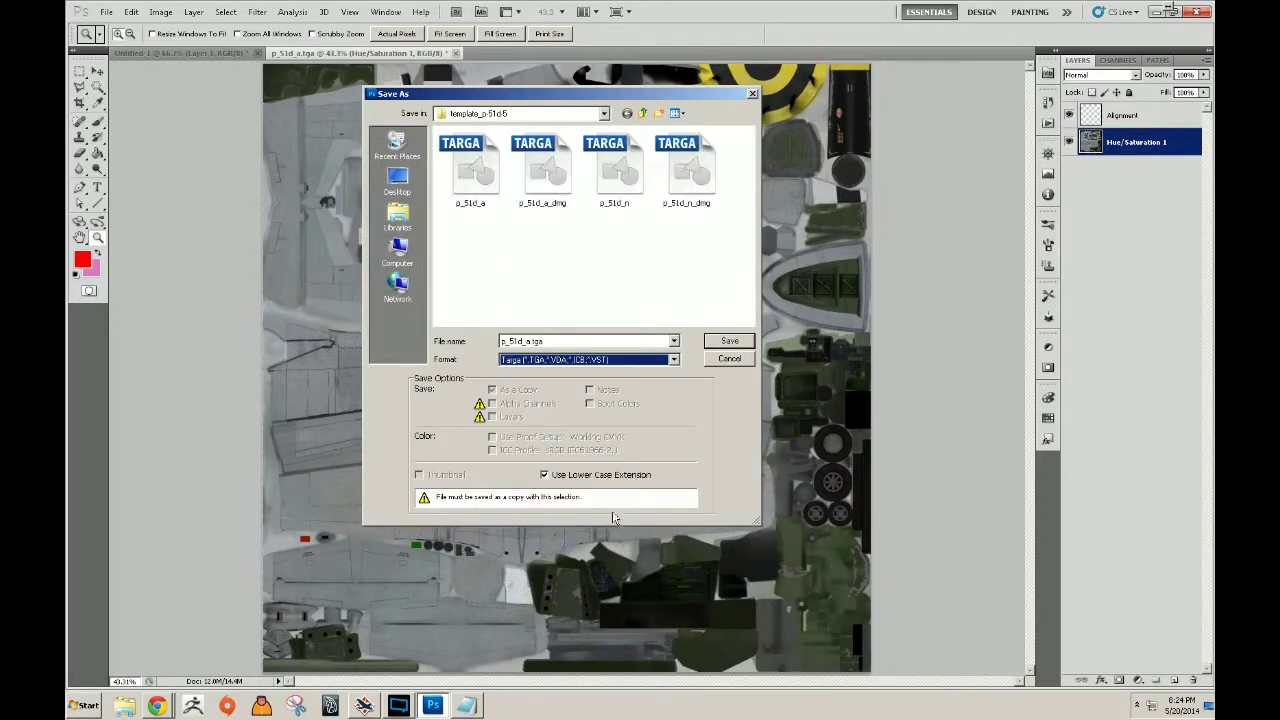
pyautogui.click(490, 203)
pyautogui.click(728, 342)
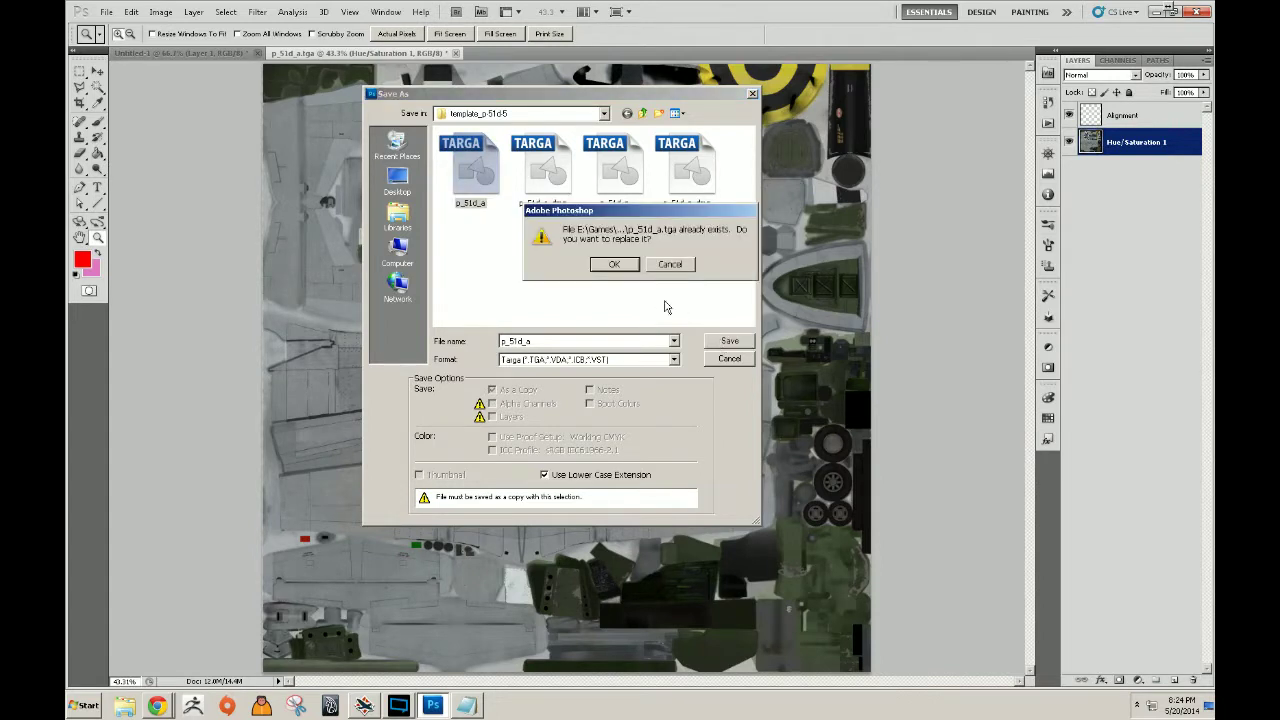
pyautogui.click(612, 264)
pyautogui.click(676, 230)
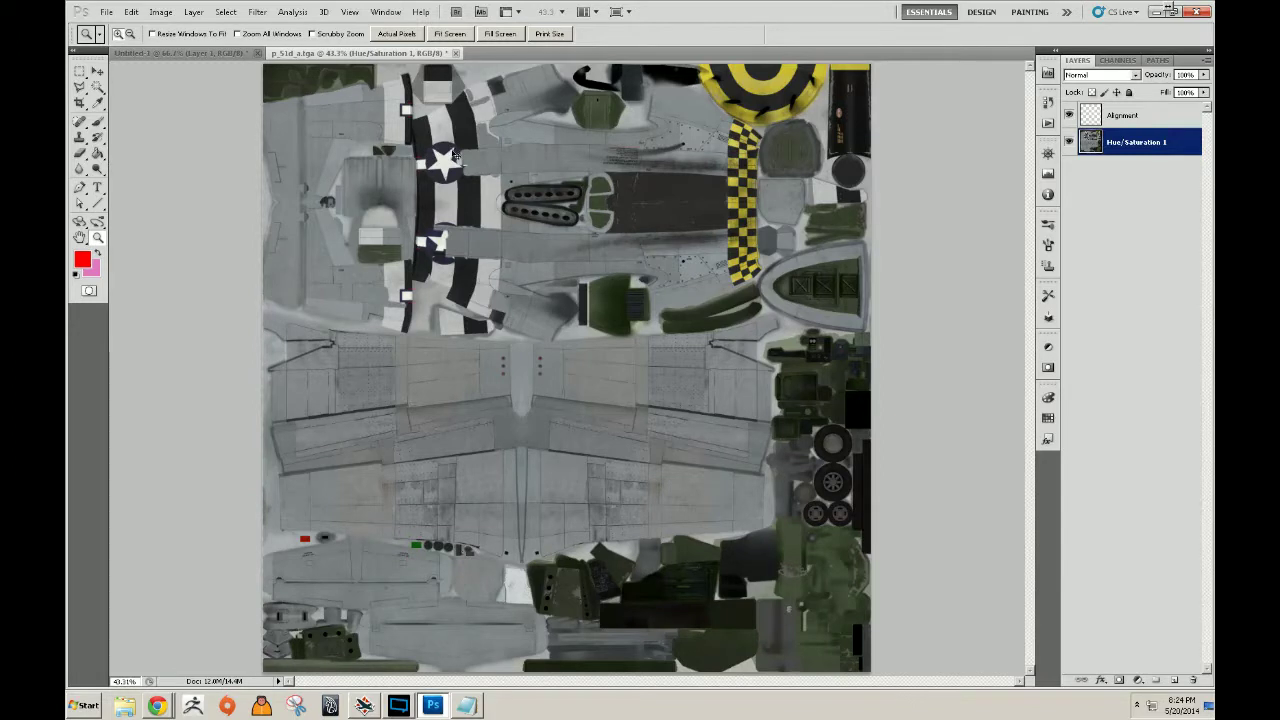
# Save the texture with its layers as the Photoshop file p_51d_a.psd in the template_p-51d-5 folder.
pyautogui.hotkey('ctrl', 'shift', 's')
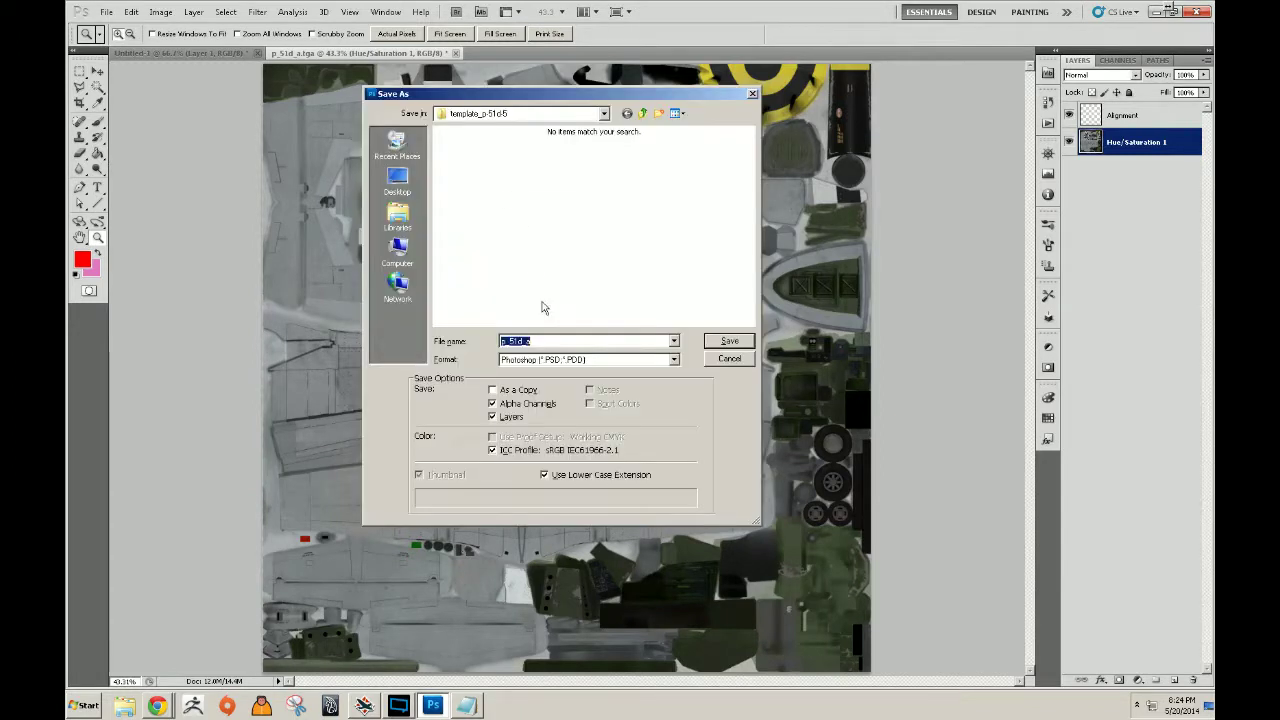
pyautogui.click(727, 341)
pyautogui.click(775, 225)
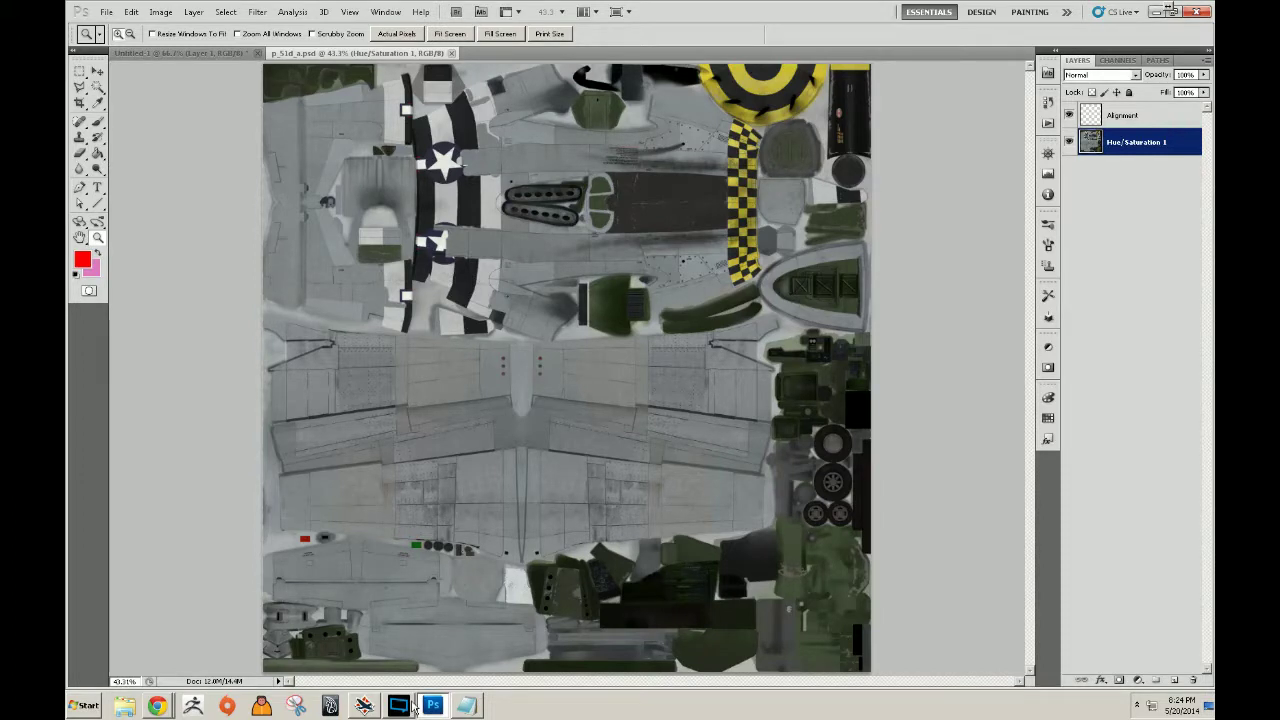
# Switch to War Thunder and reload the user skin template_p-51d-5 on the parked P-51D.
pyautogui.click(363, 706)
pyautogui.moveTo(967, 400); pyautogui.dragTo(892, 396)
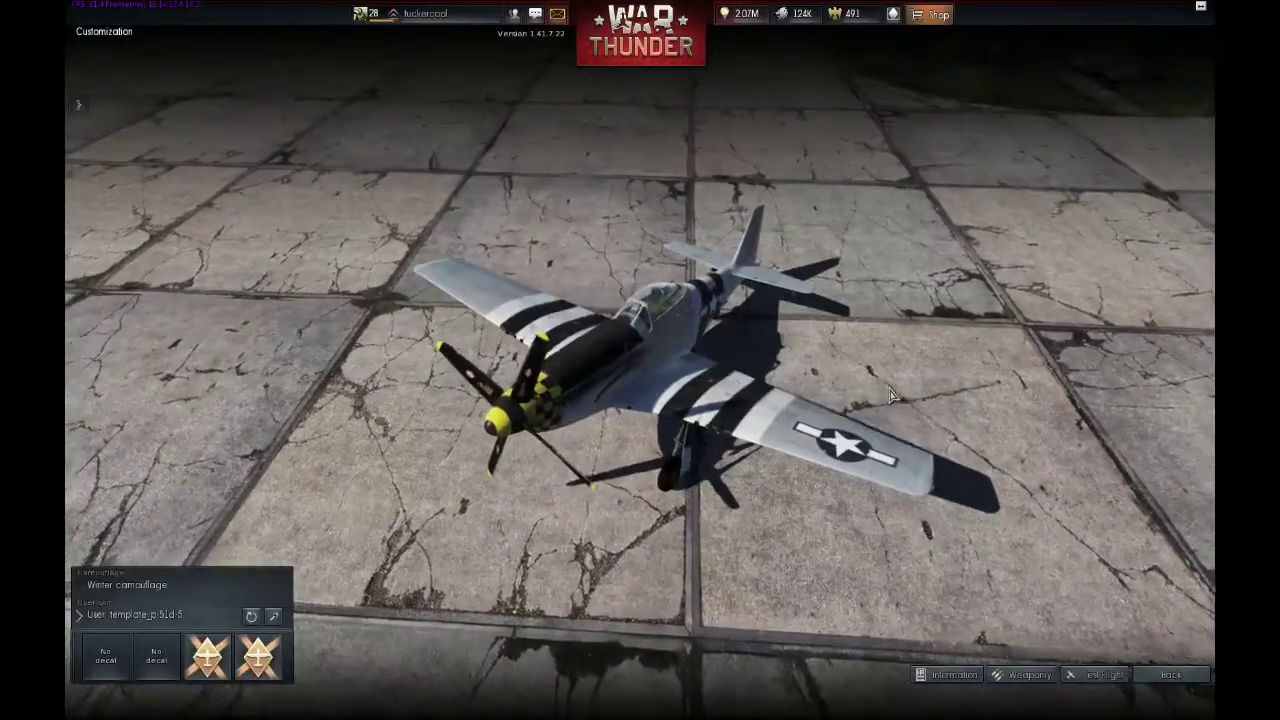
pyautogui.moveTo(592, 476); pyautogui.dragTo(650, 430)
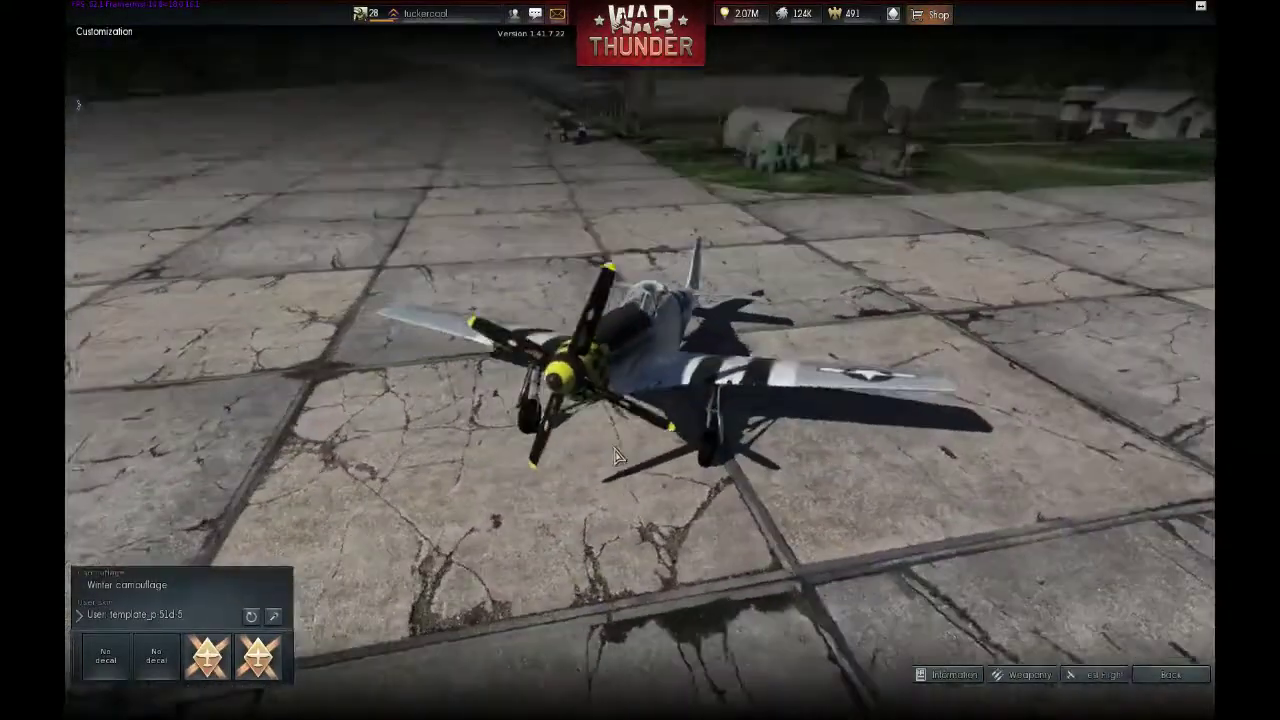
pyautogui.click(252, 618)
# Examine the reloaded skin on the wings and rear fuselage, checking the cloned metal and seam lines around the star insignia and stripes.
pyautogui.moveTo(650, 470); pyautogui.dragTo(419, 444)
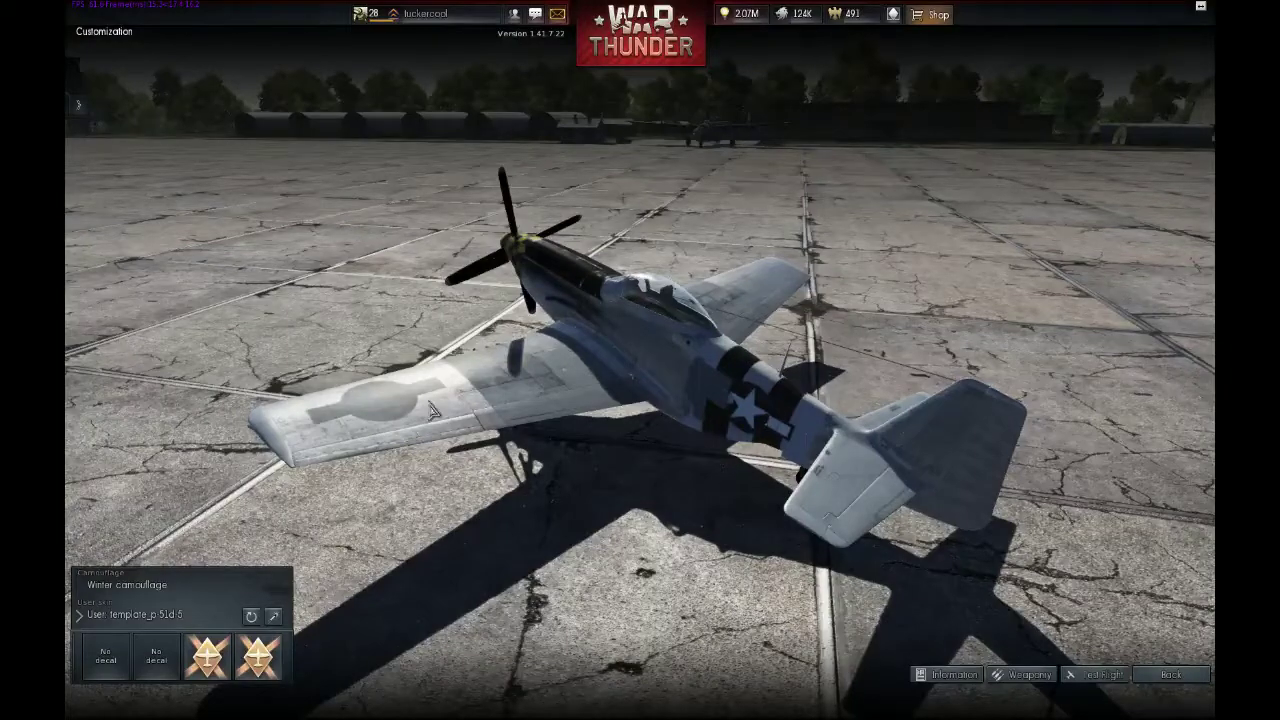
pyautogui.moveTo(622, 424); pyautogui.dragTo(484, 385)
pyautogui.moveTo(327, 357); pyautogui.dragTo(400, 407)
pyautogui.moveTo(534, 531); pyautogui.dragTo(363, 433)
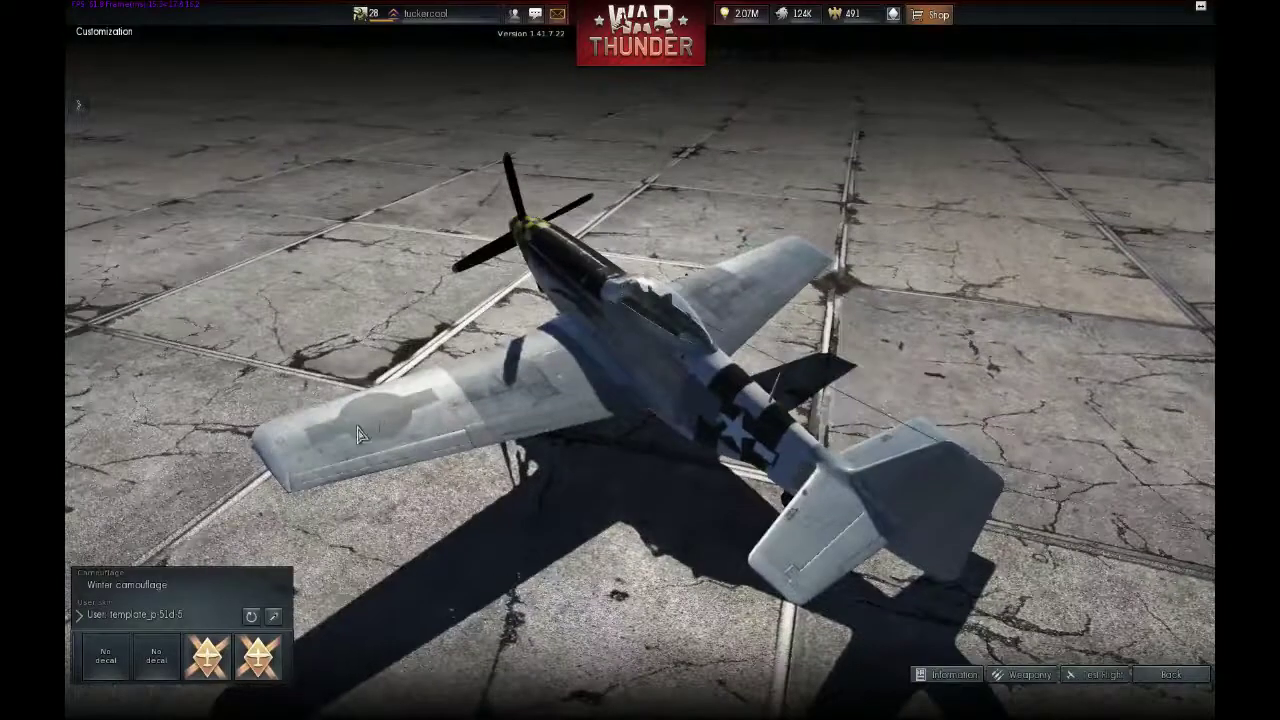
pyautogui.moveTo(590, 444); pyautogui.dragTo(535, 481)
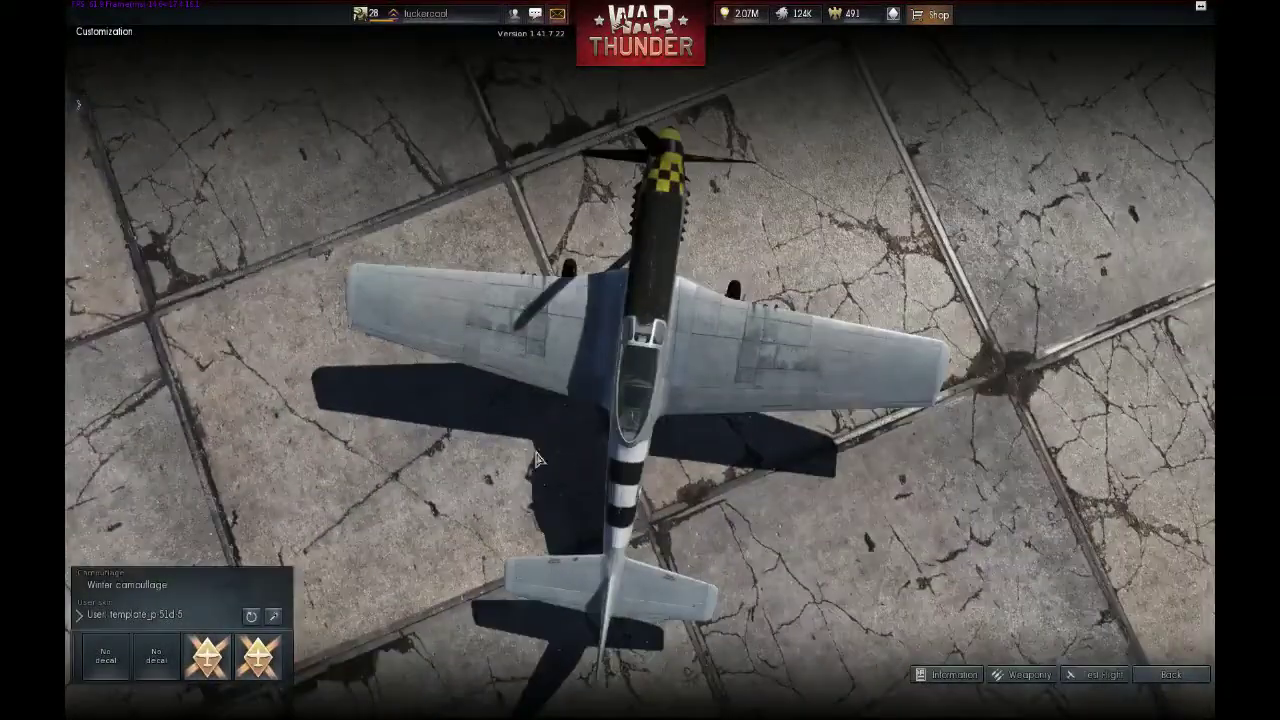
pyautogui.moveTo(568, 336); pyautogui.dragTo(479, 411)
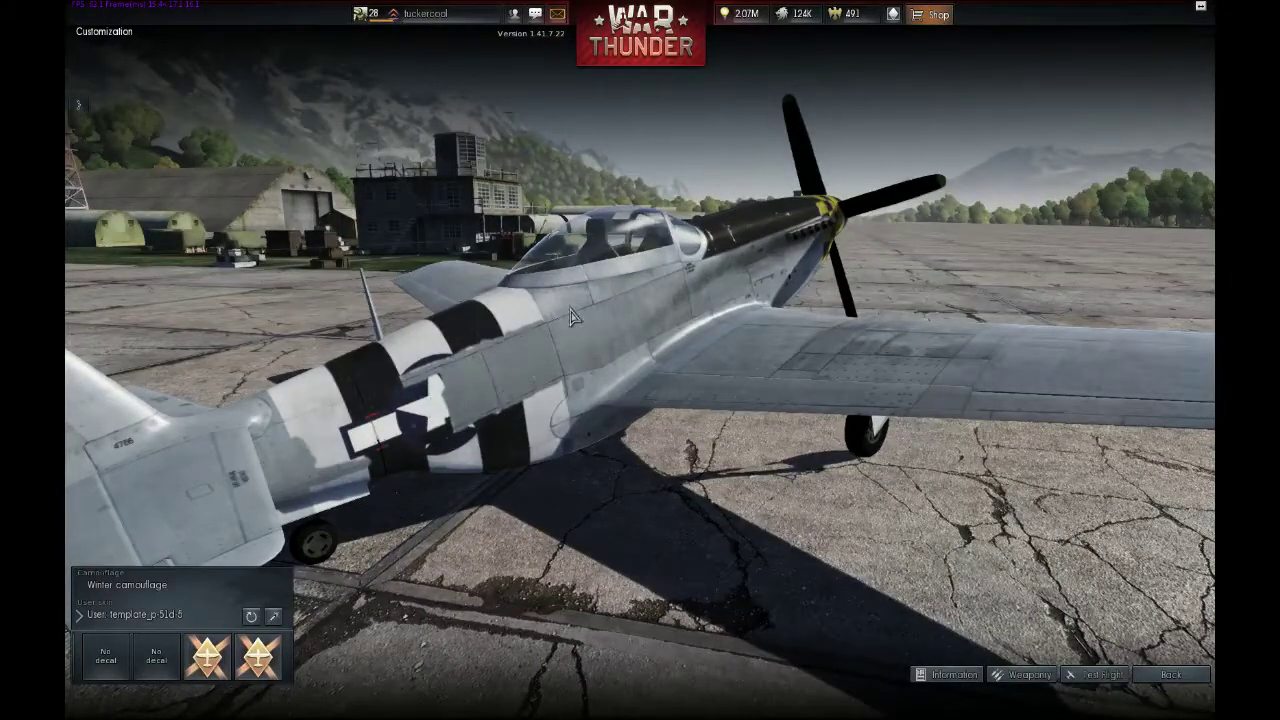
pyautogui.moveTo(499, 422); pyautogui.dragTo(343, 395)
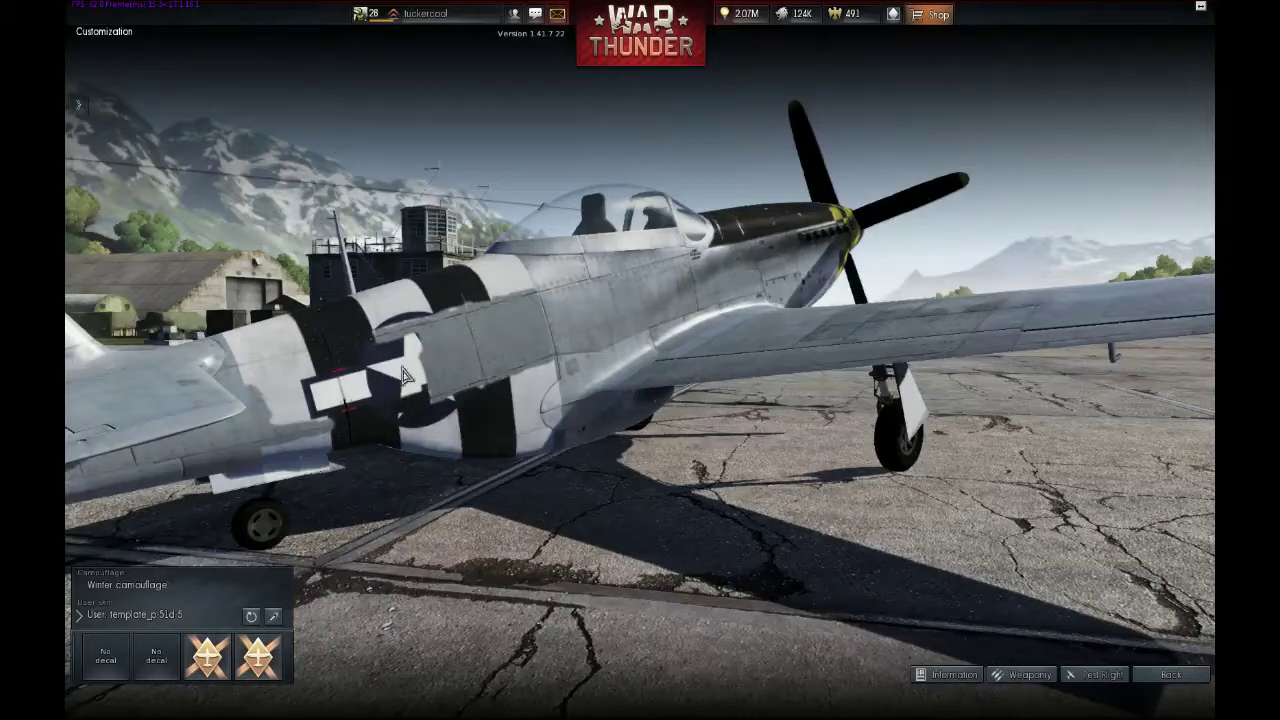
pyautogui.moveTo(560, 362); pyautogui.dragTo(742, 303)
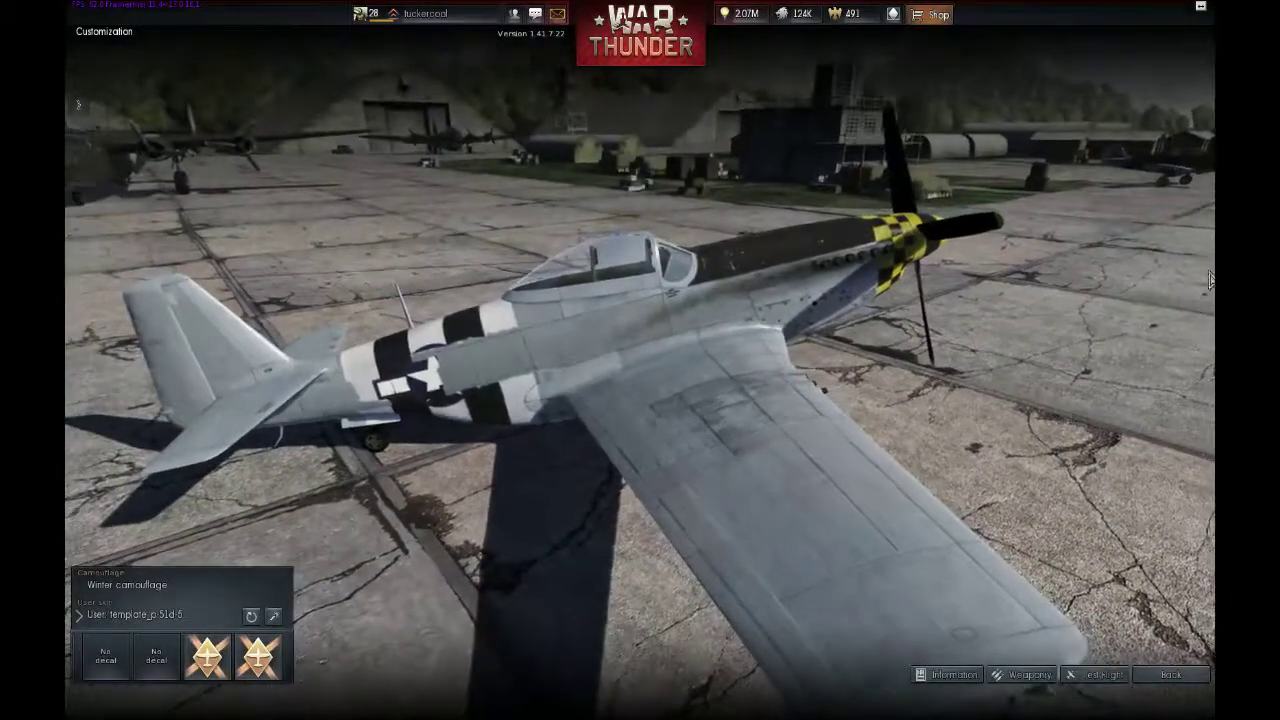
# Switch to Photoshop and view the red car painting in the Untitled-1 document.
pyautogui.hotkey('alt', 'Tab')
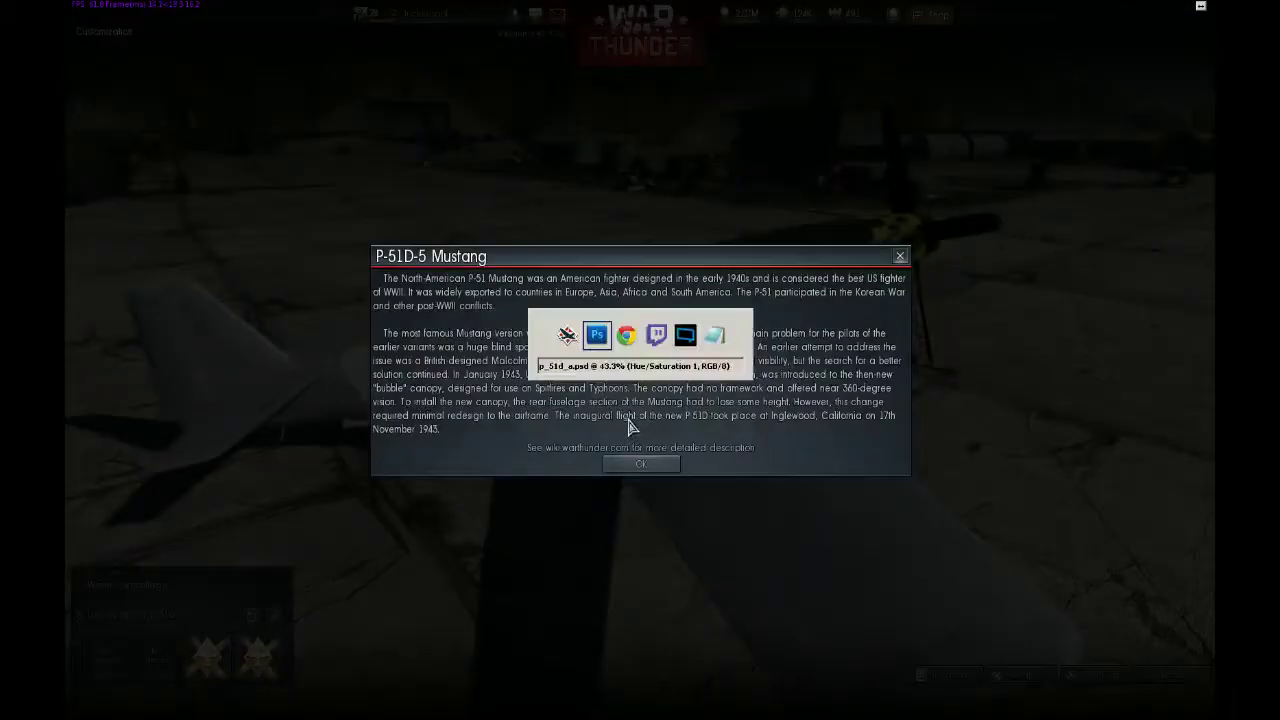
pyautogui.click(656, 459)
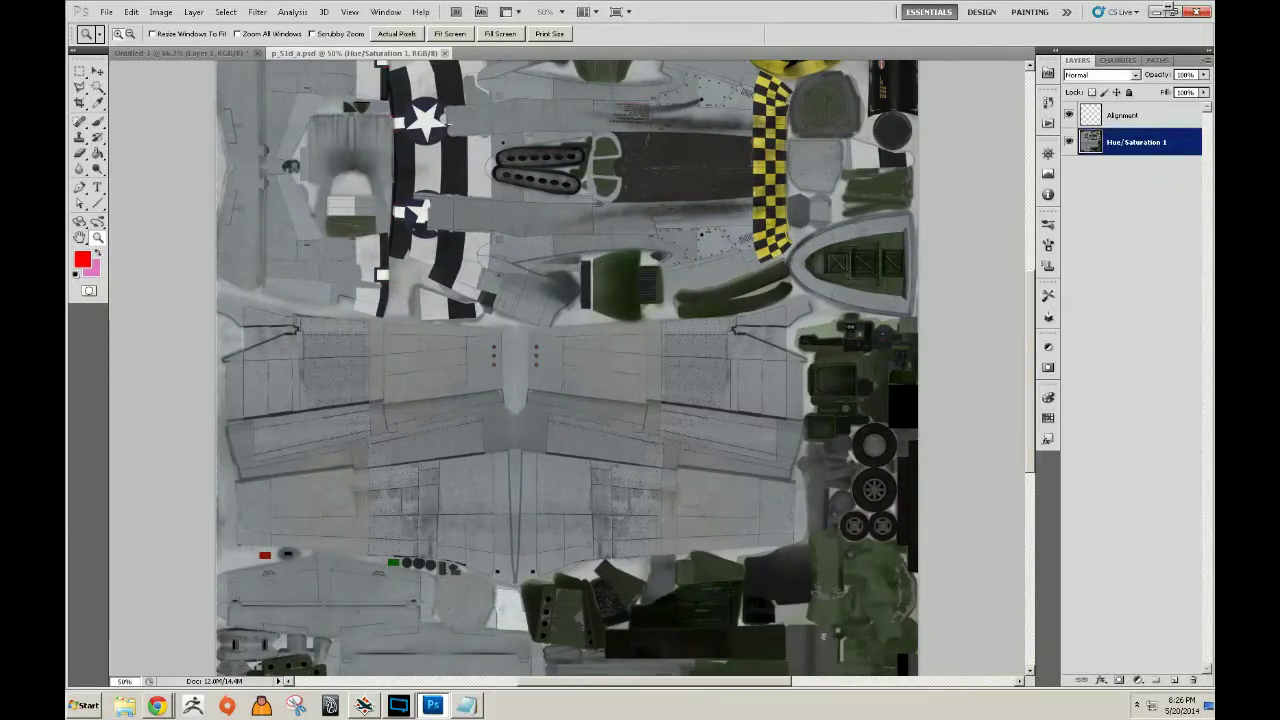
pyautogui.click(172, 56)
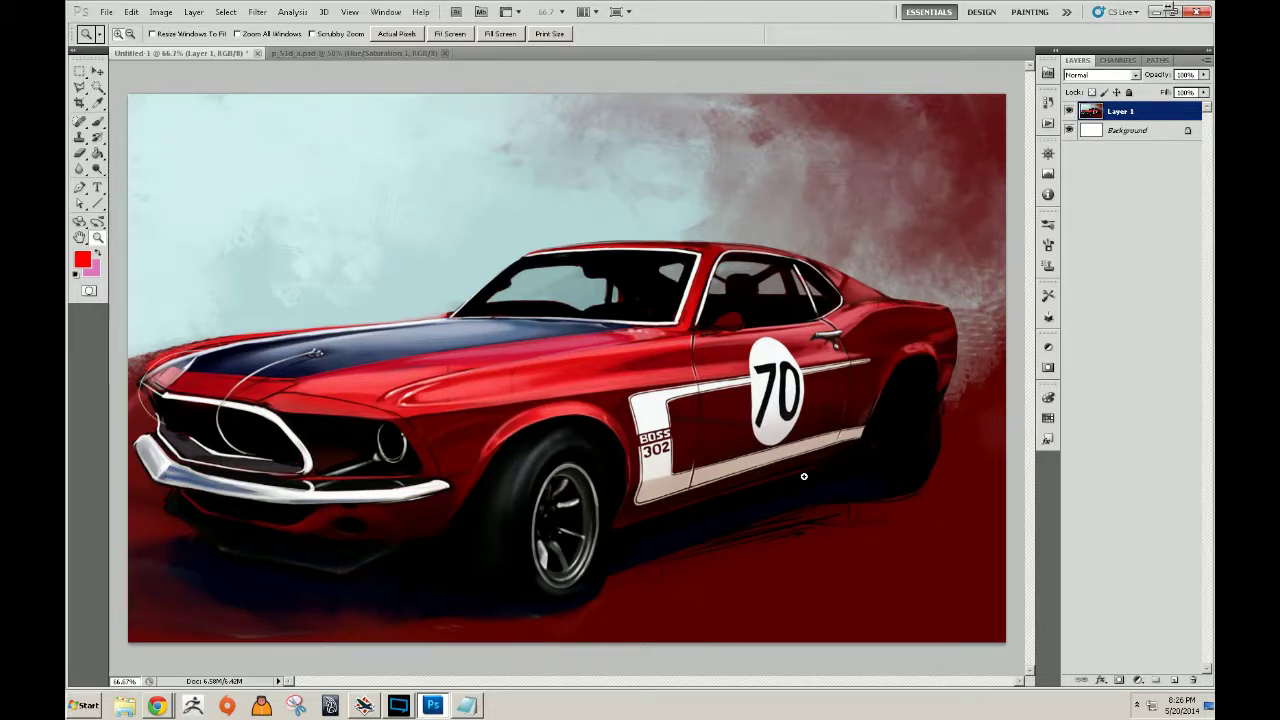
# Return to War Thunder and examine the P-51D skin from the nose and from behind the wing.
pyautogui.hotkey('alt', 'Tab')
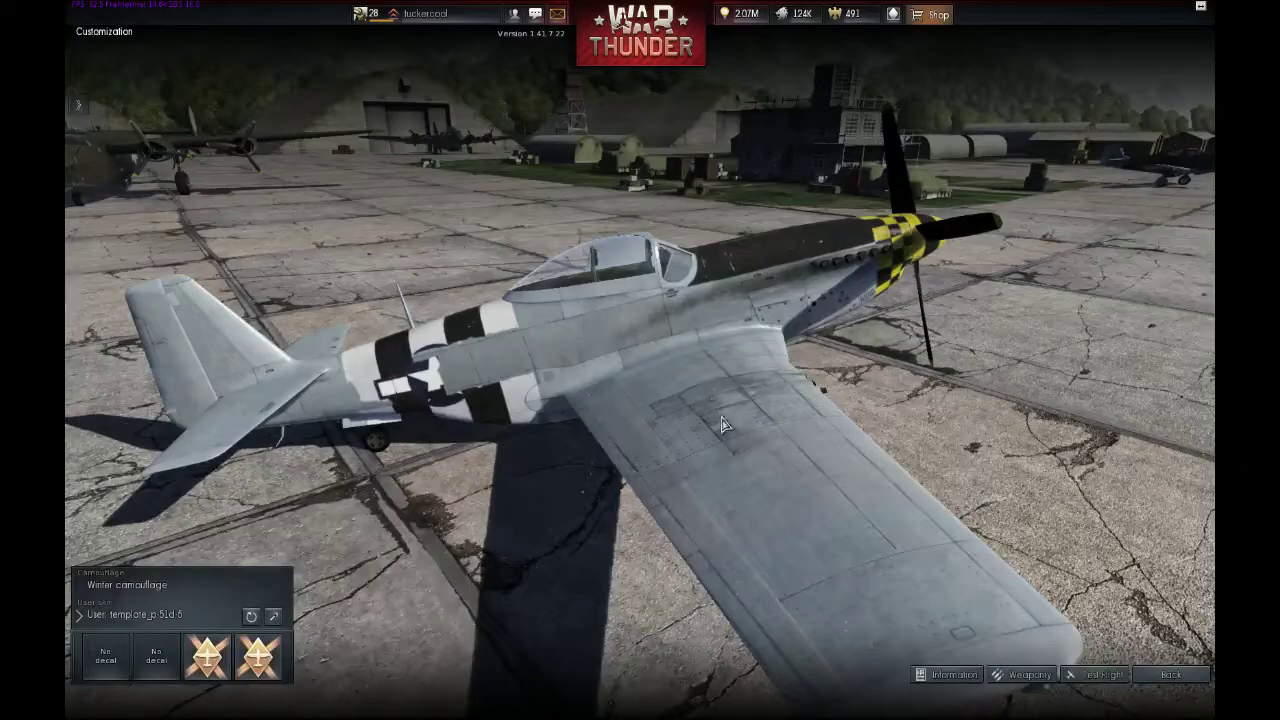
pyautogui.moveTo(724, 425); pyautogui.dragTo(712, 448)
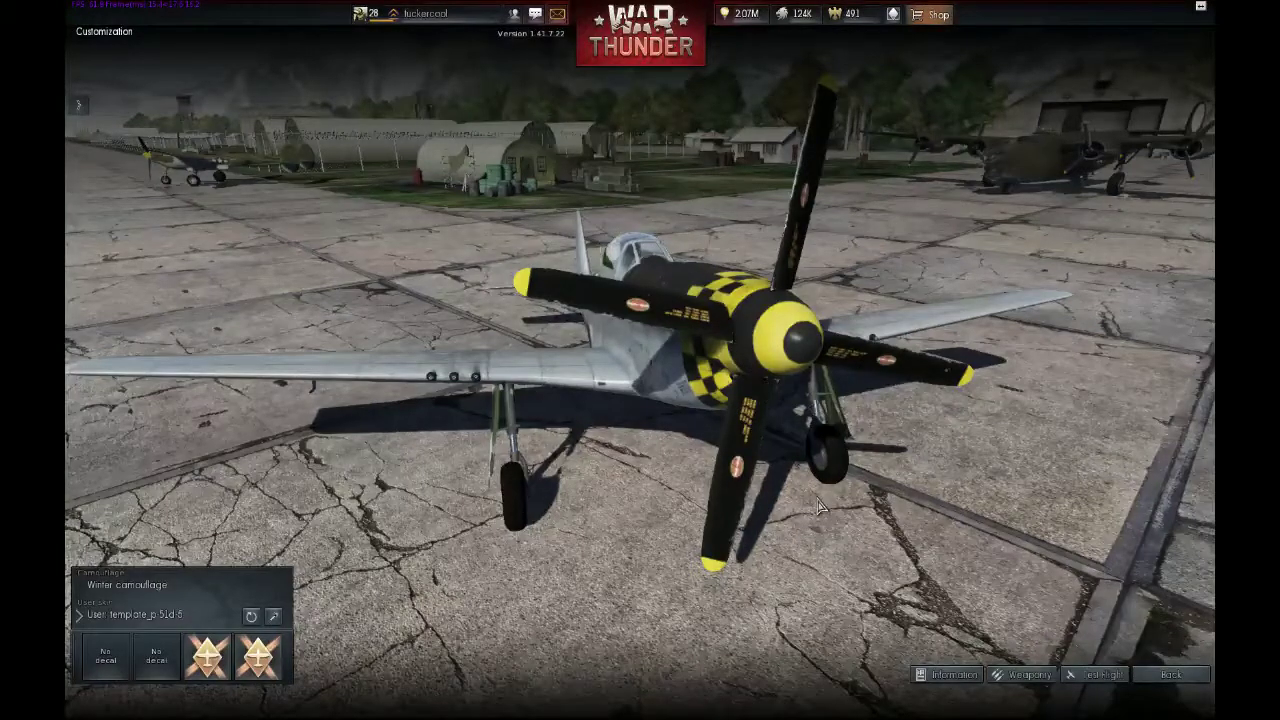
pyautogui.moveTo(870, 451); pyautogui.dragTo(1149, 451)
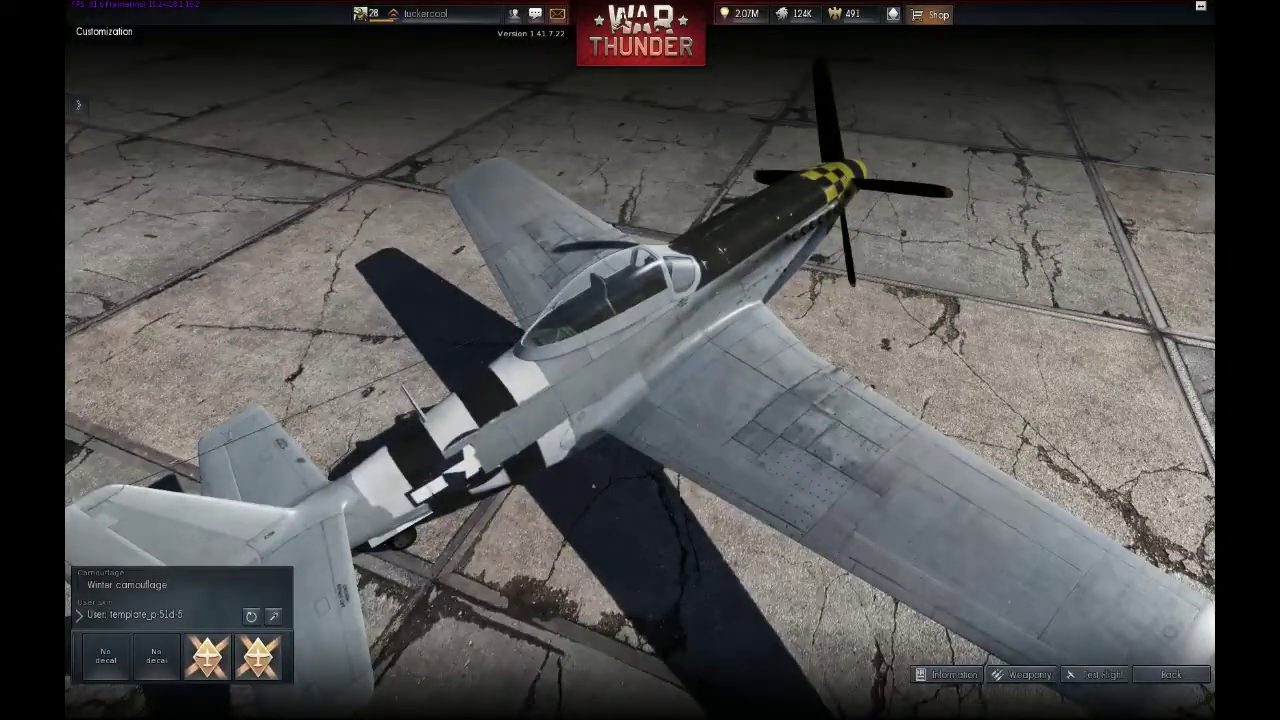